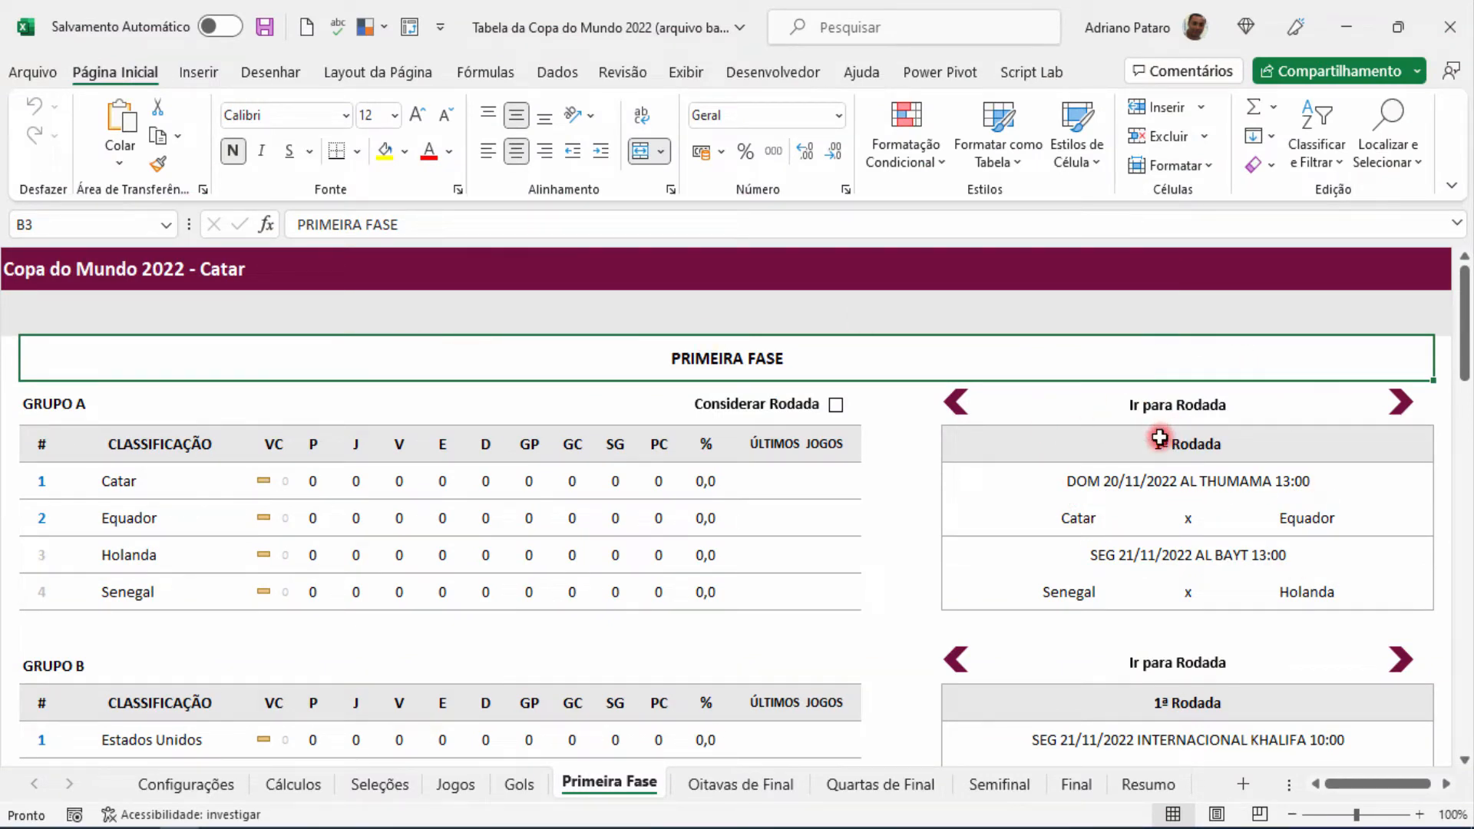
Advance the Grupo A fixtures to the 3ª Rodada, and return them to the 1ª Rodada one round at a time.
left_click(1401, 405)
left_click(1400, 404)
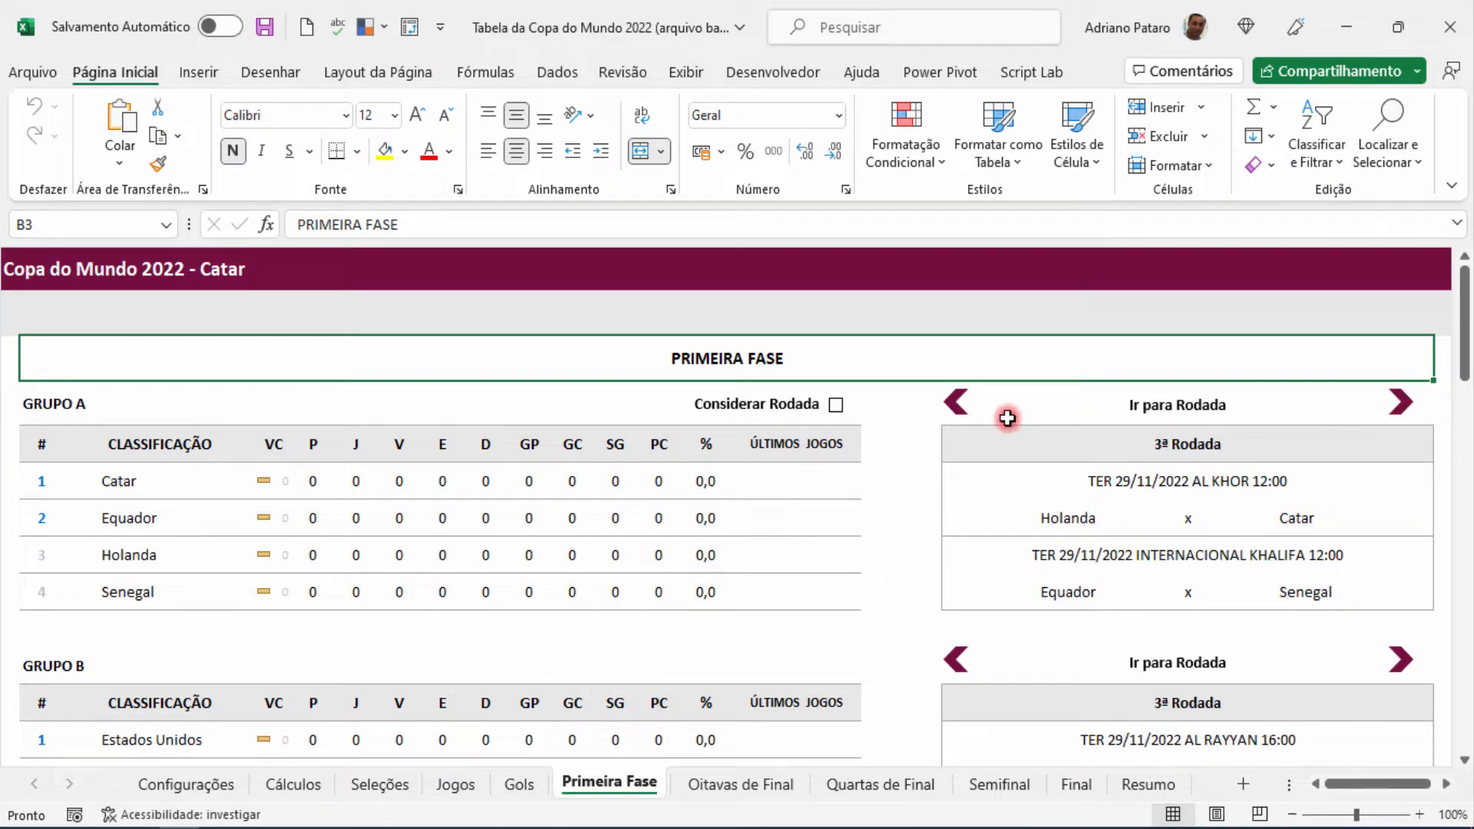
left_click(954, 403)
left_click(954, 403)
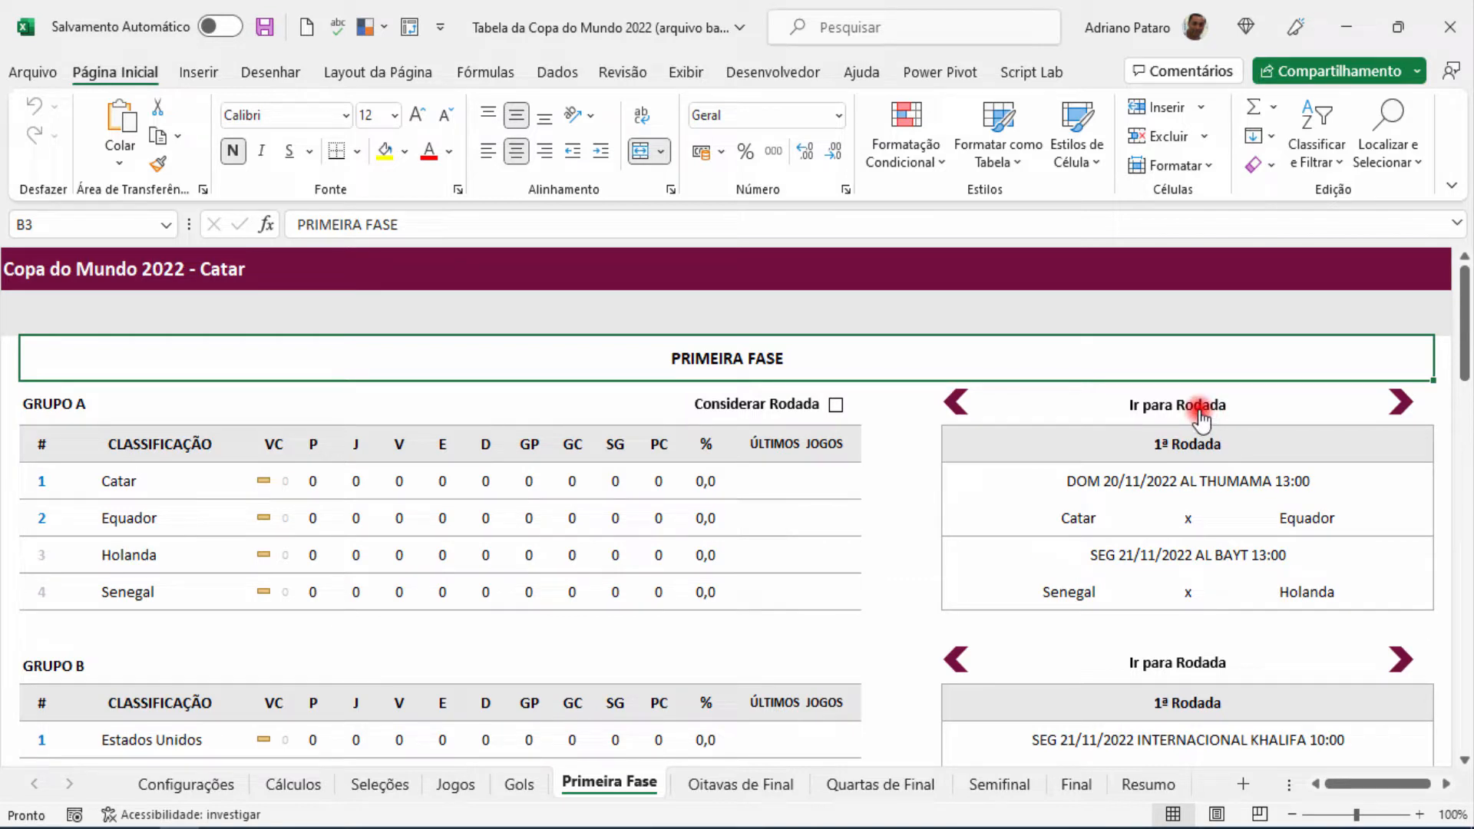
Jump directly to round 3 of the fixtures by entering its number, and return to round 1 the same way.
left_click(1200, 415)
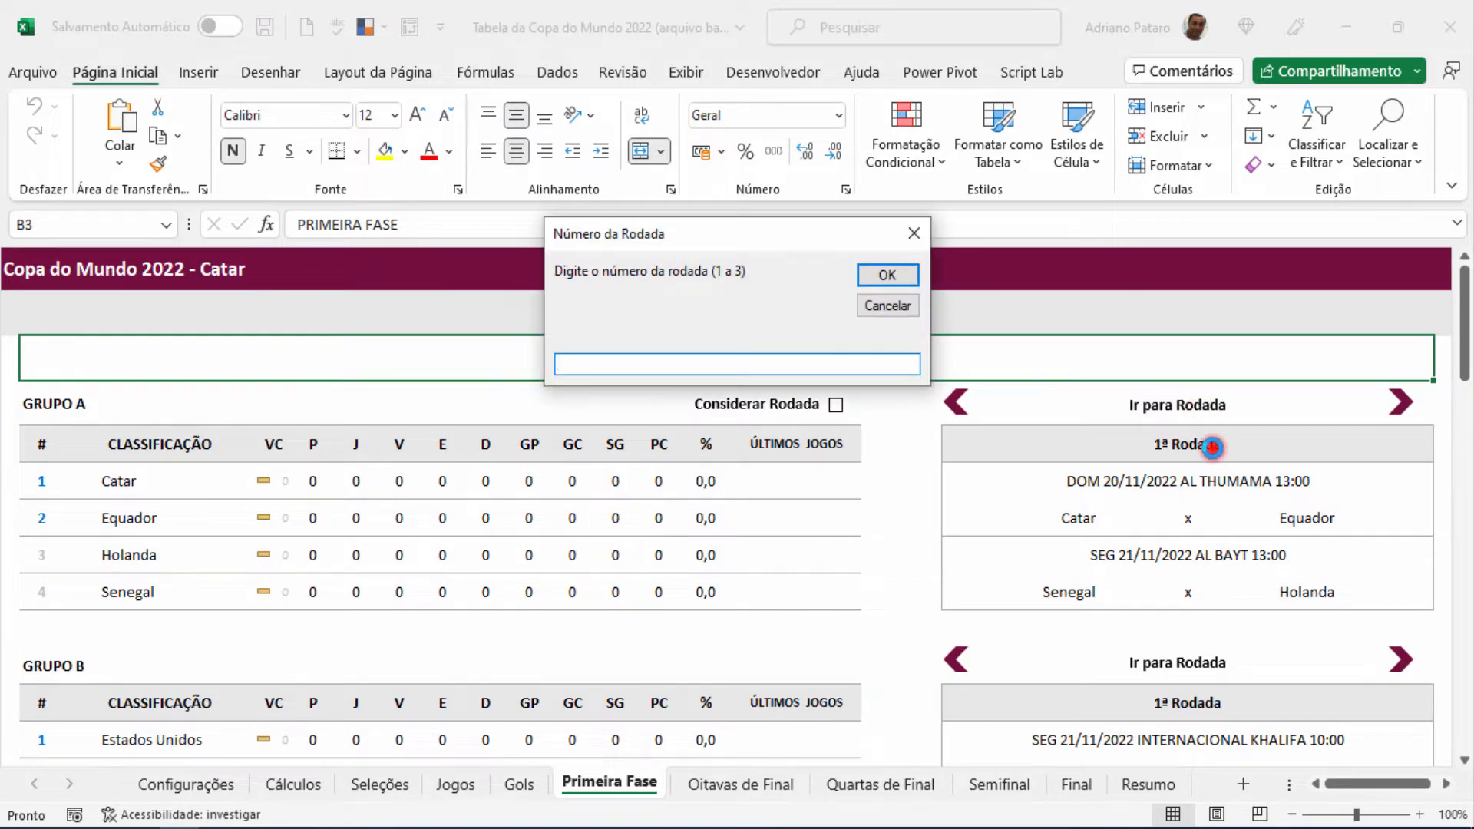
type("3")
key("Return")
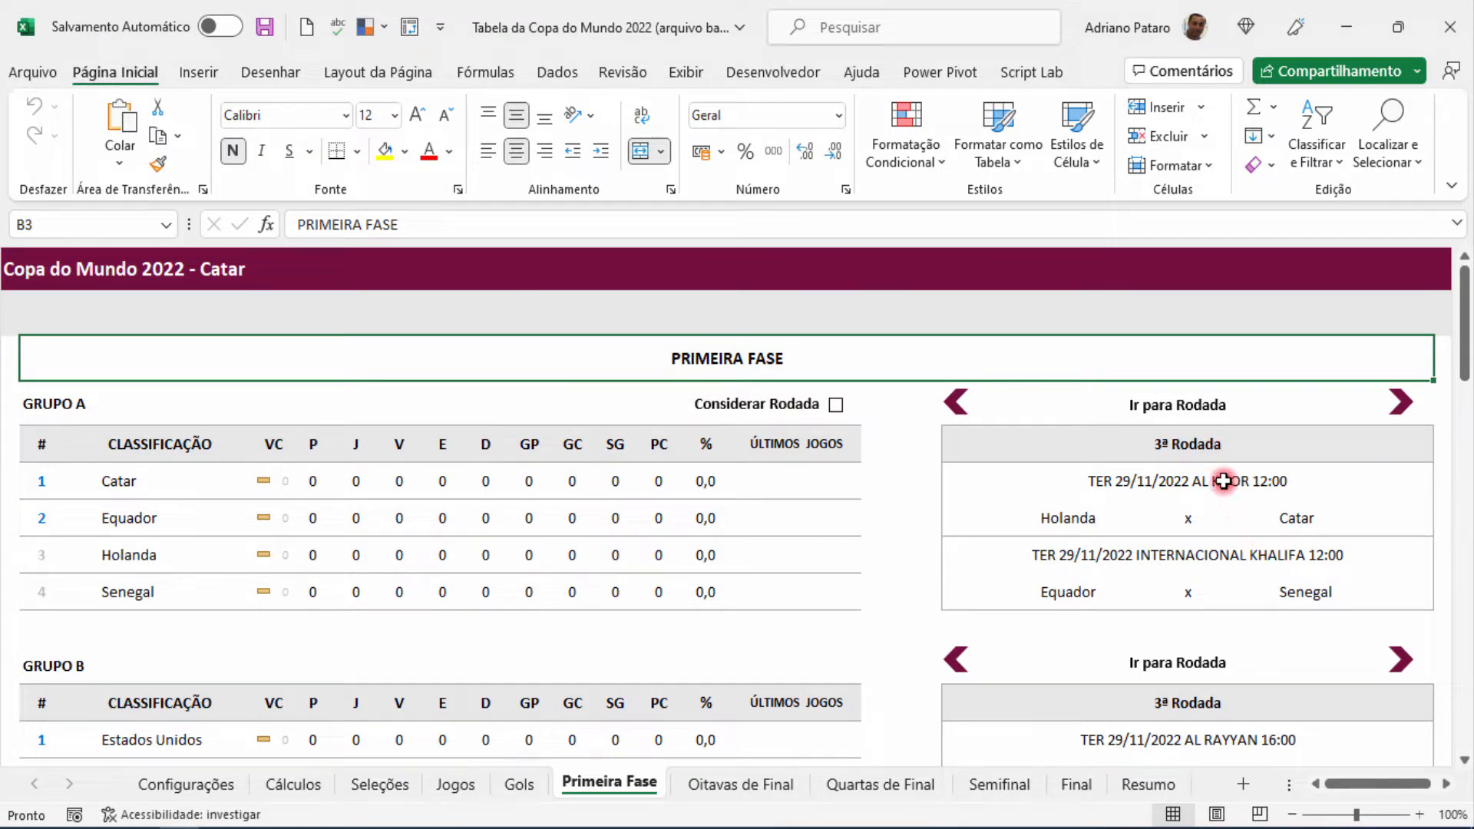
left_click(1192, 405)
type("1")
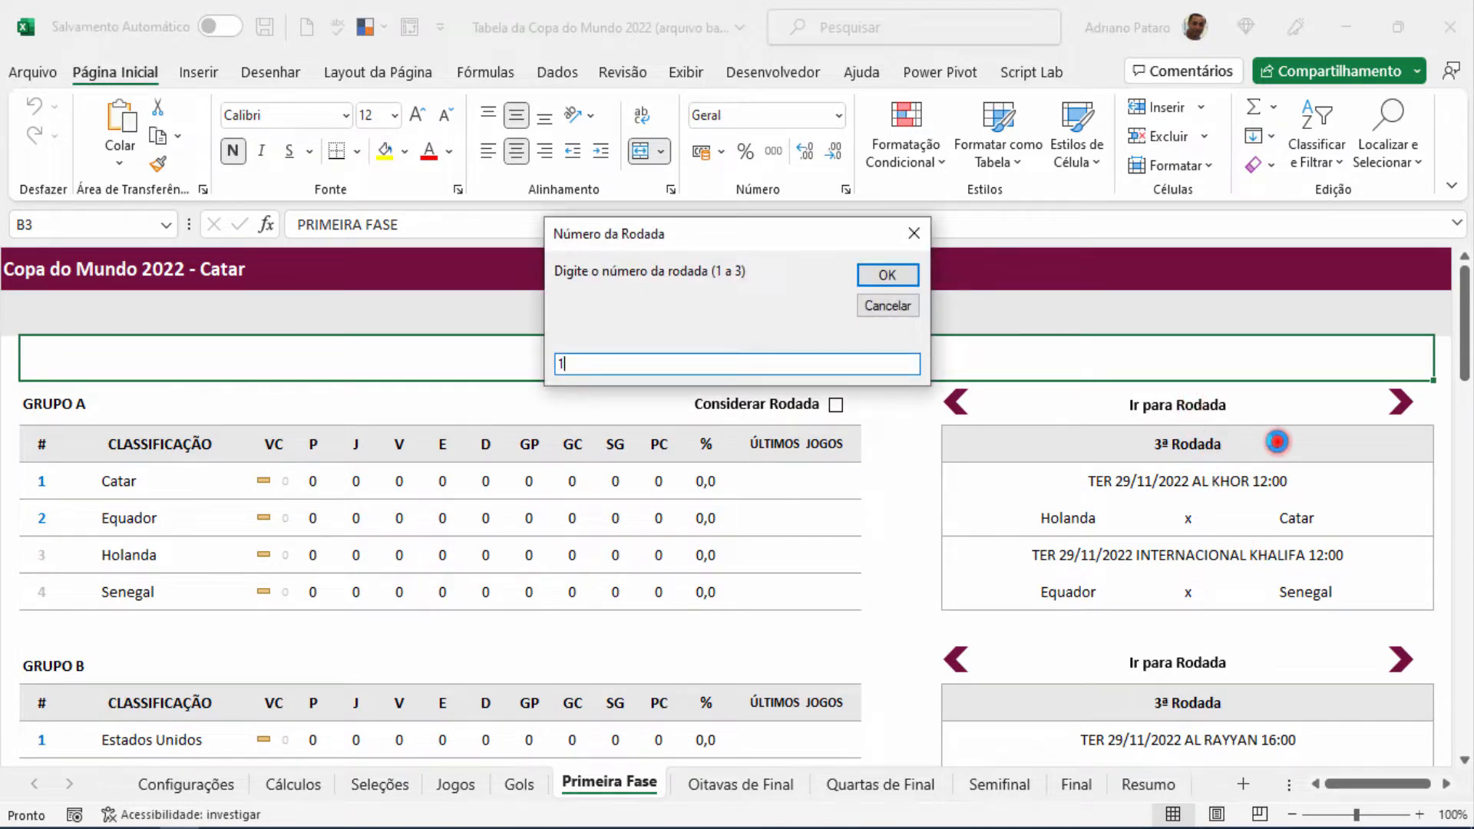
key("Return")
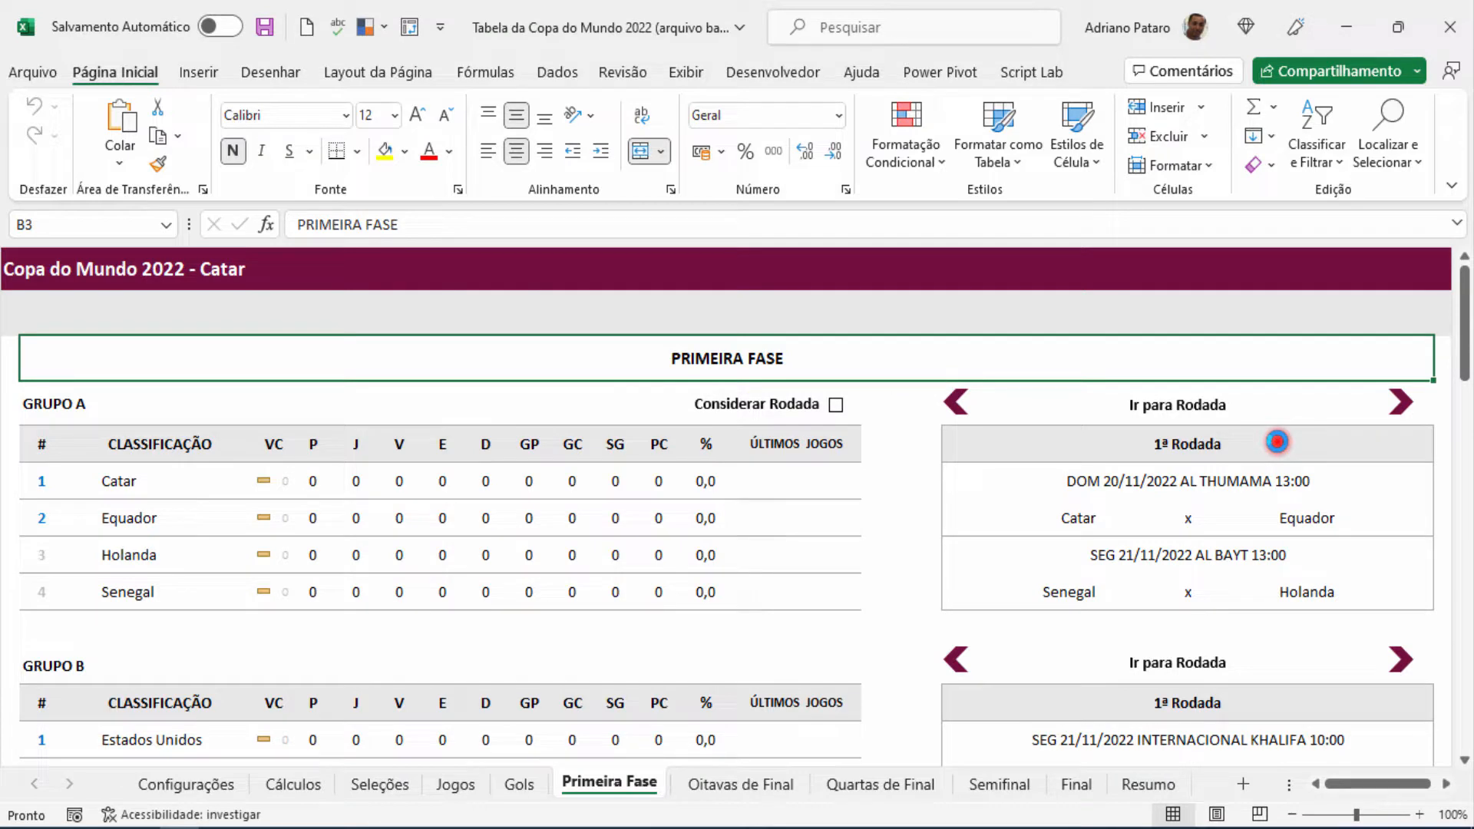
Examine the empty Últimos Jogos cells of Grupo A, especially the three cells in Catar's row.
left_click_drag(747, 481, 835, 594)
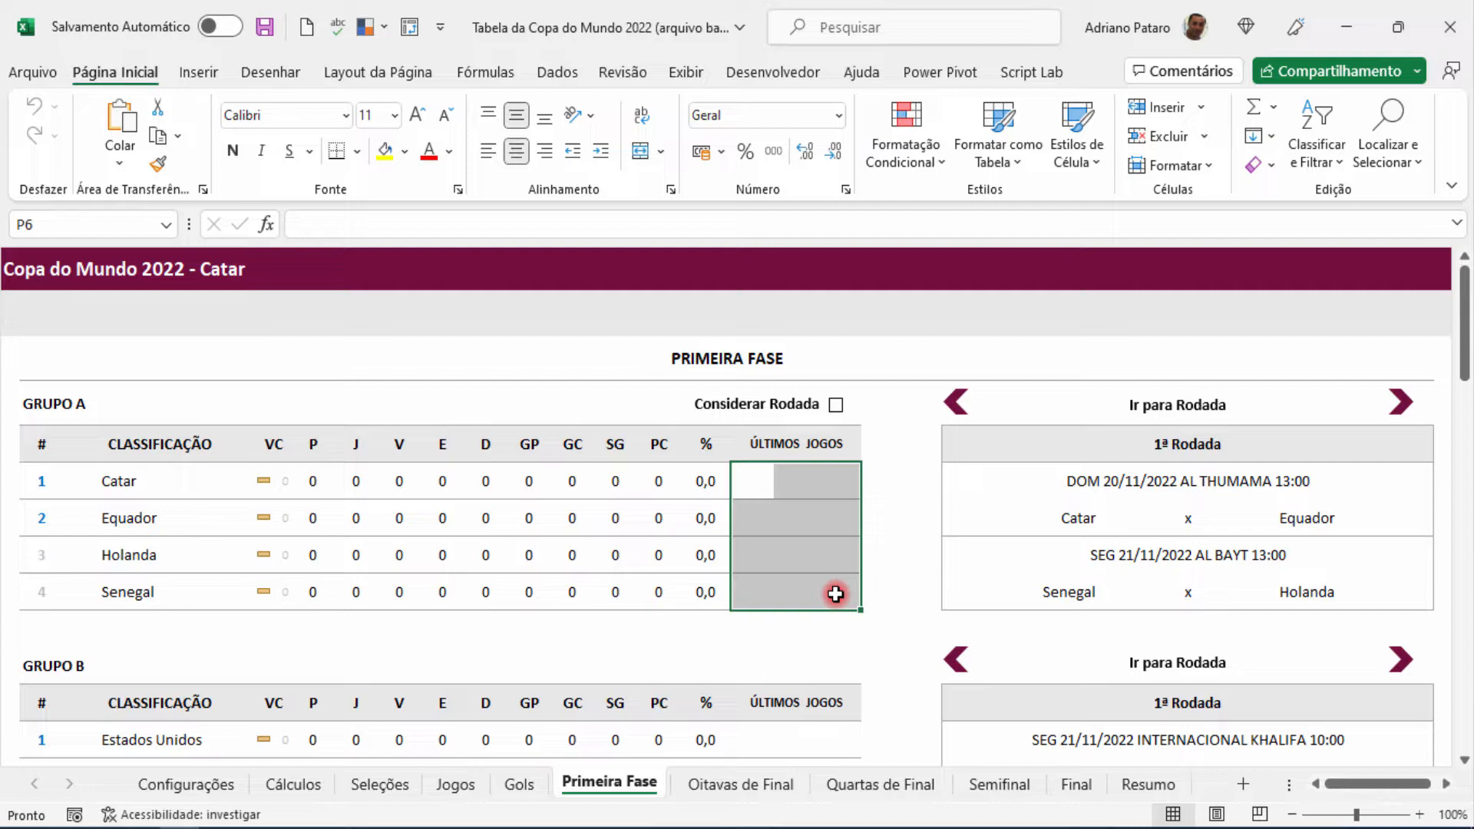
left_click_drag(762, 487, 829, 584)
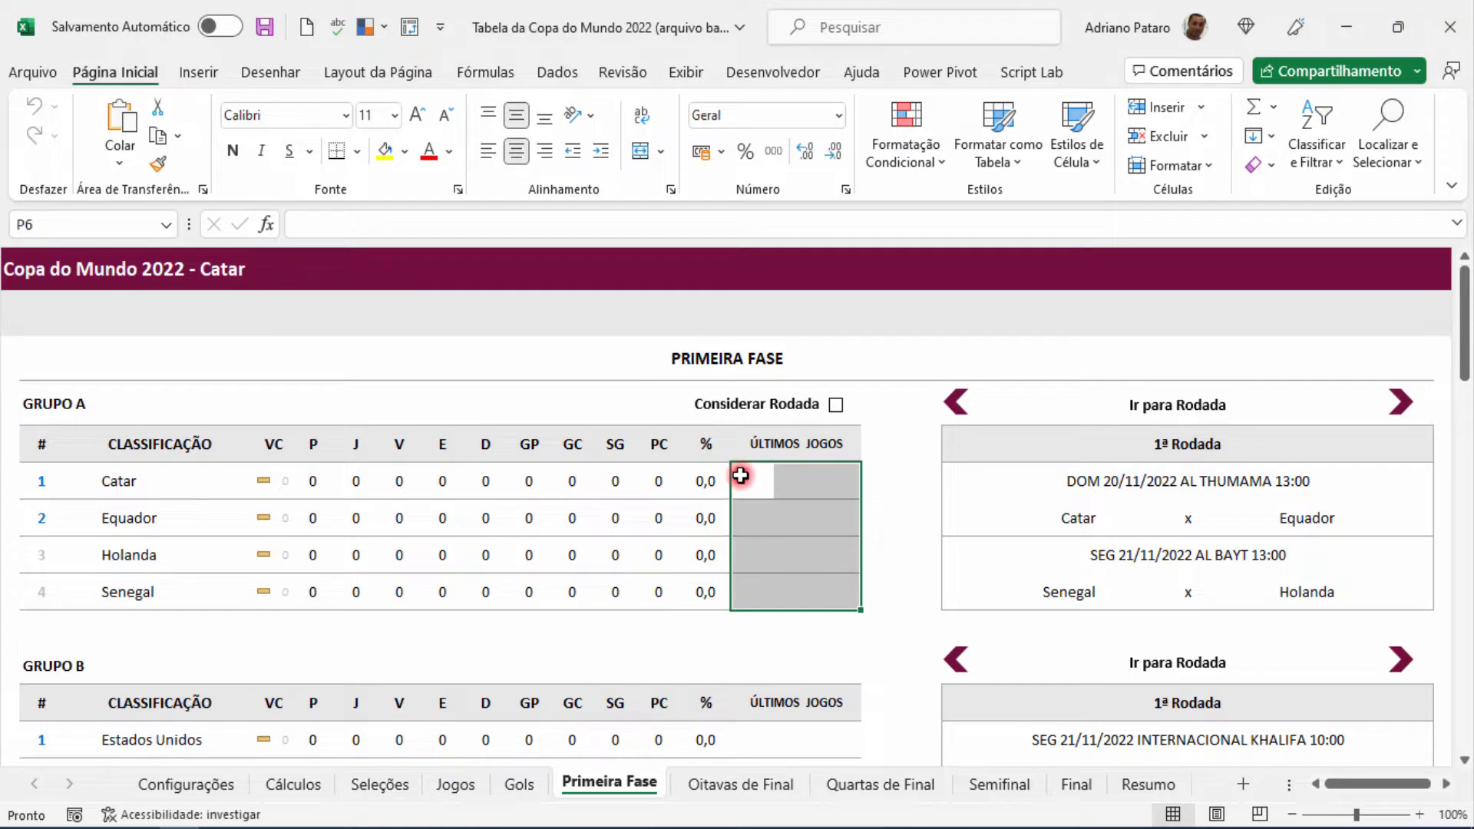
left_click(771, 493)
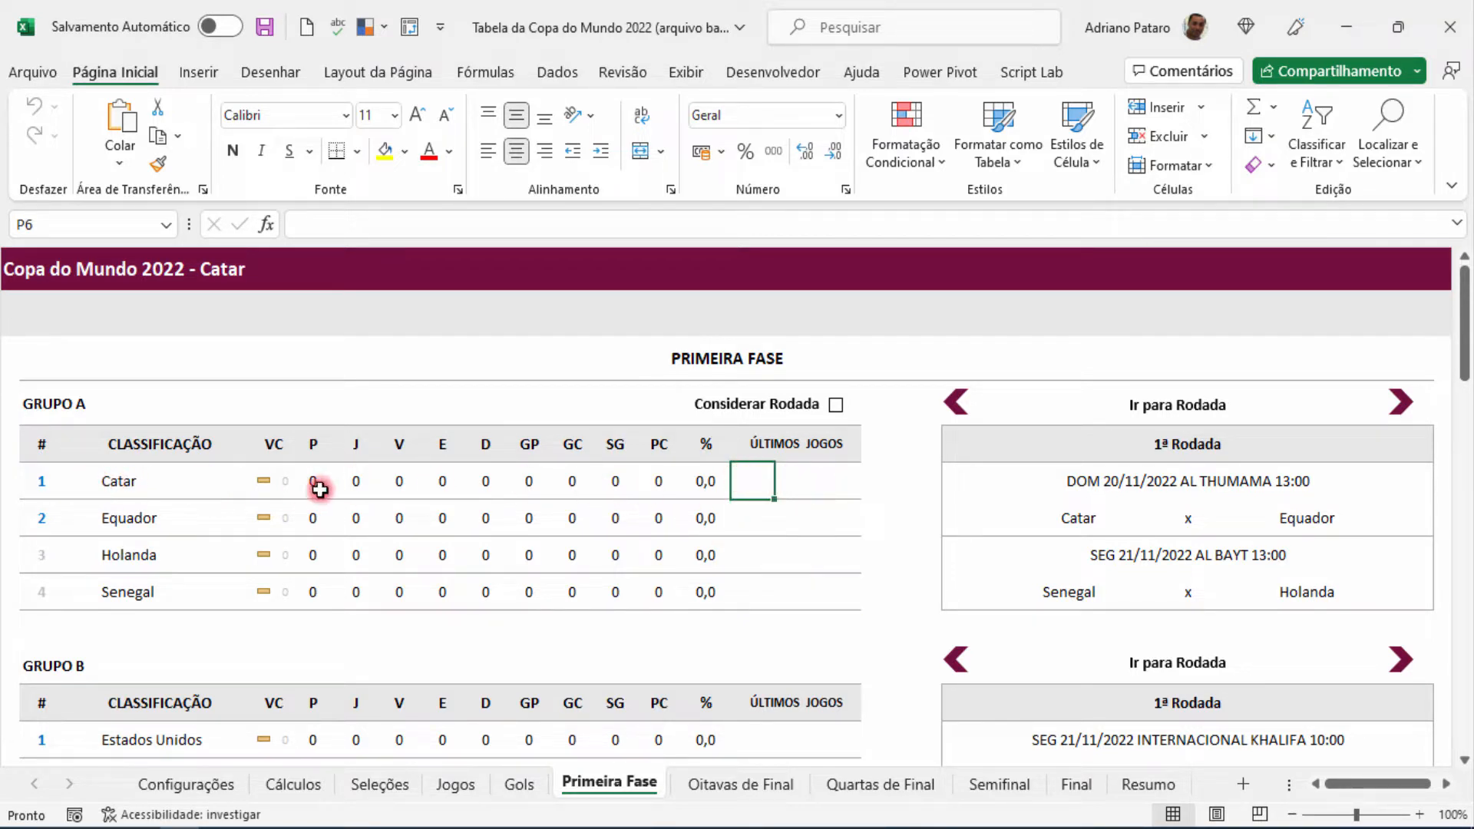
left_click_drag(39, 480, 846, 486)
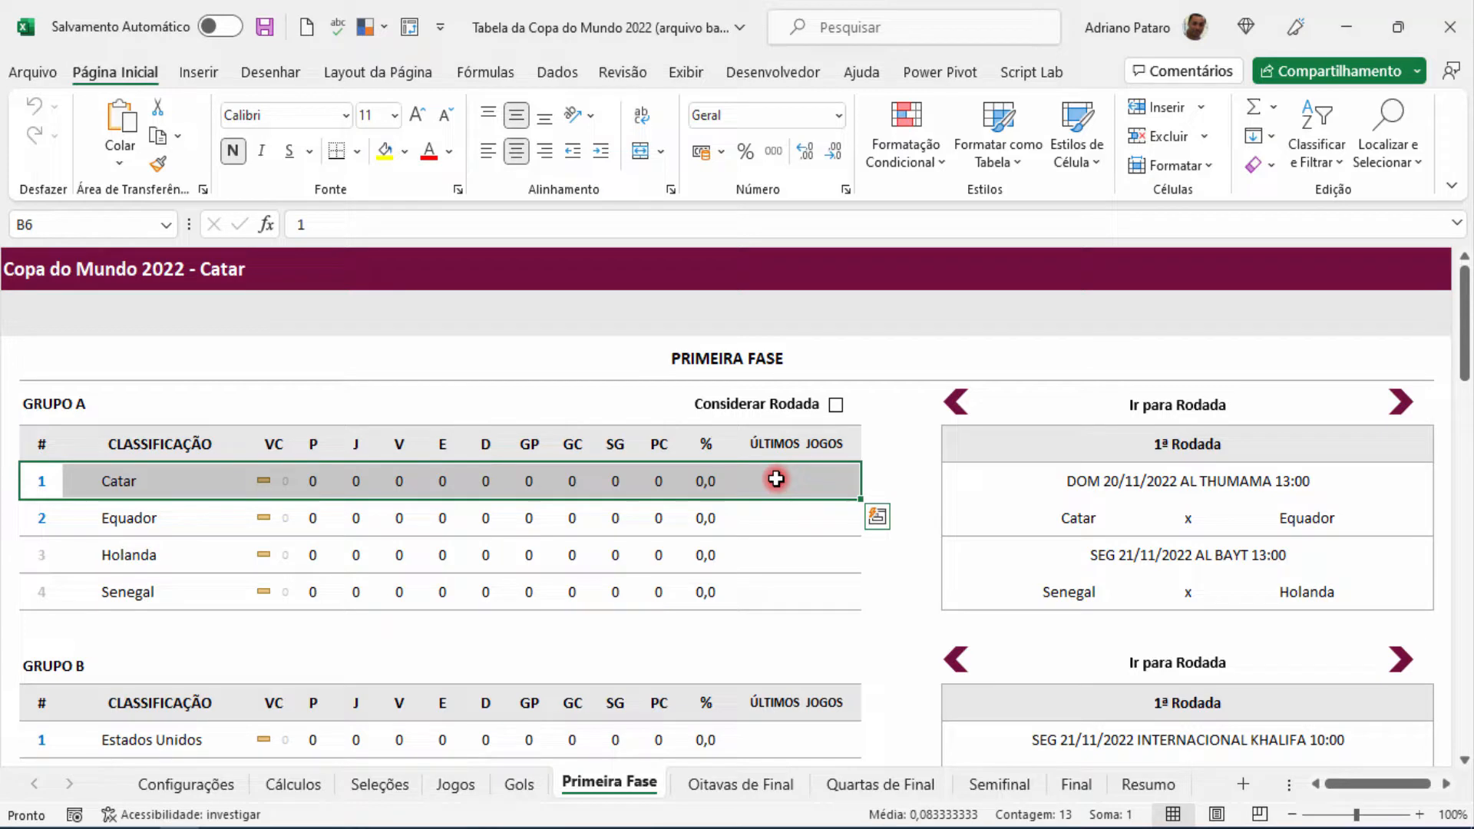
left_click(776, 479)
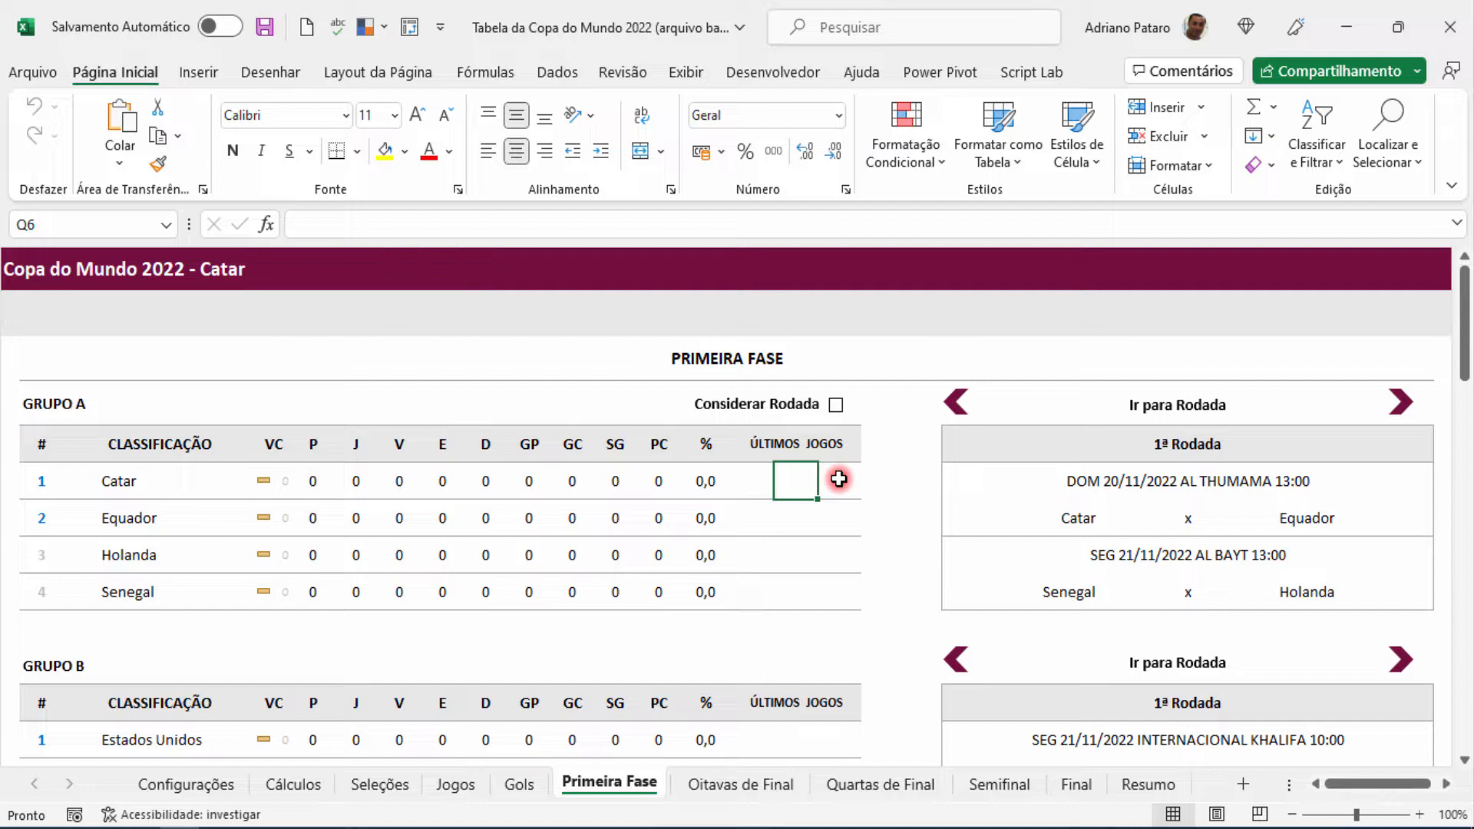
left_click(760, 480)
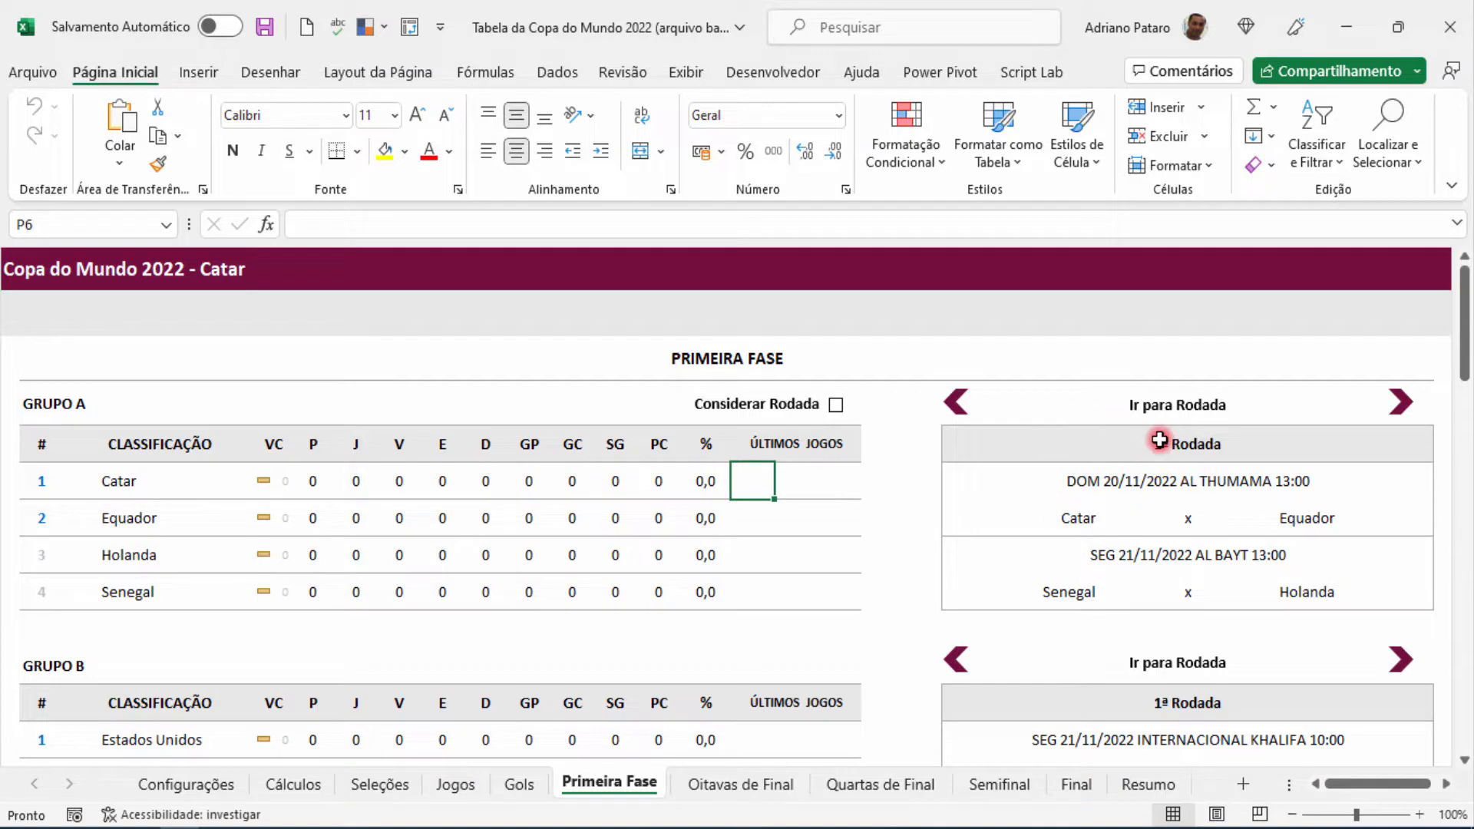
left_click_drag(756, 478, 838, 478)
left_click(754, 476)
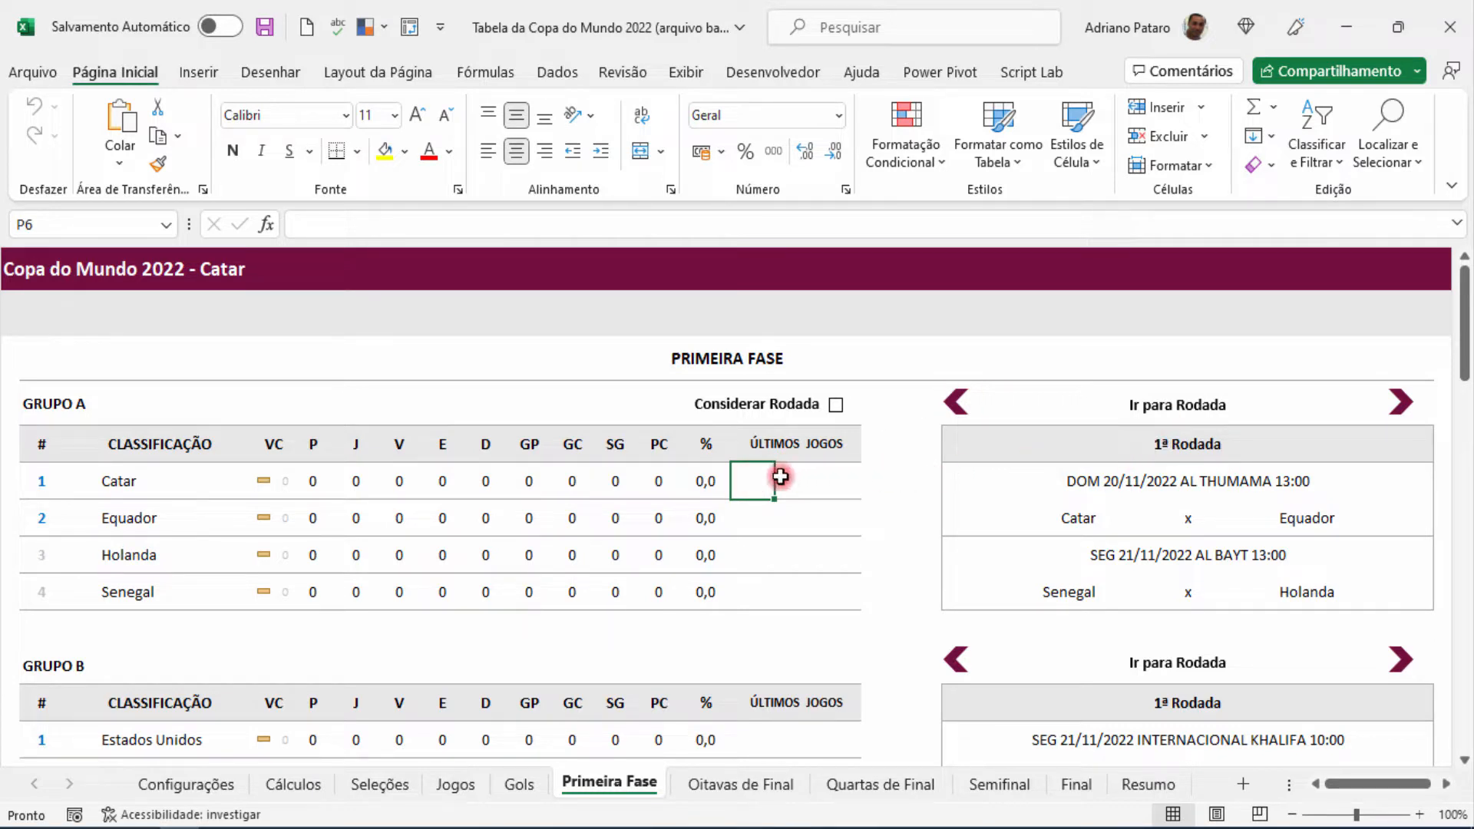
left_click_drag(760, 480, 835, 479)
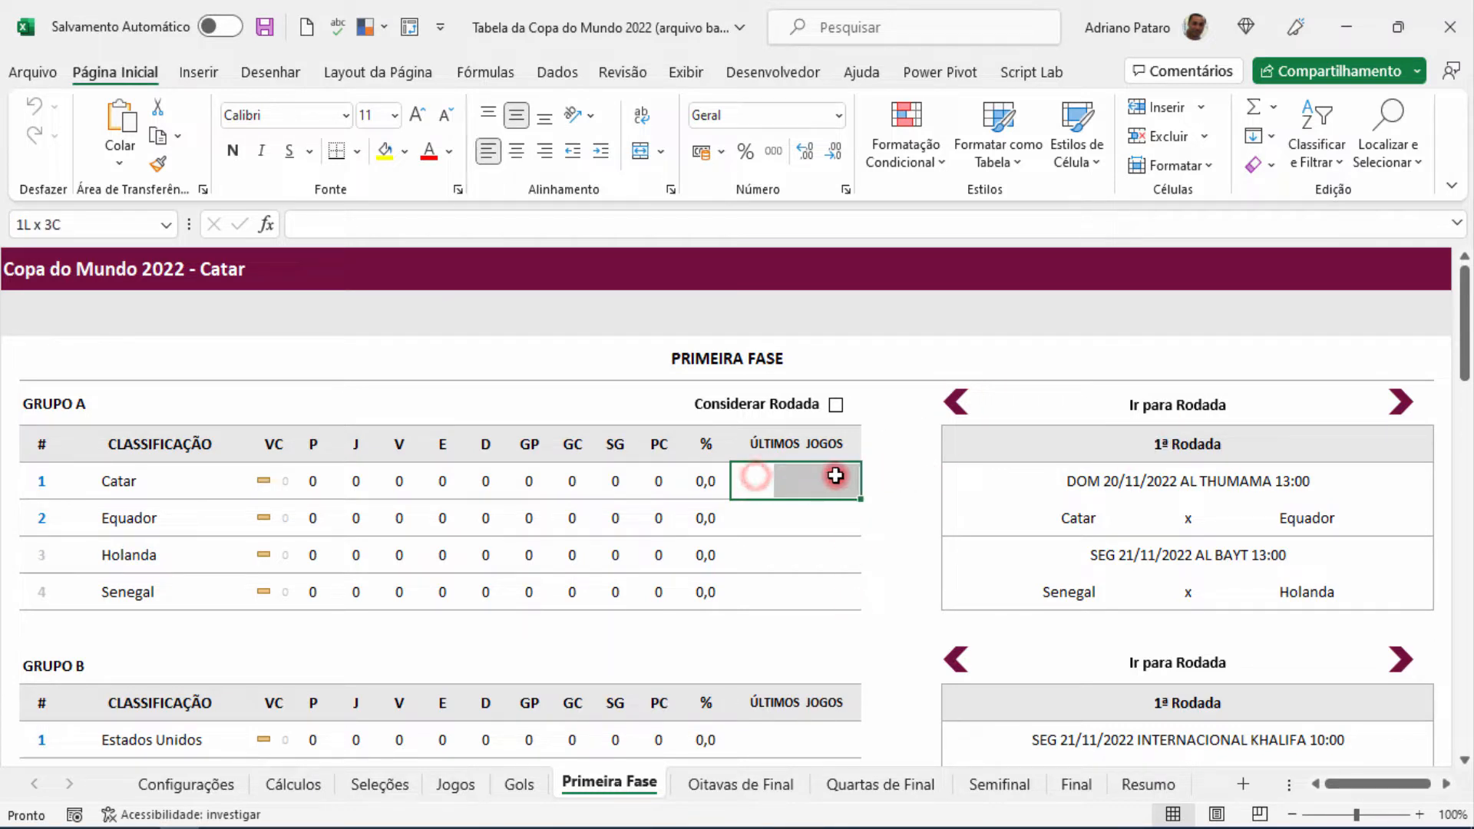
Inspect Catar's classification formula in D6 and compare it with the three Últimos Jogos cells in the same row.
left_click(119, 481)
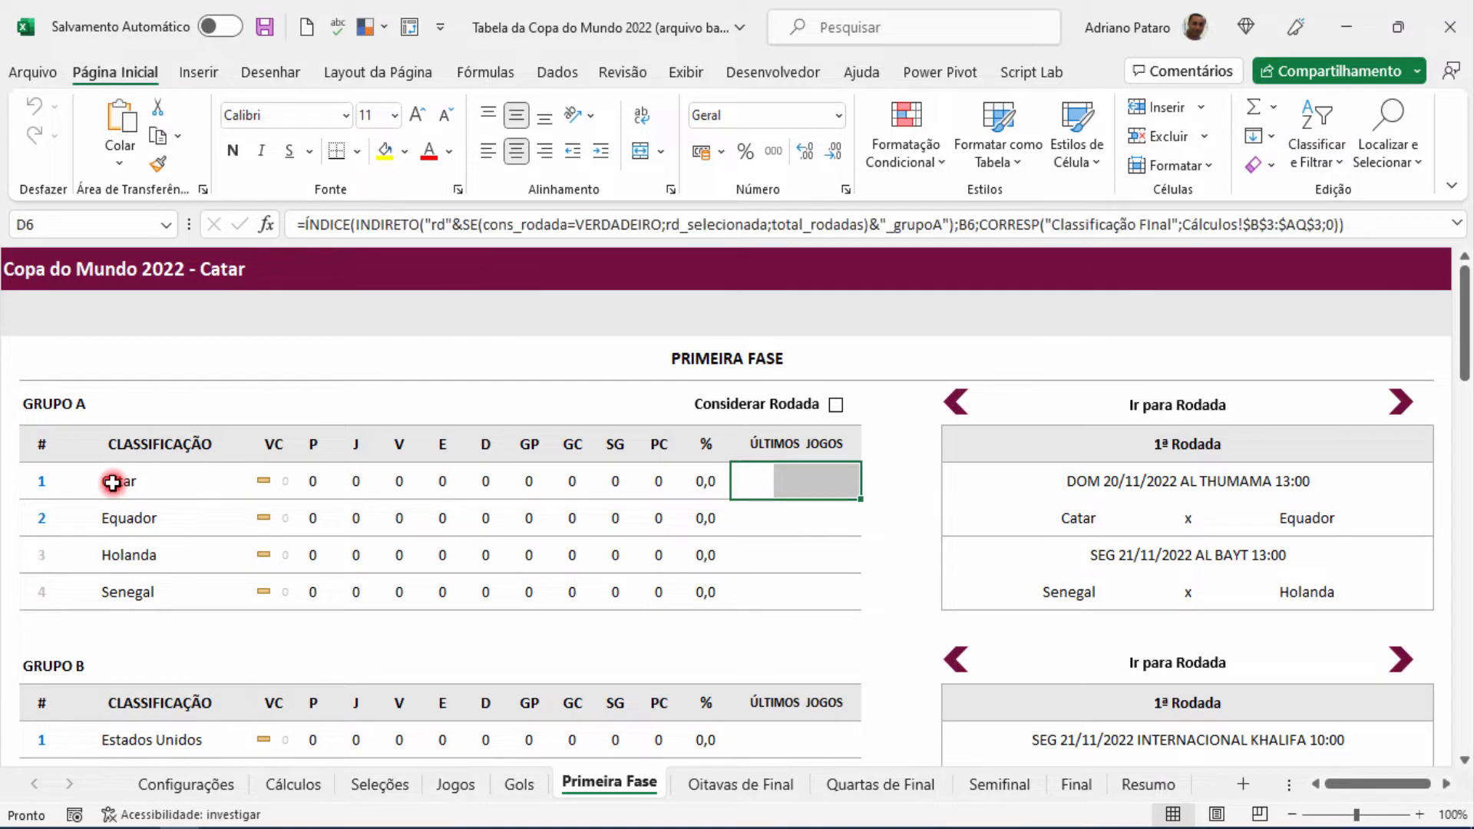
left_click(842, 479)
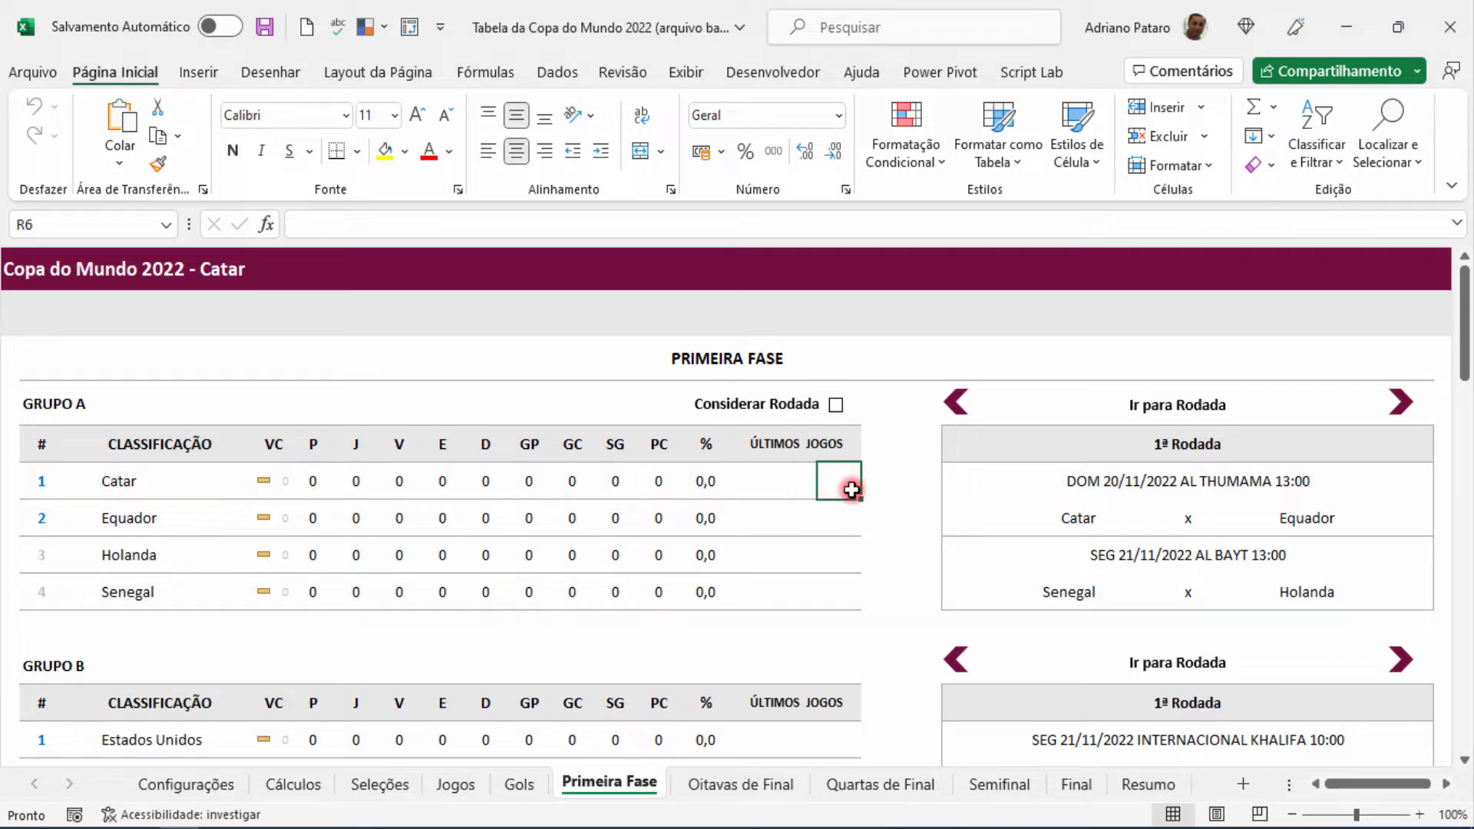
left_click(127, 481)
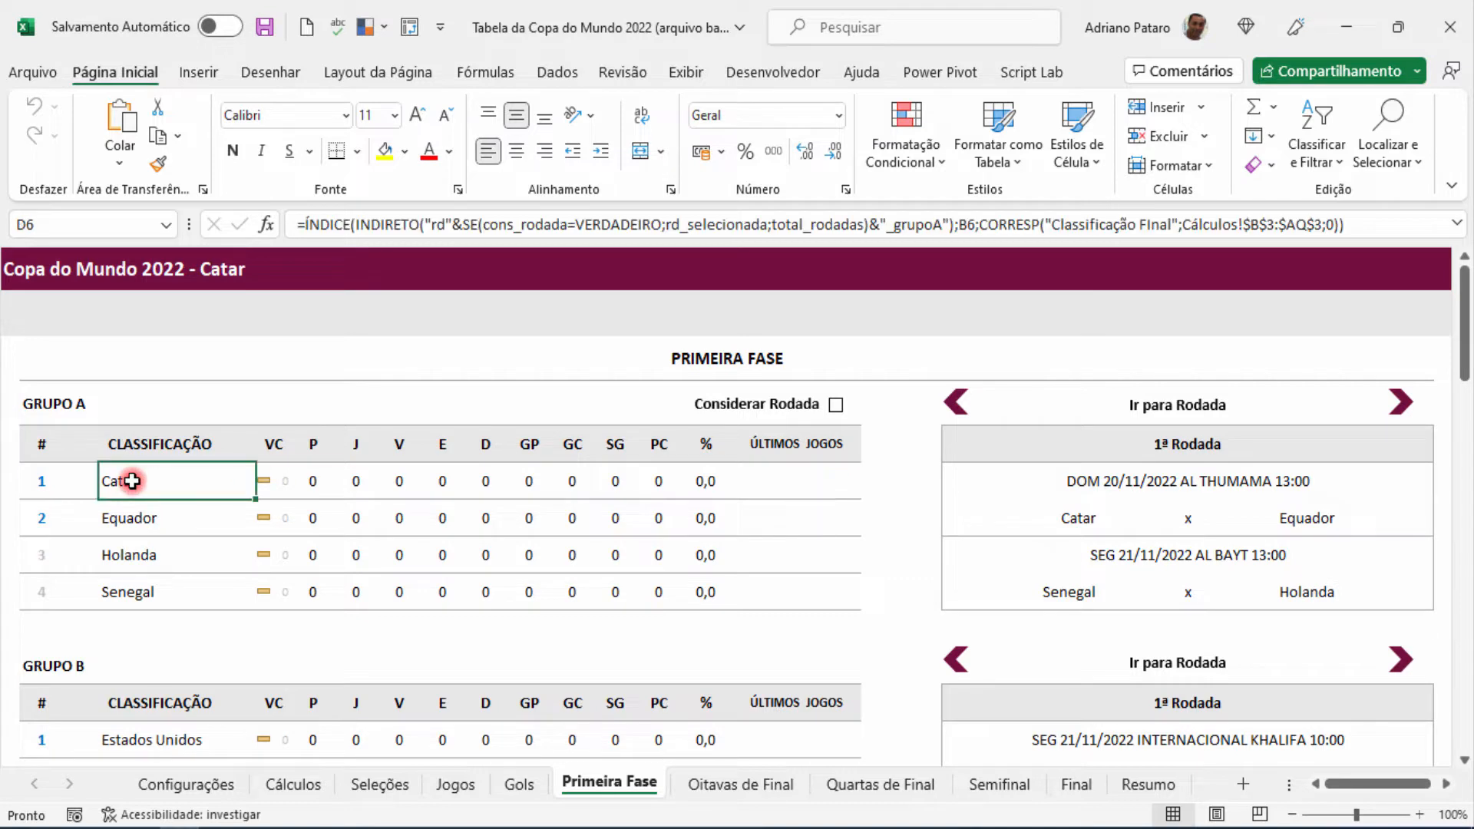
left_click(845, 488)
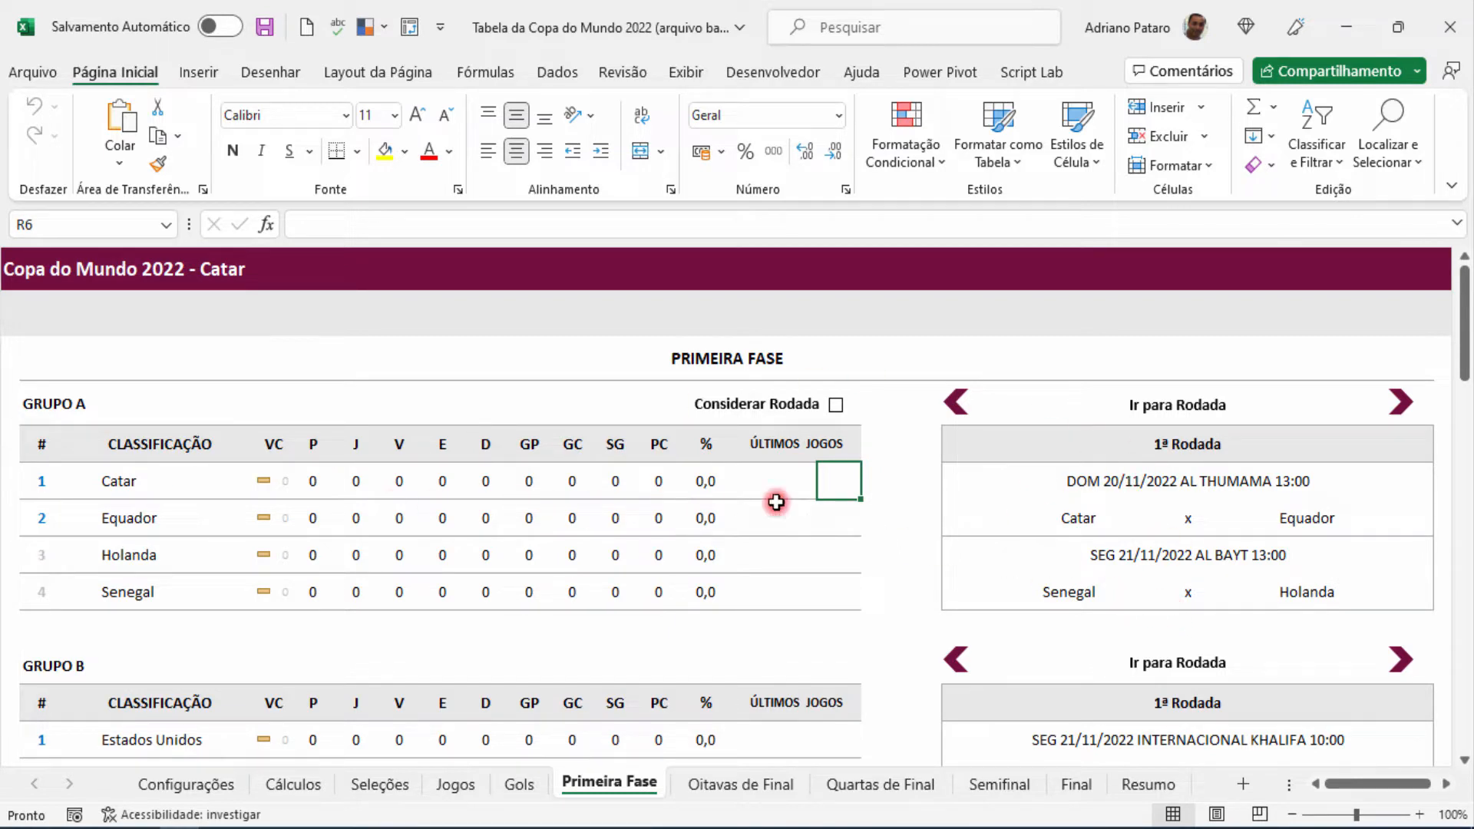
left_click_drag(744, 481, 826, 481)
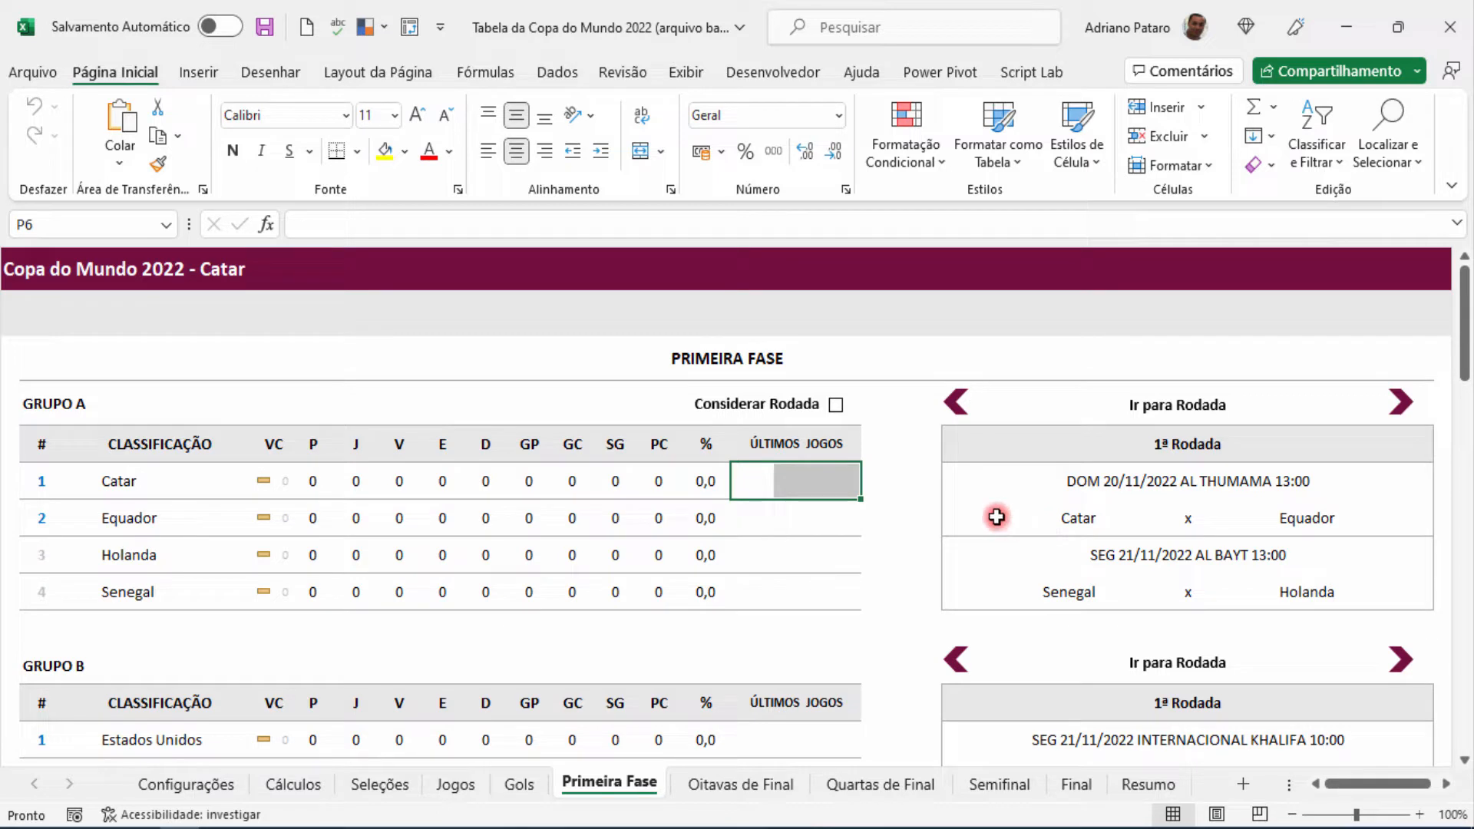
left_click(759, 470)
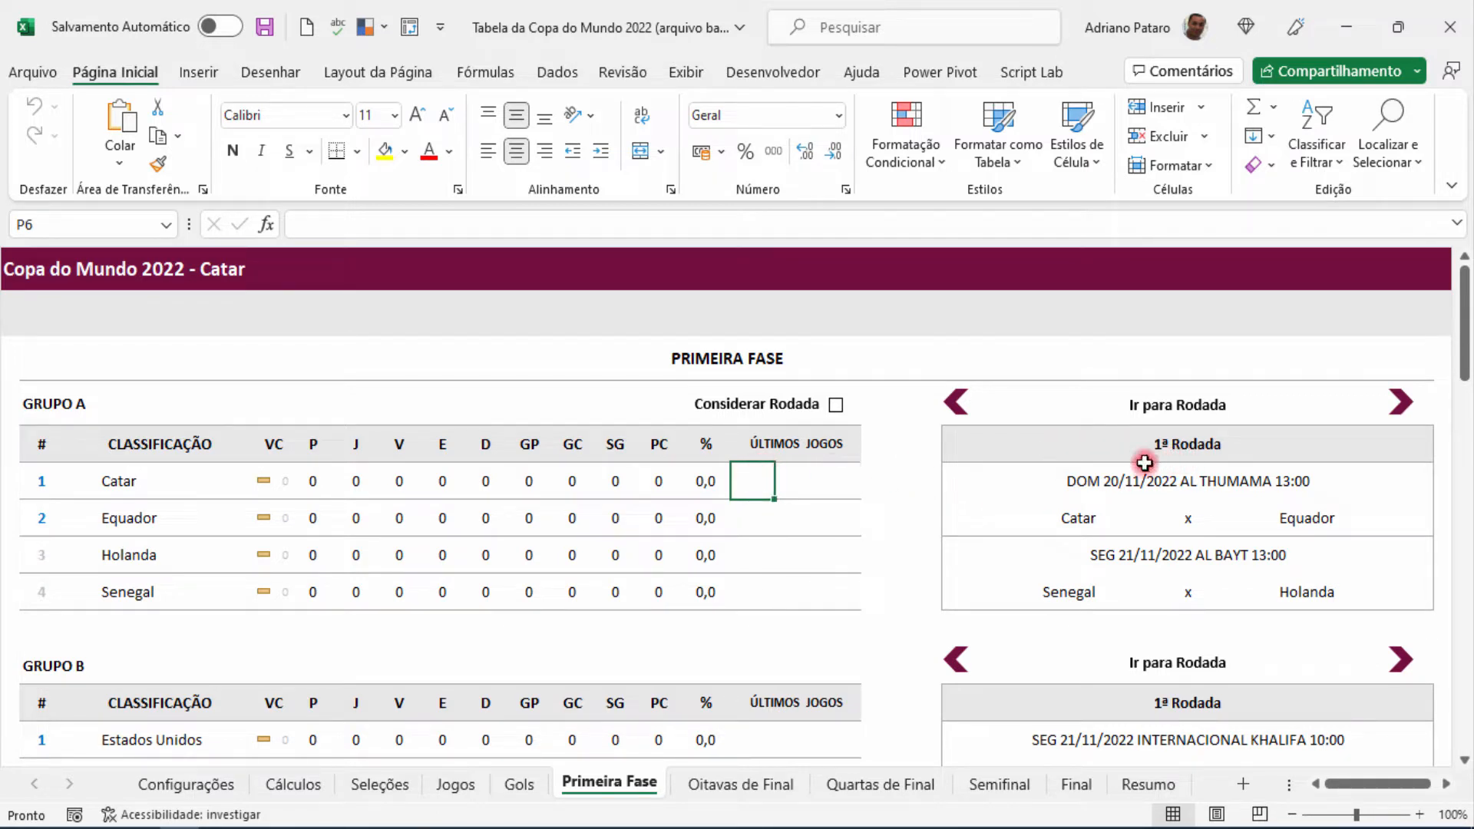
left_click_drag(768, 486, 842, 485)
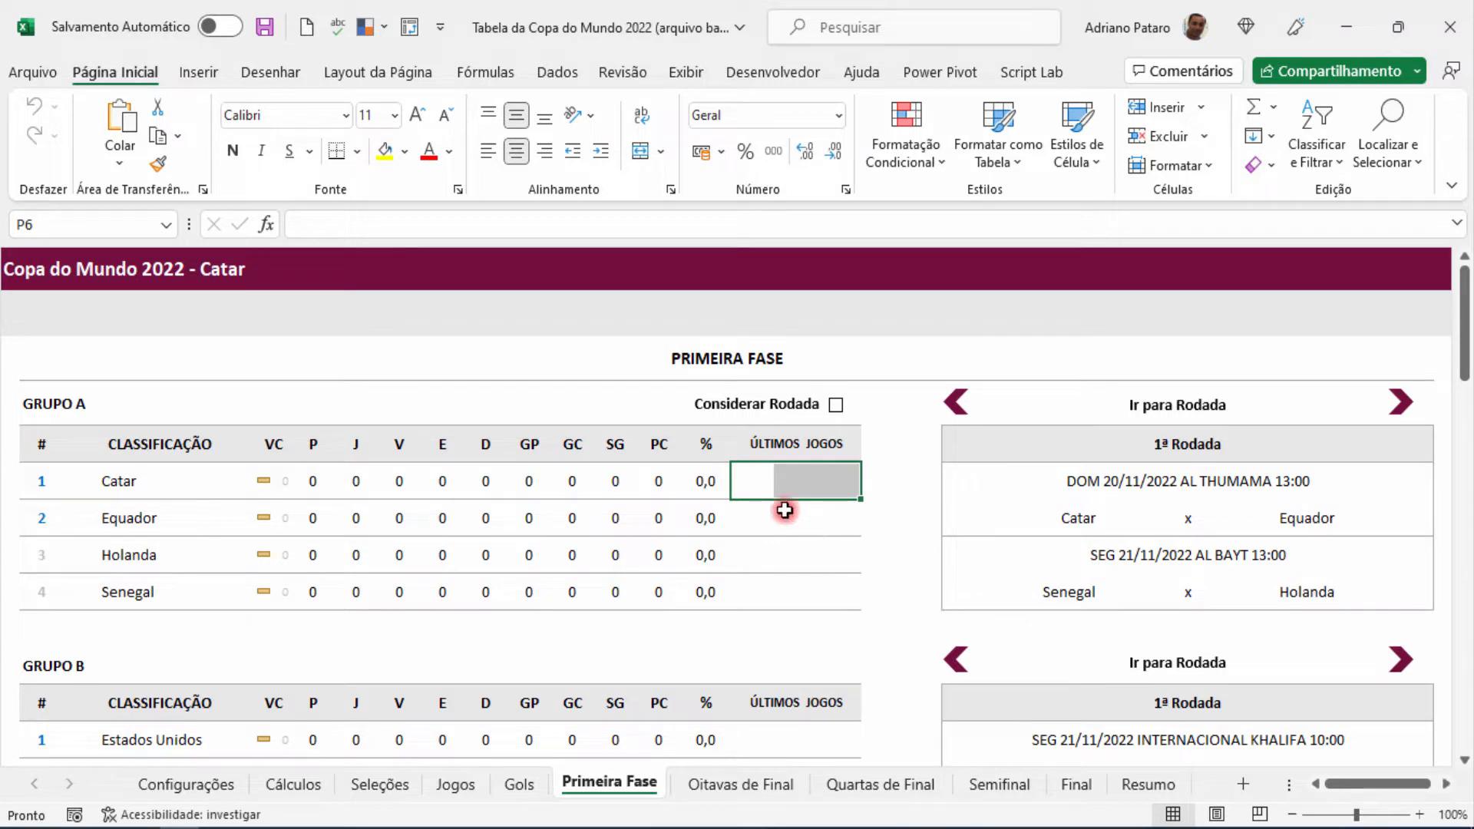
left_click(766, 488)
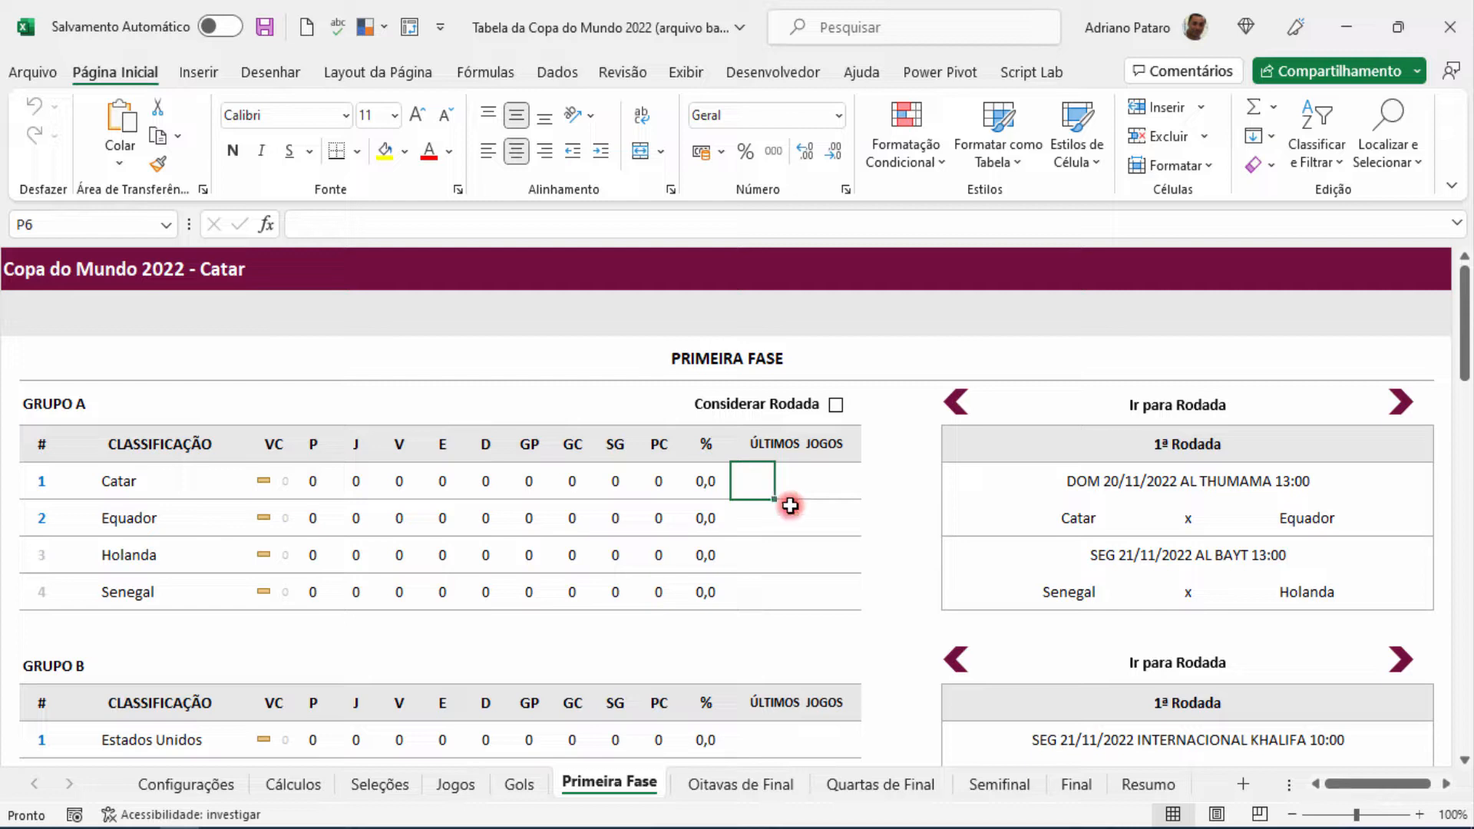
On the Jogos sheet, review the first-phase named ranges rd_fase1 and mandante_fase1 by selecting their Rd and Mandante cells.
left_click(455, 783)
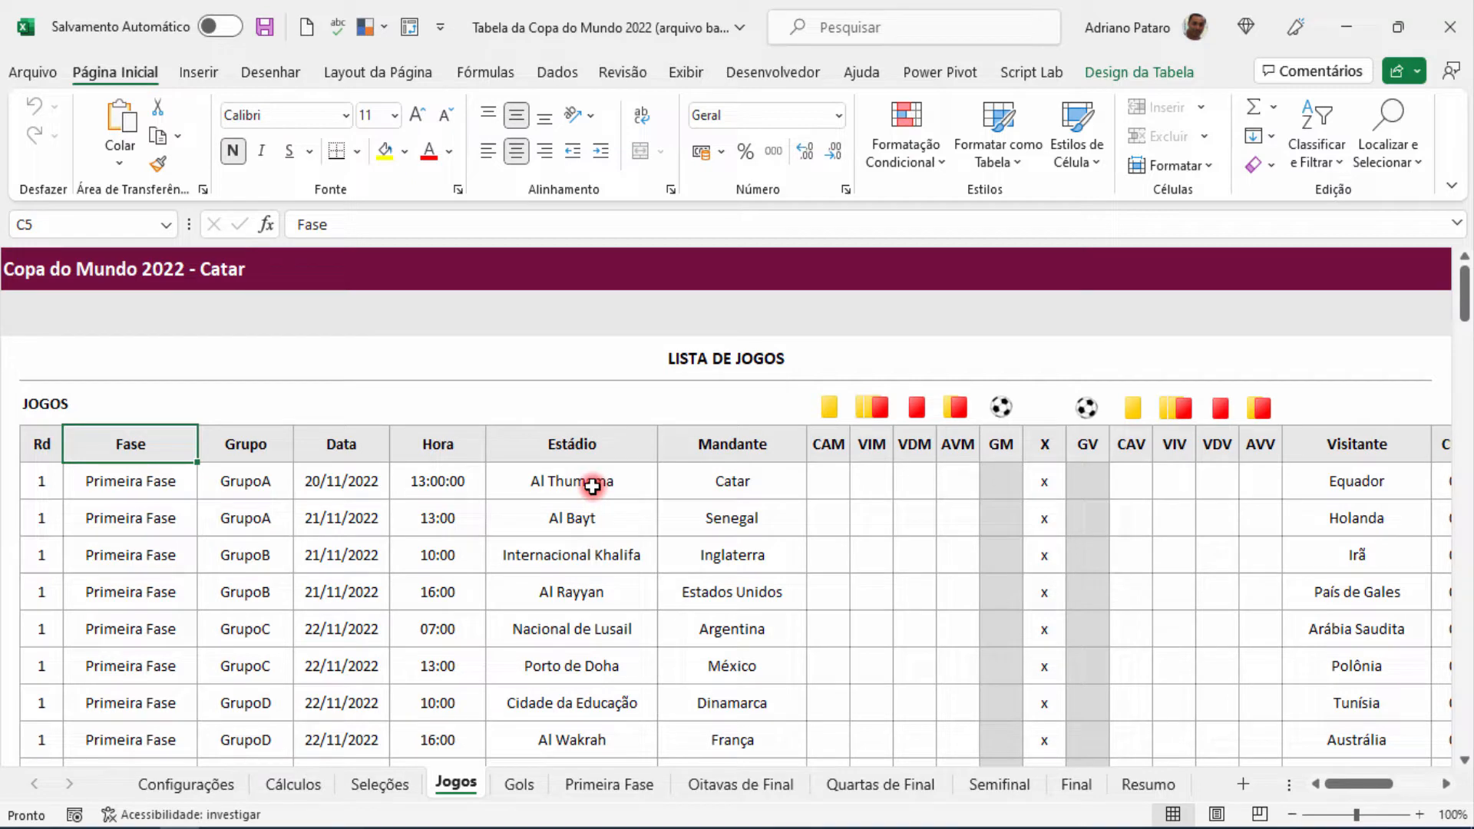
left_click_drag(44, 481, 58, 413)
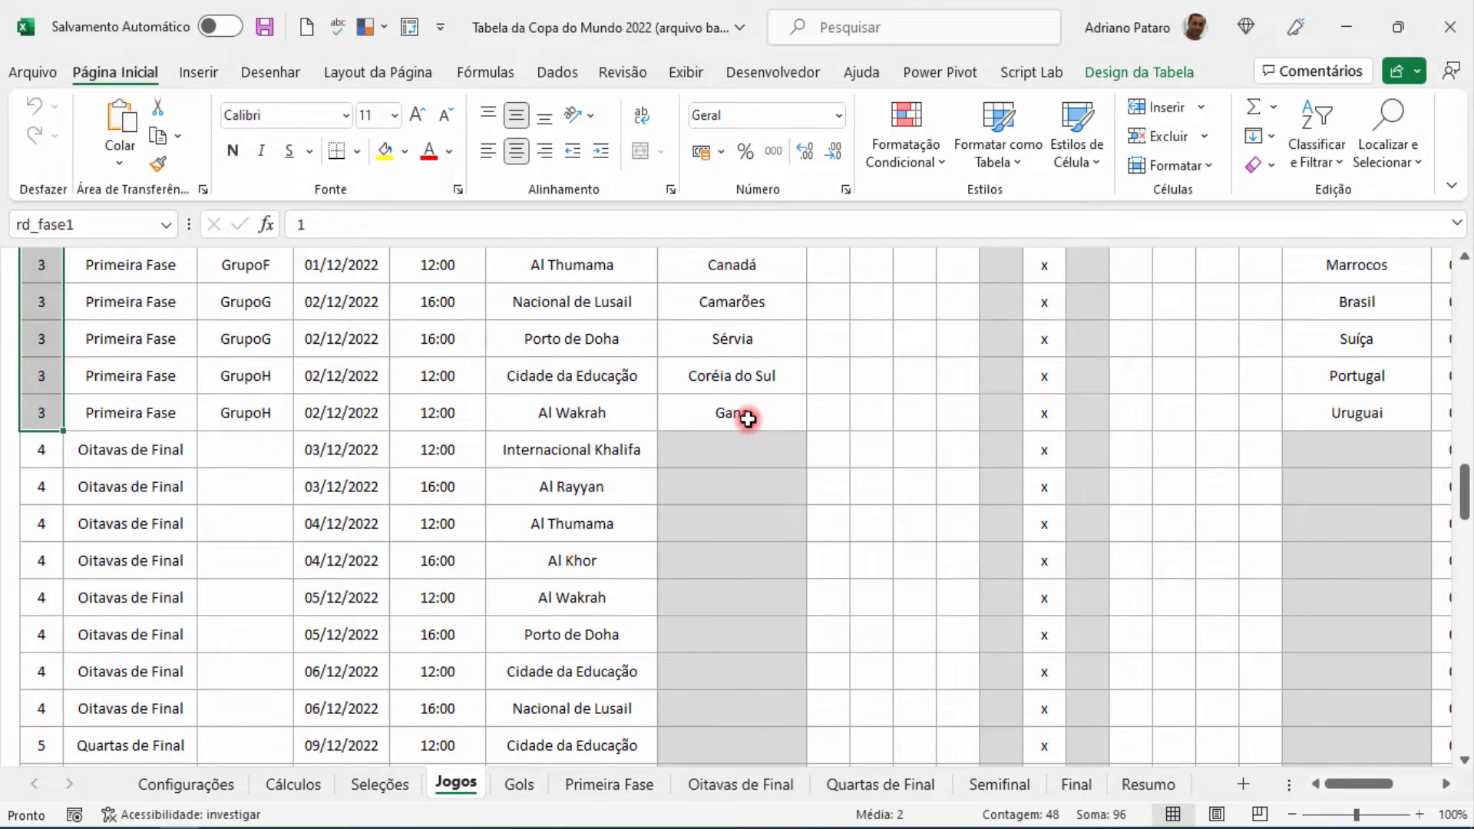
left_click_drag(748, 418, 746, 342)
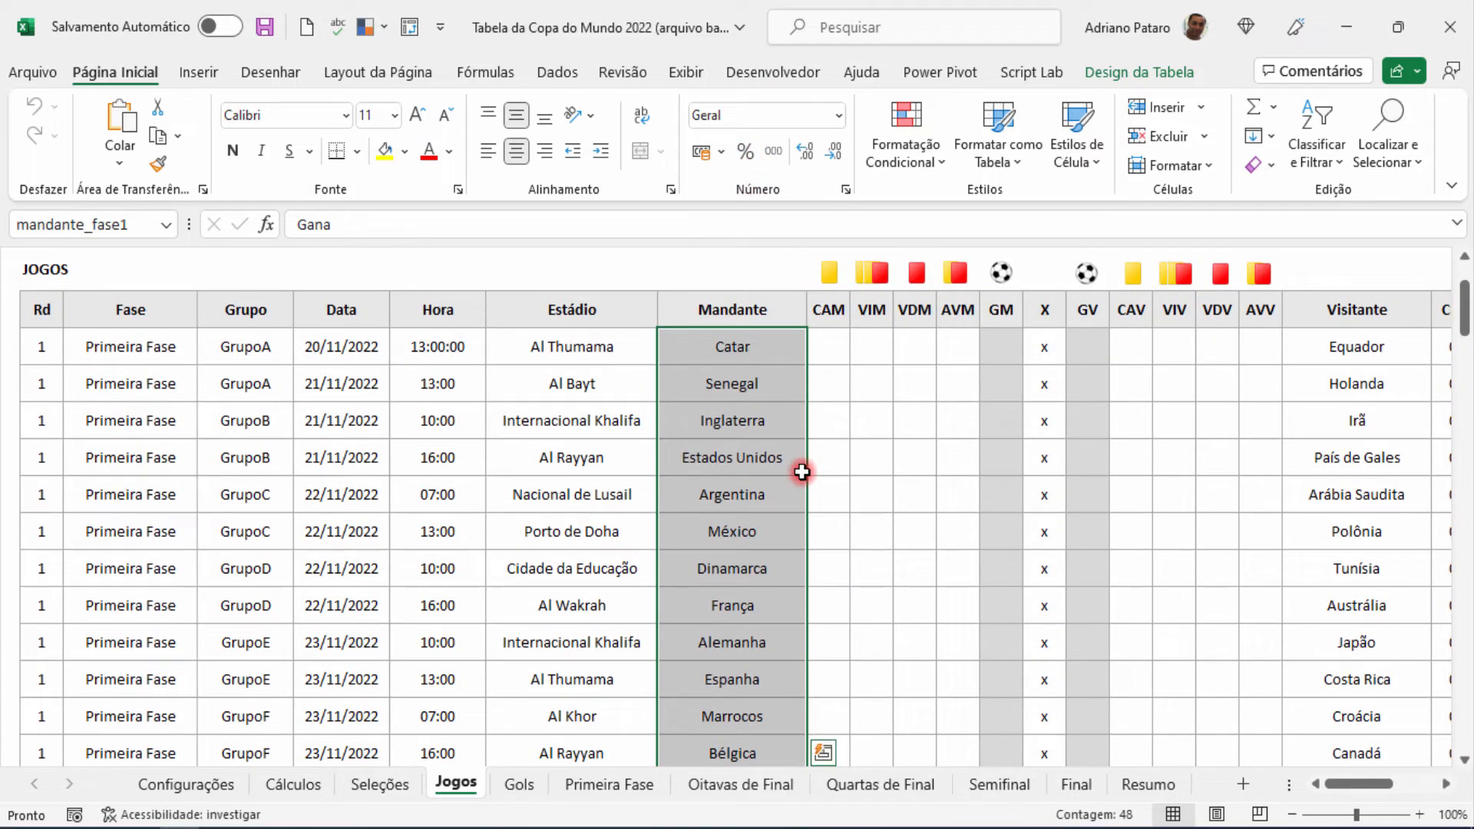
left_click(768, 430)
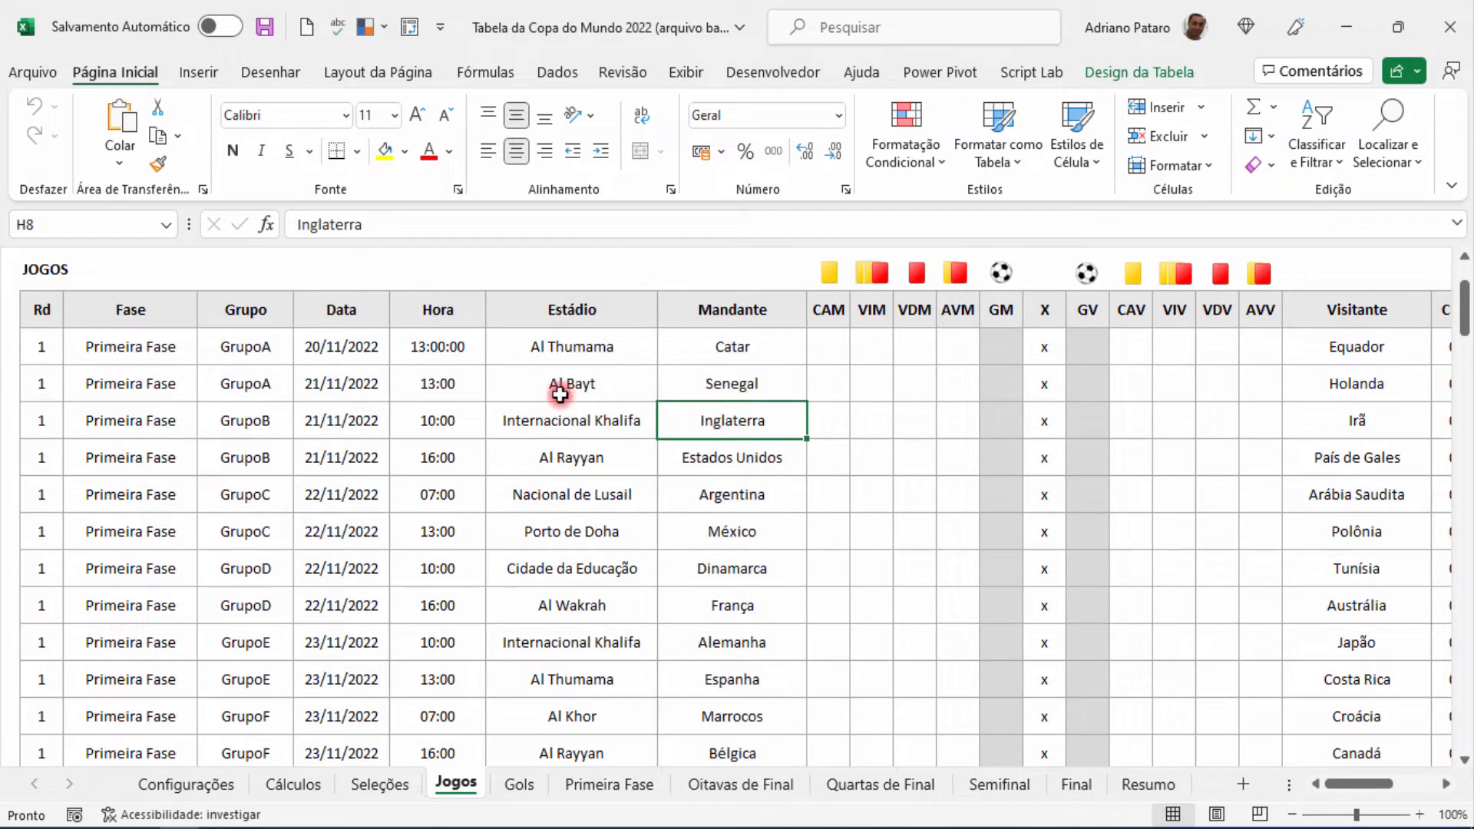
Count the games table's header columns from Rd up to Mandante, GM, GV and Visitante.
left_click(44, 309)
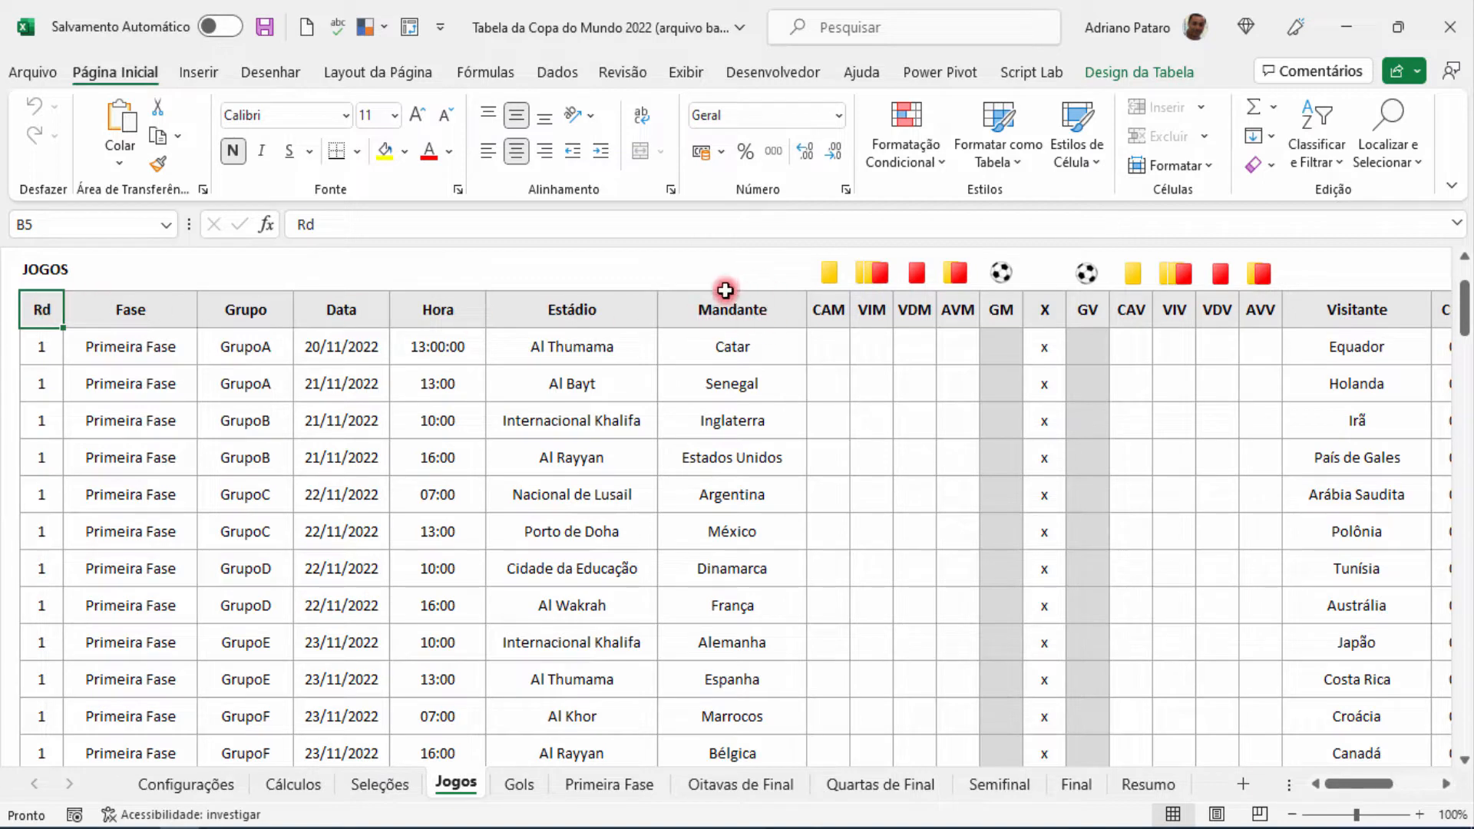
left_click_drag(46, 309, 693, 309)
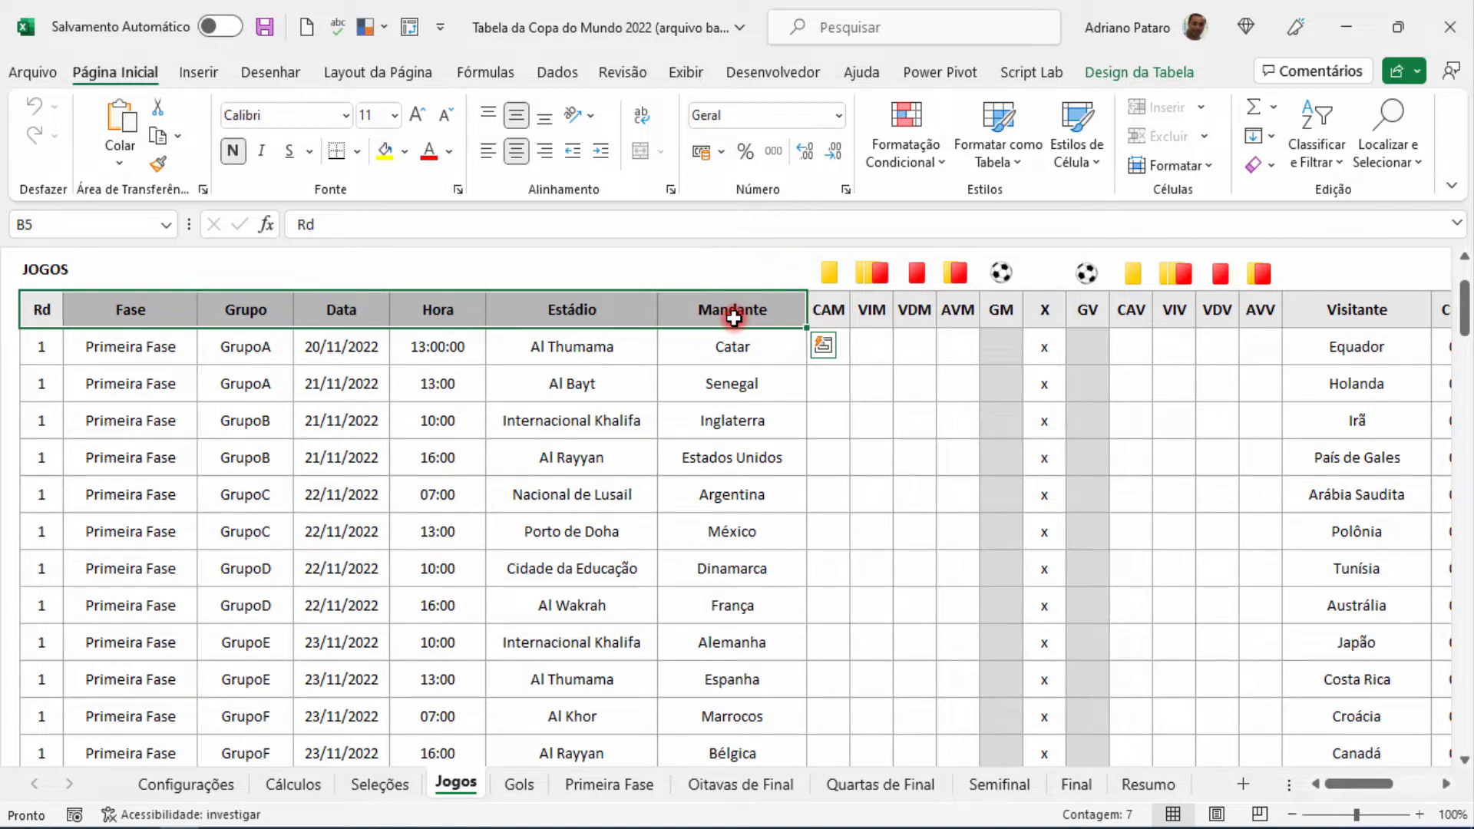
left_click(36, 311)
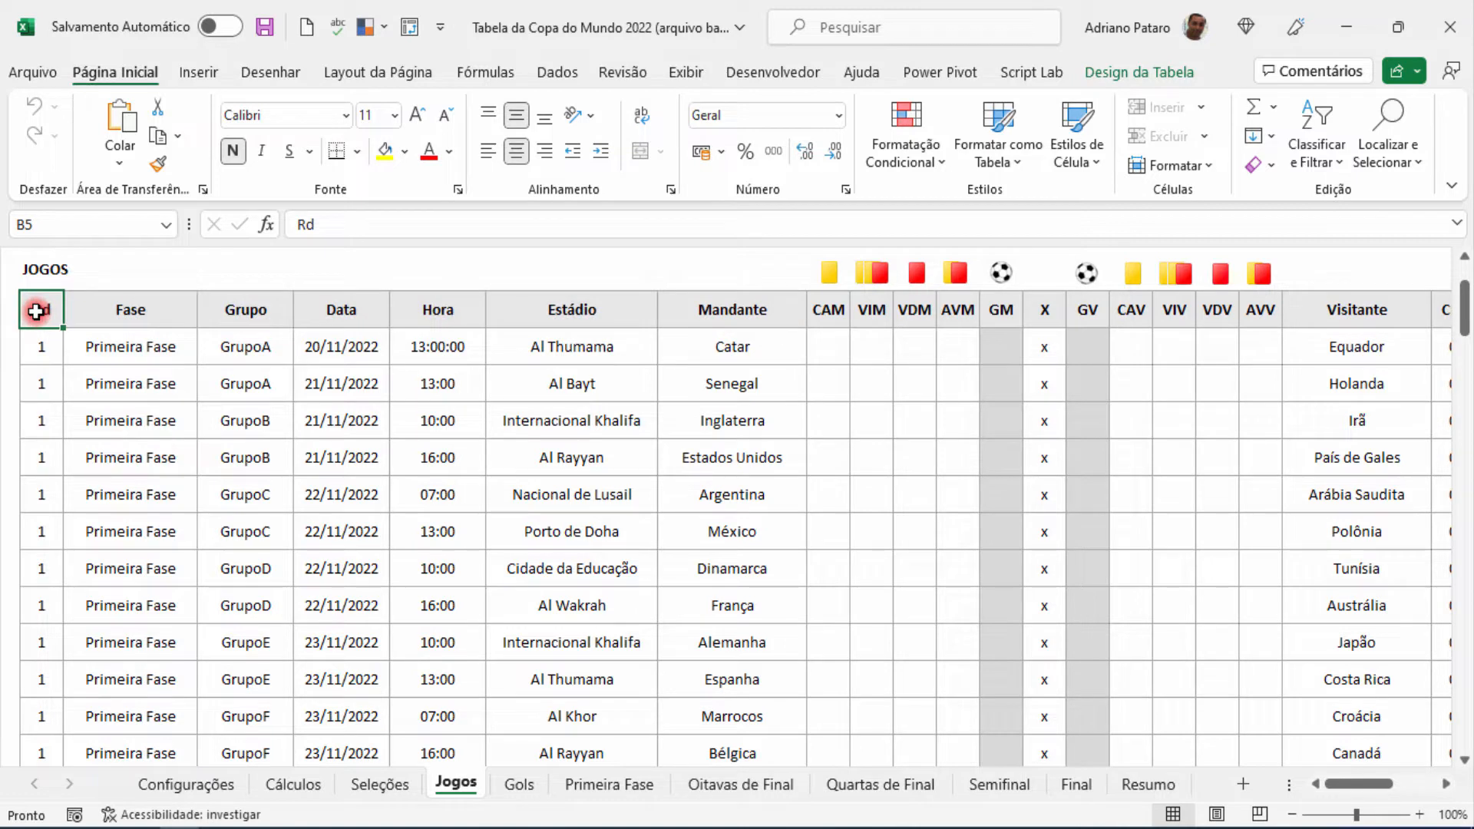
left_click_drag(36, 311, 997, 307)
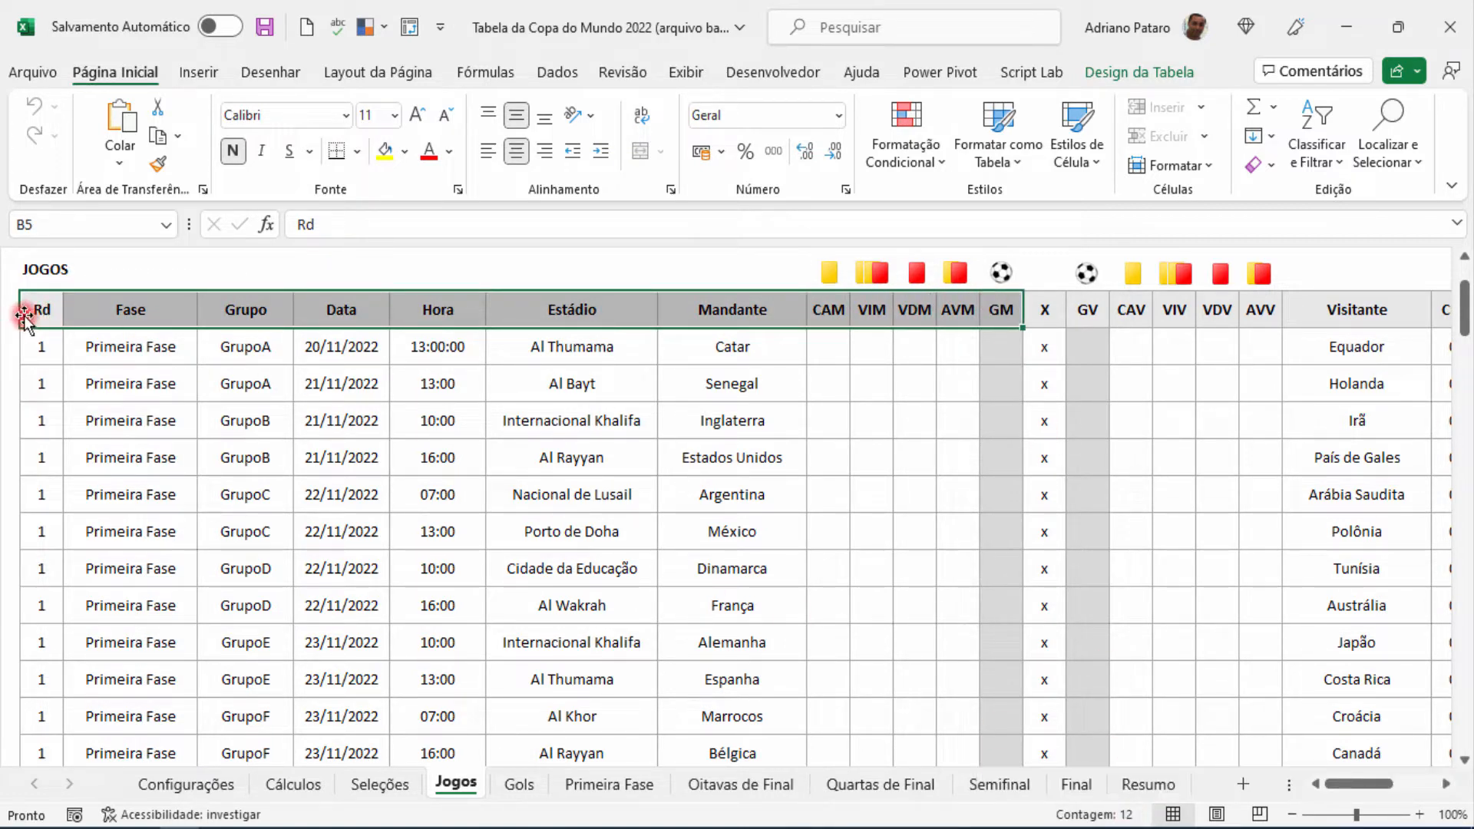
left_click_drag(40, 310, 1070, 309)
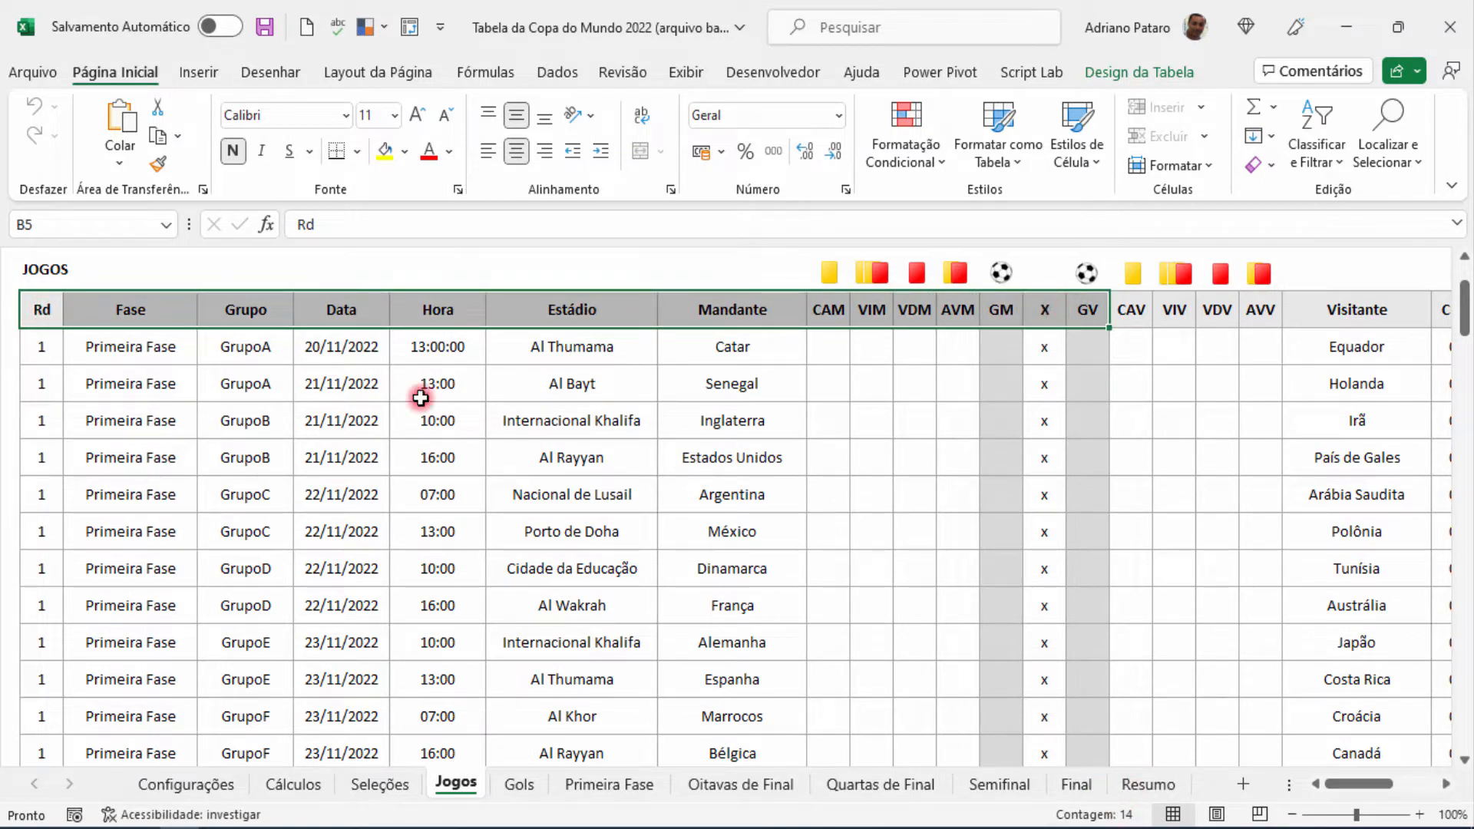
left_click_drag(33, 311, 1305, 309)
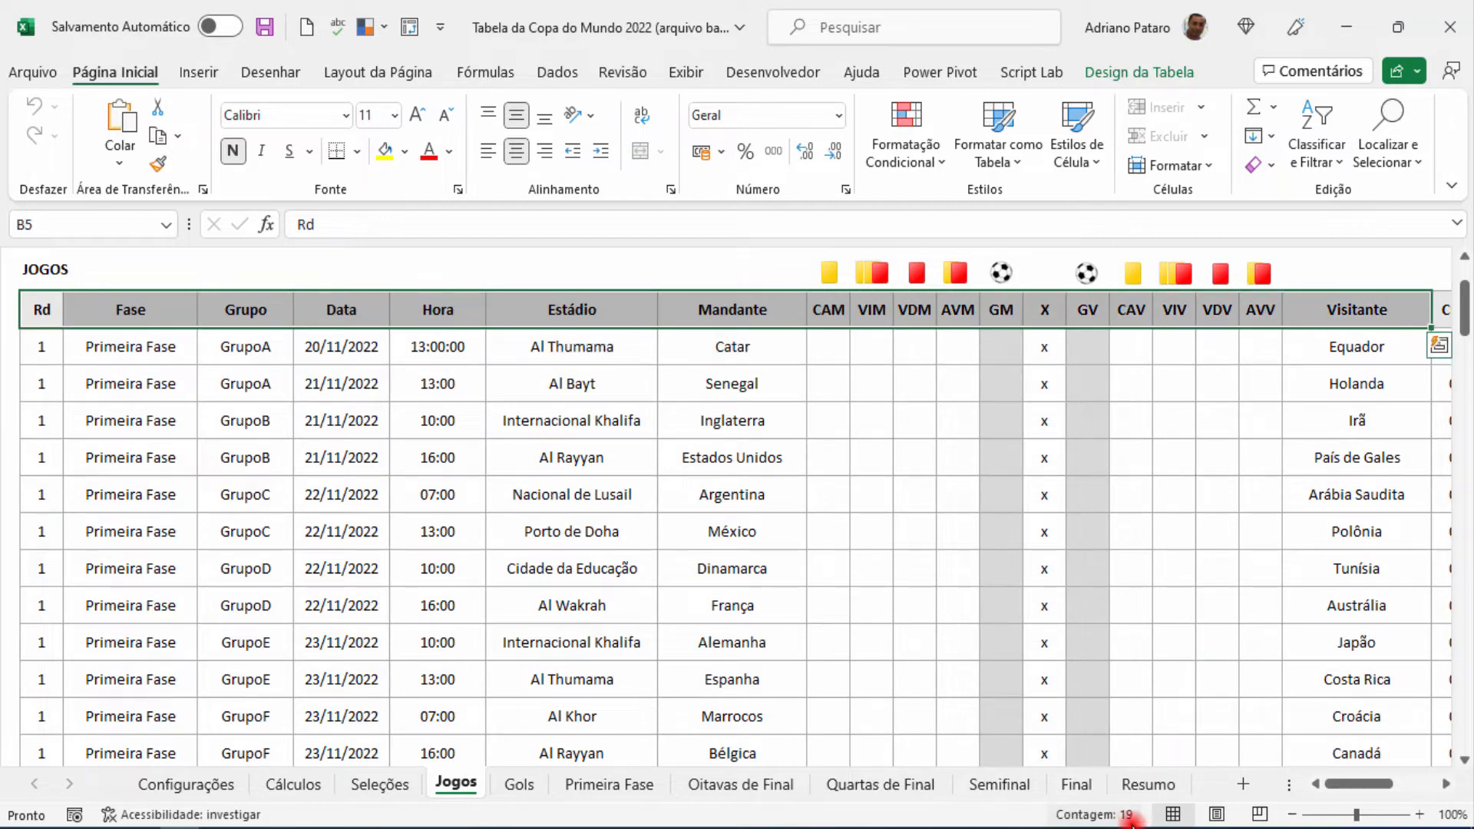
Review the games table's full header row from Rd to Informações, including the columns from CM onward.
left_click(58, 311)
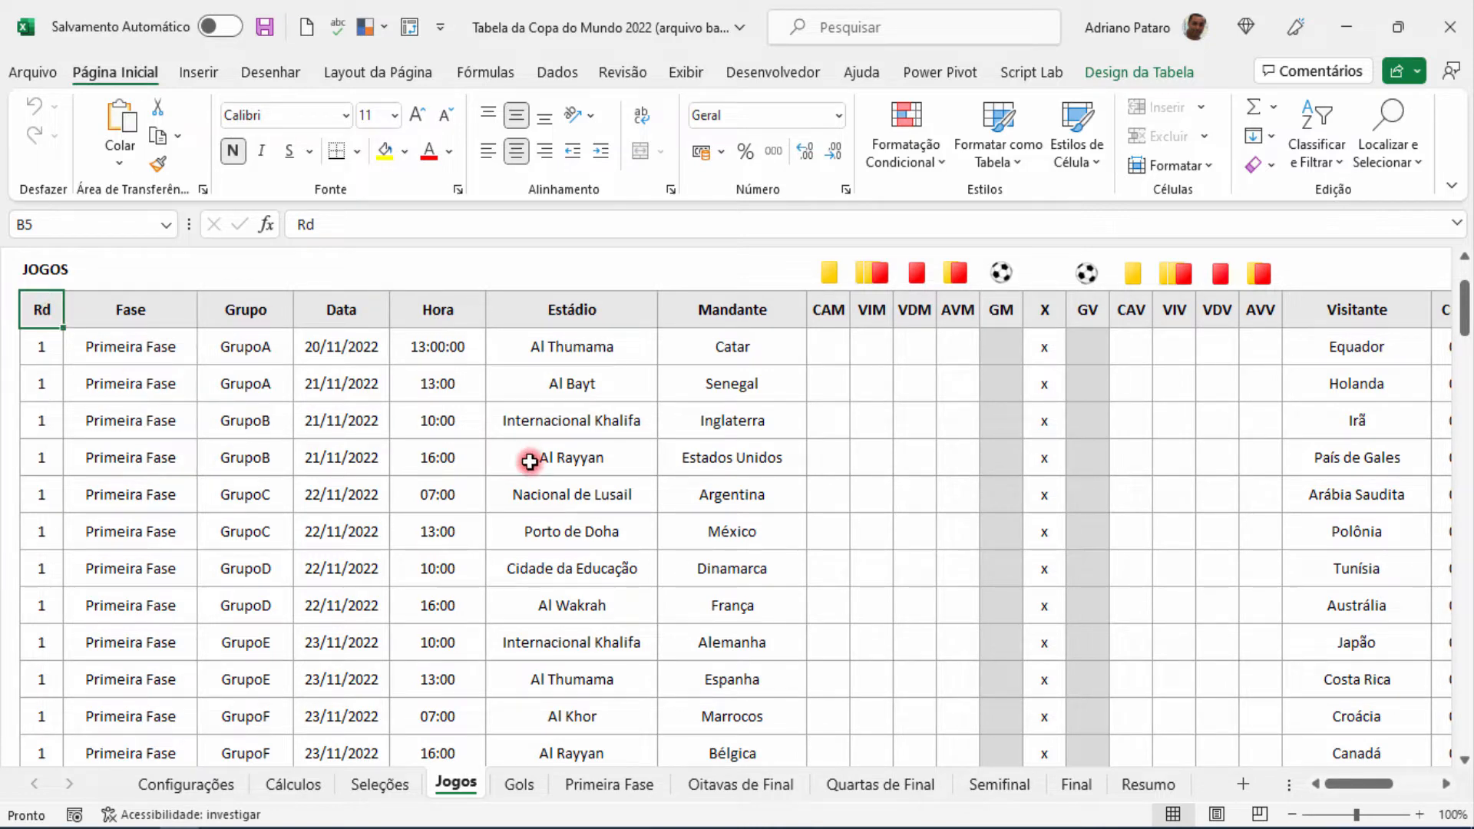
key("ctrl+shift+Right")
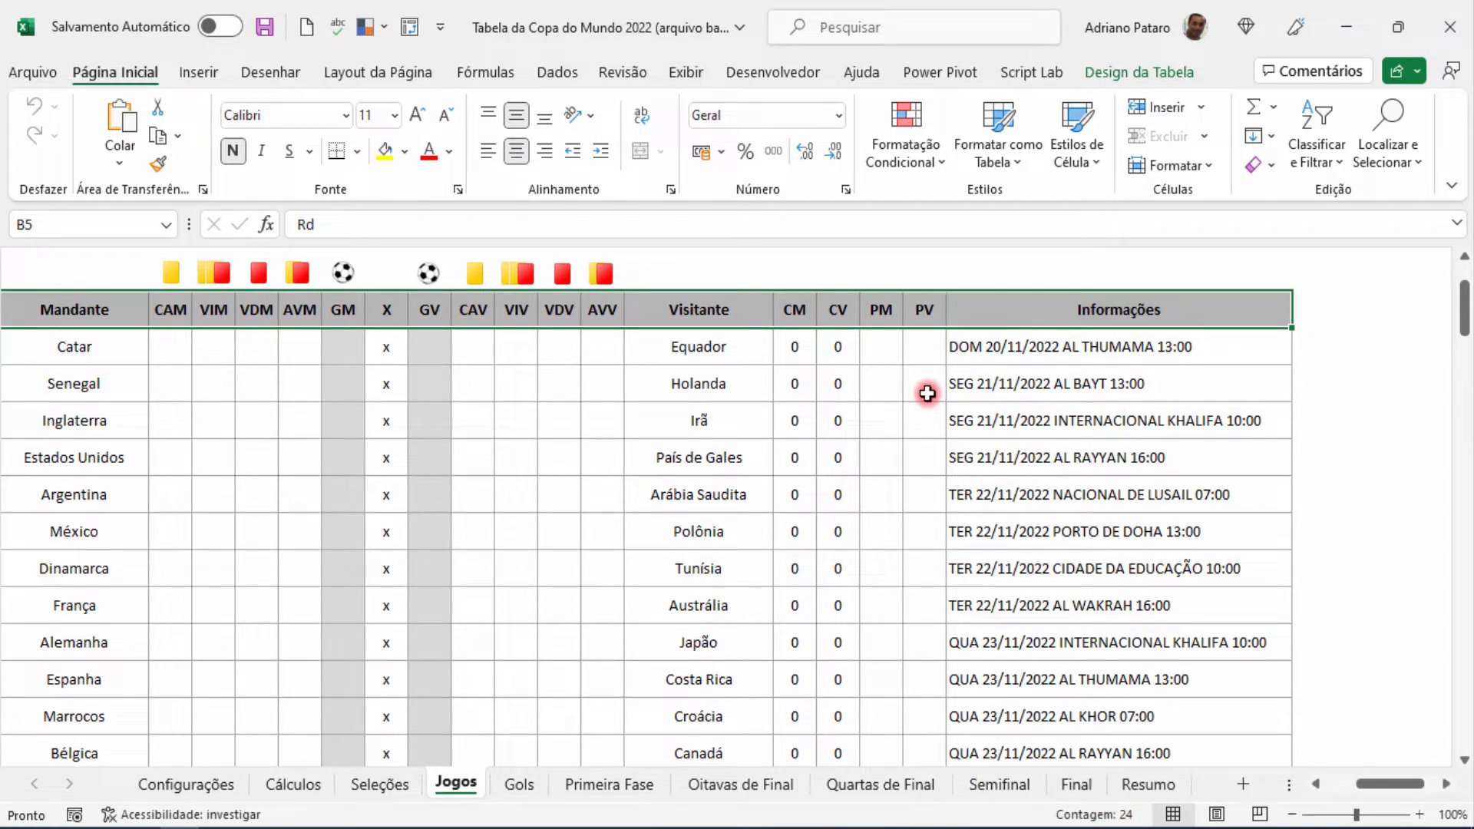
left_click(883, 384)
left_click_drag(806, 311, 1056, 311)
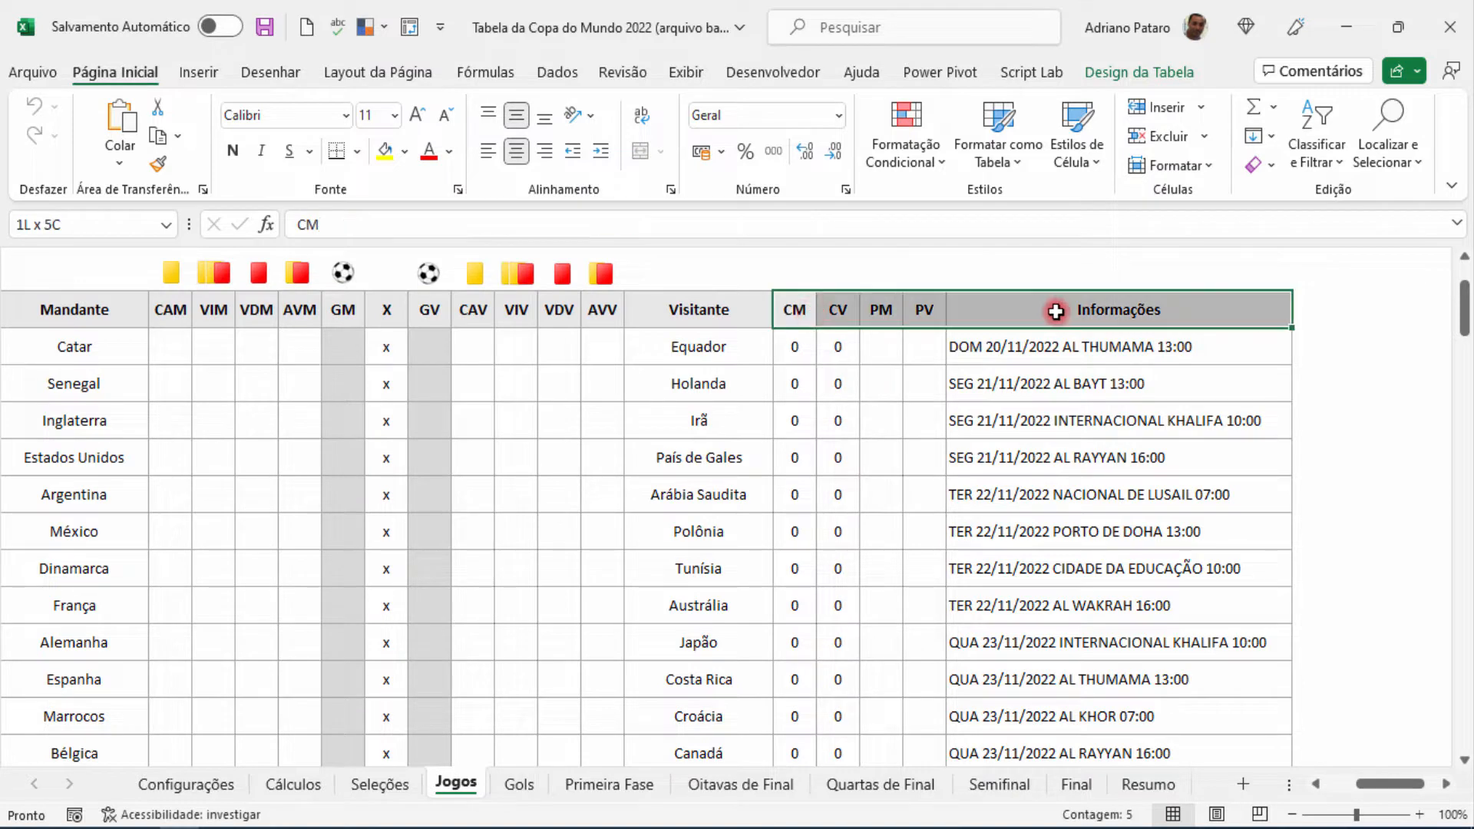
Select the named range fase1 on the Jogos sheet and review how far it extends through the first-phase games.
left_click(883, 377)
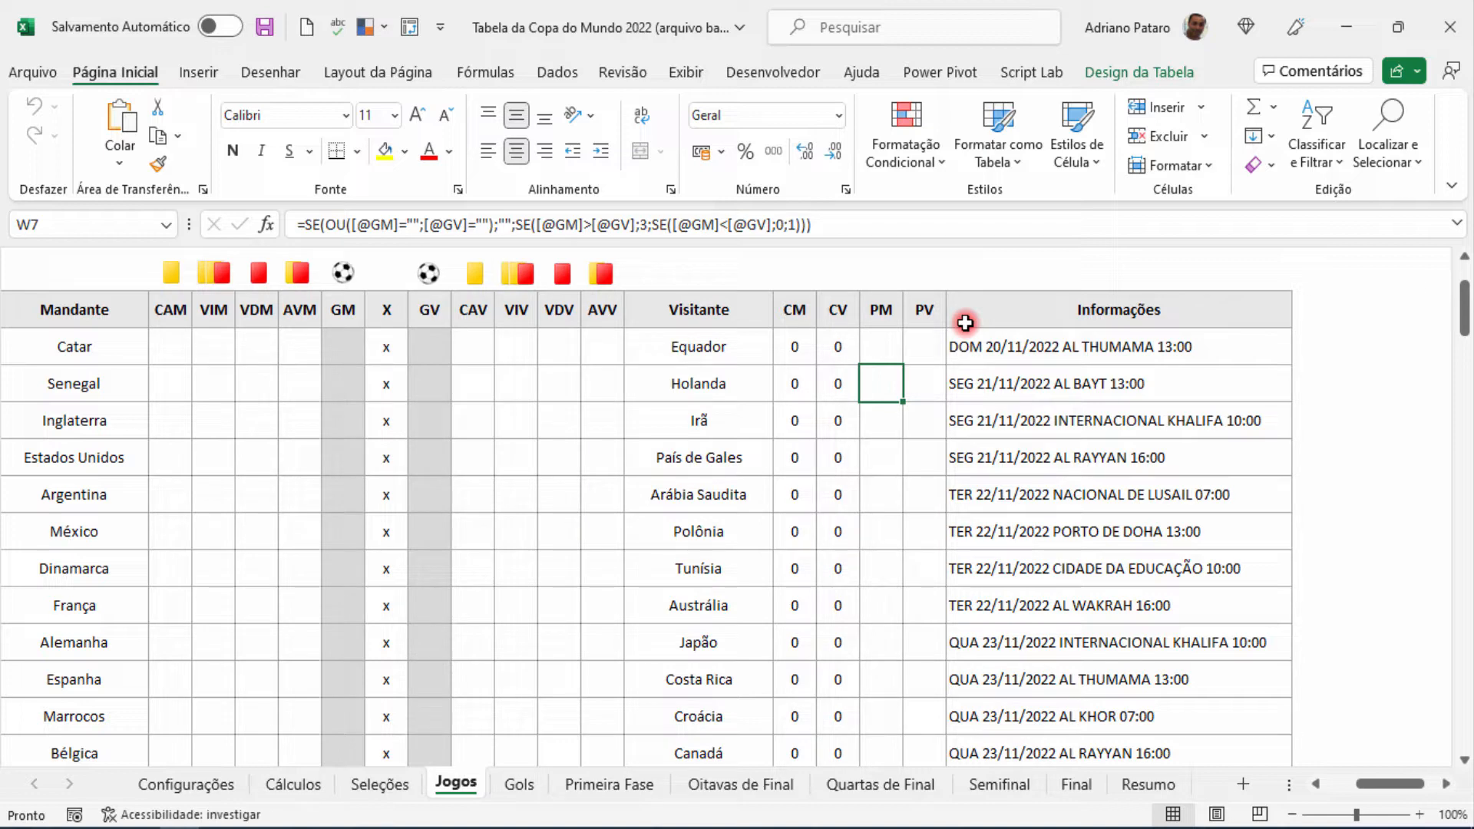
left_click_drag(1393, 783, 1359, 794)
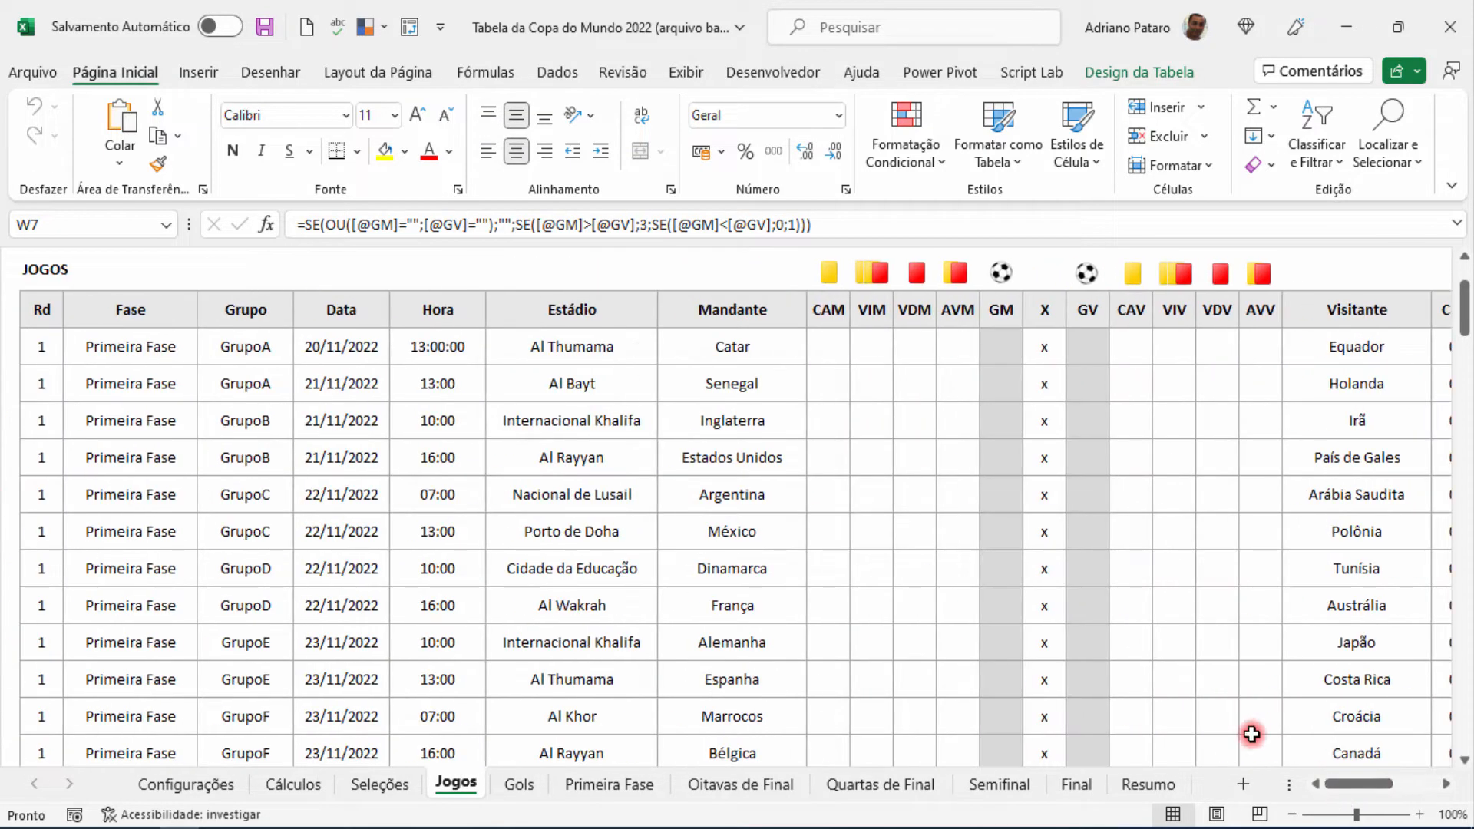
left_click(166, 224)
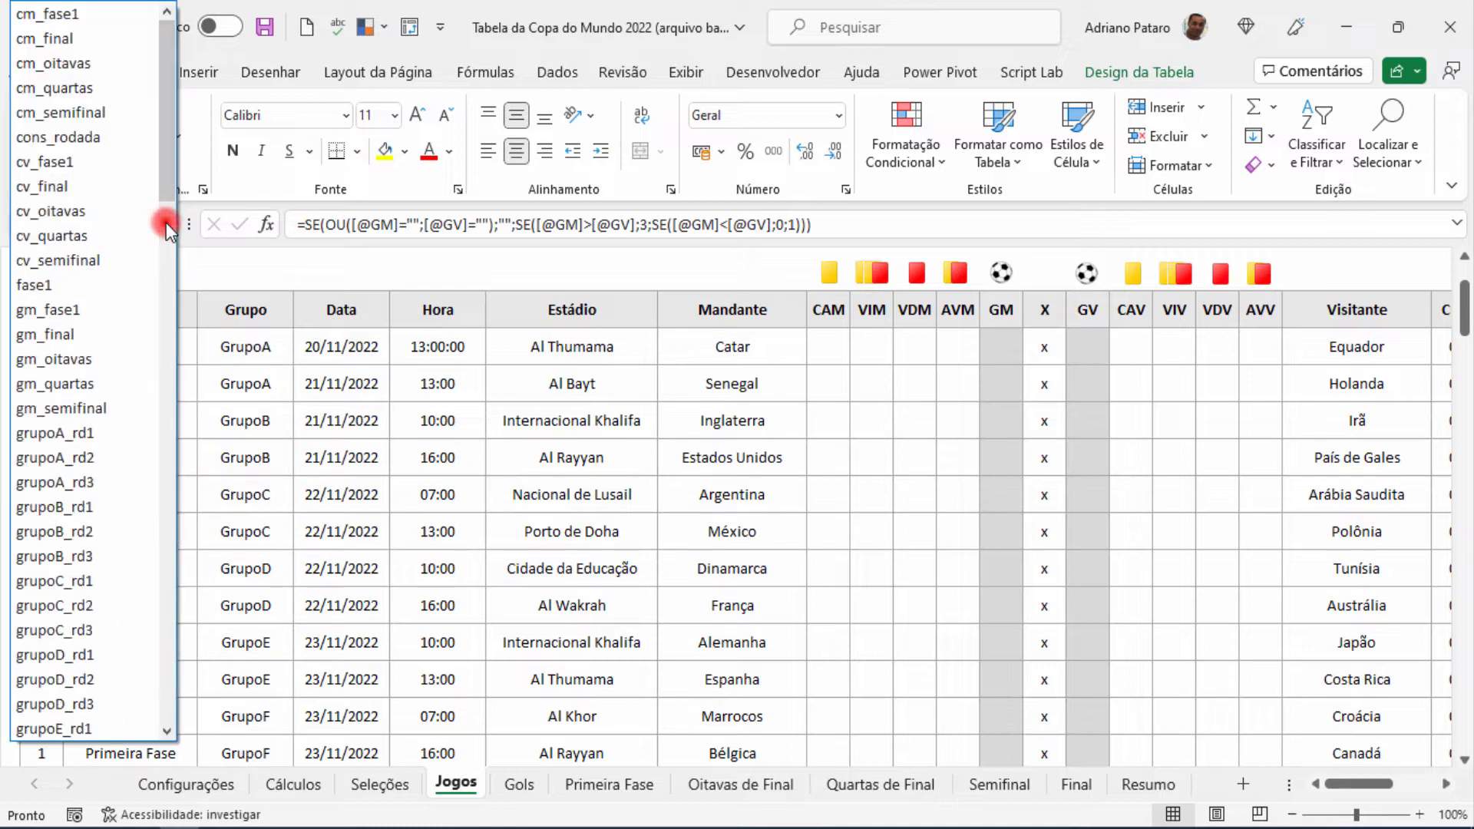
left_click(52, 290)
scroll(538, 441, "down", 2)
scroll(538, 441, "down", 10)
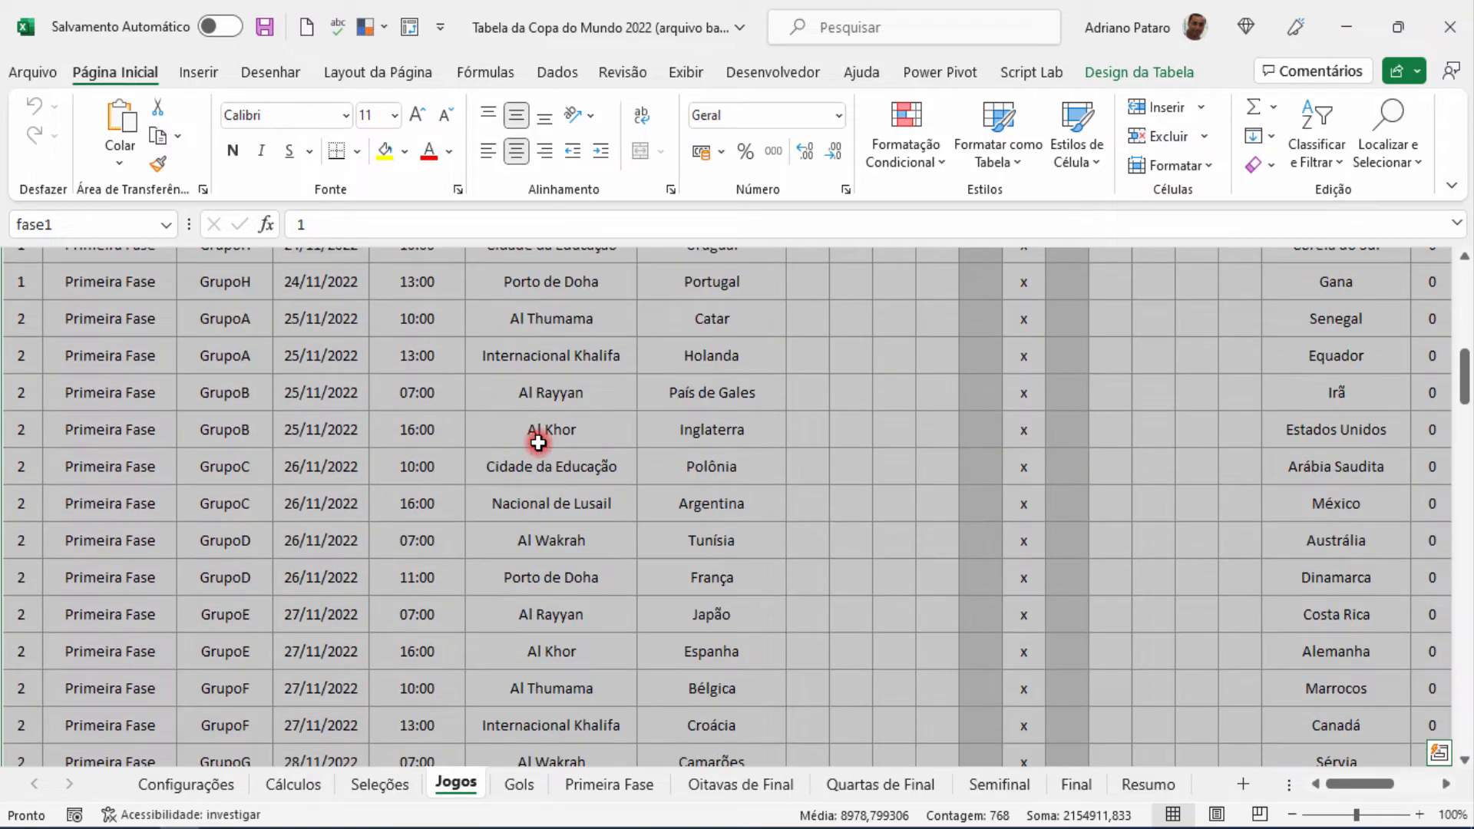
scroll(538, 442, "down", 1)
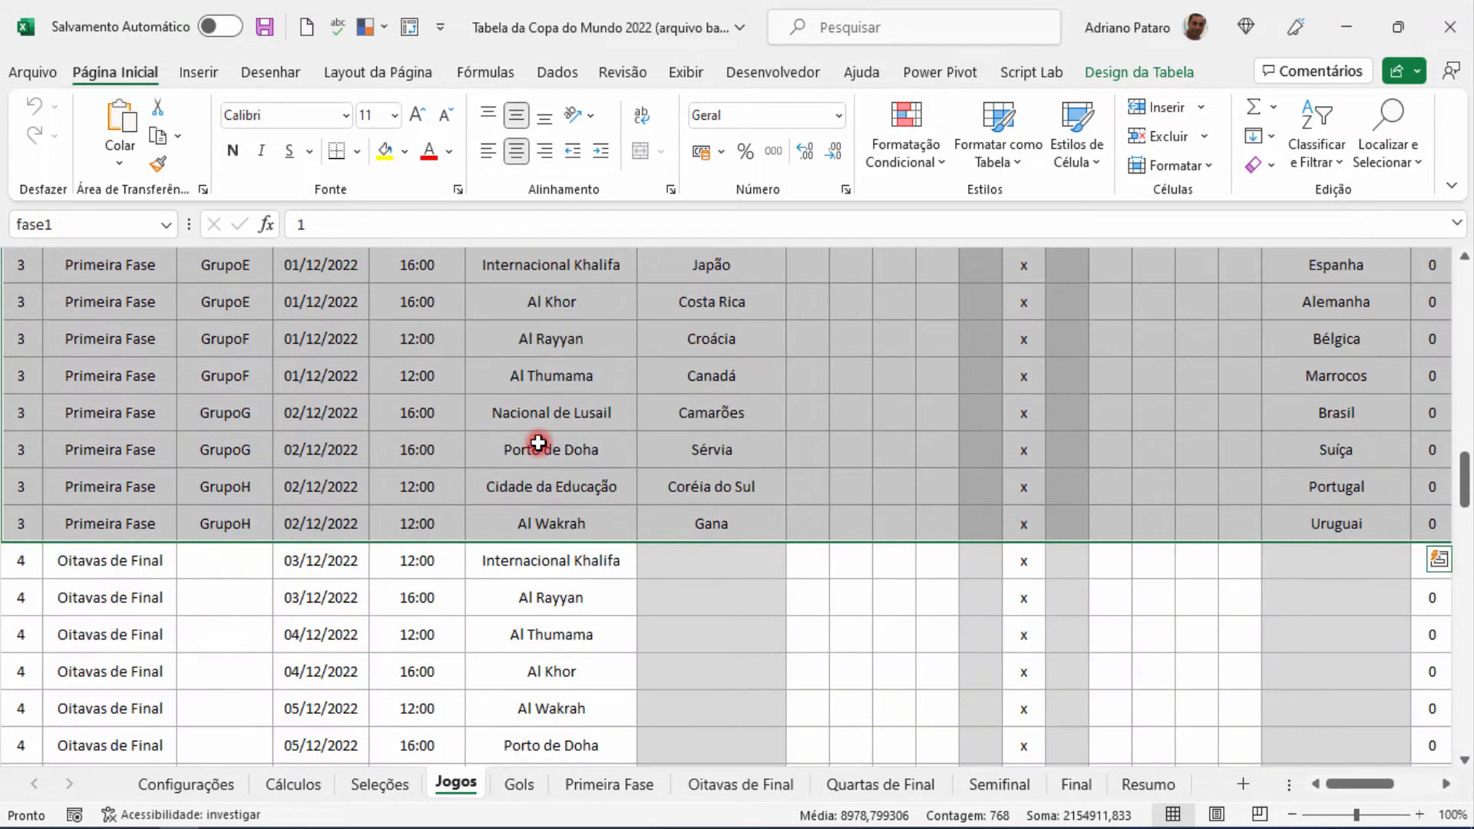
scroll(538, 442, "up", 16)
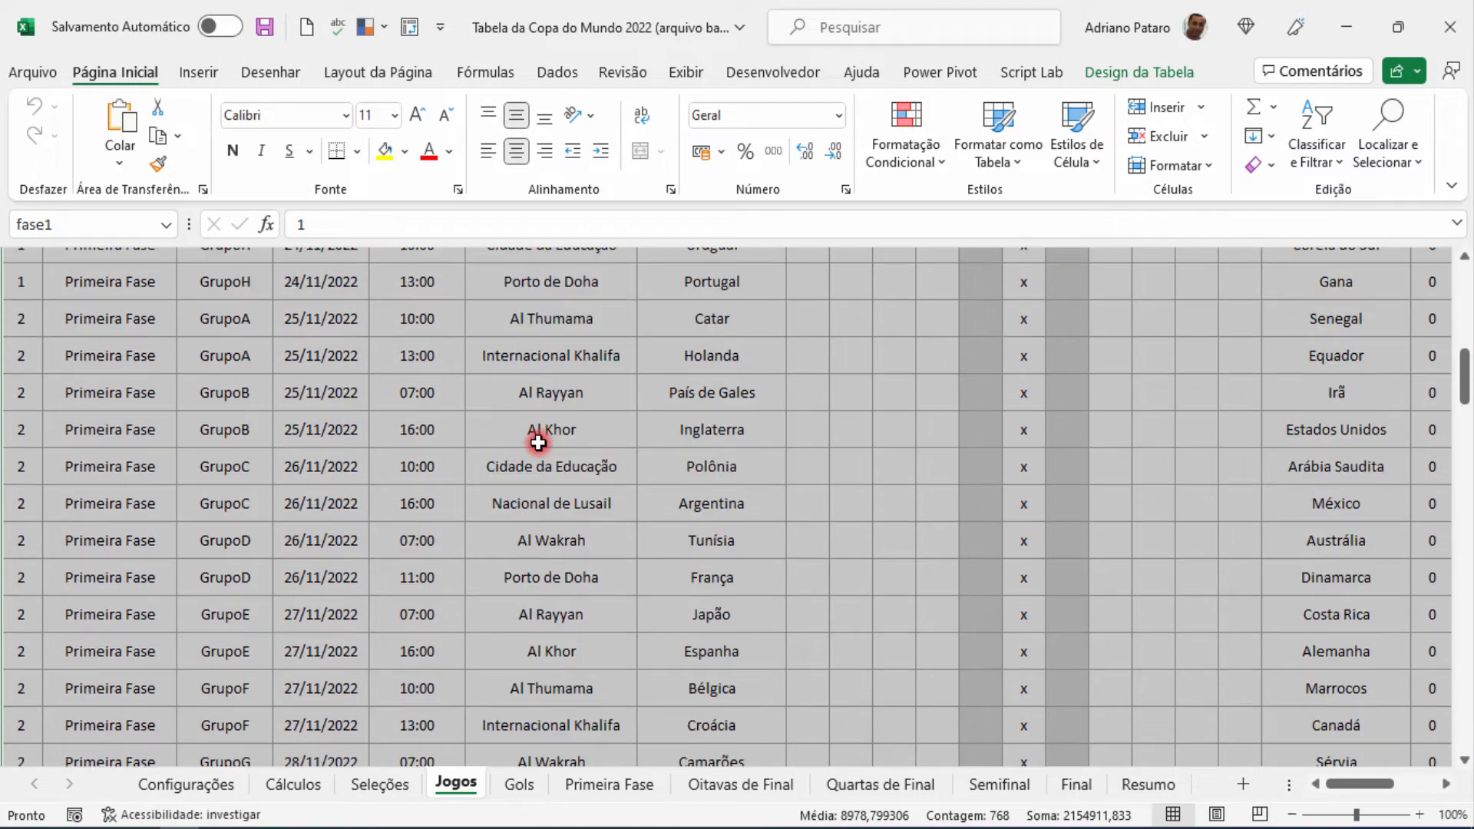
Select the games table's Fase column to check its entries, and return to the LISTA DE JOGOS title cell.
left_click(109, 432)
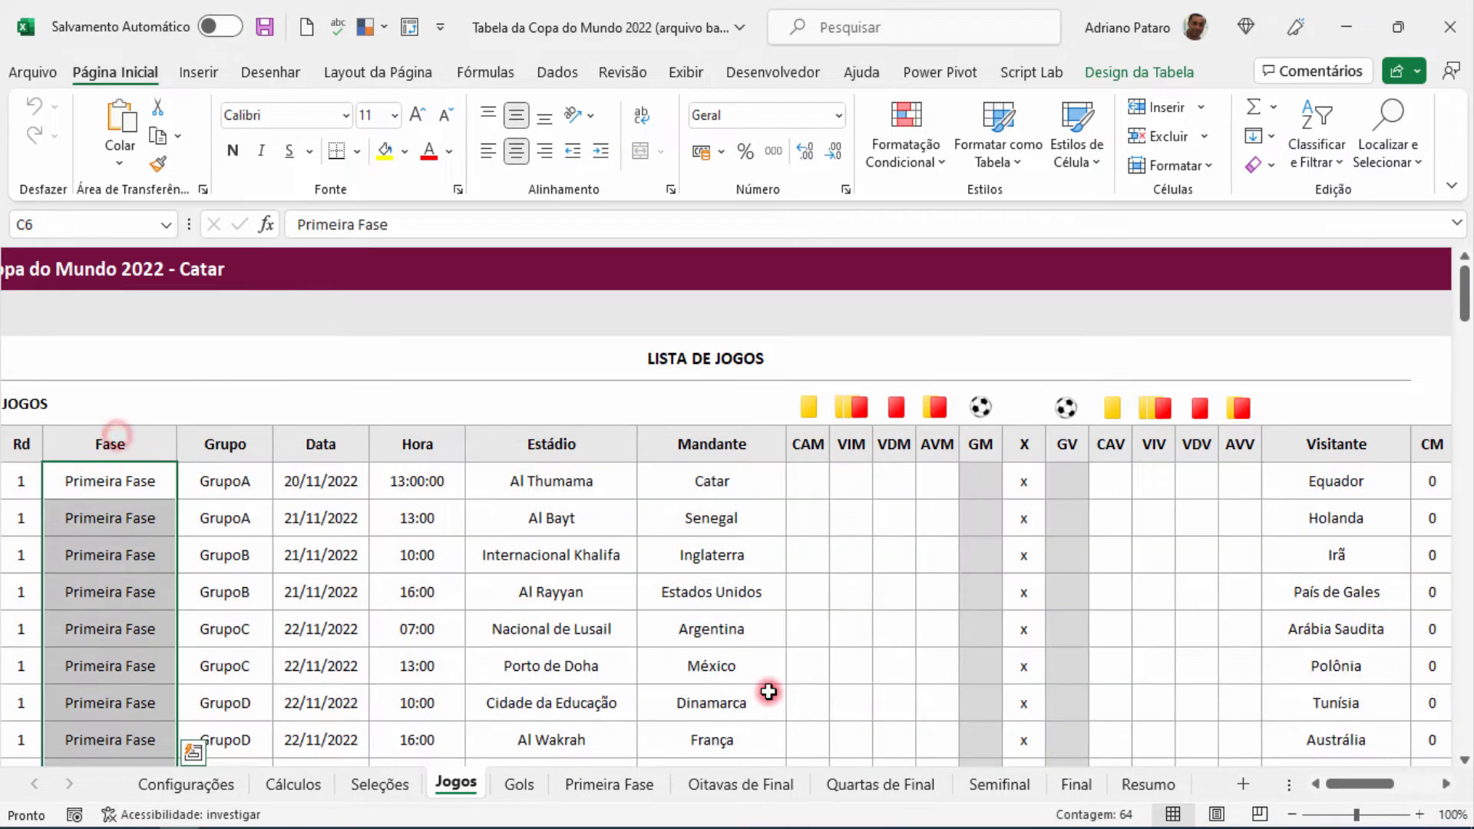
left_click_drag(1346, 783, 1324, 783)
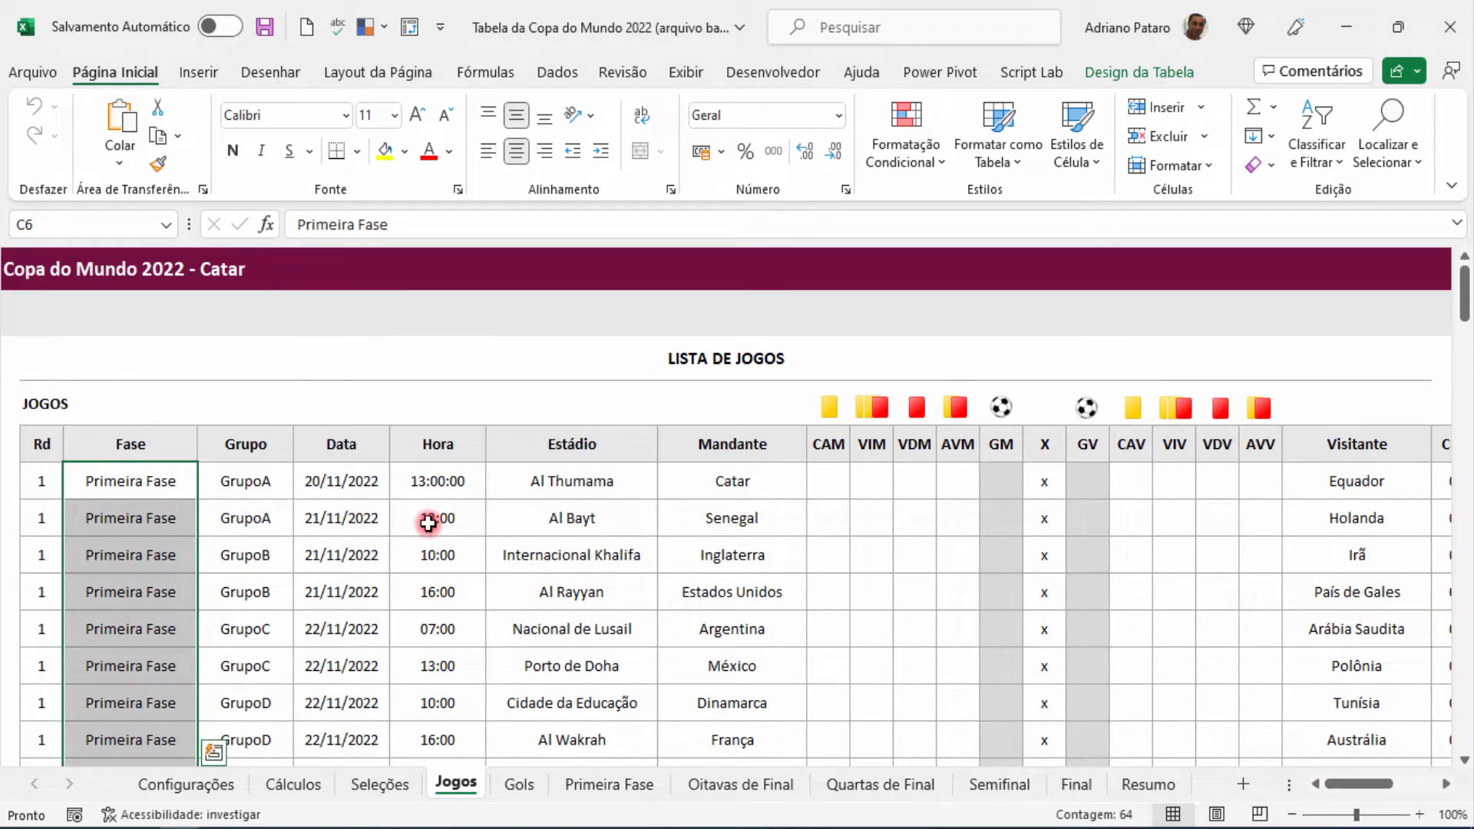
left_click(142, 359)
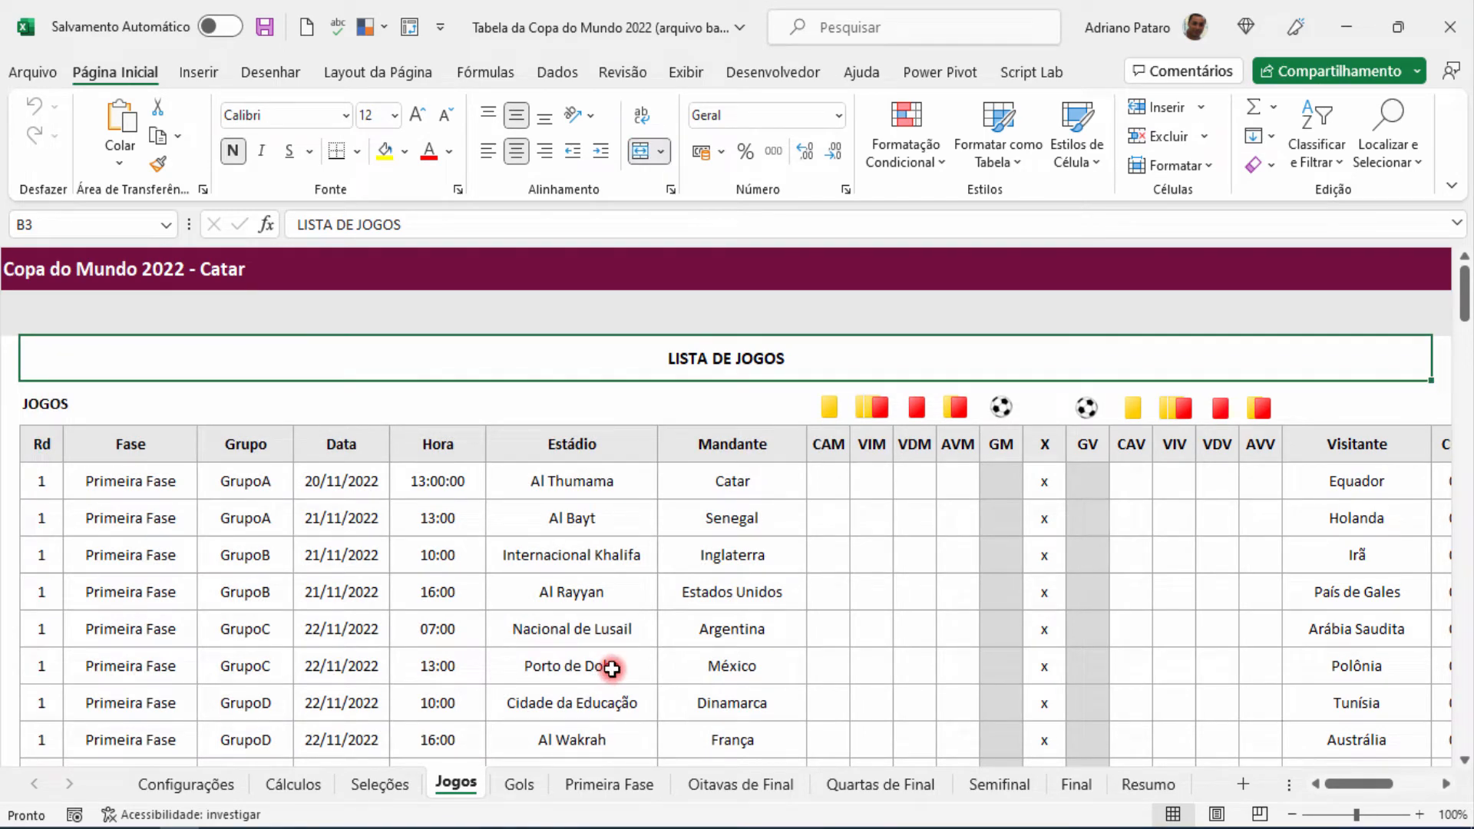
On the Cálculos sheet, review Catar's row in the Últimos Jogos table and the empty cells AU4:AZ6.
left_click(292, 784)
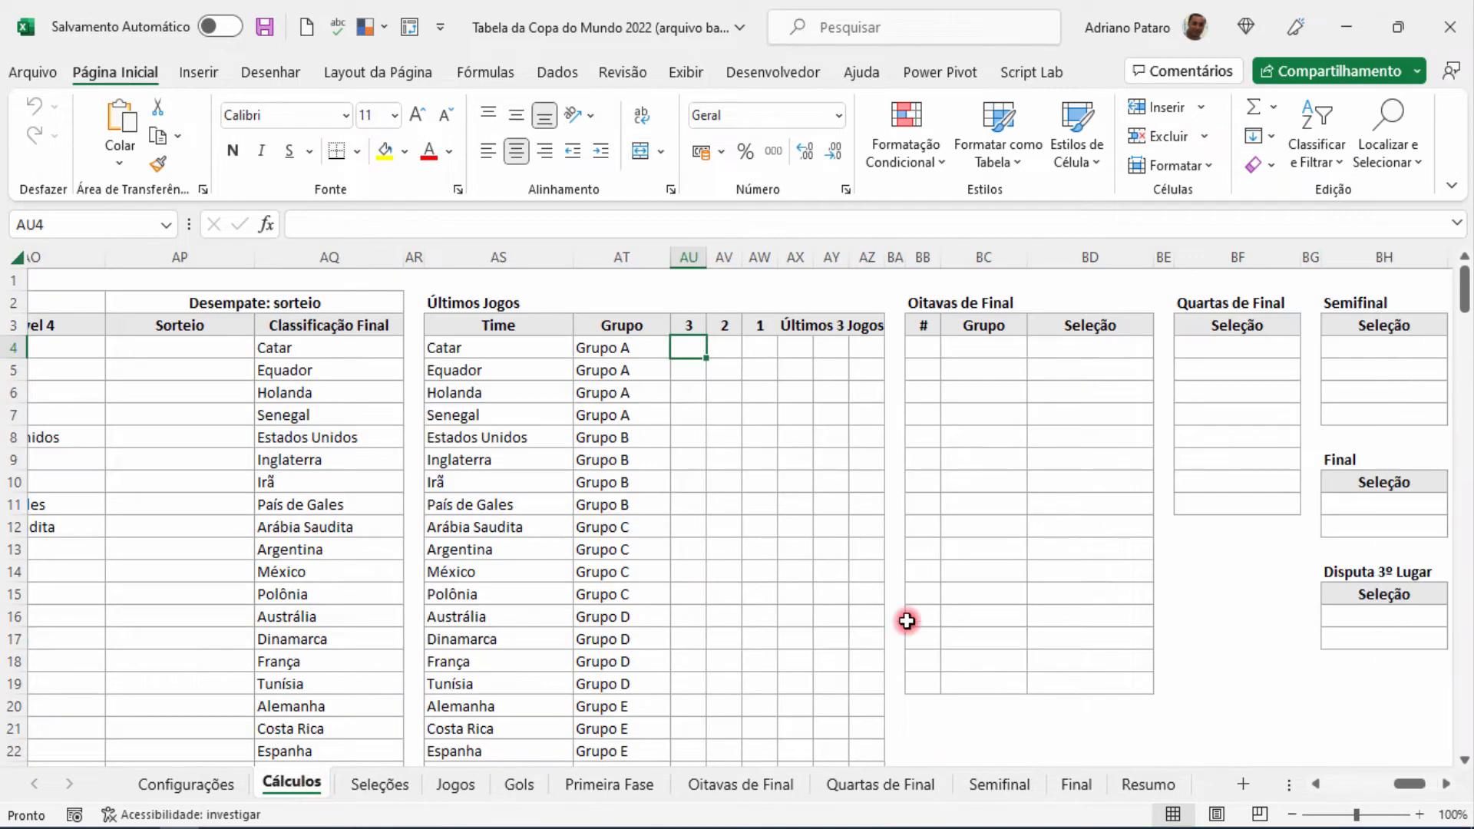
left_click_drag(454, 346, 842, 343)
left_click(690, 346)
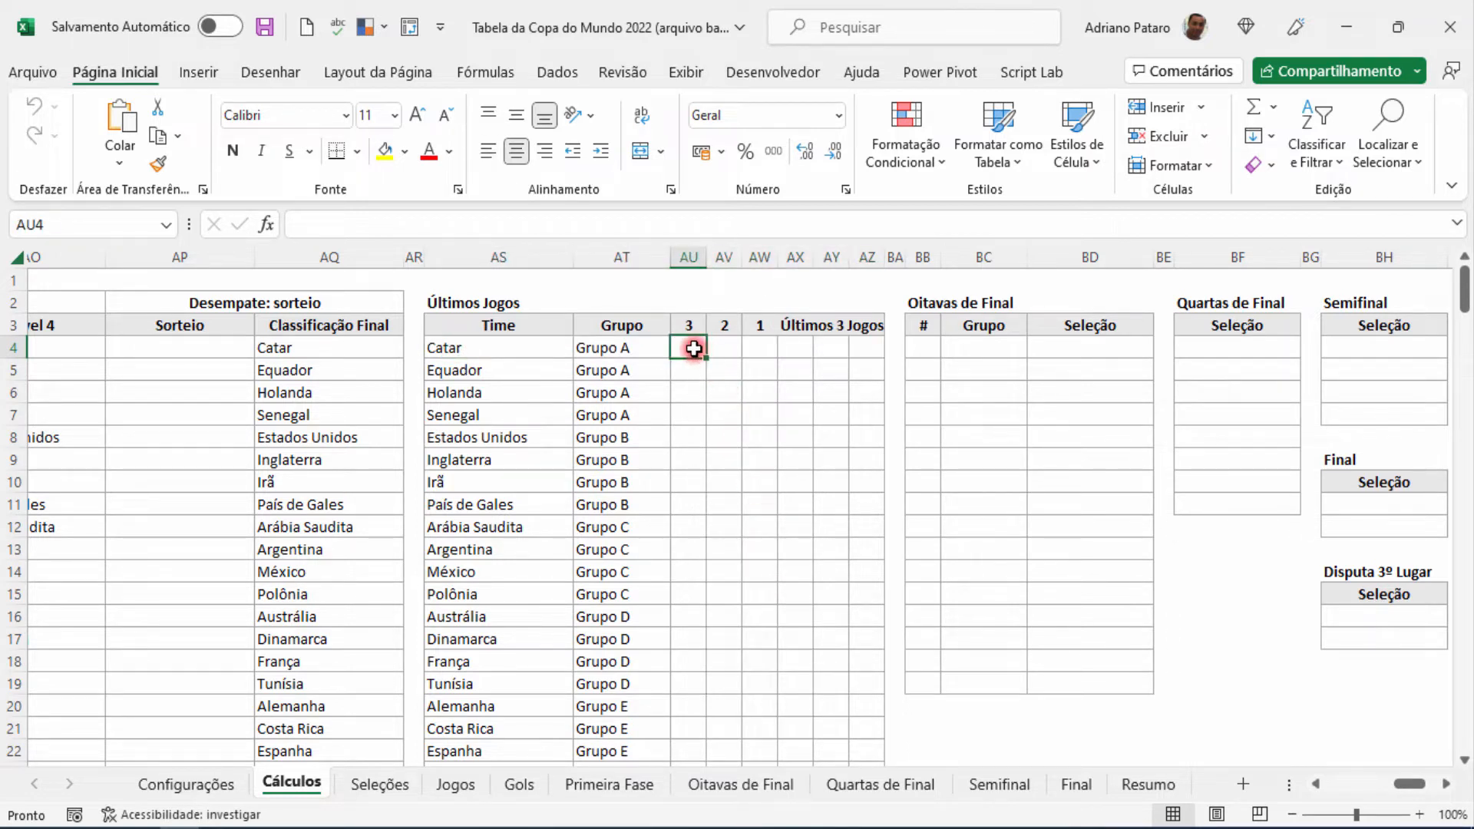
left_click_drag(690, 346, 858, 387)
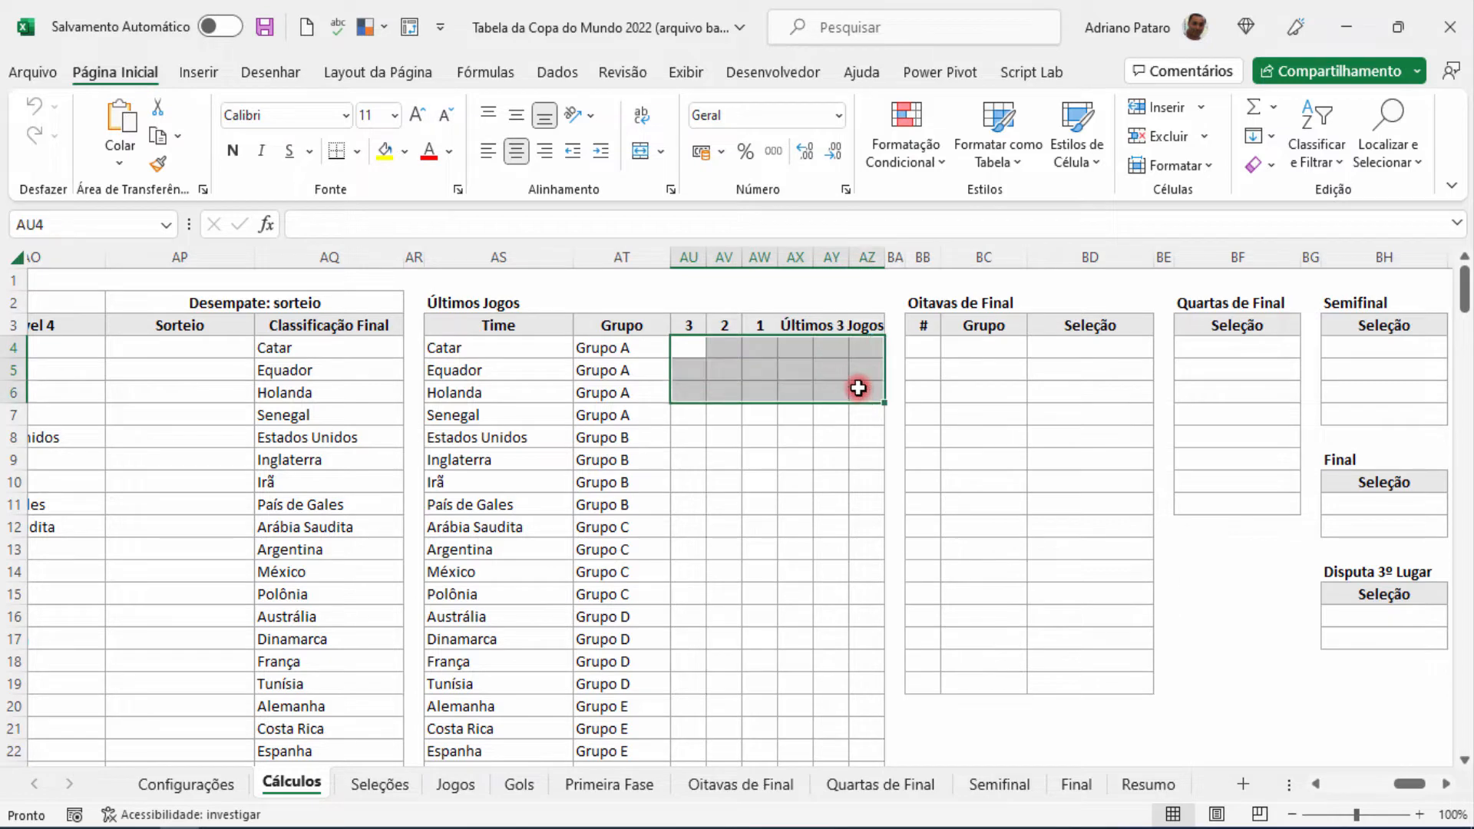
On the Primeira Fase sheet, review Catar's classification row and select its three Últimos Jogos cells starting at P6.
left_click(616, 784)
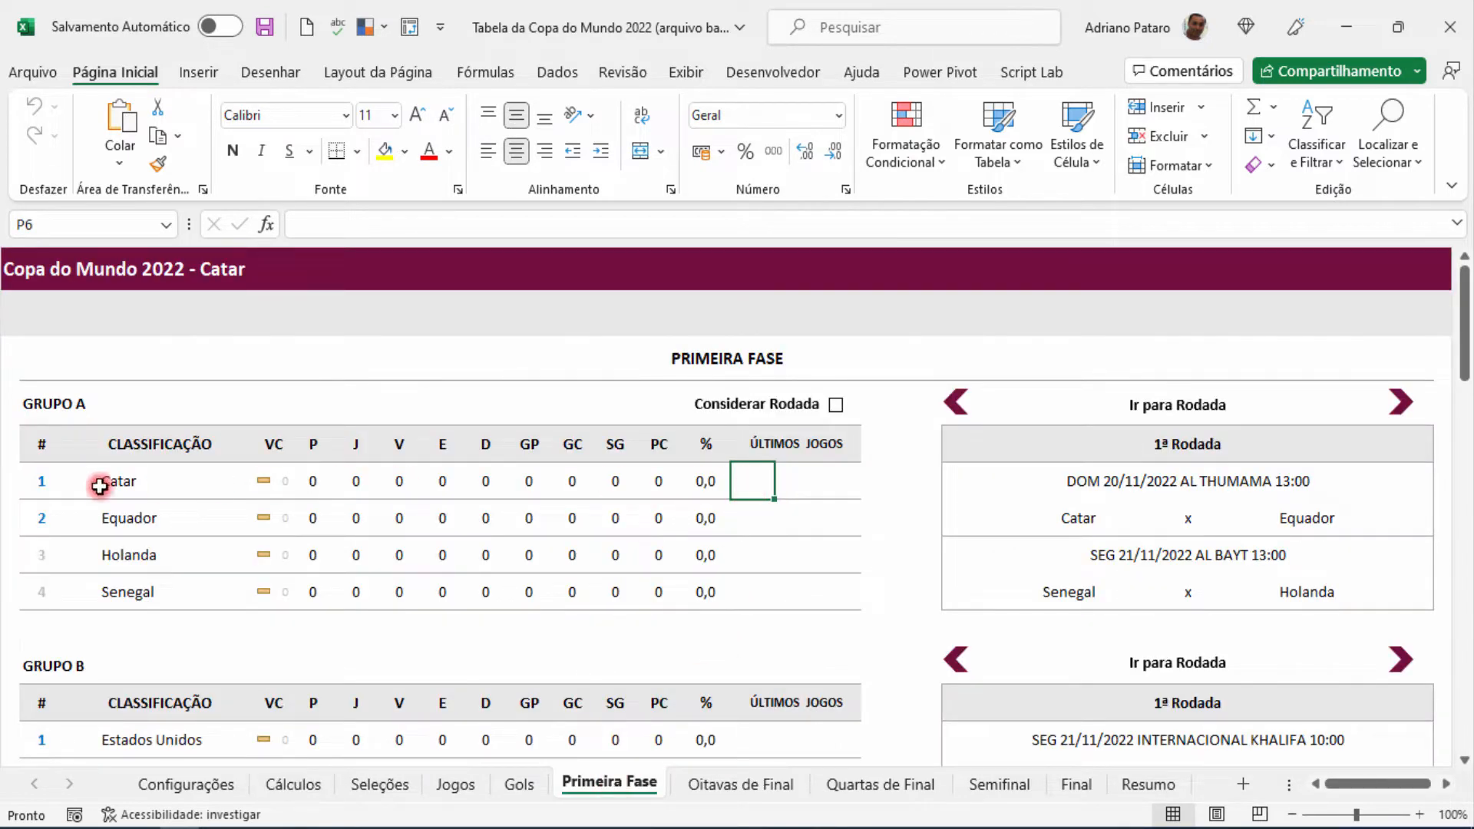
left_click_drag(100, 483, 756, 480)
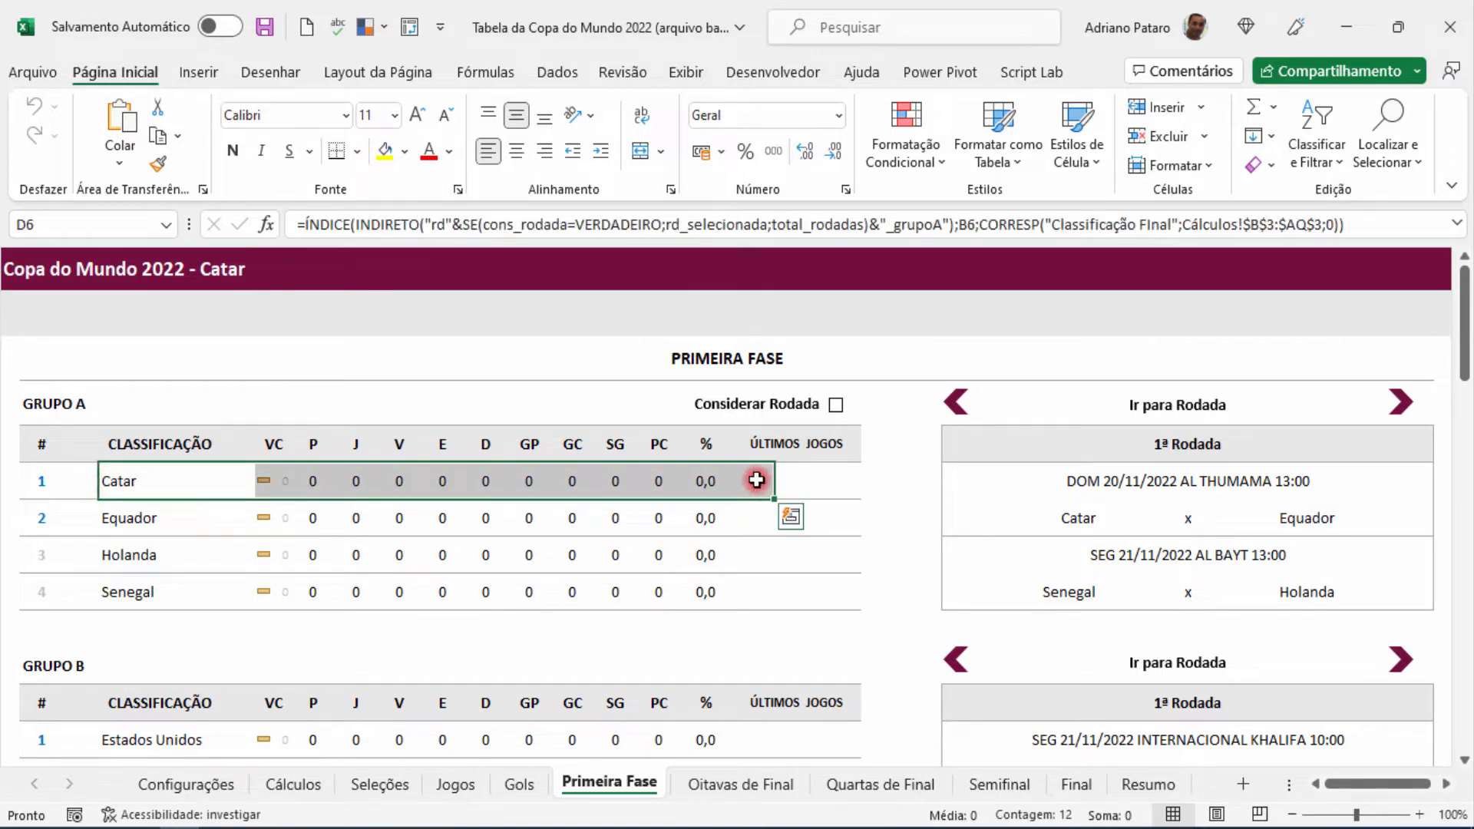
left_click(789, 481)
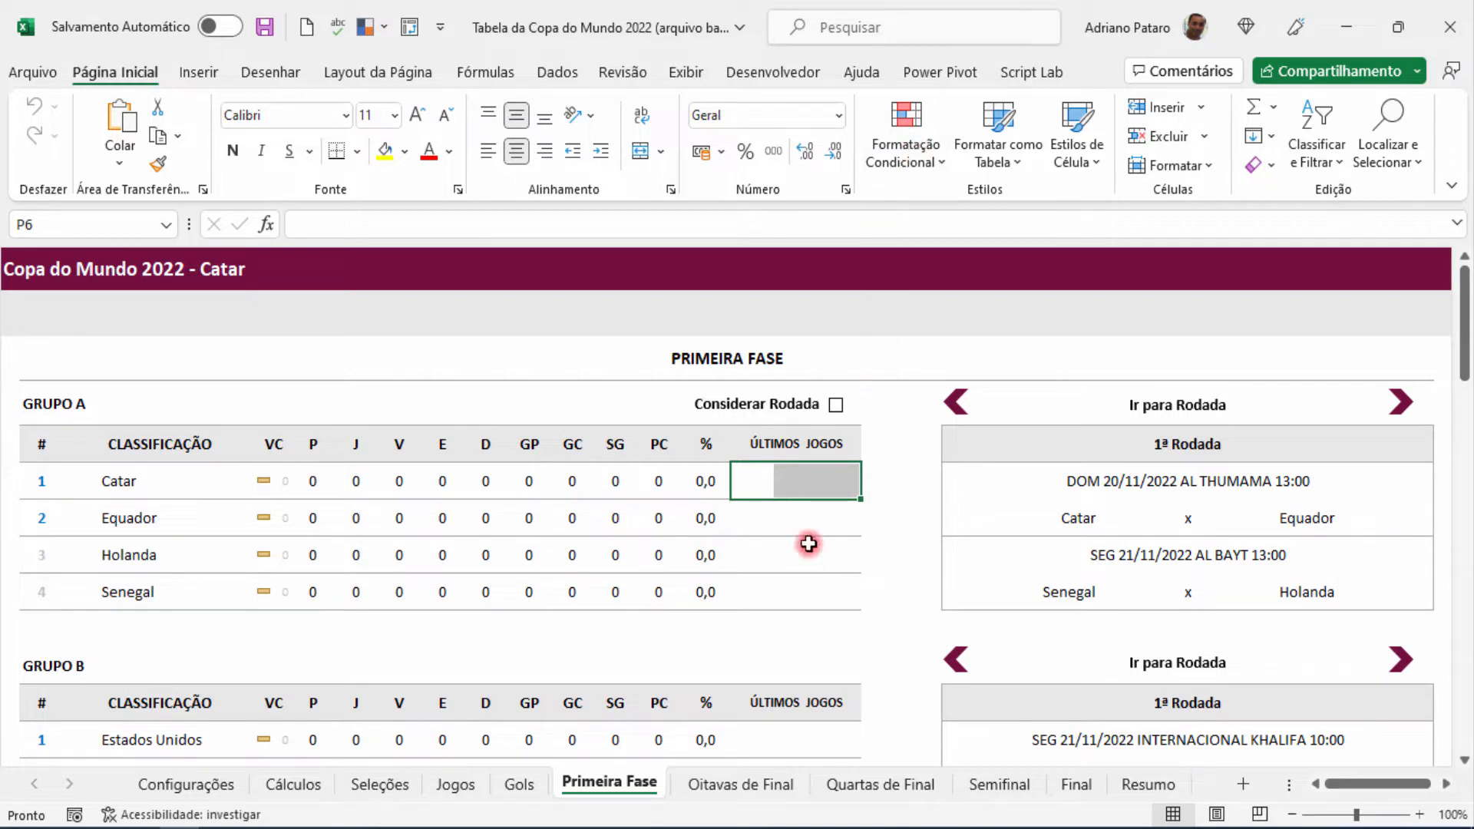
Look over the conditional formatting icon sets available for Catar's Últimos Jogos cells.
left_click(907, 142)
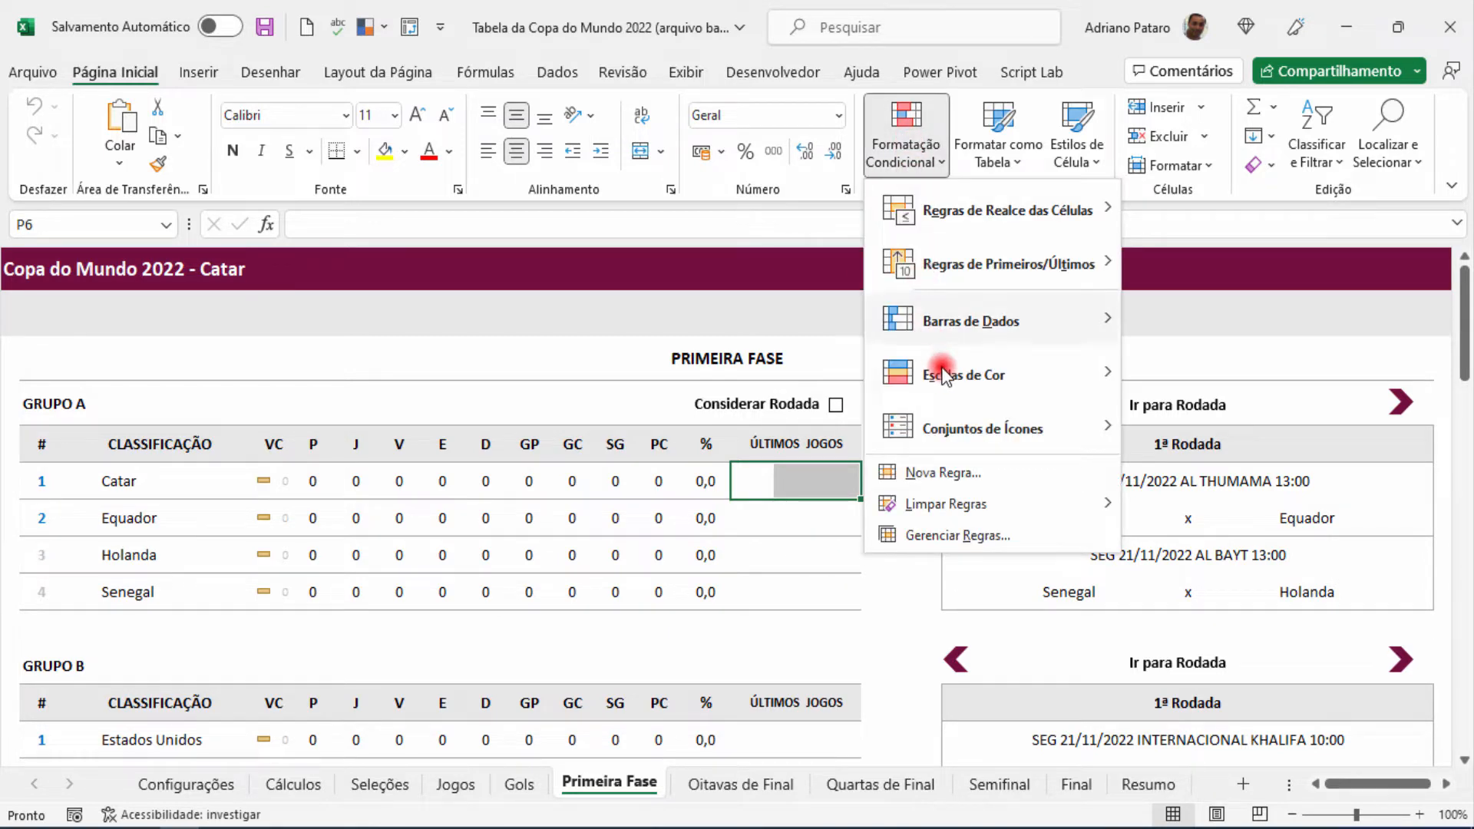
mouse_move(1003, 425)
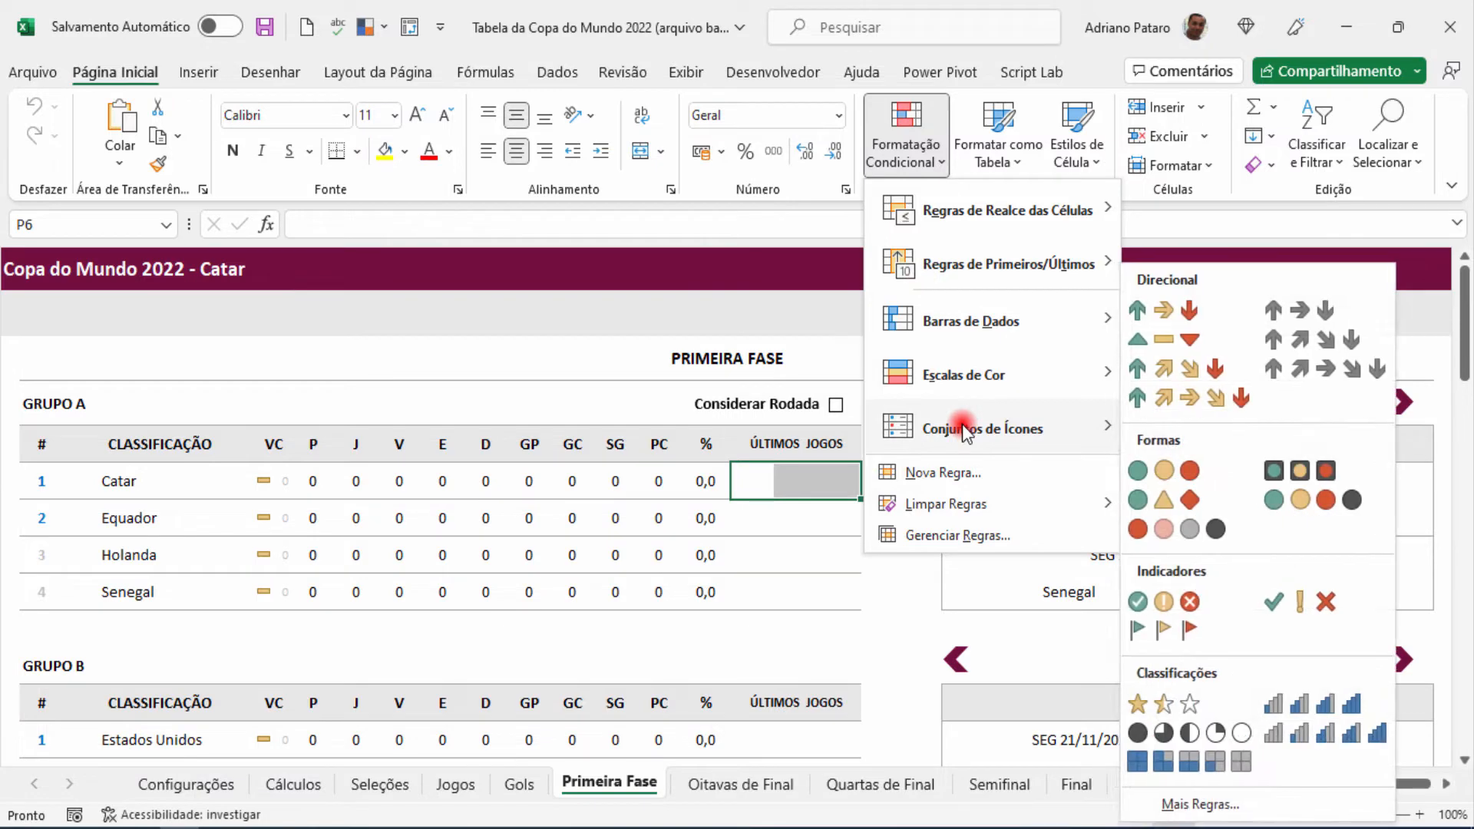
left_click(1175, 472)
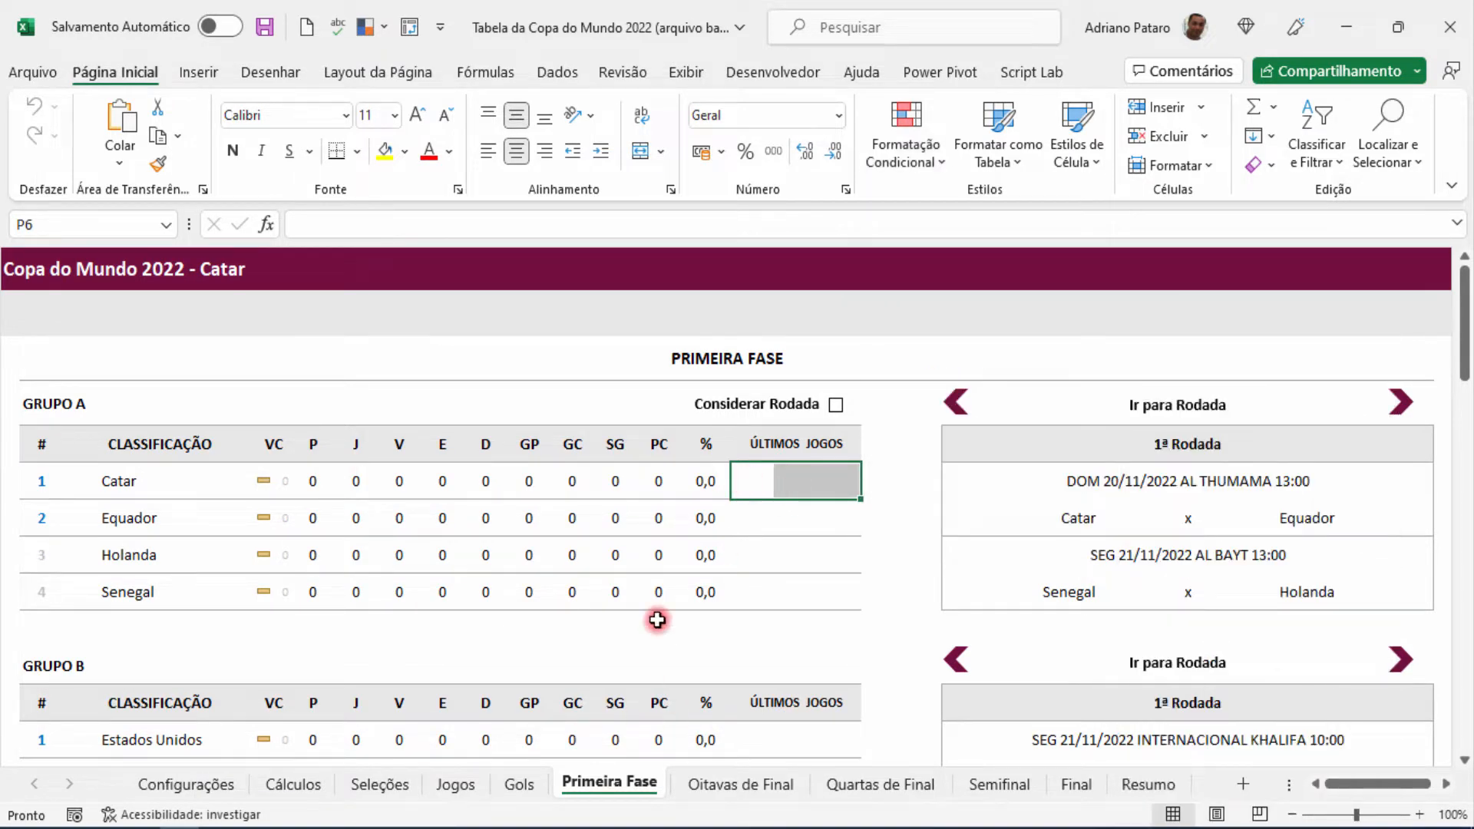
On the Cálculos sheet, insert 30 blank columns starting at BB, between the Últimos Jogos and Oitavas de Final tables.
left_click(292, 783)
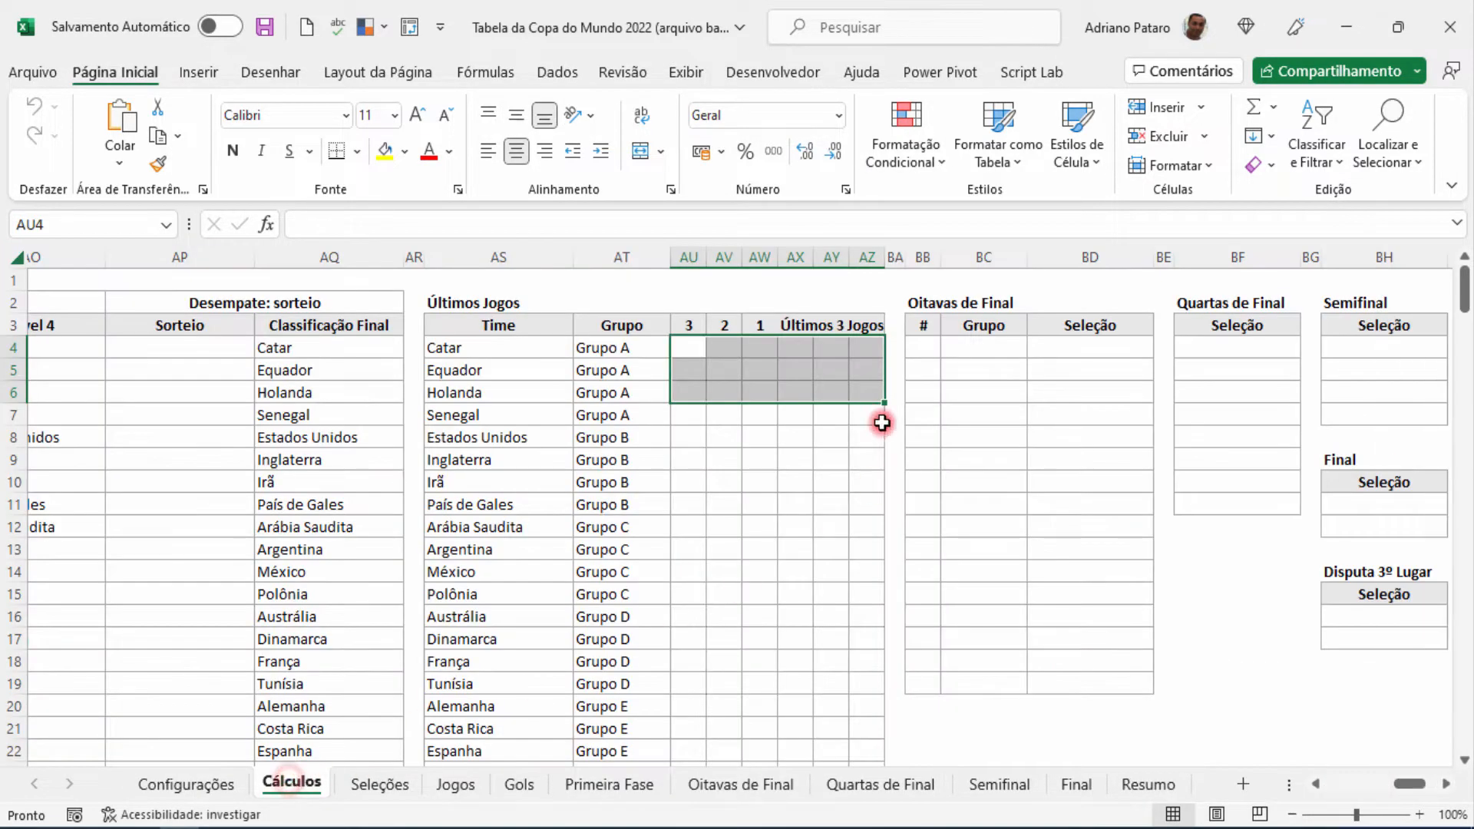
left_click(694, 344)
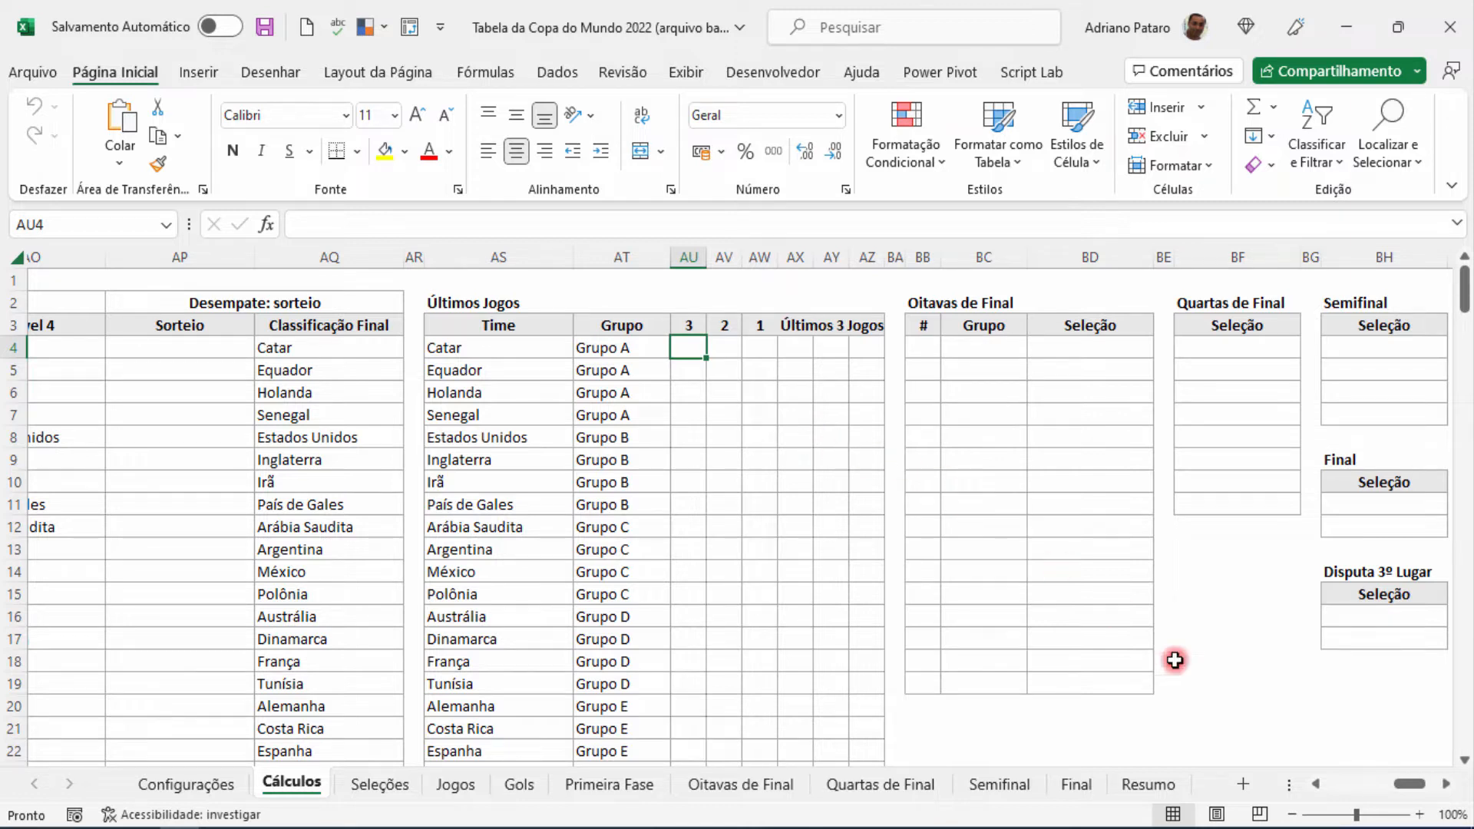
left_click_drag(1408, 783, 1419, 786)
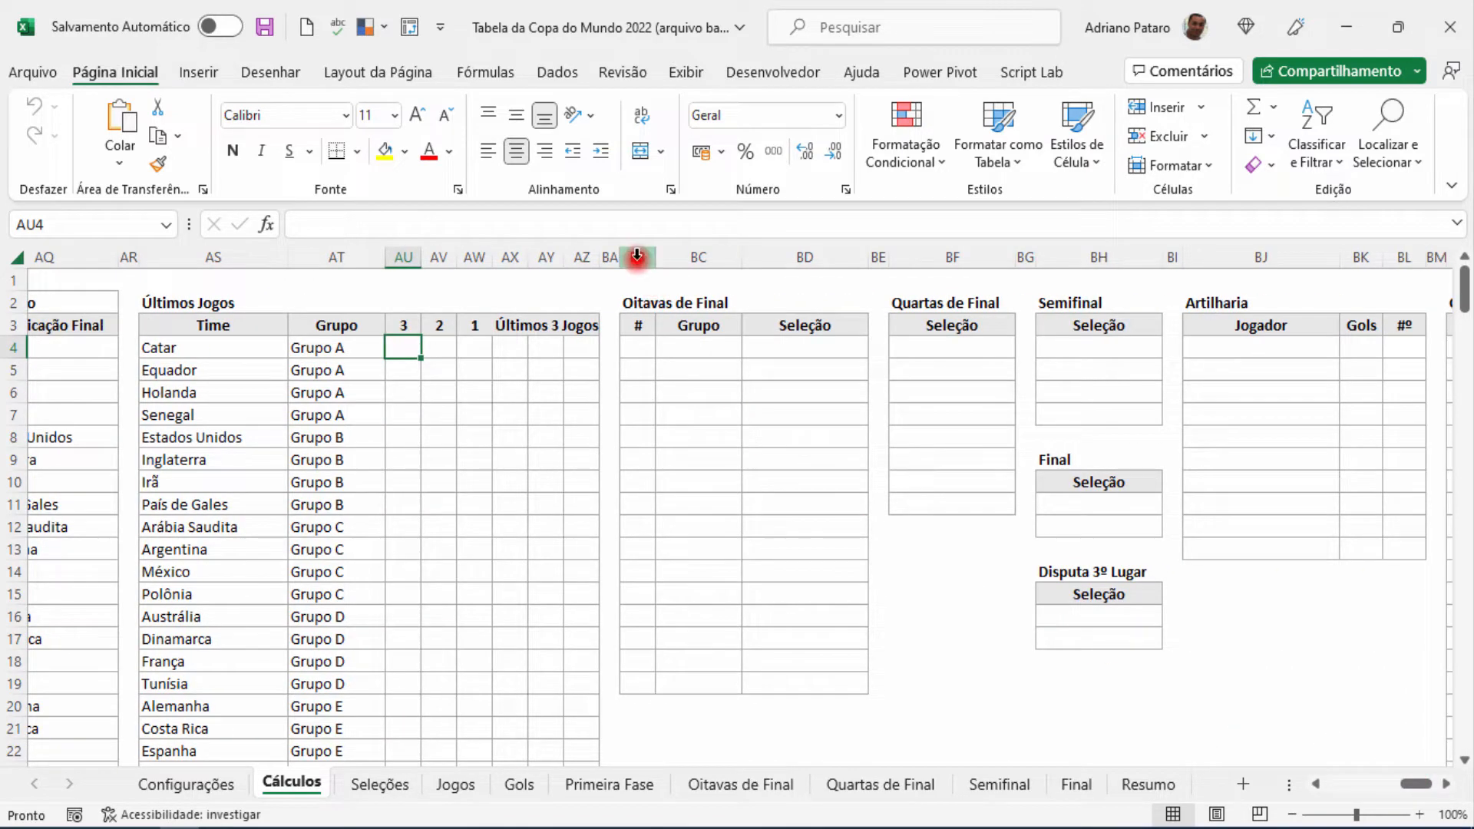
left_click_drag(642, 256, 1315, 253)
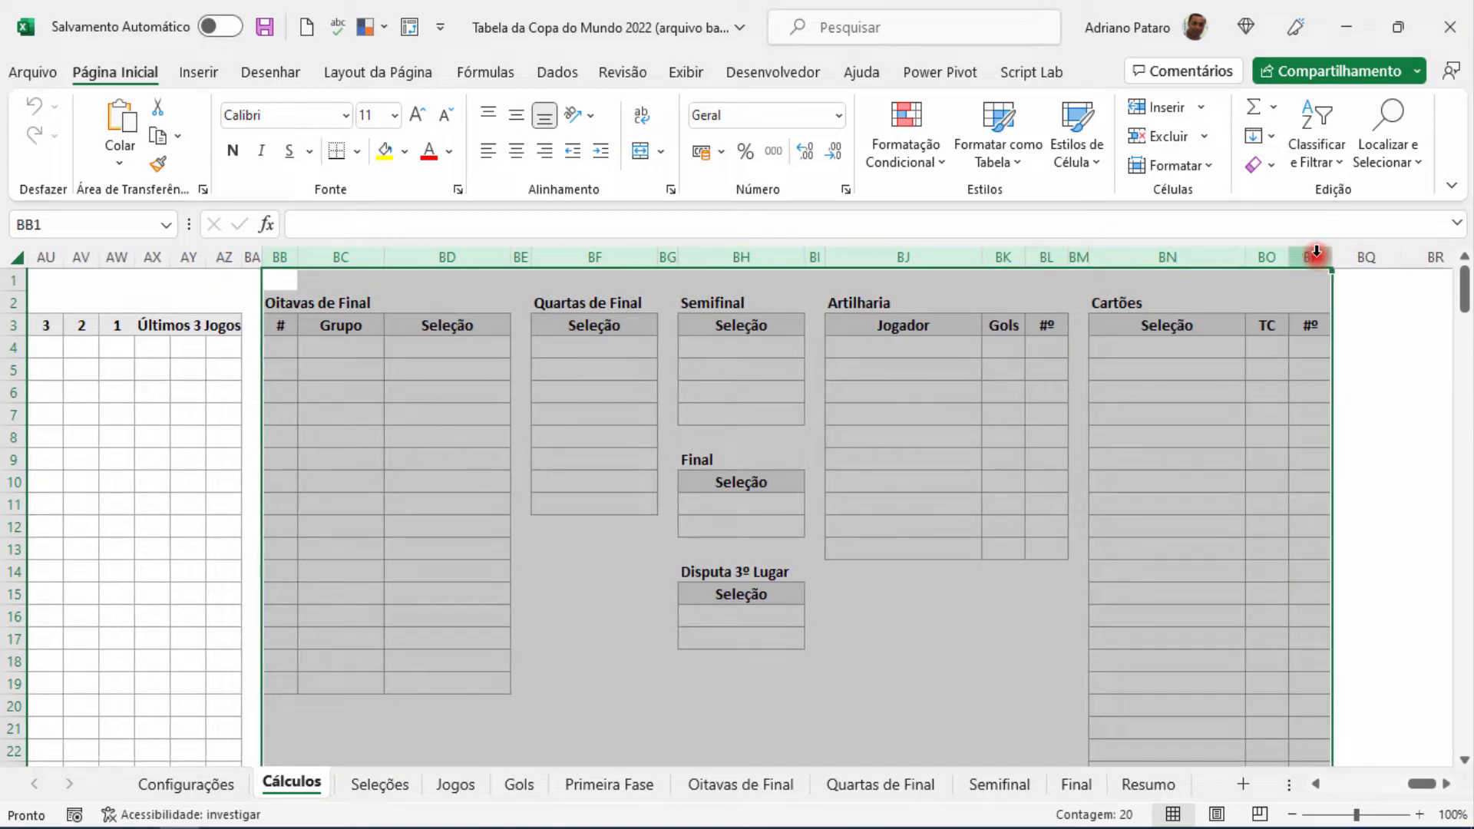
right_click(1315, 253)
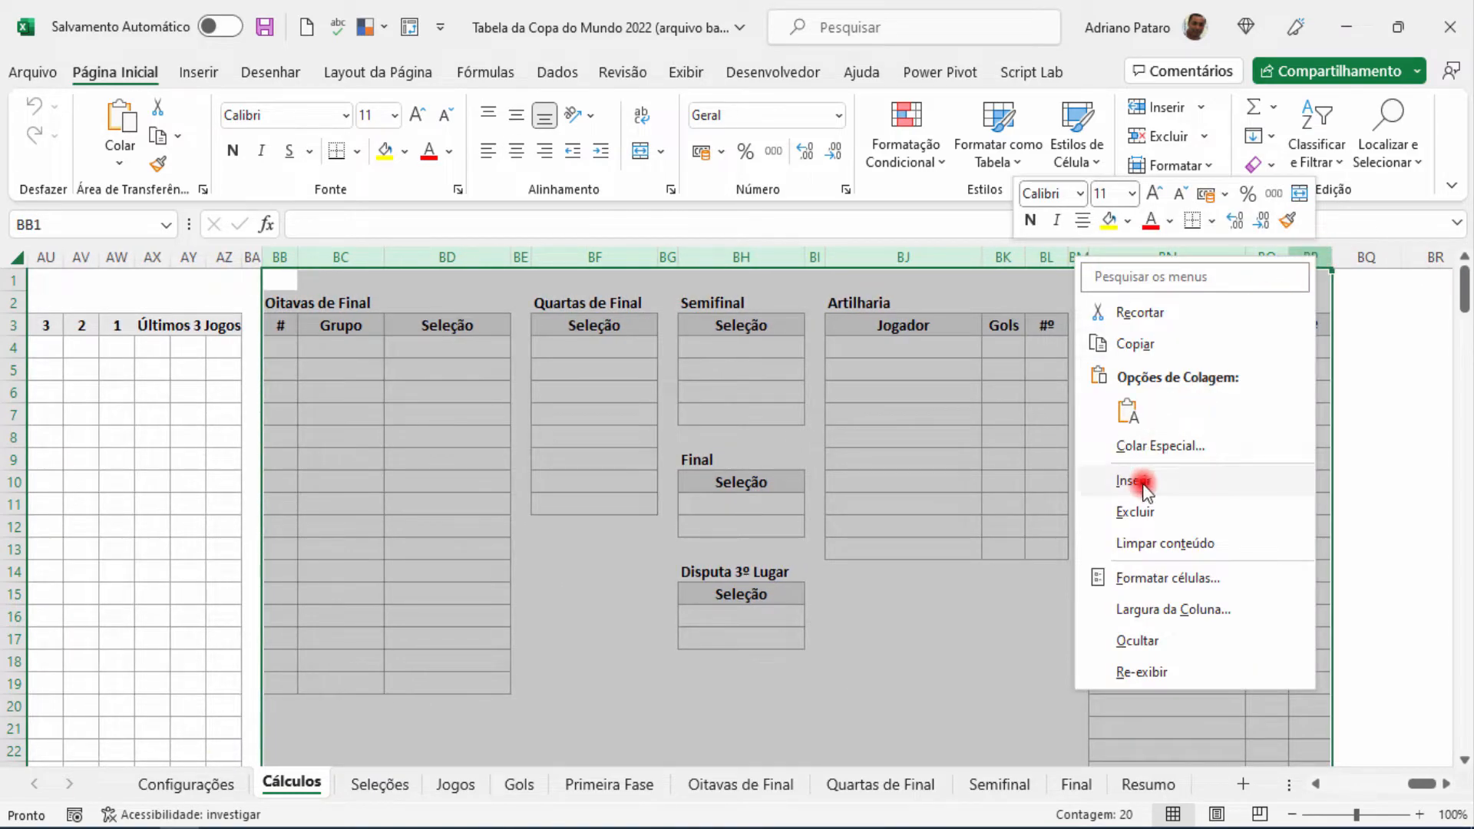
left_click(1144, 483)
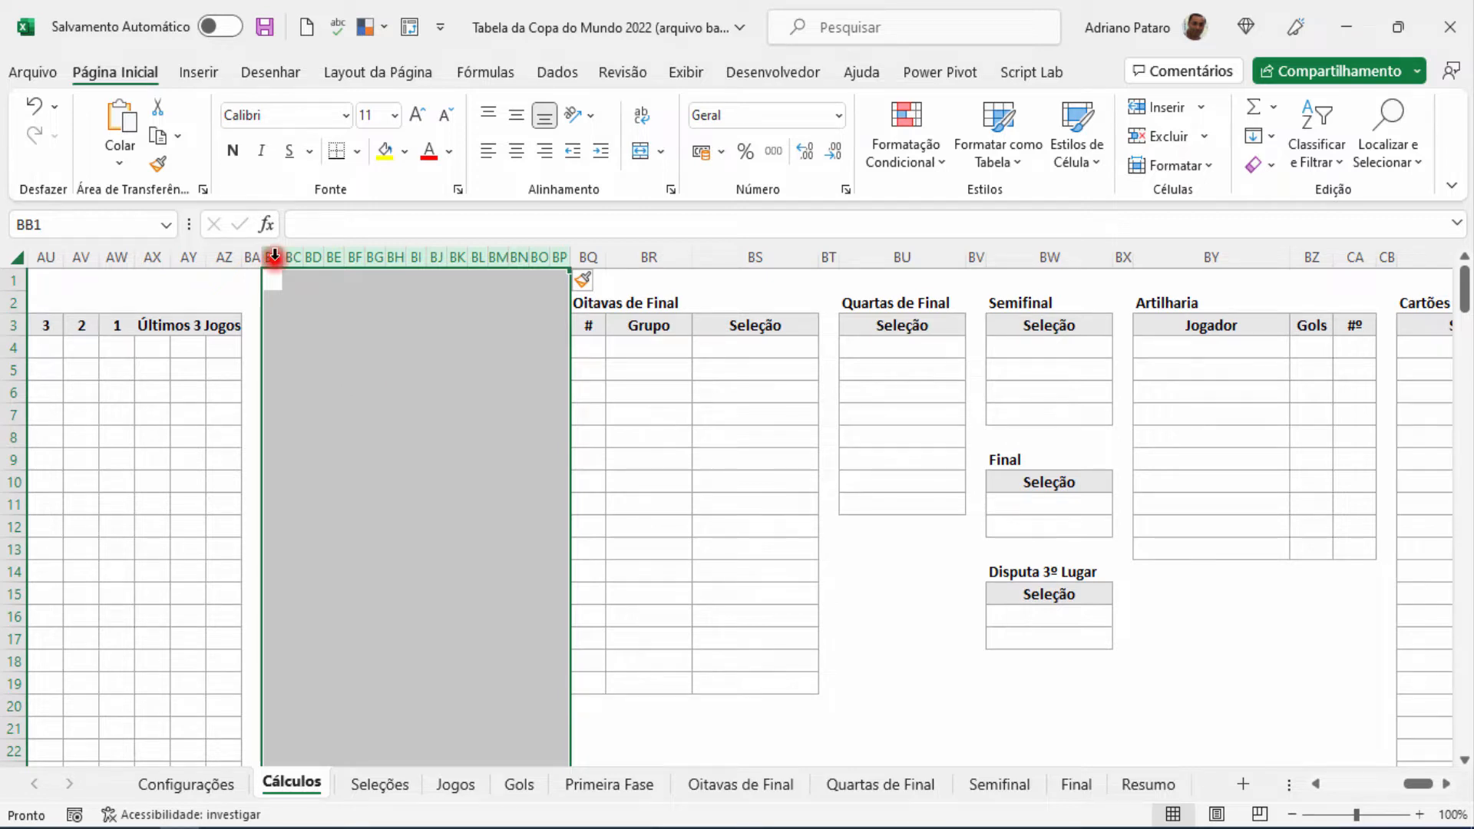
right_click(559, 253)
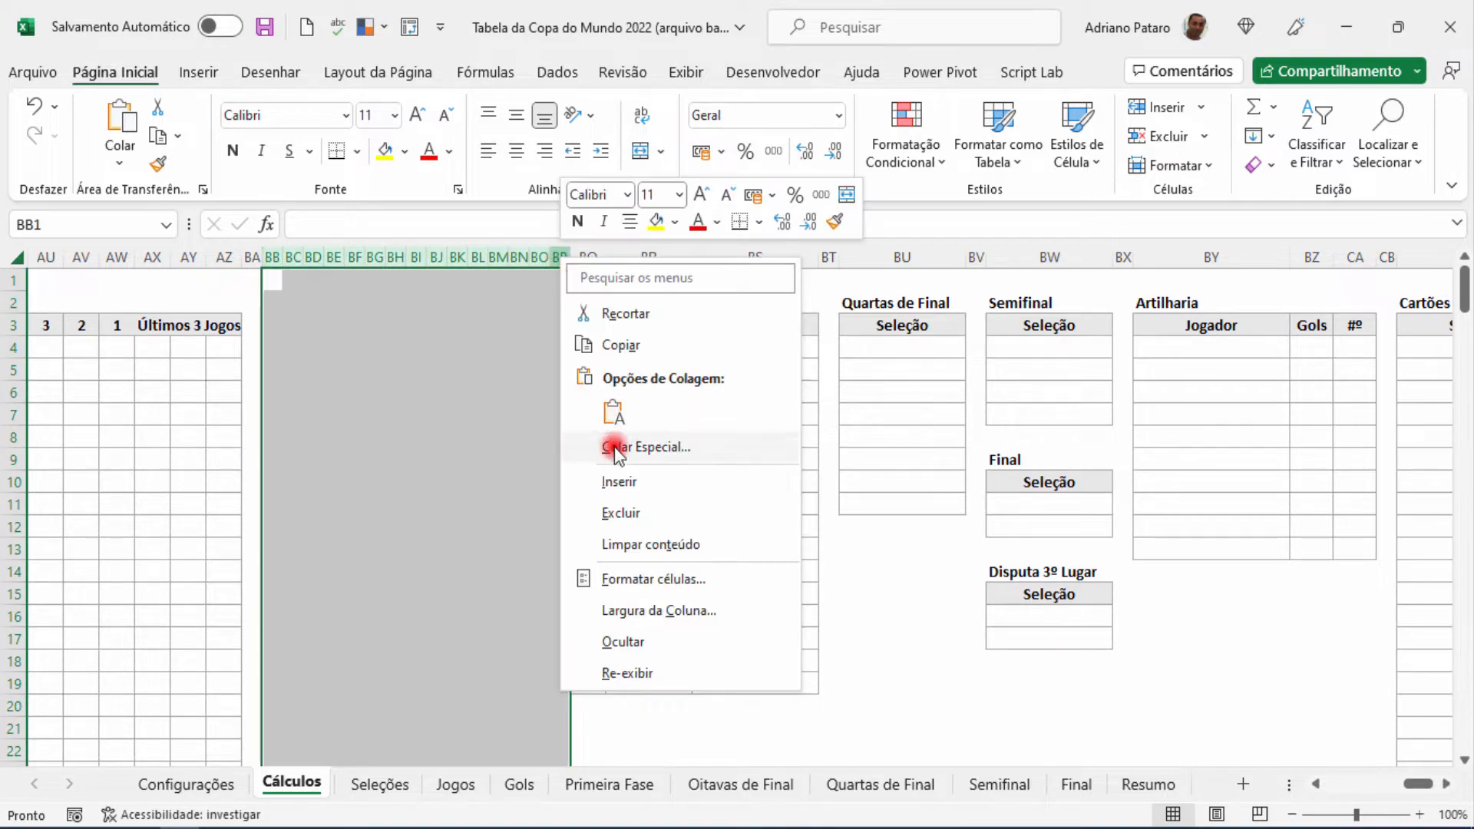
left_click(618, 481)
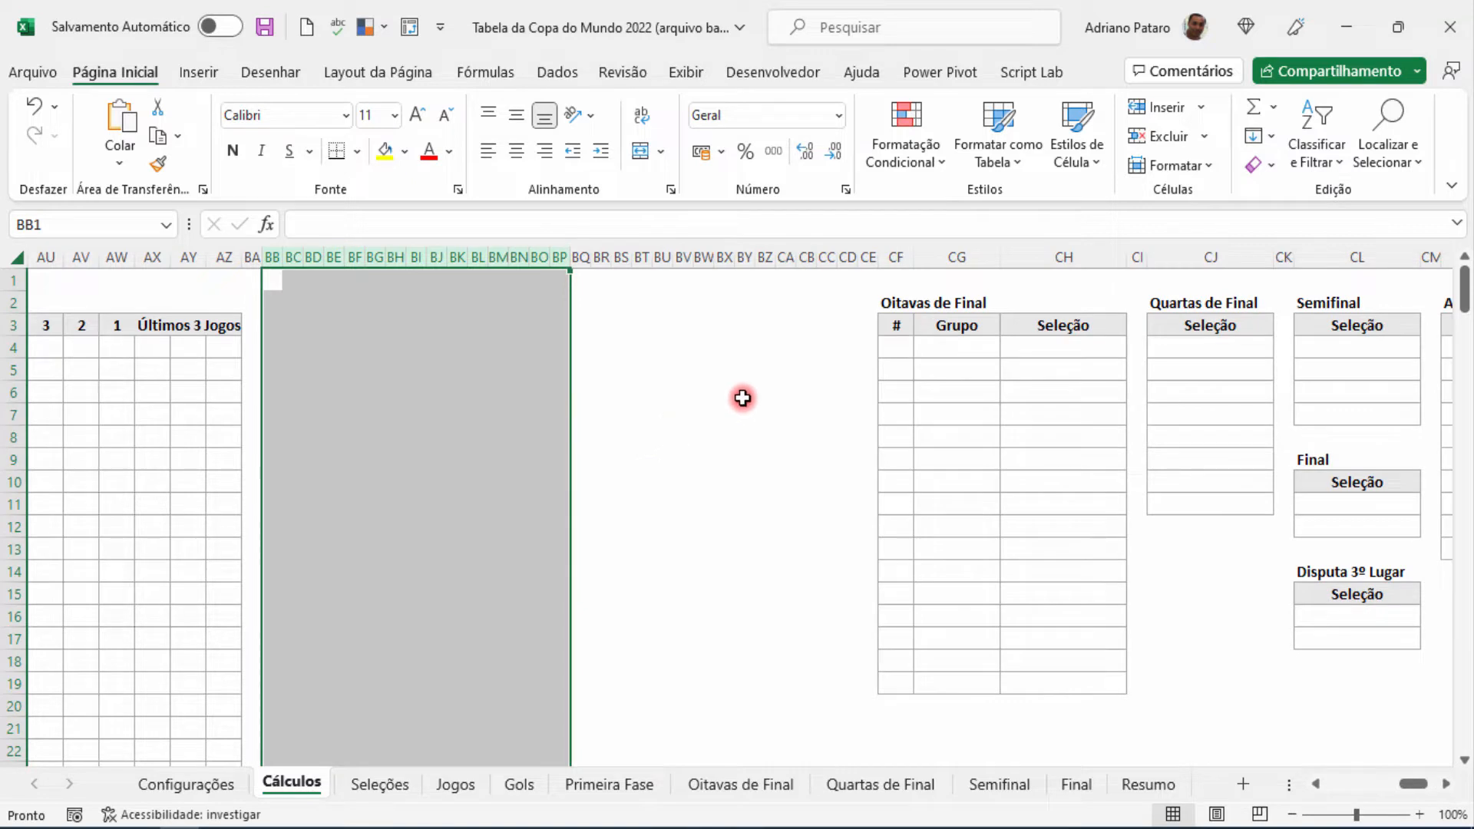
Widen the blank columns BB through CE evenly.
left_click(459, 370)
left_click_drag(272, 256, 874, 261)
left_click(501, 345)
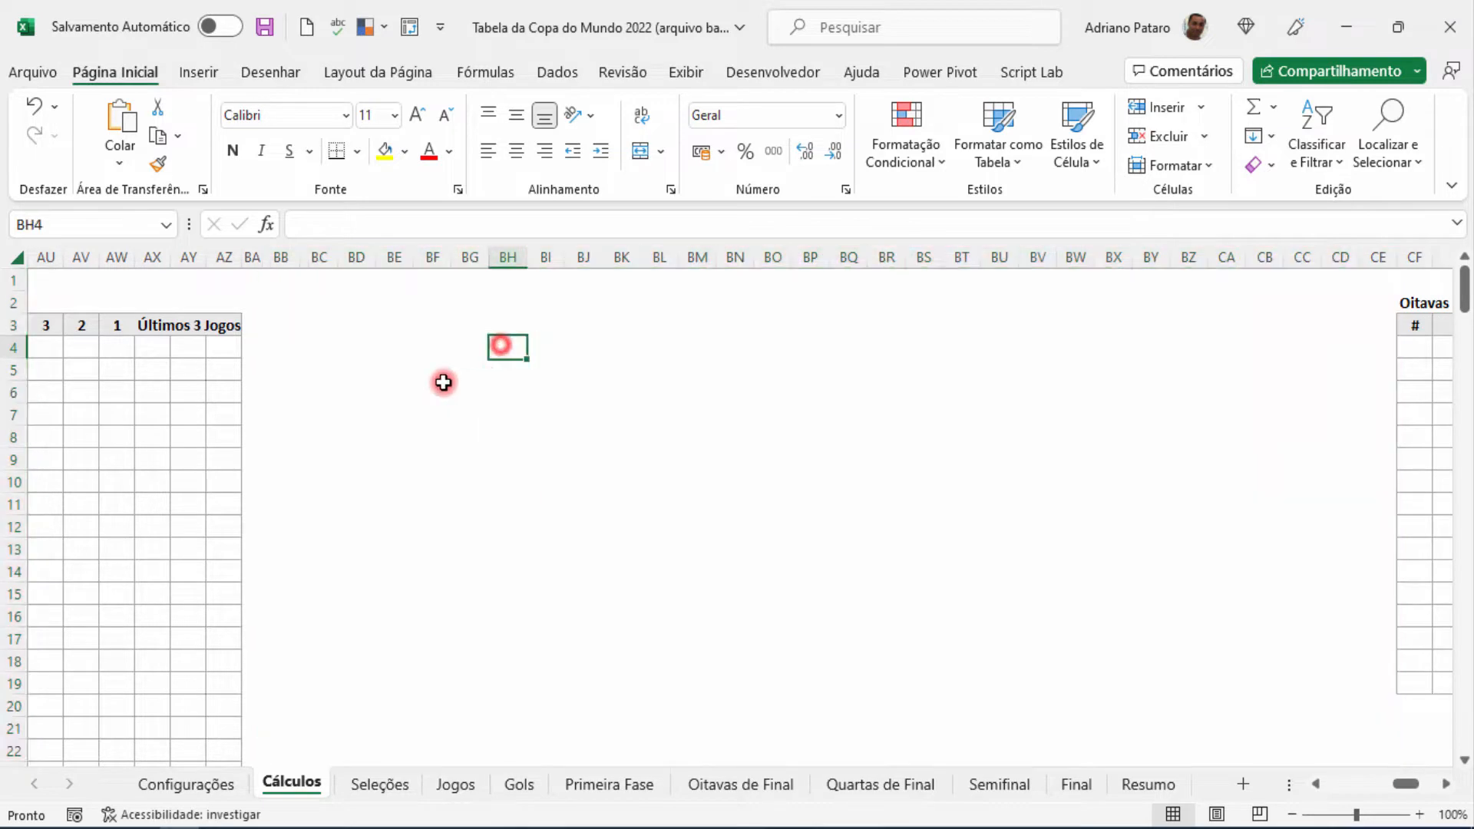
Review the Time and Grupo entries of the Últimos Jogos table next to the blank area starting at BB4.
left_click_drag(1406, 790, 1387, 784)
left_click(834, 345)
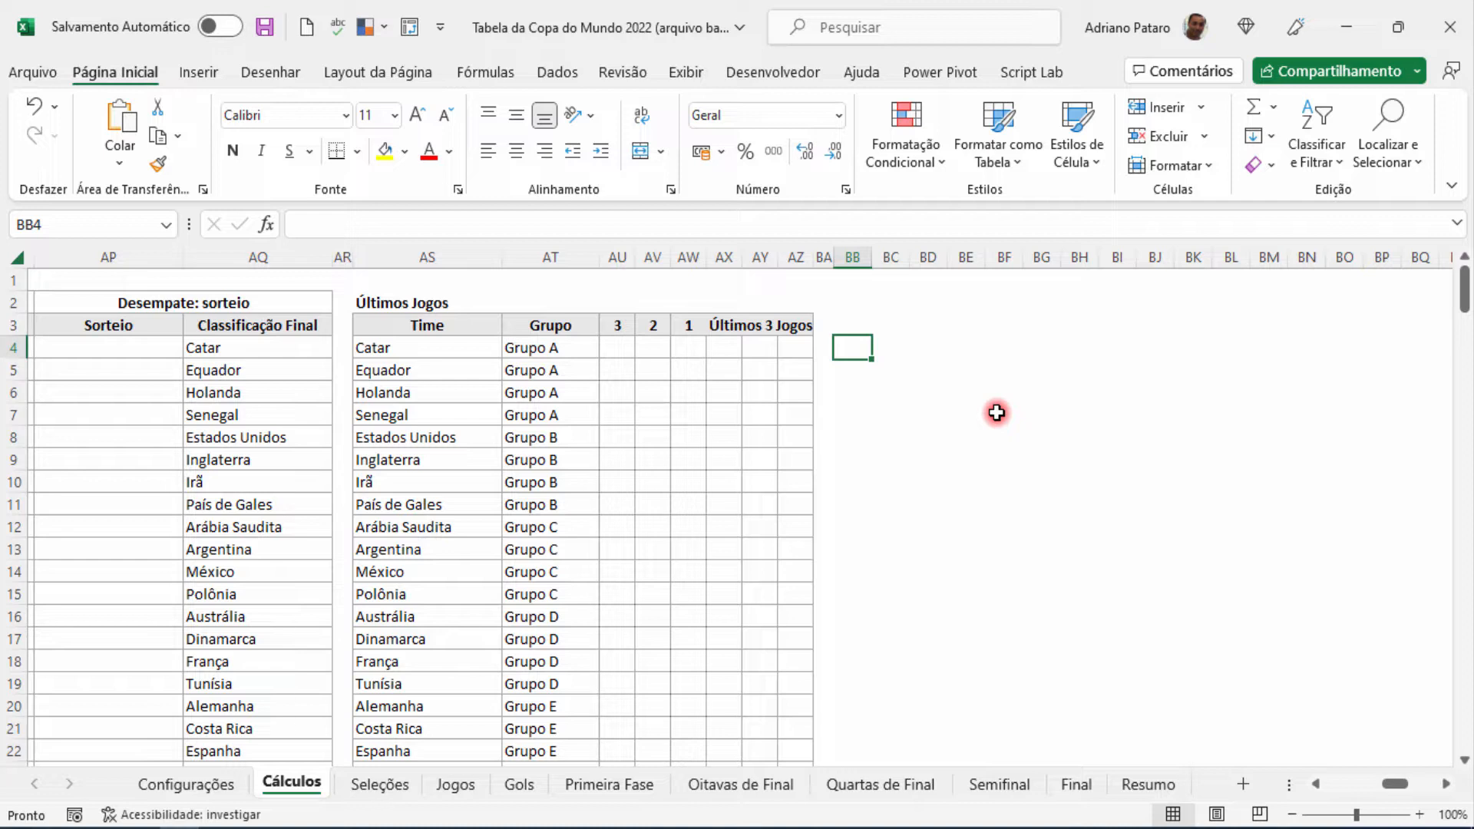
left_click(445, 349)
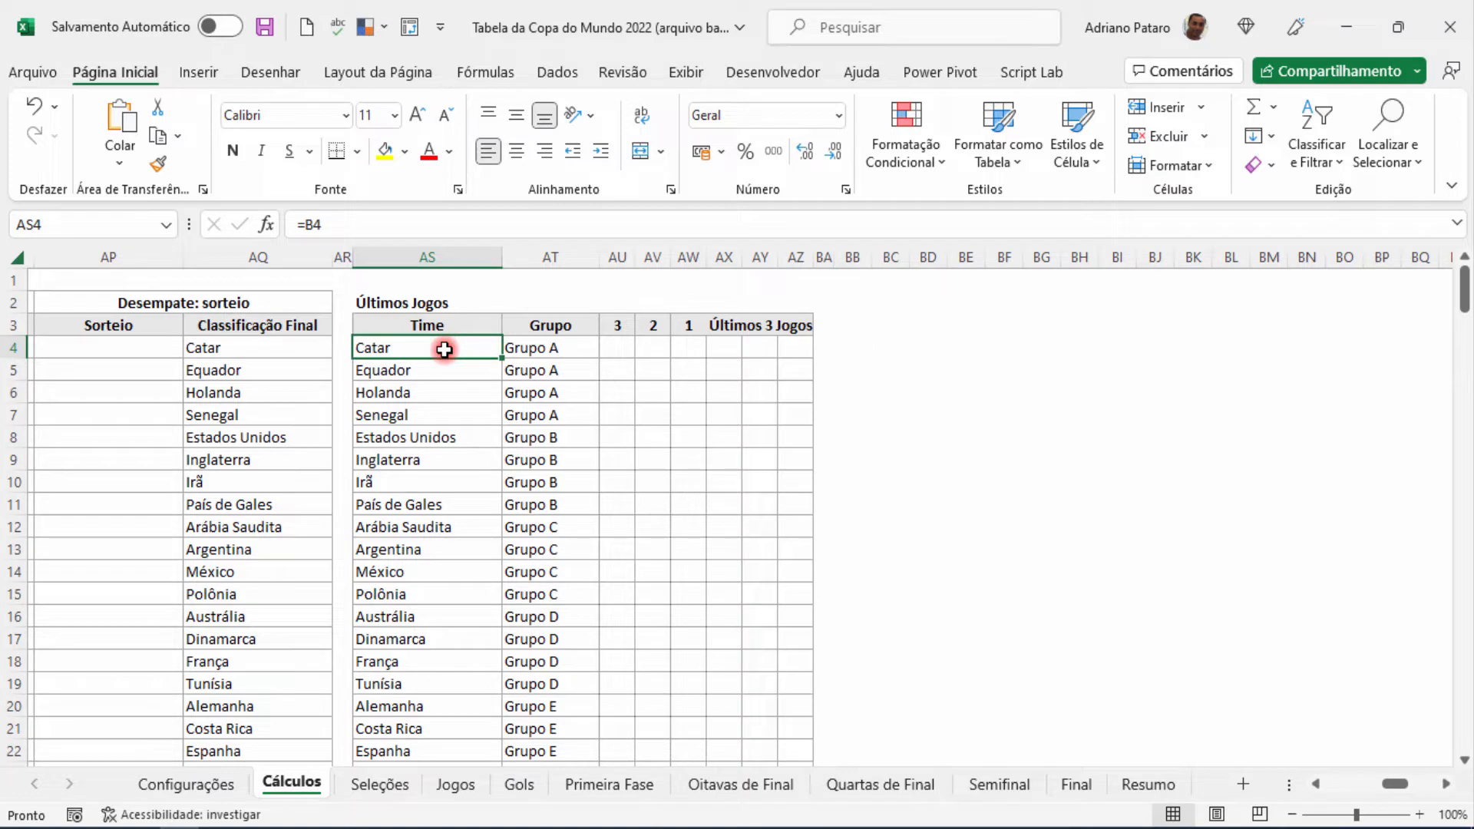
left_click_drag(444, 349, 530, 554)
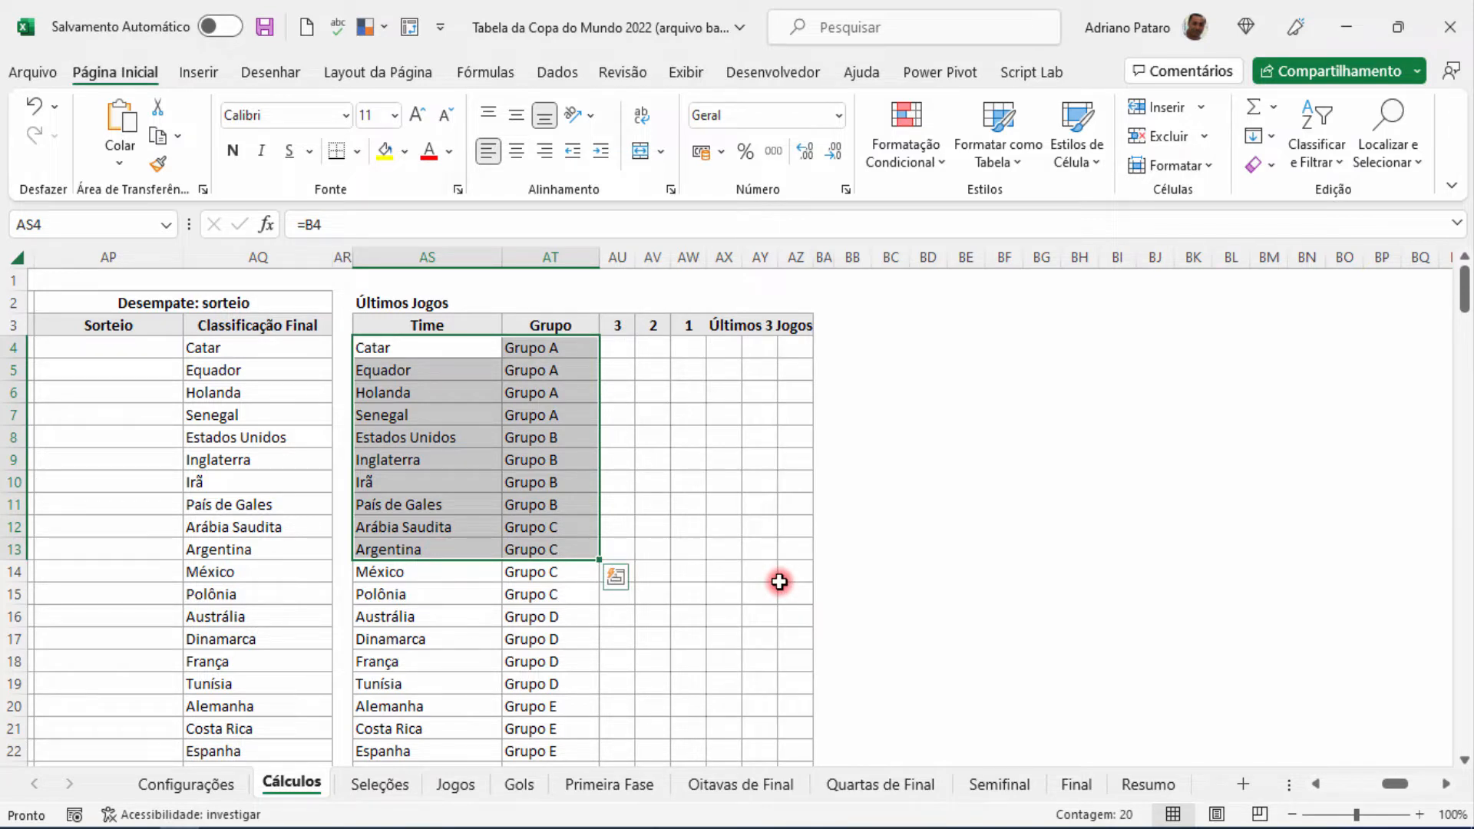
Start a DESLOC formula in BB4 and set its Ref argument to the absolute cell Jogos!$B$6.
left_click(862, 345)
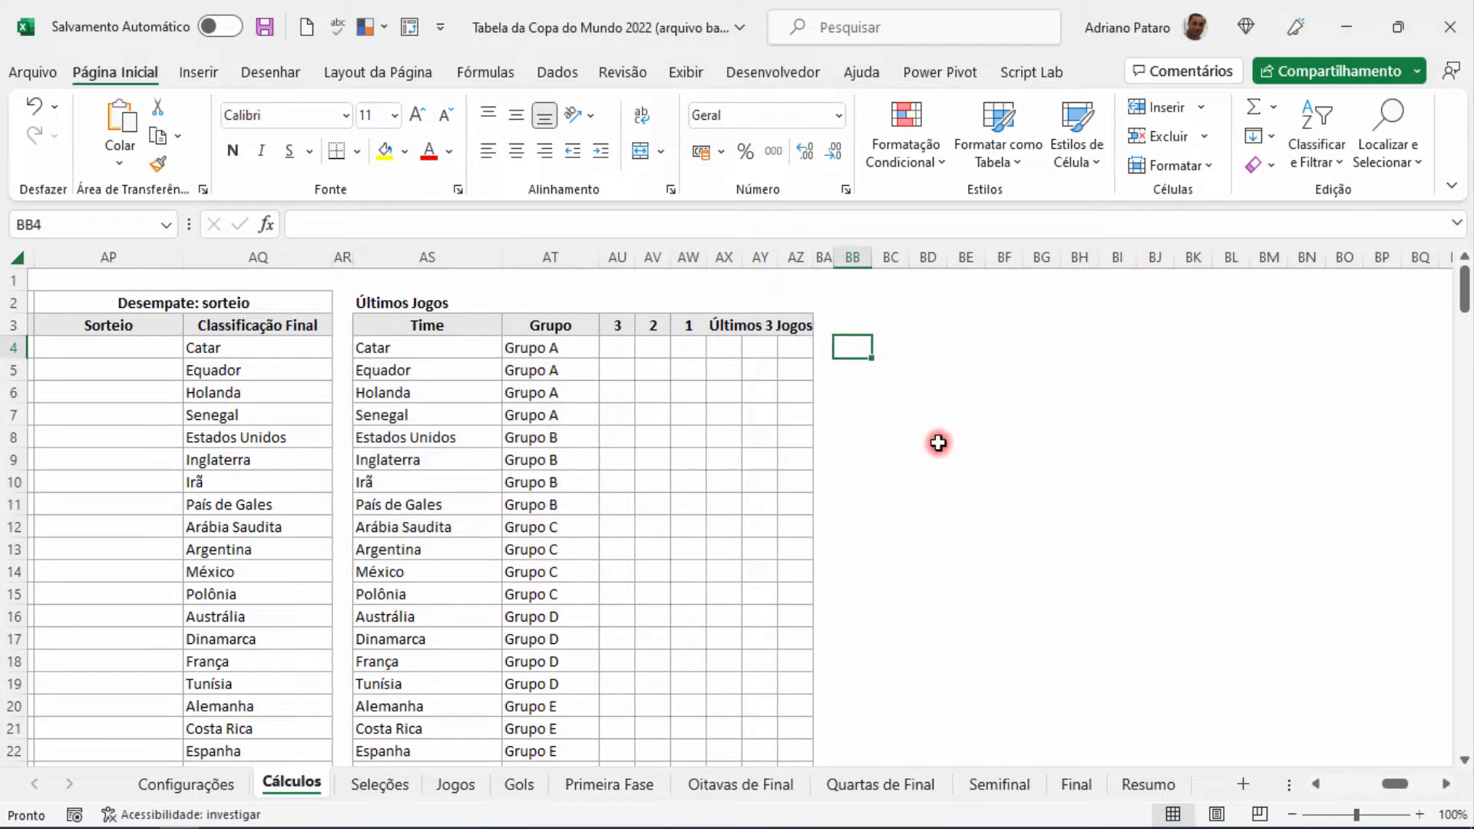
type("=DESLOC")
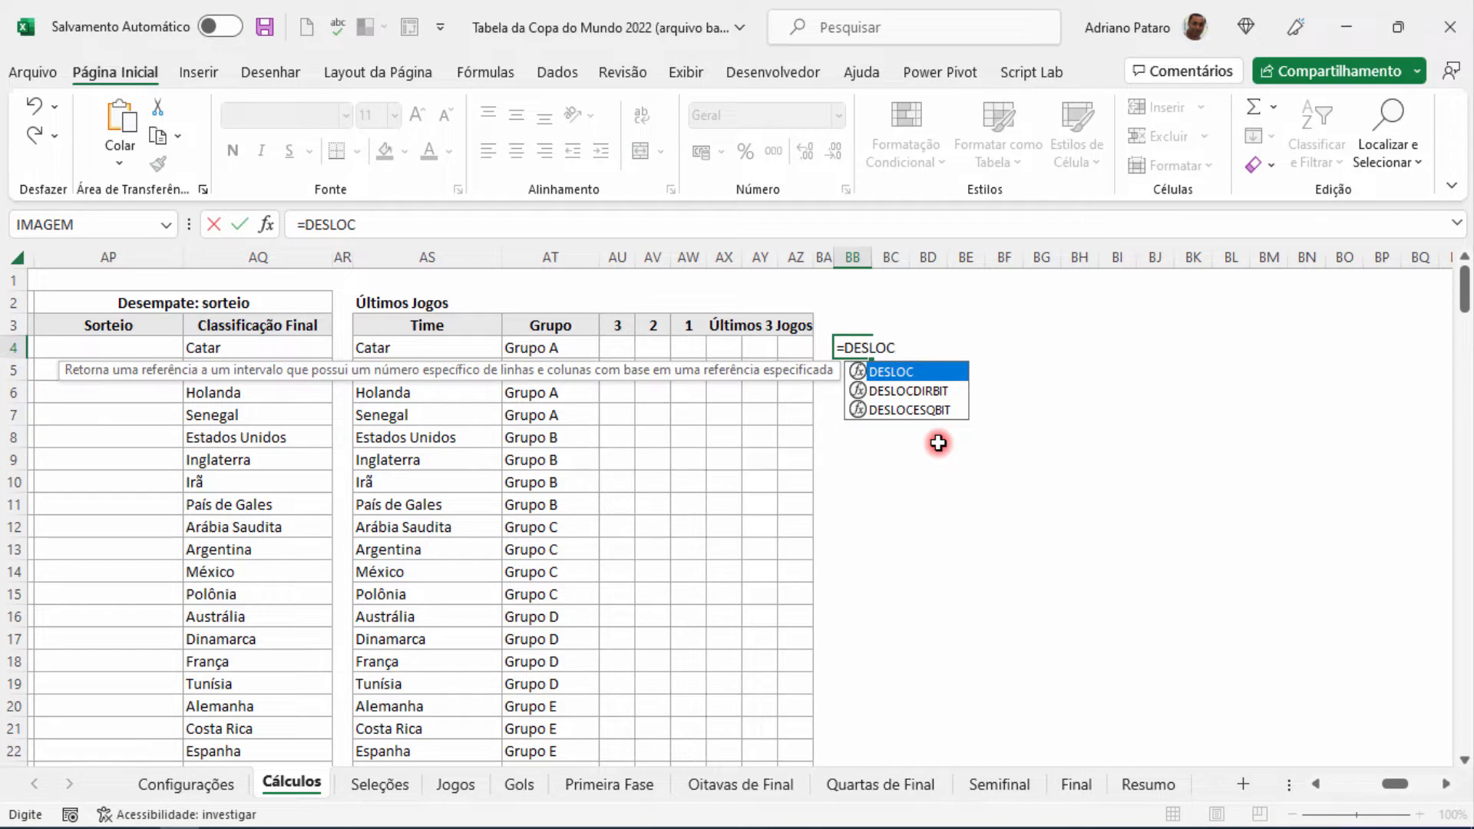
type("()")
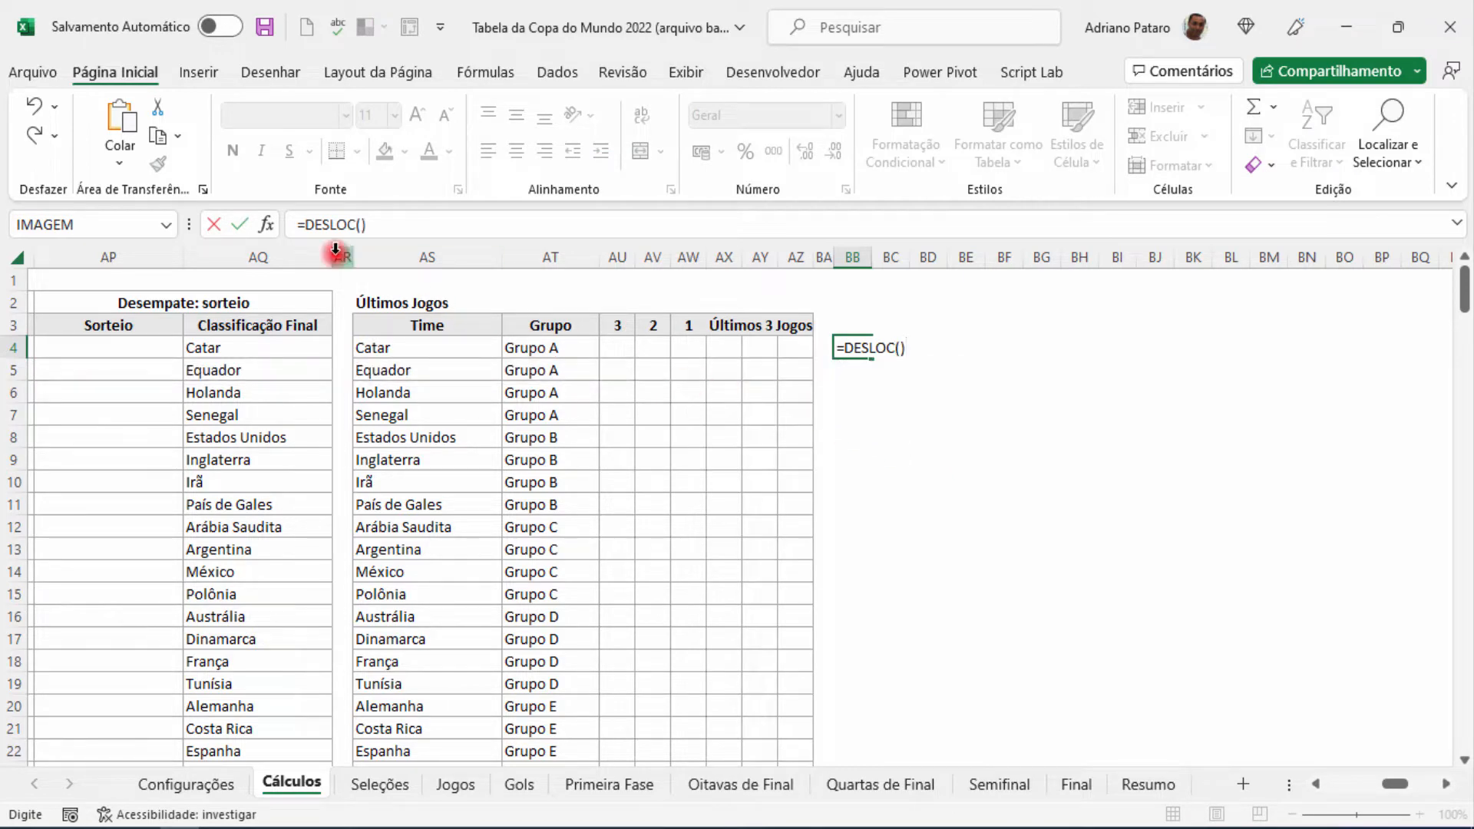
left_click(267, 224)
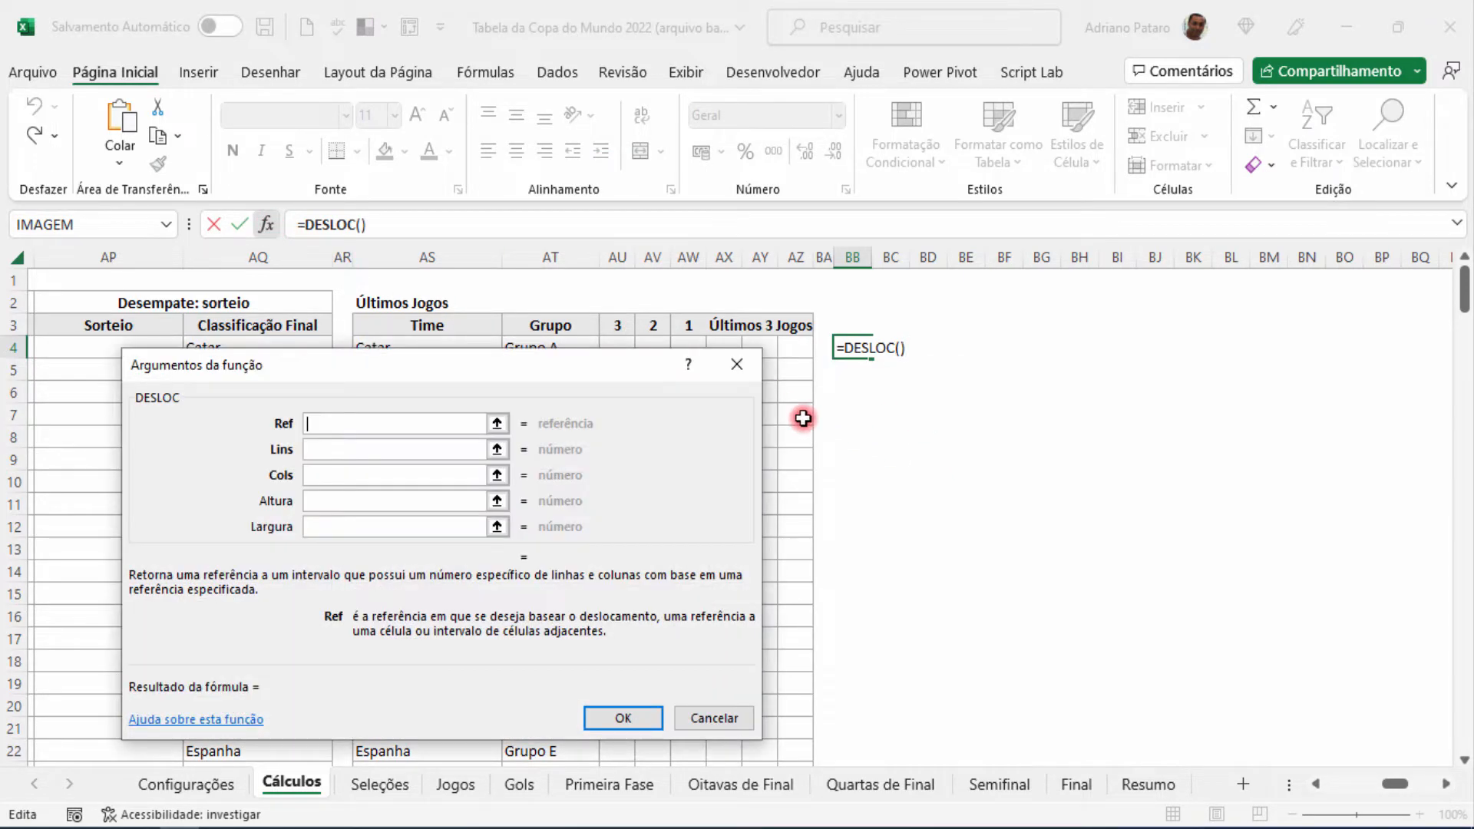
left_click_drag(470, 372, 1128, 393)
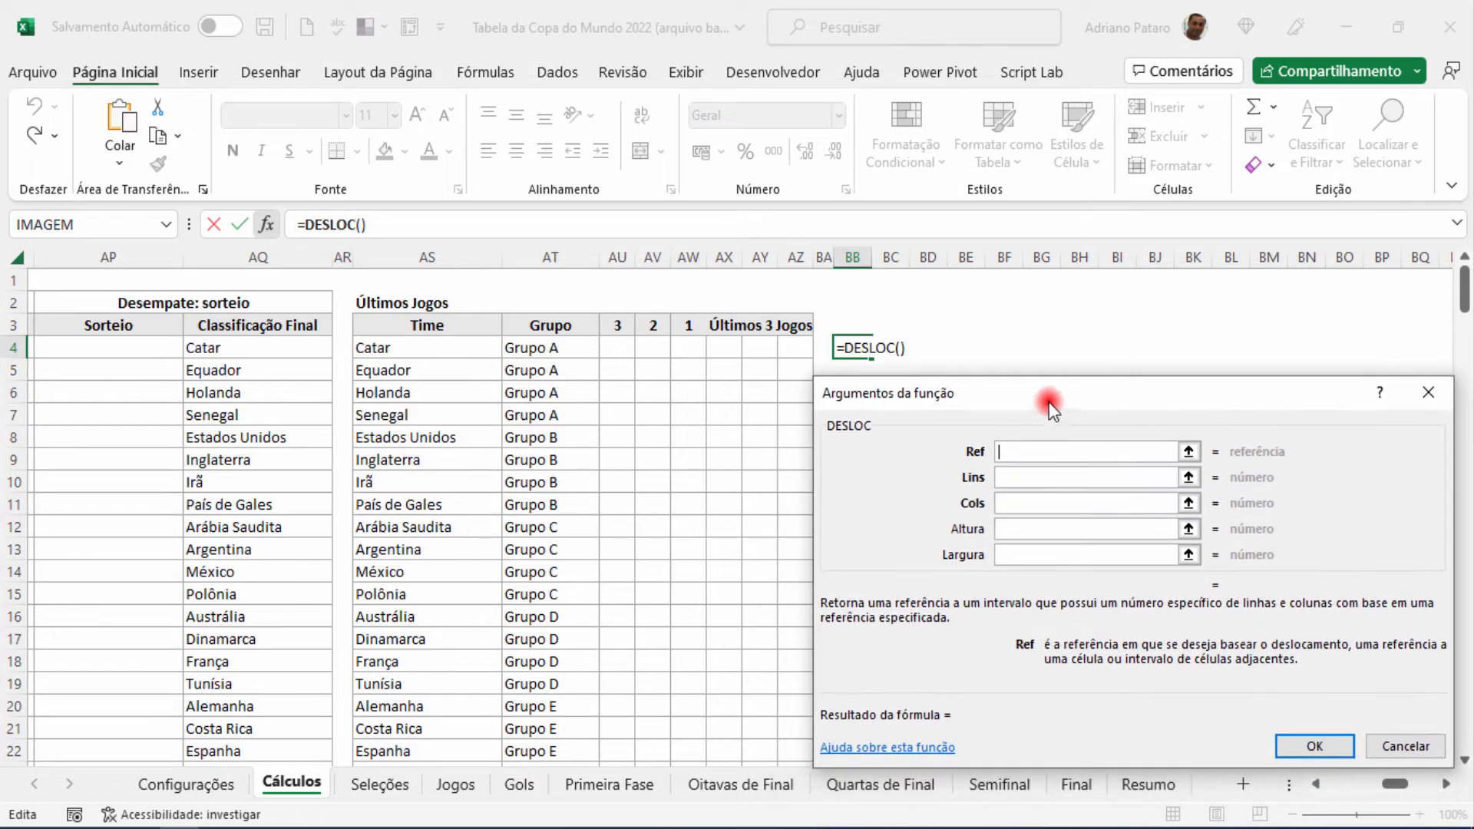
left_click(1023, 451)
left_click(456, 783)
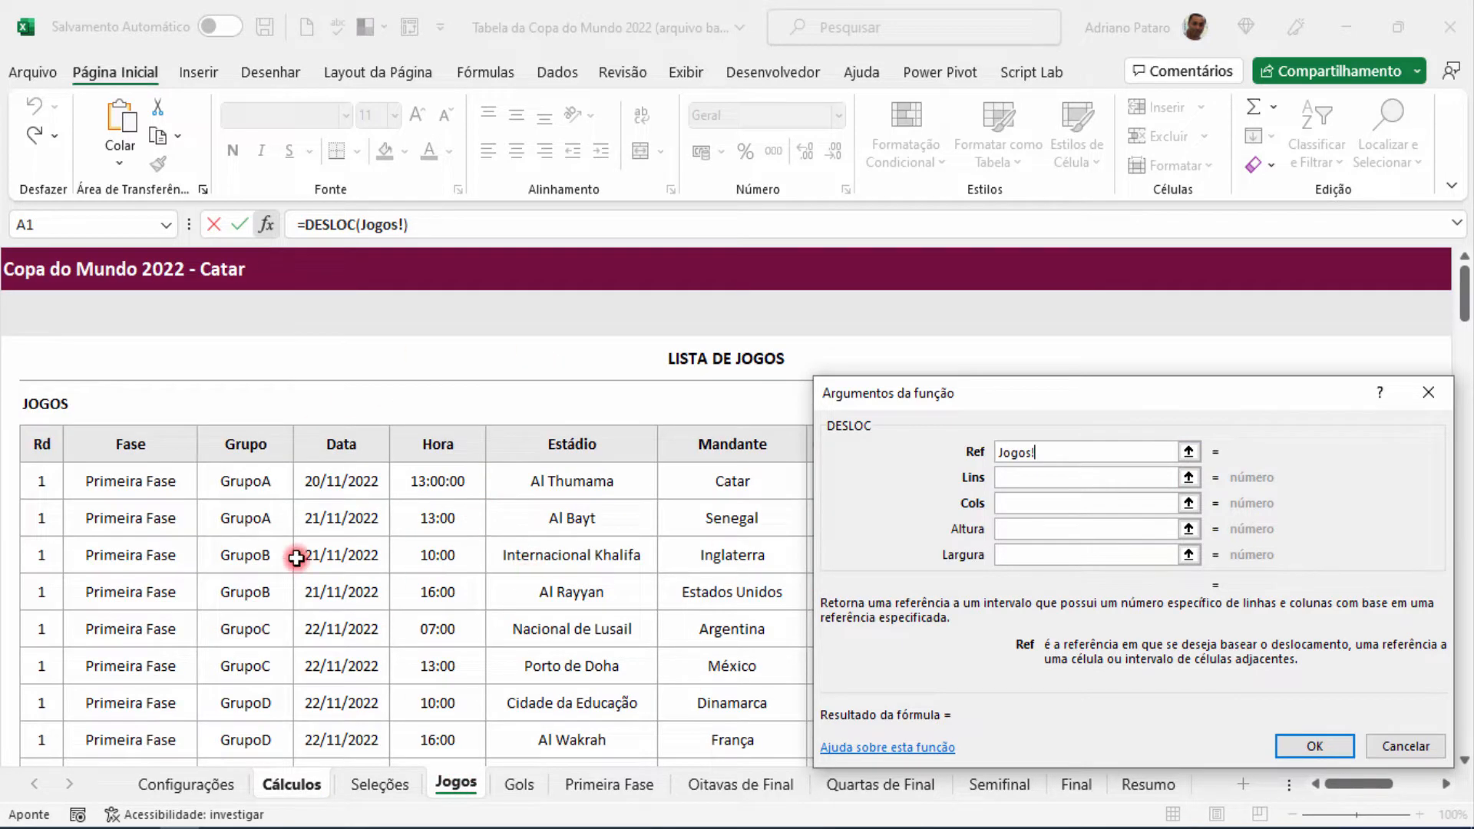
left_click(35, 479)
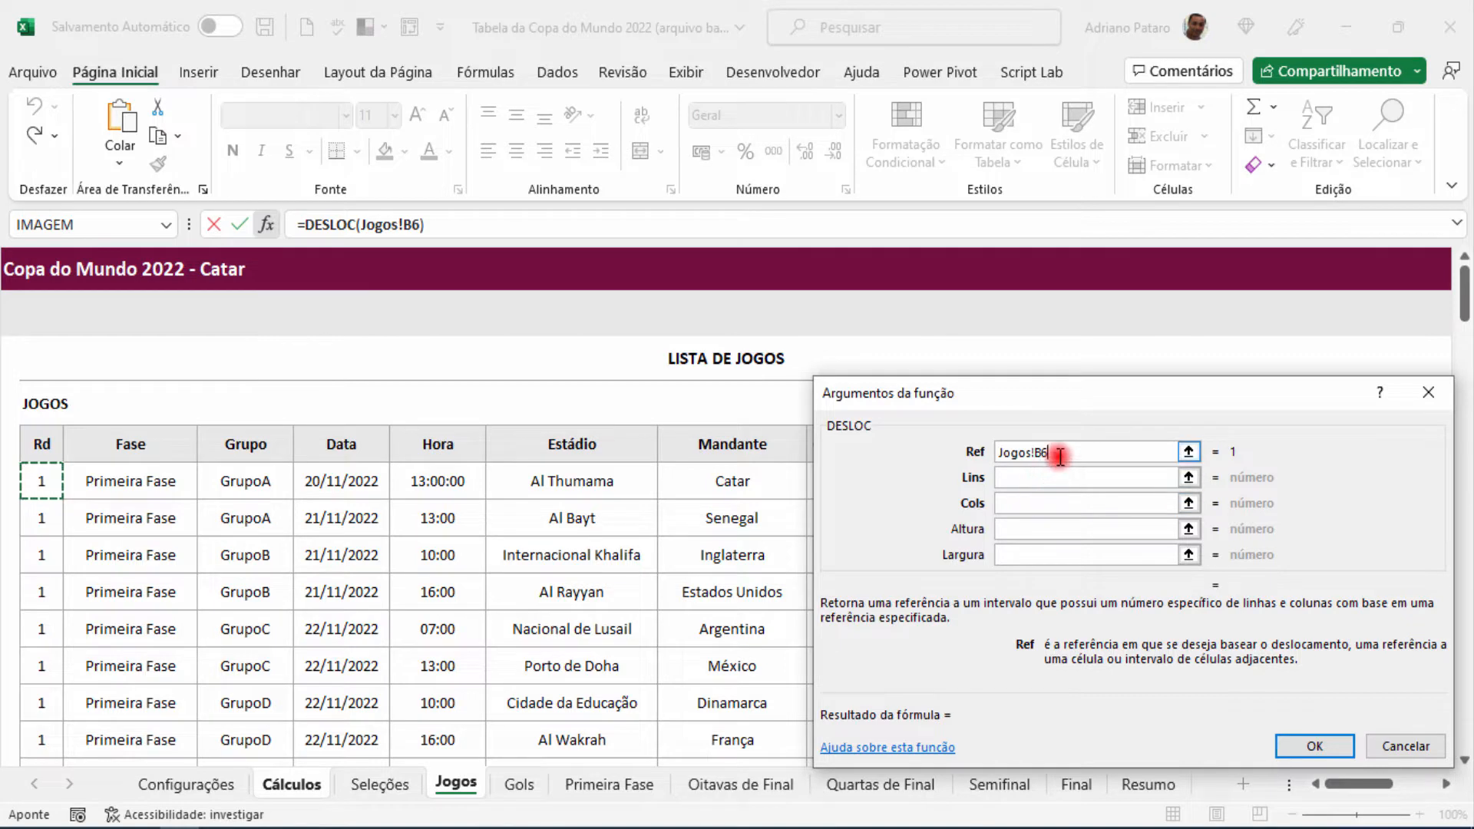
key("F4")
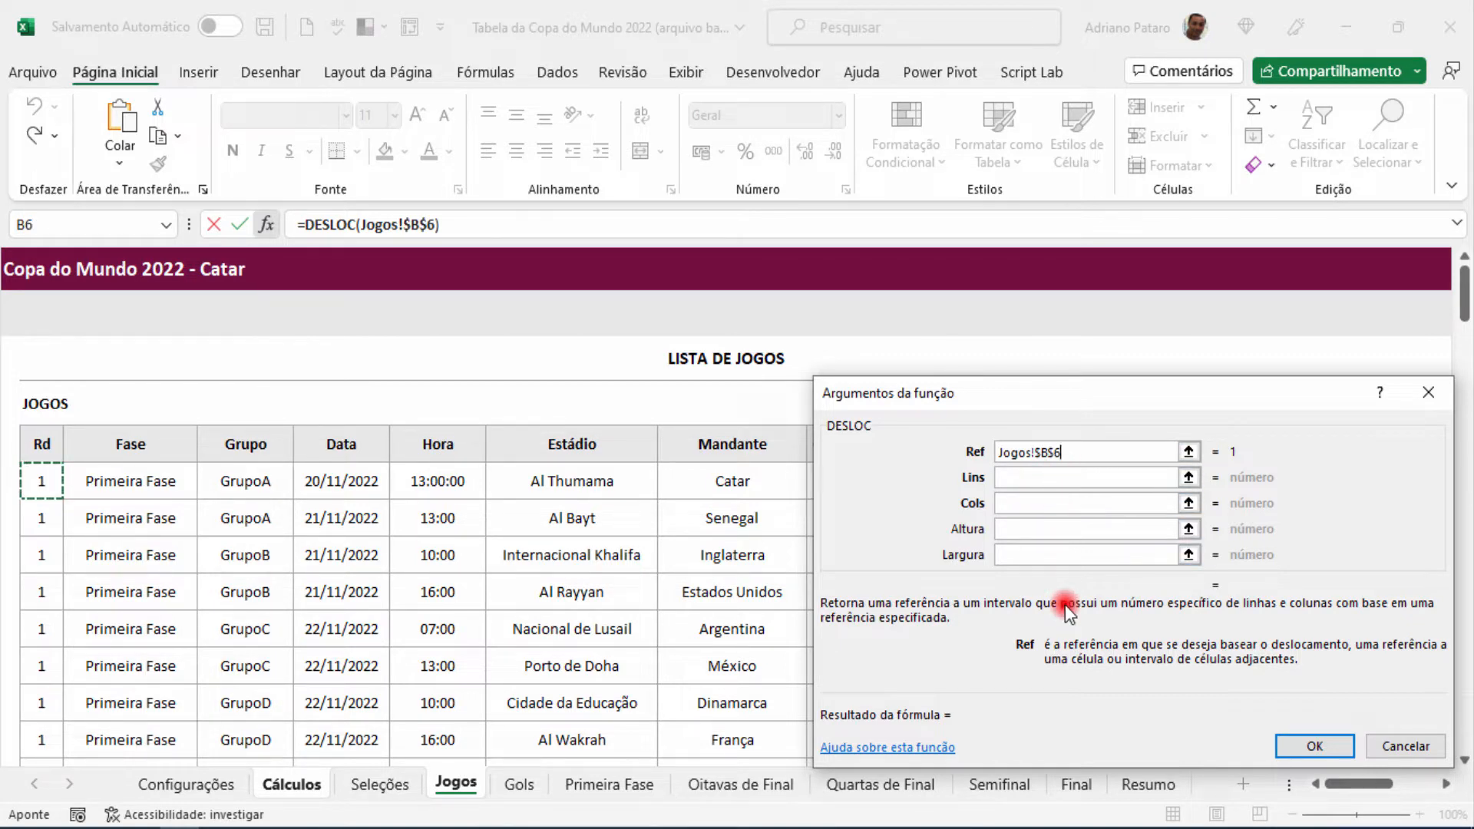
left_click(1049, 478)
left_click(1083, 452)
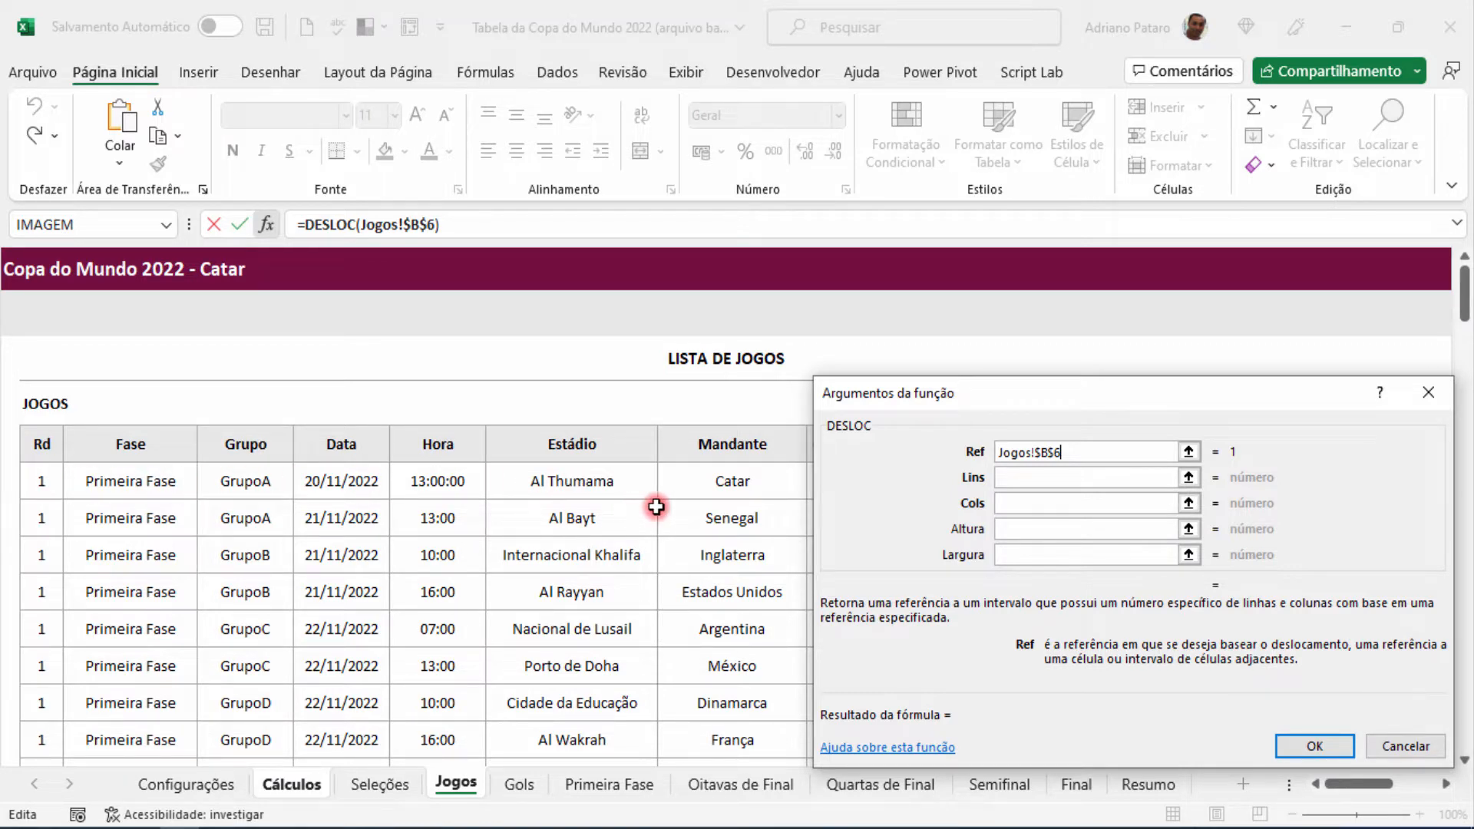
Set the DESLOC offsets in BB4 to 0 rows and 5 columns and enter the formula.
left_click(1078, 477)
type("0")
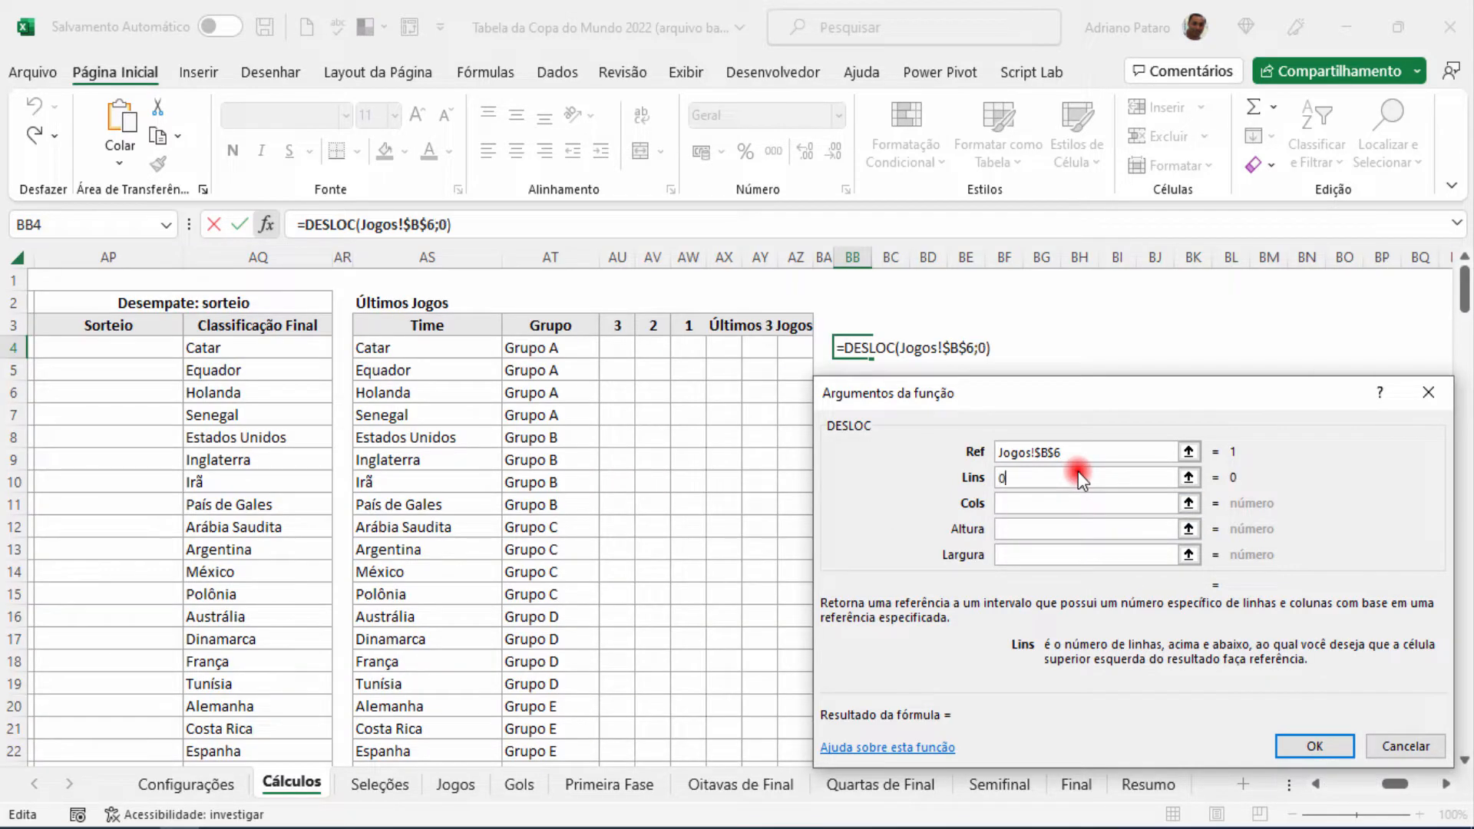
left_click(1088, 457)
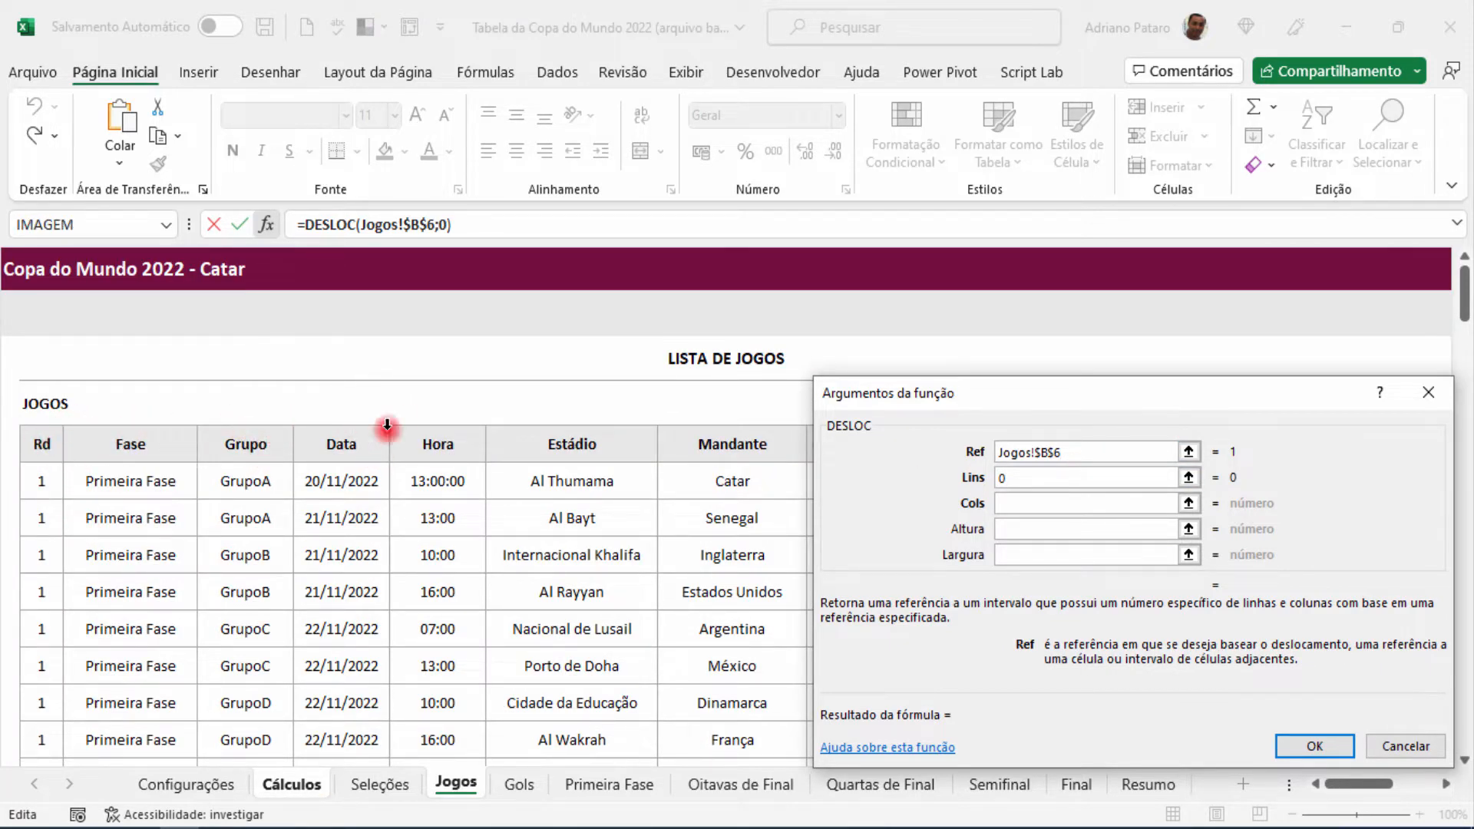
left_click(1085, 503)
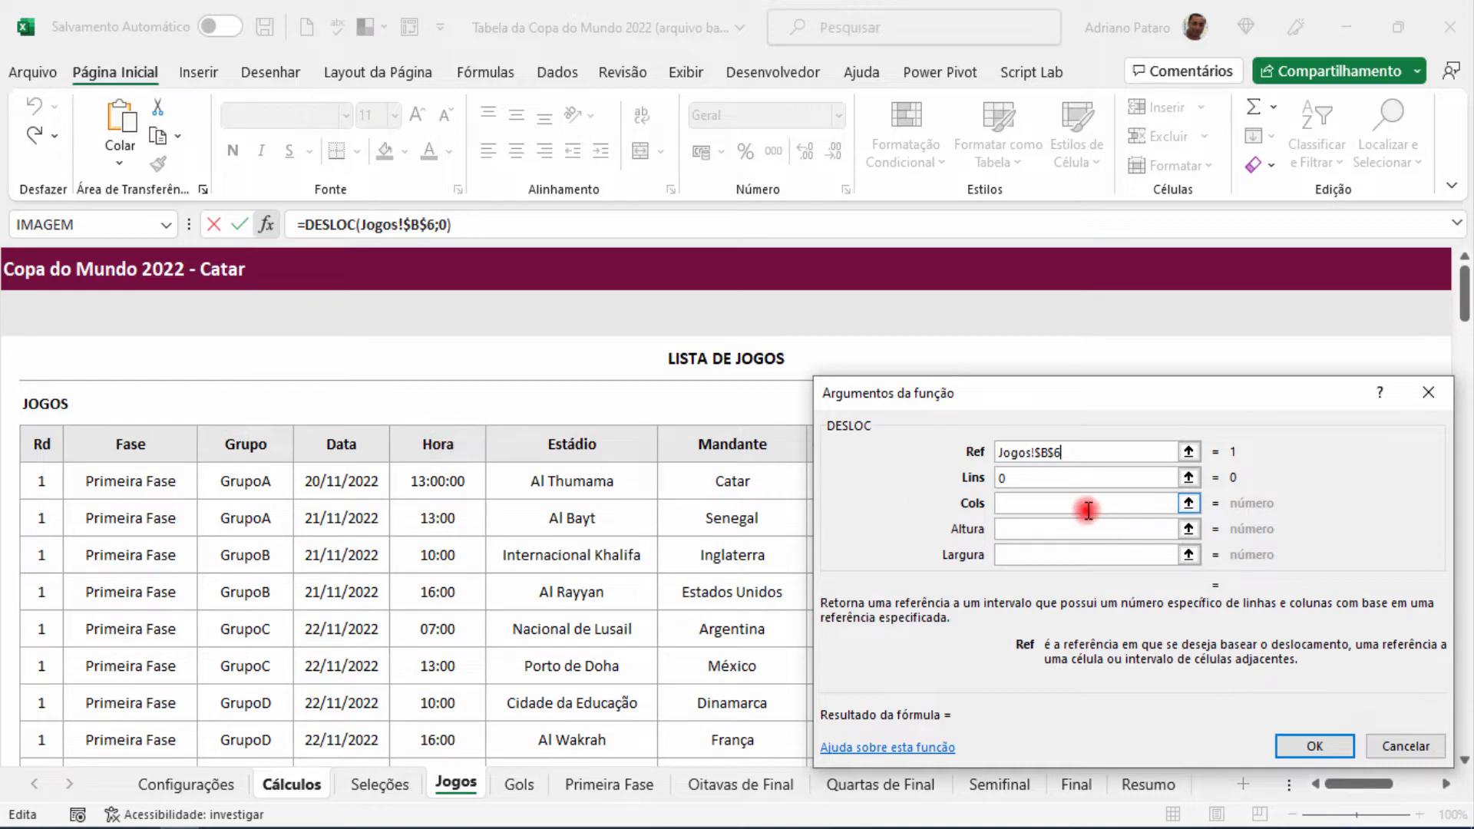
type("5")
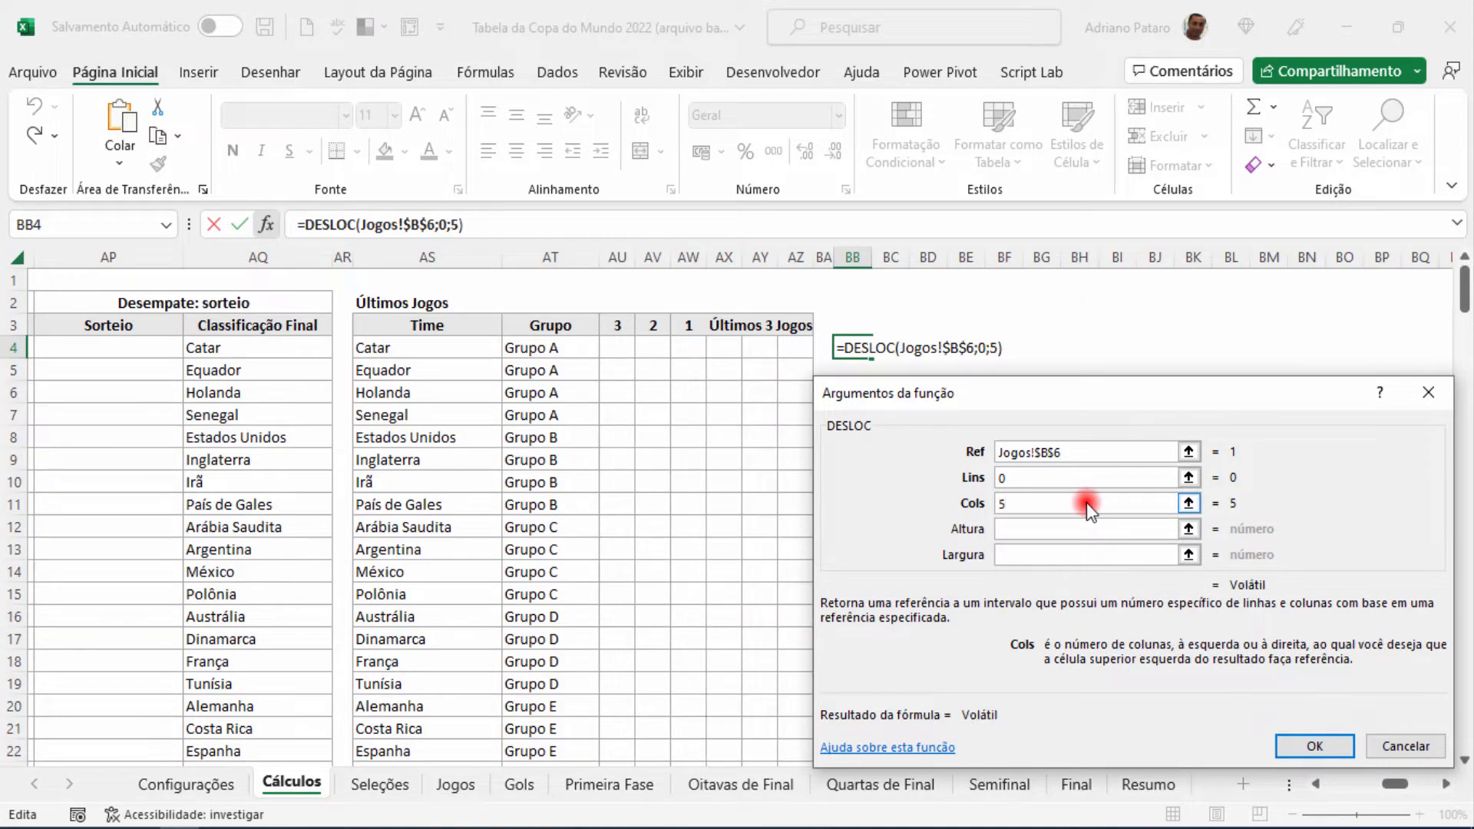
left_click(1295, 742)
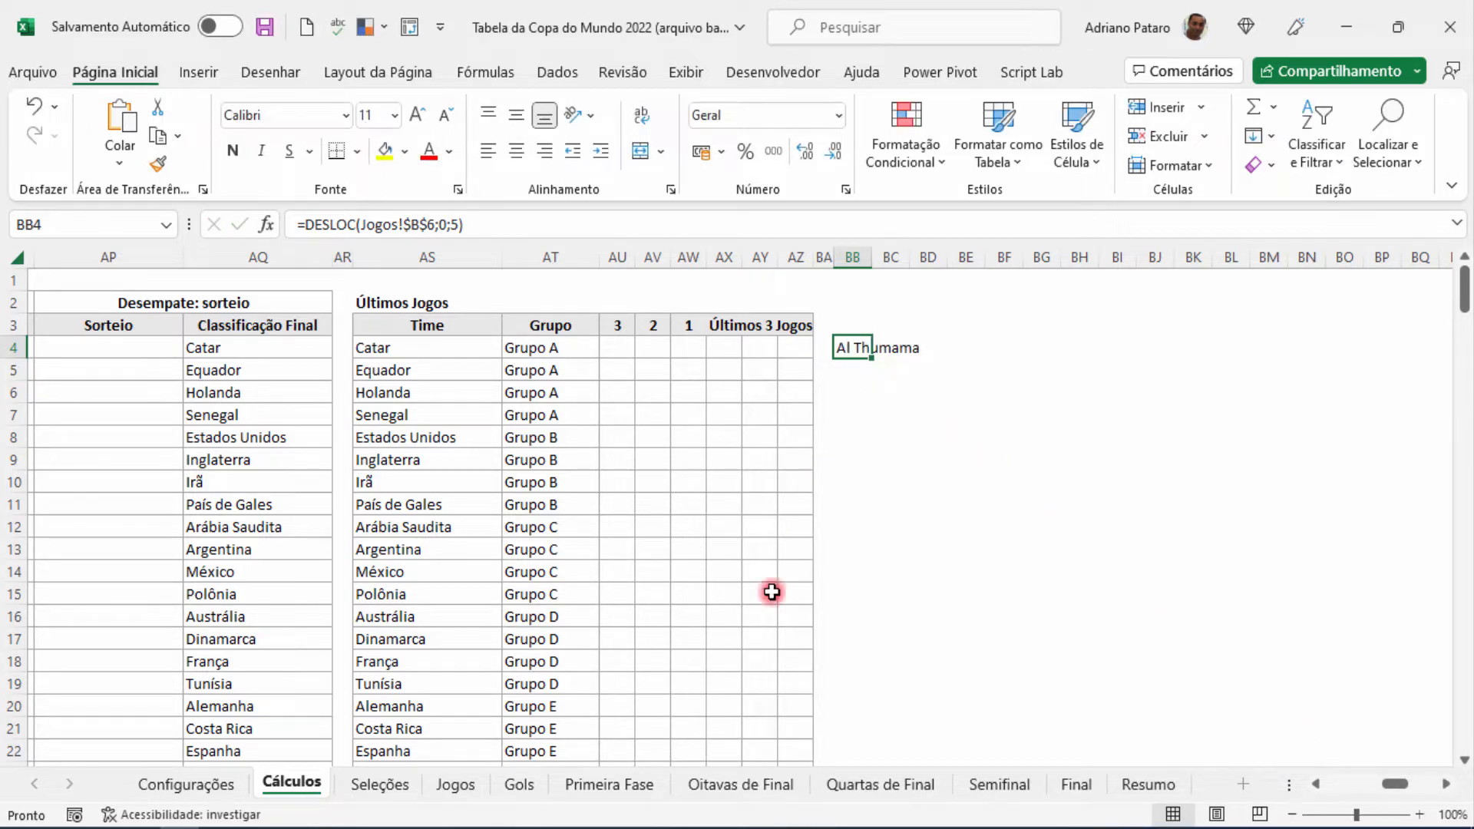
Check the five-column offset on the Jogos sheet by going cell by cell from Rd to Estádio in the first match row.
left_click(630, 783)
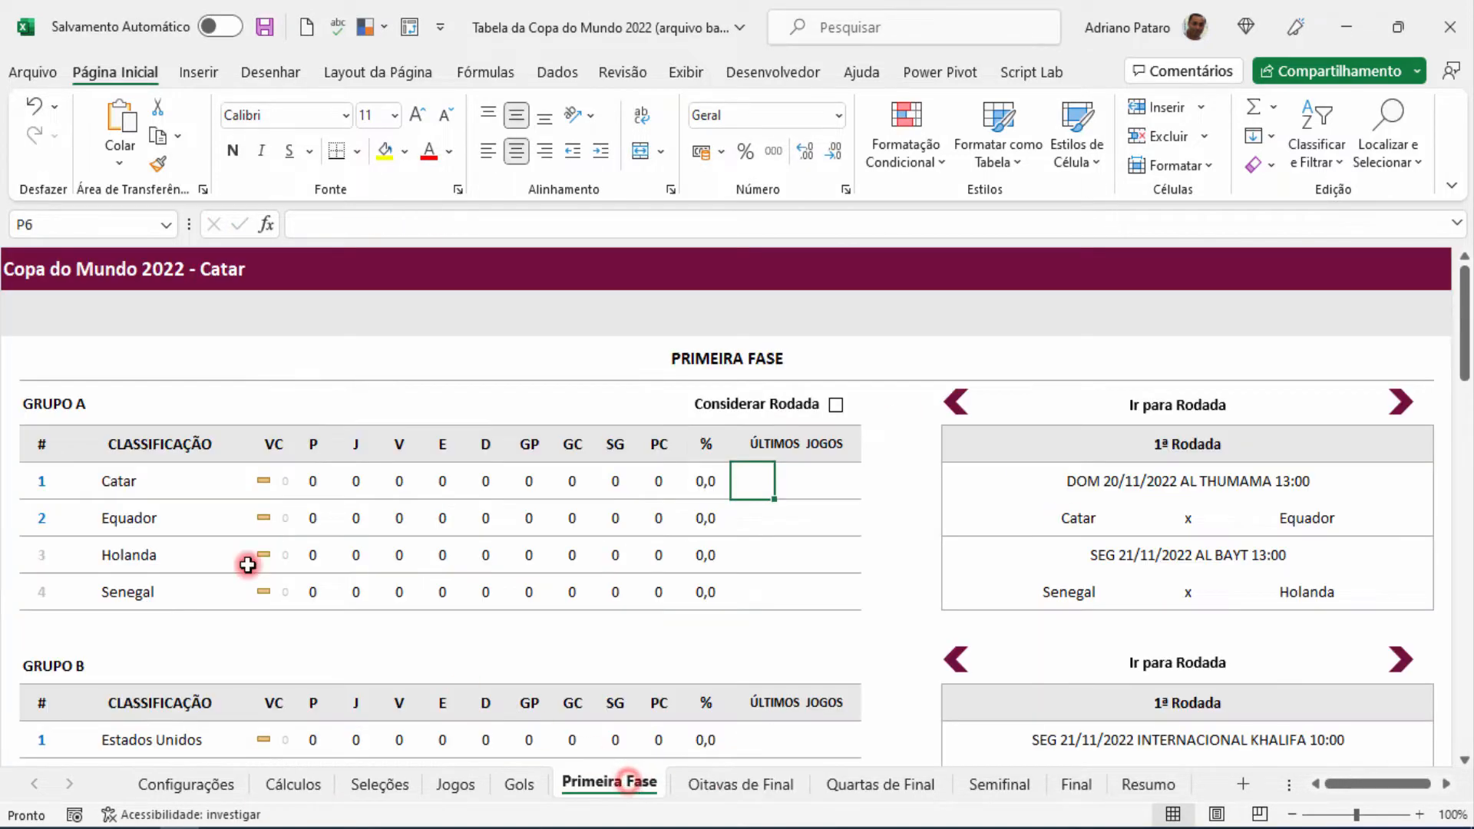
left_click(451, 787)
left_click(43, 478)
left_click(82, 482)
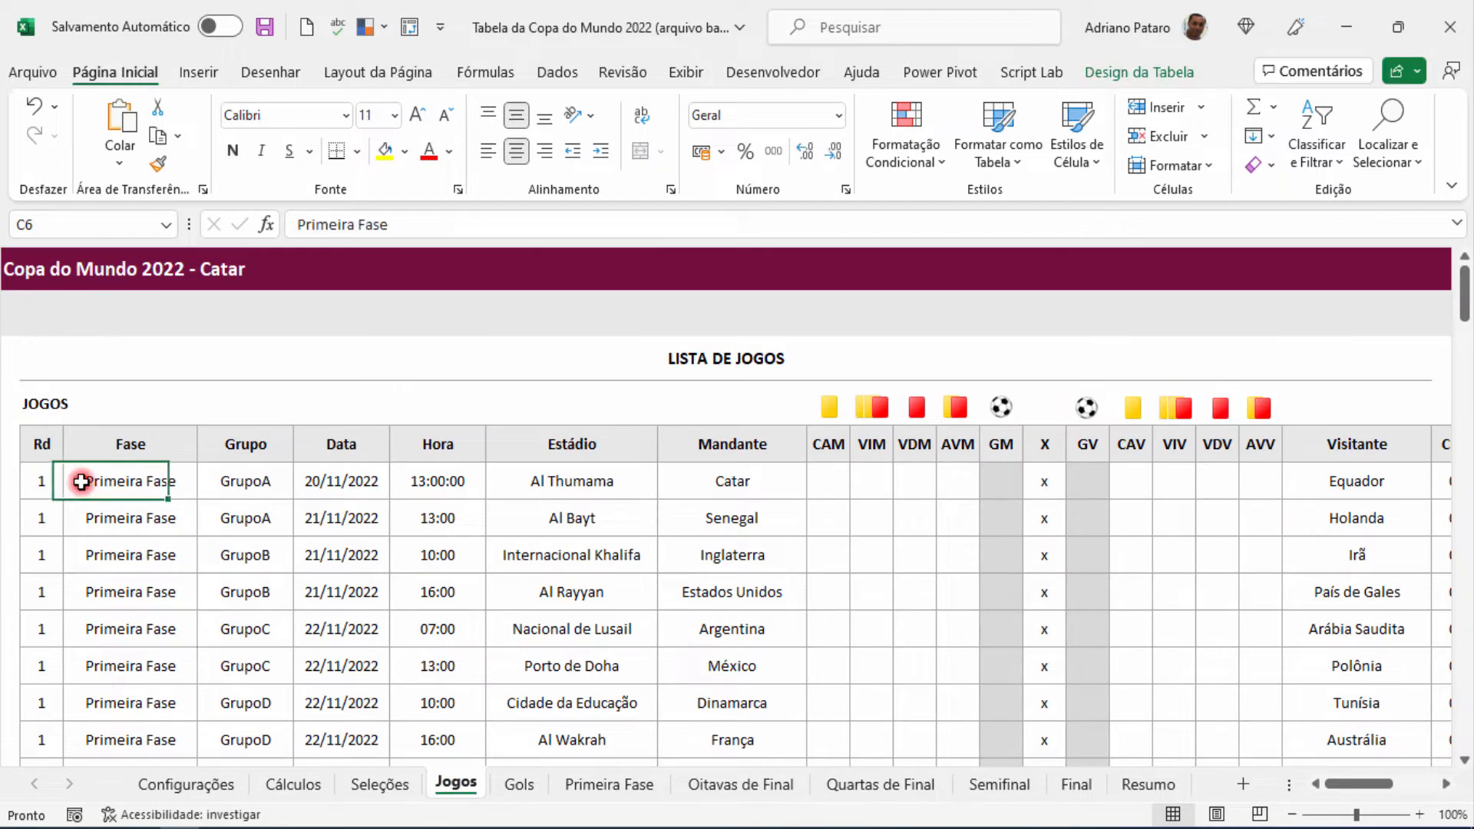
left_click(224, 478)
left_click(319, 480)
left_click(431, 481)
left_click(593, 486)
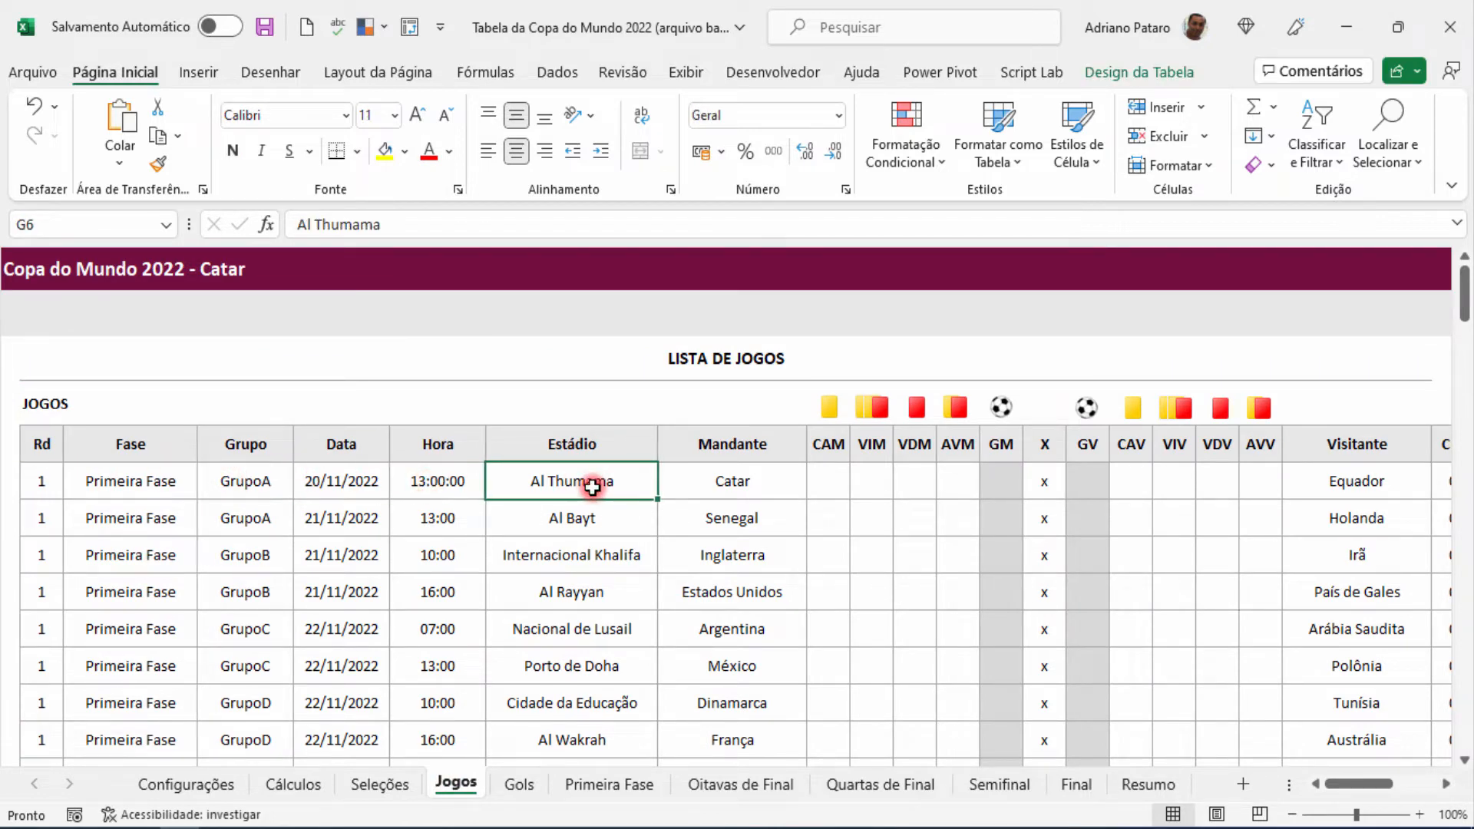
Reopen the arguments of the DESLOC formula in Cálculos cell BB4 and set the column offset to 0.
left_click(295, 783)
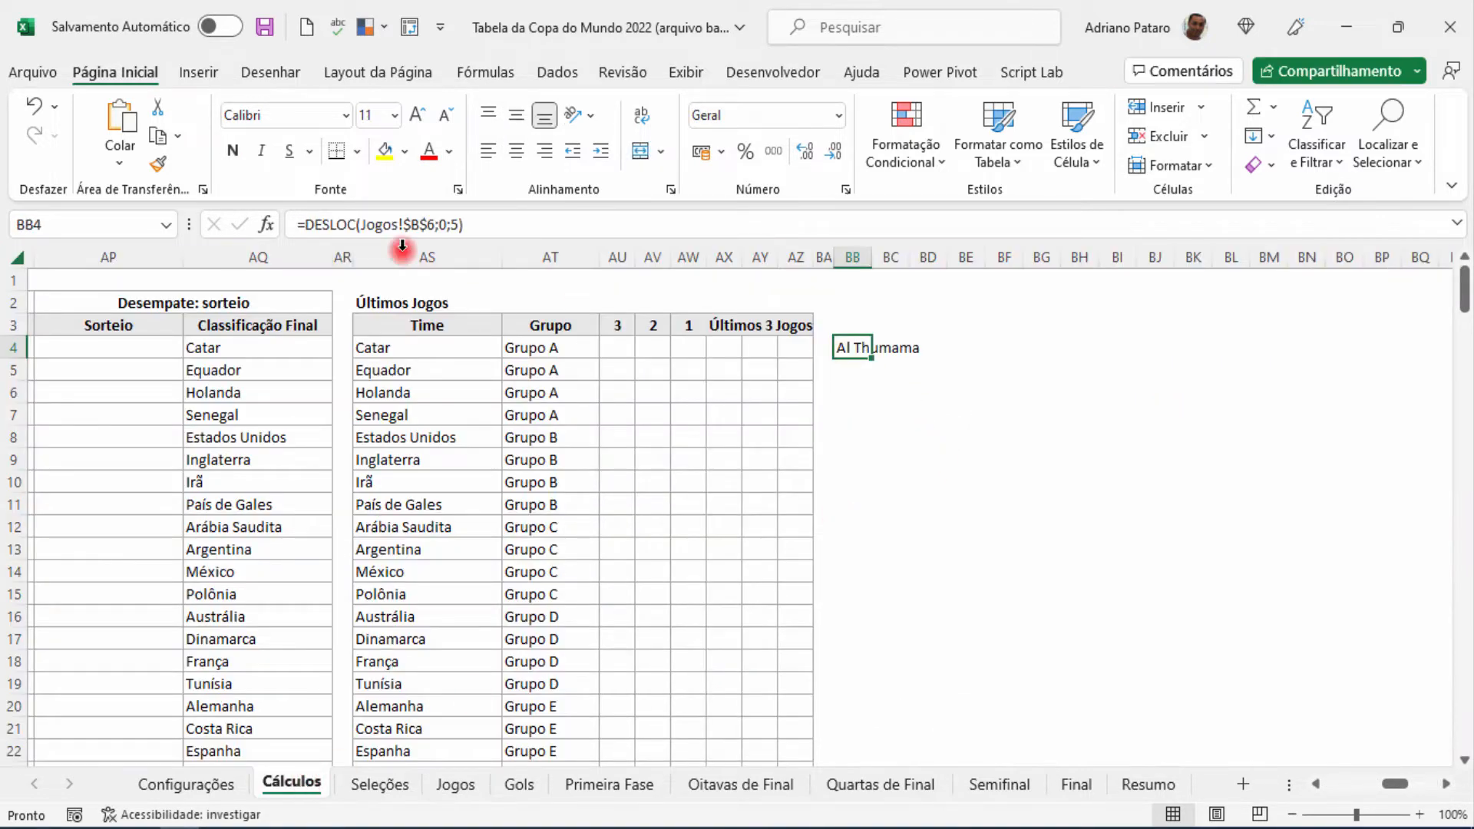
left_click(265, 224)
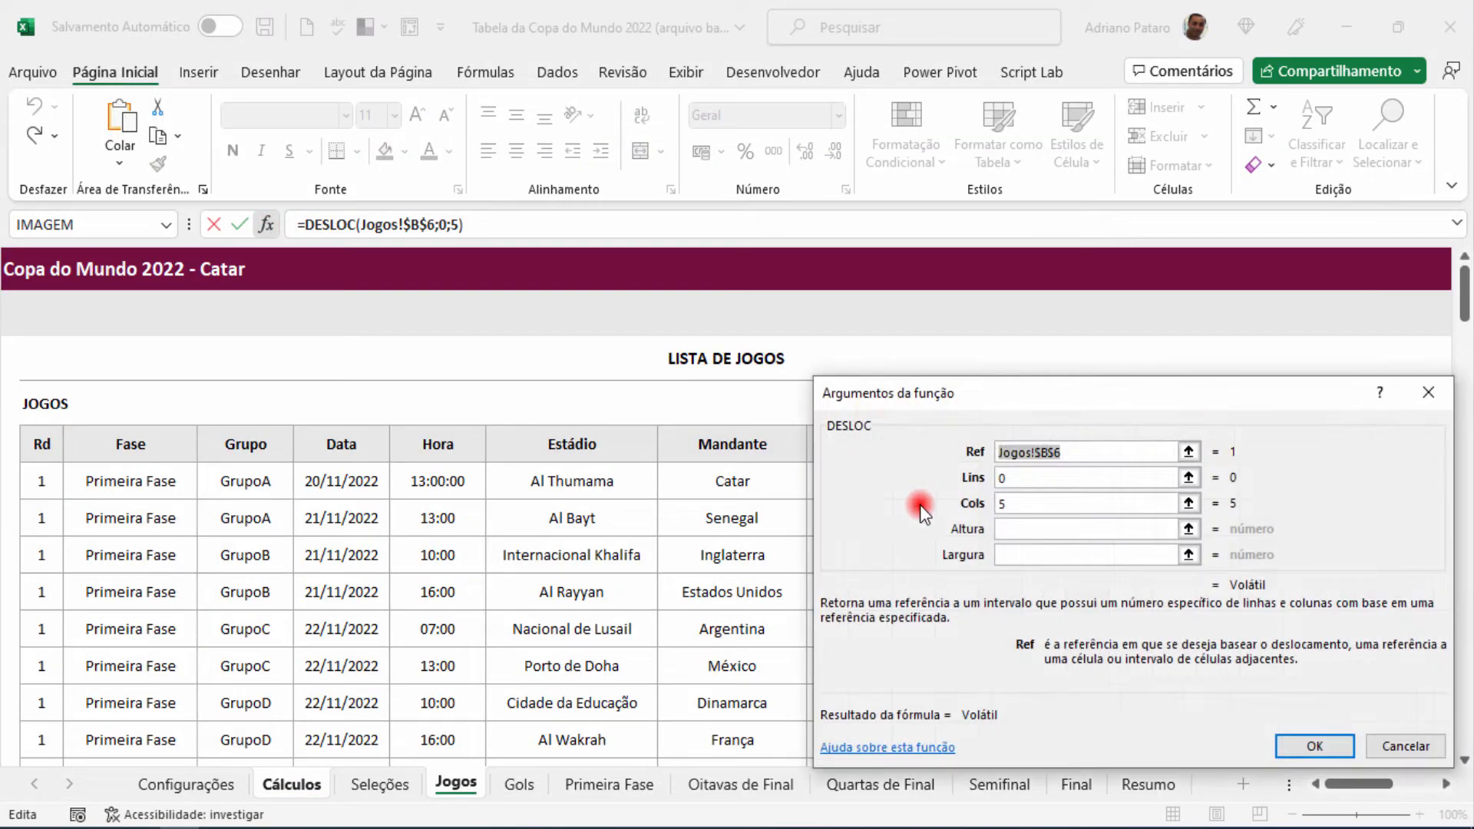
left_click(1031, 505)
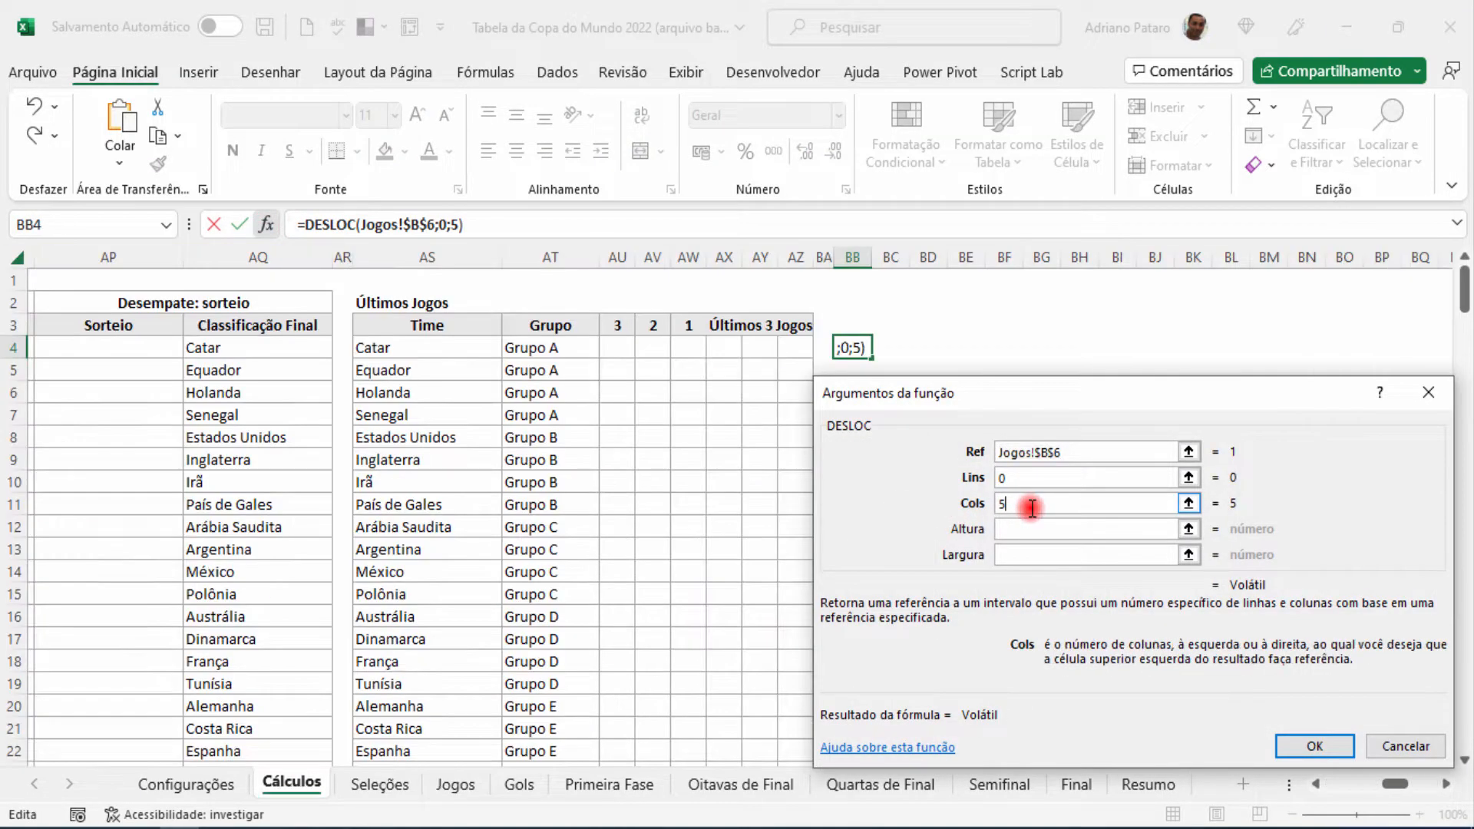
key("BackSpace")
type("0")
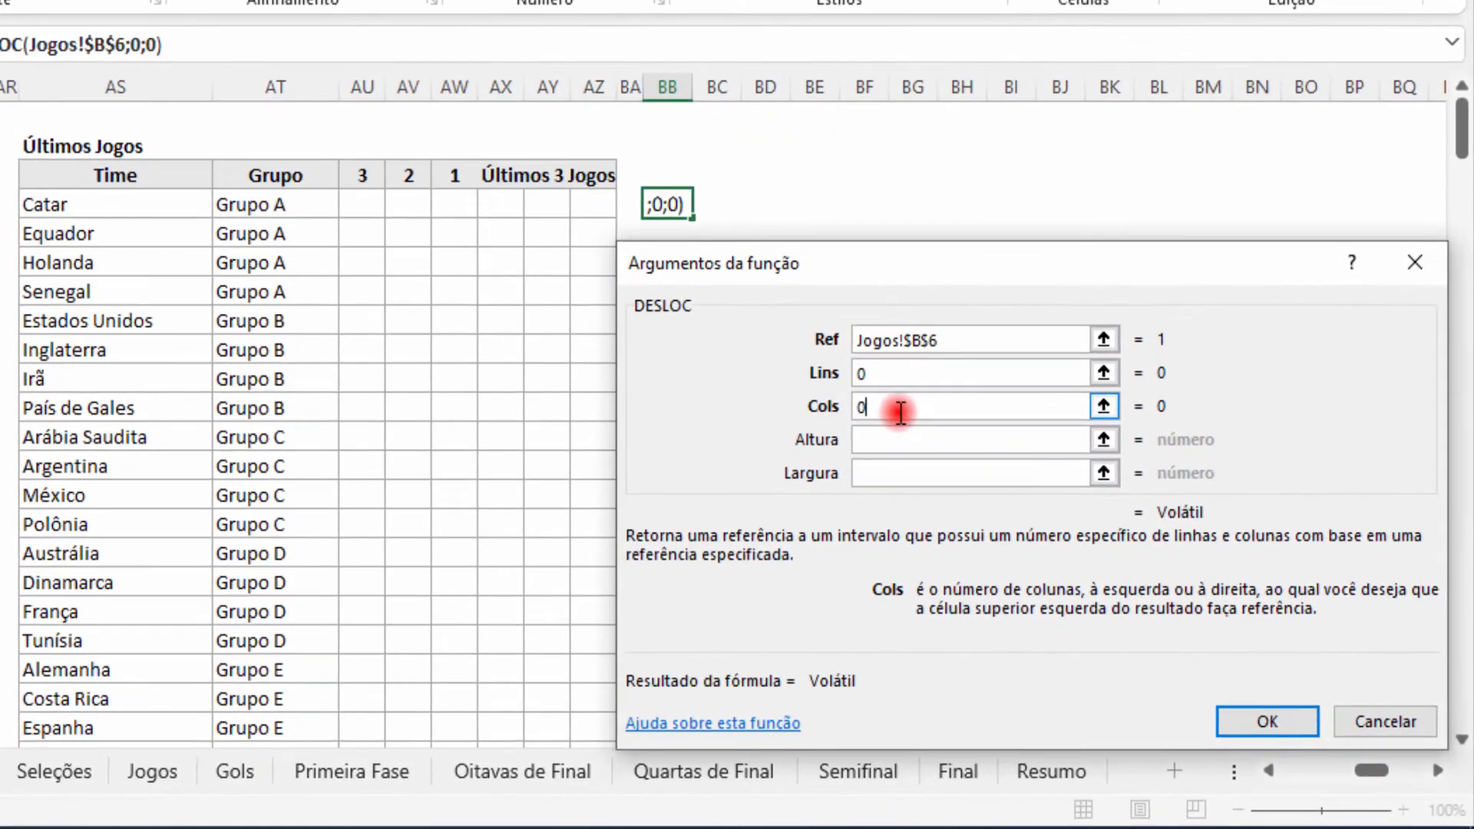
Set the DESLOC height to 48 rows and the width to 24 columns, and enter the formula.
left_click(896, 439)
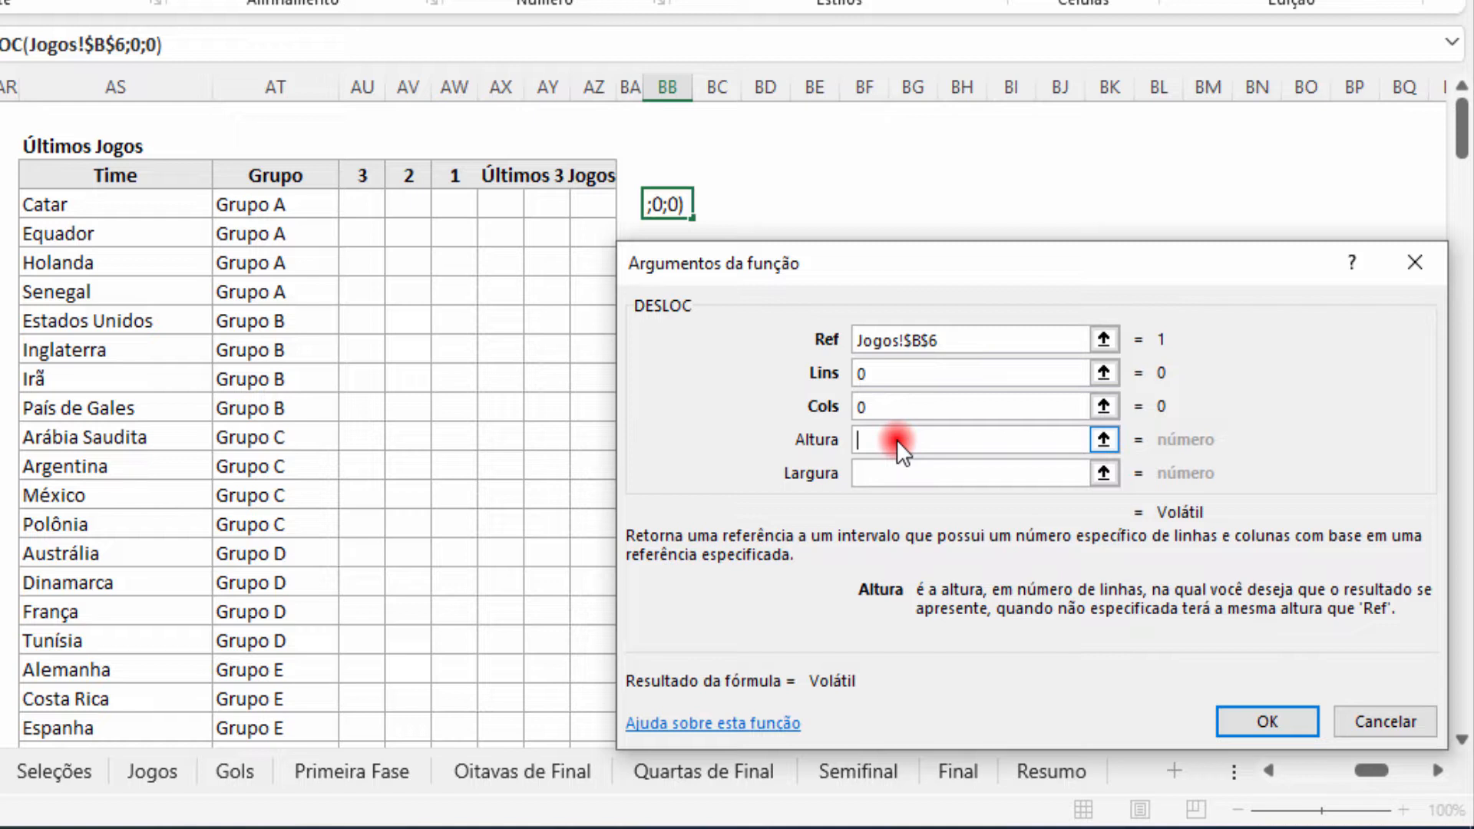
type("48")
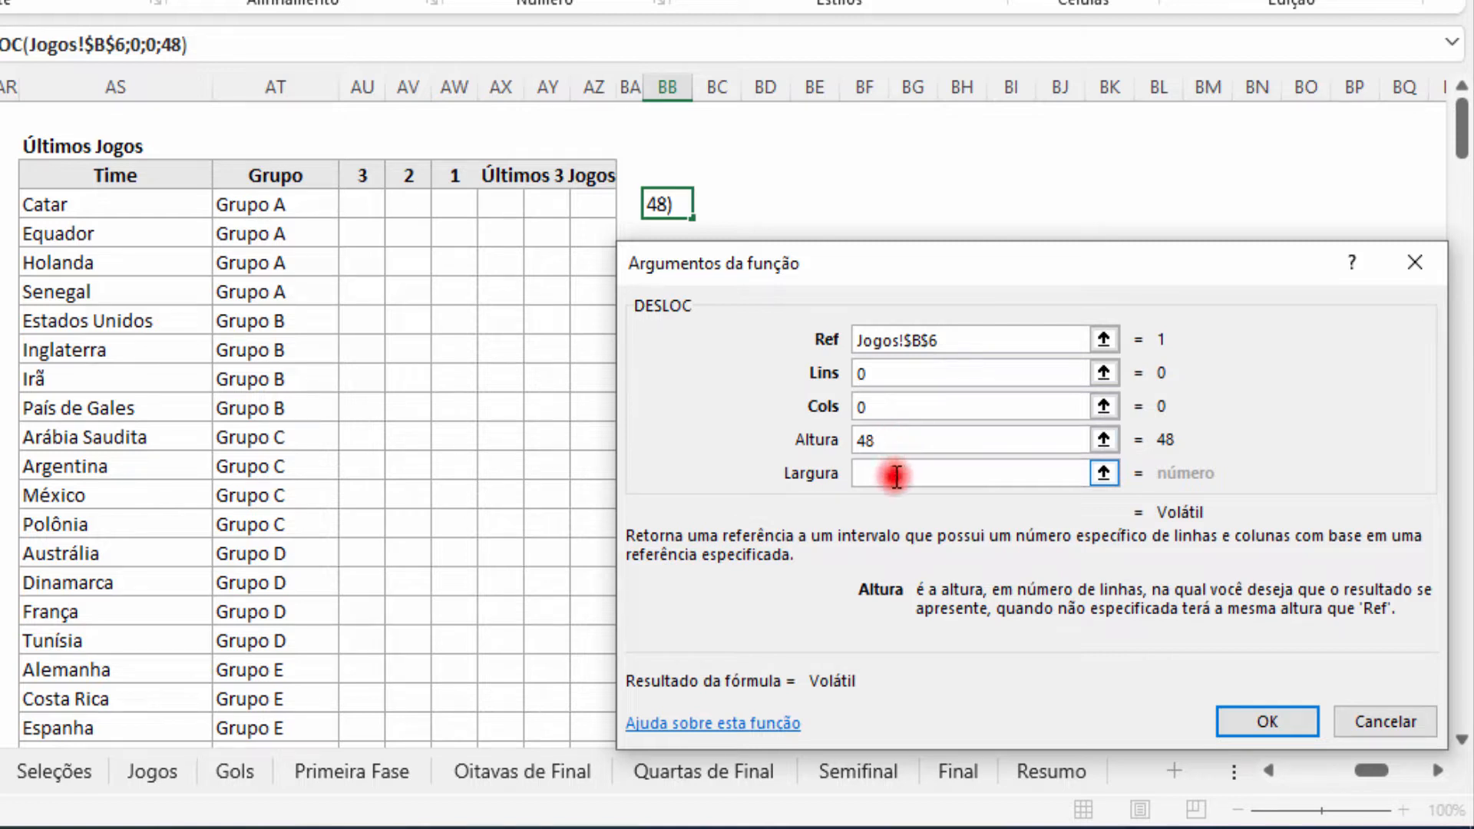
left_click(894, 474)
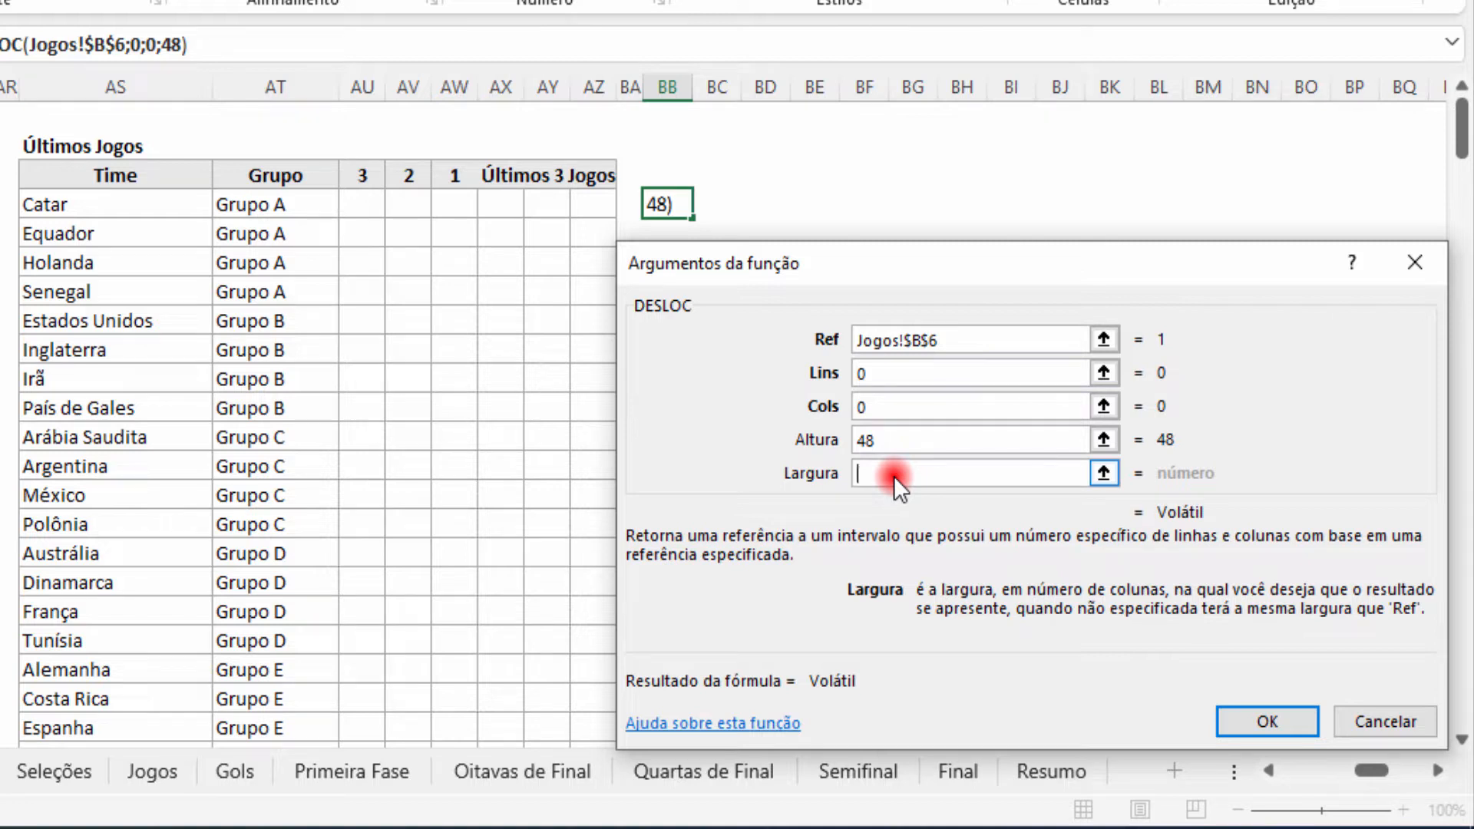
type("24")
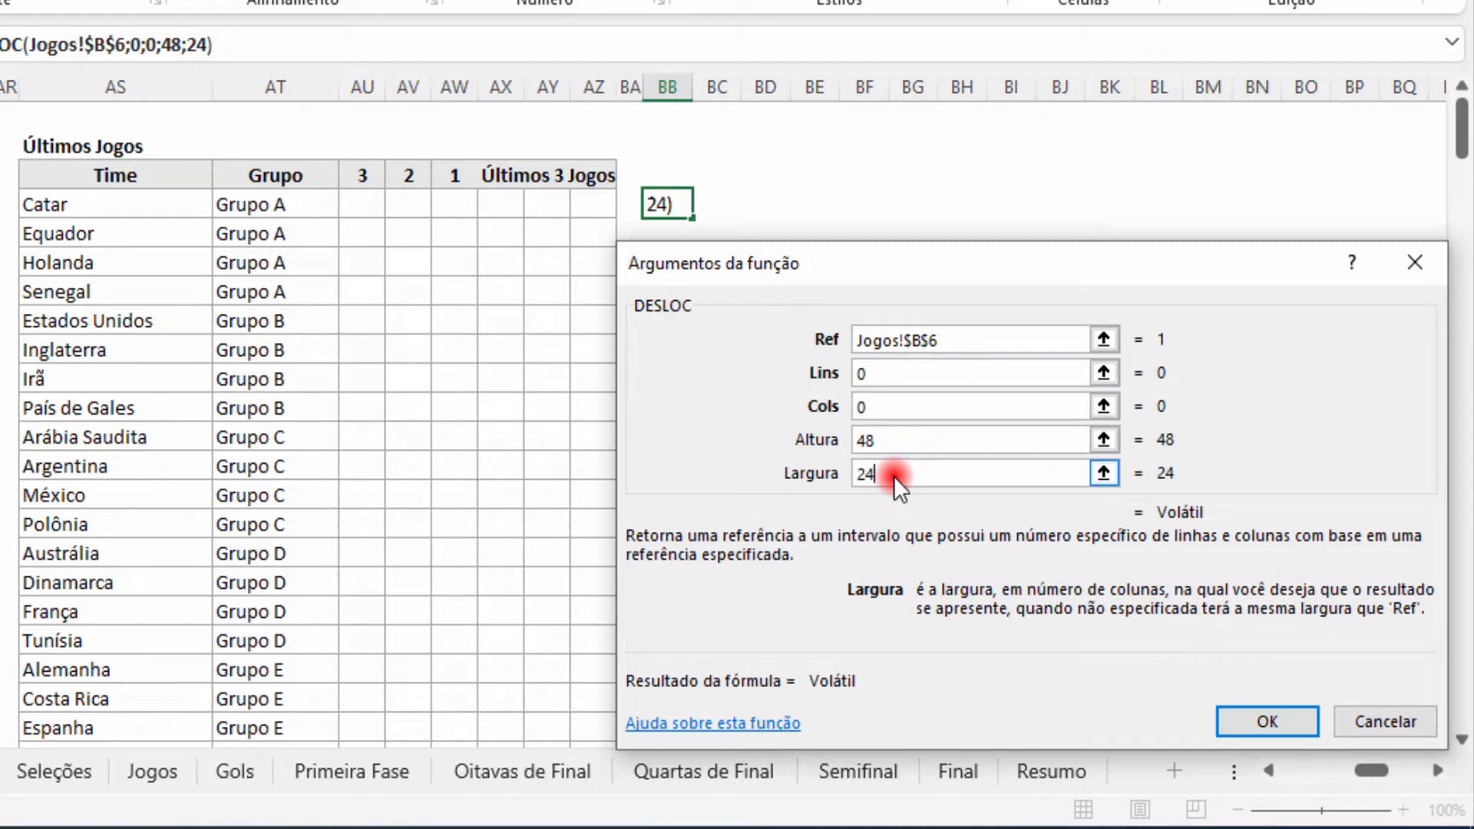
left_click(1277, 724)
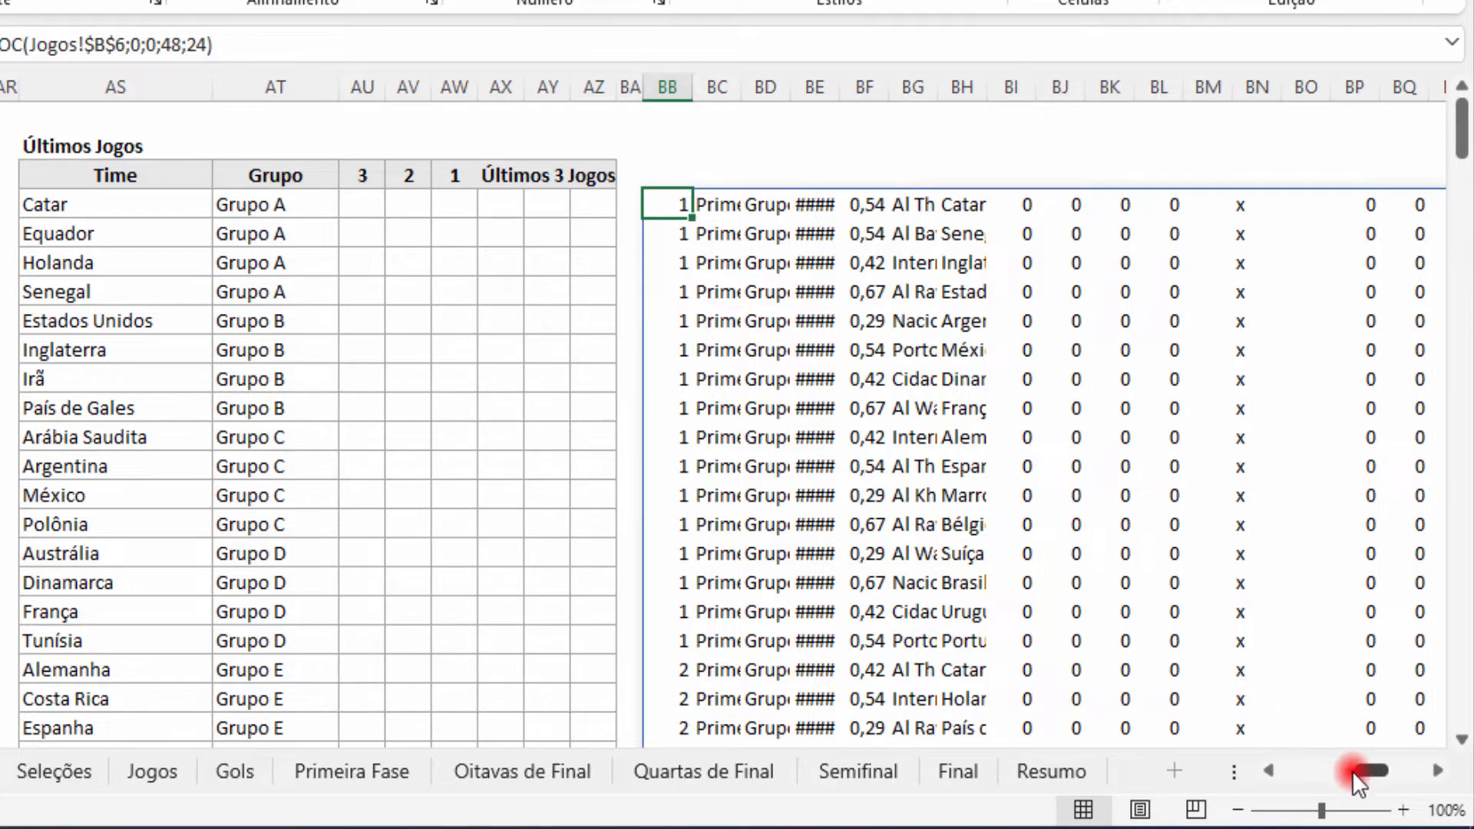
Replace the fixed Altura argument of BB4's DESLOC formula with a nested SE function.
mouse_move(1369, 766)
left_mouse_down()
mouse_move(1387, 768)
mouse_move(1370, 766)
left_mouse_up()
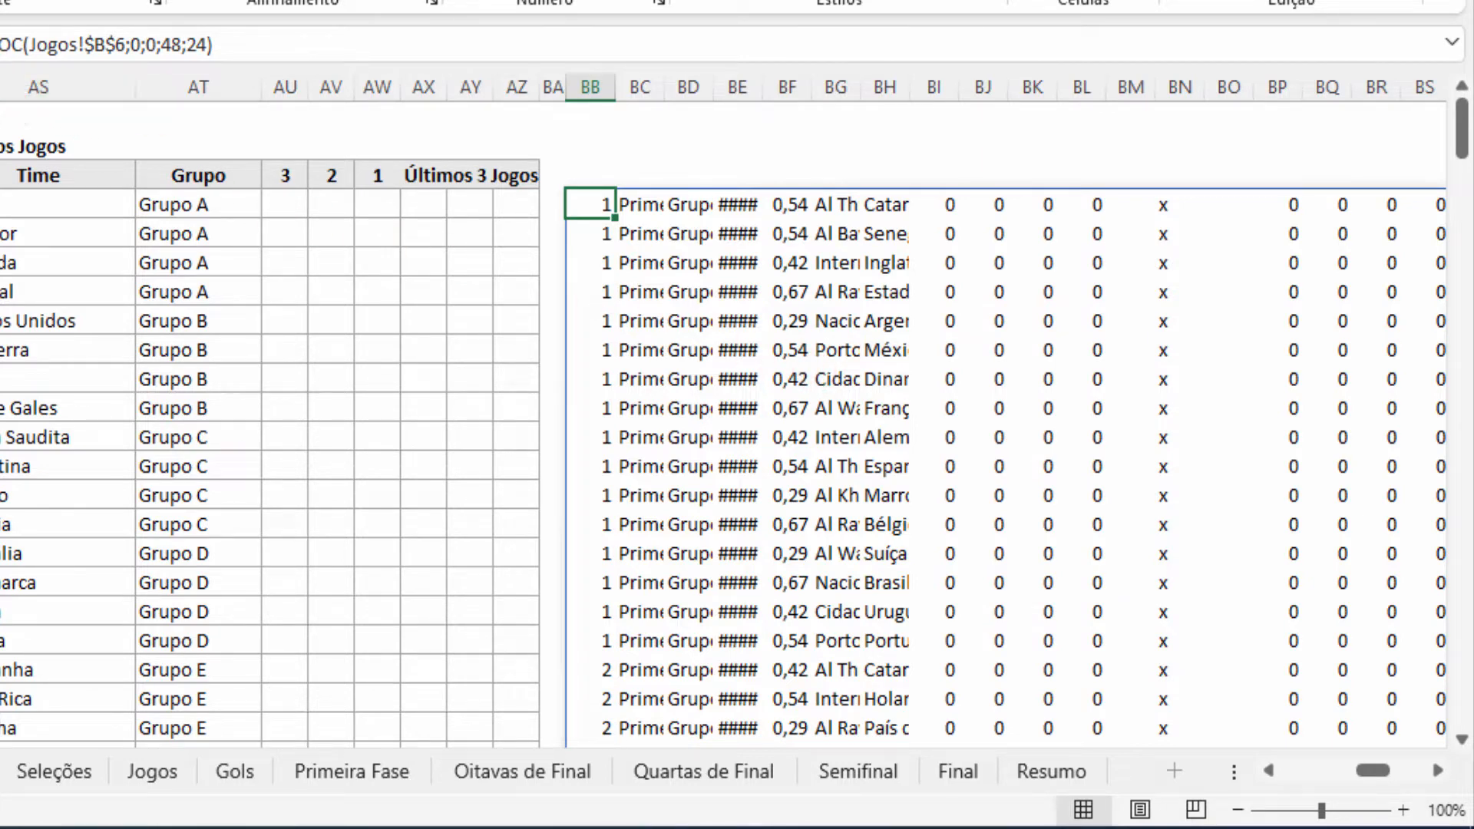
left_click(0, 44)
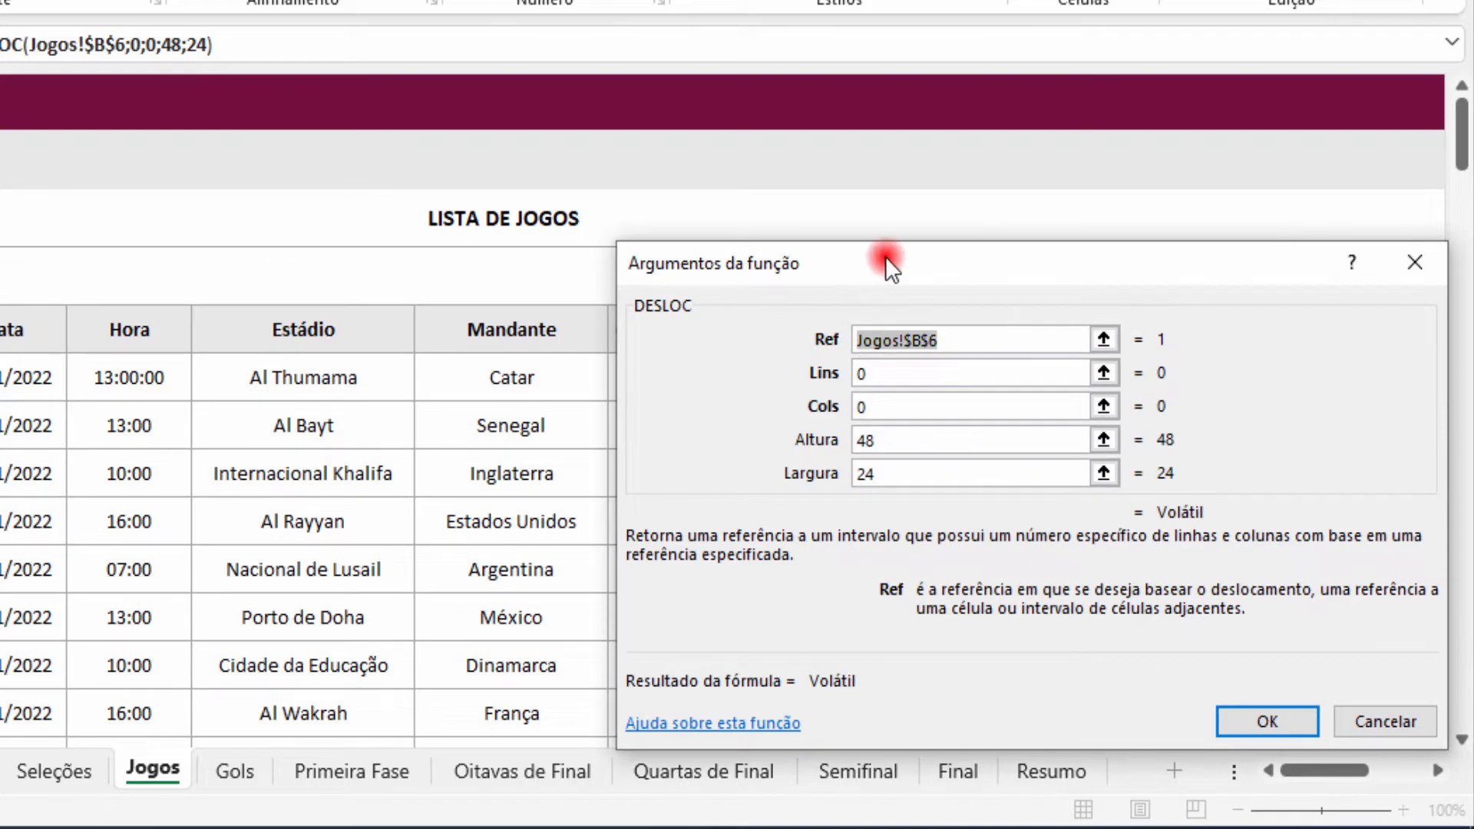
left_click_drag(879, 259, 447, 261)
left_click(470, 442)
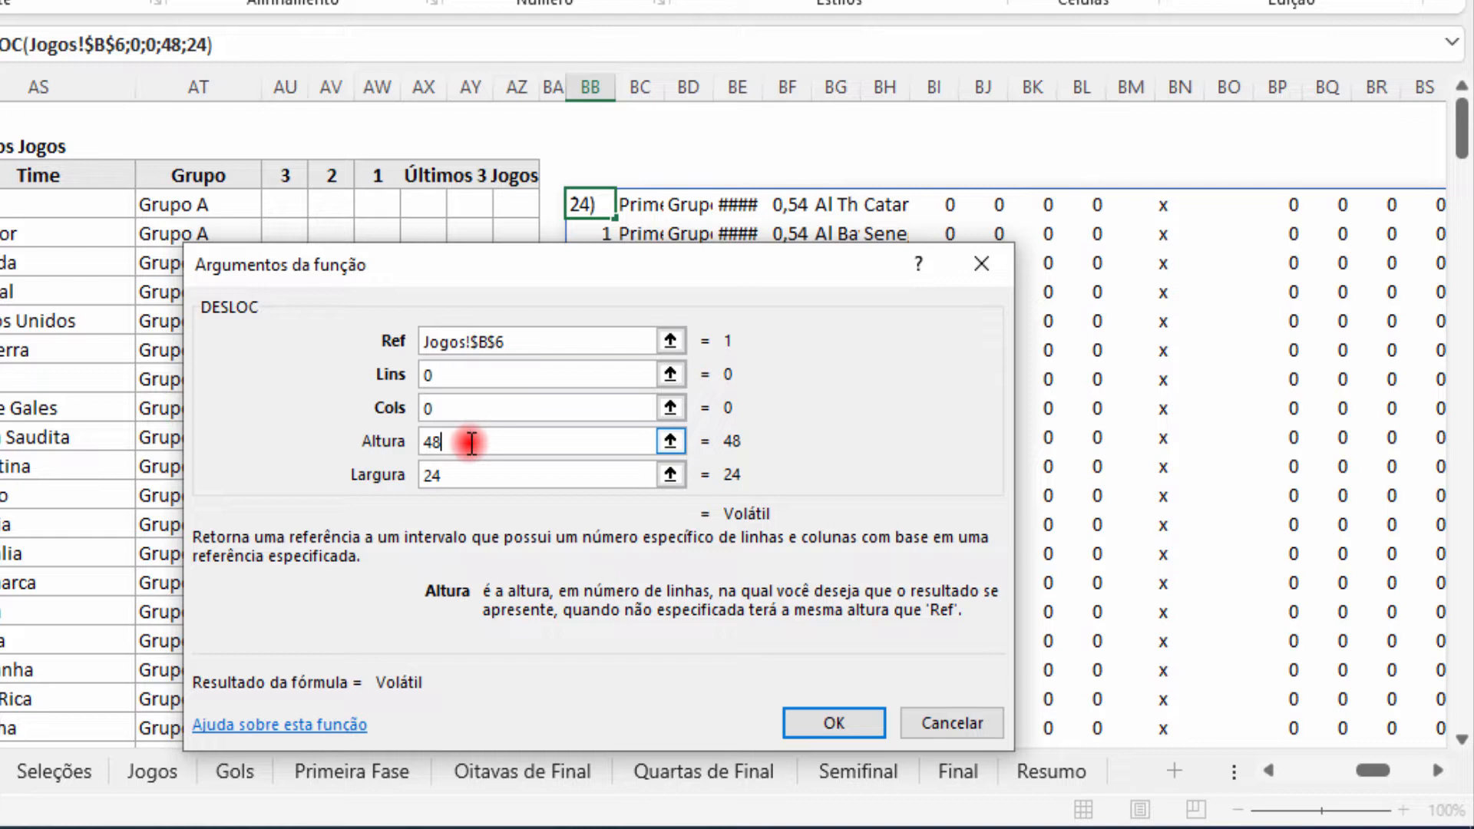
key("BackSpace")
key("BackSpace")
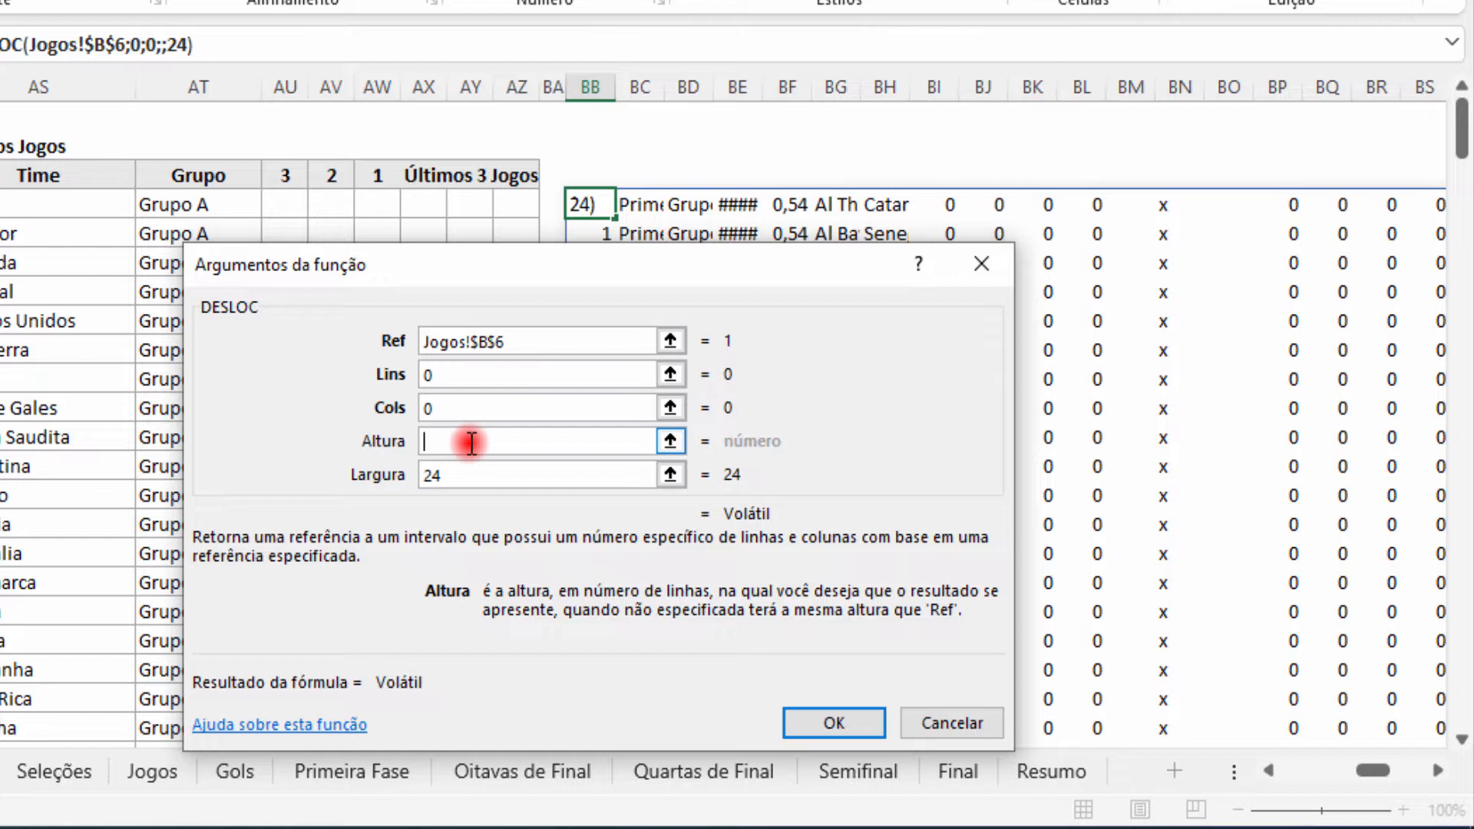
type("SE()")
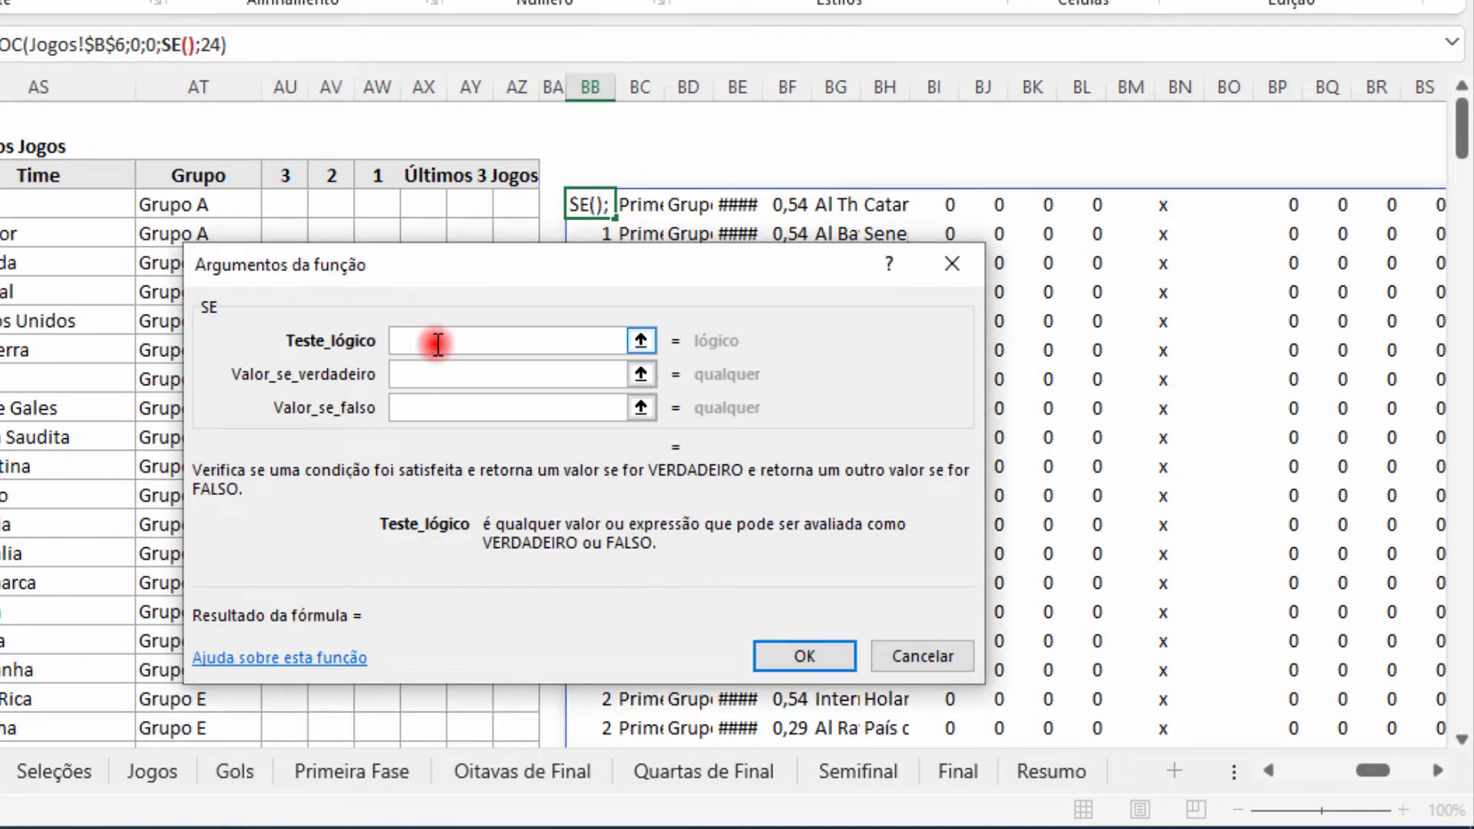
Set the logical test of the nested SE function to cons_rodada=verdadeiro.
type("cons")
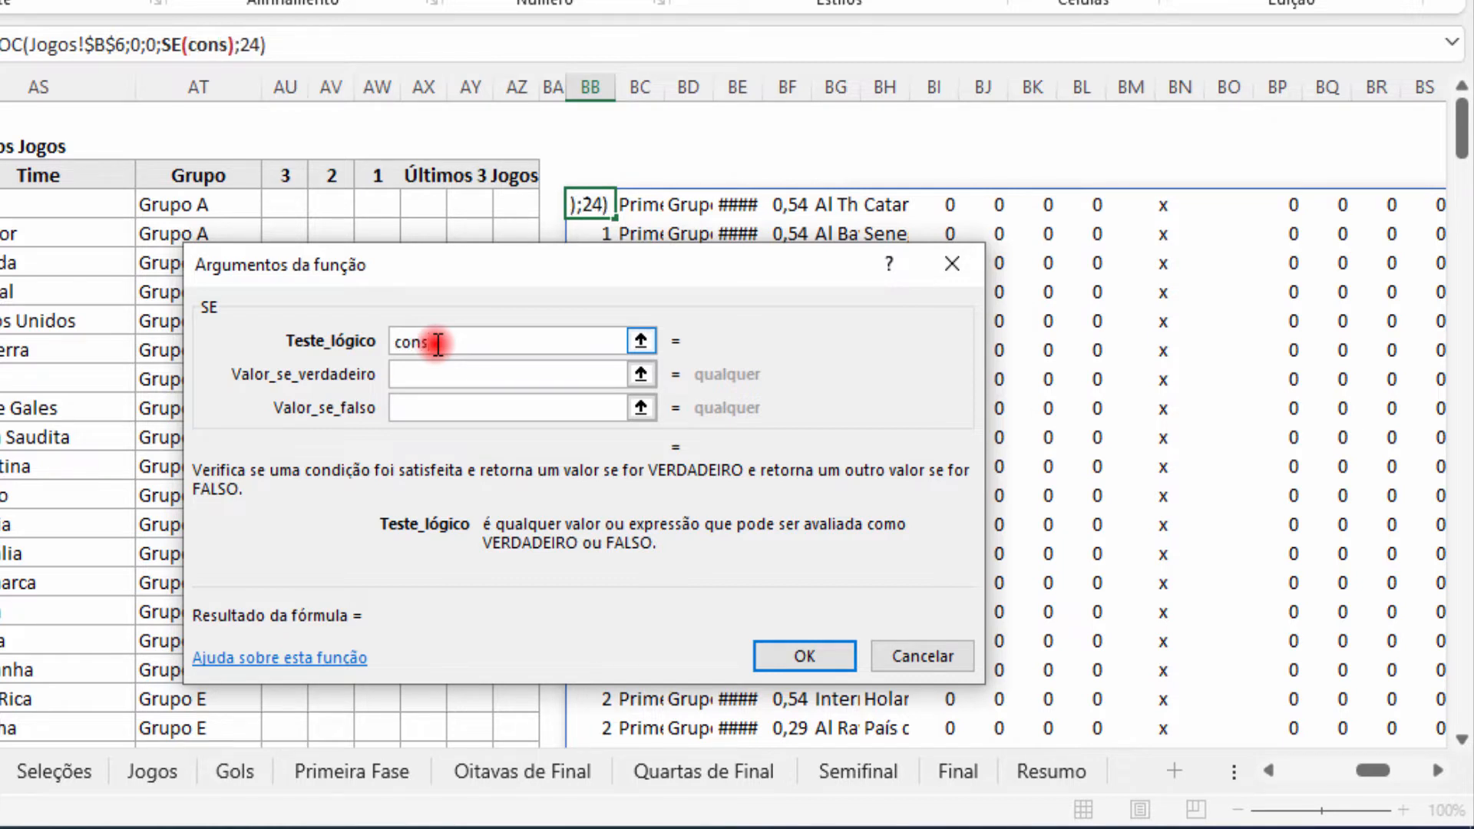
type("_rodad")
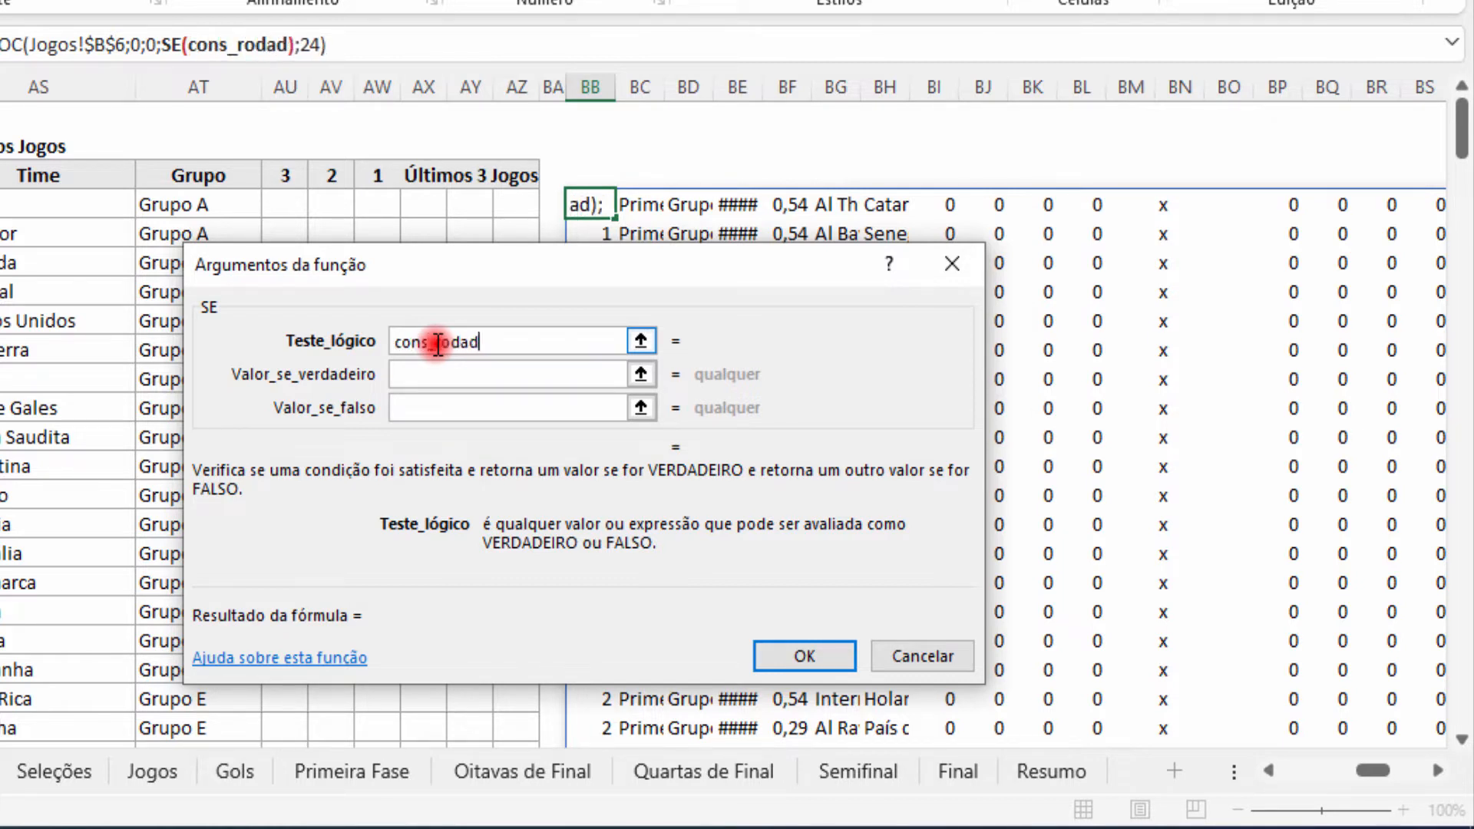
type("a=verdadeiro")
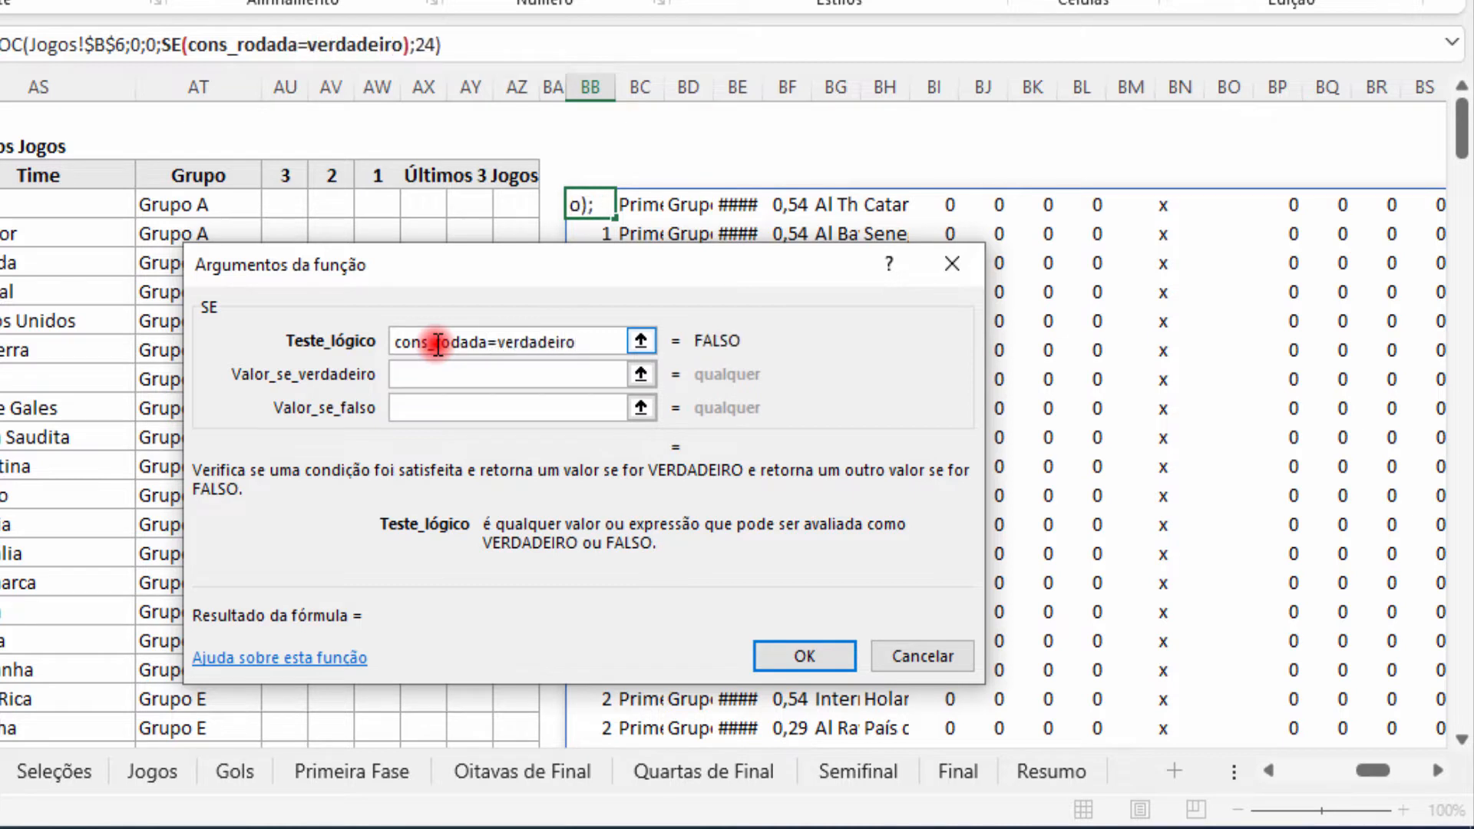
left_click(521, 375)
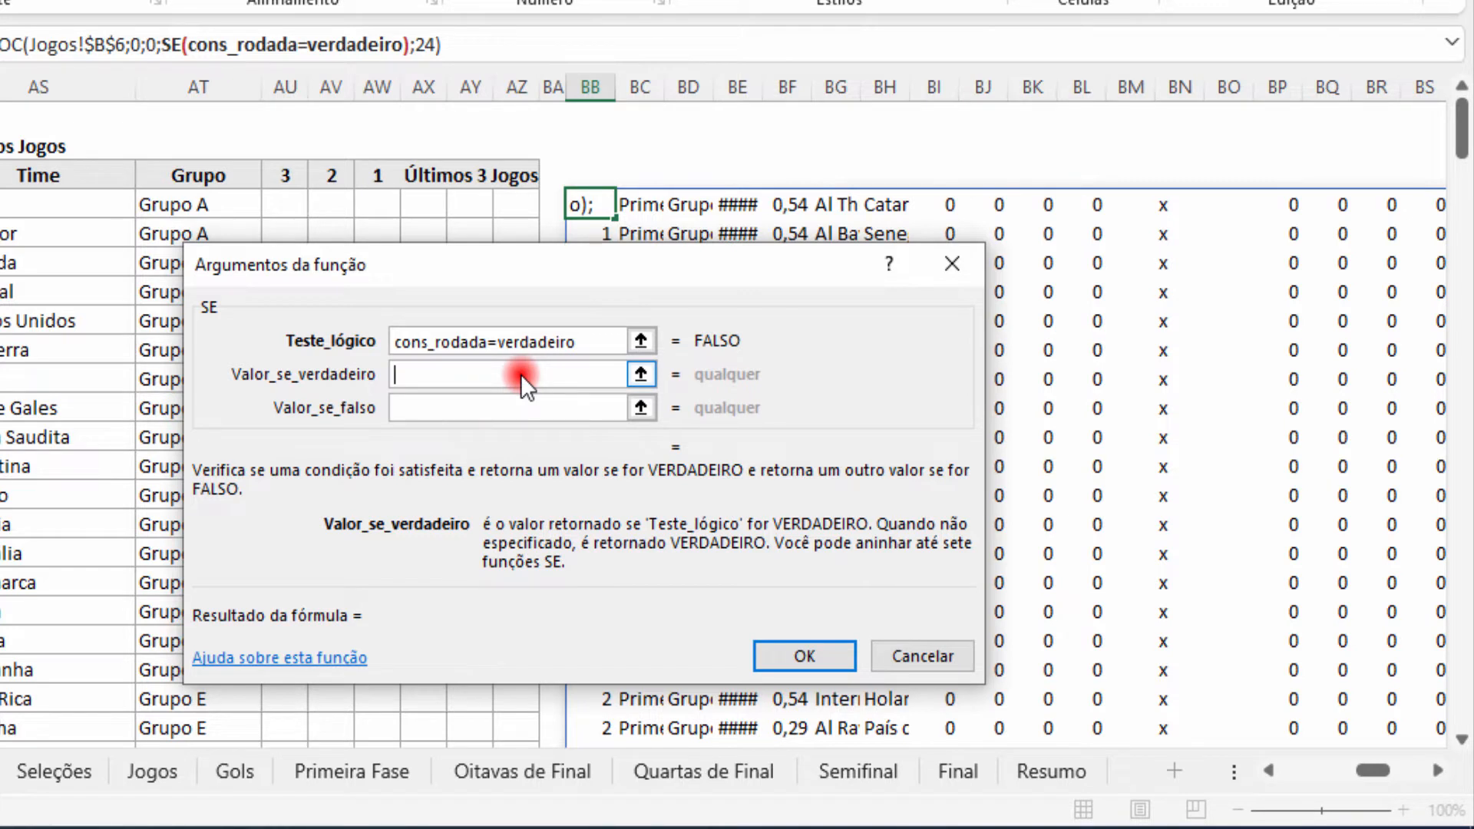
Set the nested SE function to return rd_selecionada if true and total_rodadas if false, and enter the BB4 formula.
type("rd")
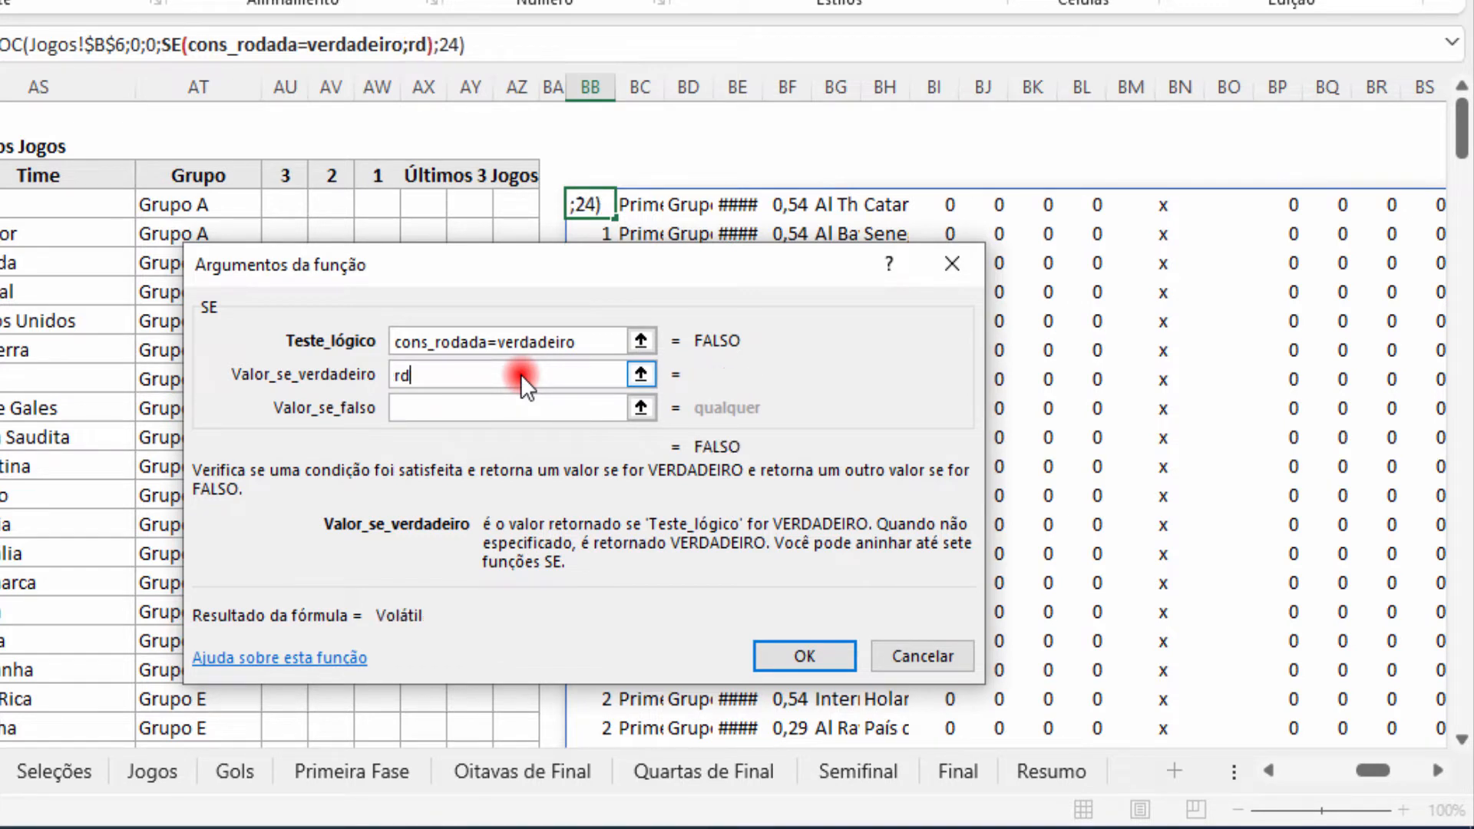
type("_selecionada")
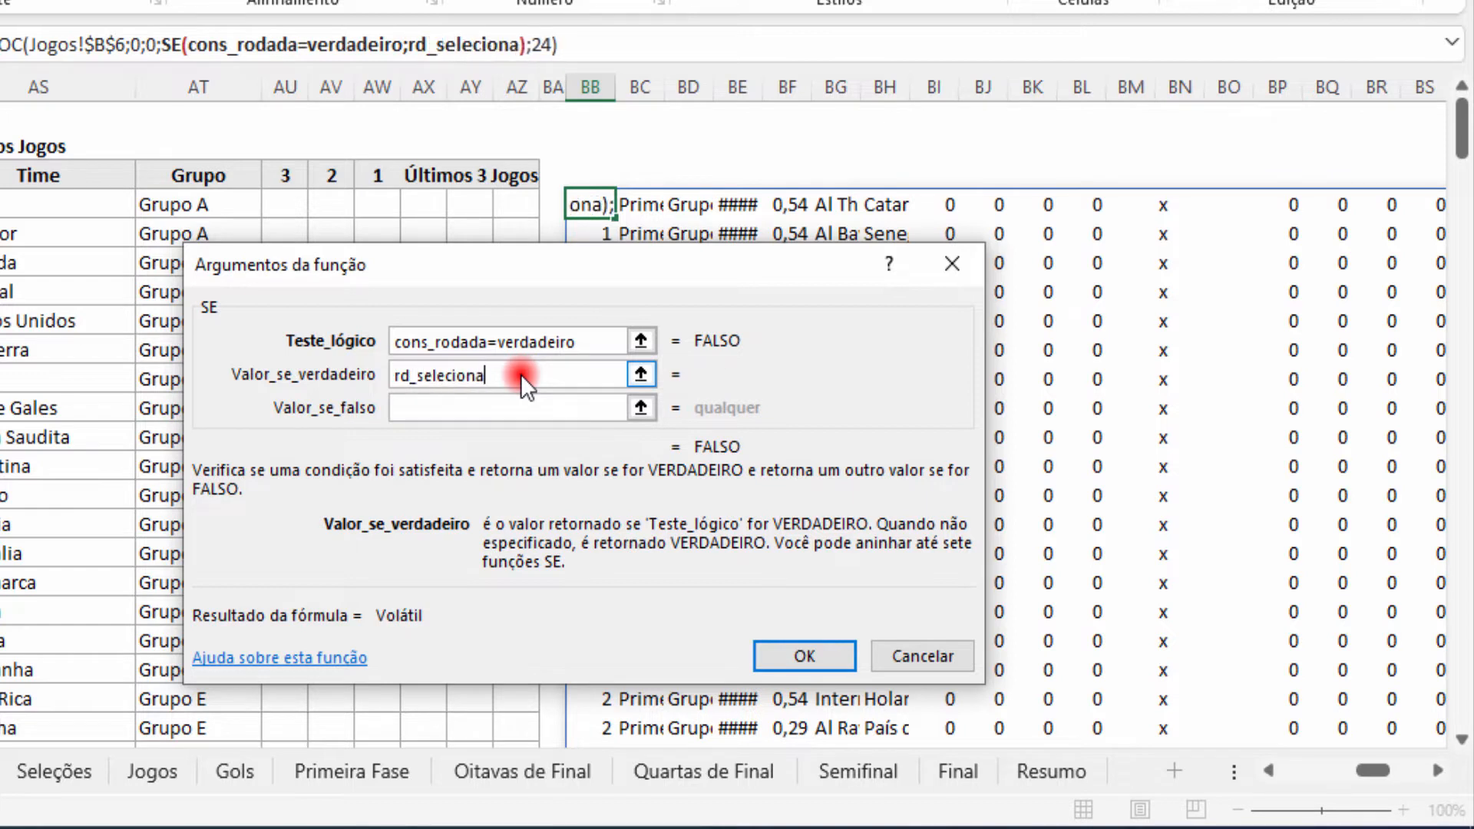
left_click(517, 414)
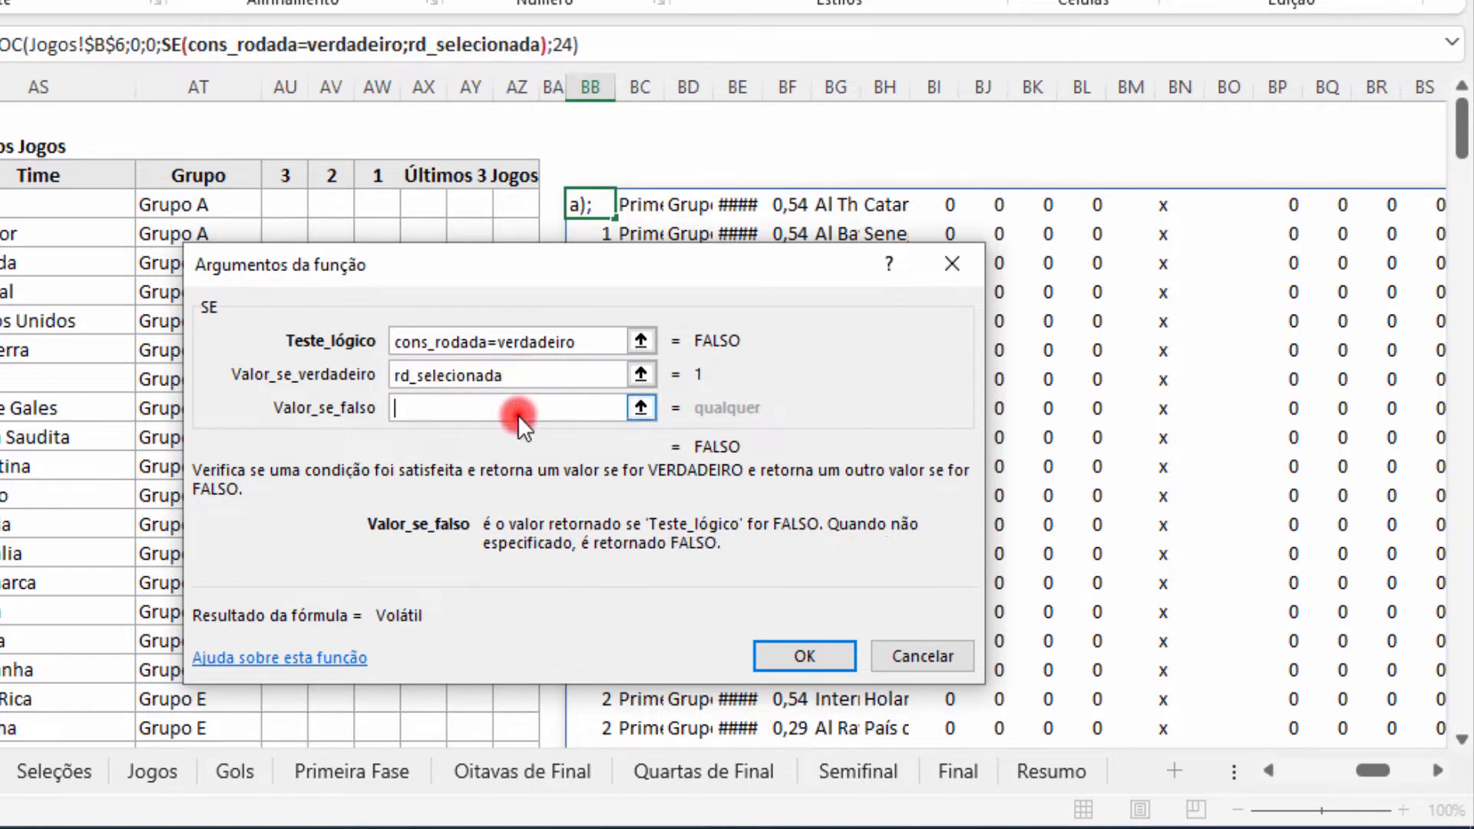
type("total_")
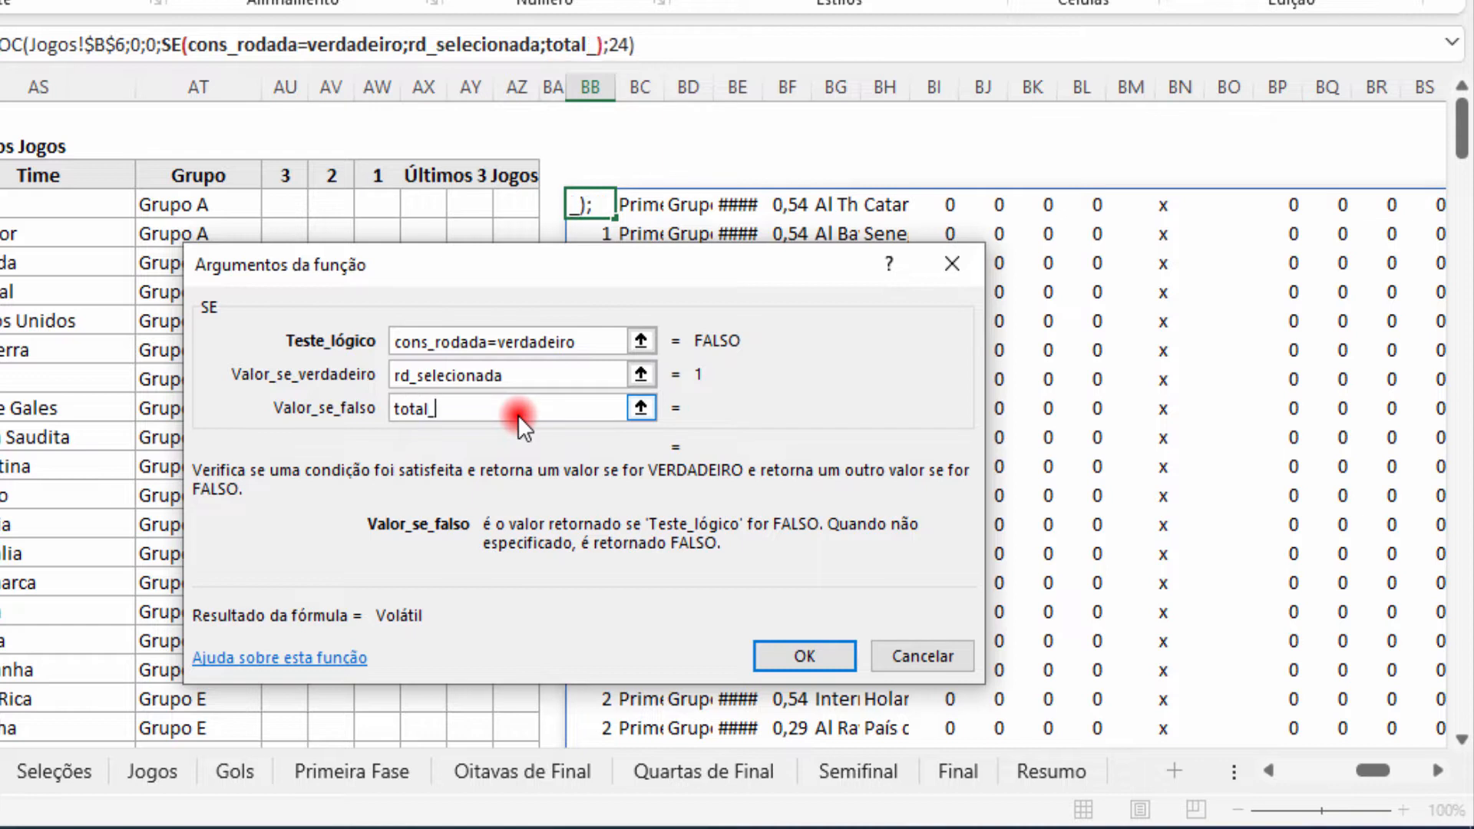
type("rodadas")
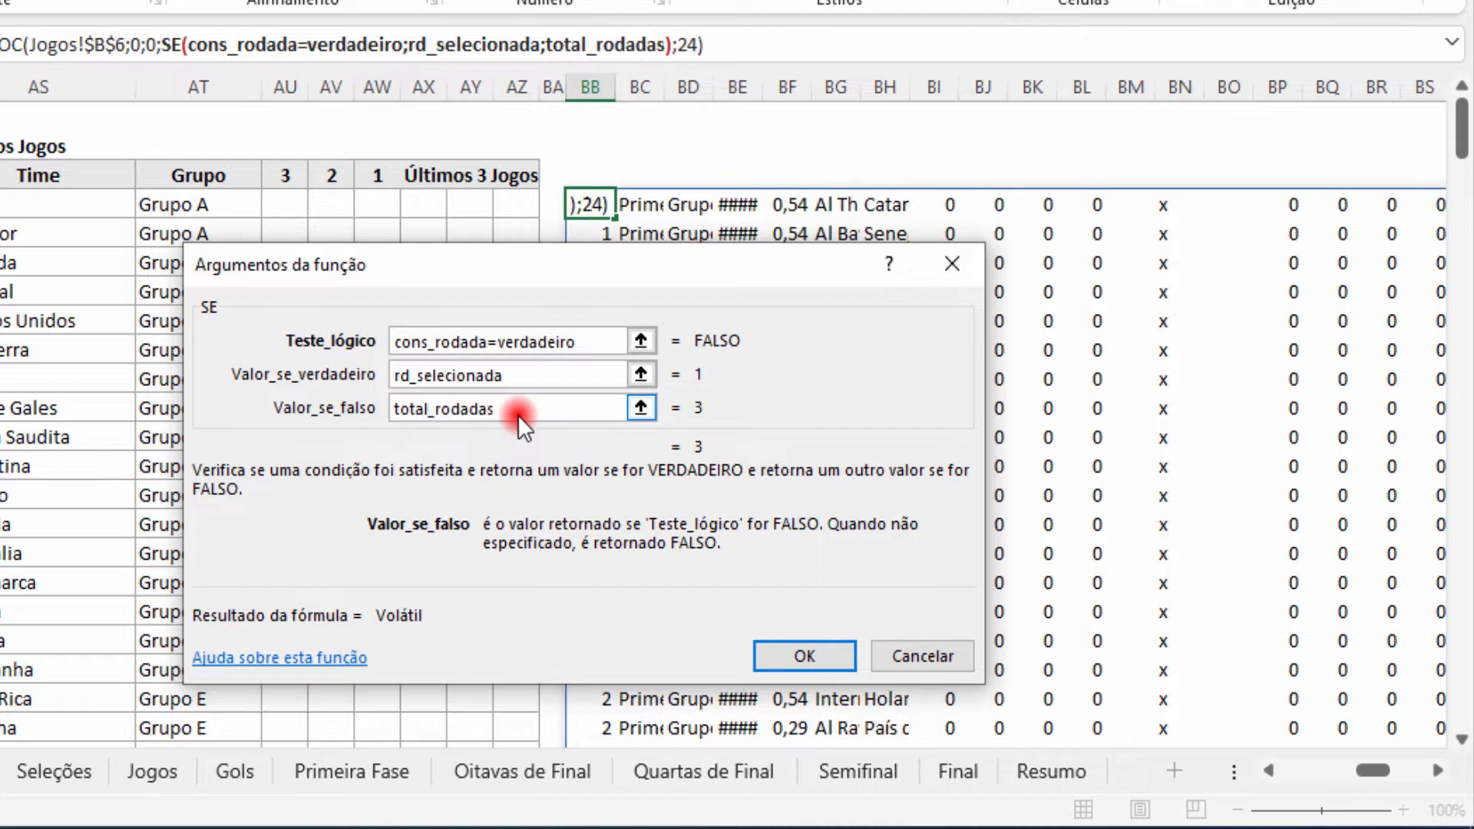
left_click(579, 340)
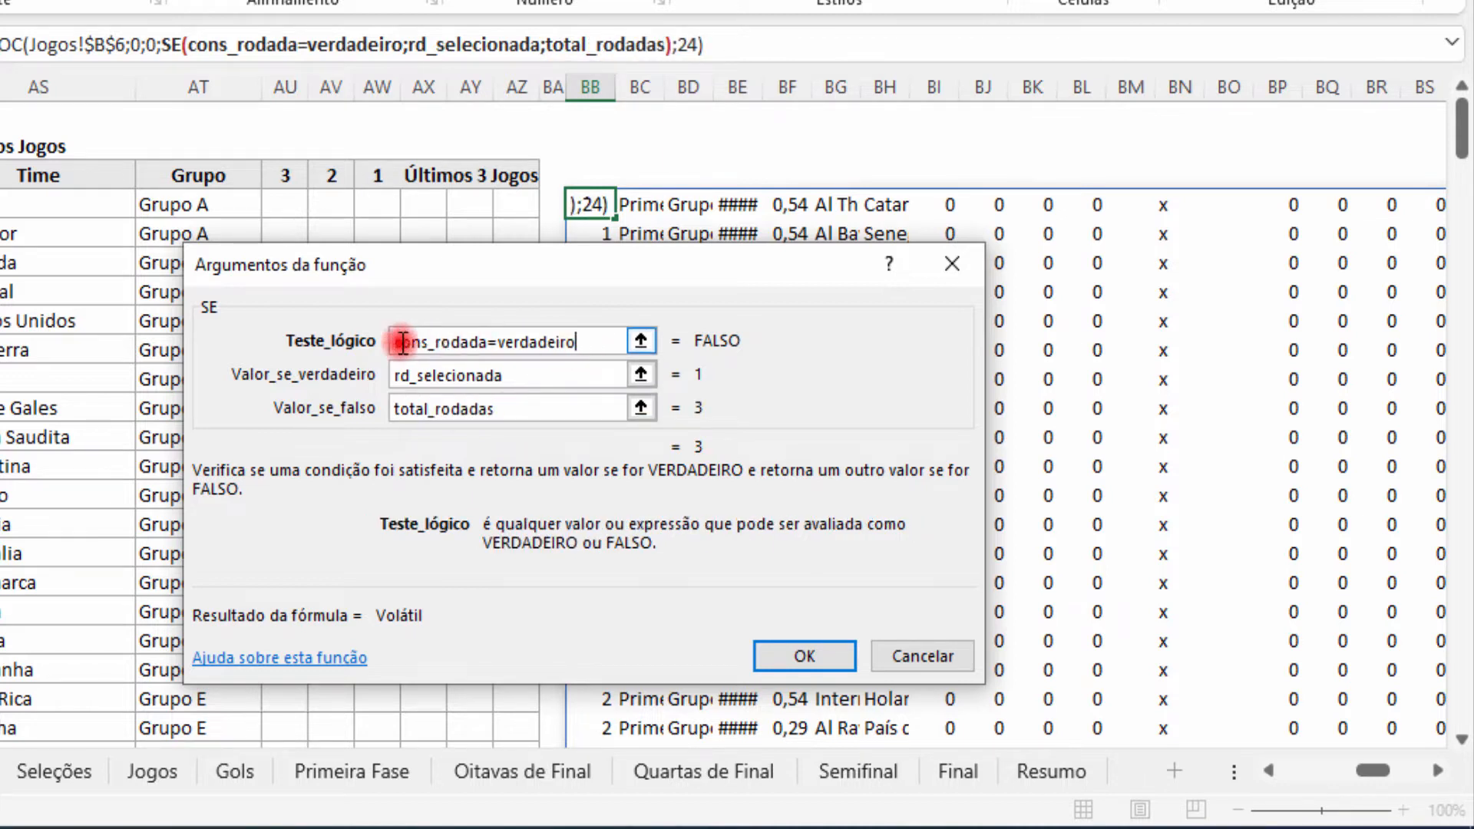
left_click(506, 411)
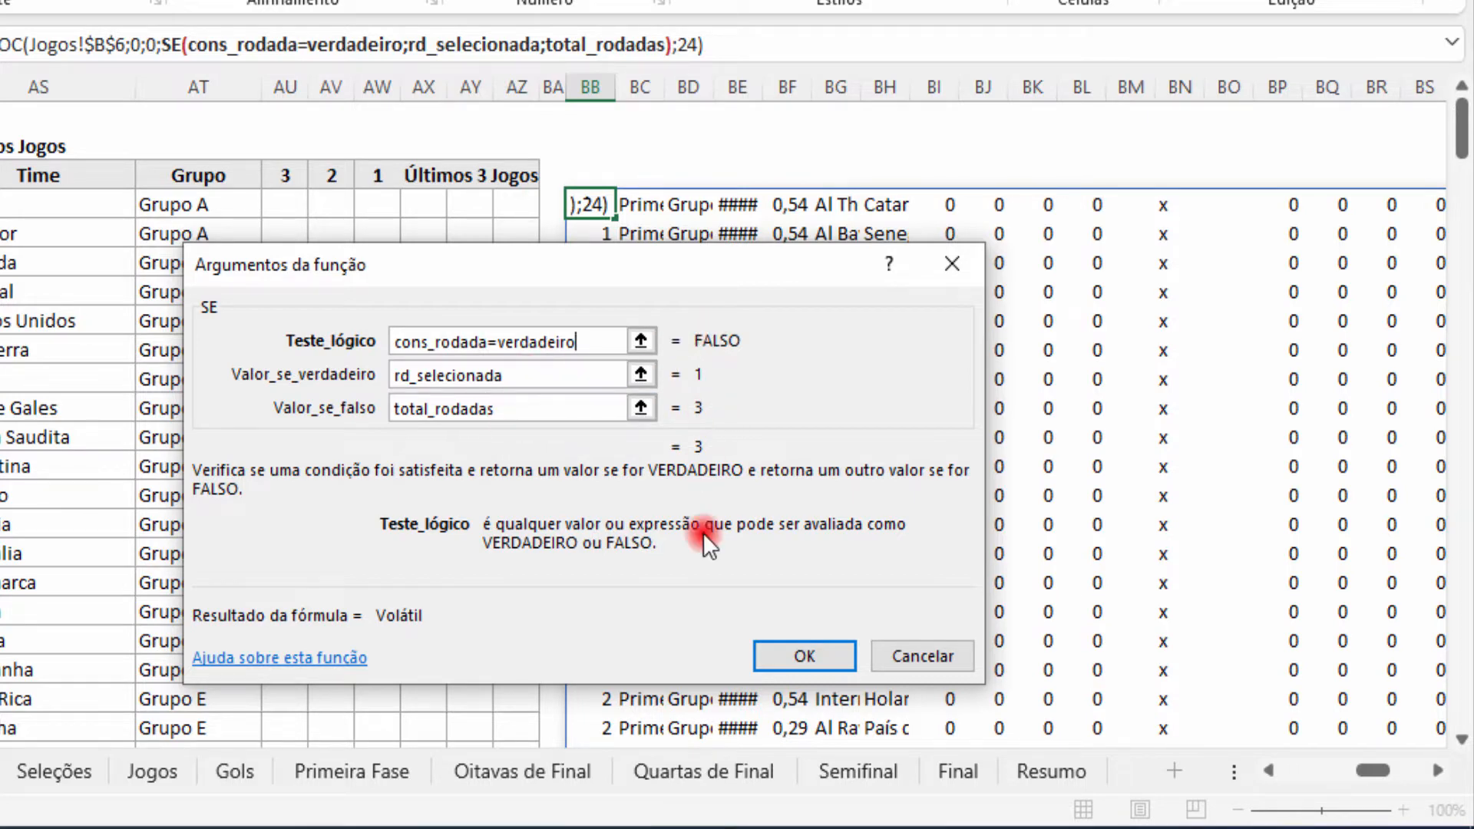
left_click(806, 656)
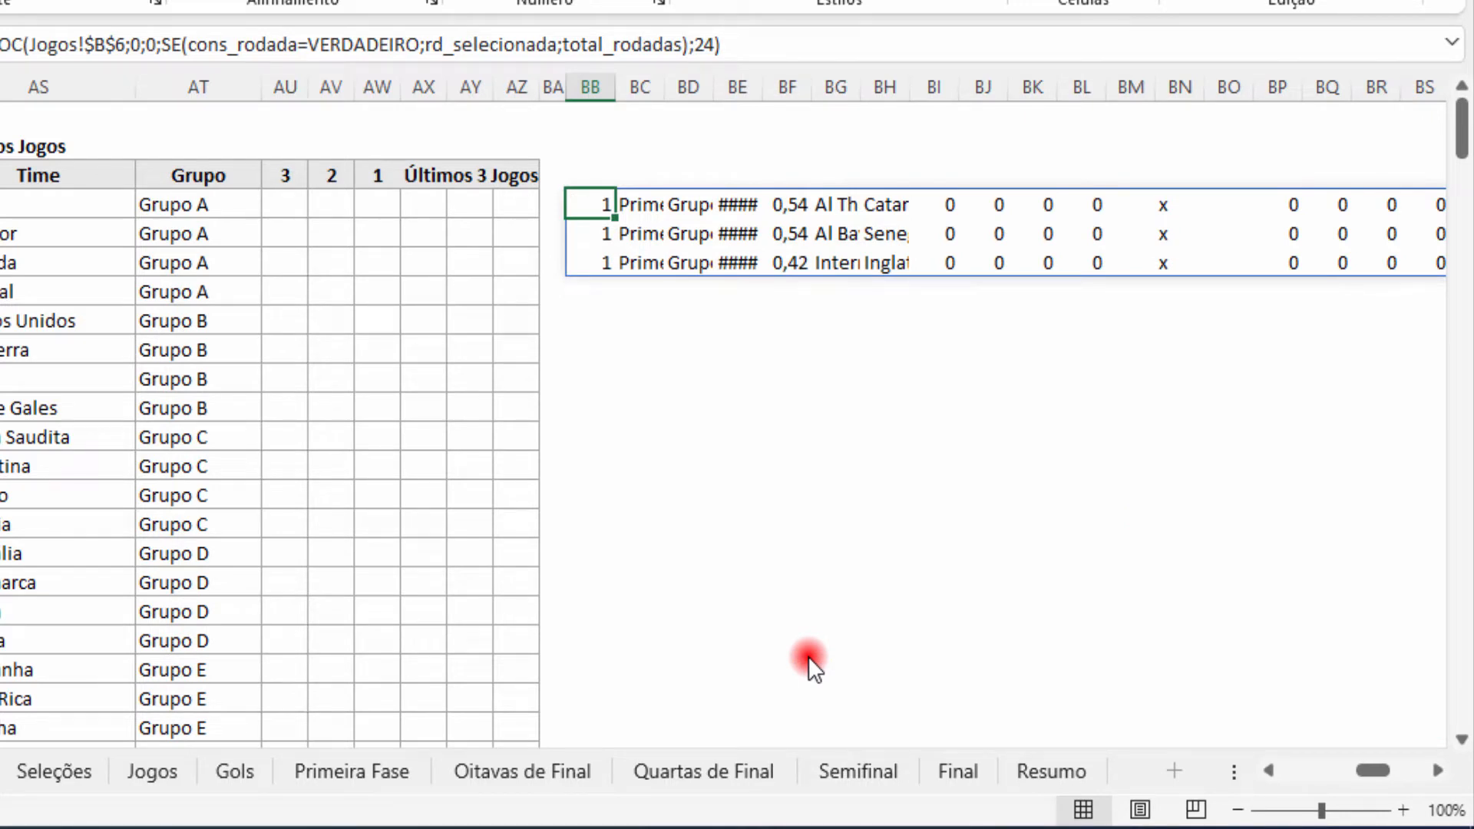
Review the completed DESLOC arguments of Cálculos cell BB4 and examine the range of matches the formula returns.
left_click(3, 44)
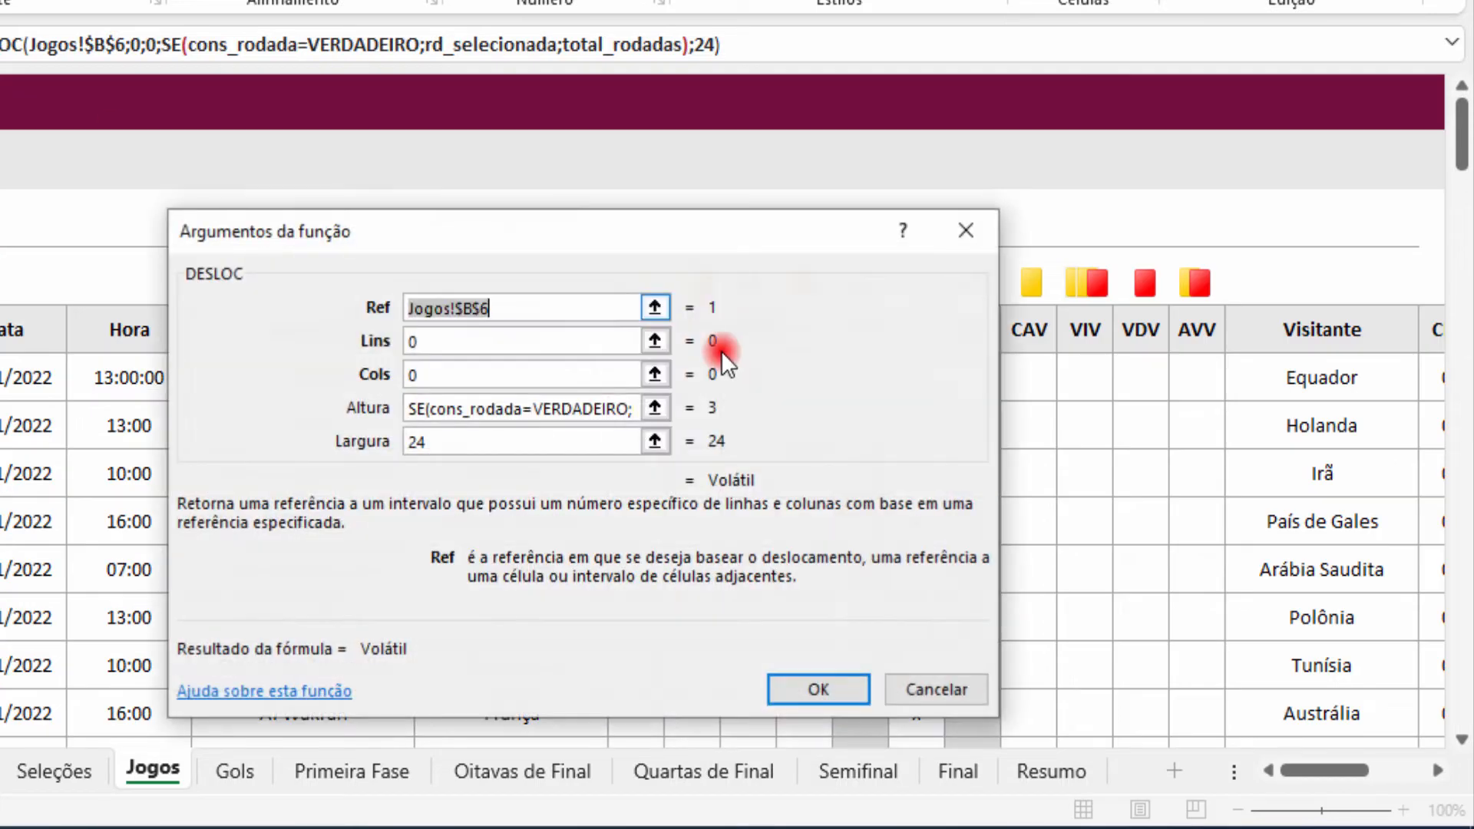
left_click(819, 689)
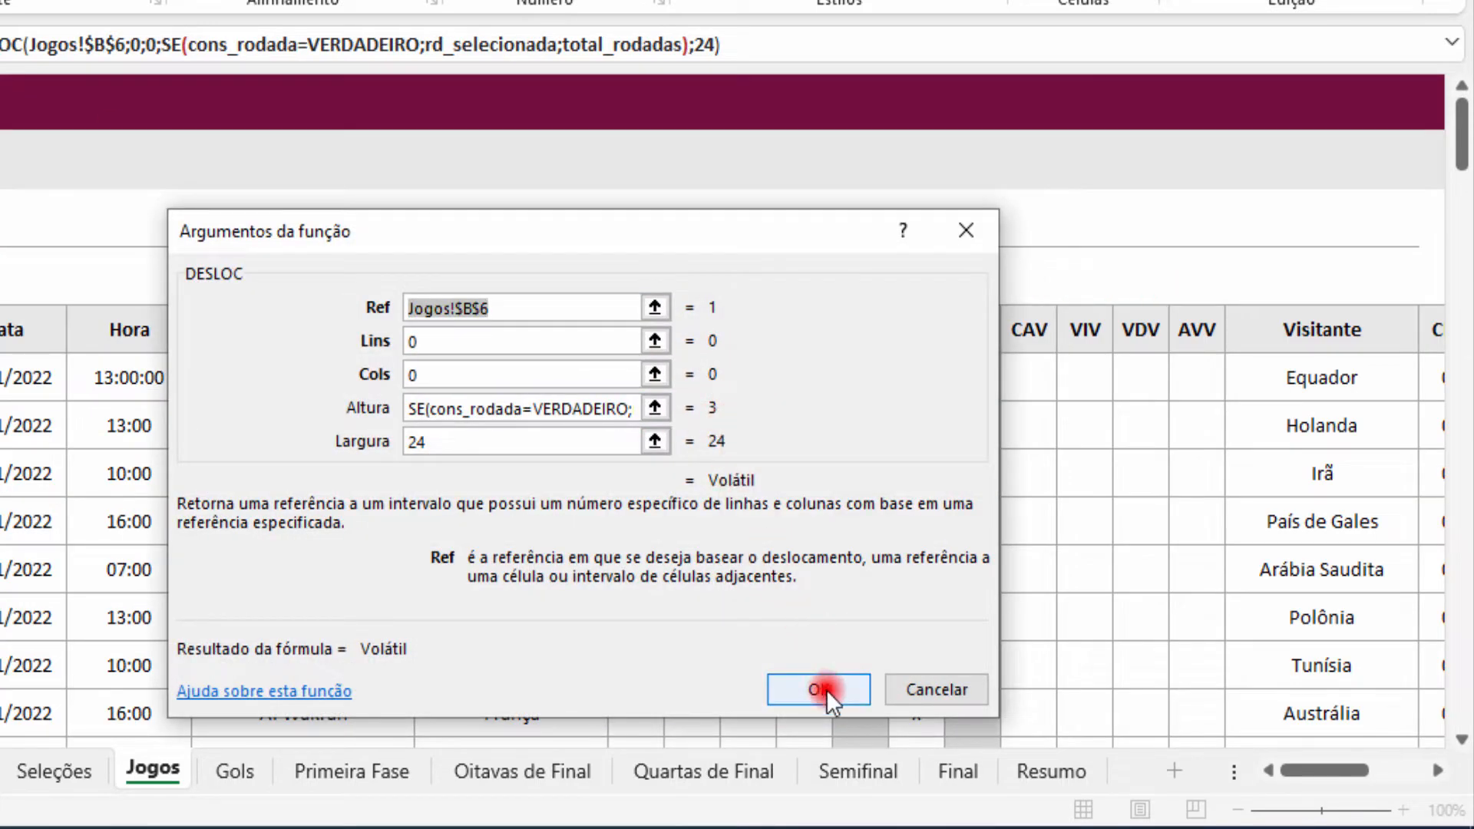
left_click(1355, 771)
left_click_drag(1355, 773, 1371, 773)
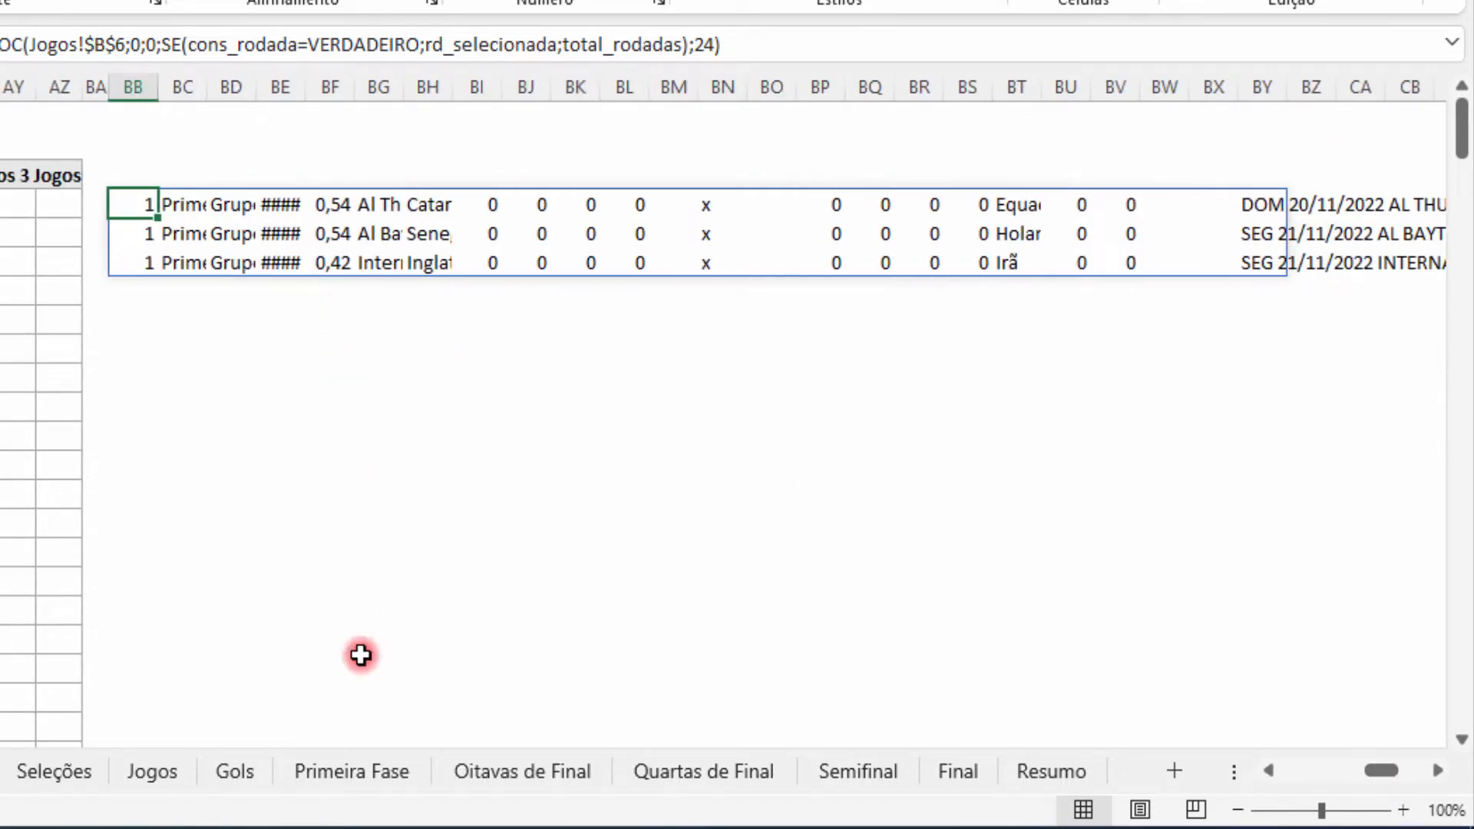
Enable Considerar Rodada on the Primeira Fase sheet and select the round 1 entries in the Rd column of Jogos.
left_click(351, 769)
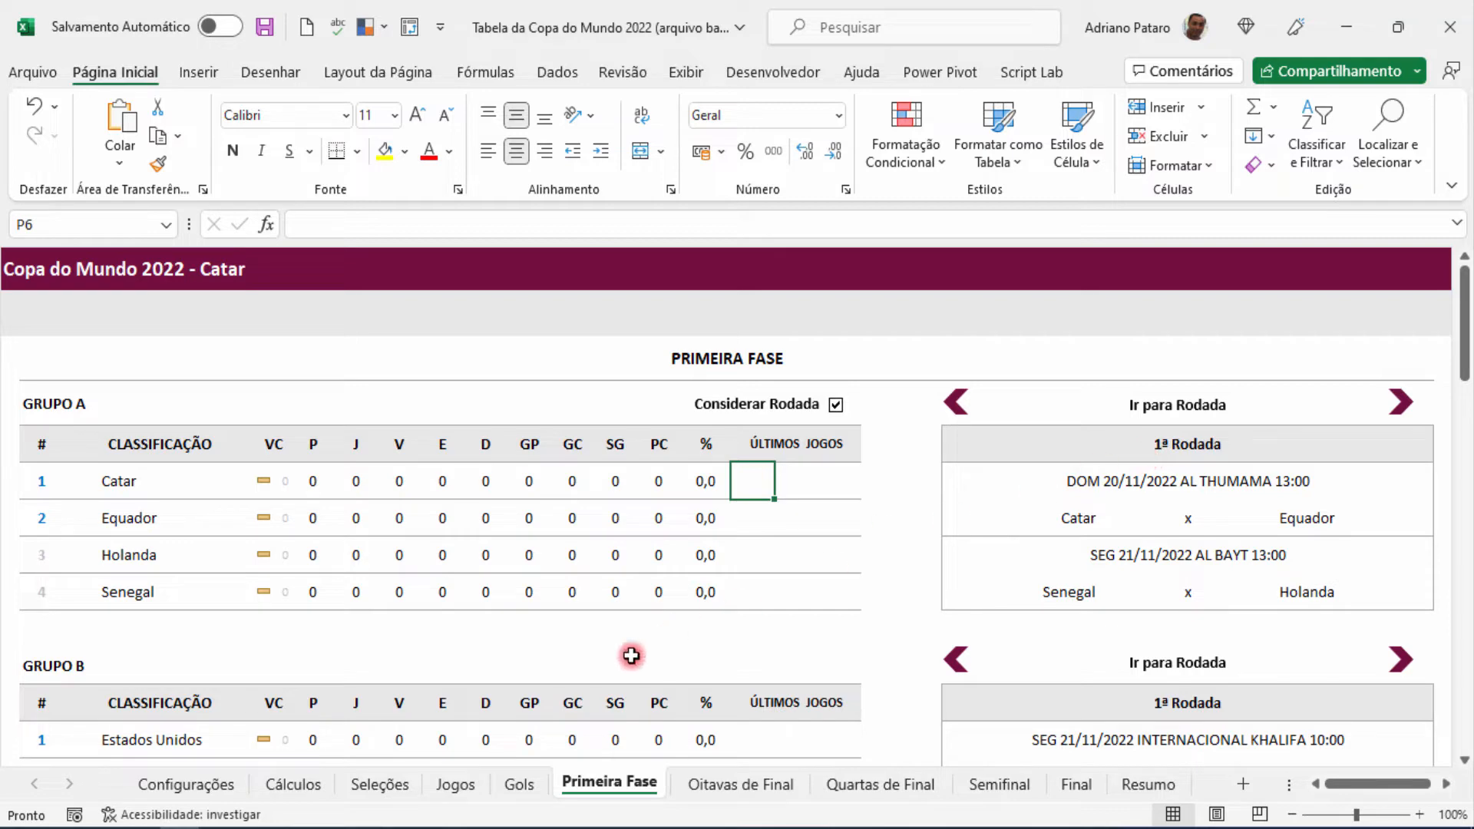
left_click(455, 784)
left_click_drag(61, 487, 43, 415)
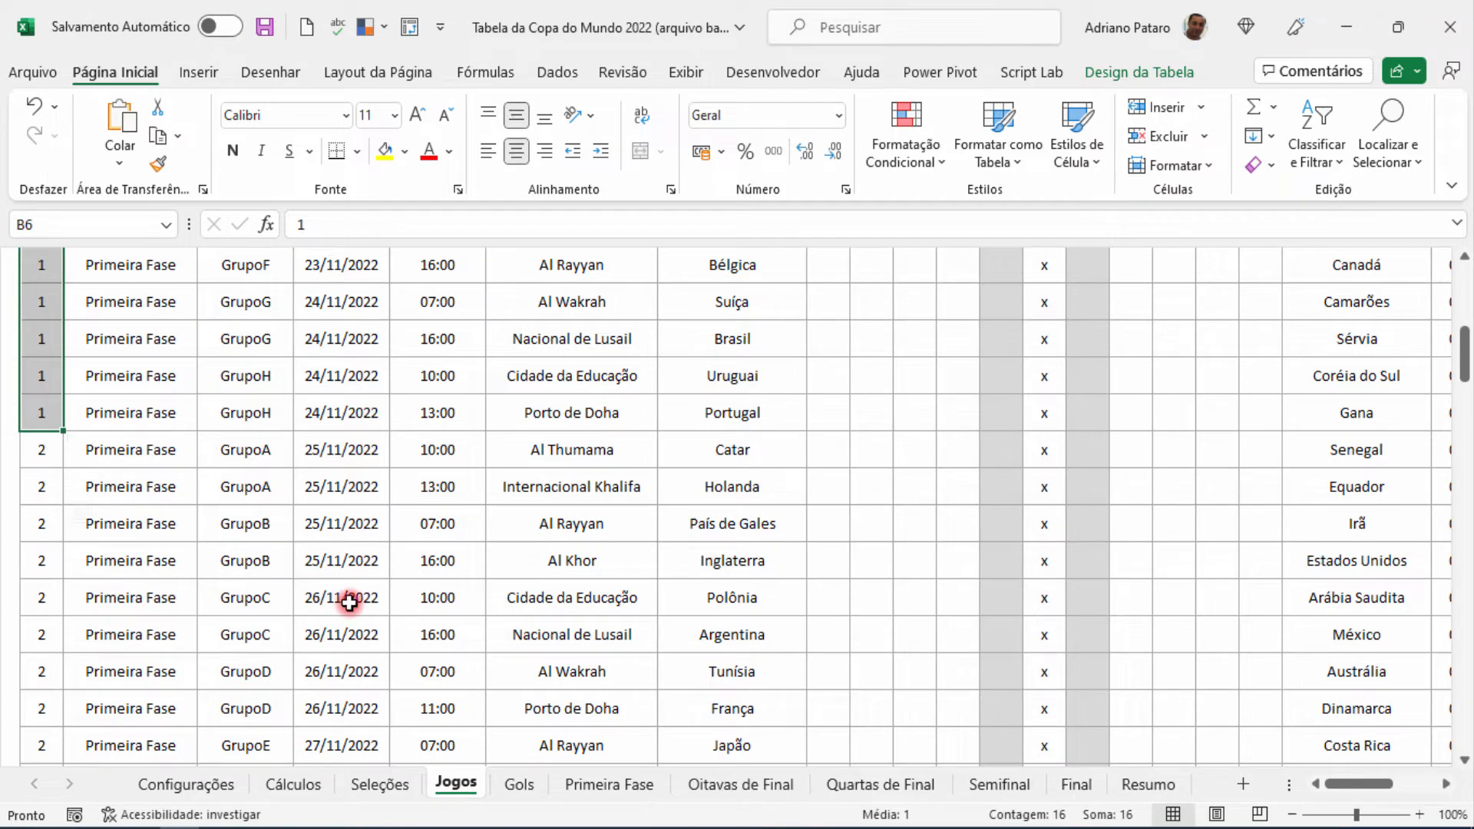
scroll(349, 603, "up", 6)
Check the Altura argument of the DESLOC formula in Cálculos cell BB4 and leave the arguments without changes.
left_click(310, 783)
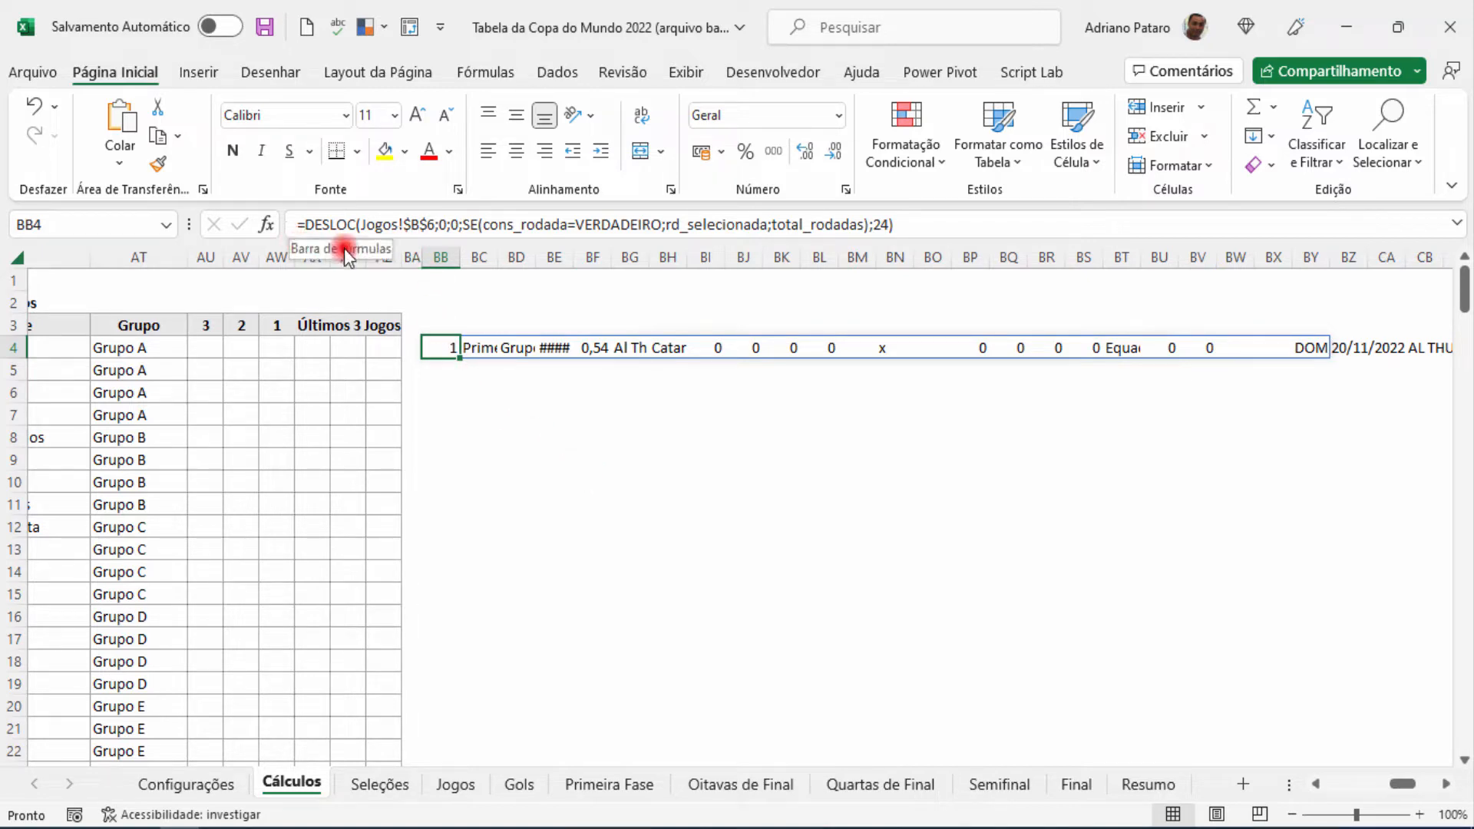
left_click(267, 224)
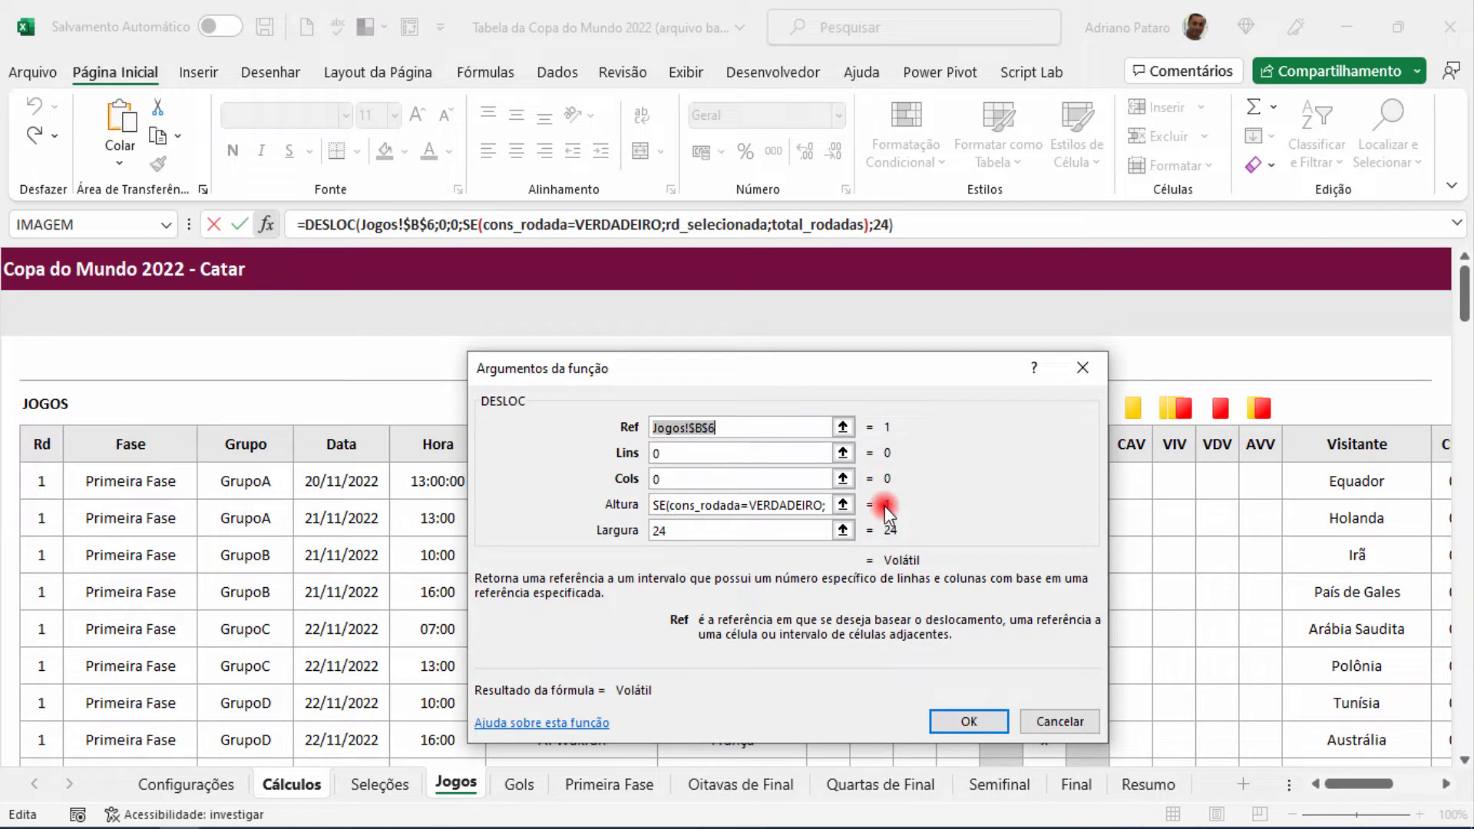
left_click(1081, 369)
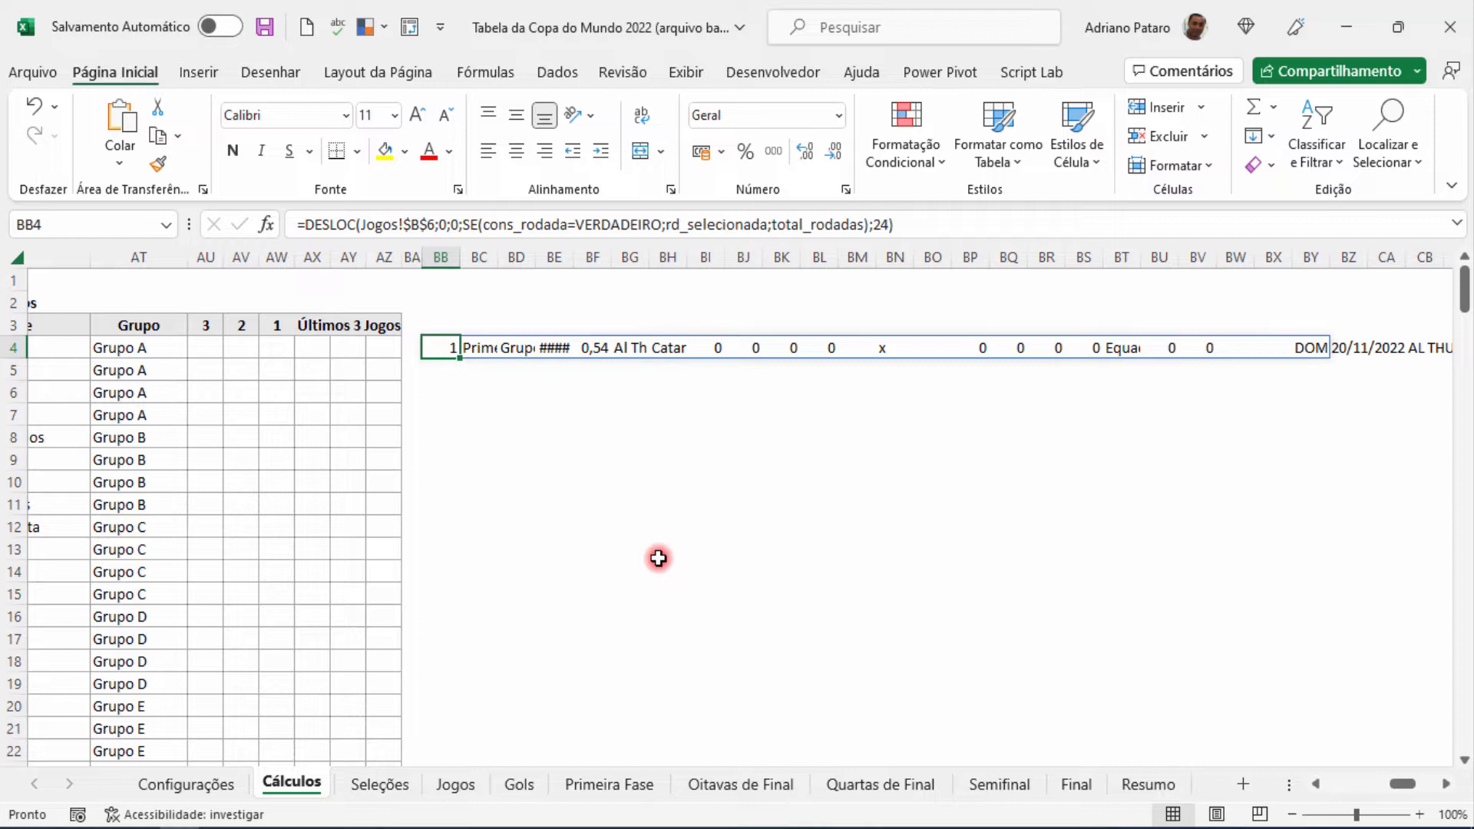
Examine the ÍNDICE and CORRESP formulas behind the match date cells of groups A, B and H on the Primeira Fase sheet.
left_click(637, 783)
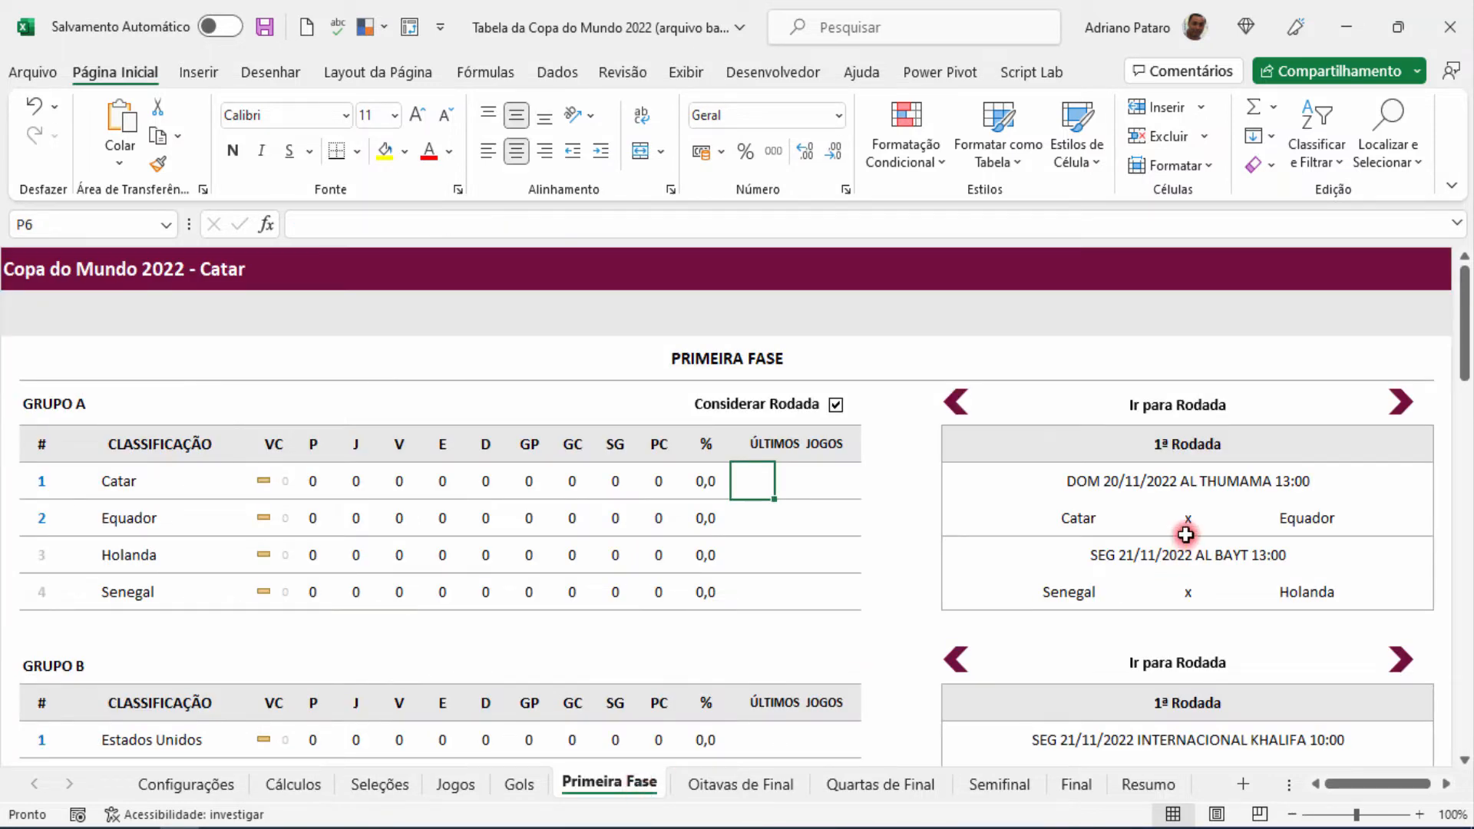
left_click(1167, 492)
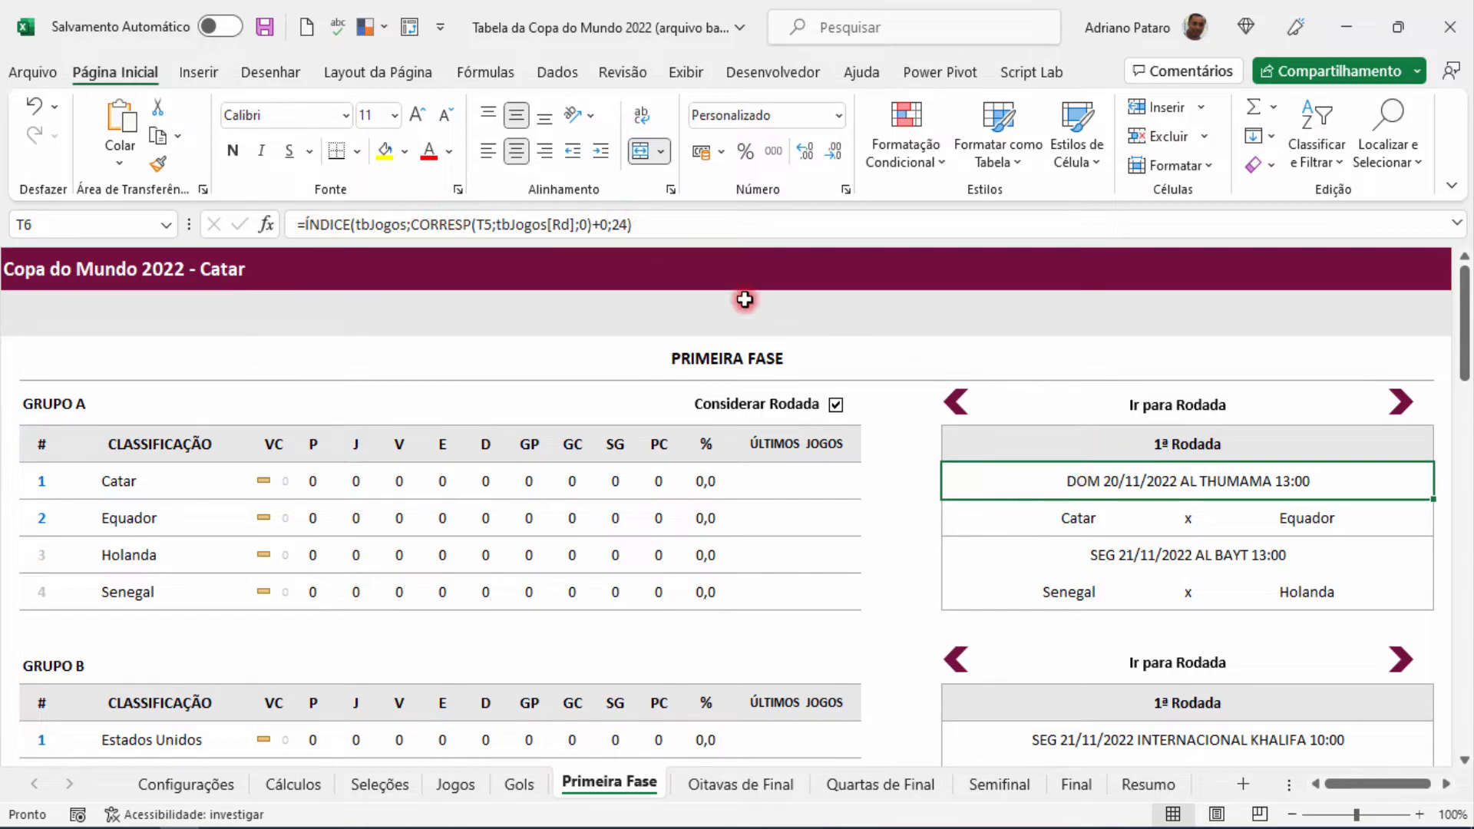
left_click(1117, 738)
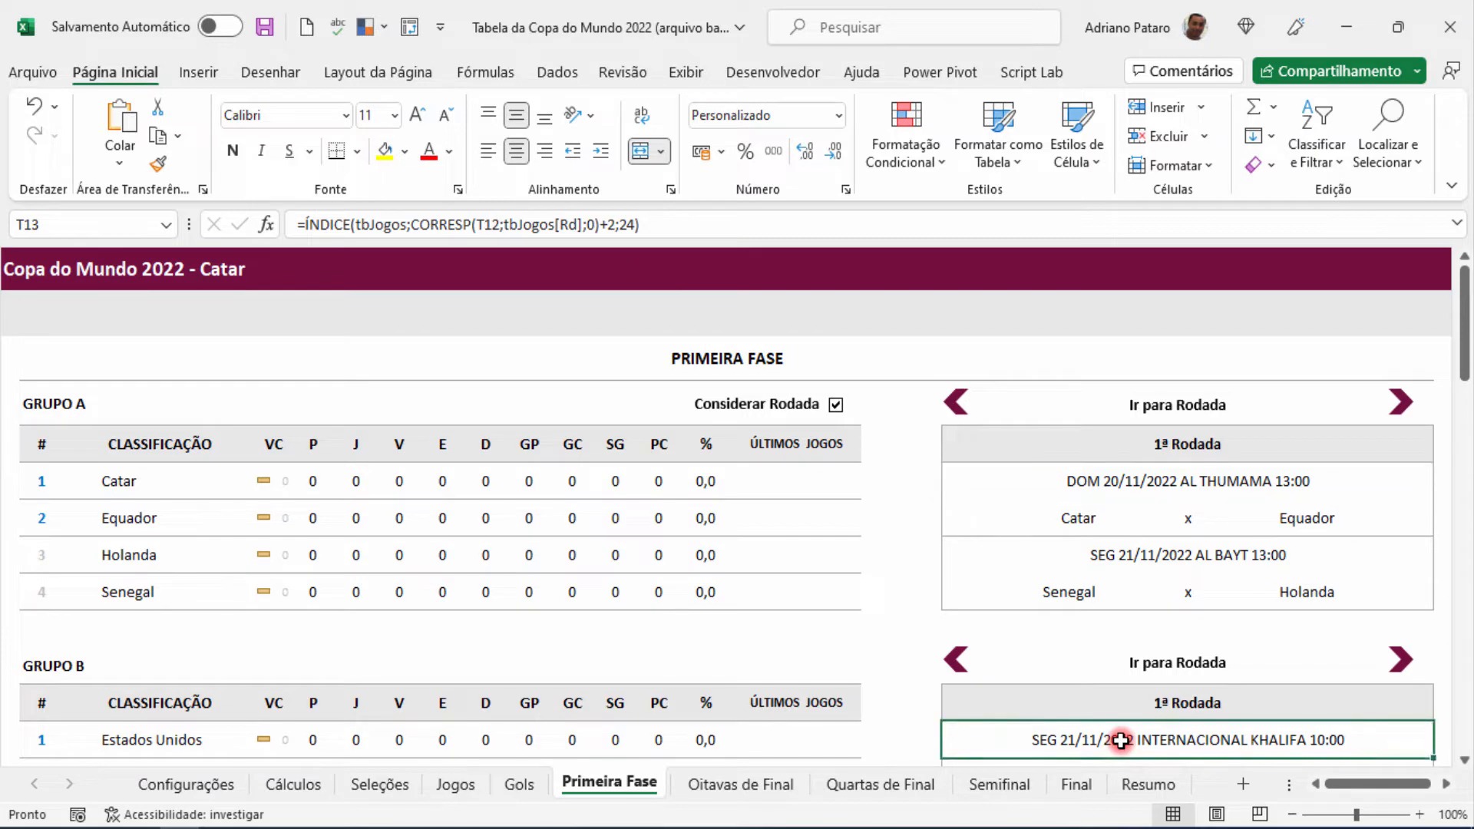
left_click(1118, 553)
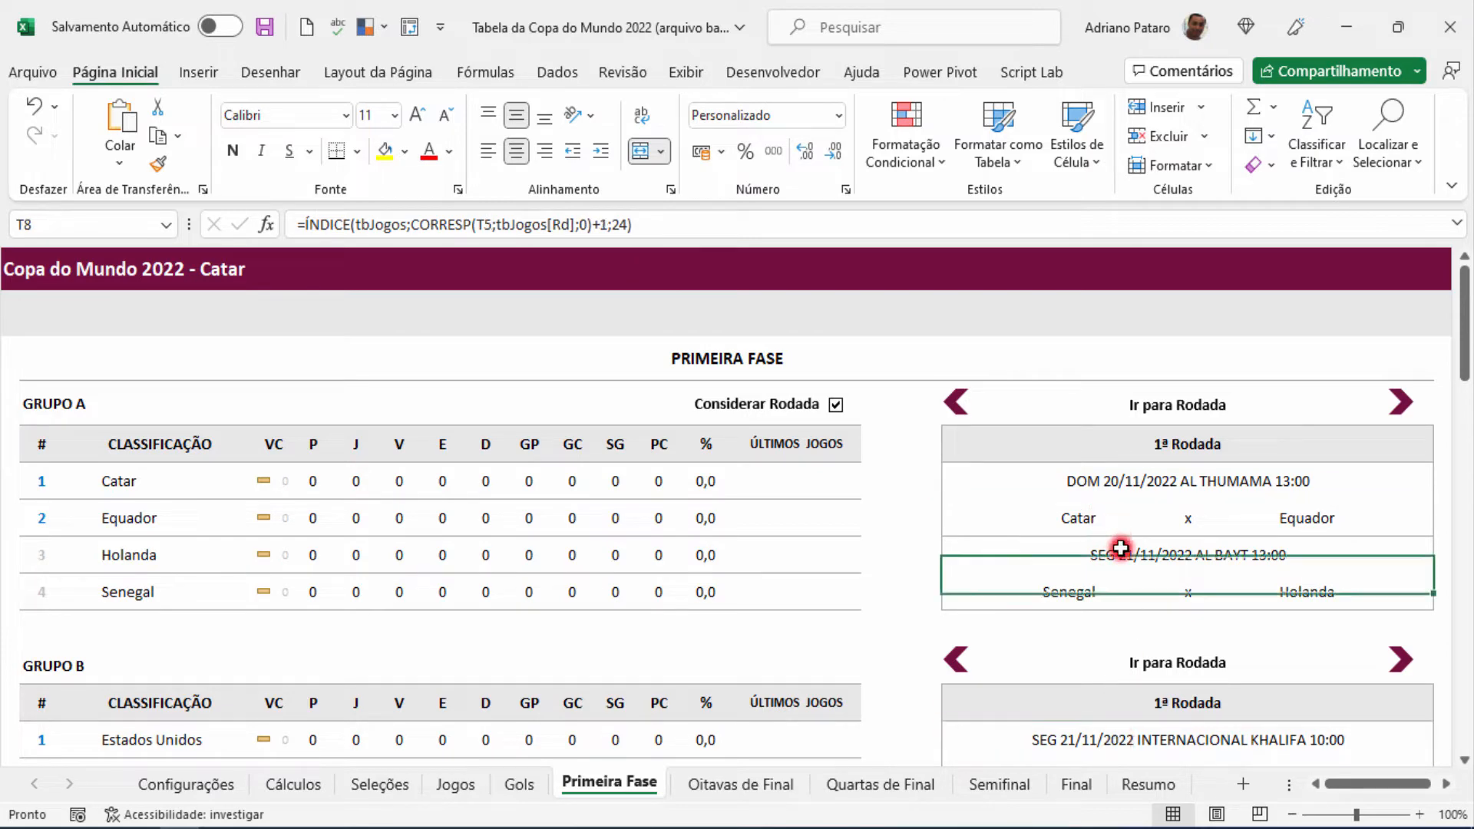
left_click(1122, 481)
left_click(1135, 553)
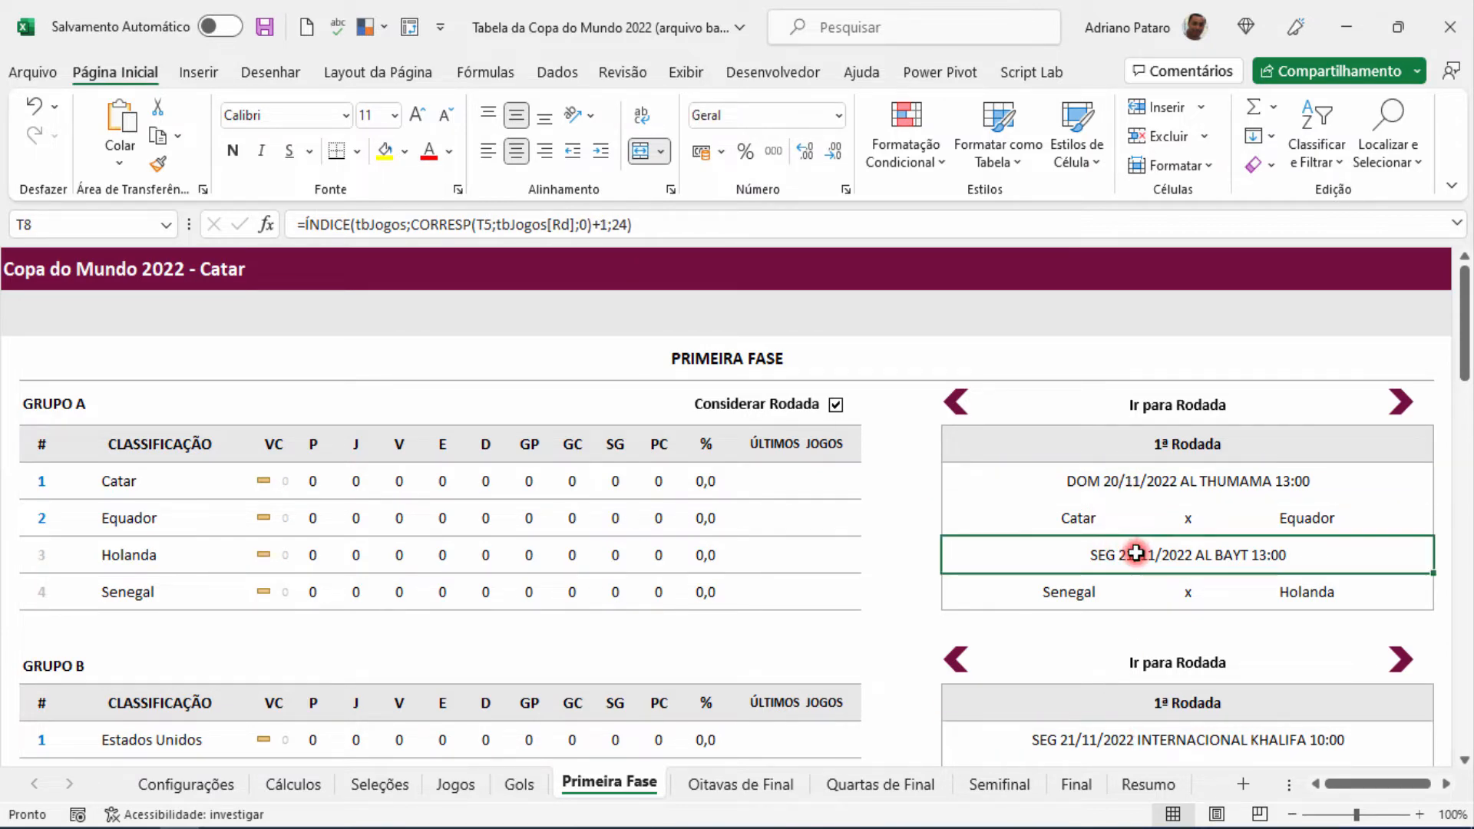
scroll(1135, 553, "down", 1)
left_click(1138, 604)
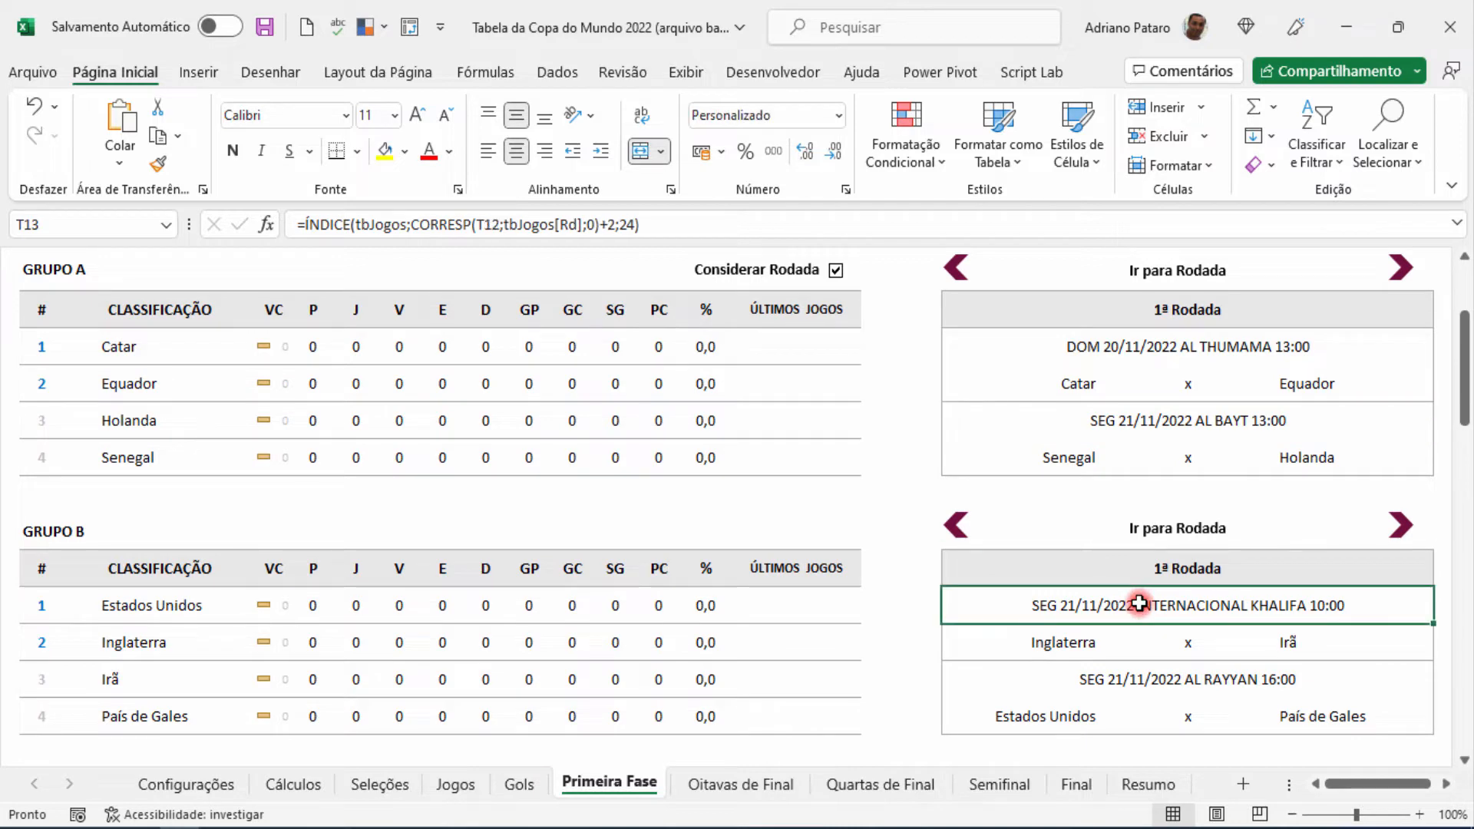
scroll(1138, 603, "down", 15)
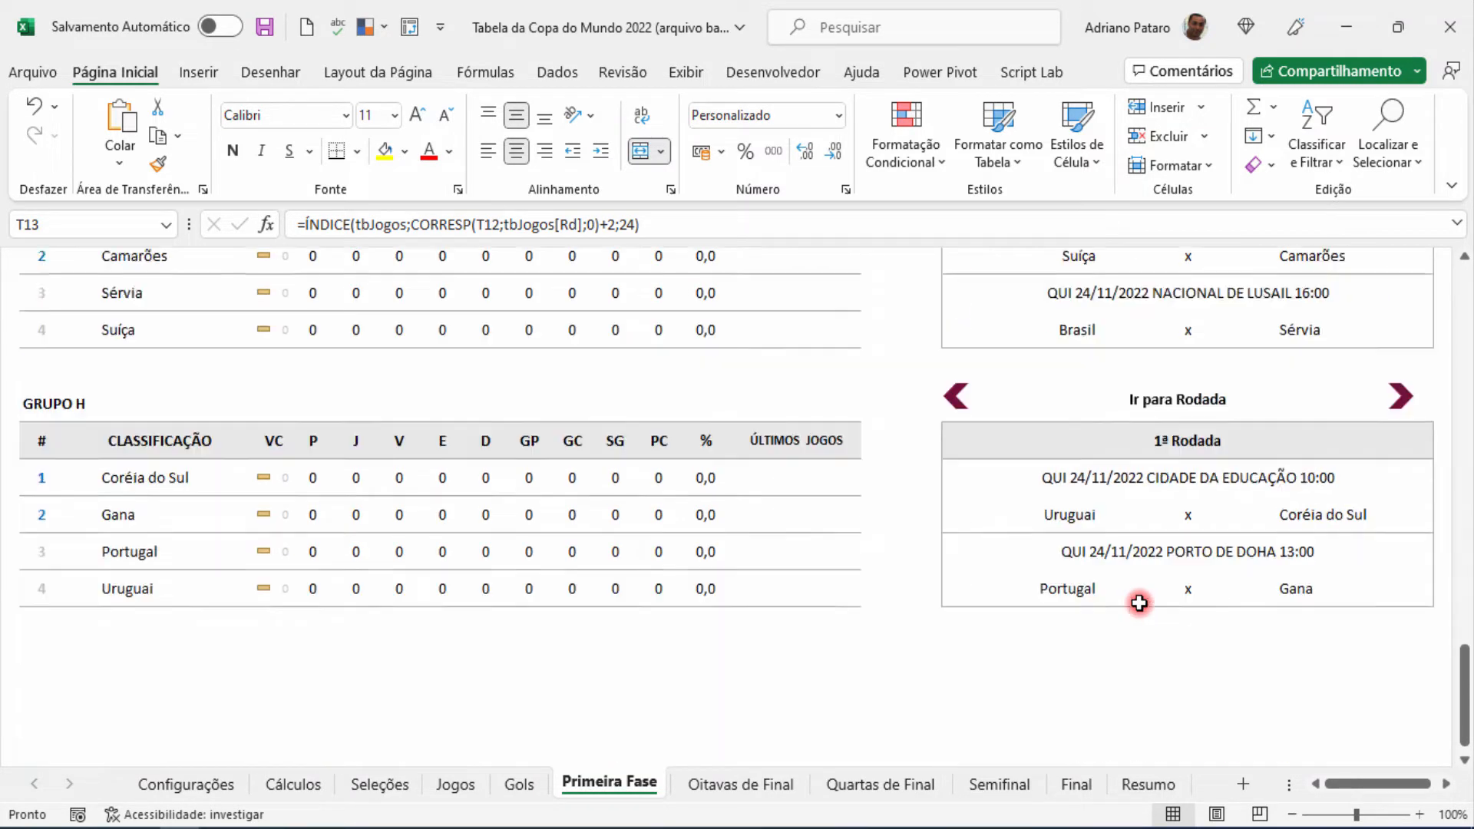
left_click(1125, 485)
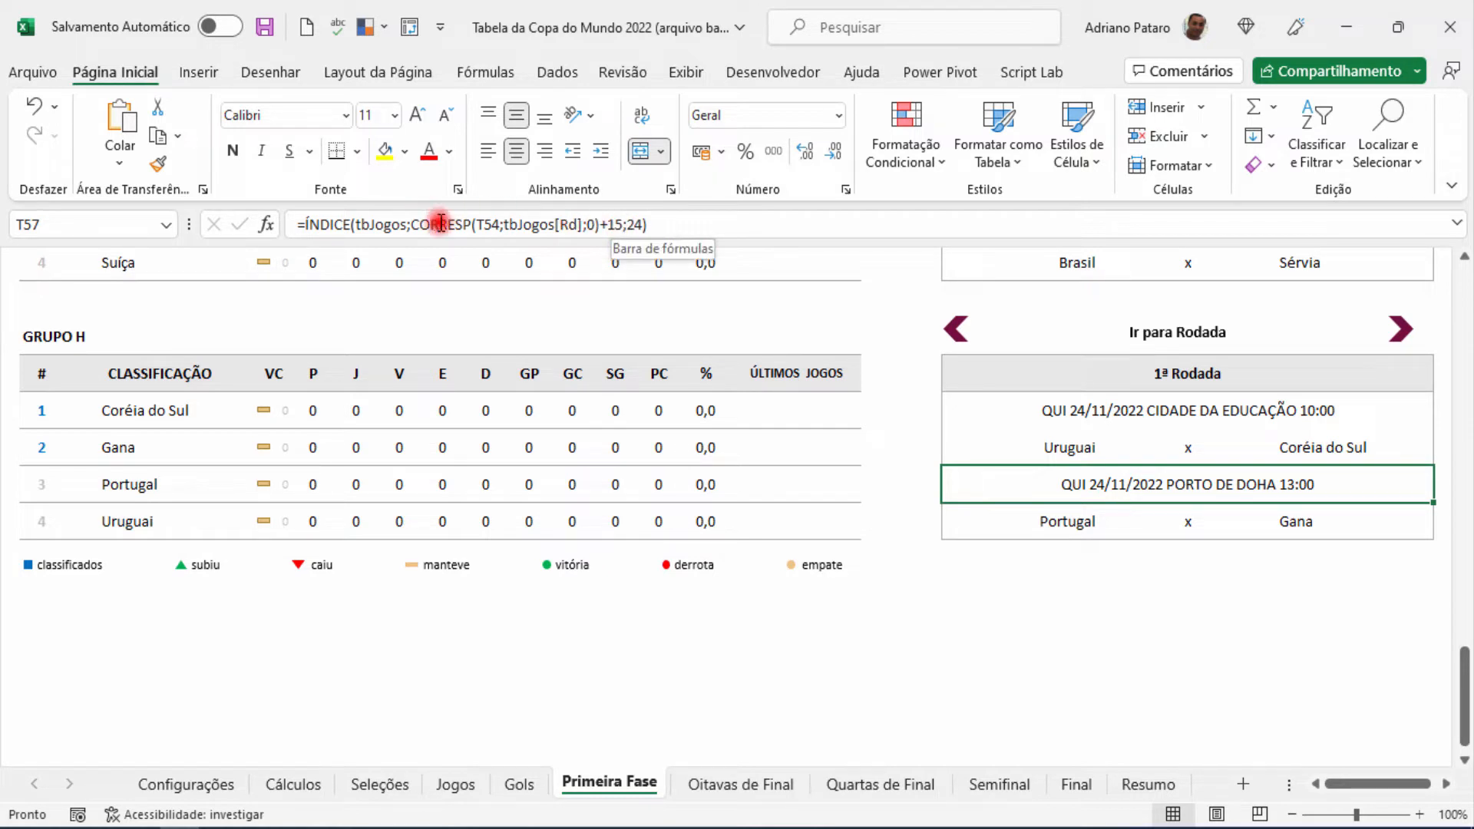
Wrap the SE function in the Altura argument of BB4's DESLOC formula on Cálculos in a CORRESP function.
left_click(311, 783)
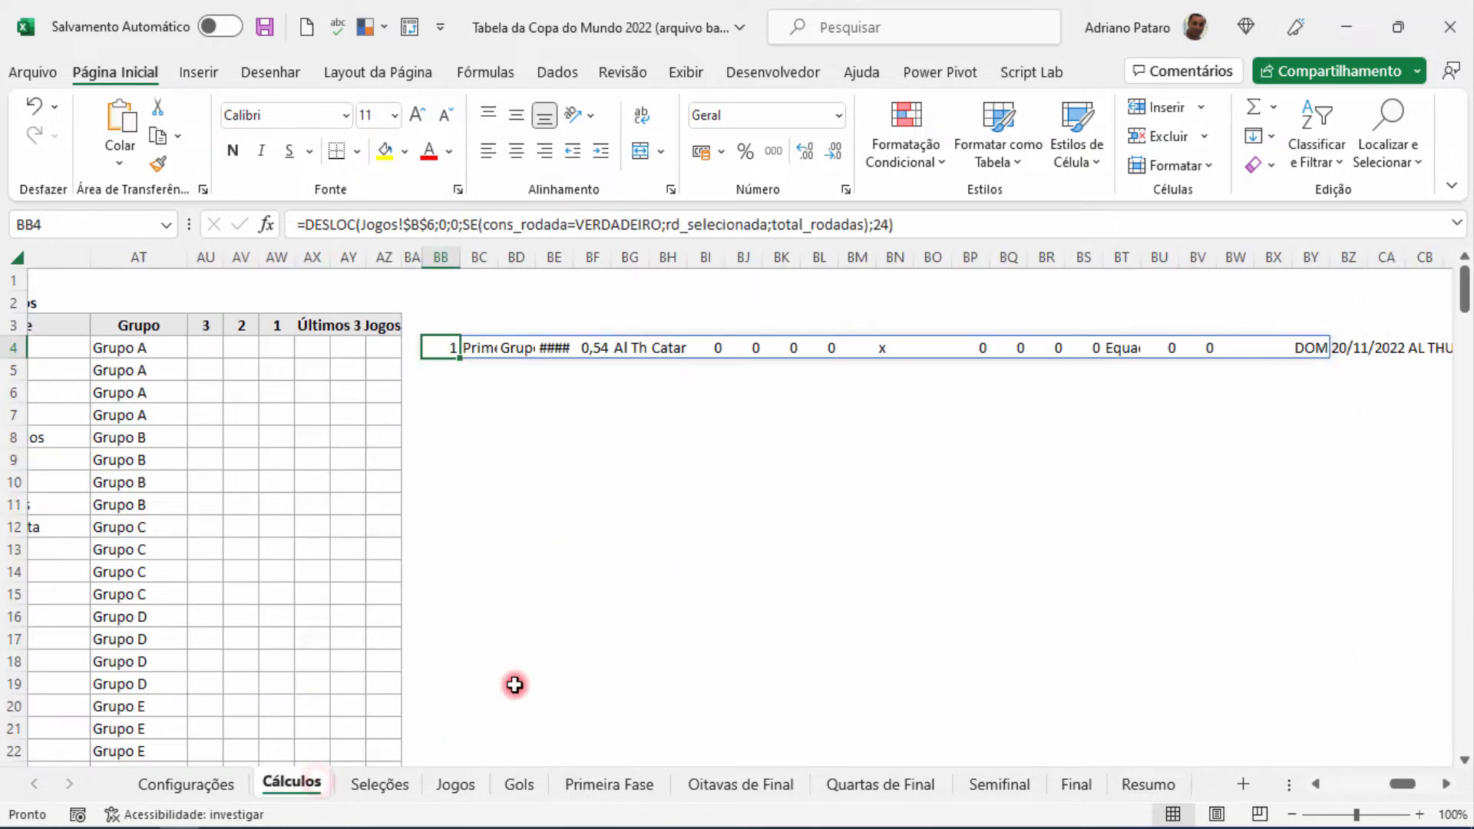
left_click(265, 224)
left_click(654, 505)
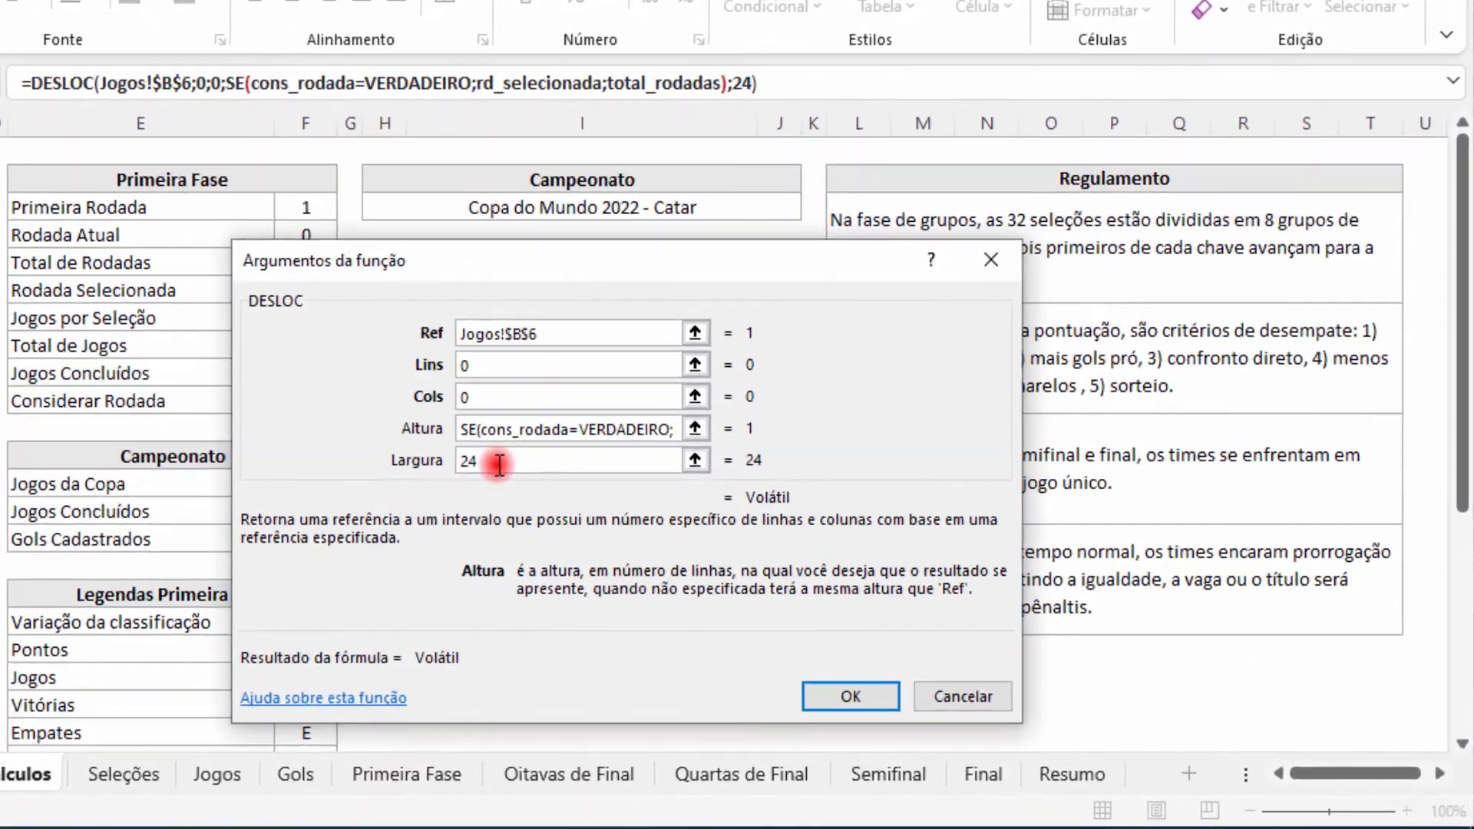
type("COR")
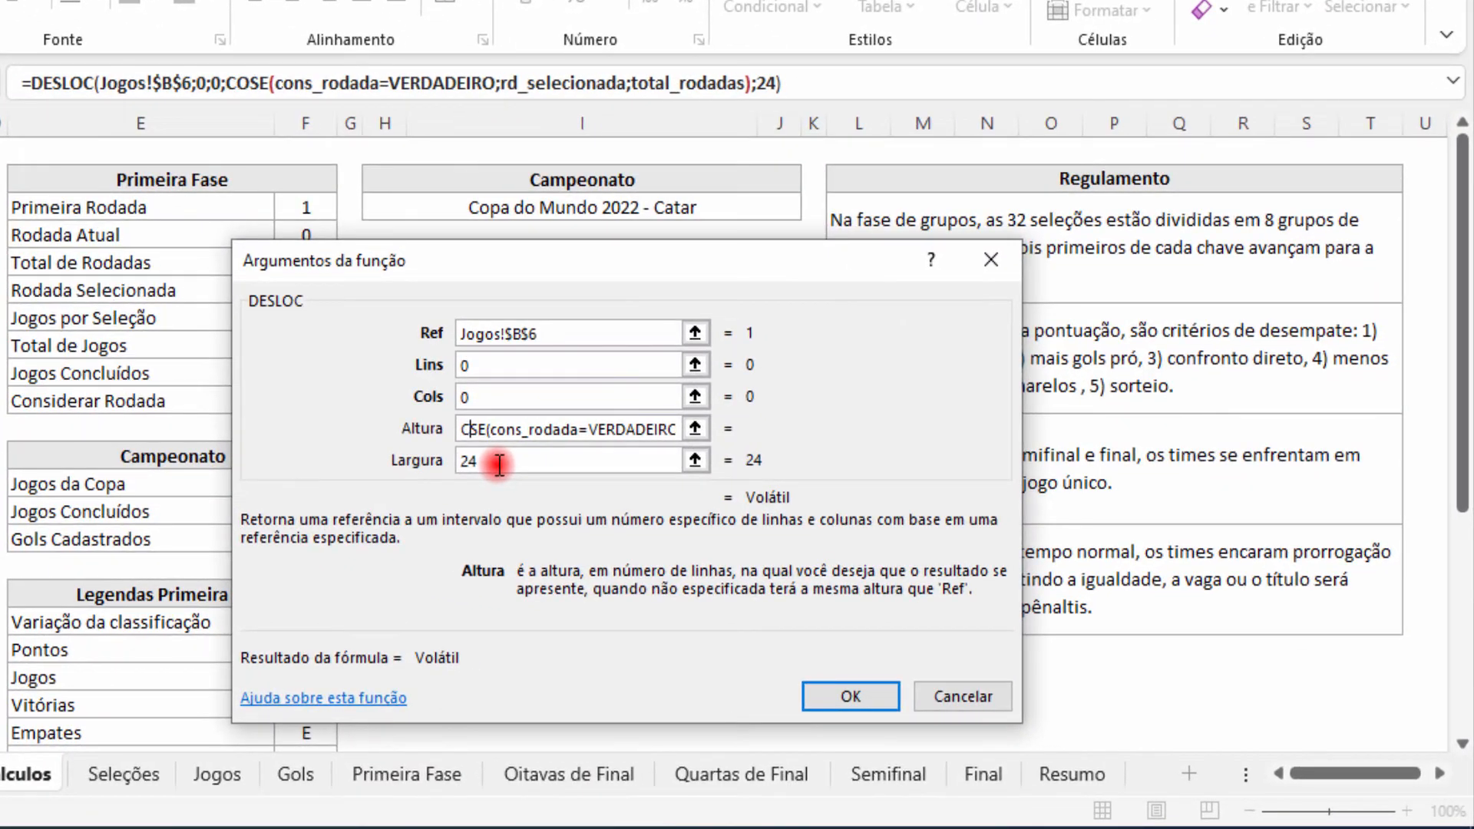
type("RESP")
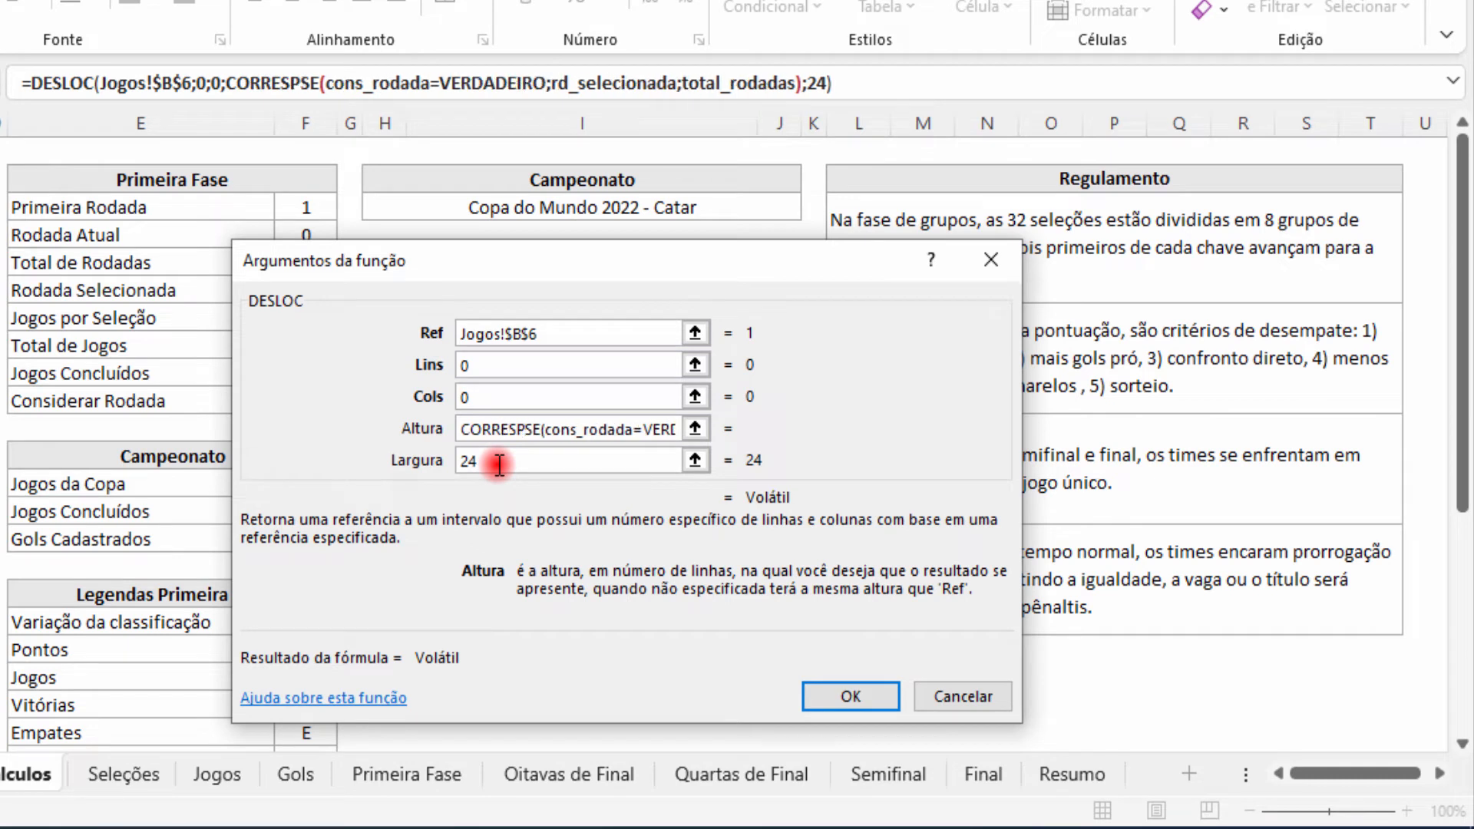
type("(")
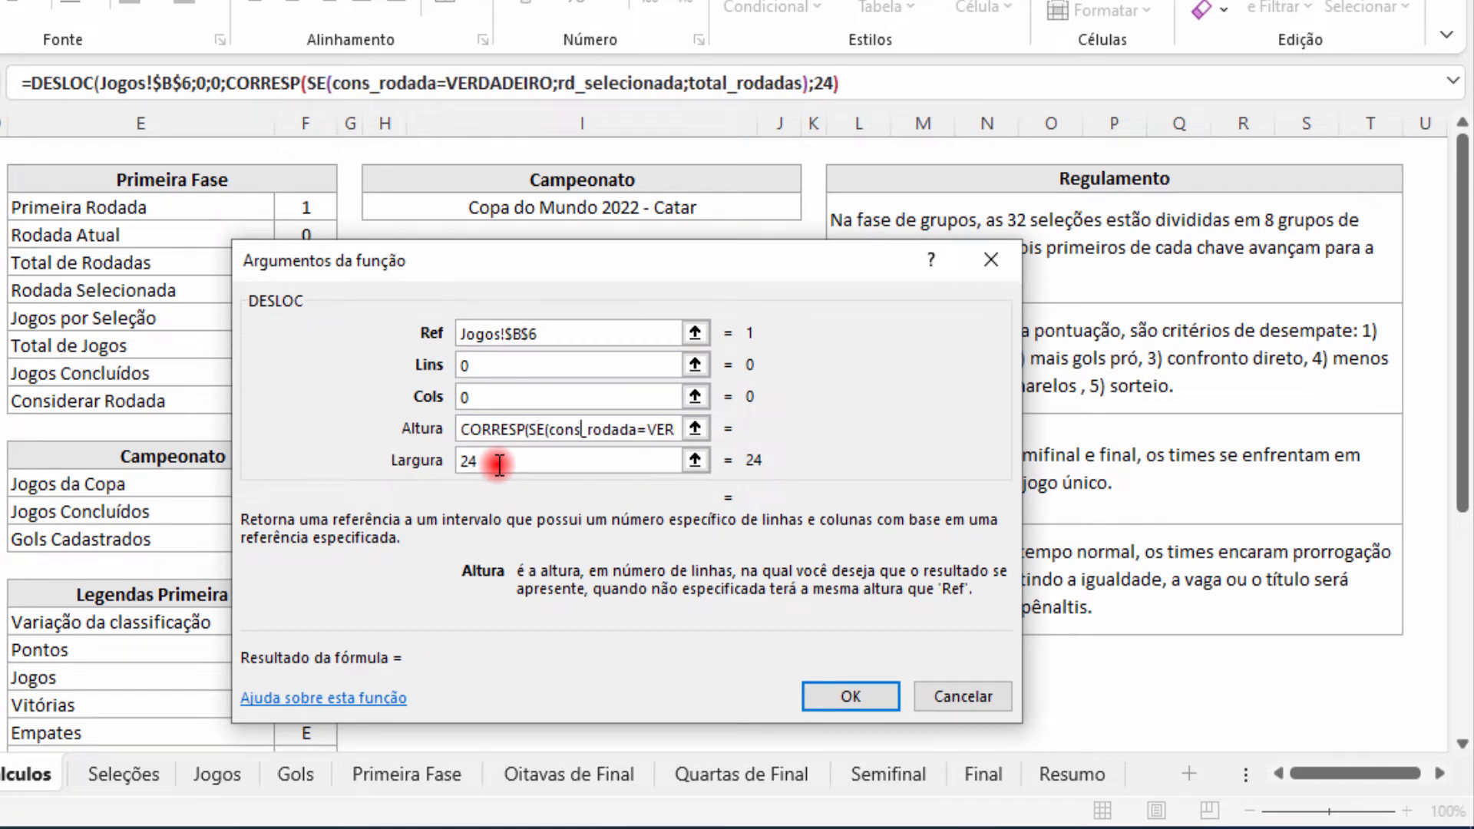
key("Right")
key("Right")
key("Right")
key("Right")
key("Right")
key("Right")
key("Right")
key("Right")
key("Right")
key("Right")
key("Right")
key("Right")
key("Right")
key("Right")
key("Right")
key("Right")
key("Right")
key("Right")
key("Right")
key("Right")
type(")")
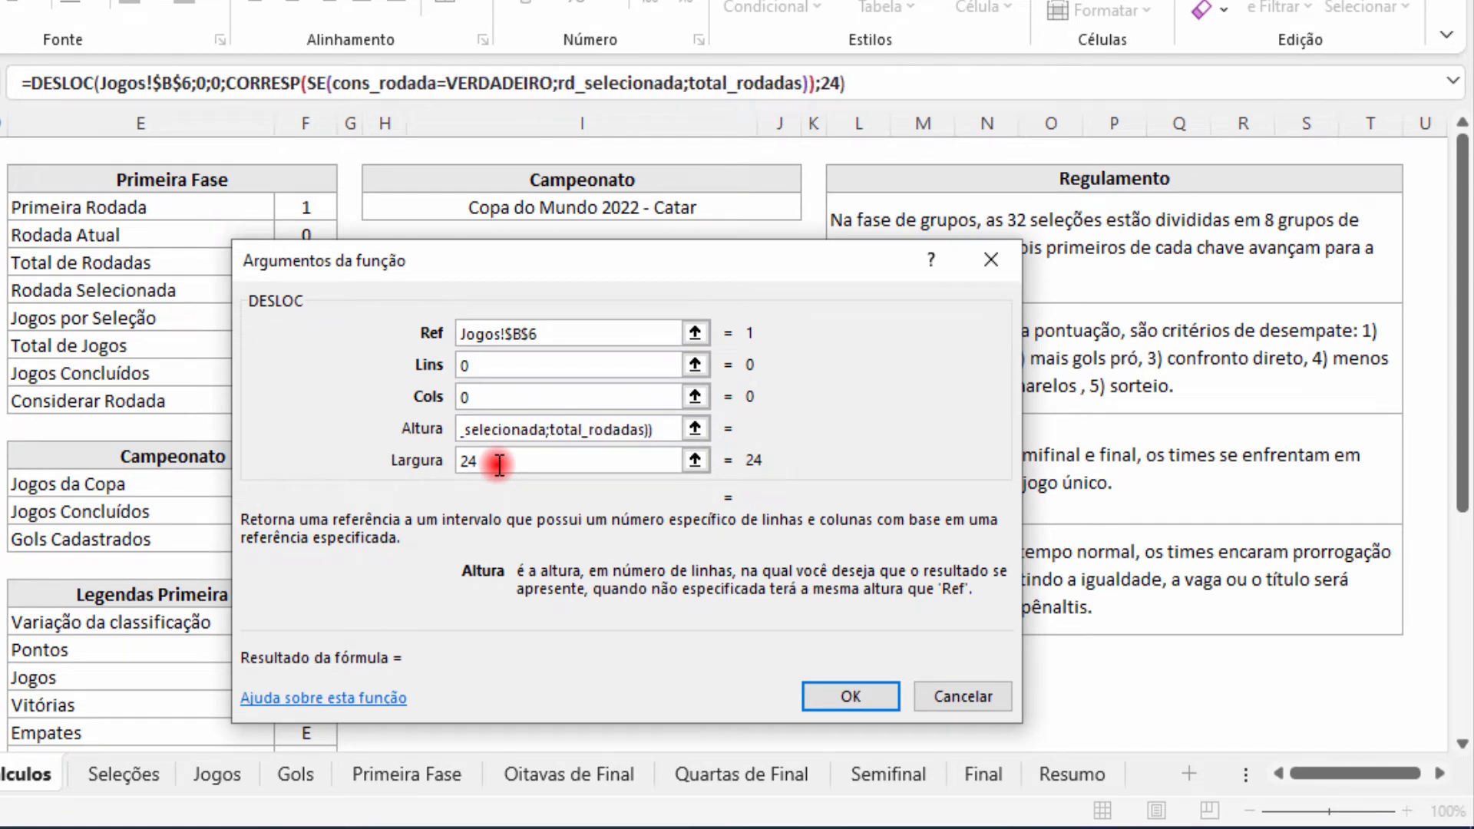
Compare the arguments of the DESLOC, SE and CORRESP functions in BB4's formula, finishing on the CORRESP arguments.
left_click(273, 83)
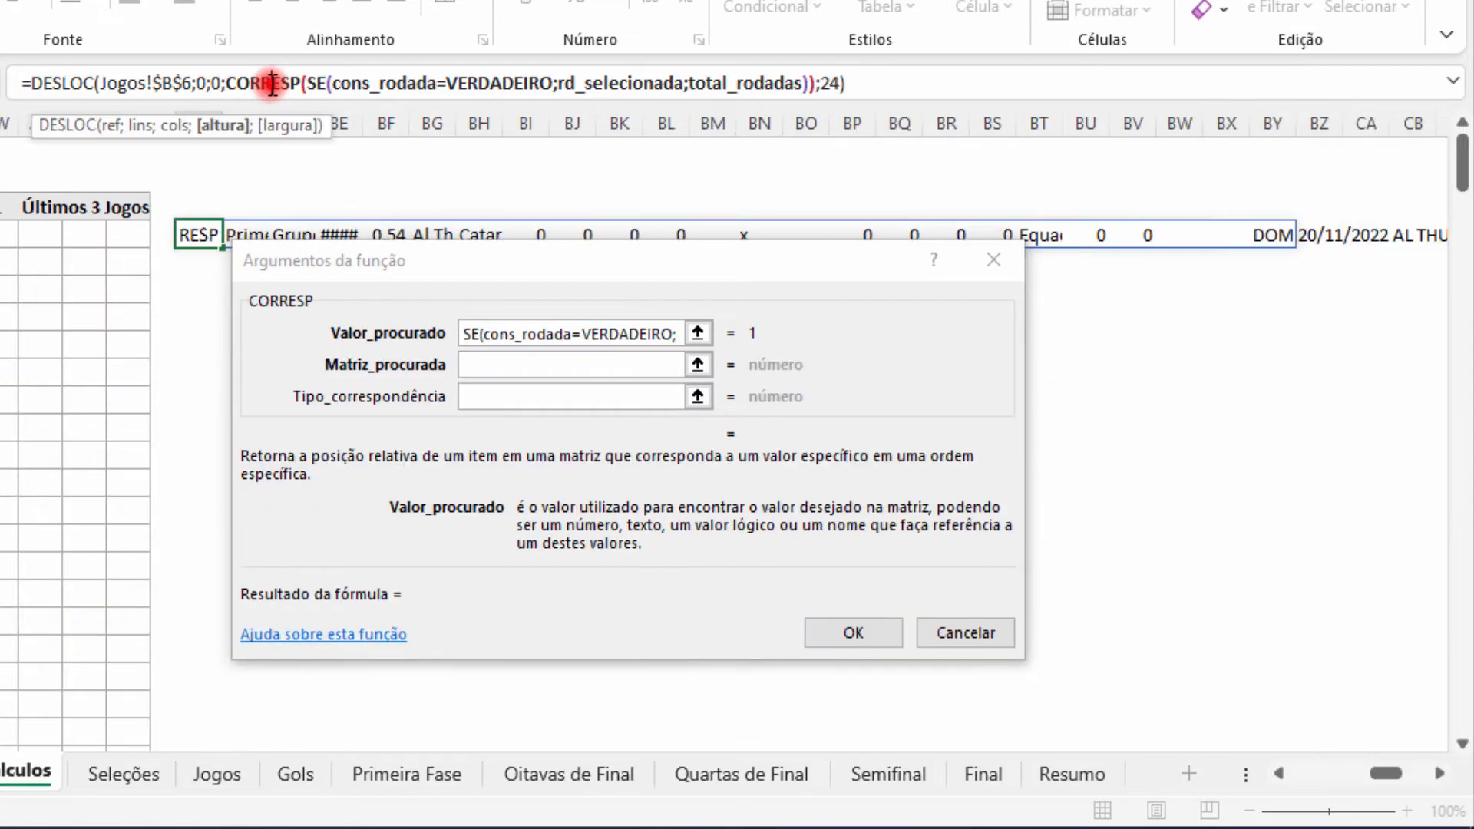
left_click(52, 83)
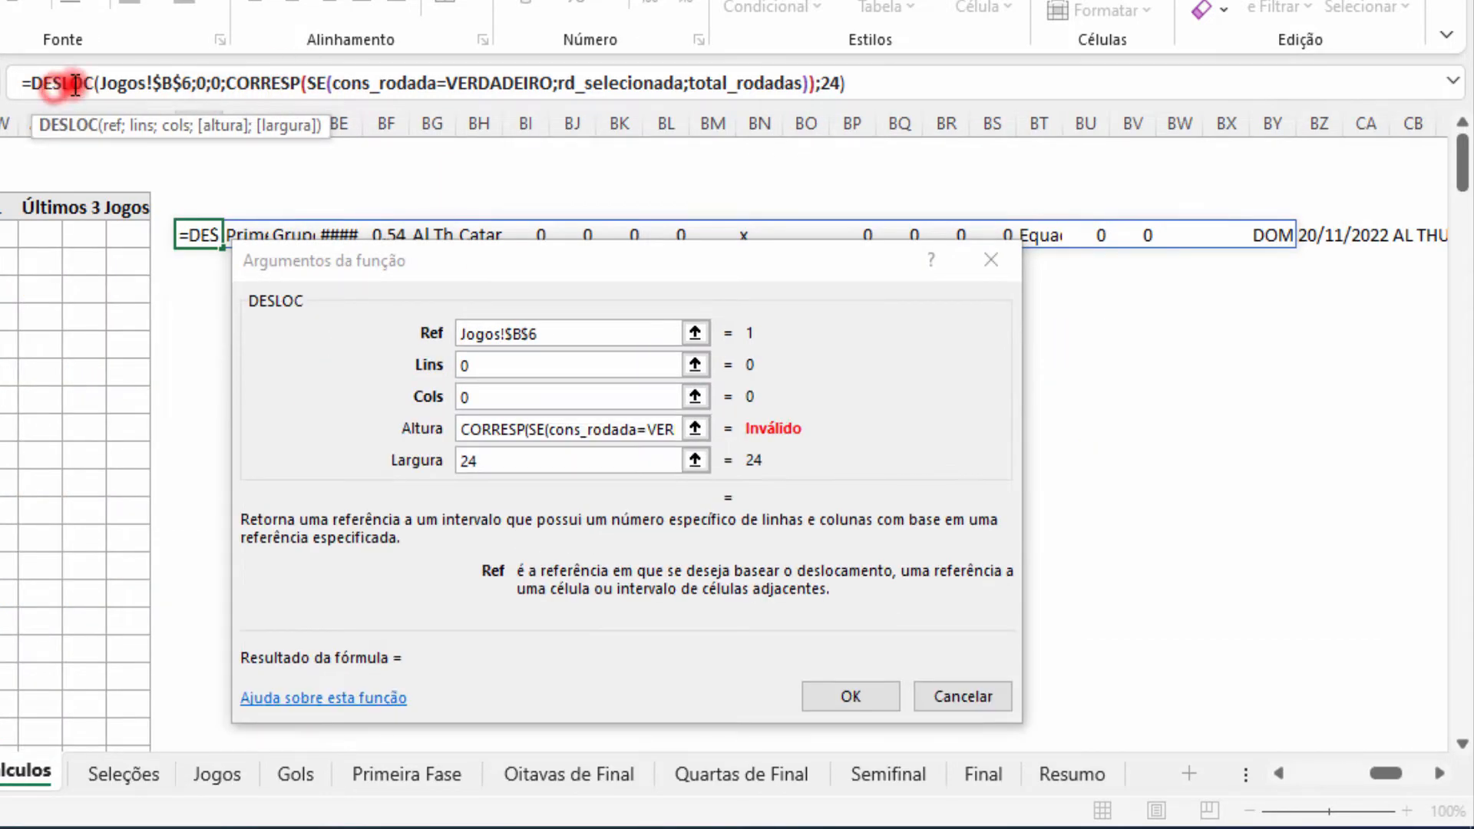
left_click(243, 82)
left_click(69, 83)
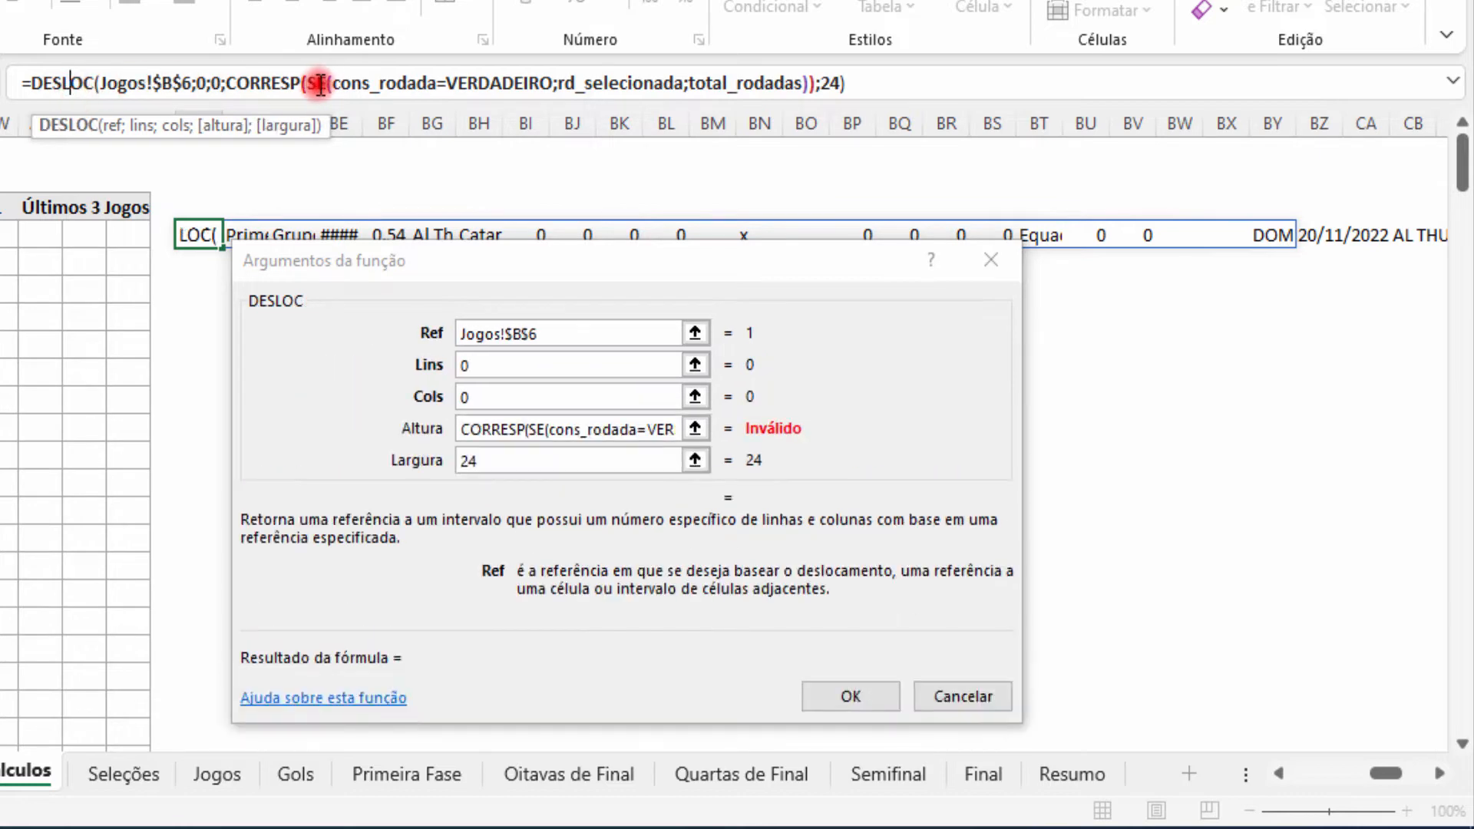
left_click(320, 83)
left_click(289, 83)
left_click(85, 83)
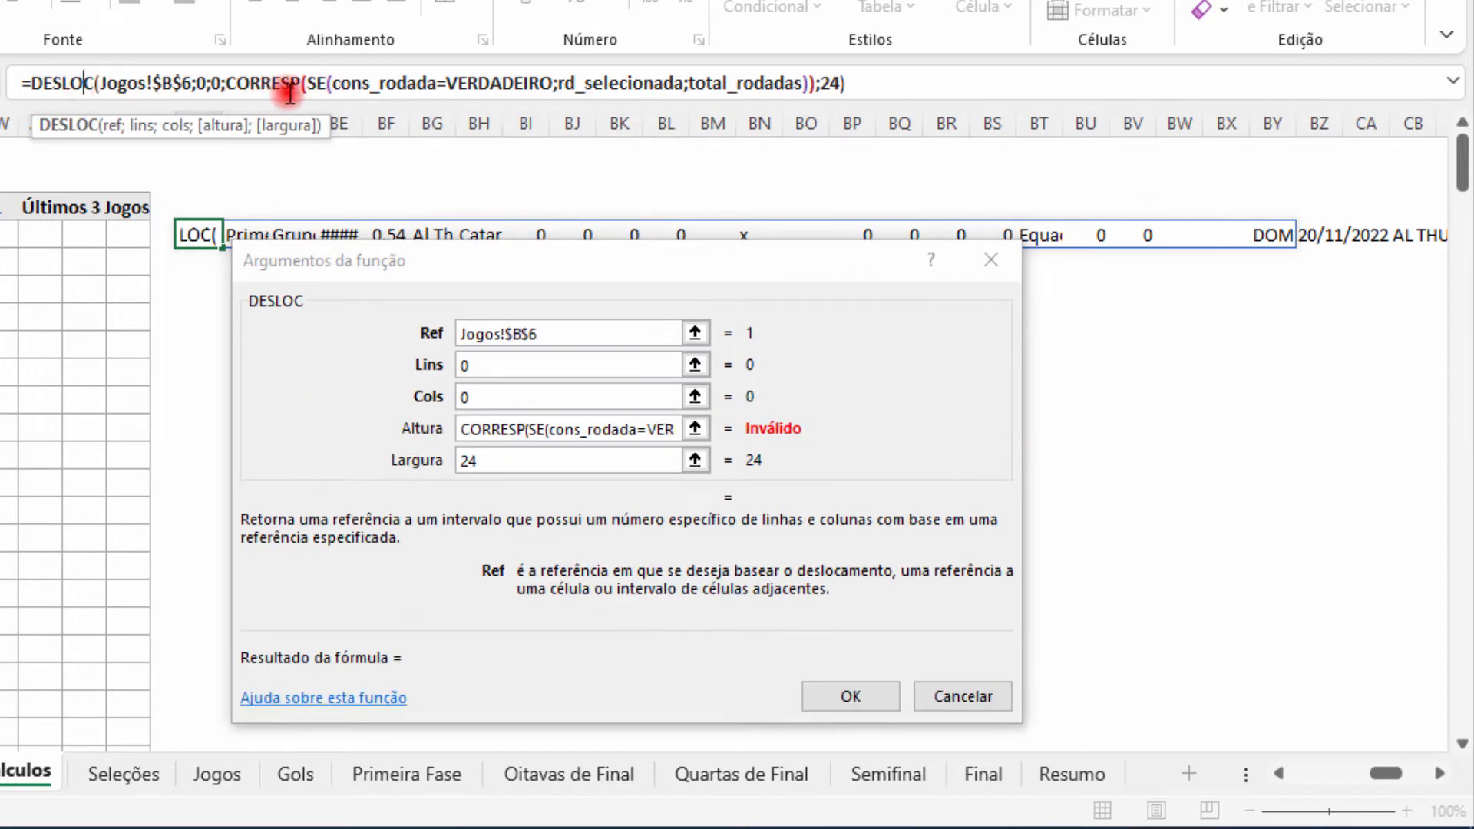
left_click(289, 83)
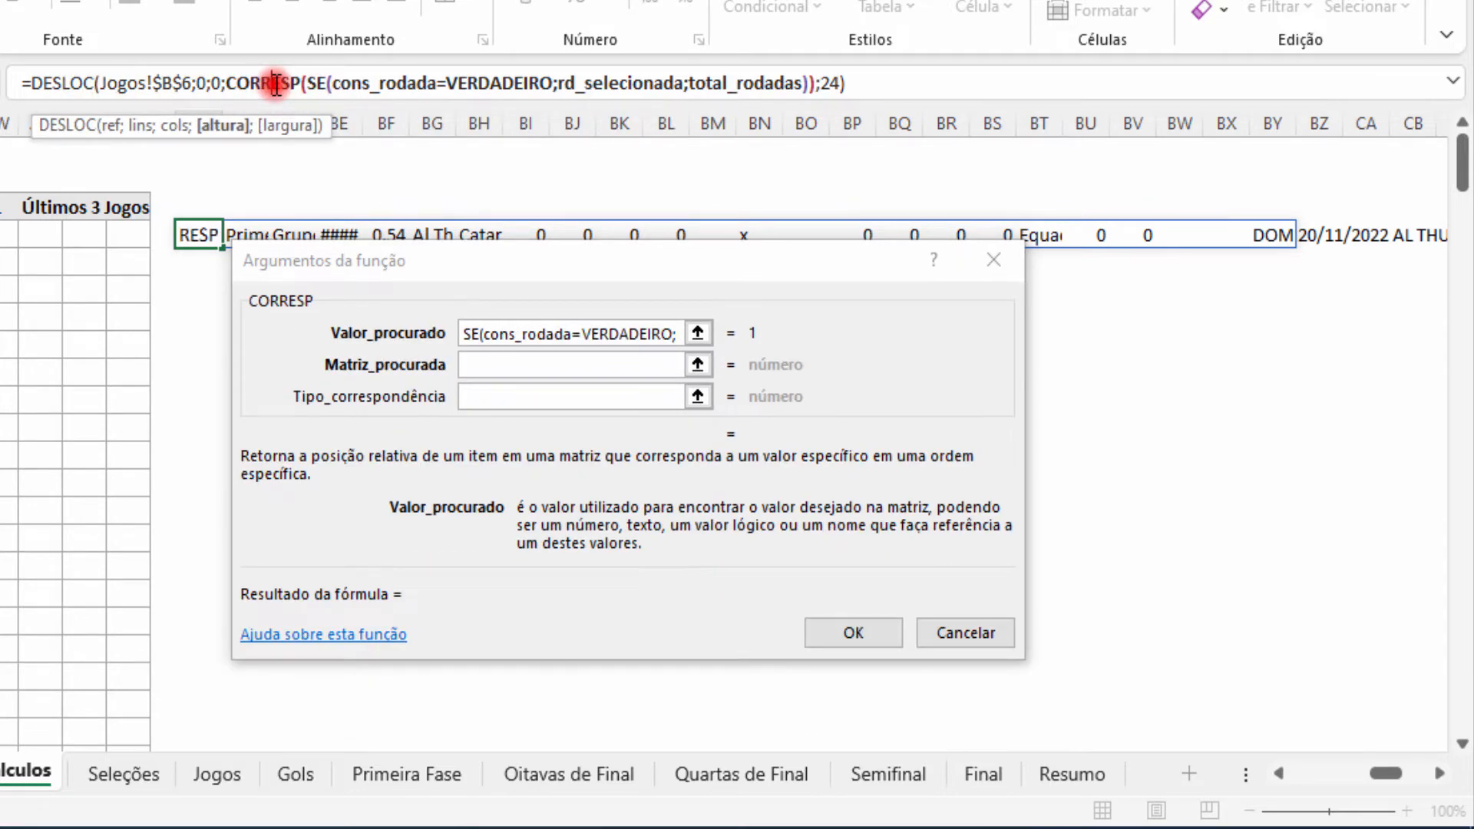
Complete the CORRESP arguments in BB4's formula with rd_fase1 as Matriz_procurada and 0 as Tipo_correspondência, and apply them.
left_click(517, 337)
left_click(383, 269)
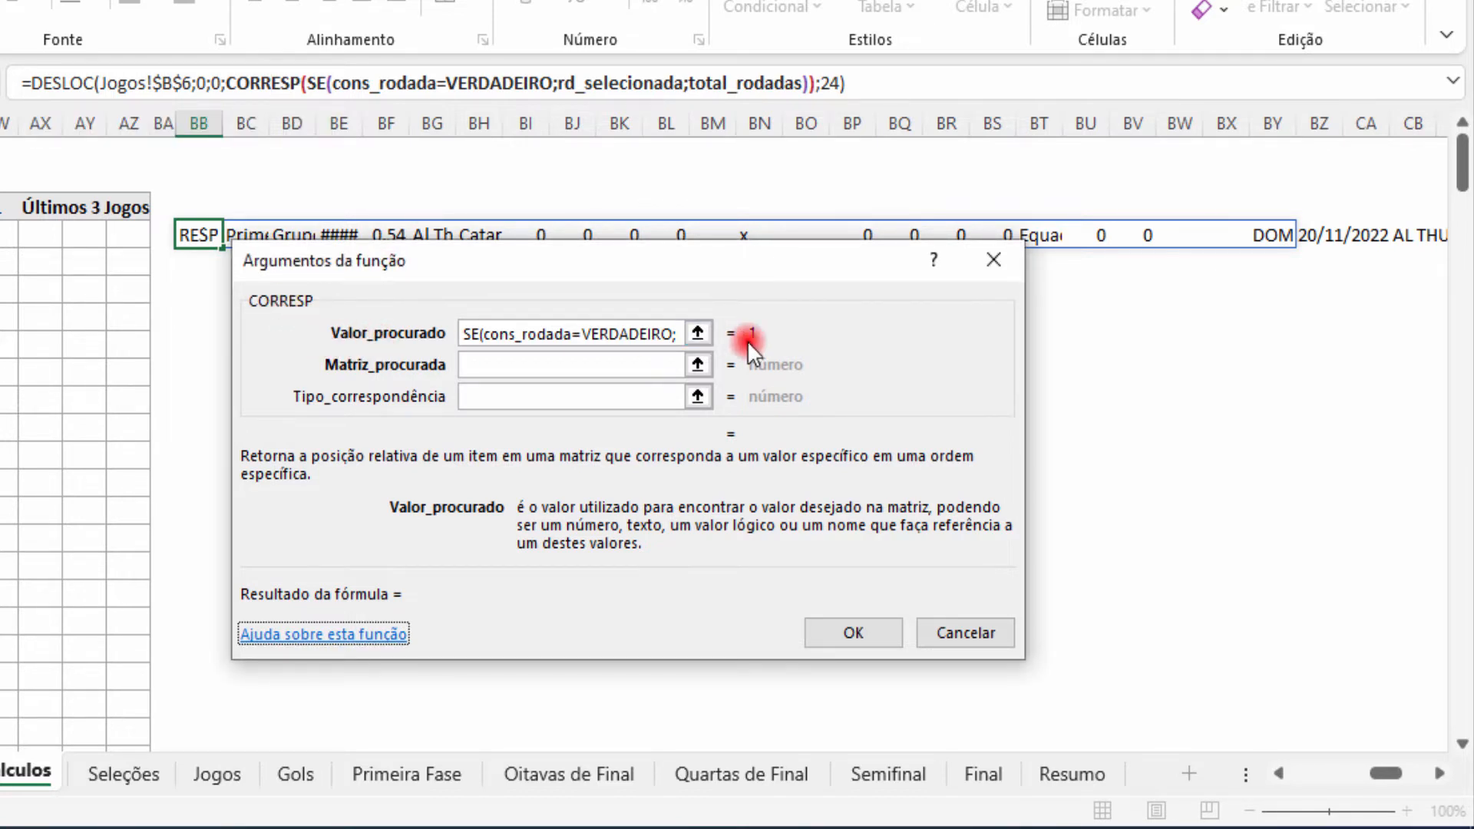
left_click(560, 370)
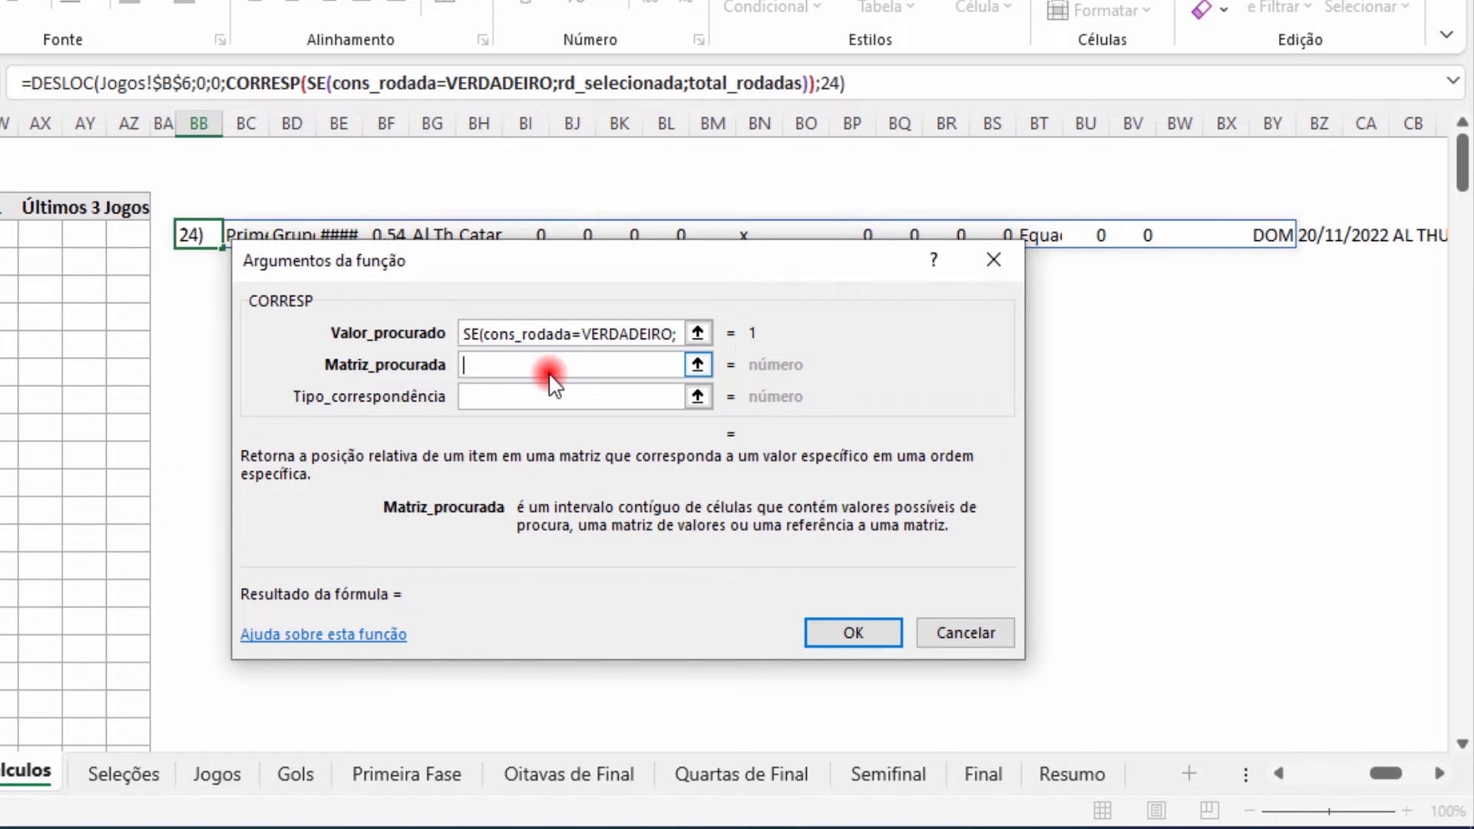
type("r")
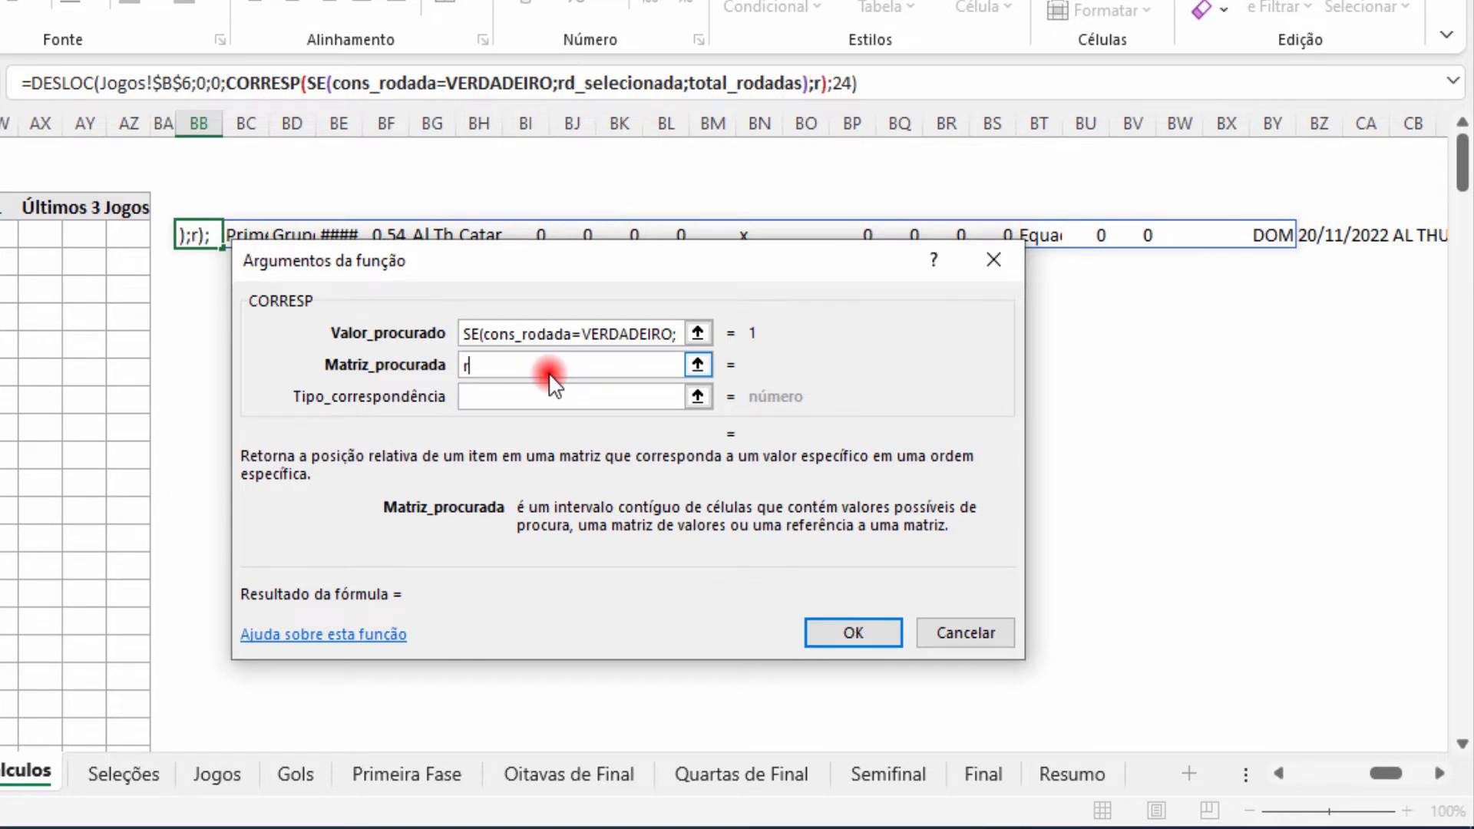
type("d_fase1")
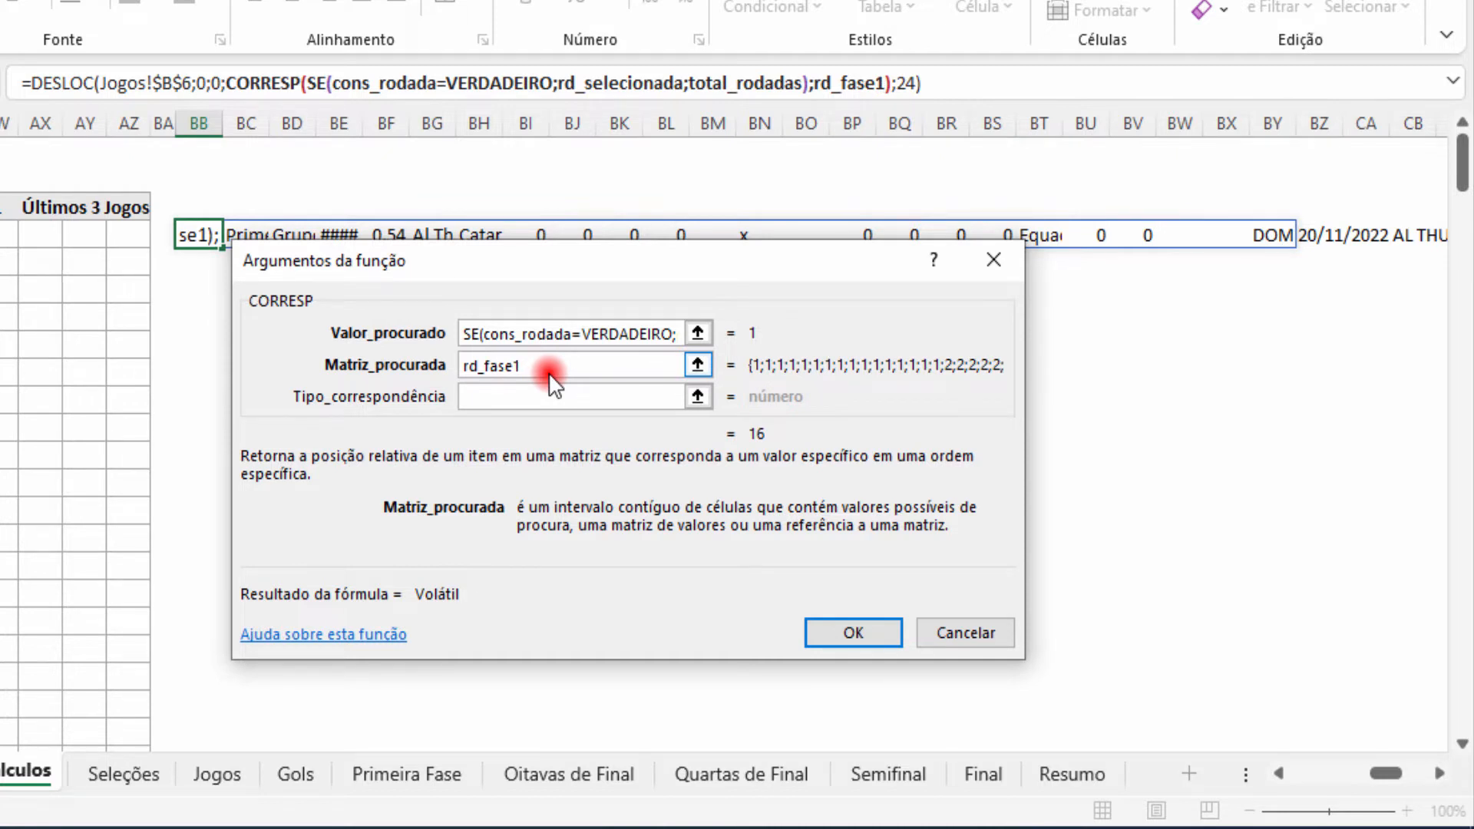
left_click(550, 398)
type("0")
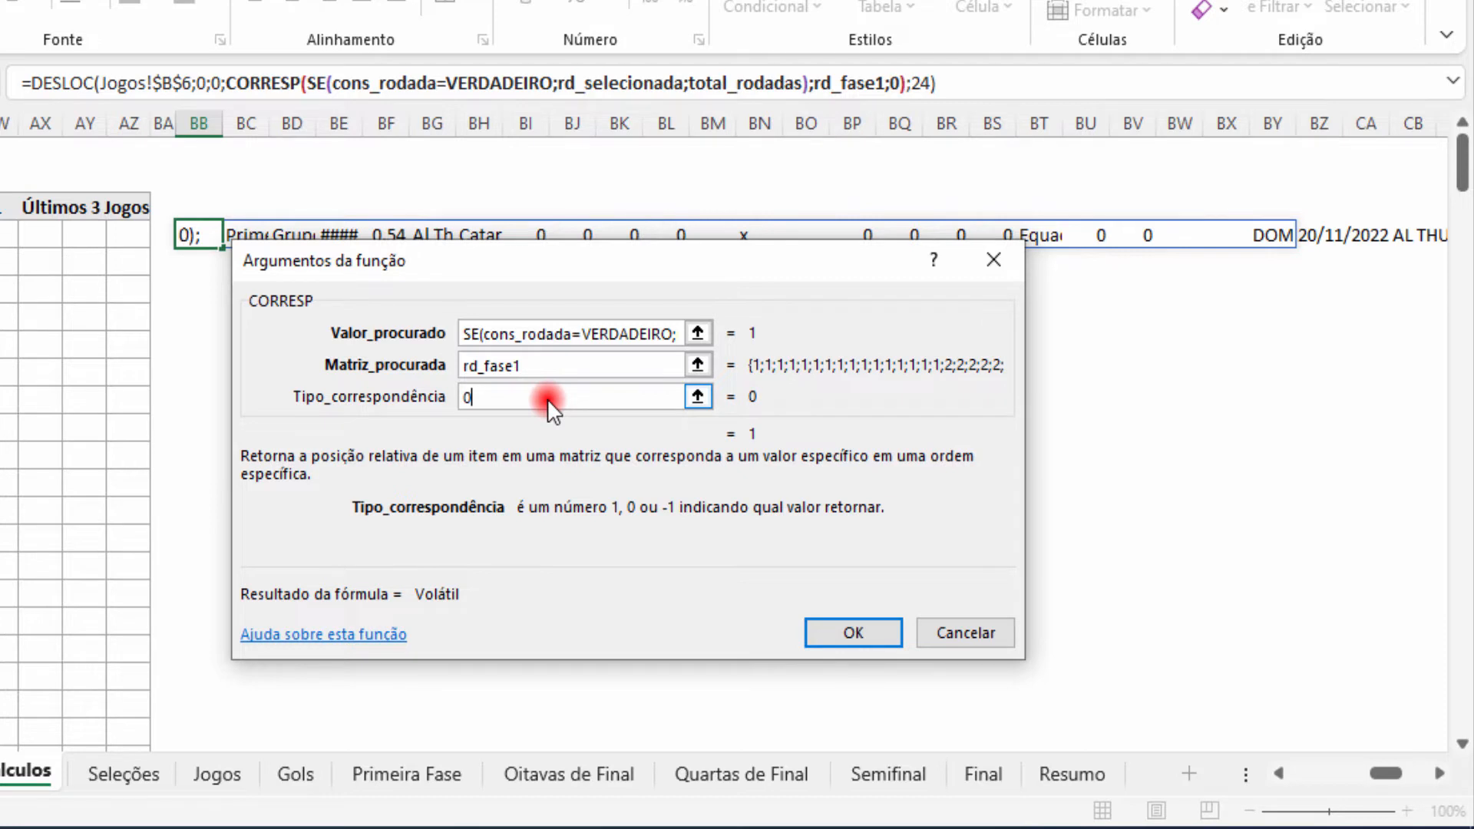
left_click(852, 634)
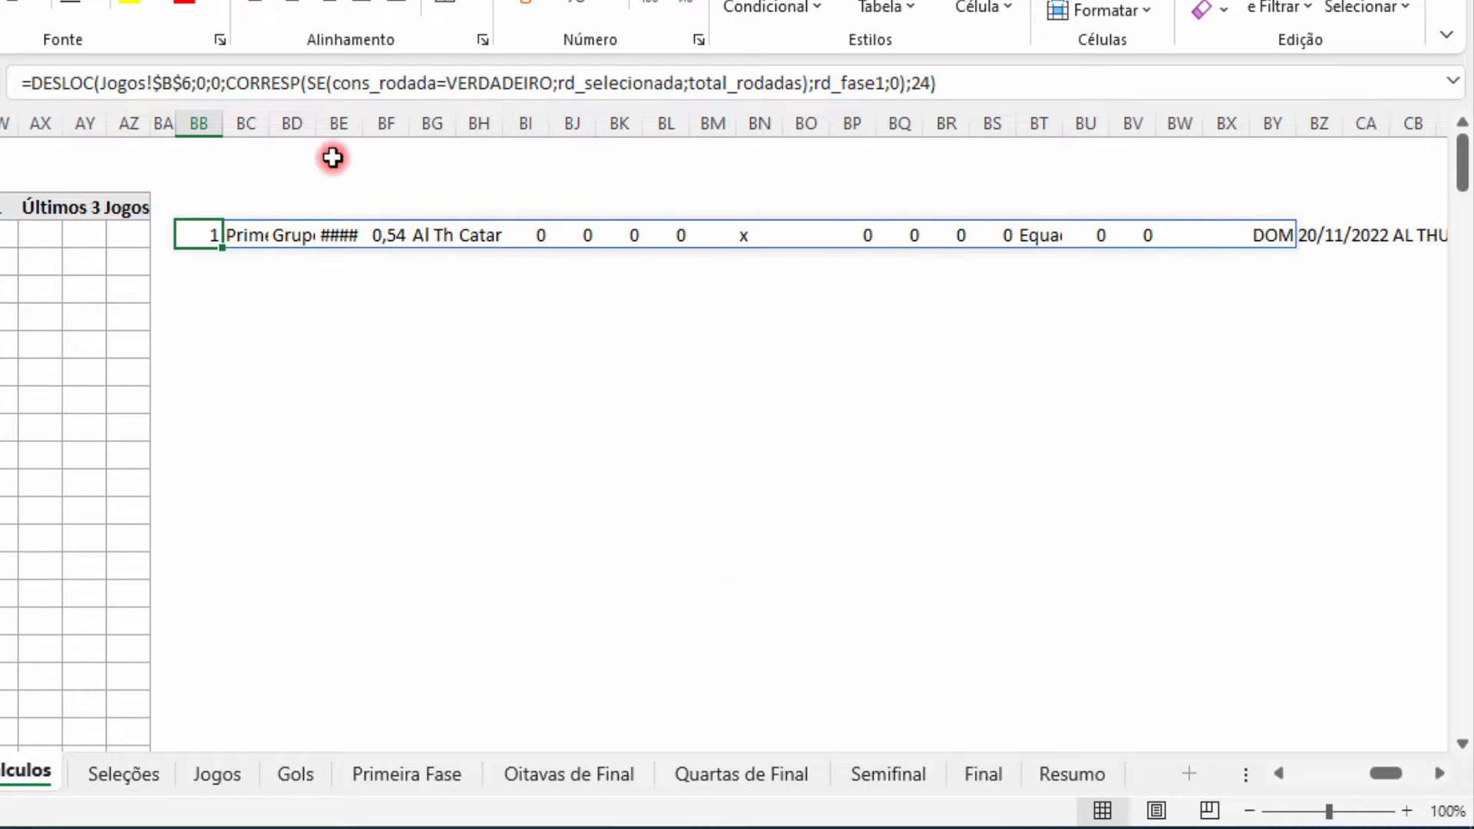
Add +15 after the CORRESP function in BB4's DESLOC height and check the round column of the returned rows.
left_click(284, 83)
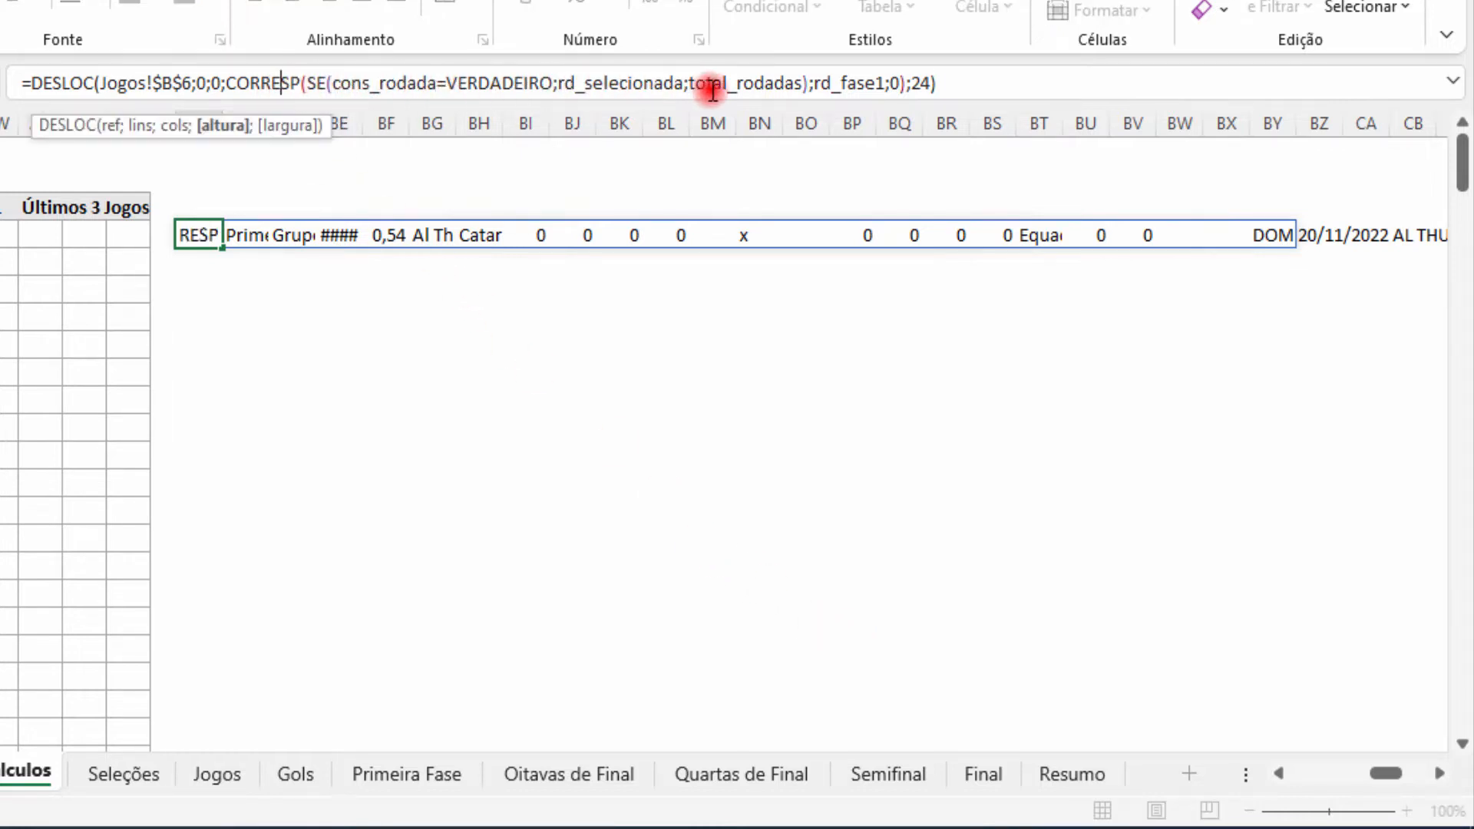
left_click(908, 83)
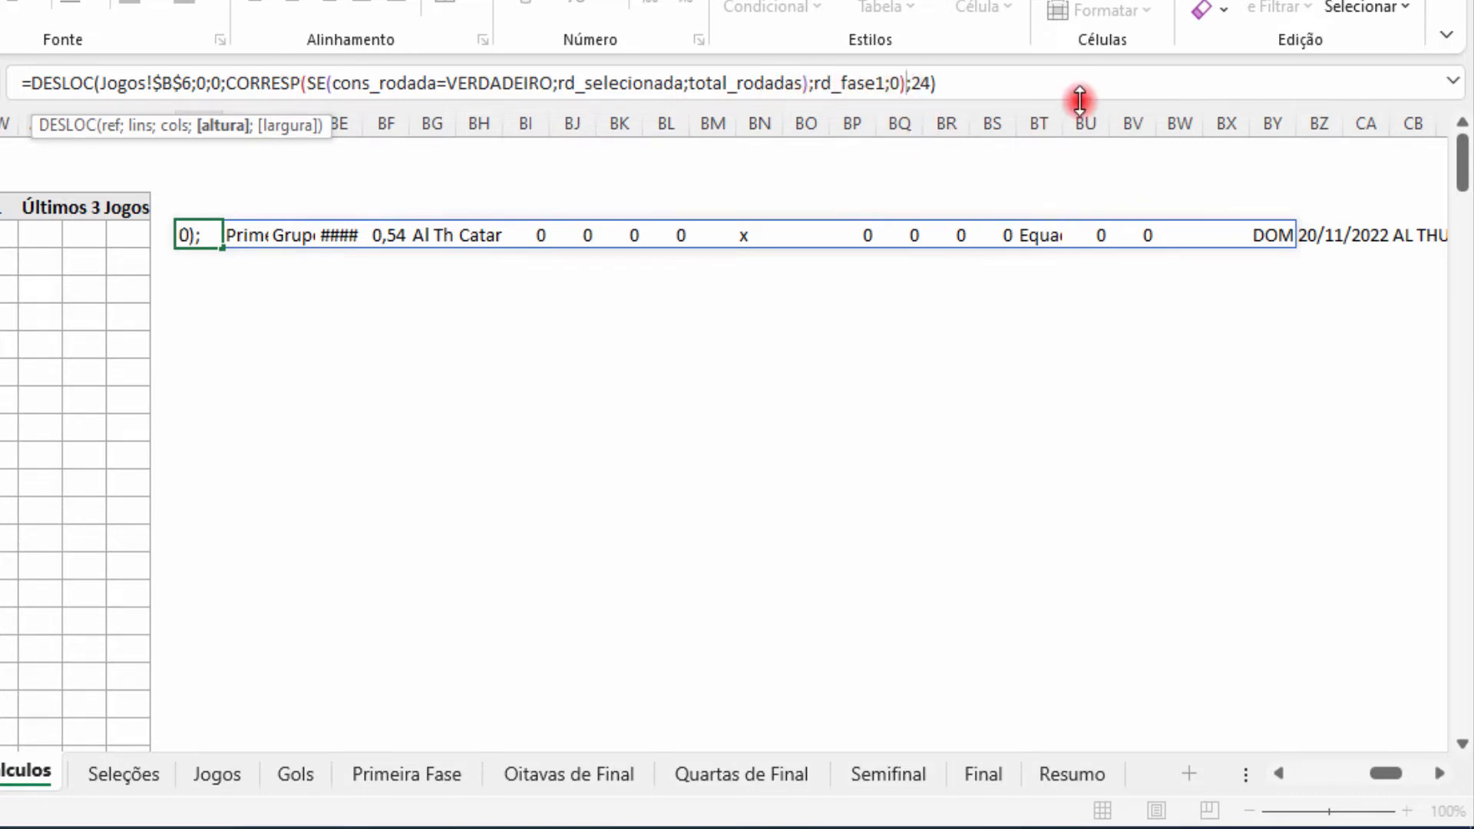
type("+15")
key("Return")
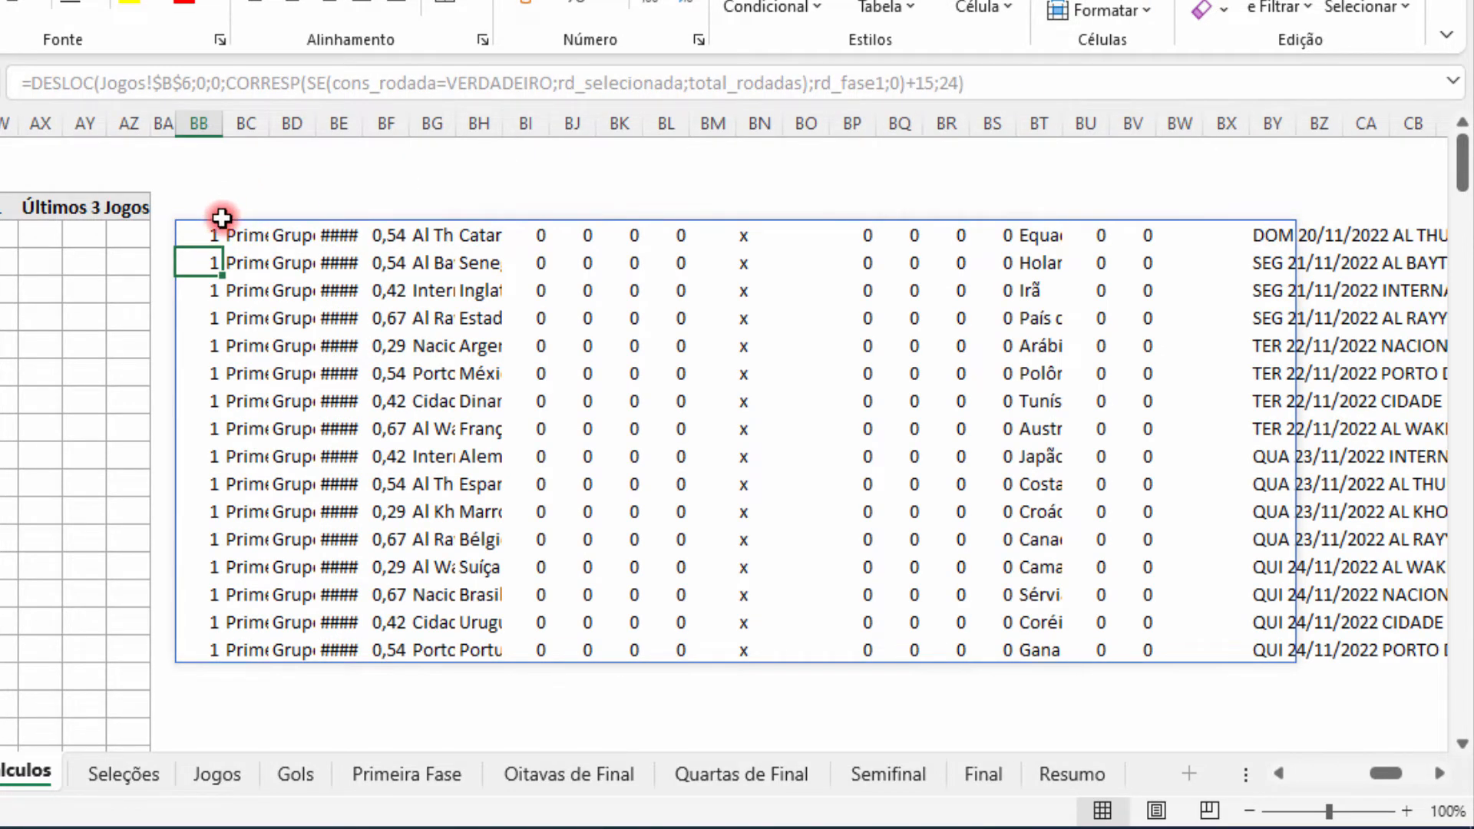
left_click_drag(214, 235, 210, 639)
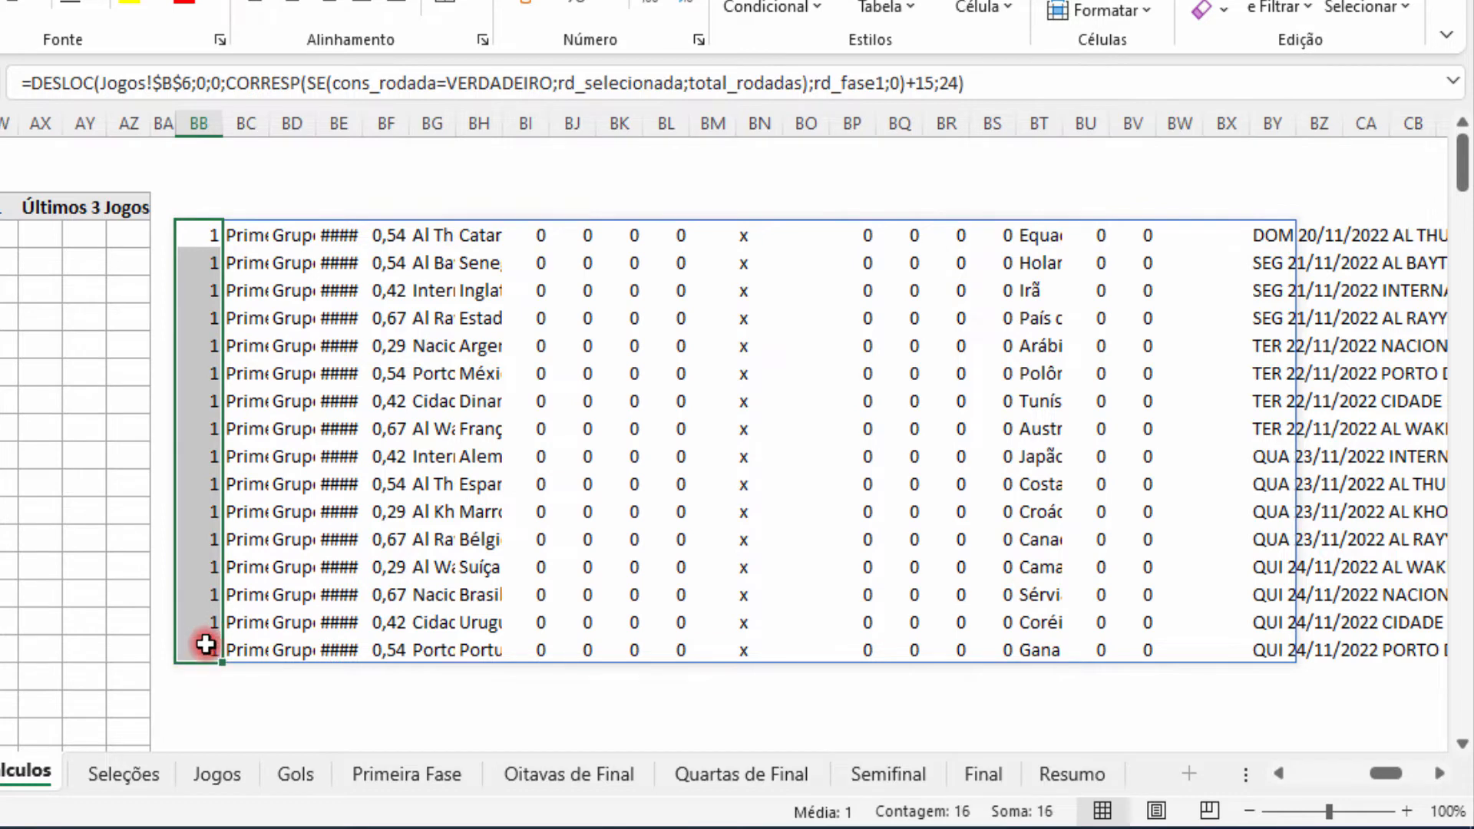
left_click(207, 618)
Turn off Considerar Rodada on the Primeira Fase sheet and check the rounds returned from BB4 down on Cálculos.
left_click(367, 785)
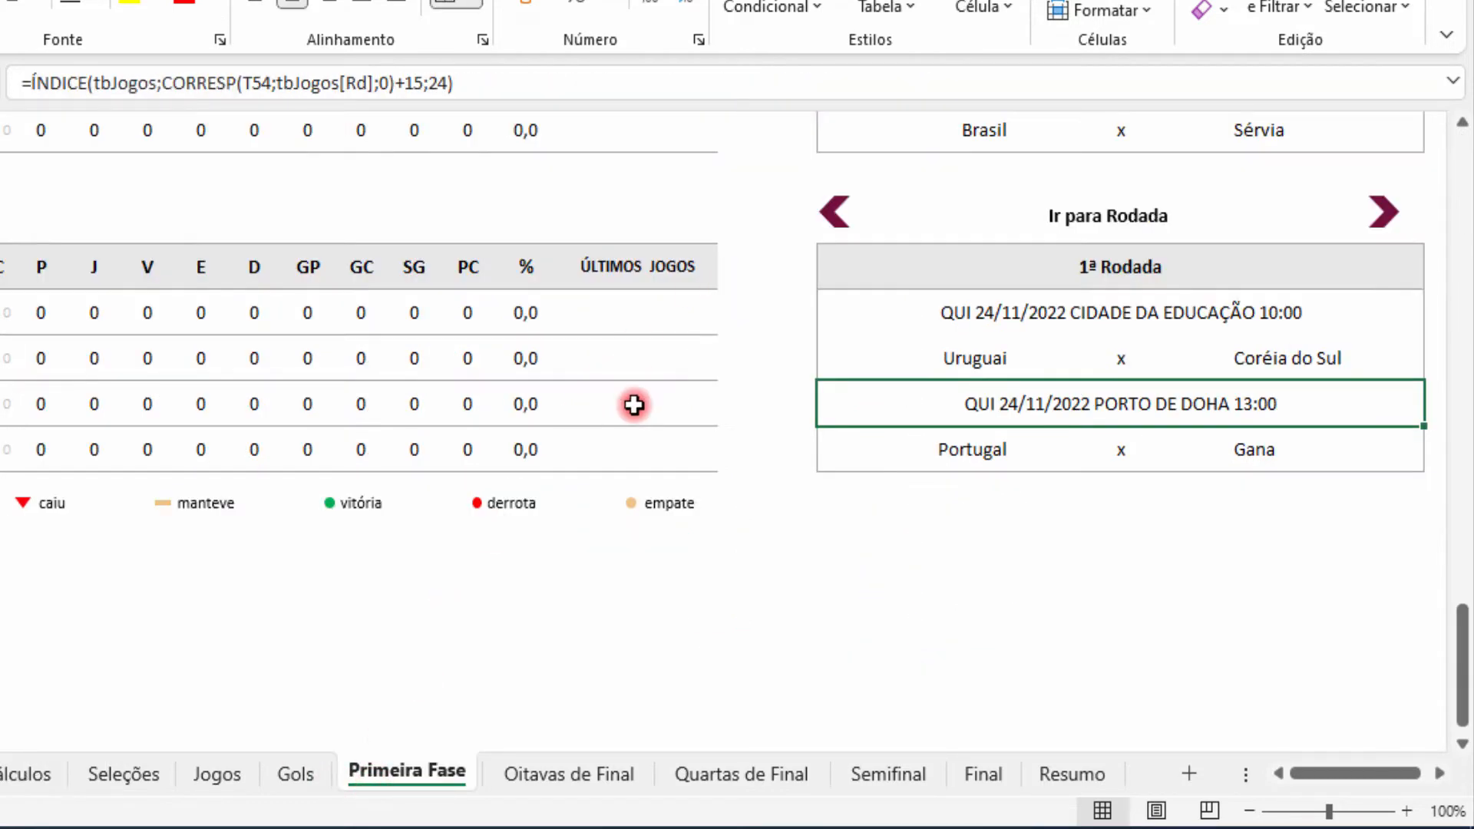
scroll(634, 401, "down", 10)
scroll(624, 368, "up", 10)
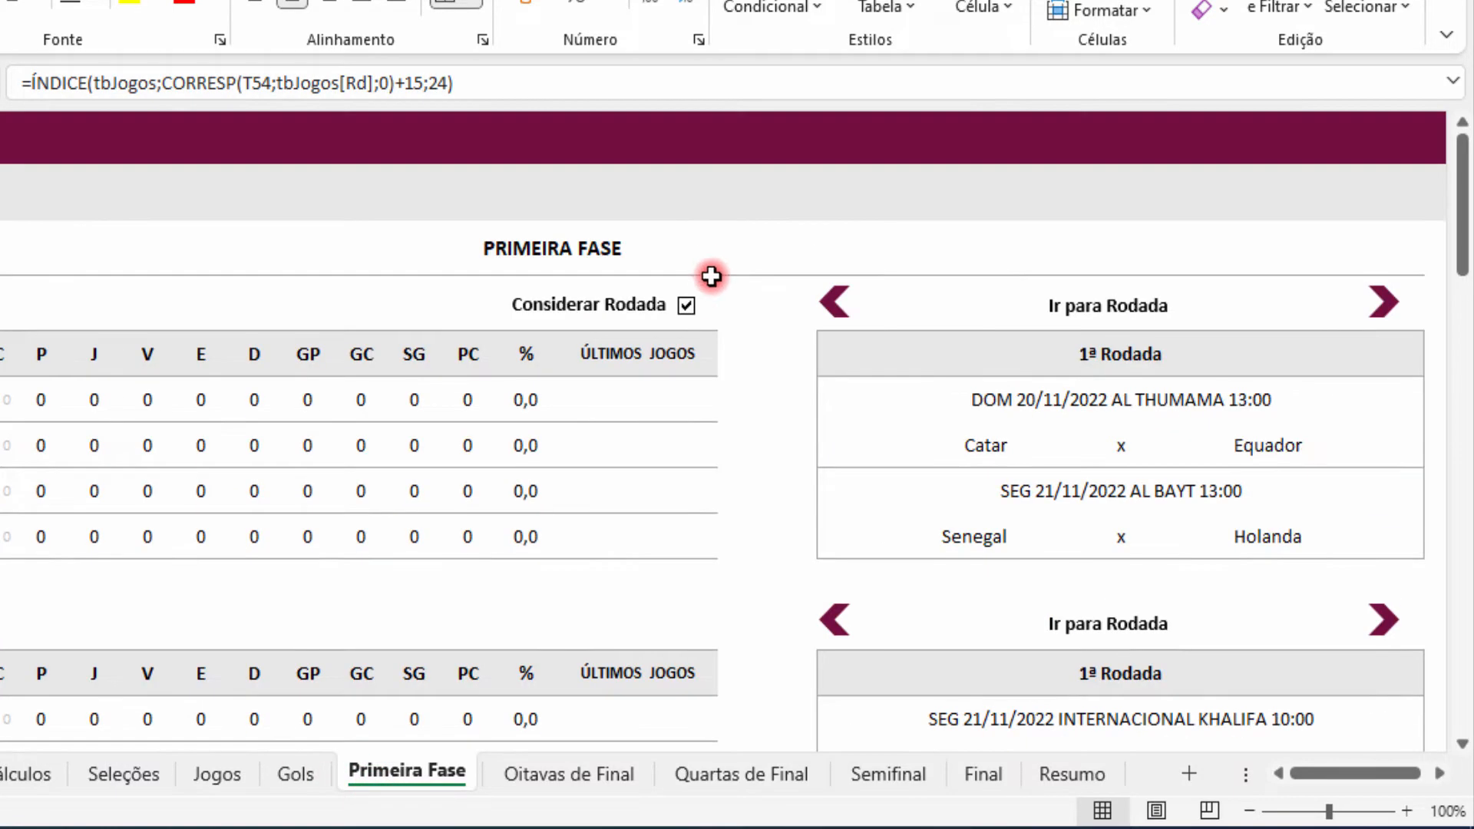
left_click(685, 306)
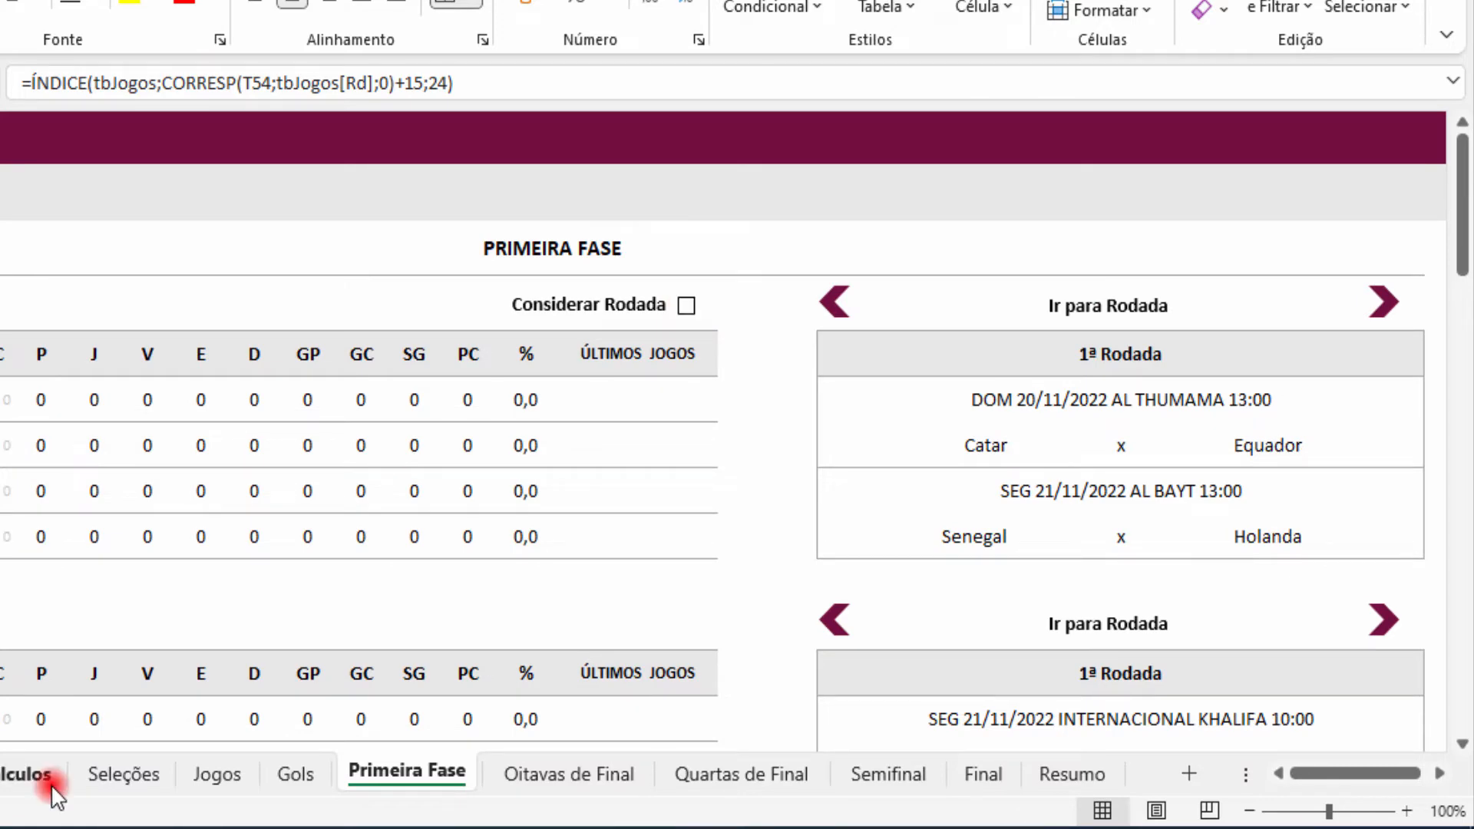
left_click(46, 783)
scroll(427, 418, "down", 11)
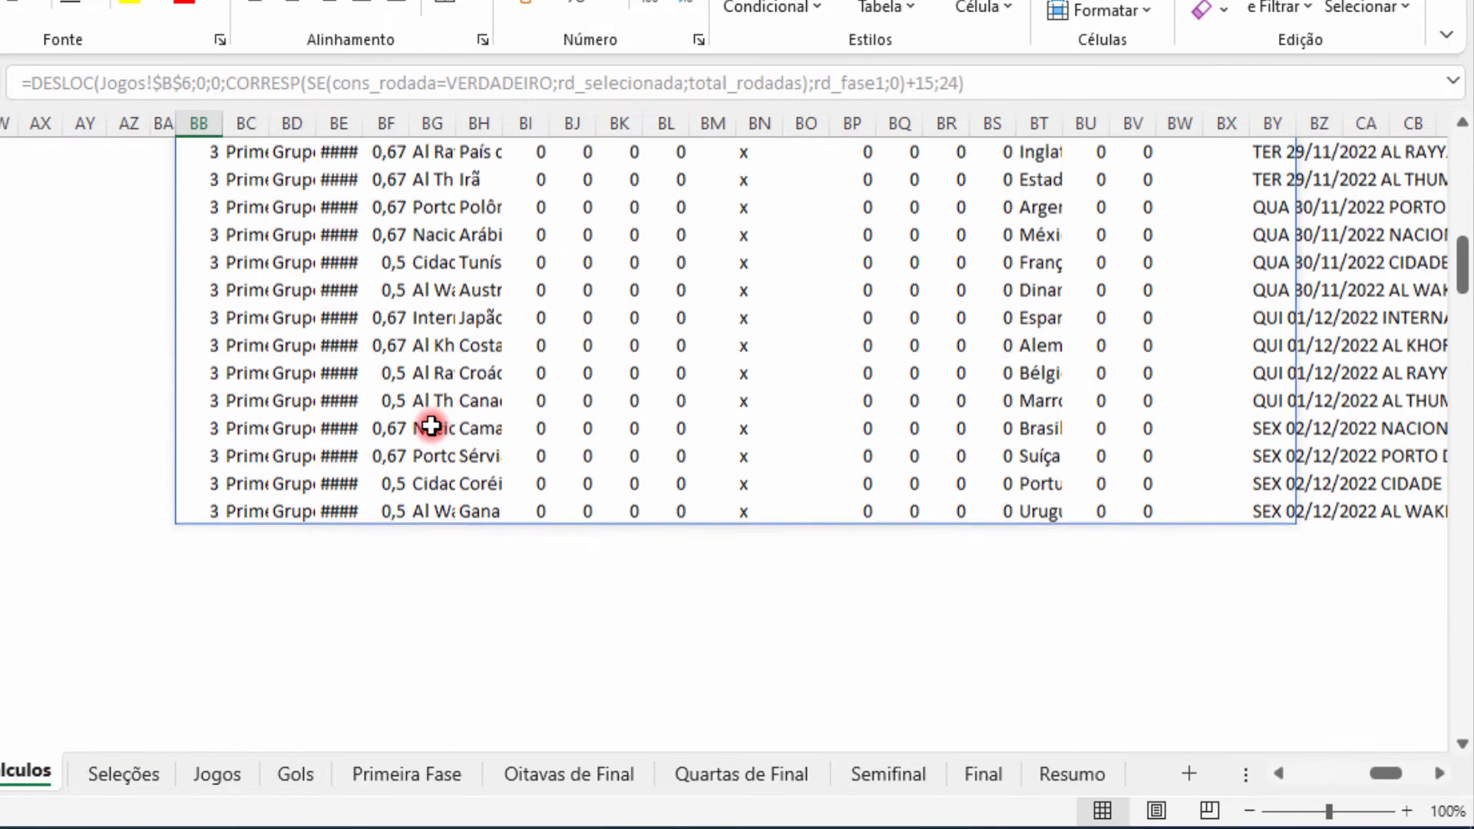
scroll(429, 428, "up", 11)
left_click_drag(216, 236, 207, 648)
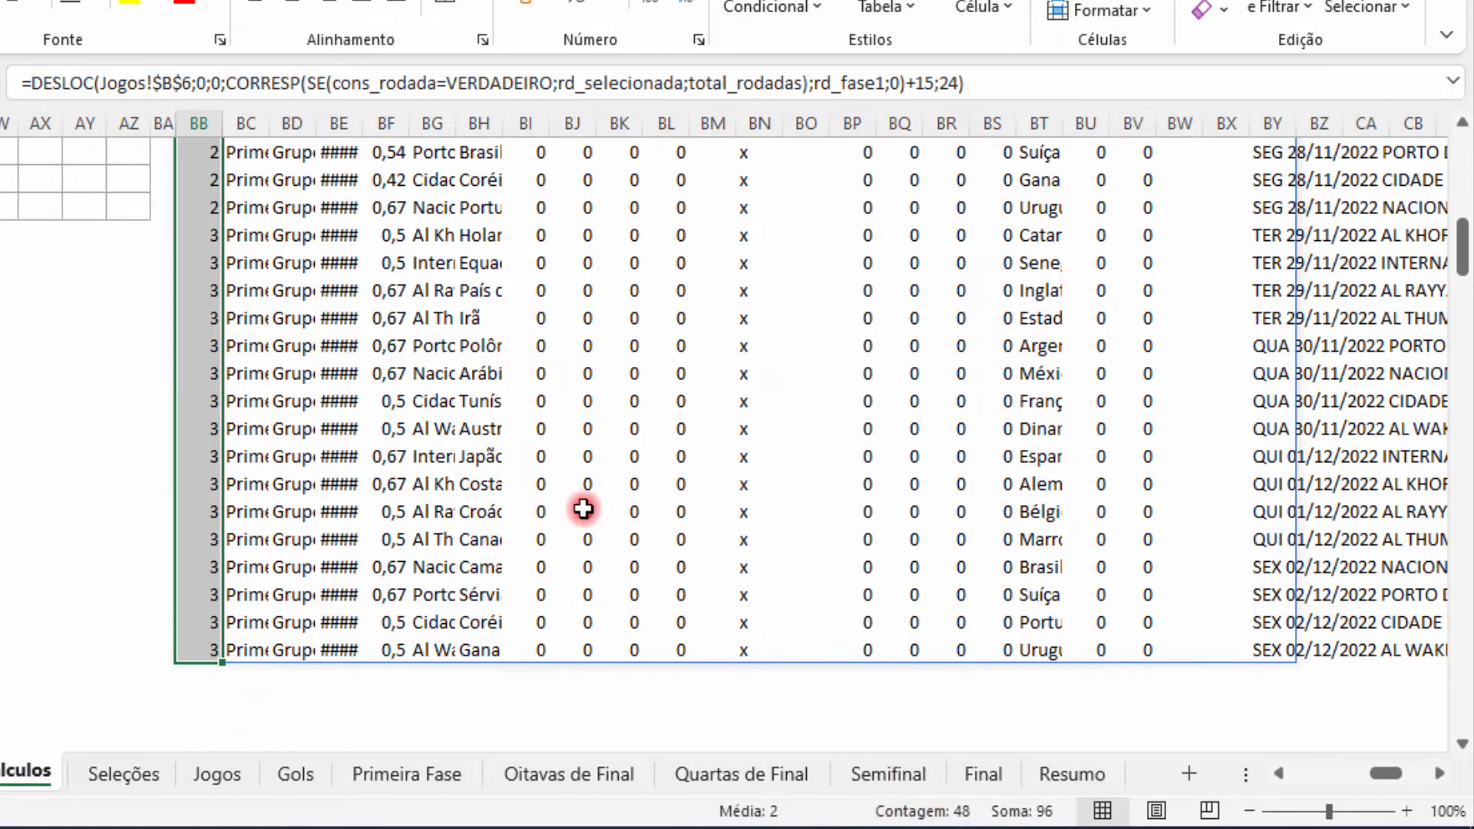
scroll(583, 509, "up", 10)
left_click(210, 235)
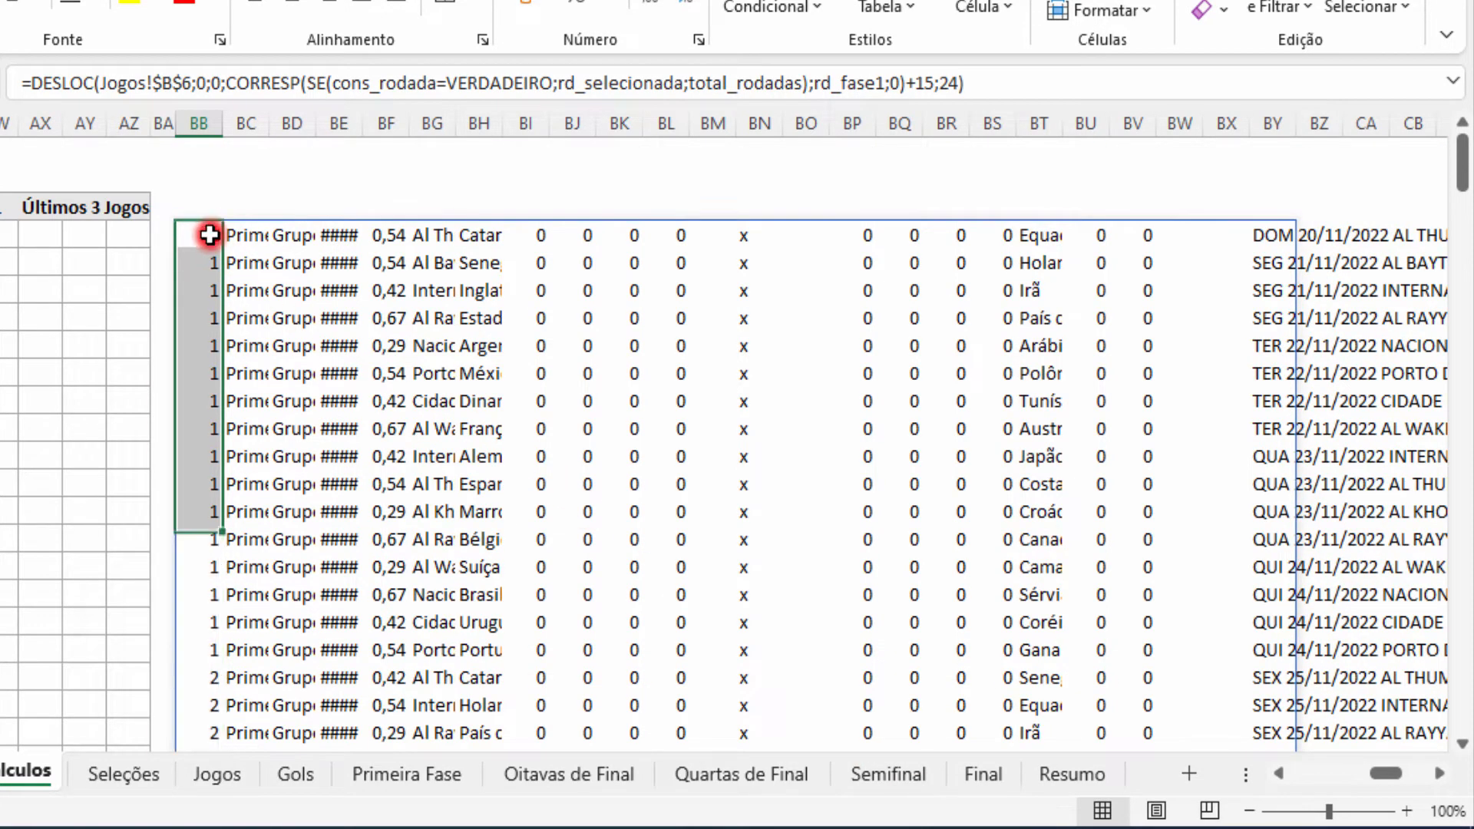
Turn Considerar Rodada back on in Primeira Fase and check the range on Cálculos.
left_click(426, 769)
left_click(685, 305)
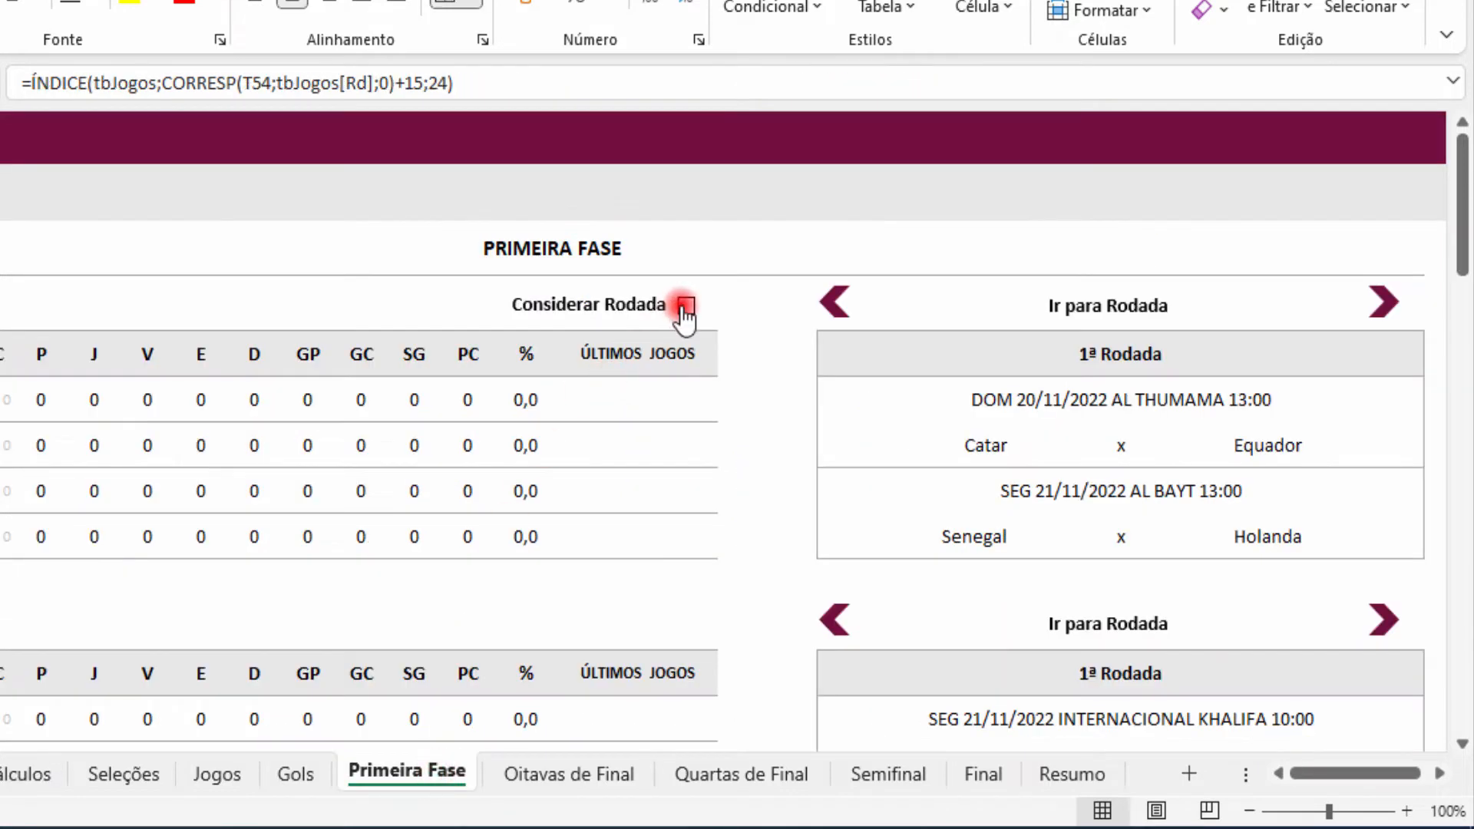
left_click(61, 781)
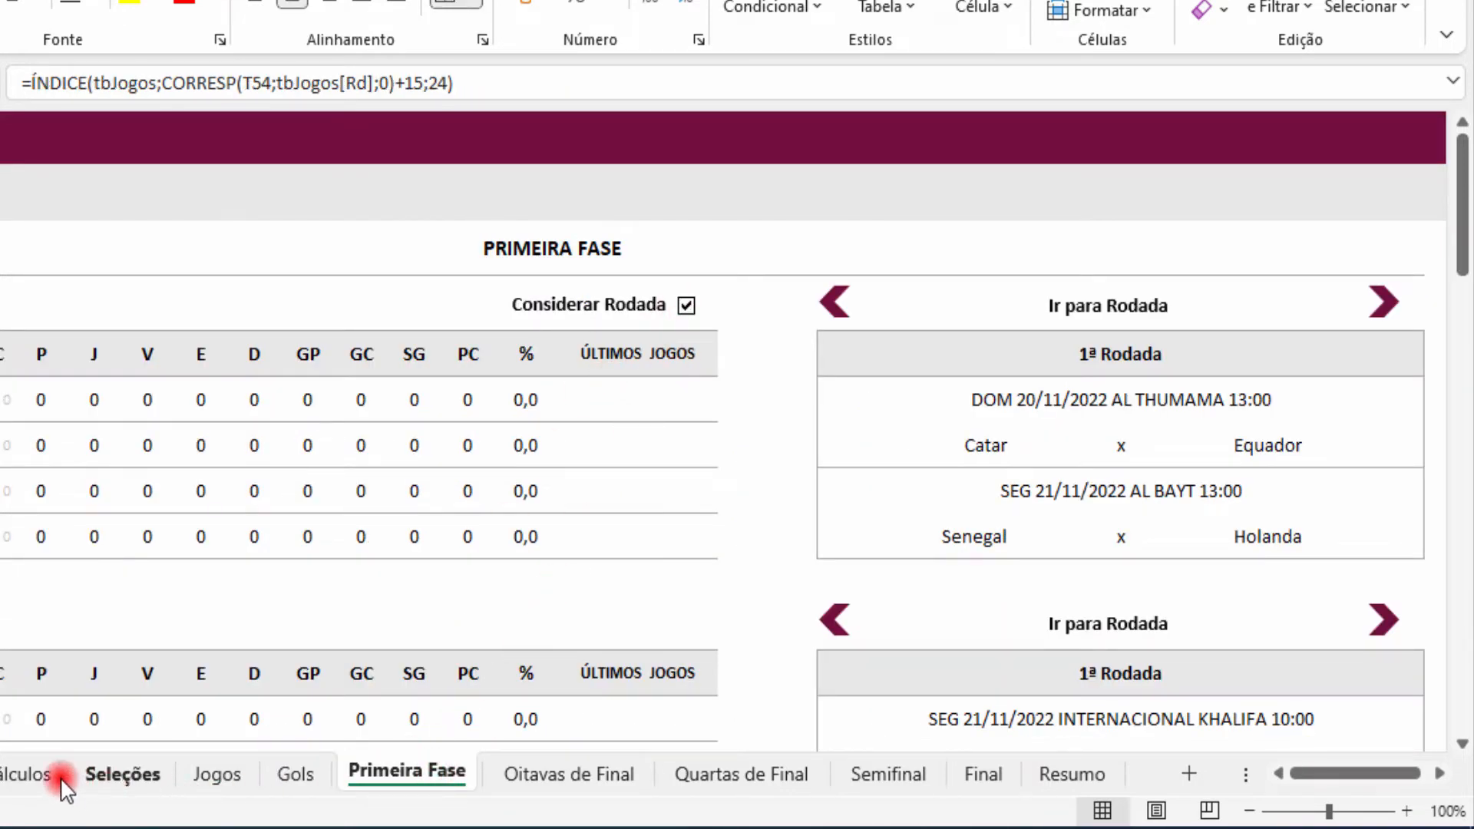
Advance Primeira Fase to the 2nd and 3rd rounds, checking the rows returned on Cálculos after each change.
left_click(388, 774)
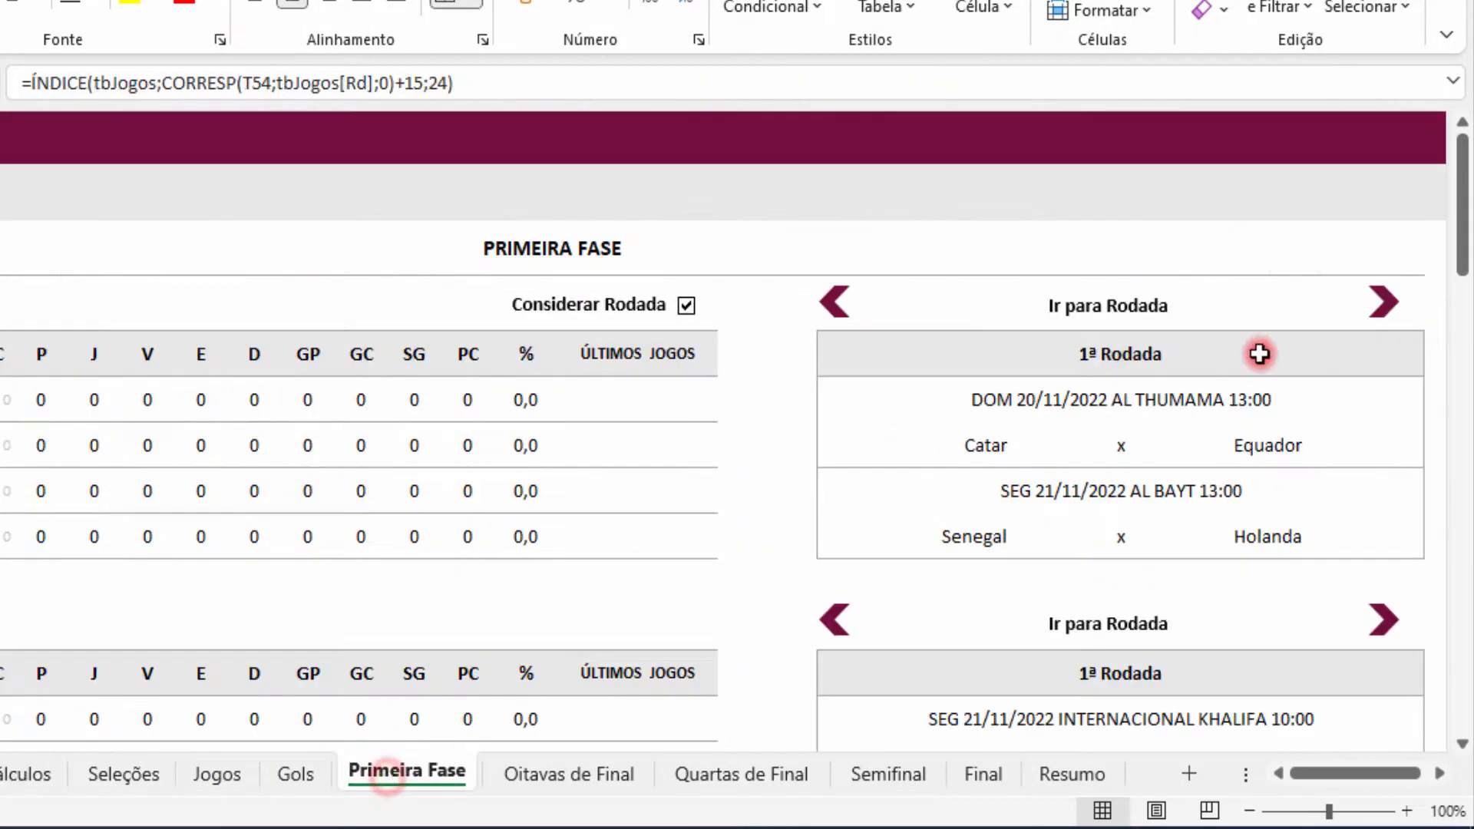
left_click(1380, 307)
left_click(80, 761)
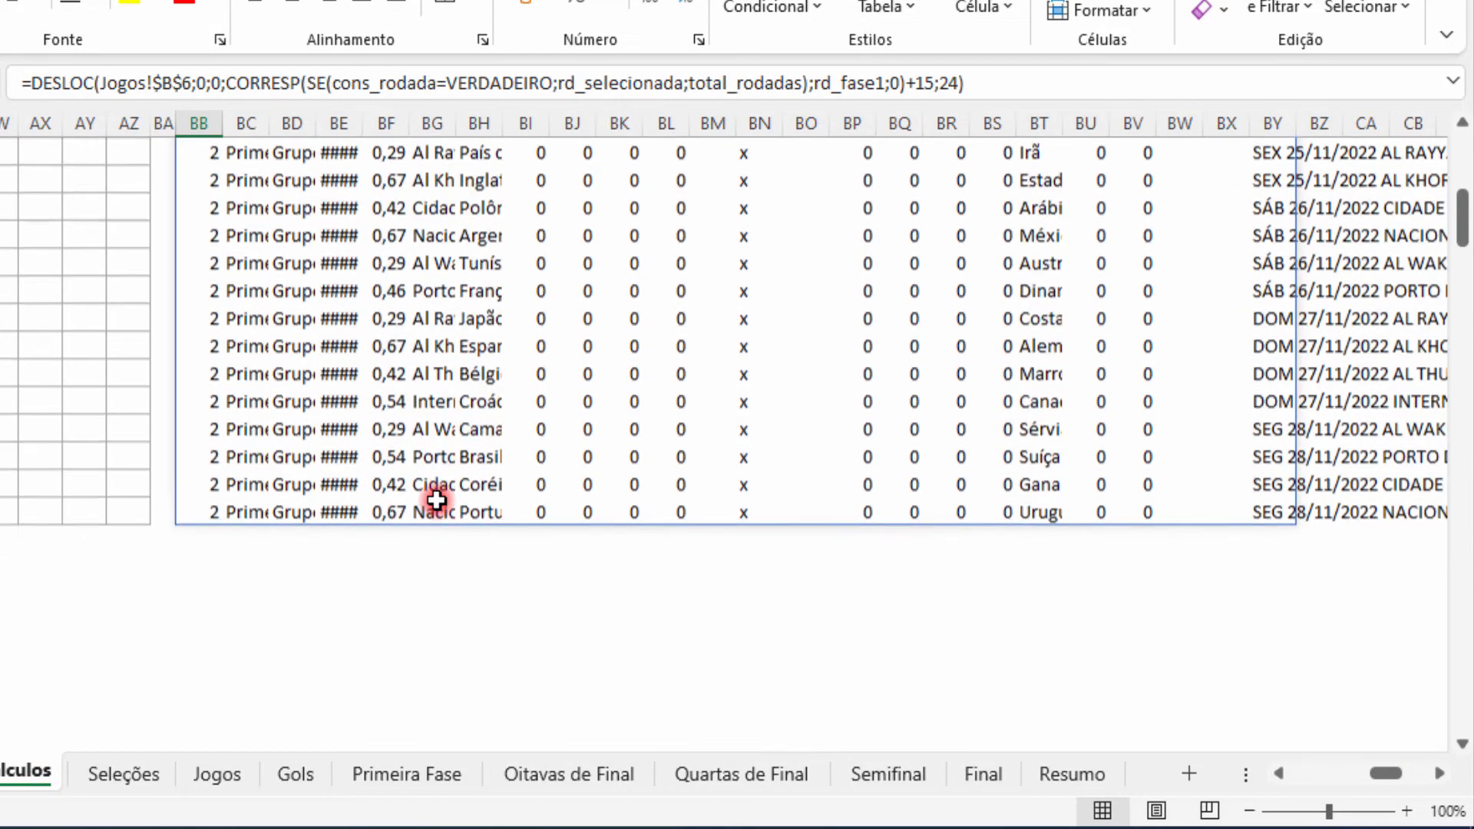
left_click(386, 767)
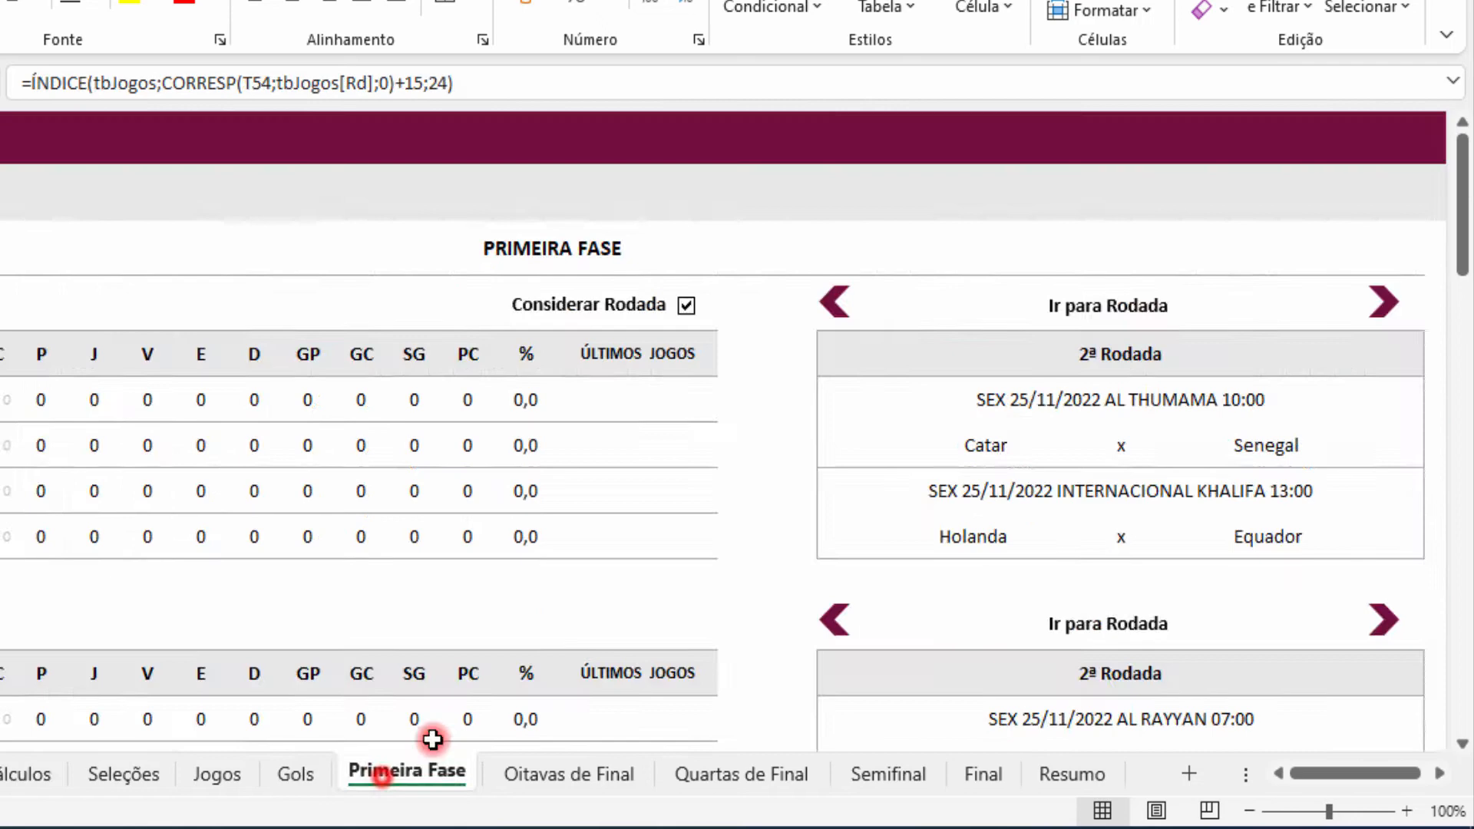
left_click(1364, 301)
left_click(42, 782)
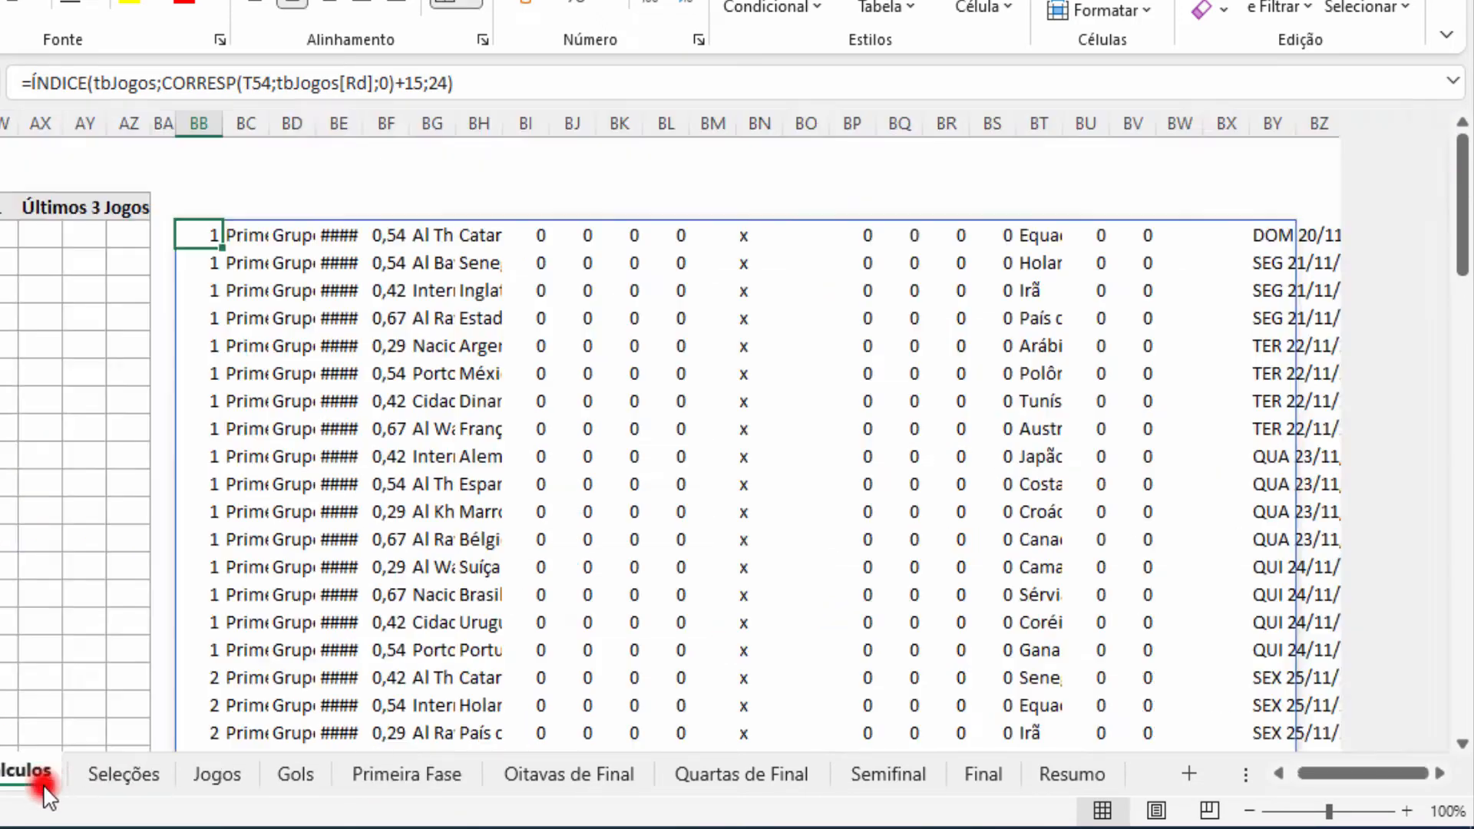
scroll(461, 488, "down", 12)
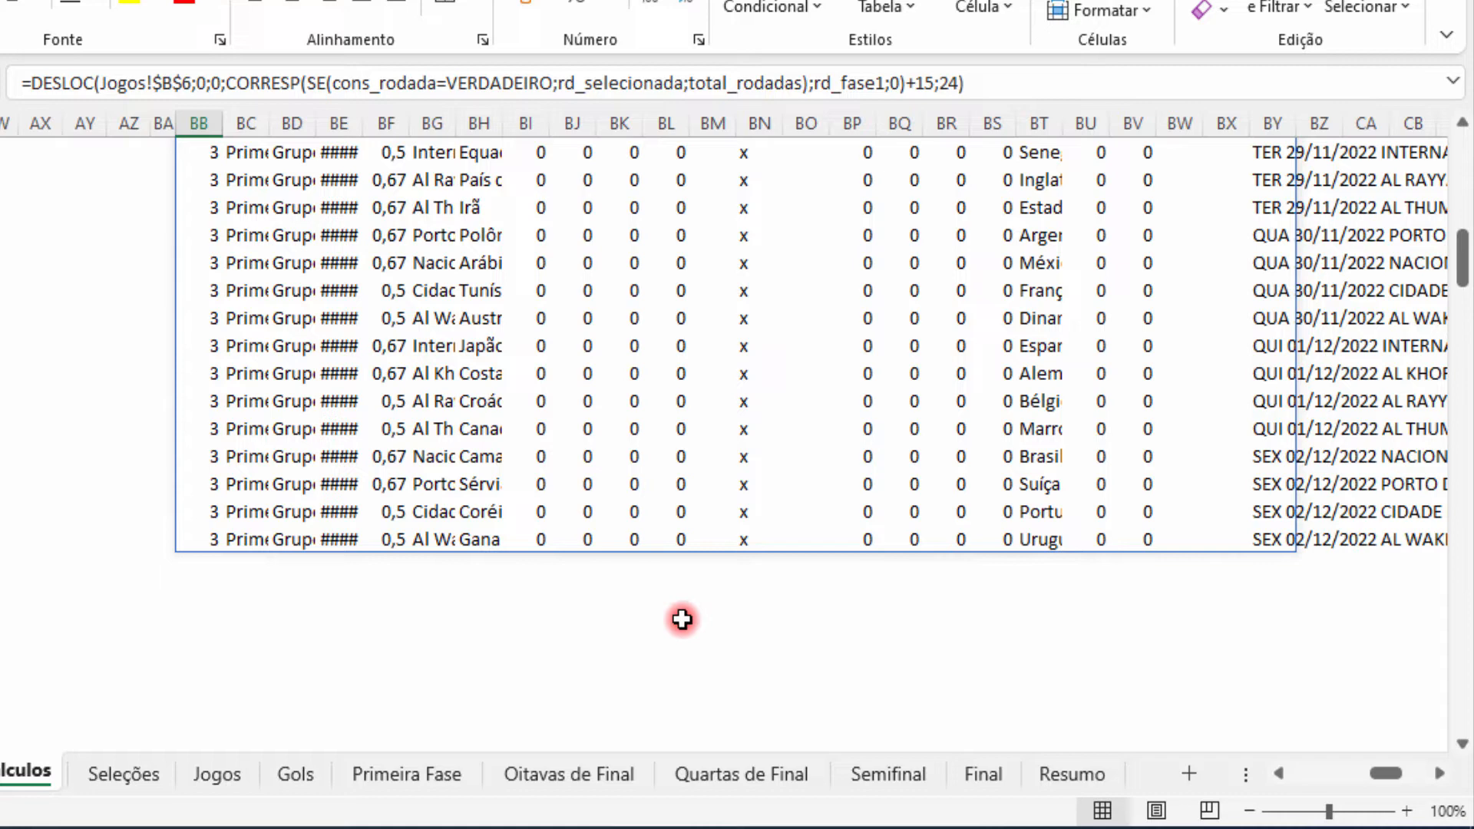
Turn off Considerar Rodada and go to round 1 on Primeira Fase, checking the range returned on Cálculos.
left_click(432, 760)
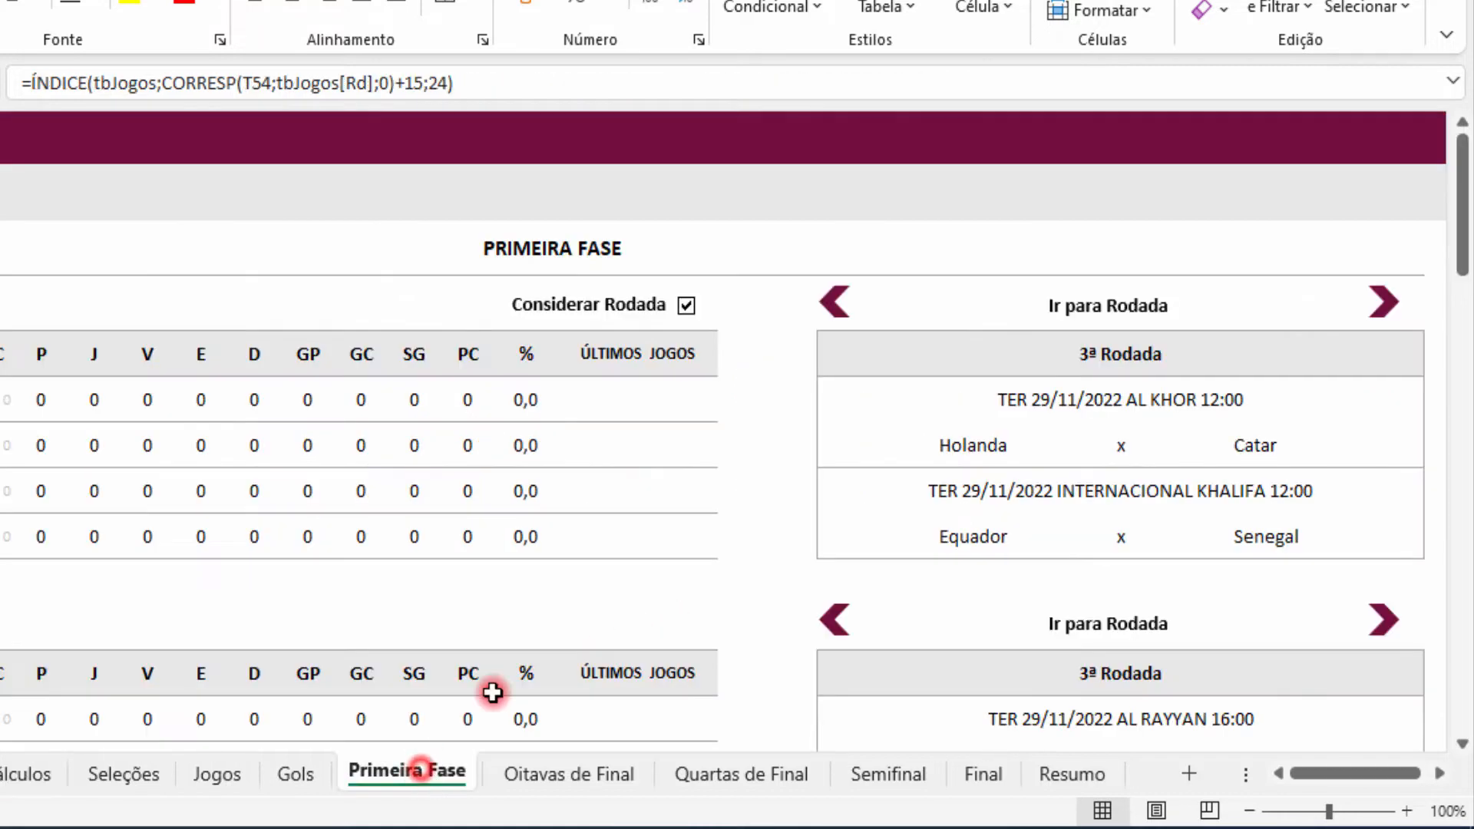
left_click(687, 307)
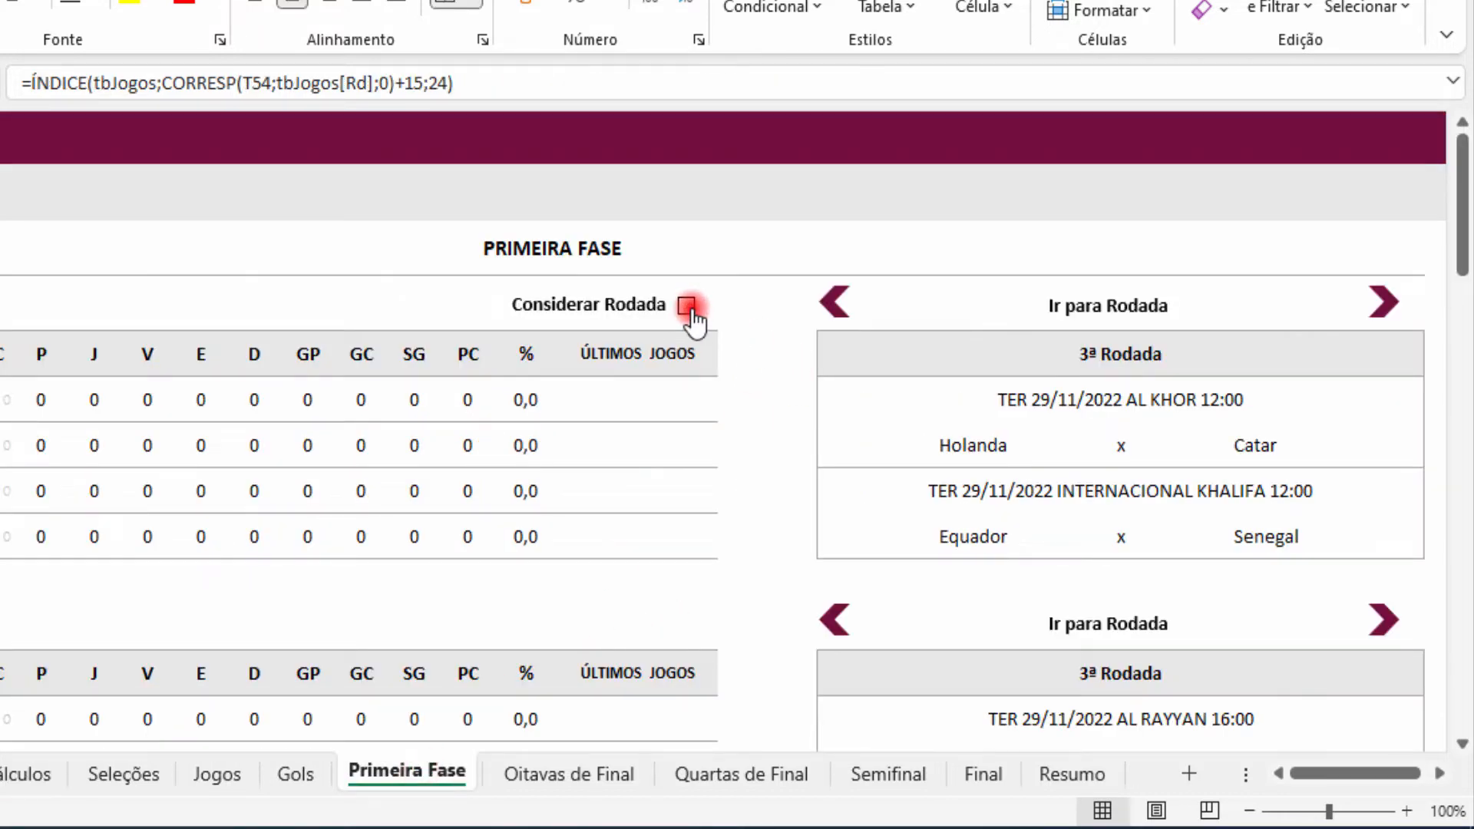
left_click(1111, 305)
type("1")
key("Return")
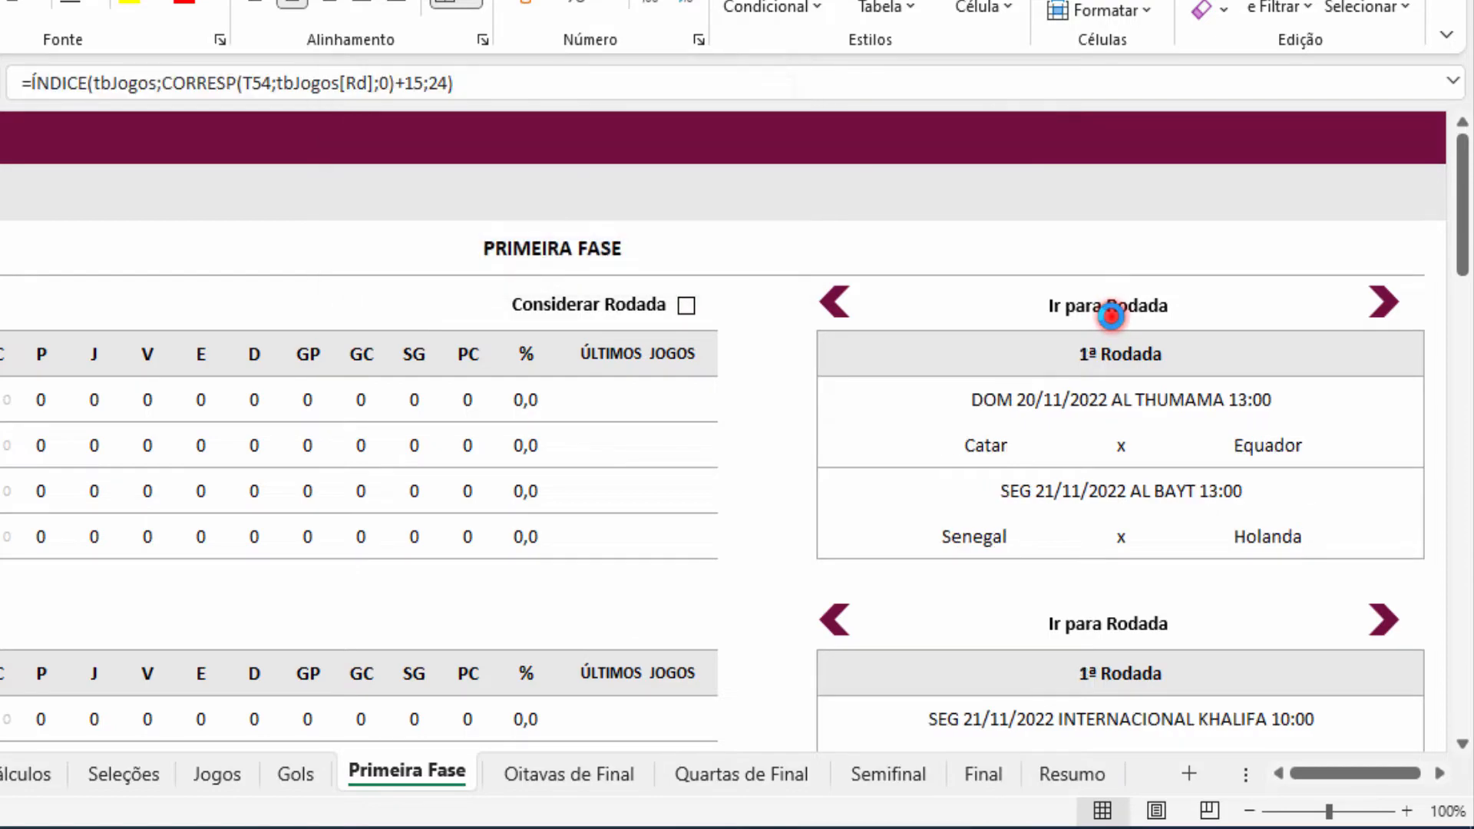
left_click(31, 773)
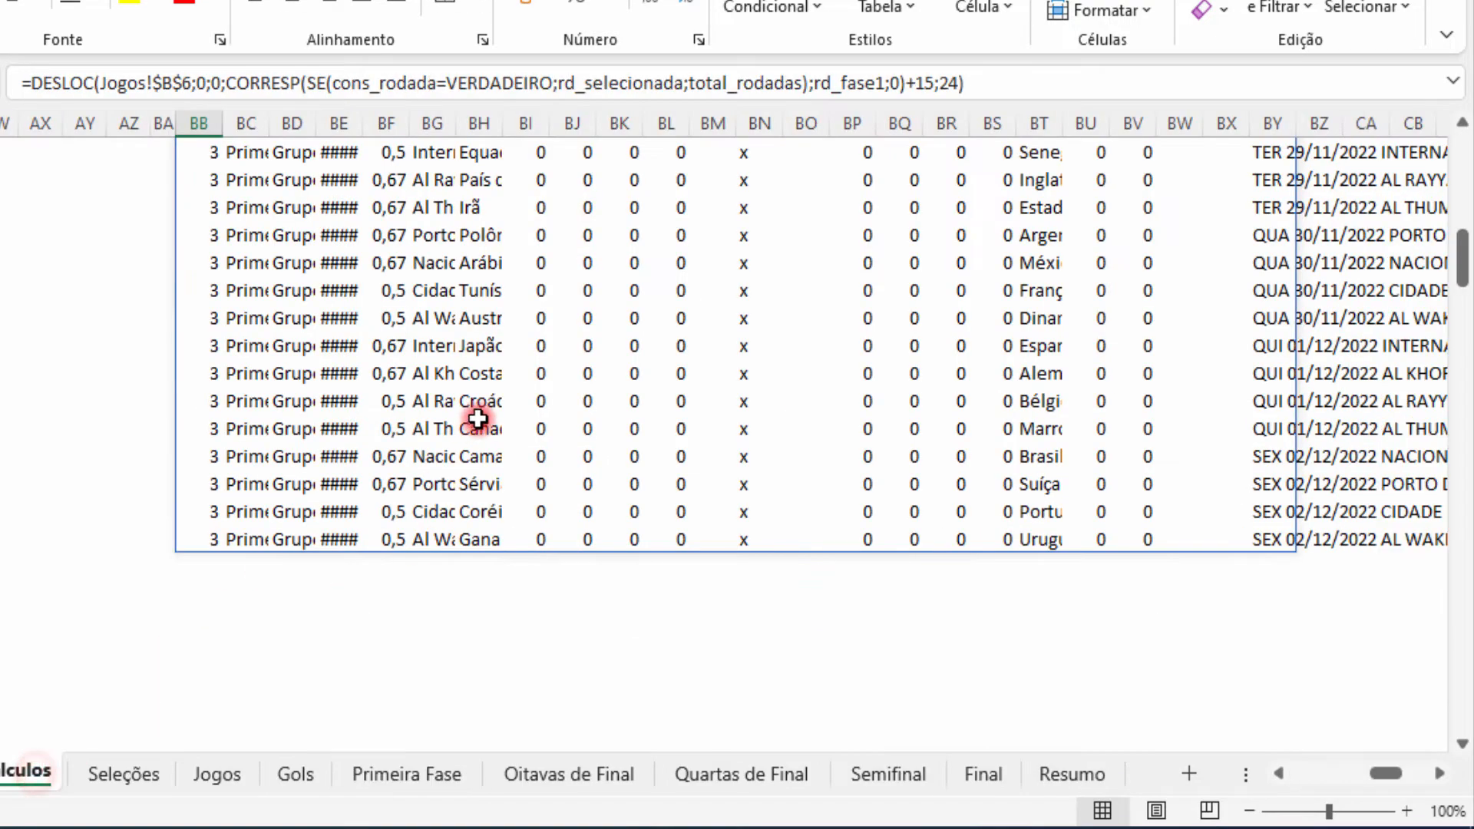
scroll(486, 433, "up", 11)
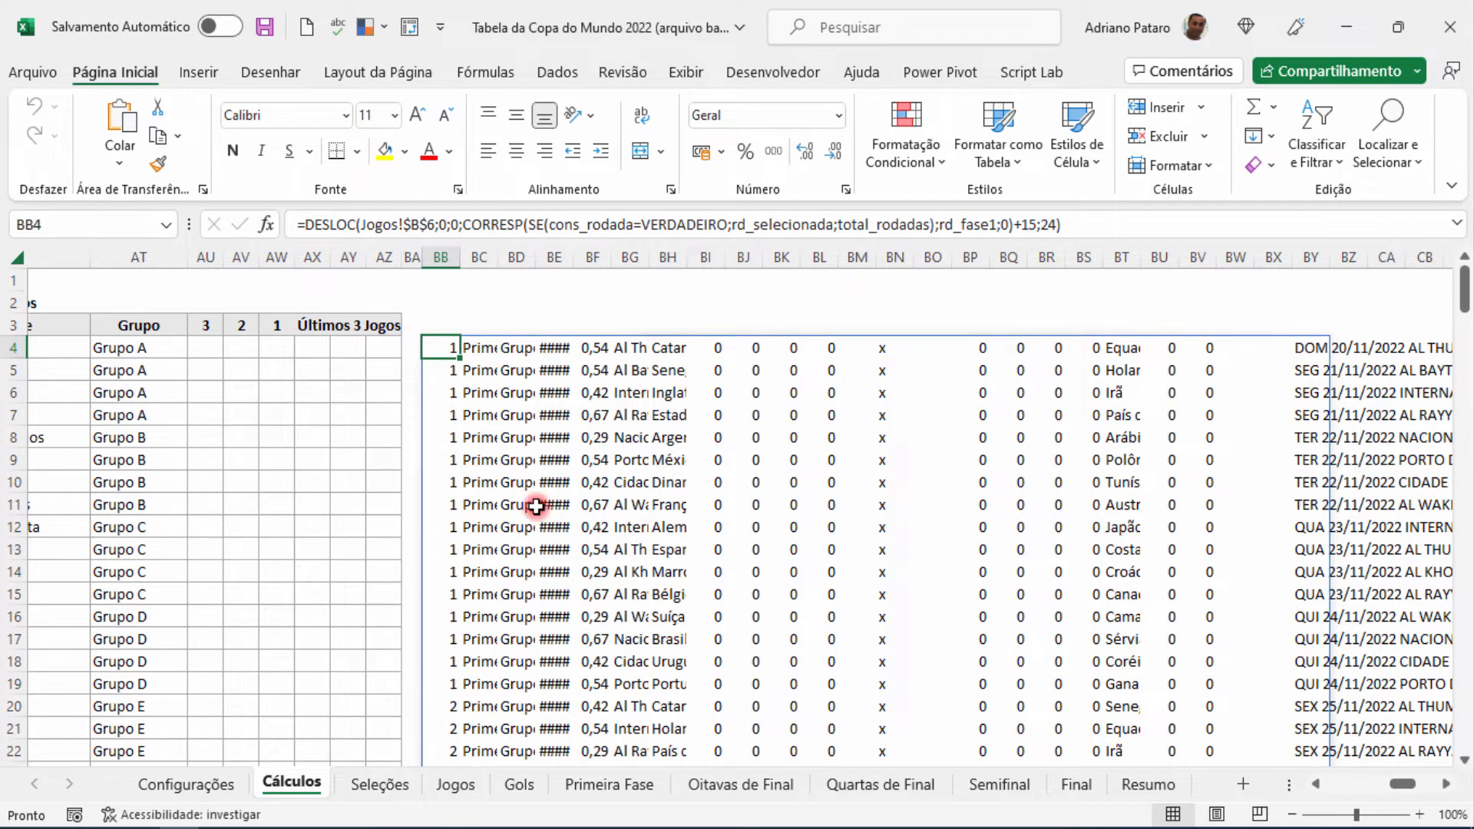
Compare the first seven columns returned in BB4:BH4 on Cálculos with the Rd to Mandante headers on the Jogos sheet.
left_click_drag(1409, 782, 1406, 786)
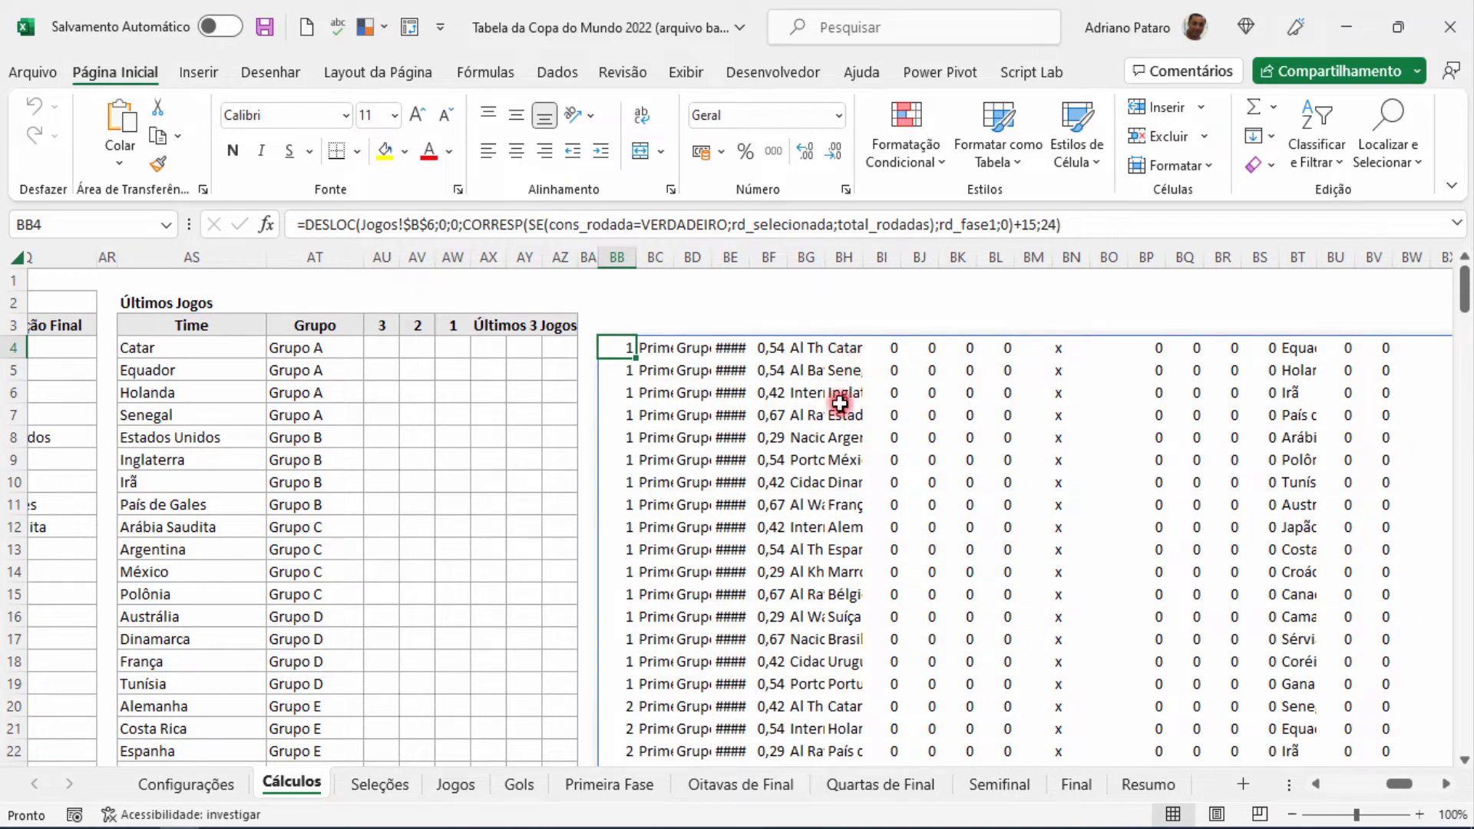
left_click_drag(620, 348, 865, 362)
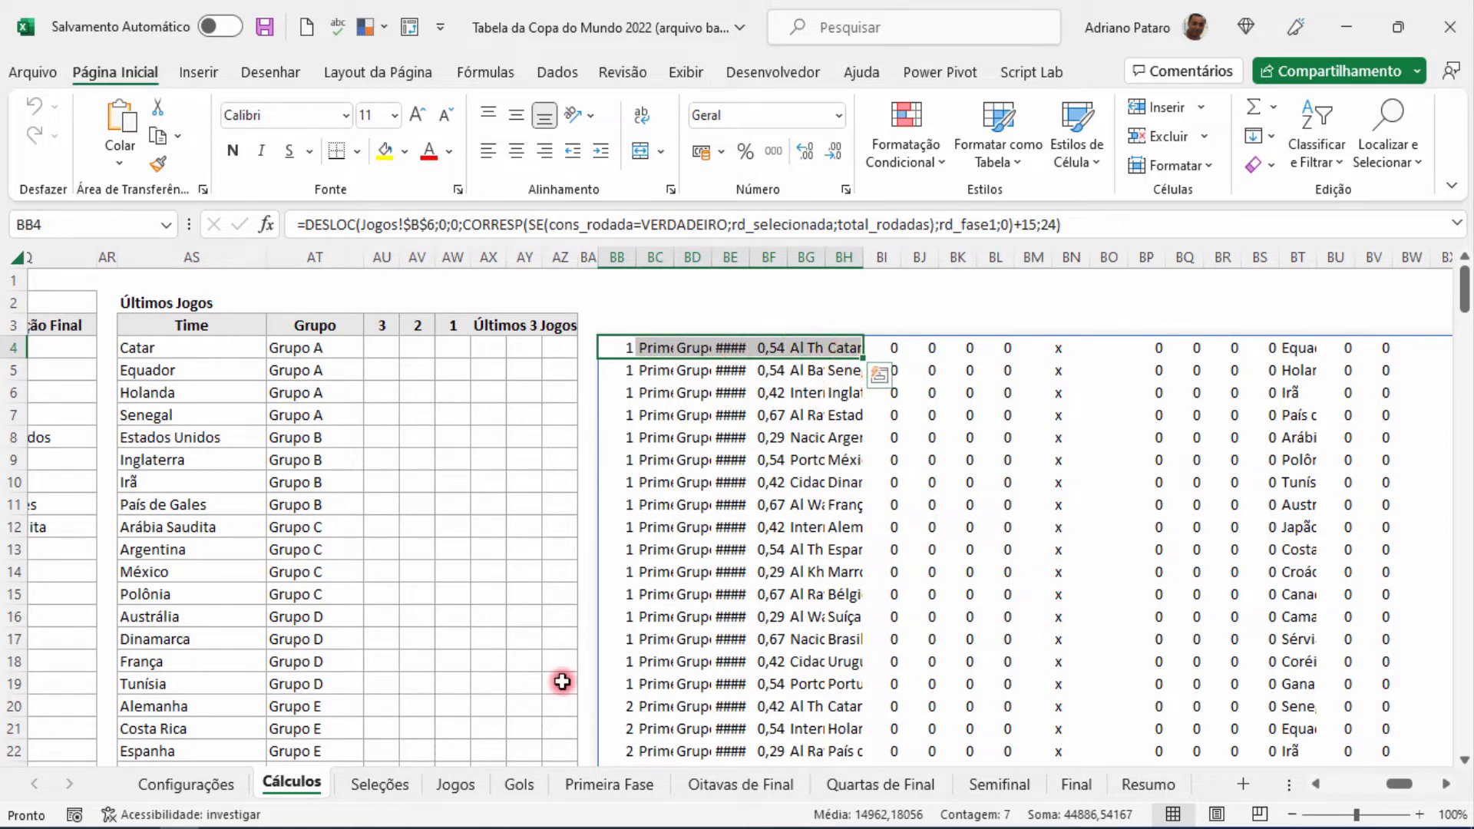
left_click(455, 783)
scroll(155, 417, "up", 2)
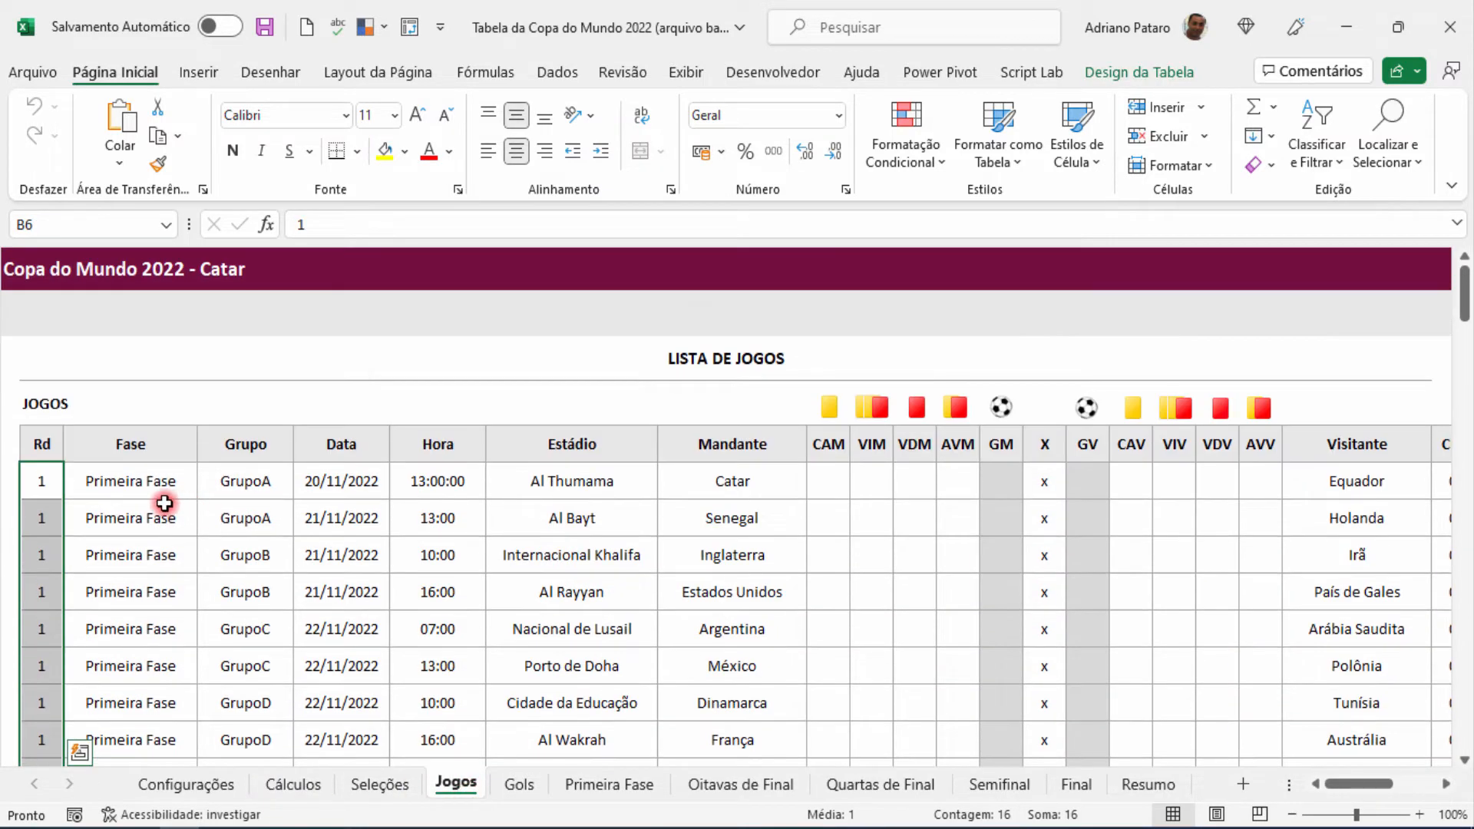
left_click_drag(39, 449, 689, 447)
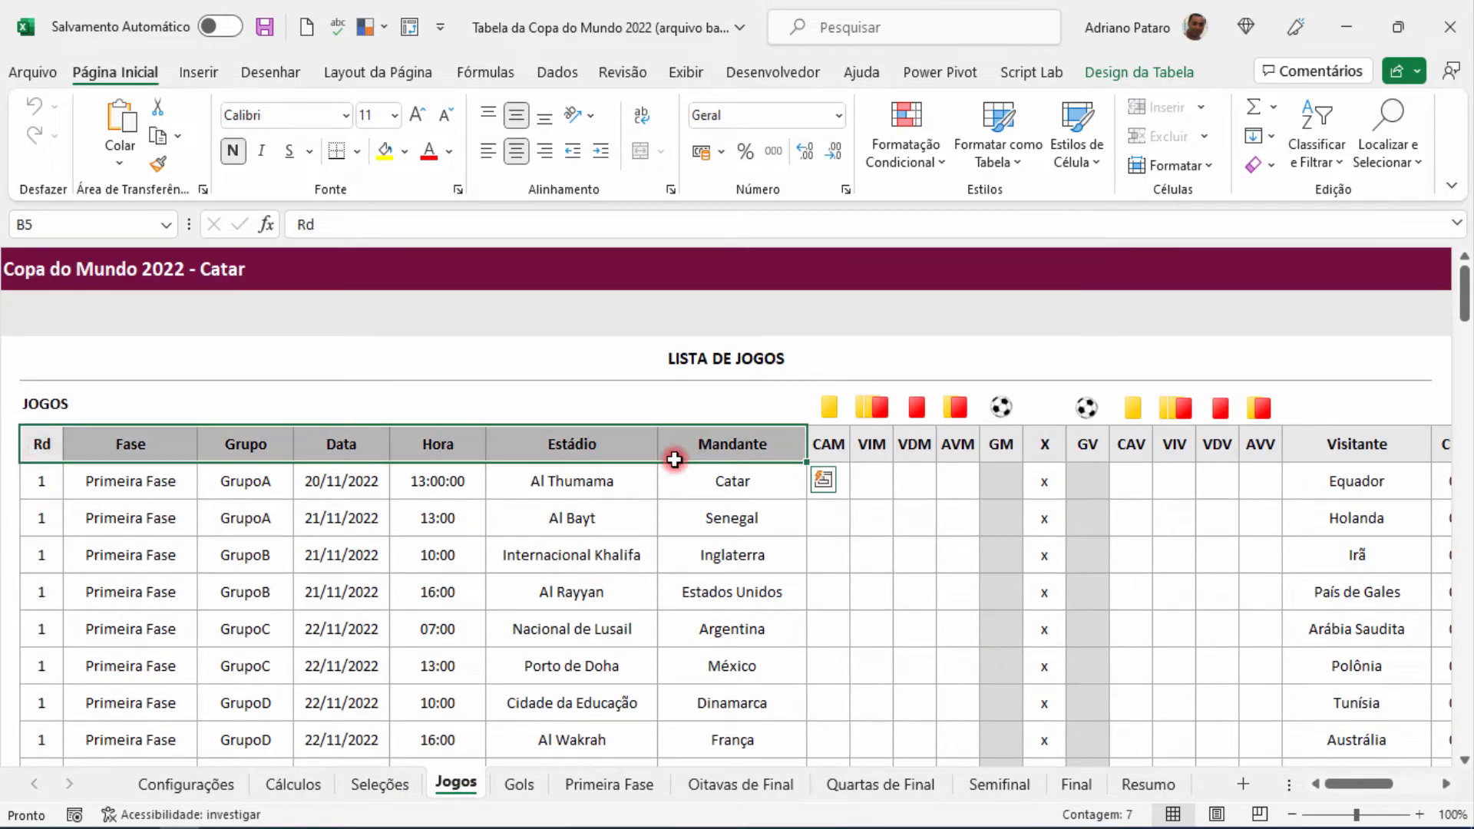
left_click(306, 783)
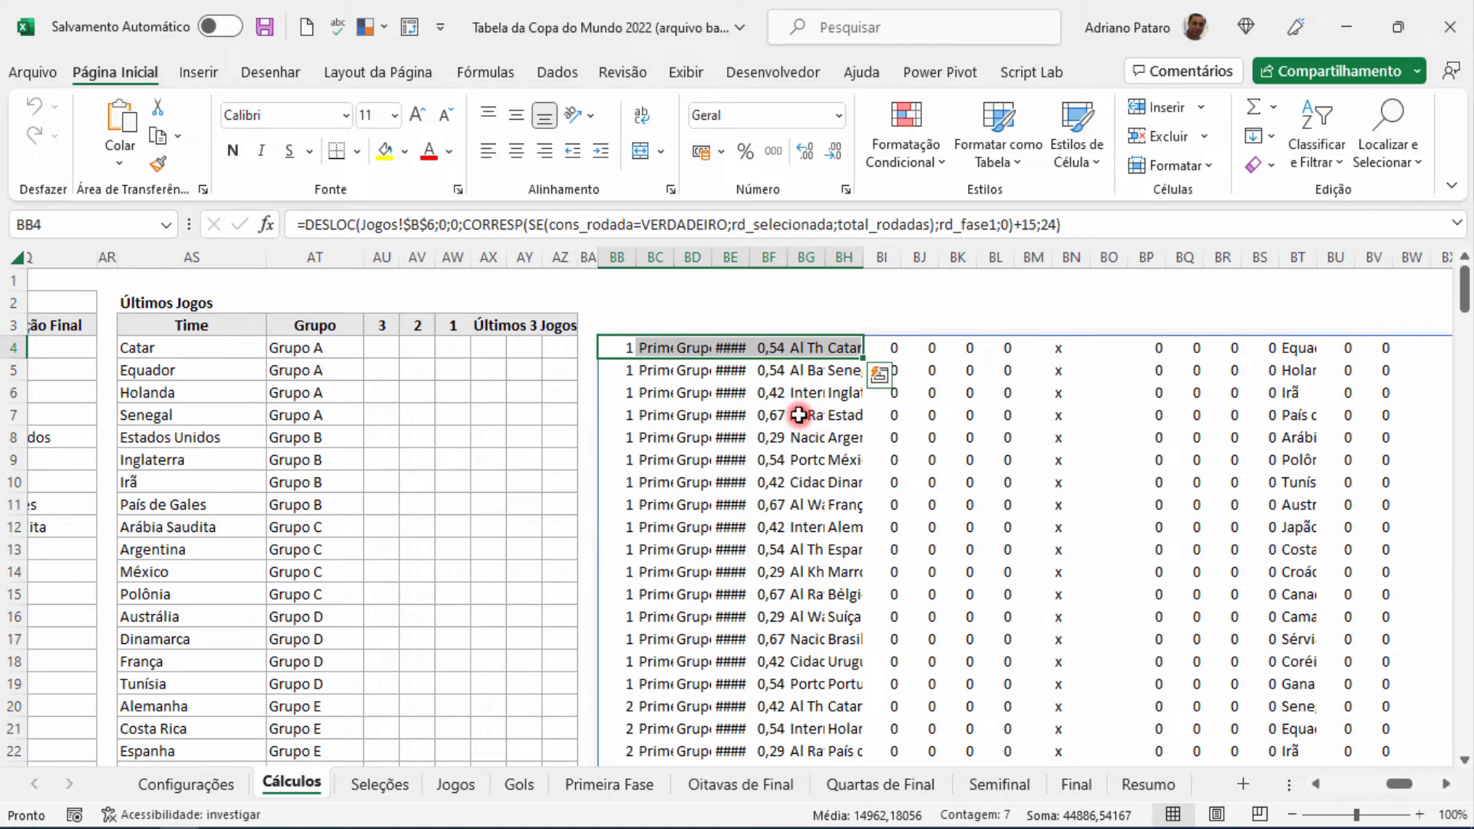
Wrap the DESLOC formula in BB4 in an ÍNDICE function with the row argument left empty and column 7.
left_click(625, 347)
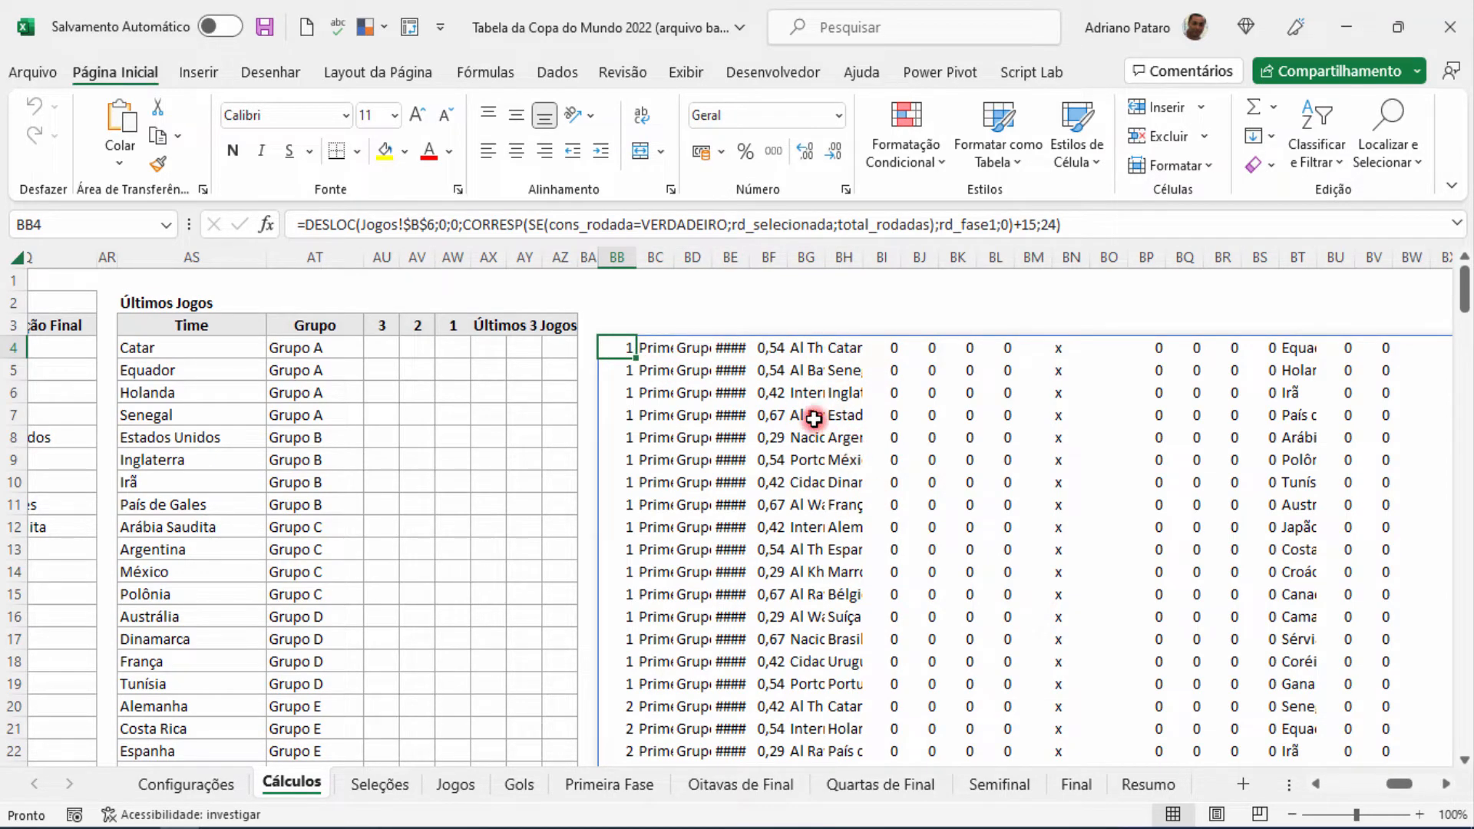
left_click(303, 224)
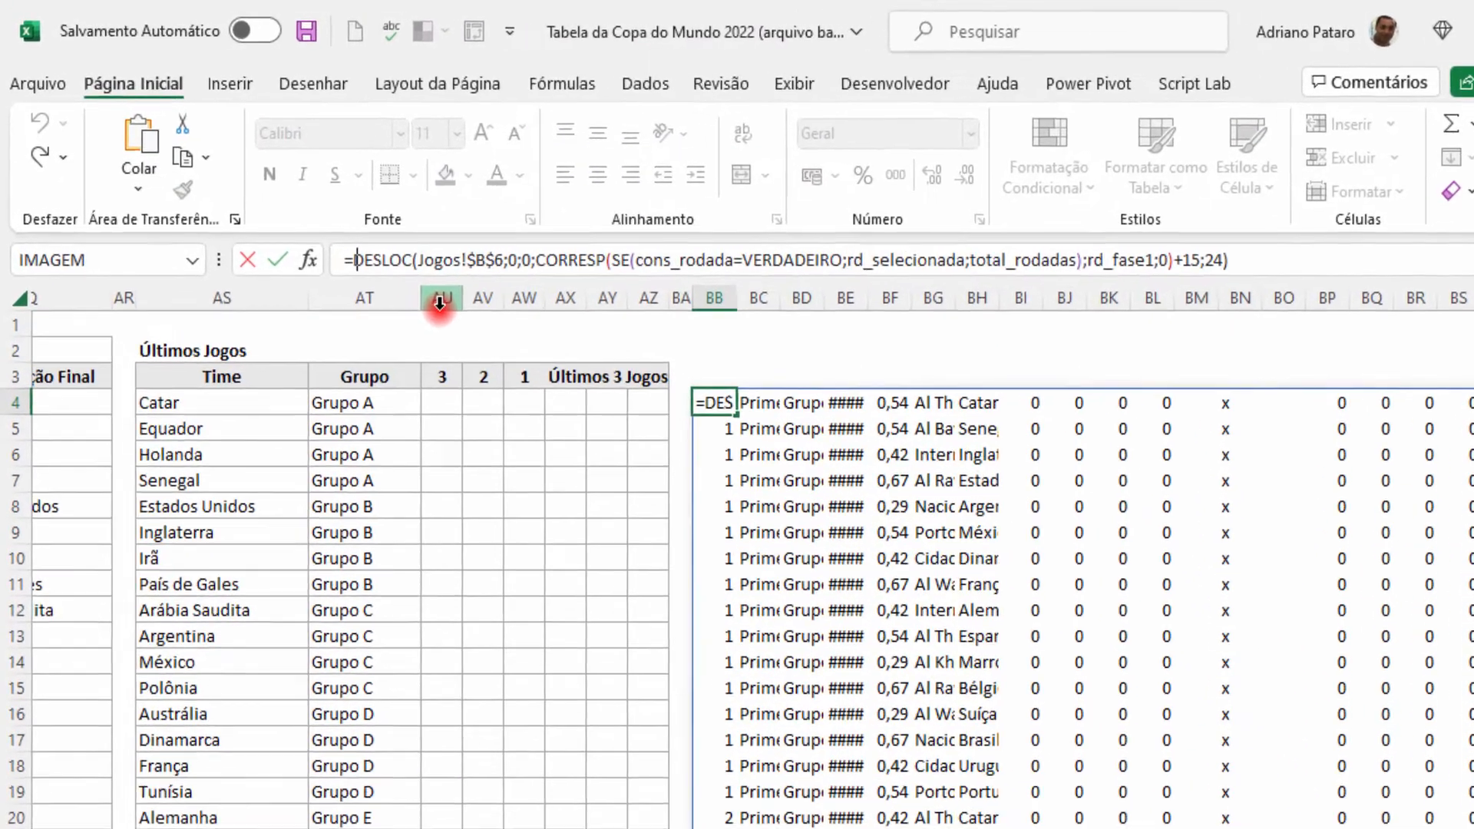
type("índice")
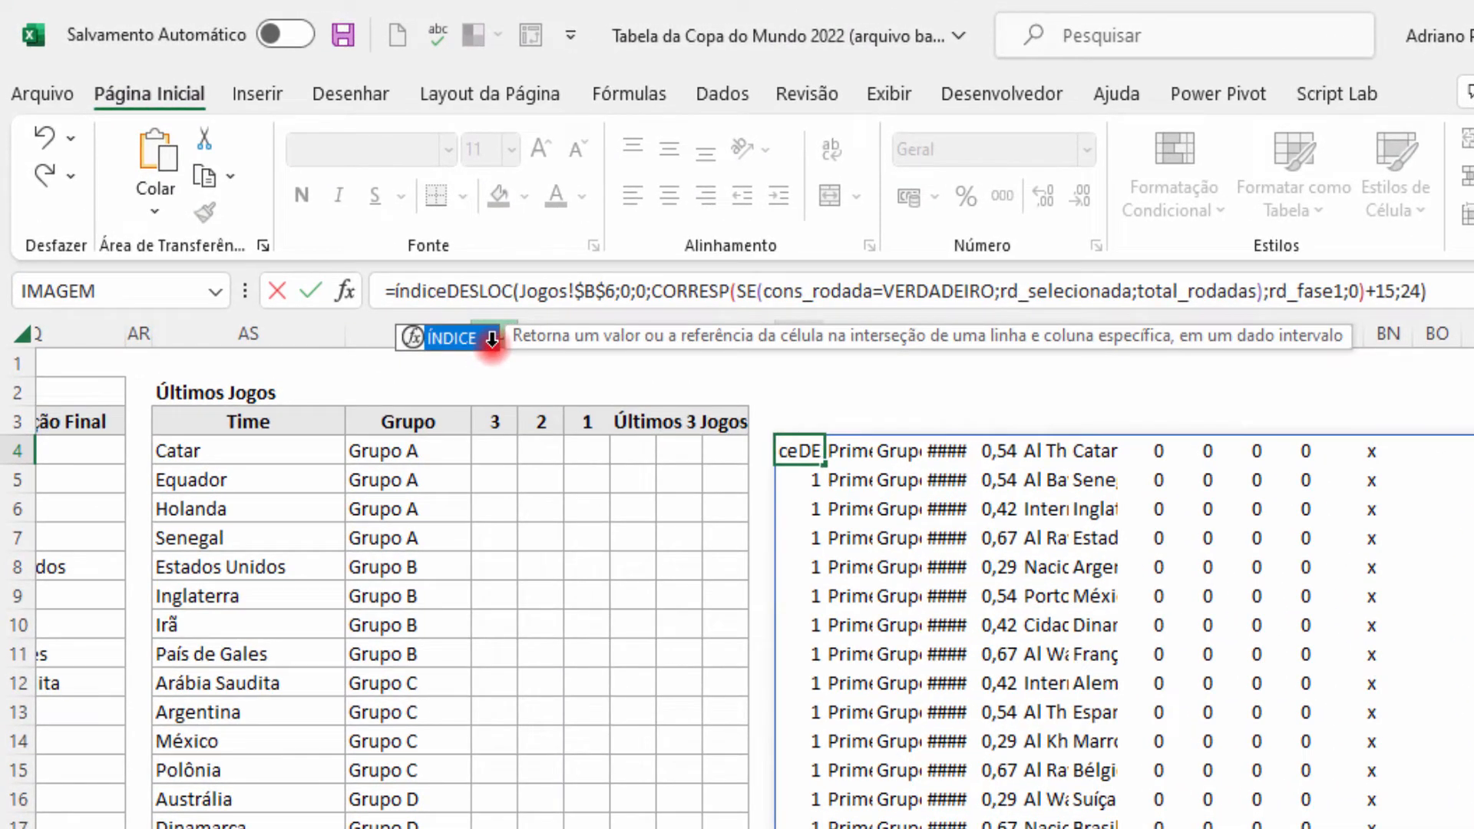
type("(")
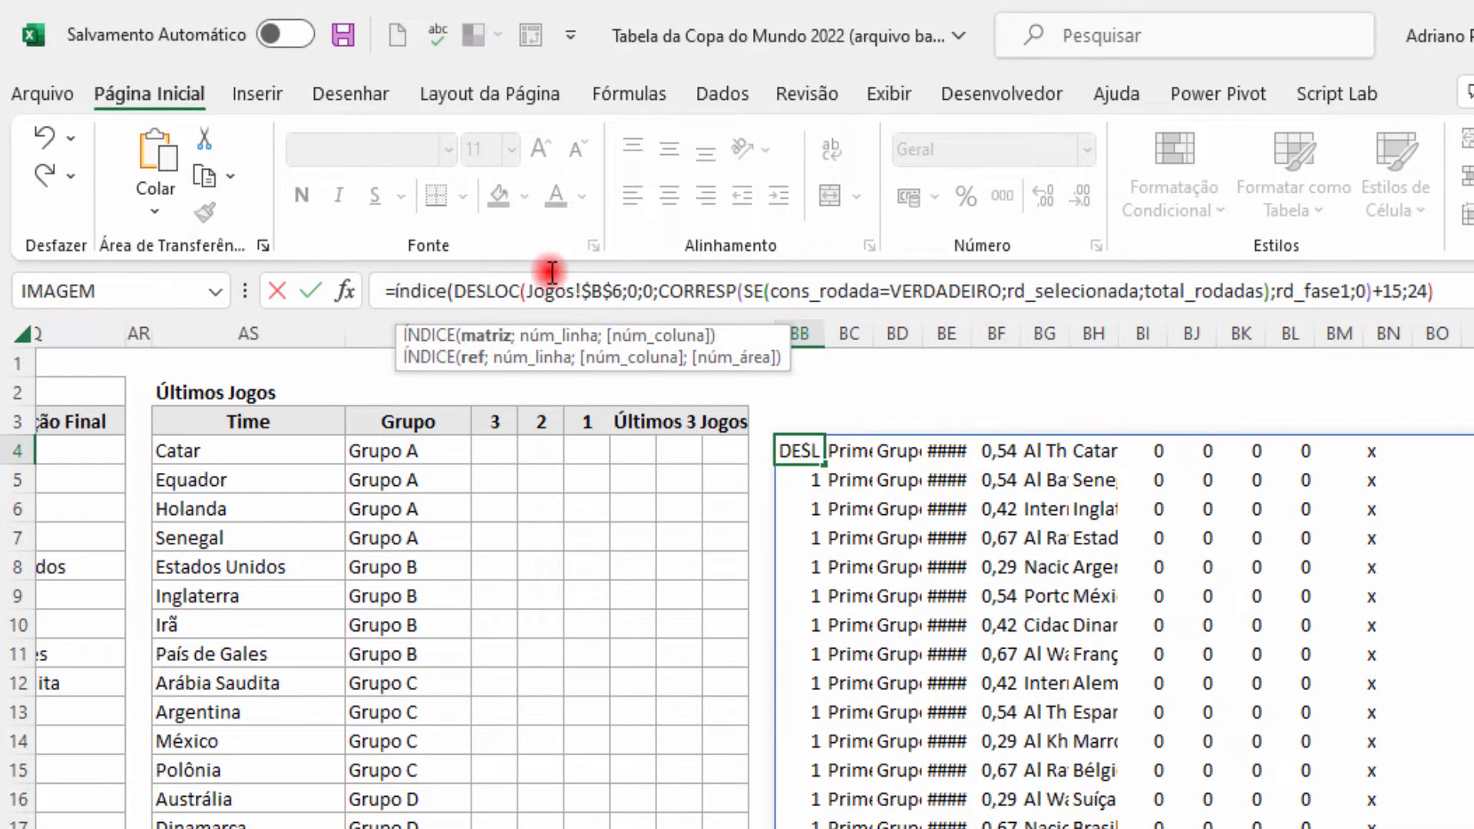
left_click(1468, 291)
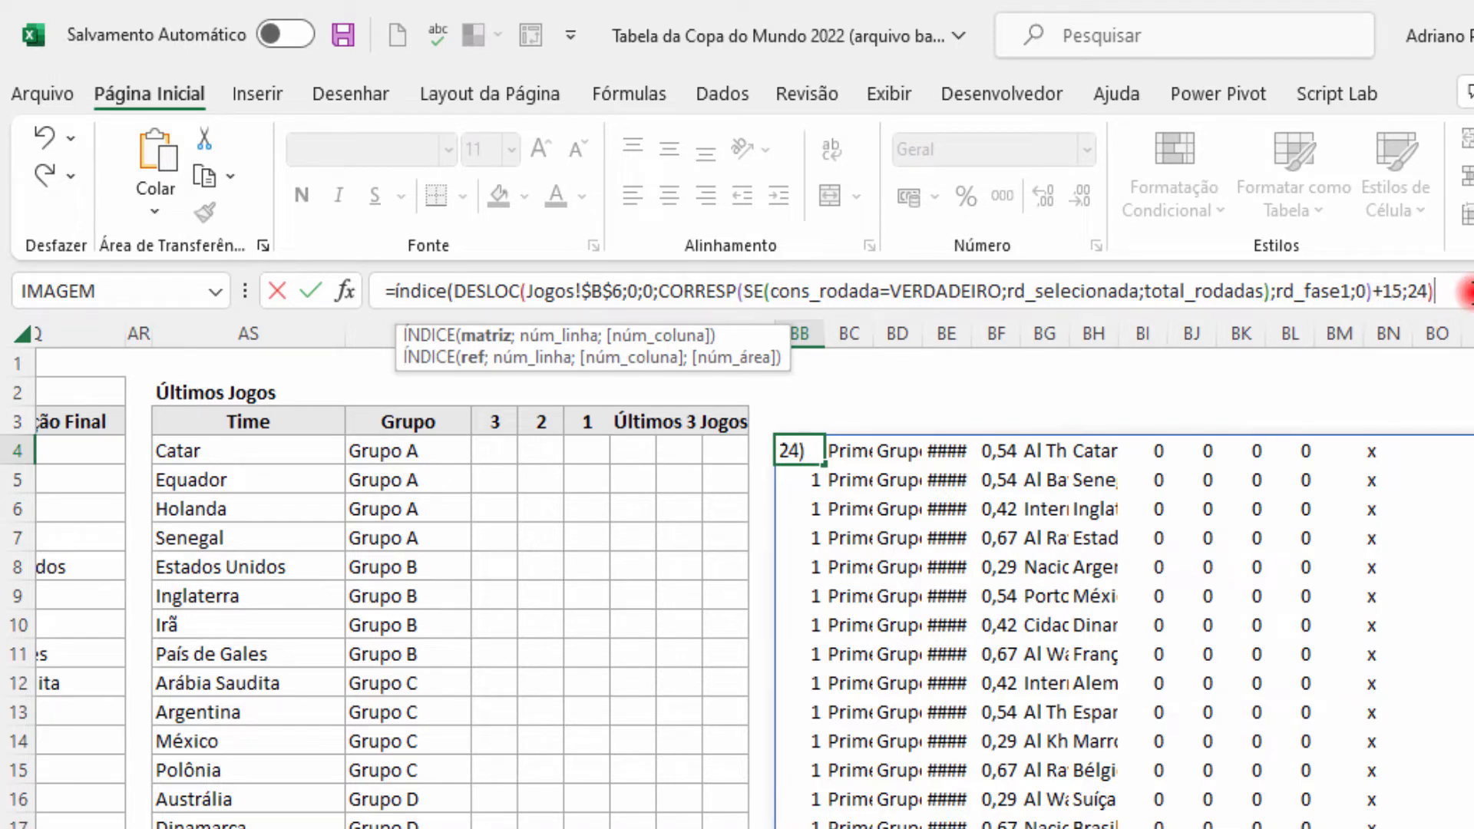
type(";")
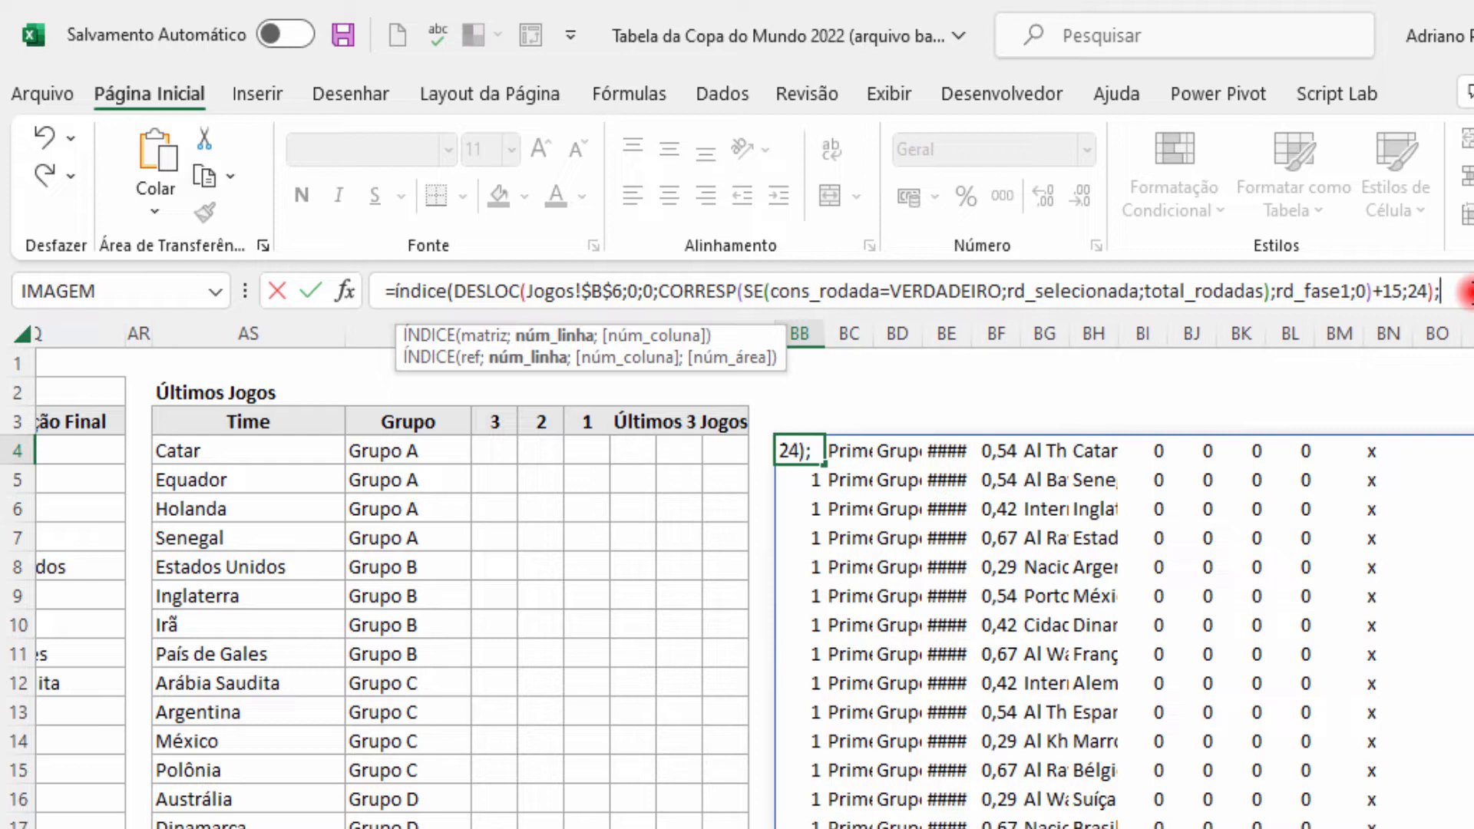
type(";7")
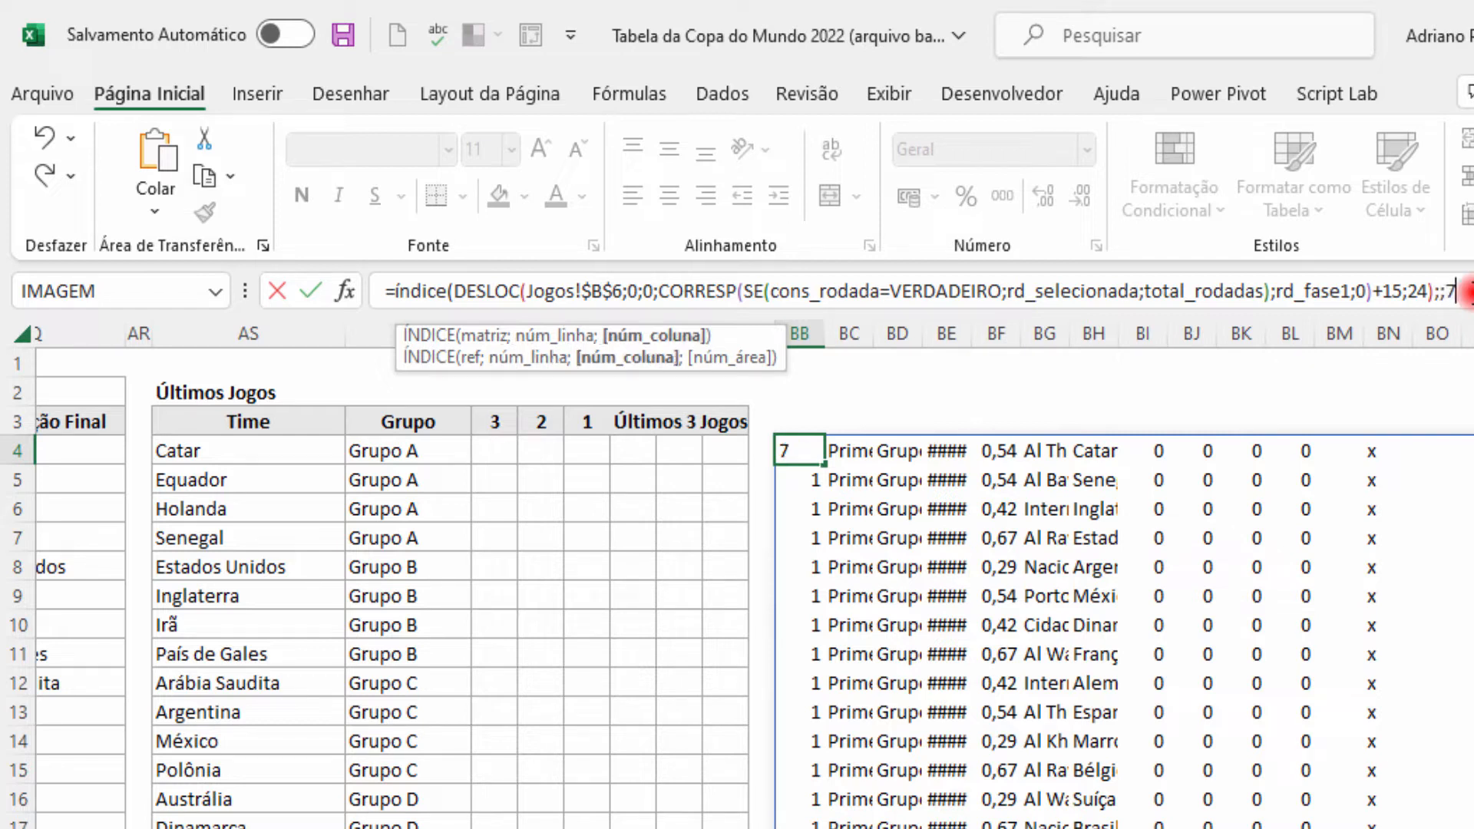
type(")")
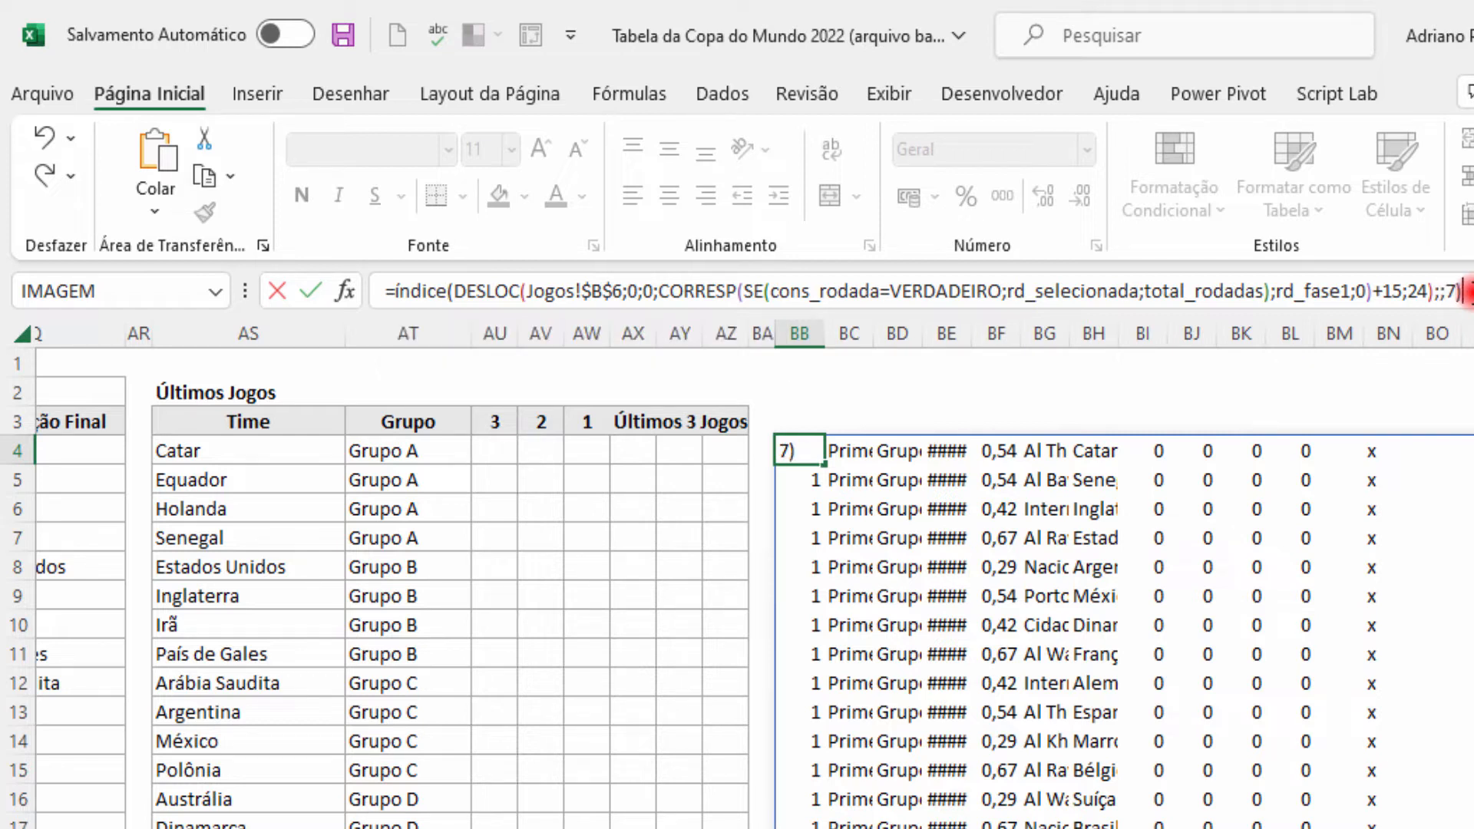
key("Return")
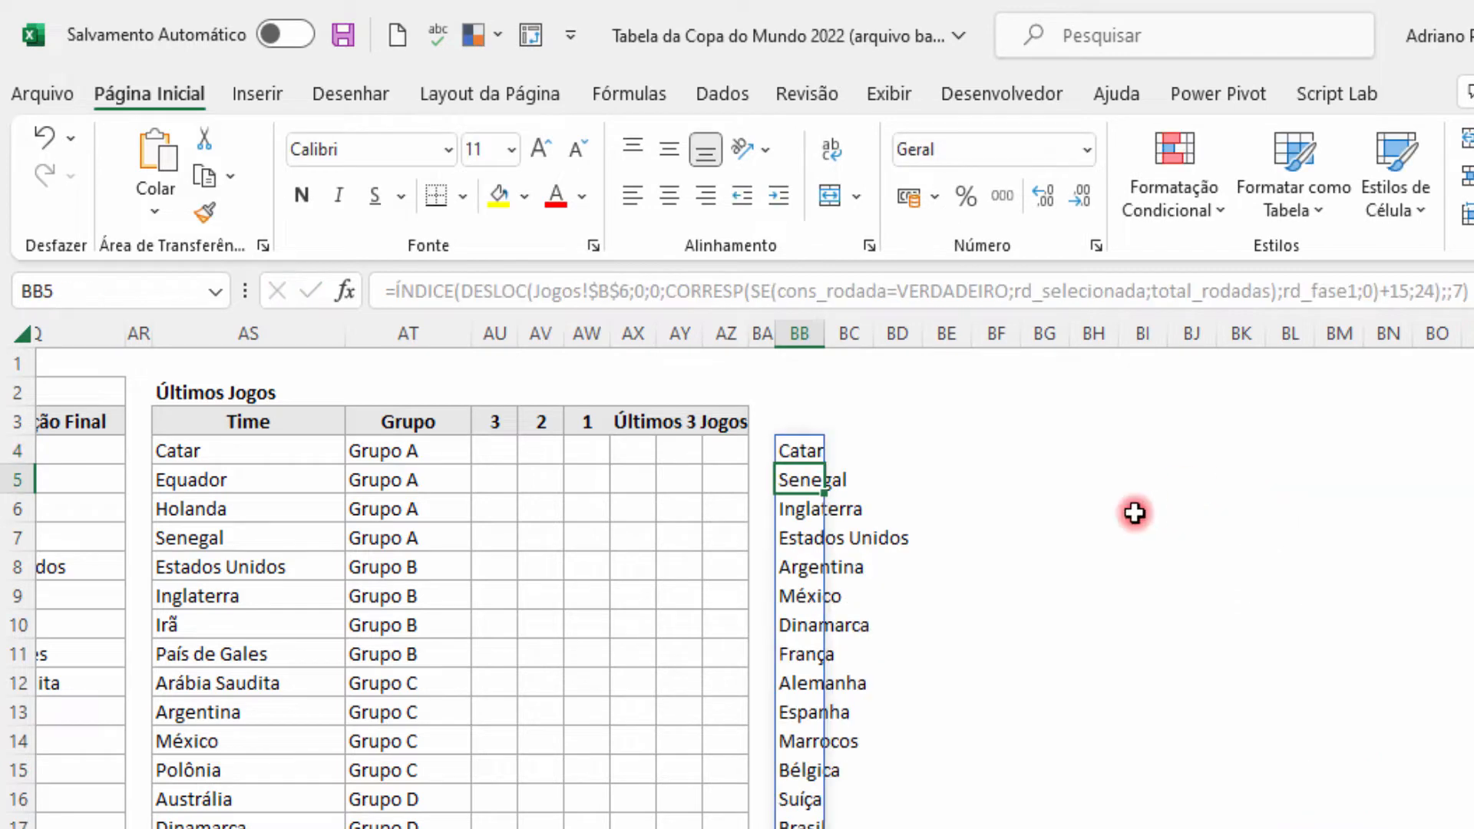
Review the list of teams returned from BB4 down to its last row and enlarge the formula bar.
left_click(809, 451)
scroll(1073, 537, "down", 4)
scroll(1075, 550, "down", 9)
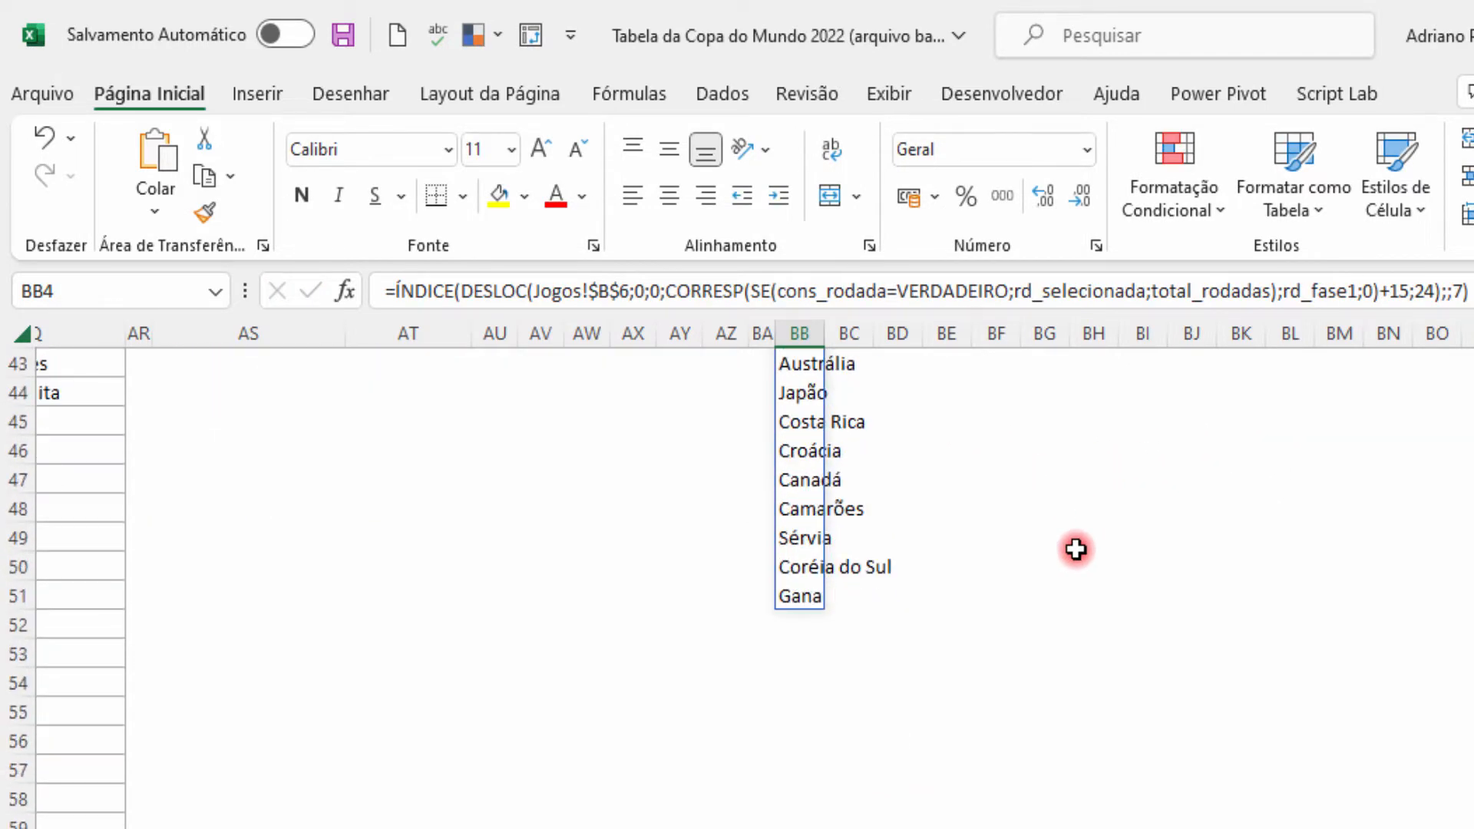
scroll(1075, 549, "up", 13)
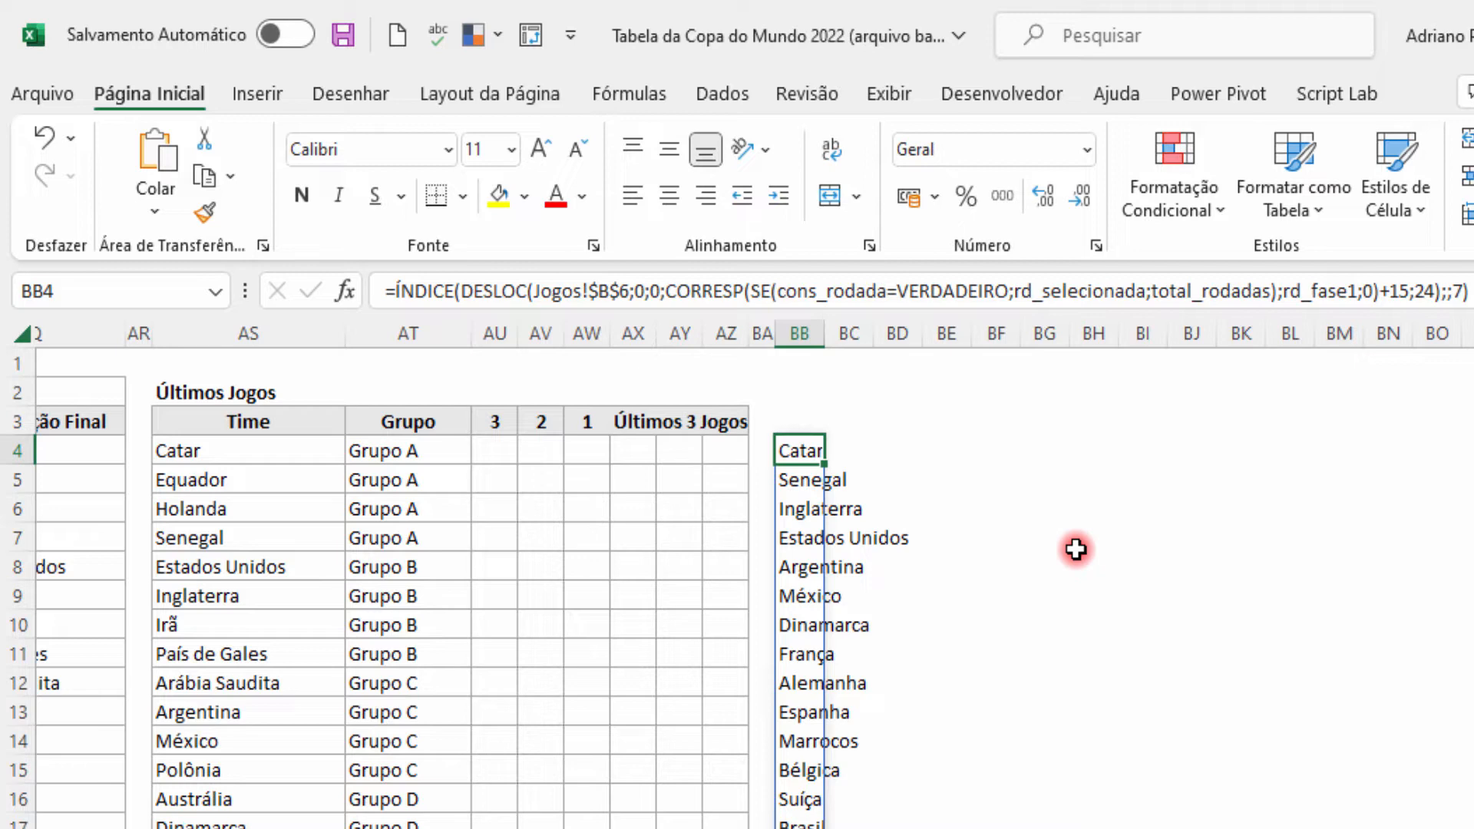
scroll(1075, 549, "down", 11)
scroll(1076, 549, "up", 11)
scroll(1075, 549, "down", 13)
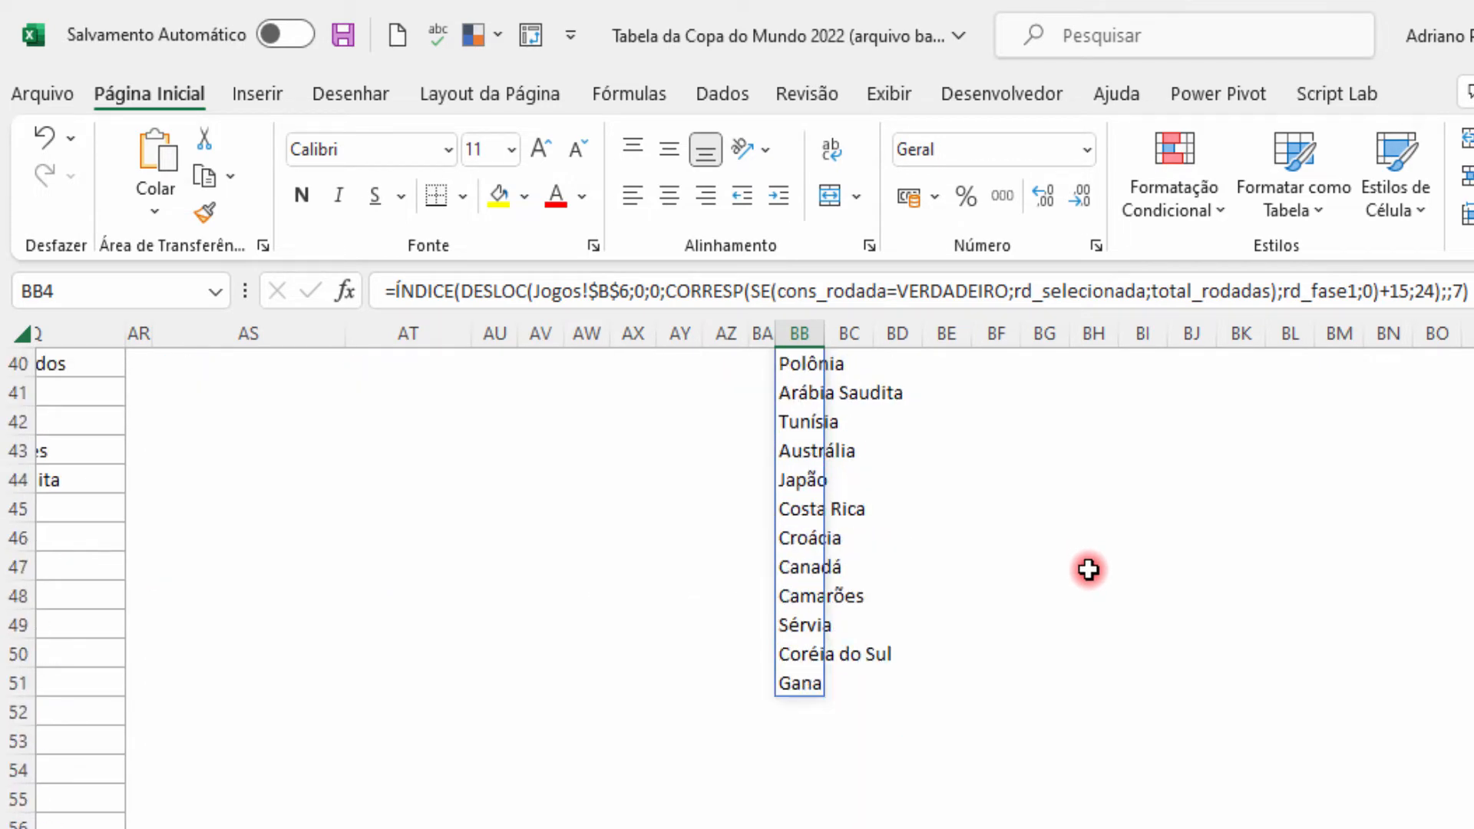
scroll(1089, 569, "up", 9)
scroll(1089, 570, "up", 4)
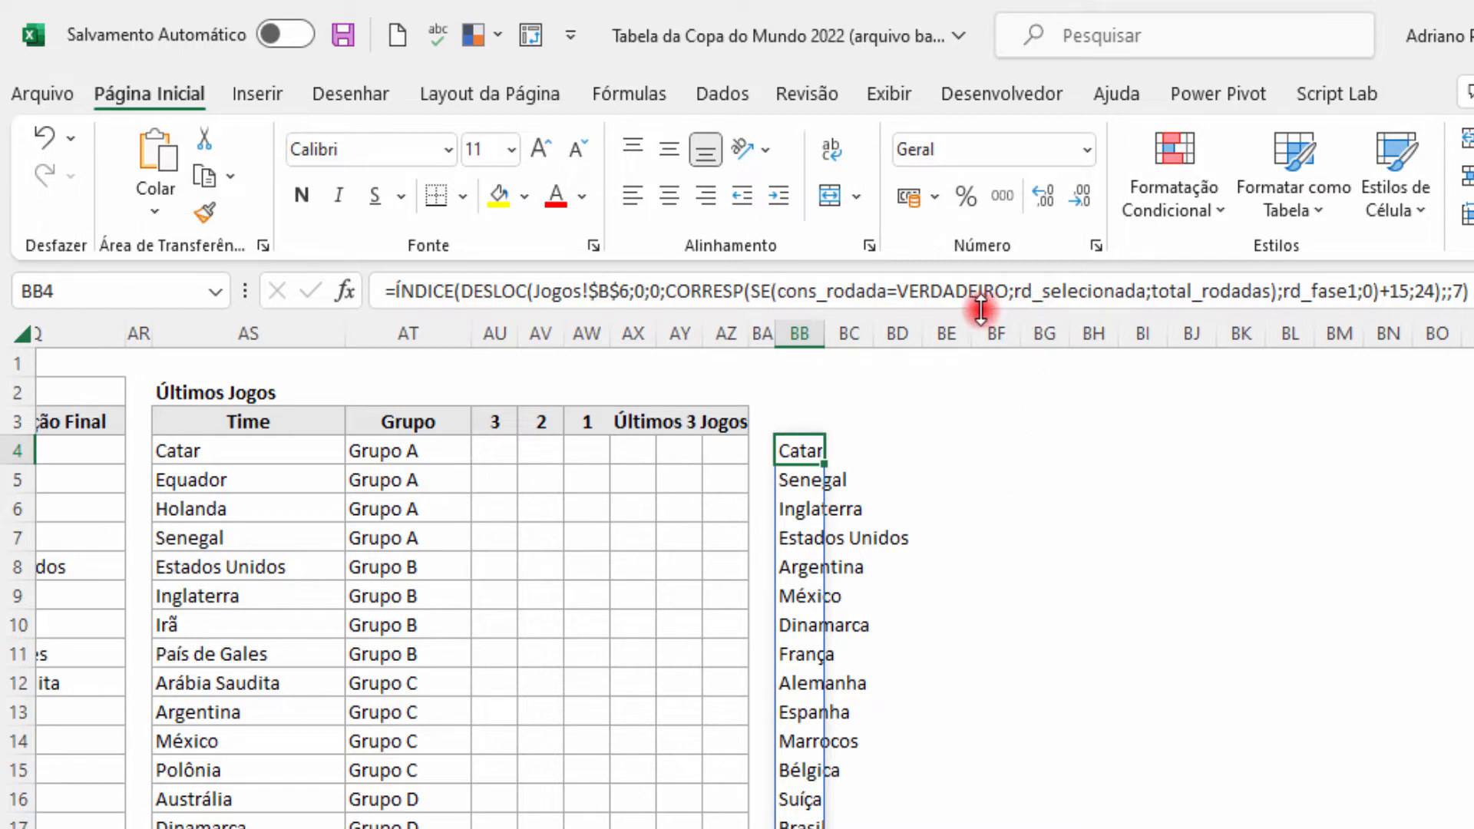
left_click_drag(975, 312, 976, 407)
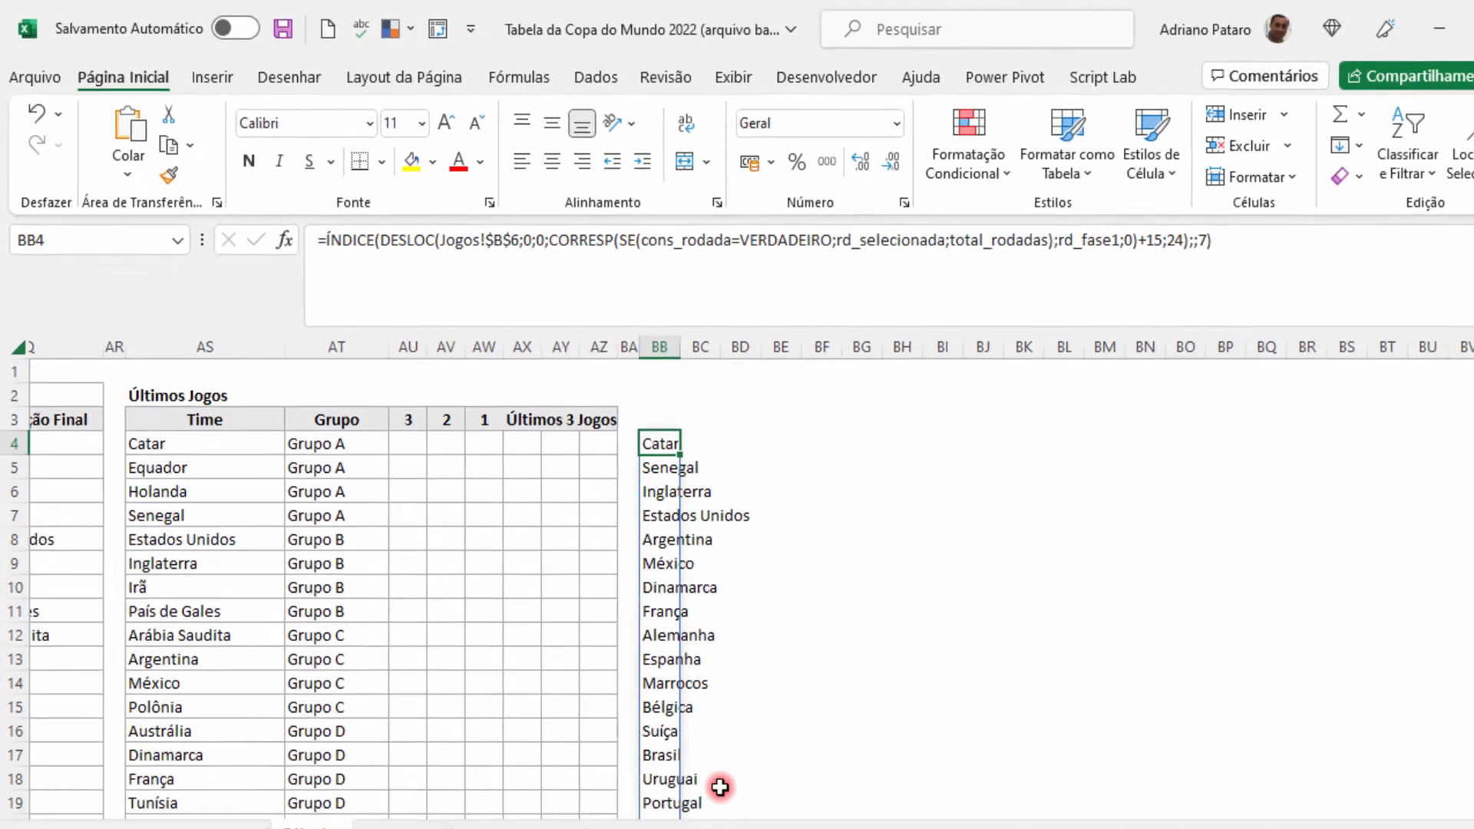
Enter the score 1 x 0 for Catar x Equador in the 1ª Rodada of Grupo A on Primeira Fase.
left_click(608, 783)
left_click(1155, 585)
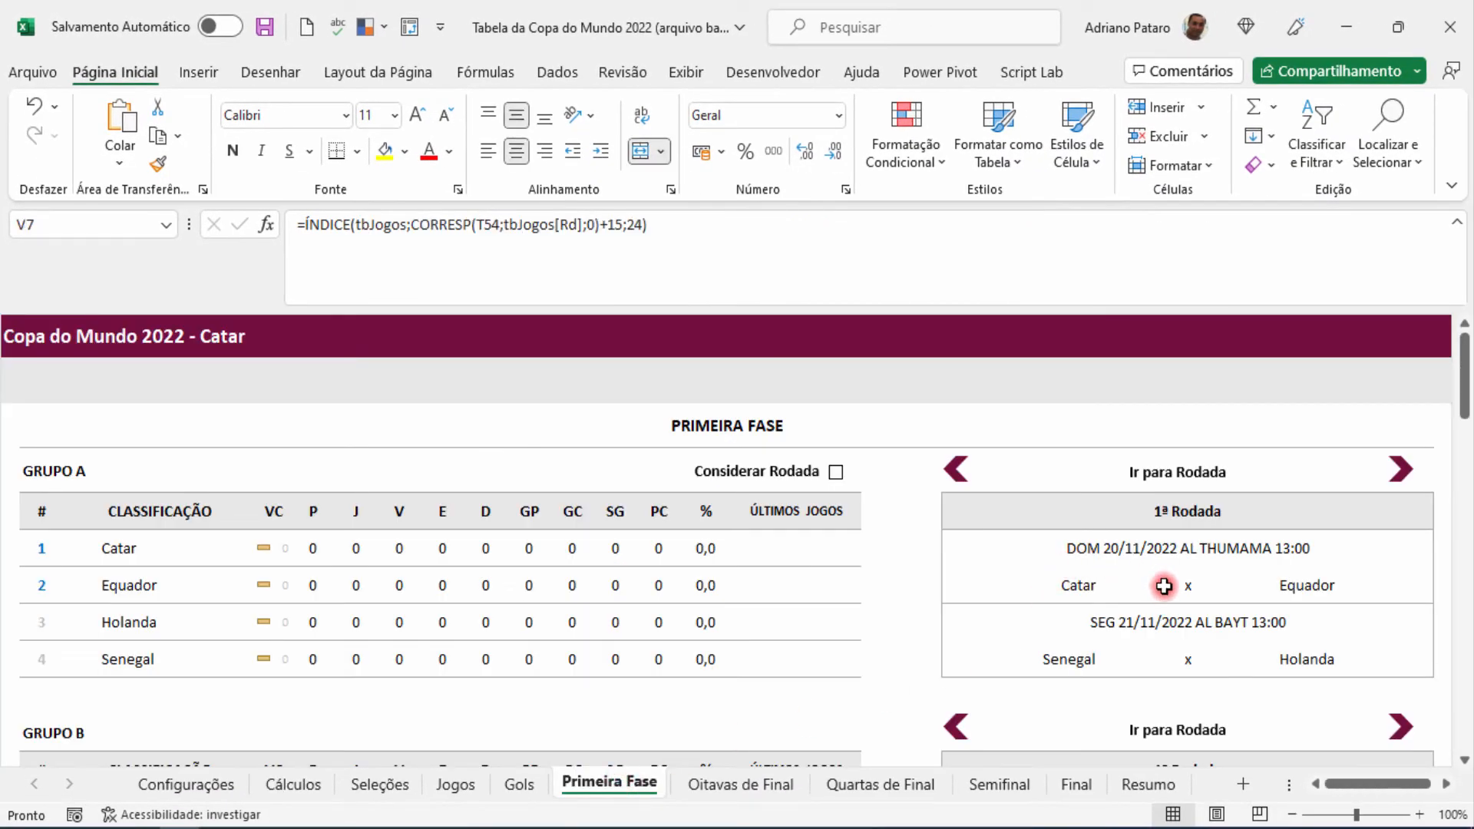
type("1")
key("Tab")
type("0")
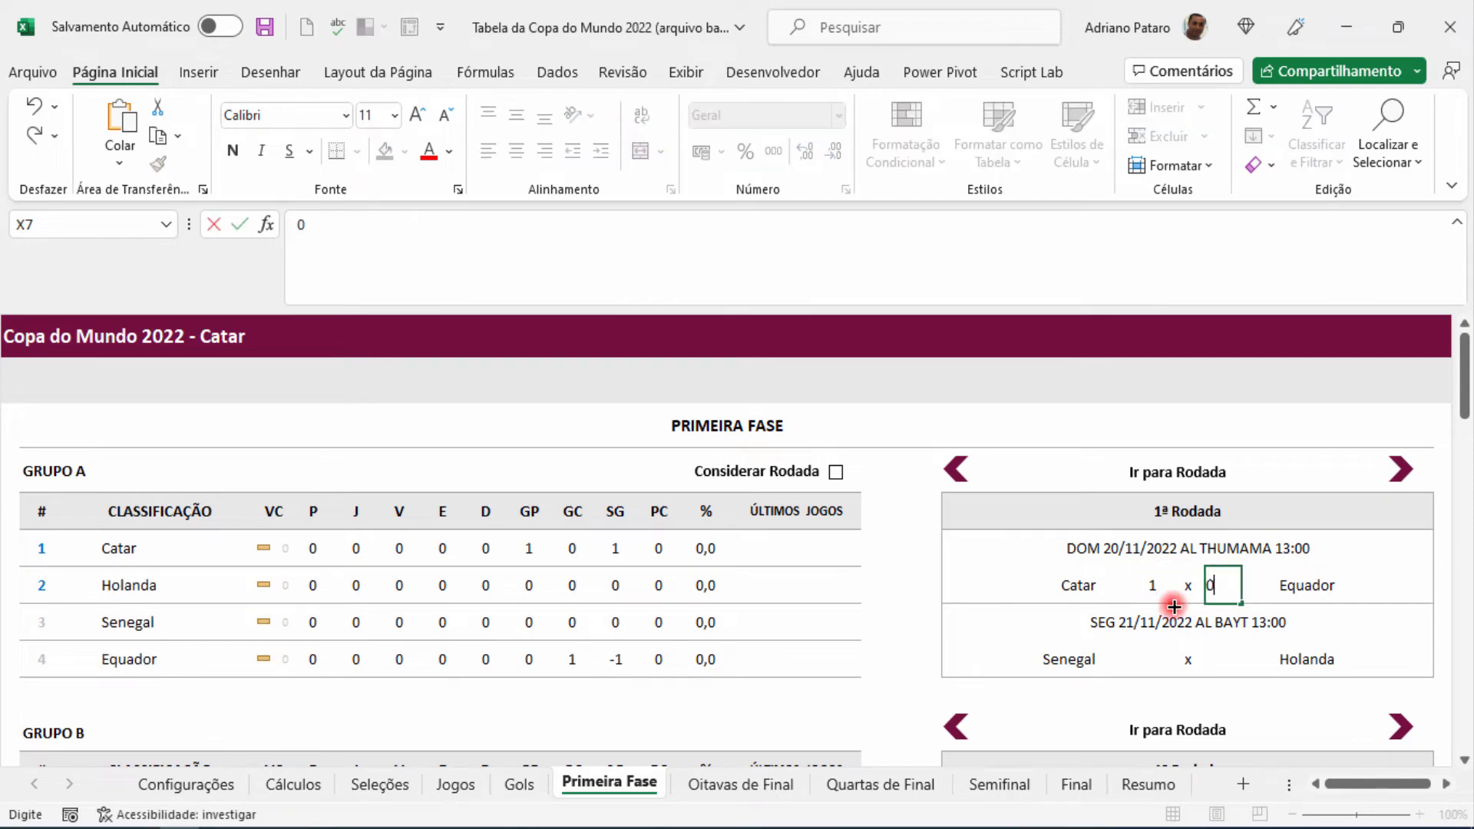
key("Tab")
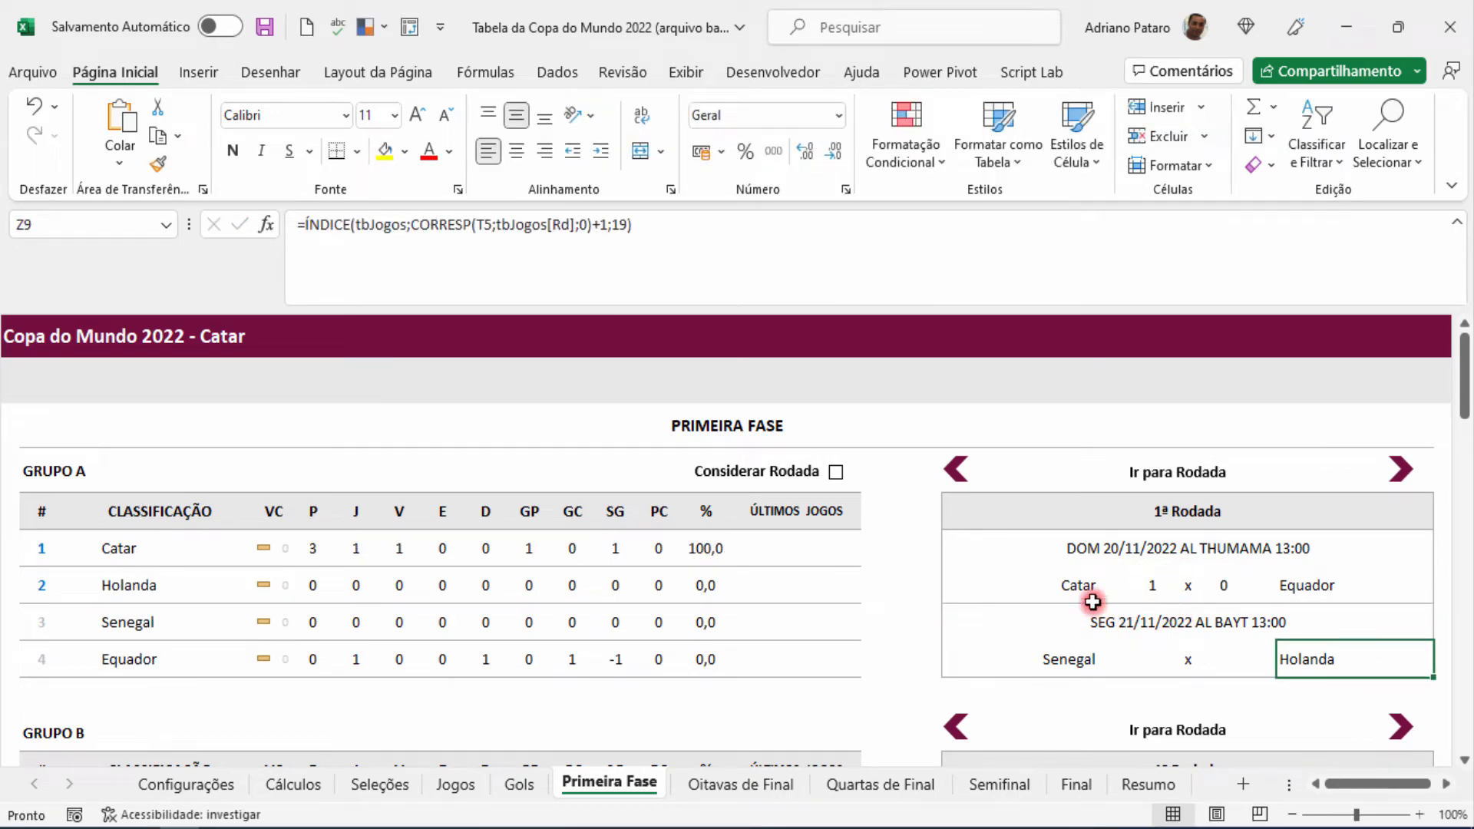
Check the PM points and GM goals formulas for the first matches on the Jogos sheet.
left_click(455, 783)
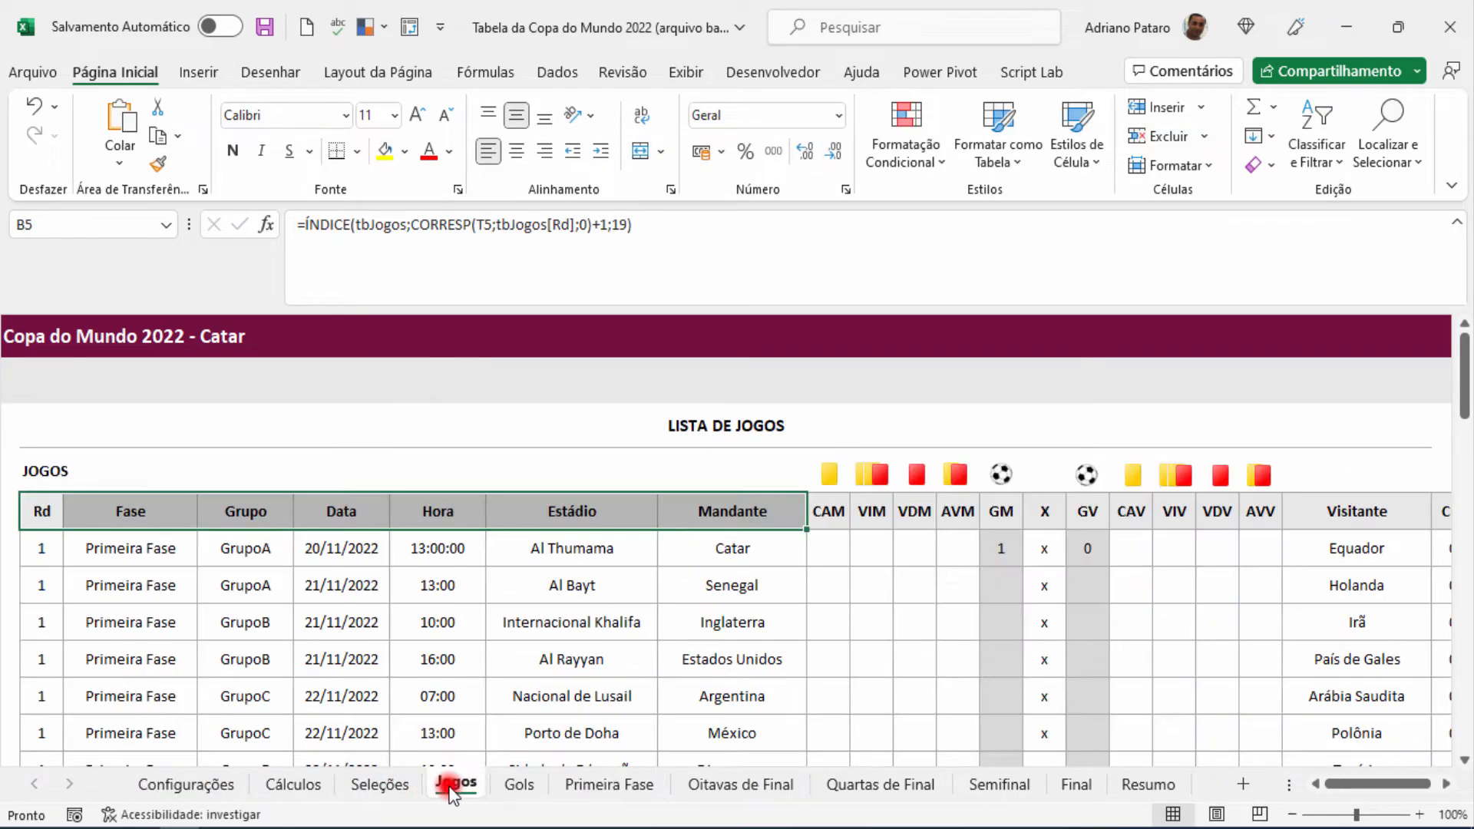
scroll(1333, 548, "right", 2)
left_click(1333, 548)
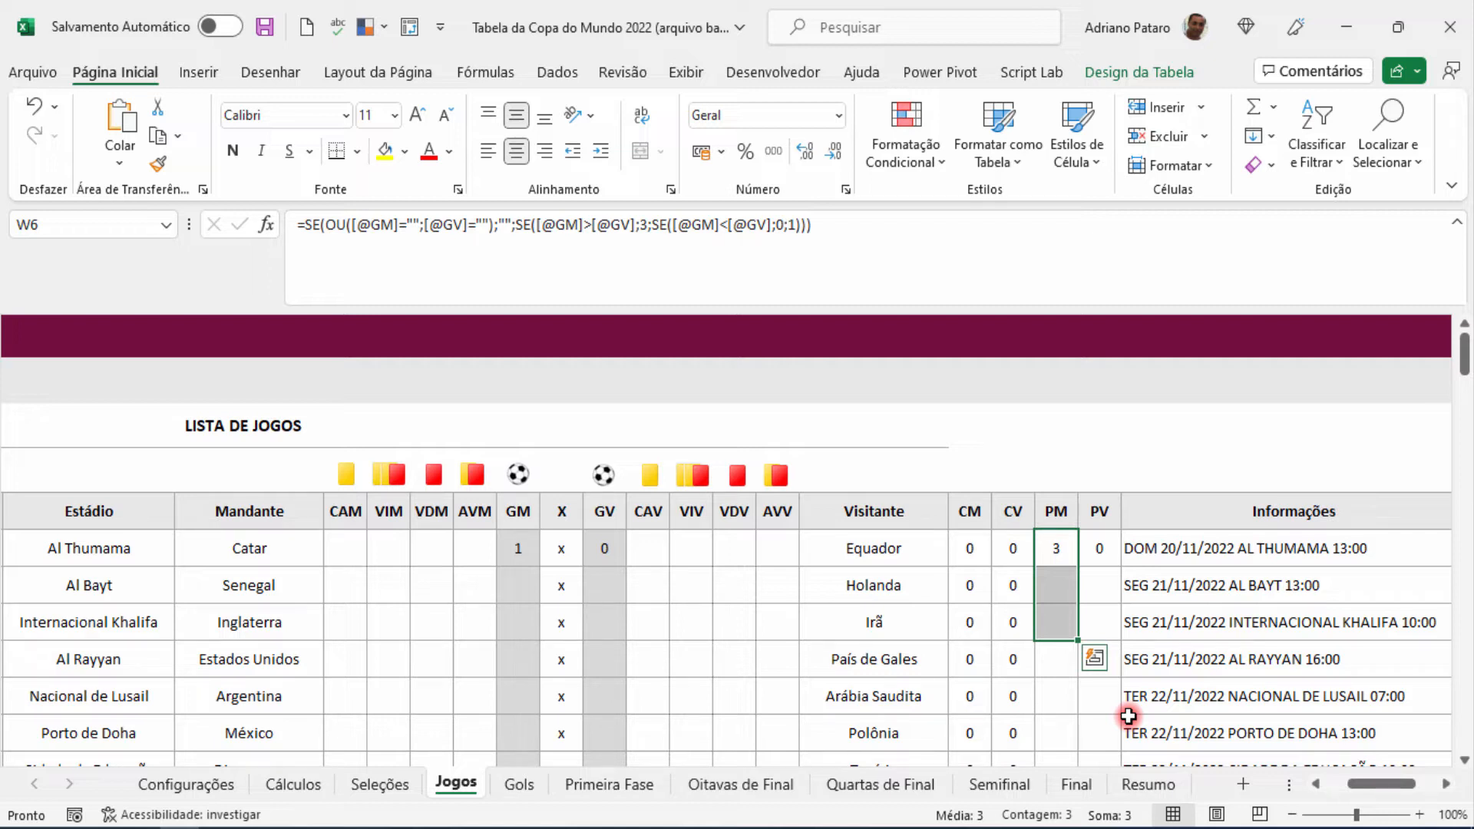
left_click(513, 548)
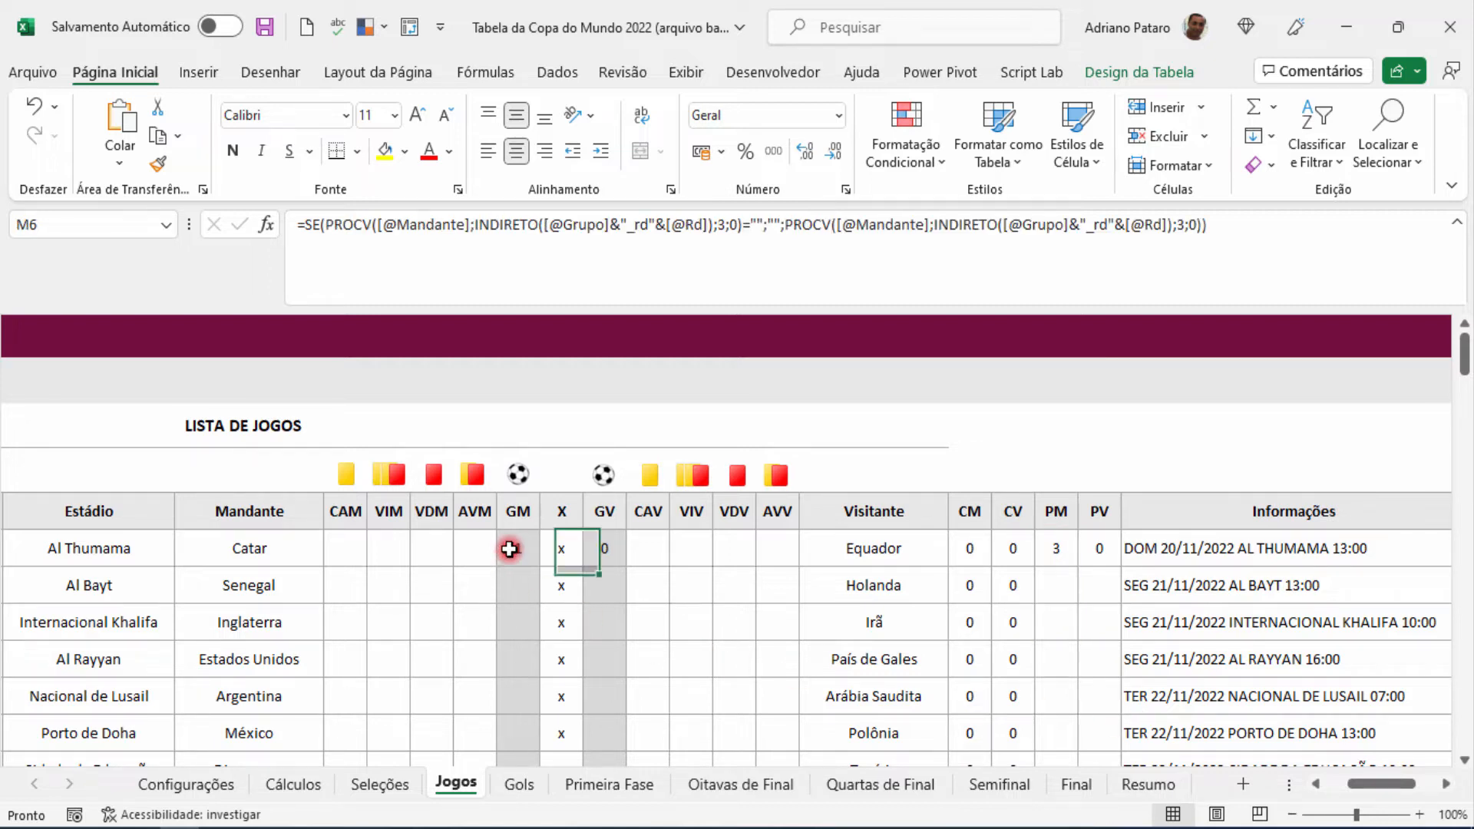
left_click(520, 618)
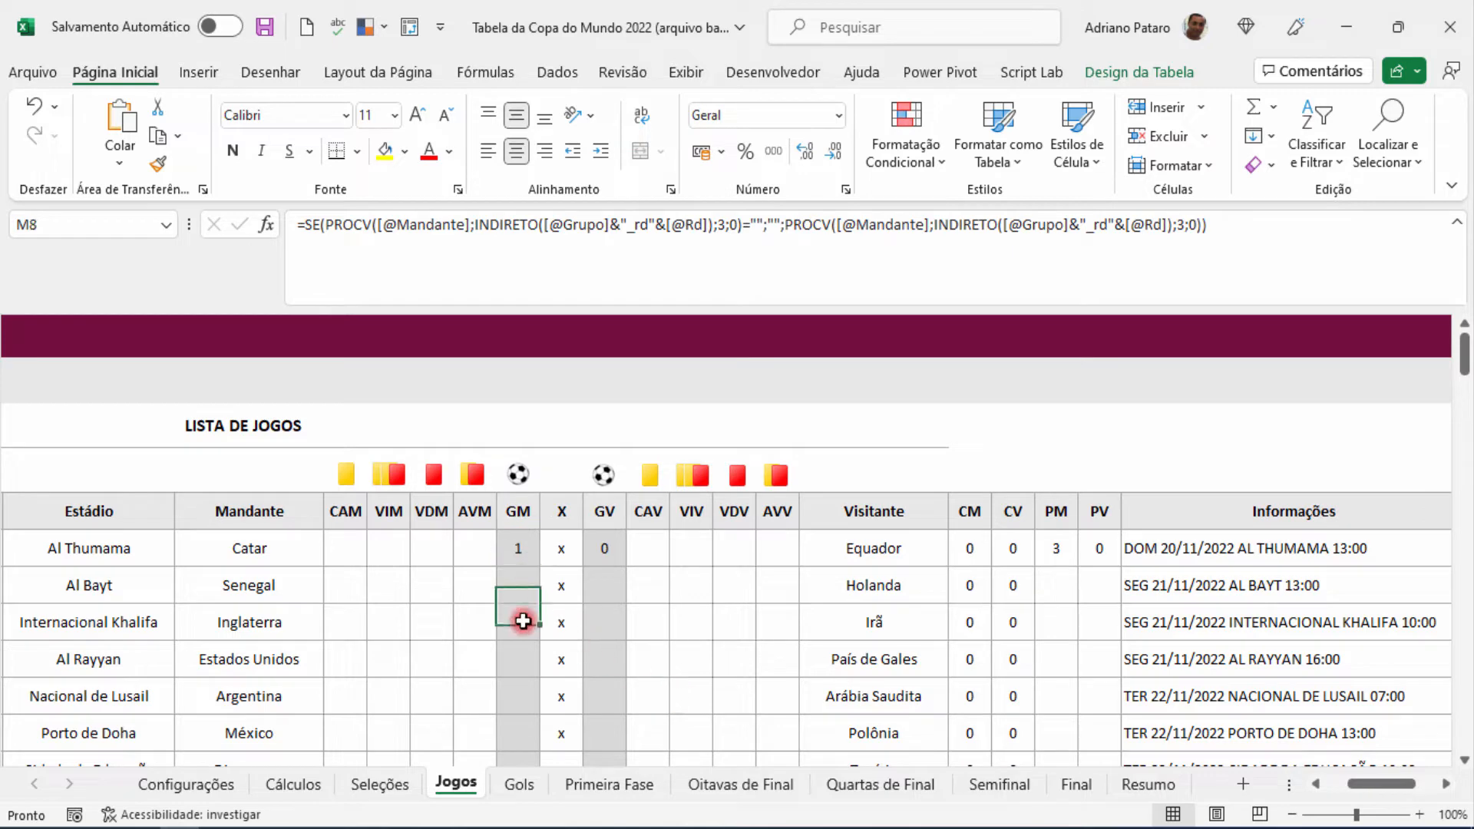
left_click(520, 660)
left_click(522, 556)
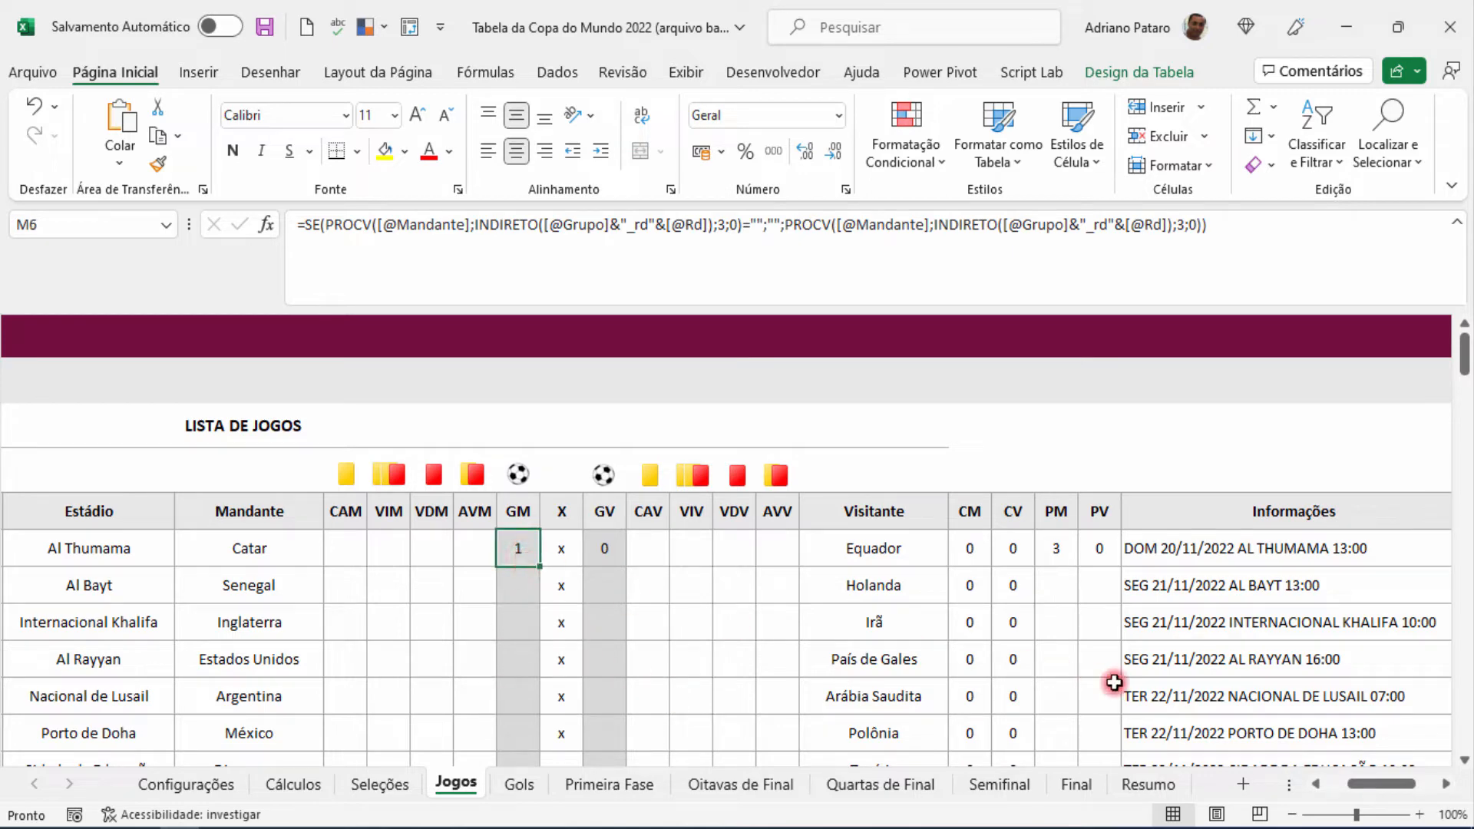
Examine the Mandante, GM and Rd values of the first five matches on Jogos and the first match's PM value.
left_click_drag(1385, 783, 1364, 782)
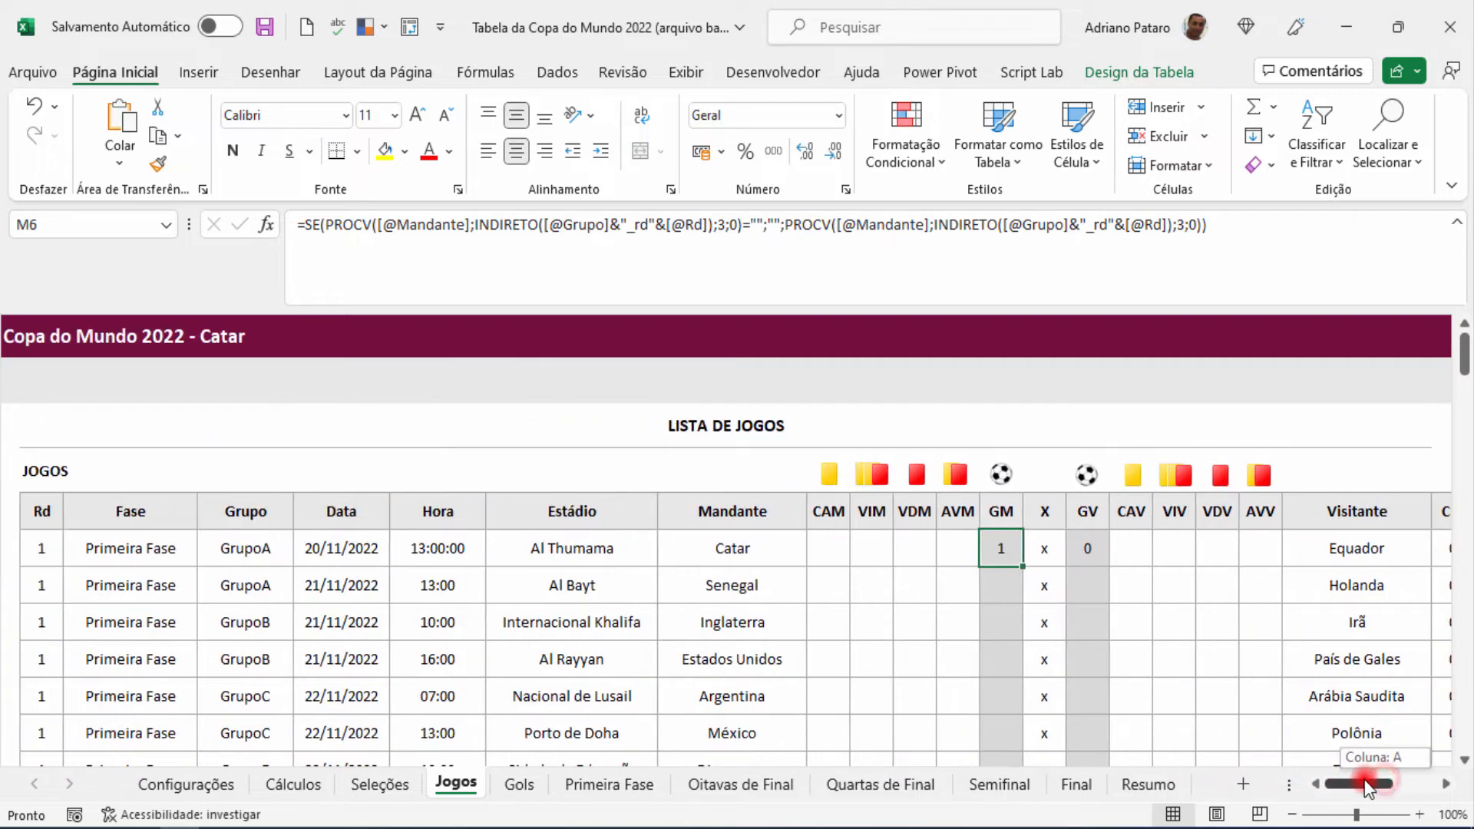
left_click_drag(736, 548, 737, 678)
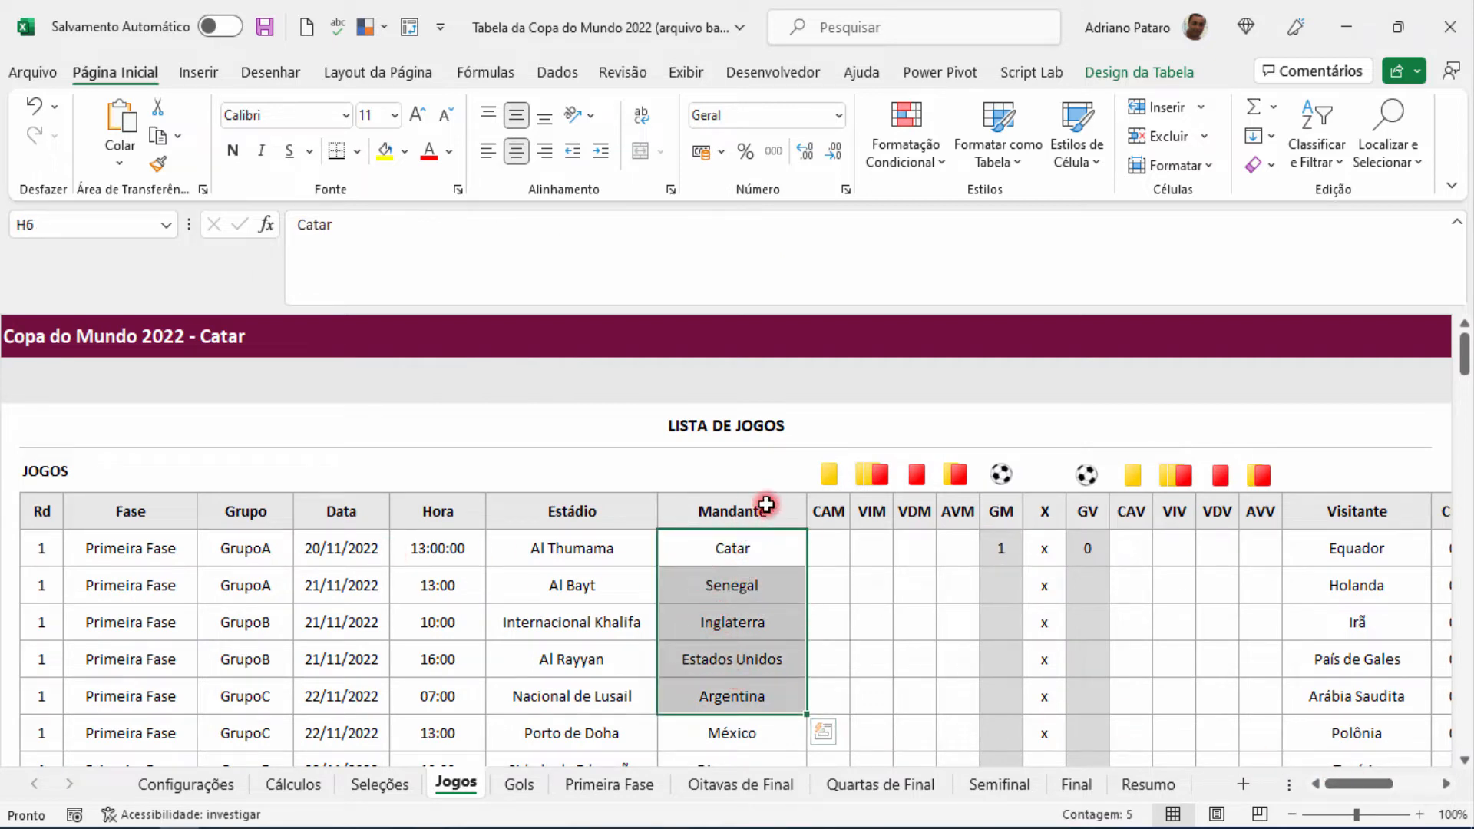
left_click_drag(996, 544, 1002, 687)
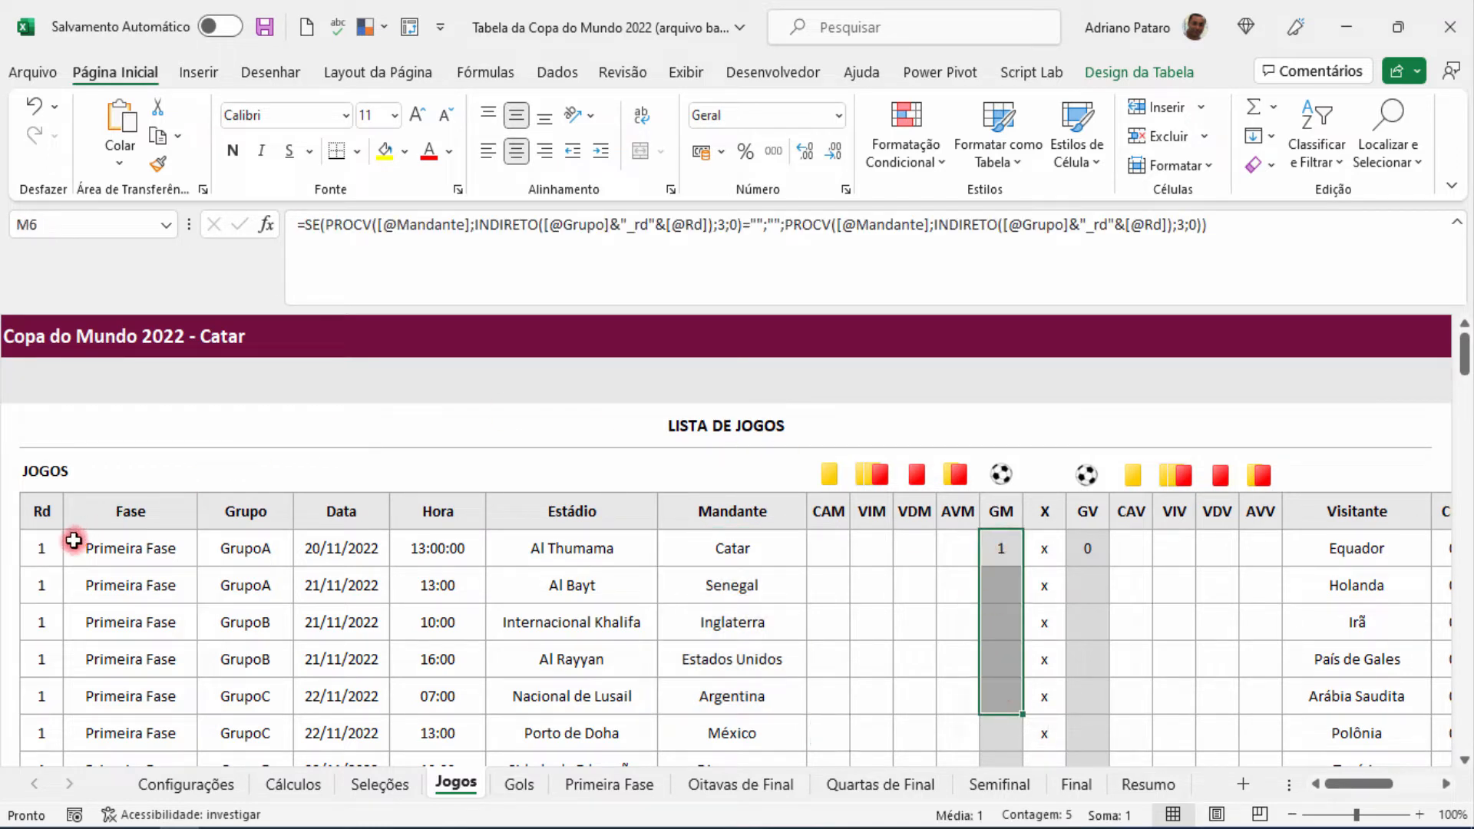
left_click_drag(43, 546, 43, 682)
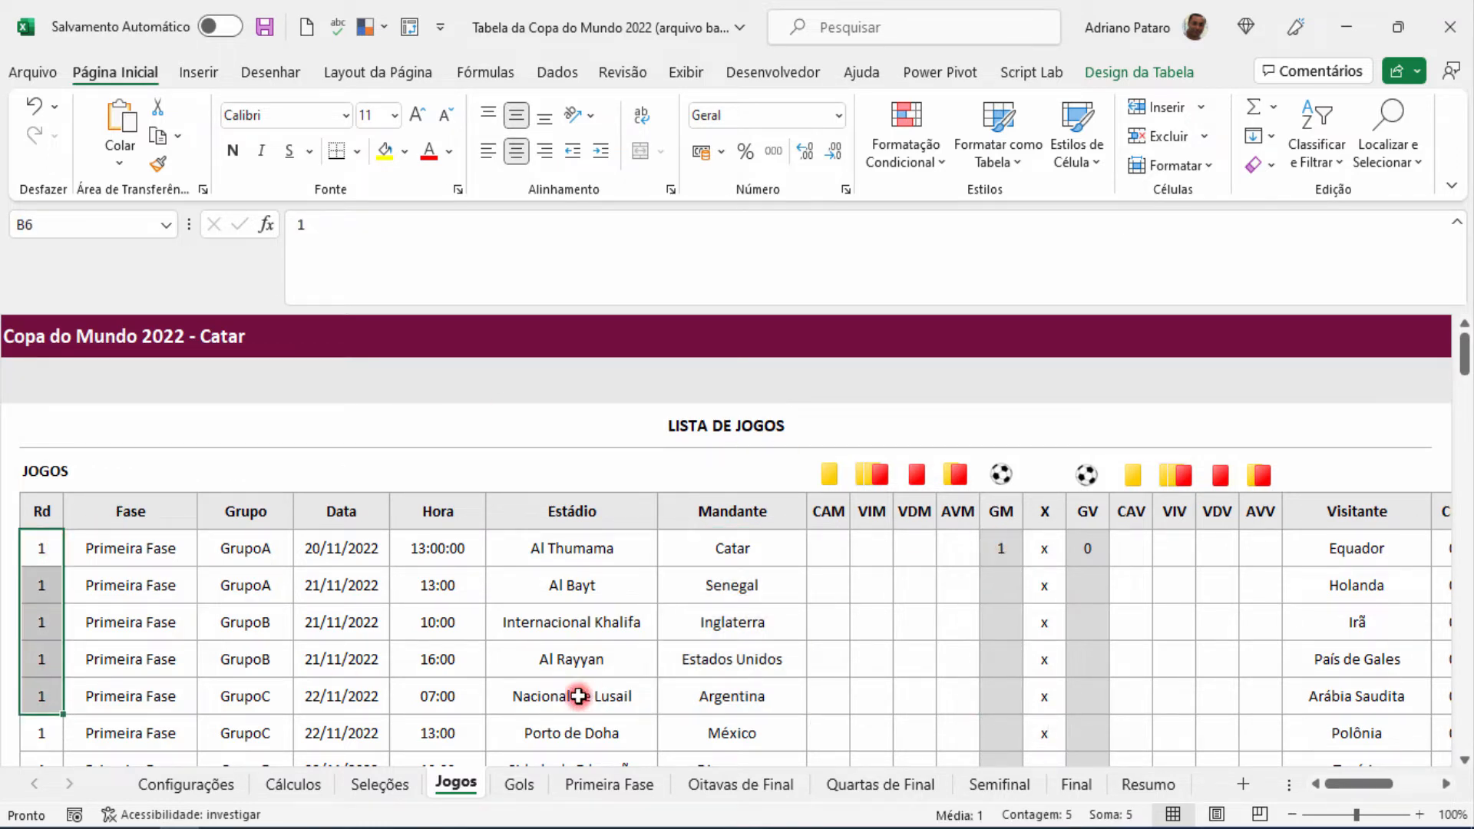
left_click_drag(1352, 783, 1366, 783)
left_click(1249, 548)
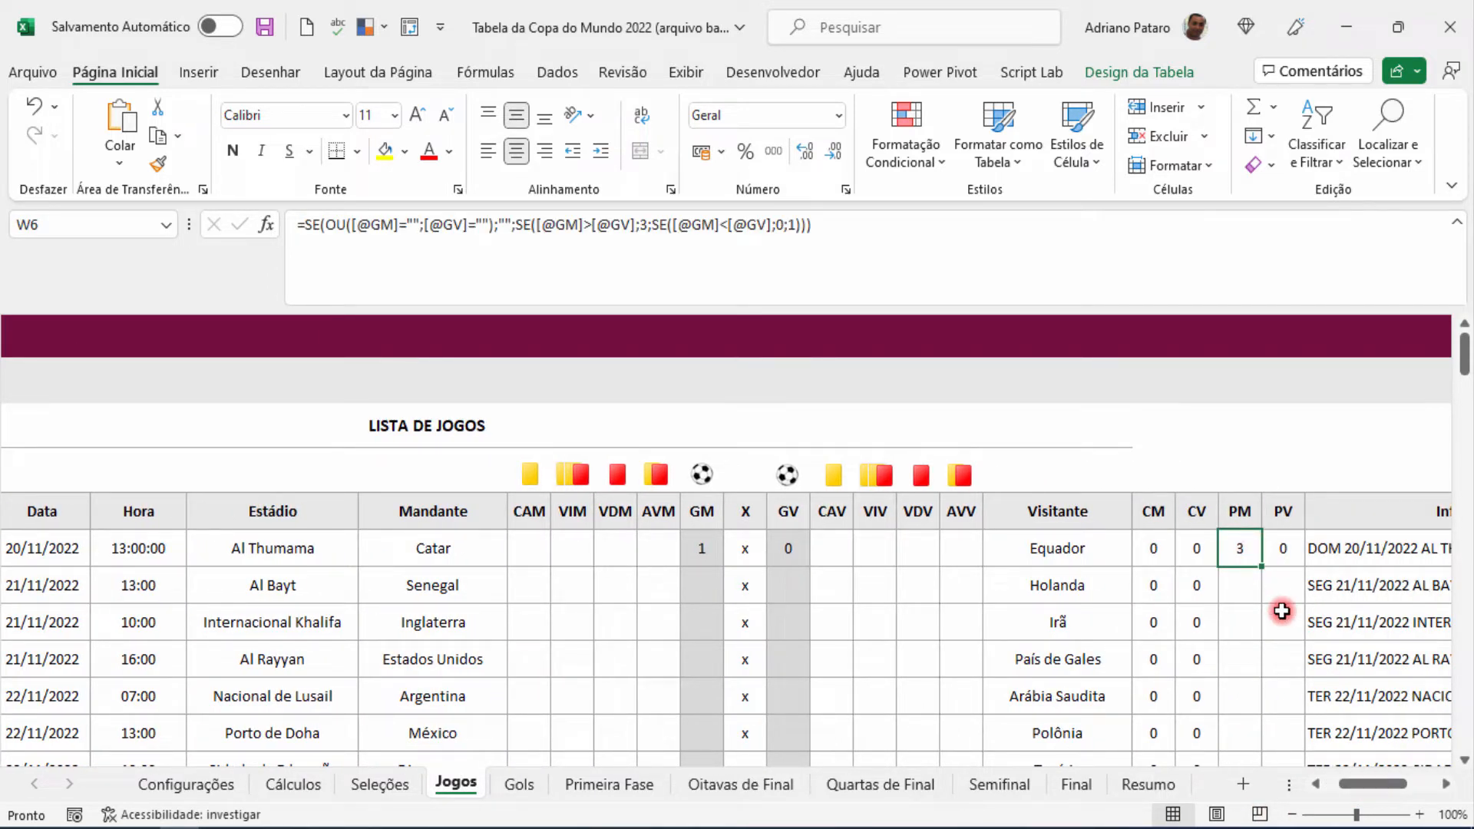
Look at the BB4 list on Cálculos, and examine Grupo A's classification and 1ª Rodada matches on Primeira Fase.
left_click(317, 782)
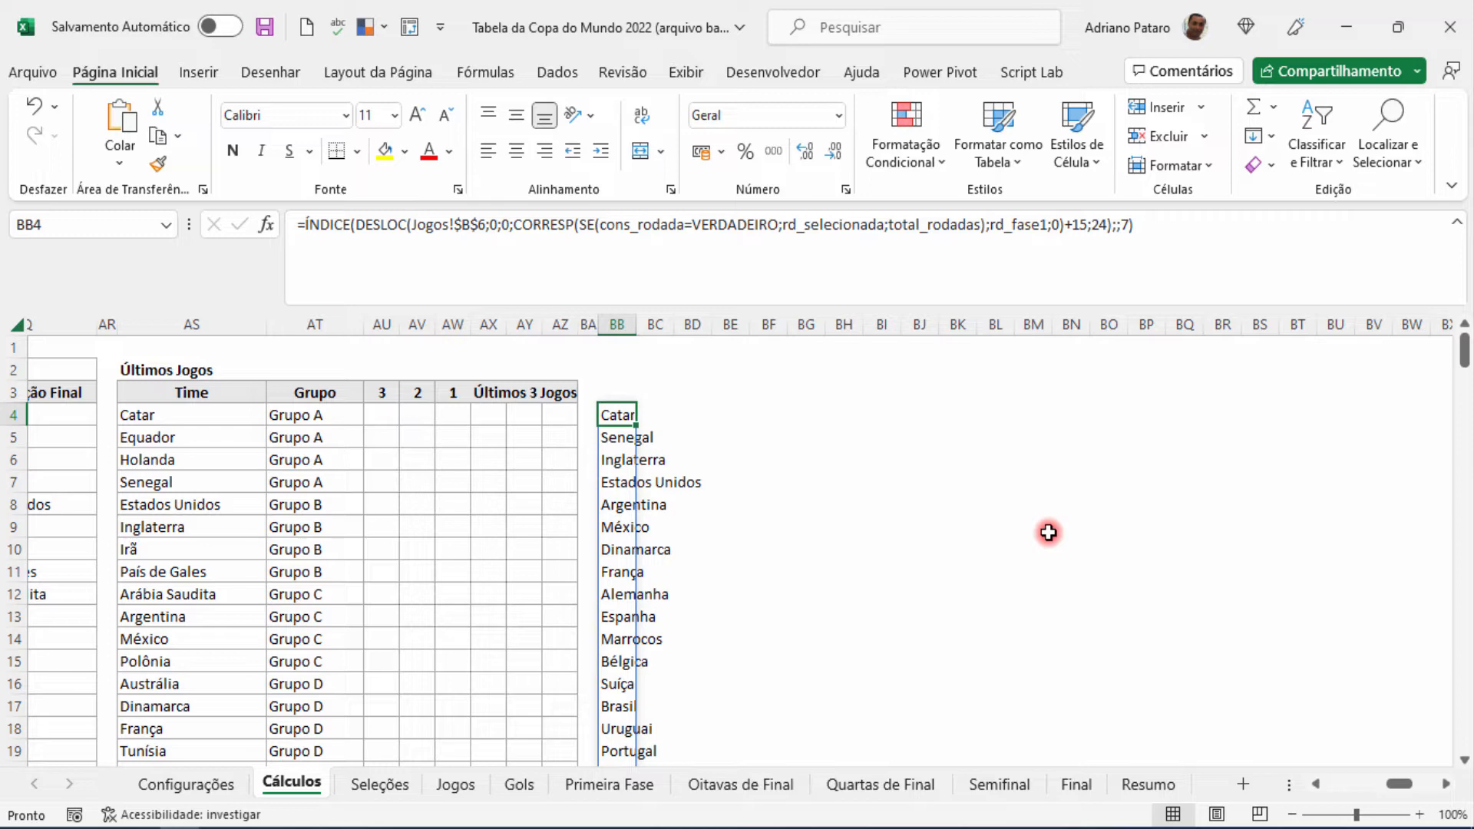
left_click(609, 783)
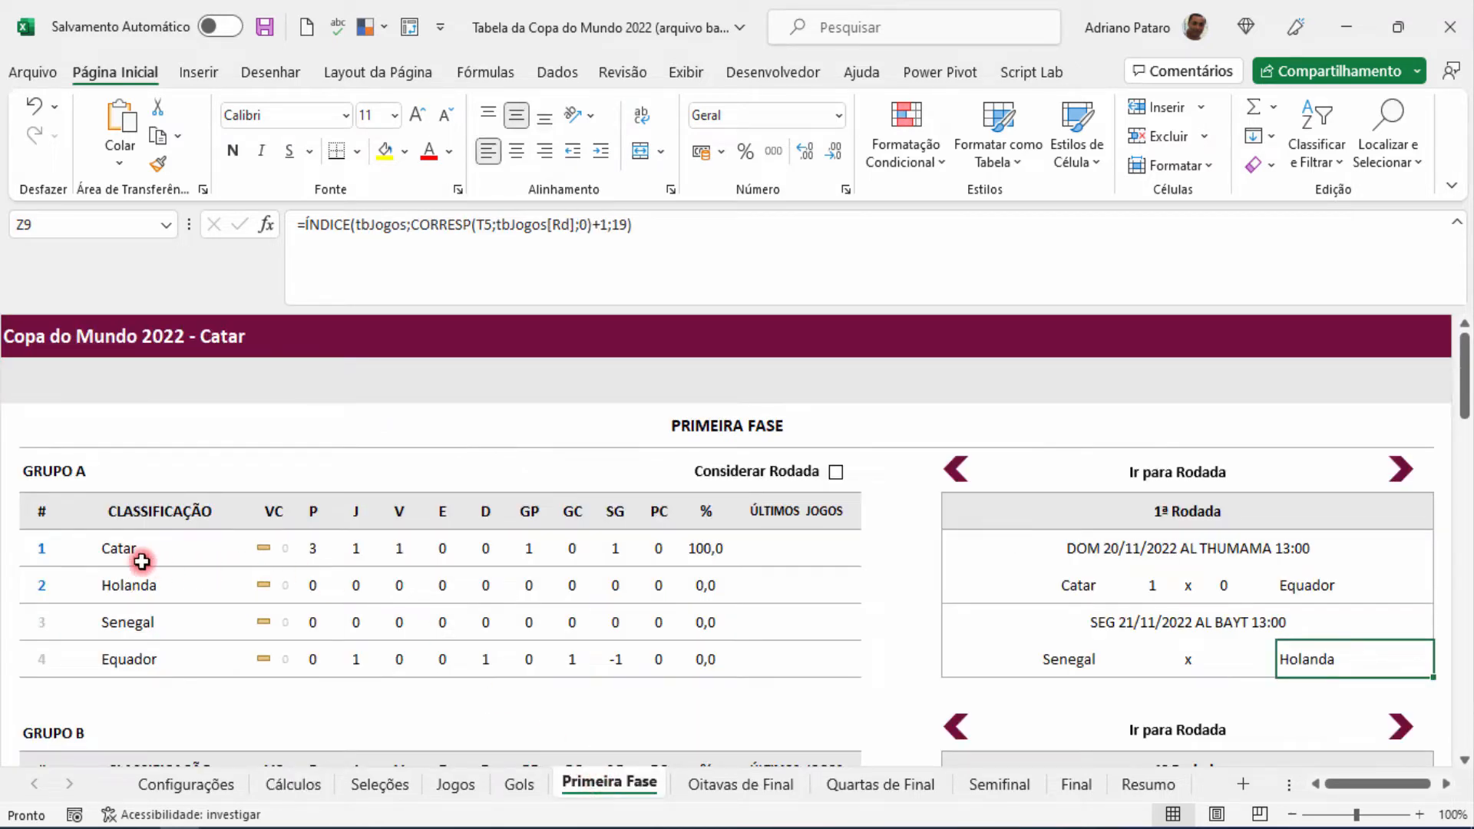
left_click_drag(141, 561, 119, 653)
left_click(145, 698)
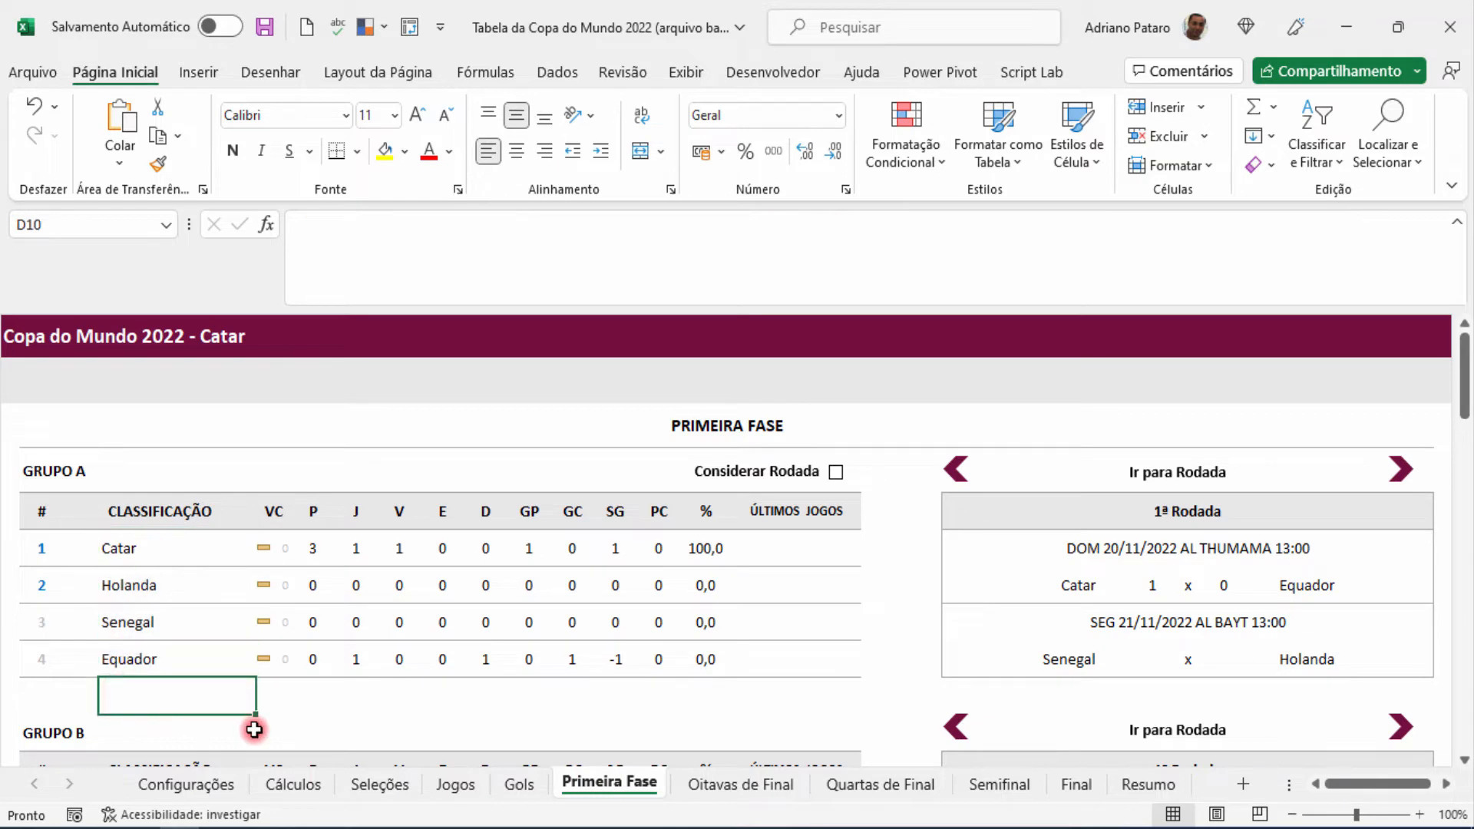
scroll(301, 694, "down", 1)
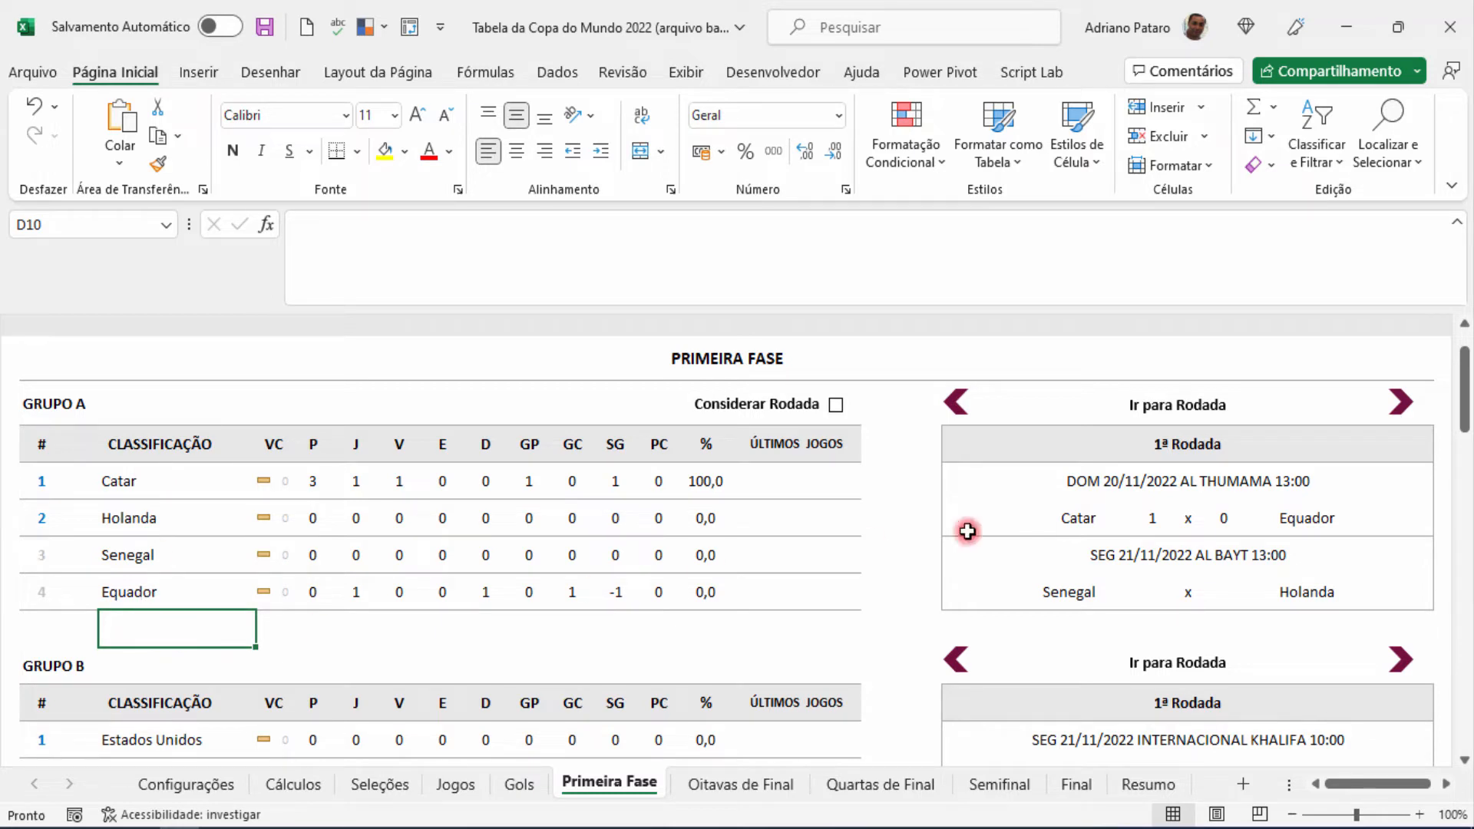
left_click_drag(1046, 480, 1343, 592)
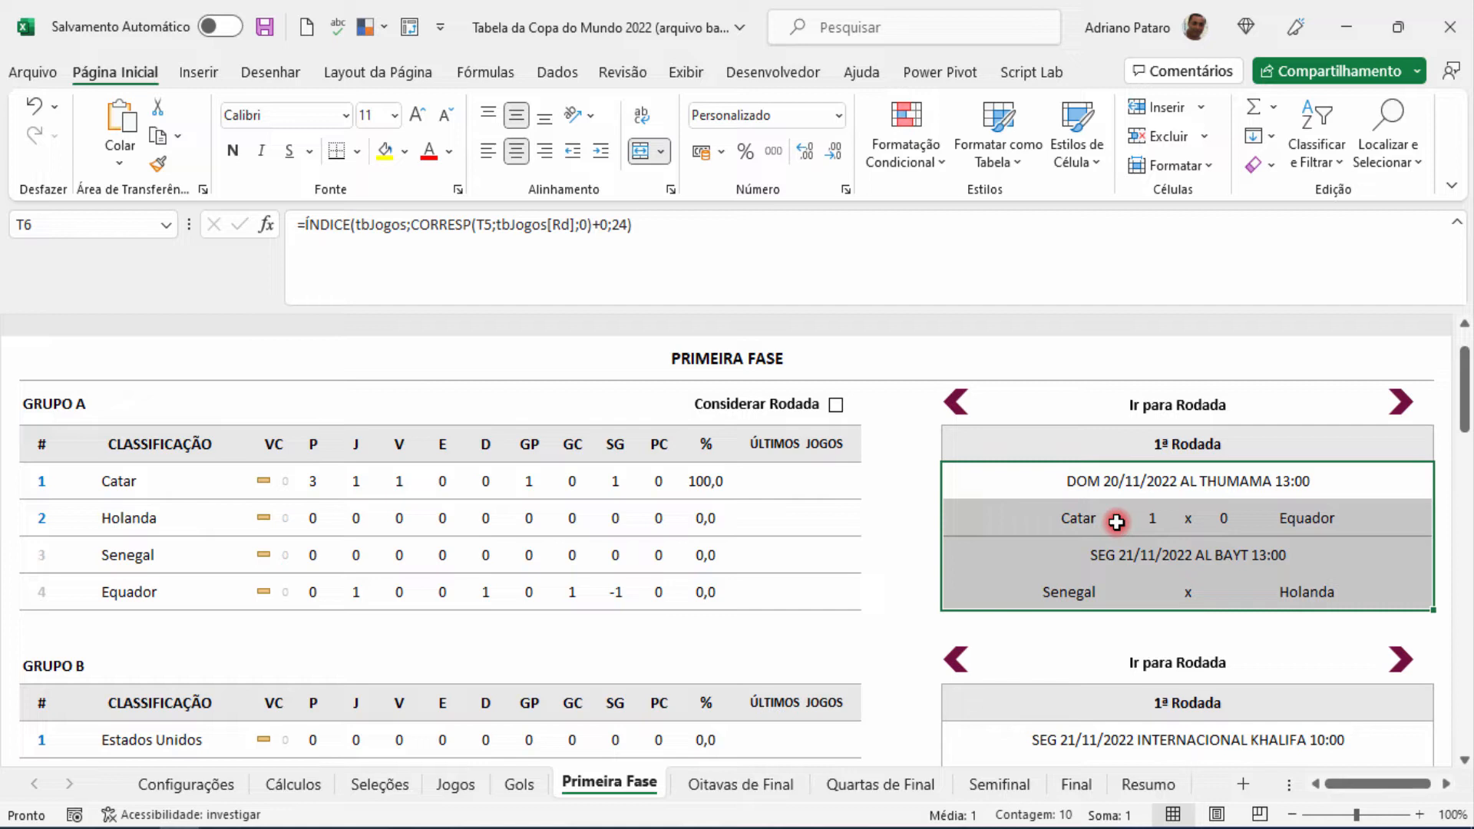
left_click(838, 625)
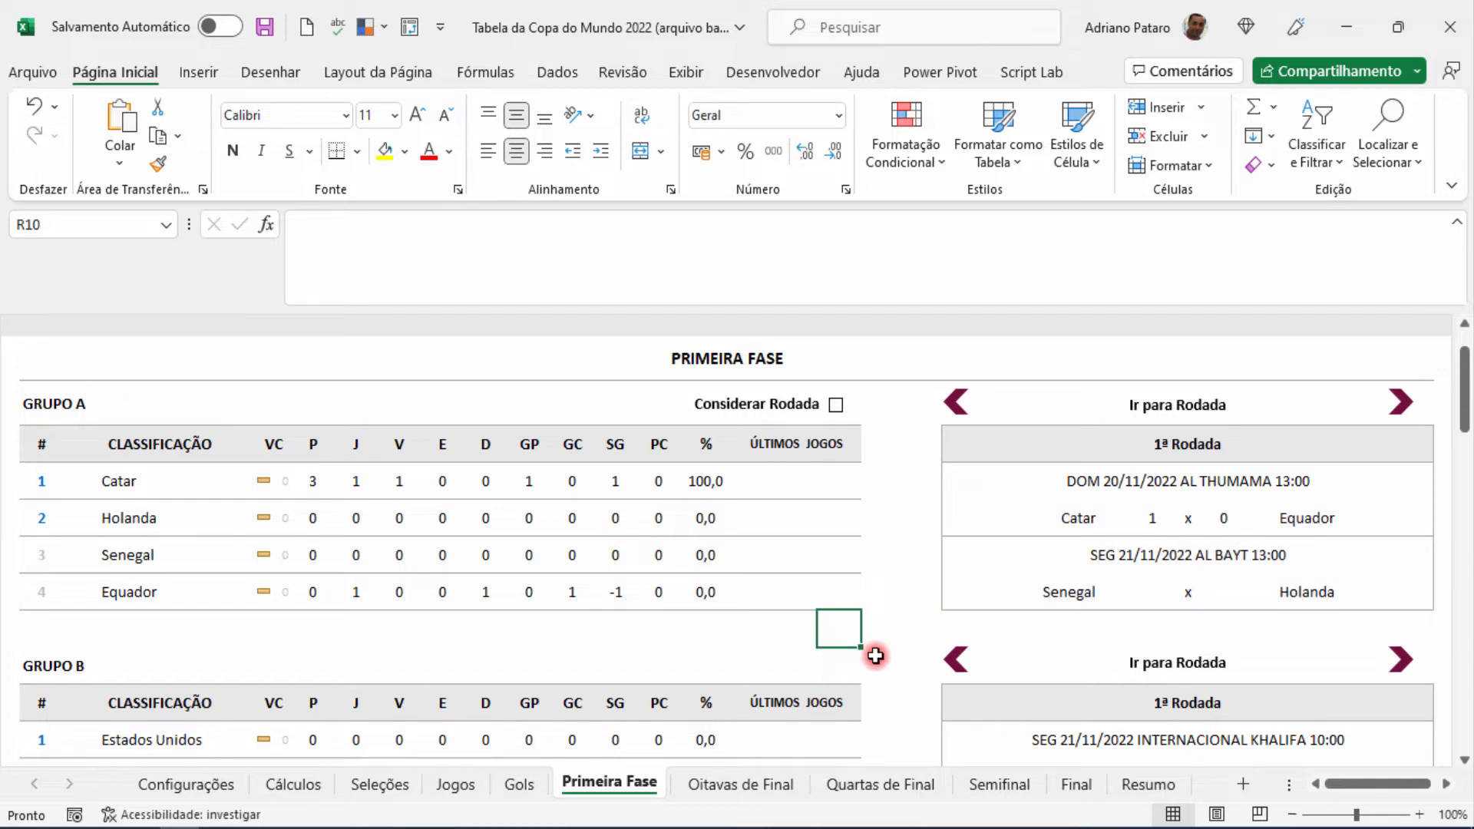
left_click(791, 628)
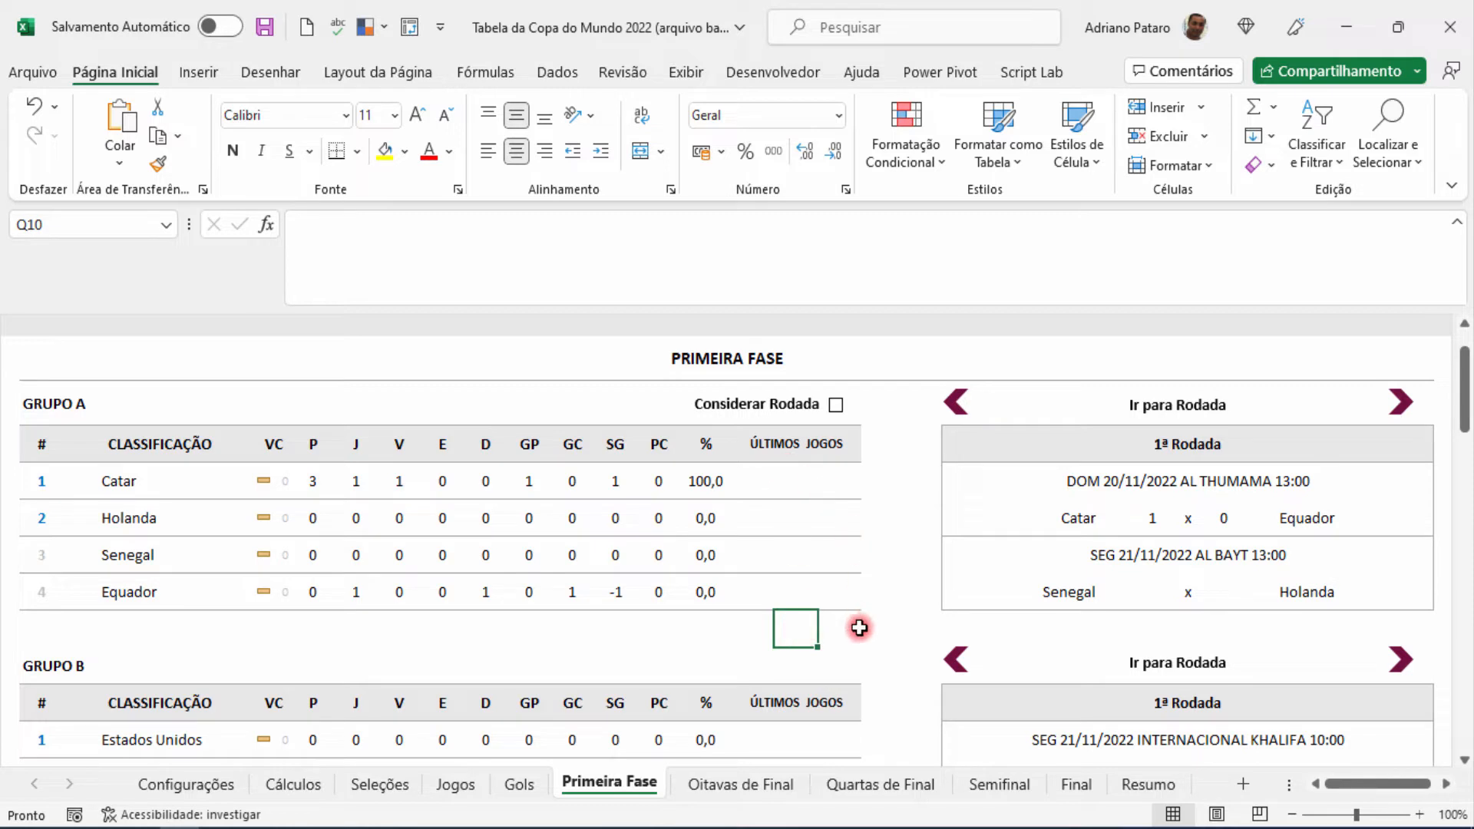
left_click(856, 628)
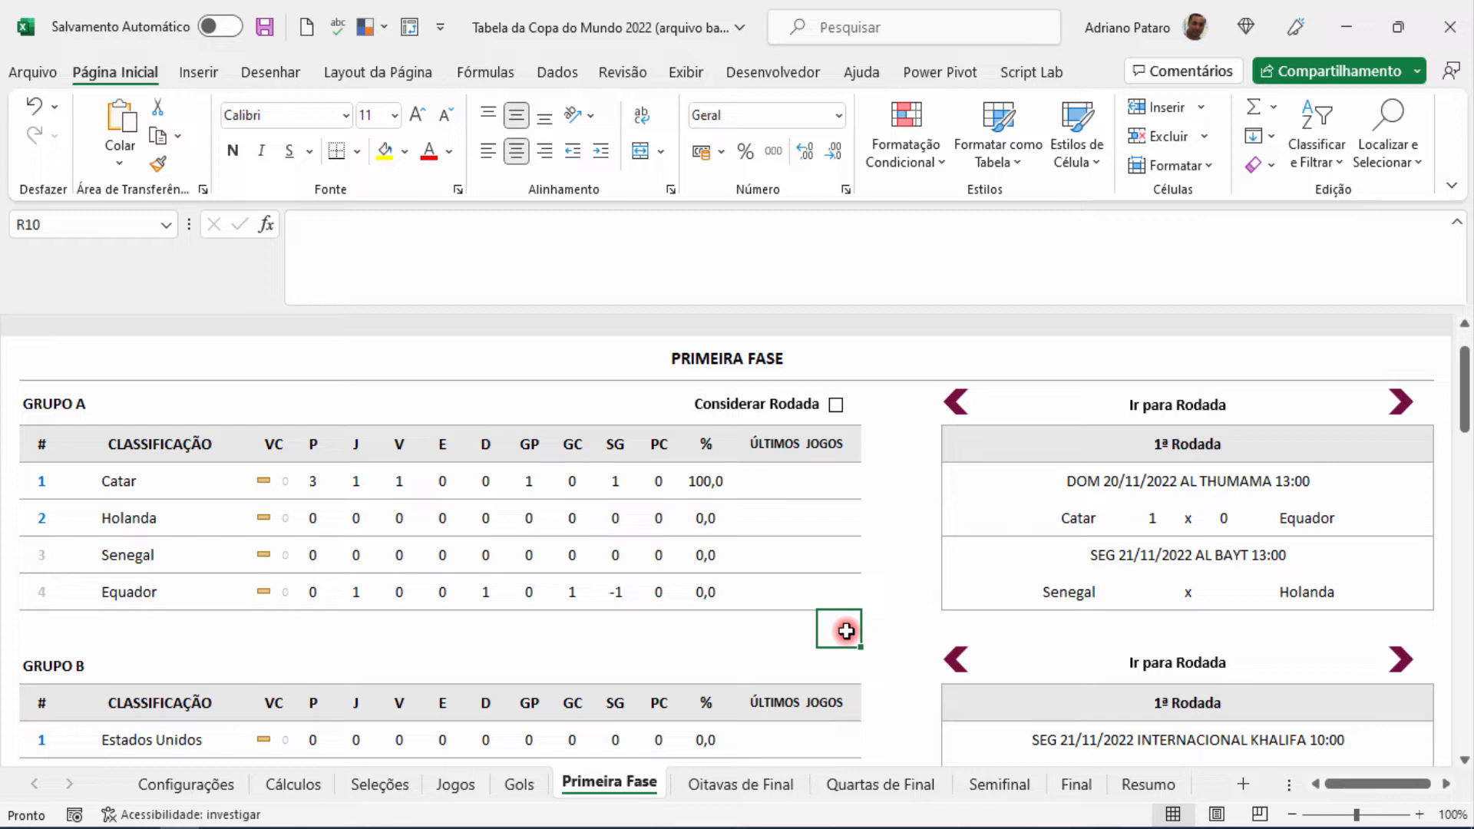
In cell BB4 on Cálculos, wrap the ÍNDICE formula in a SE function that tests it against $AS4.
left_click(397, 784)
left_click(295, 784)
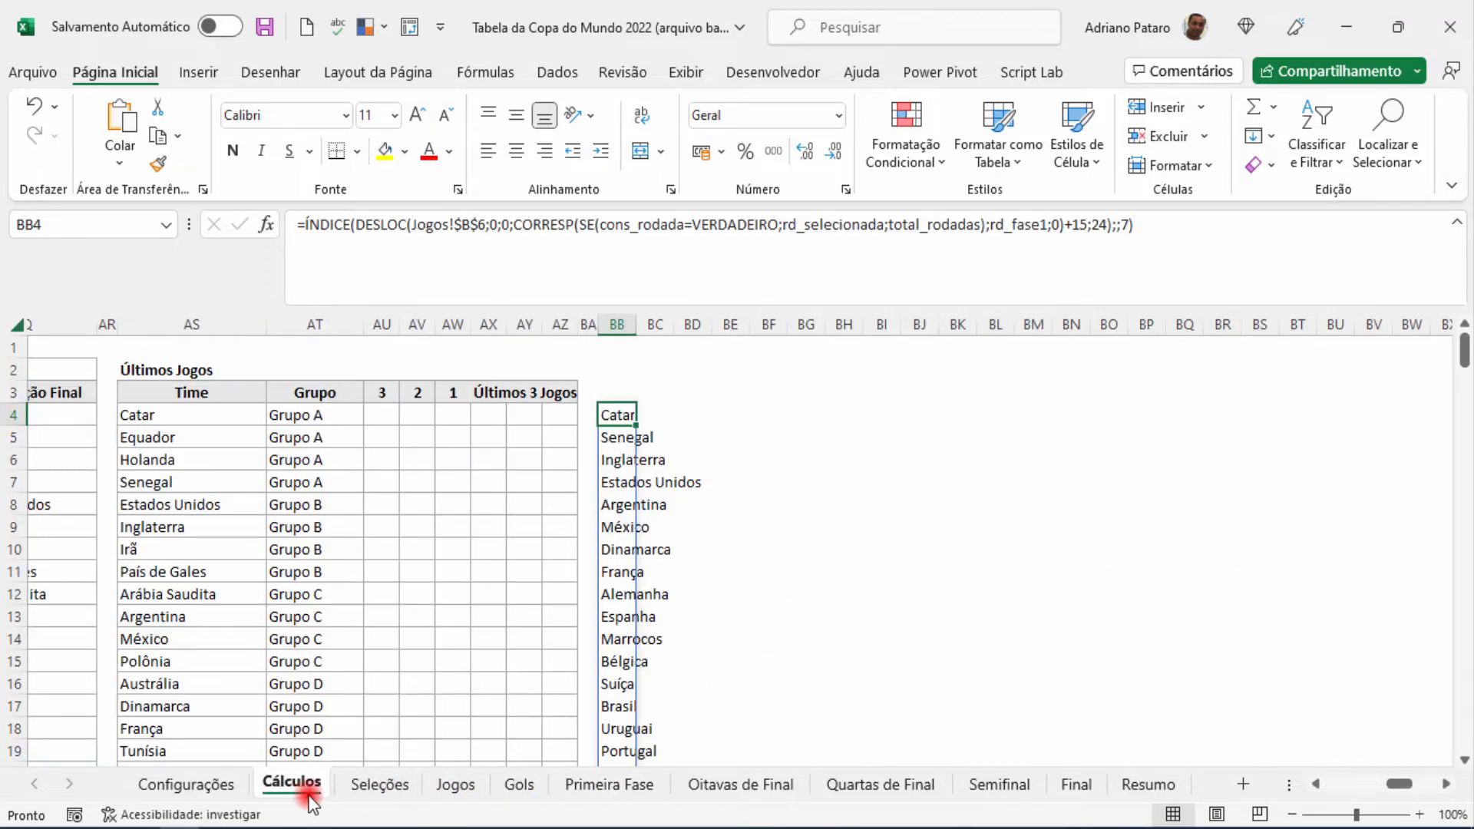
left_click(296, 224)
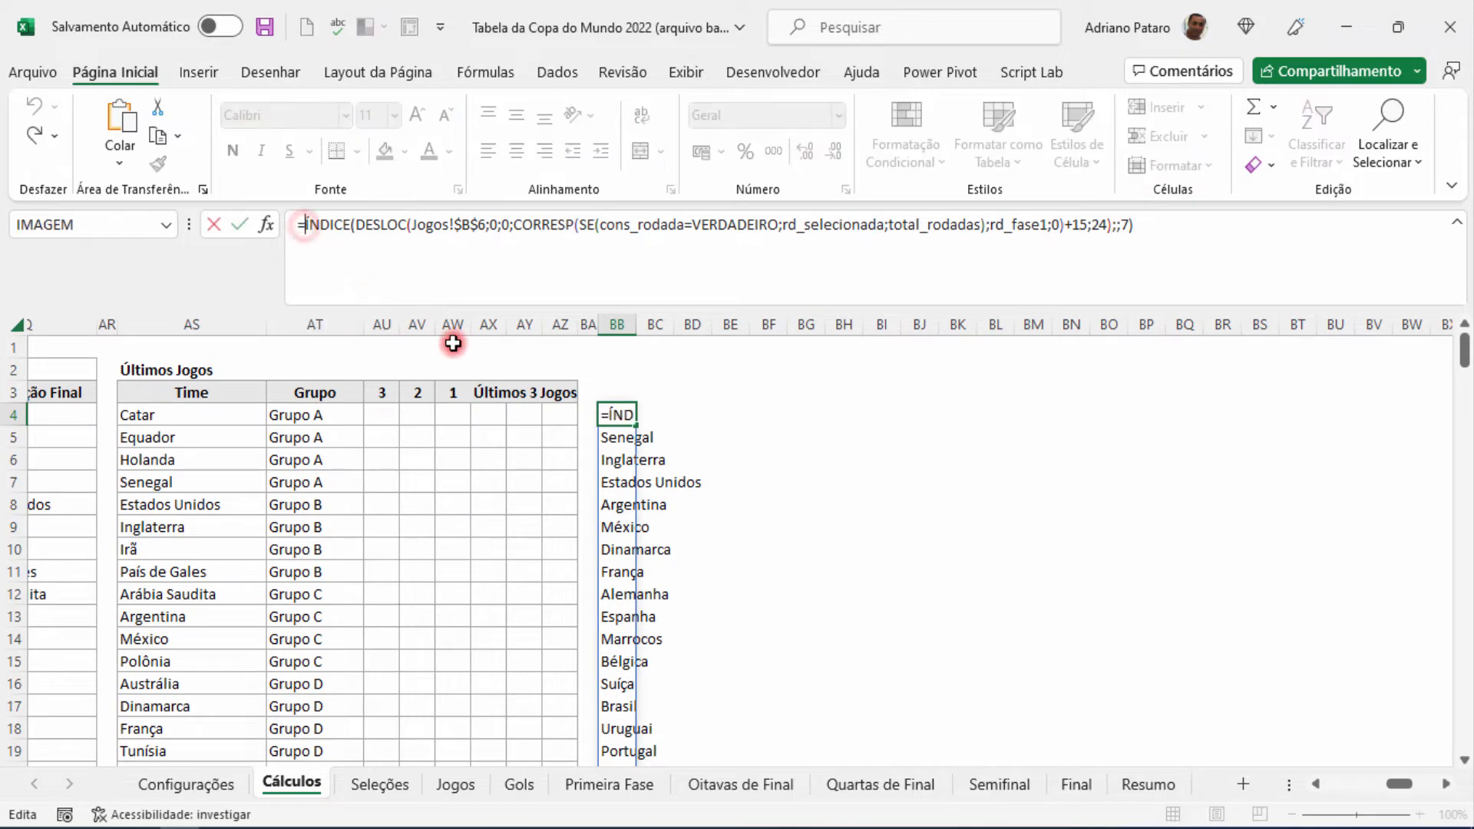
type("SE(")
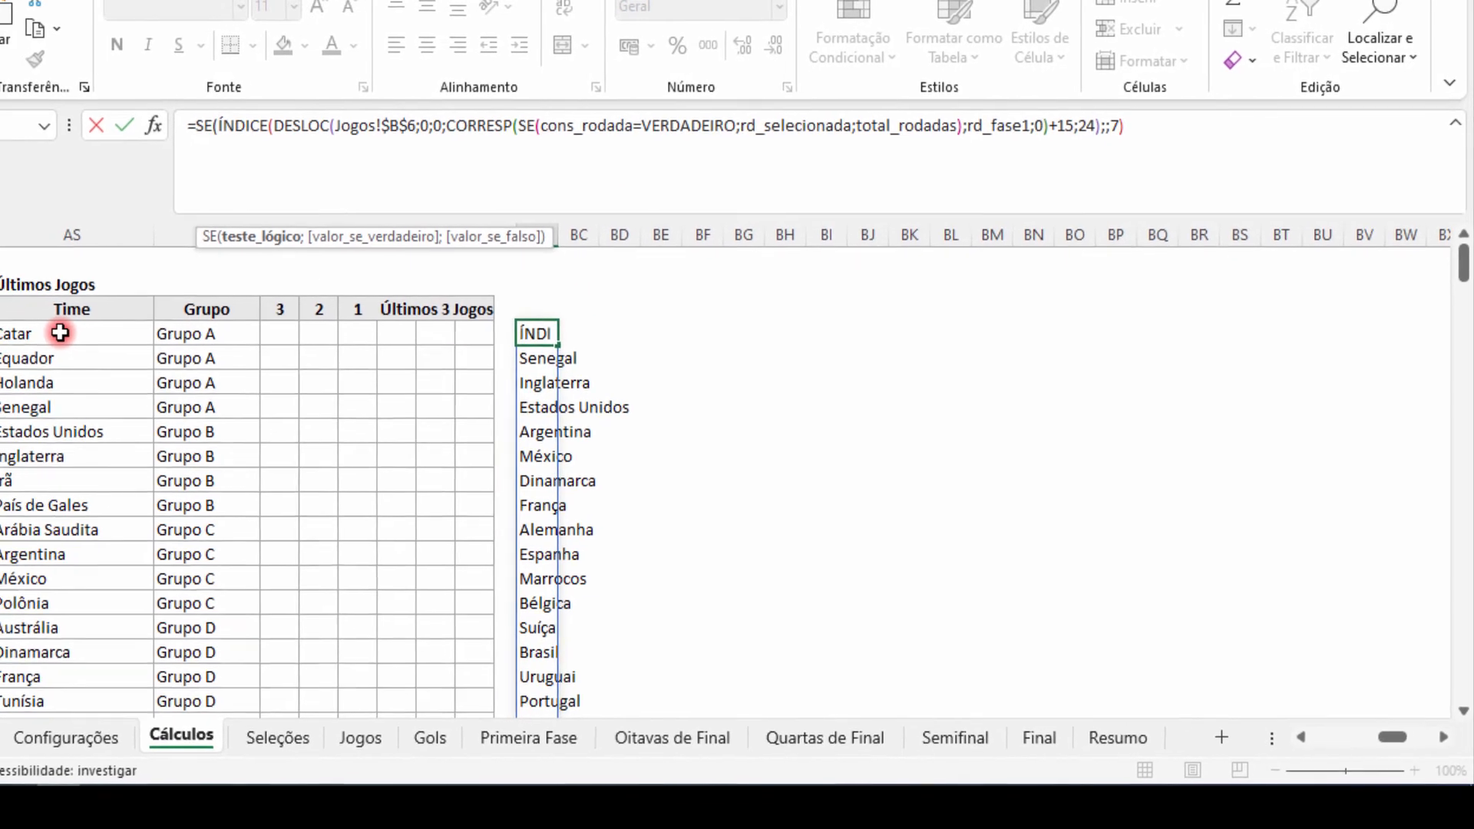
left_click(64, 332)
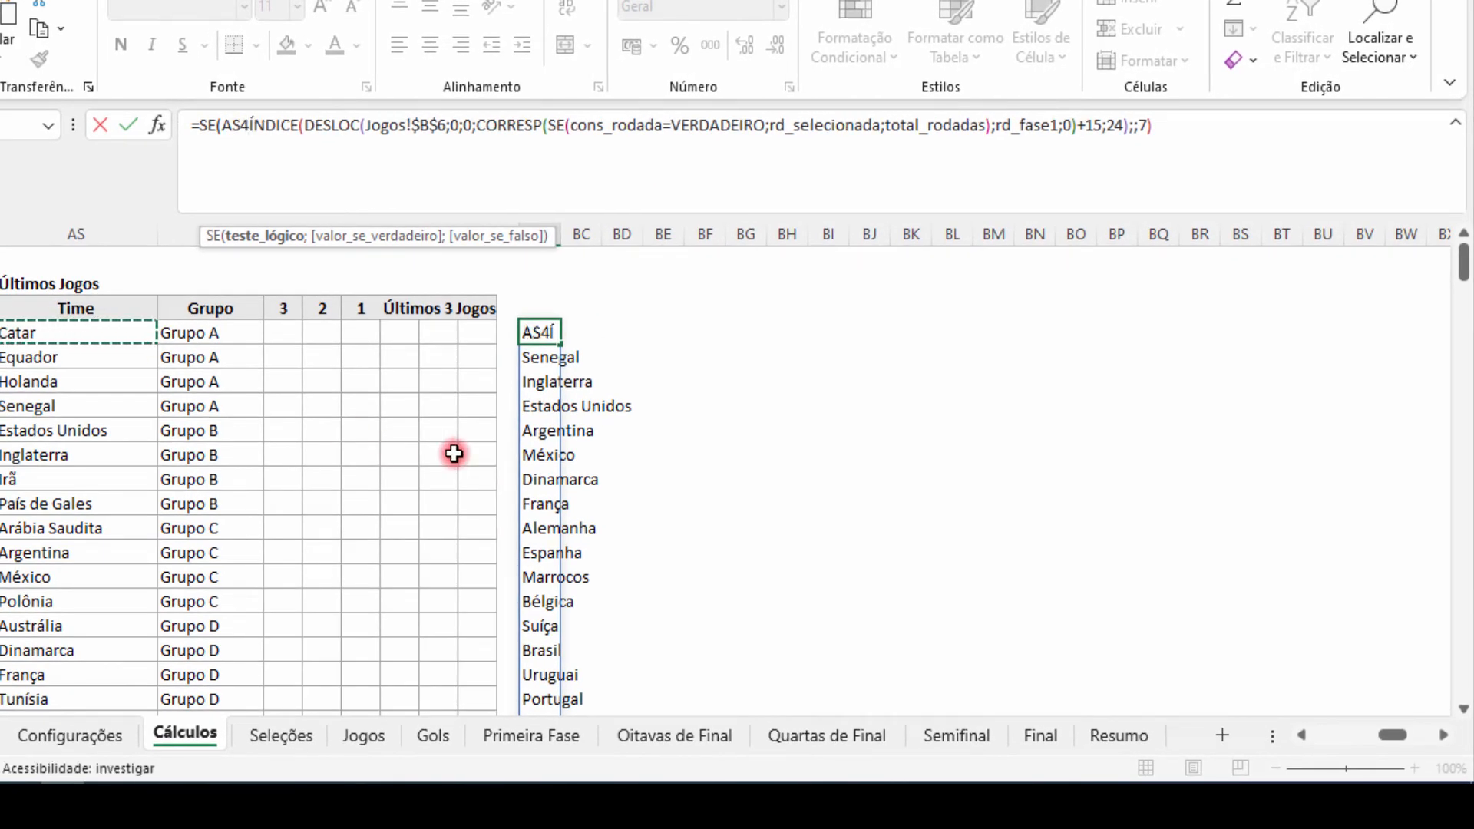
type("=")
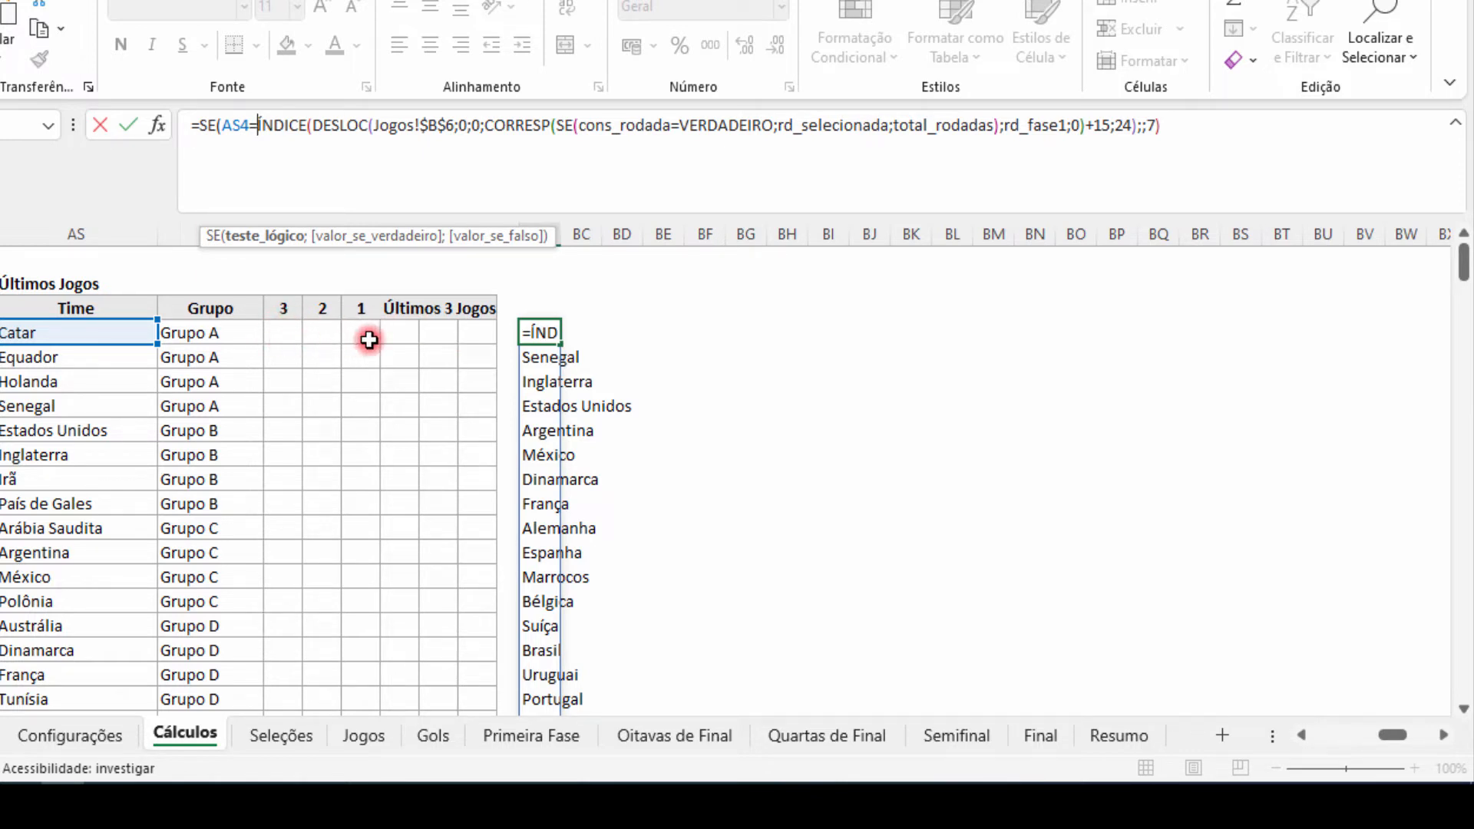
left_click(223, 126)
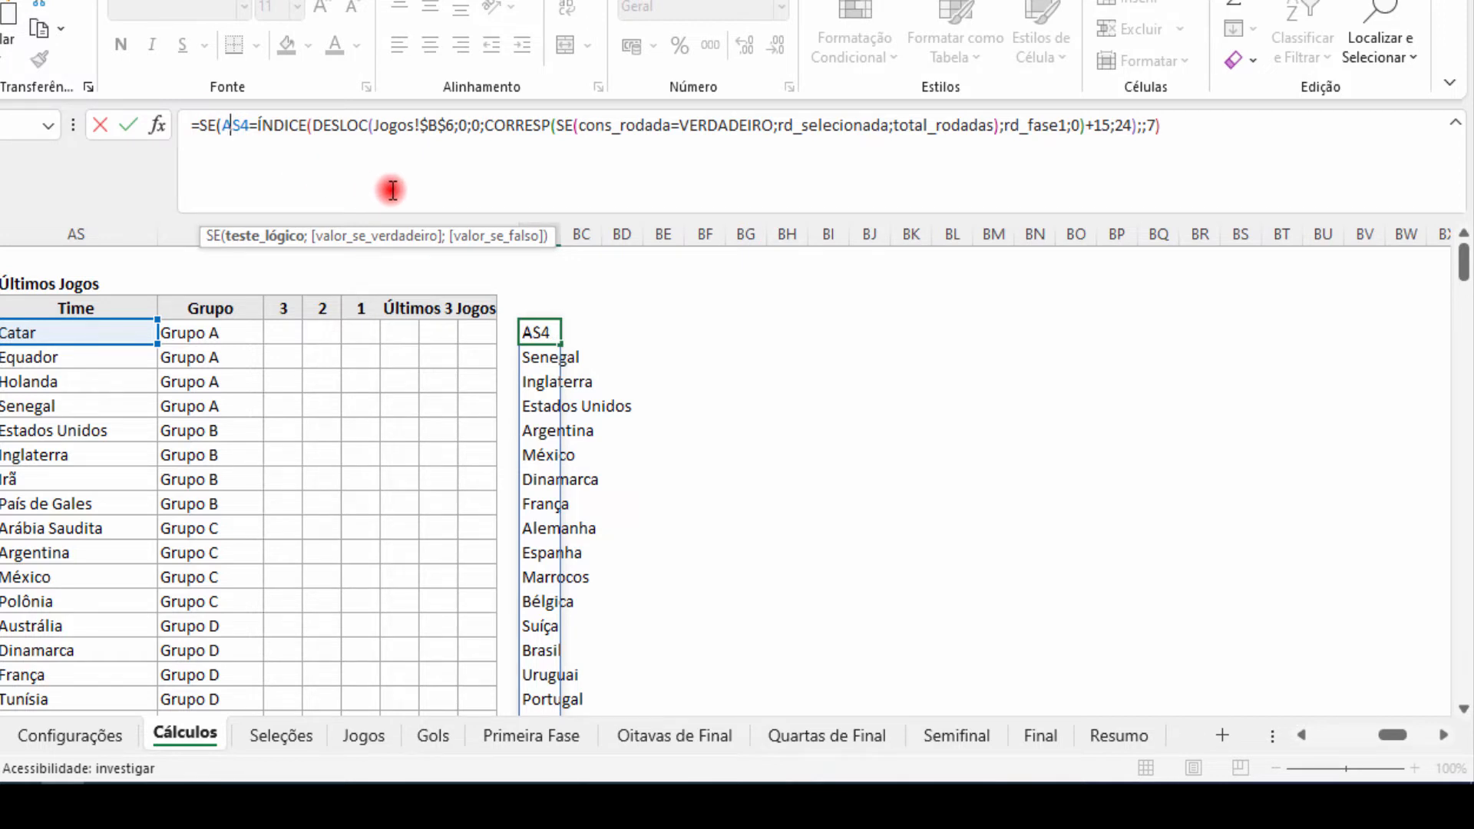
type("$")
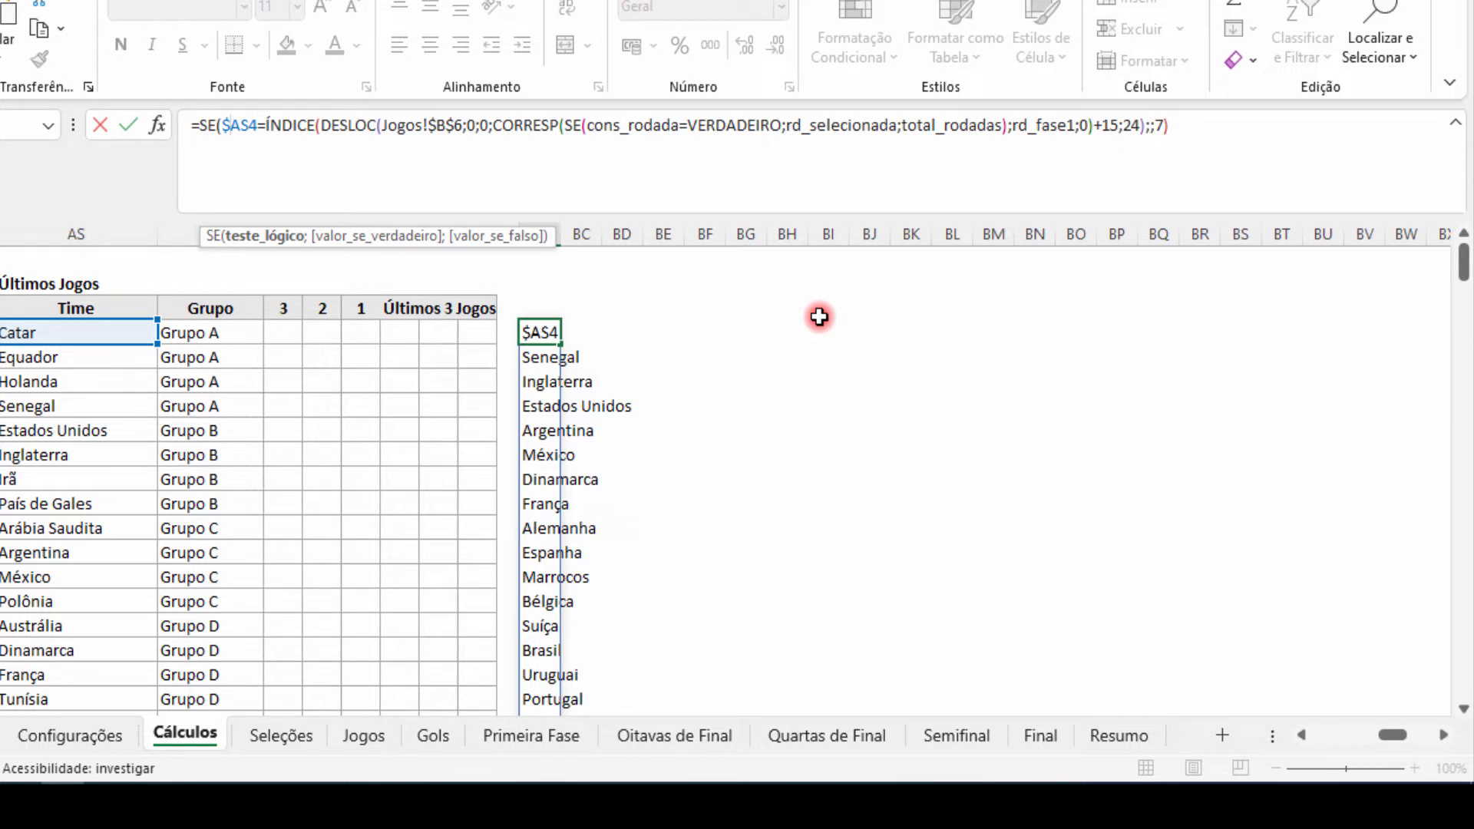
Enclose the whole $AS4=ÍNDICE(...;;7) comparison in parentheses as the first condition of SE's logical test.
left_click(220, 126)
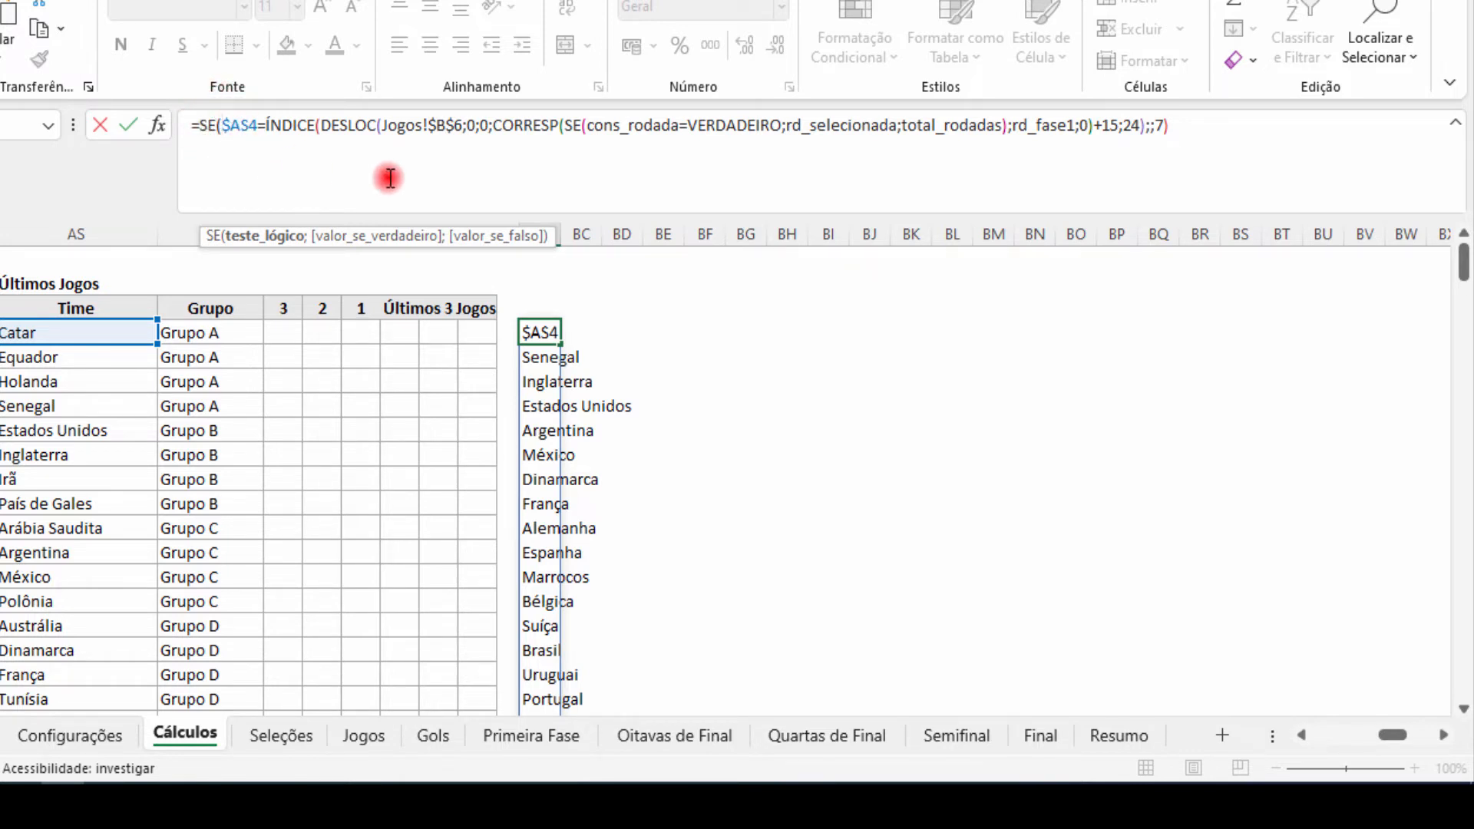
type("(")
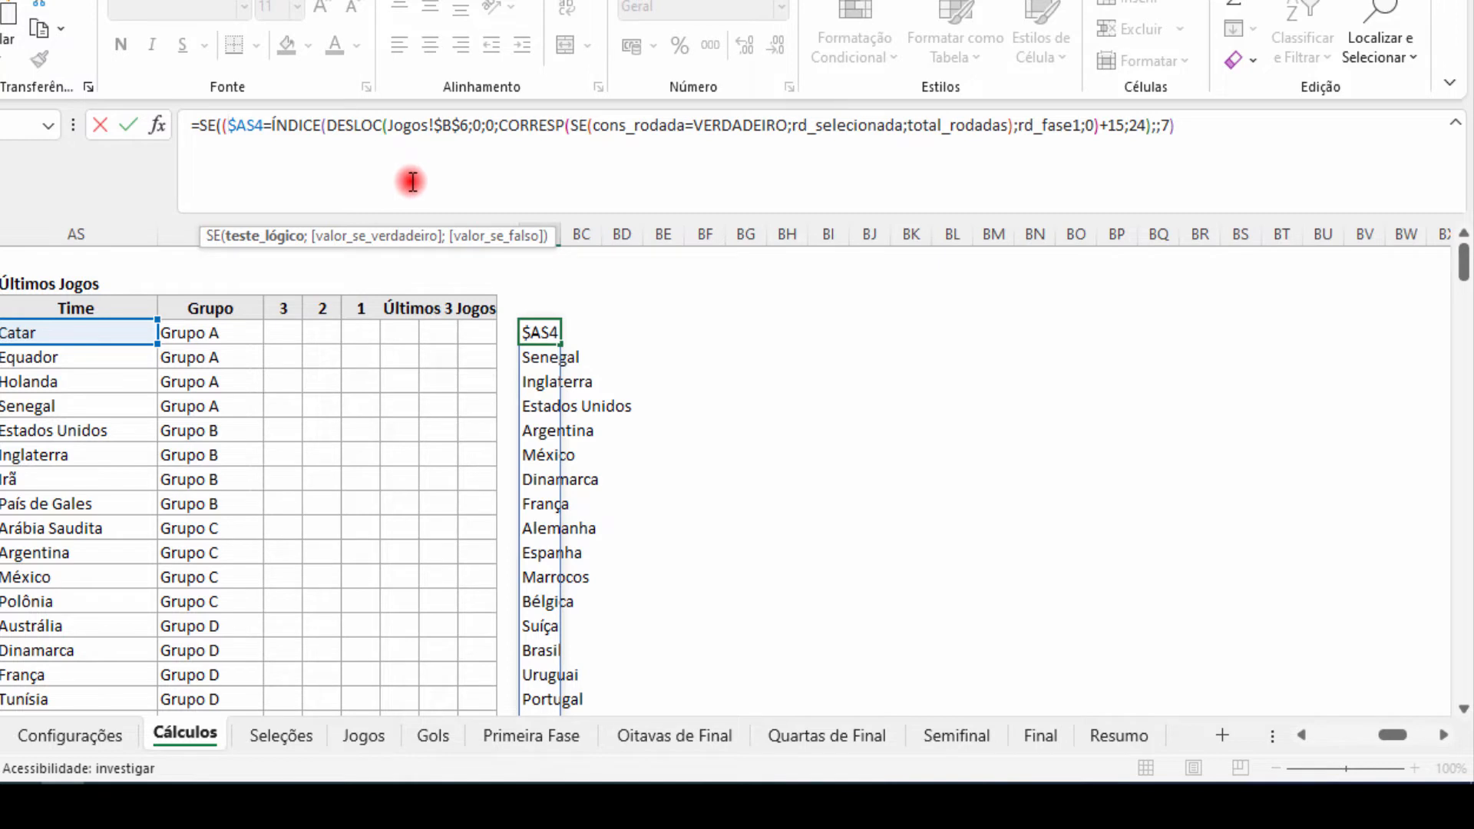
left_click(1187, 129)
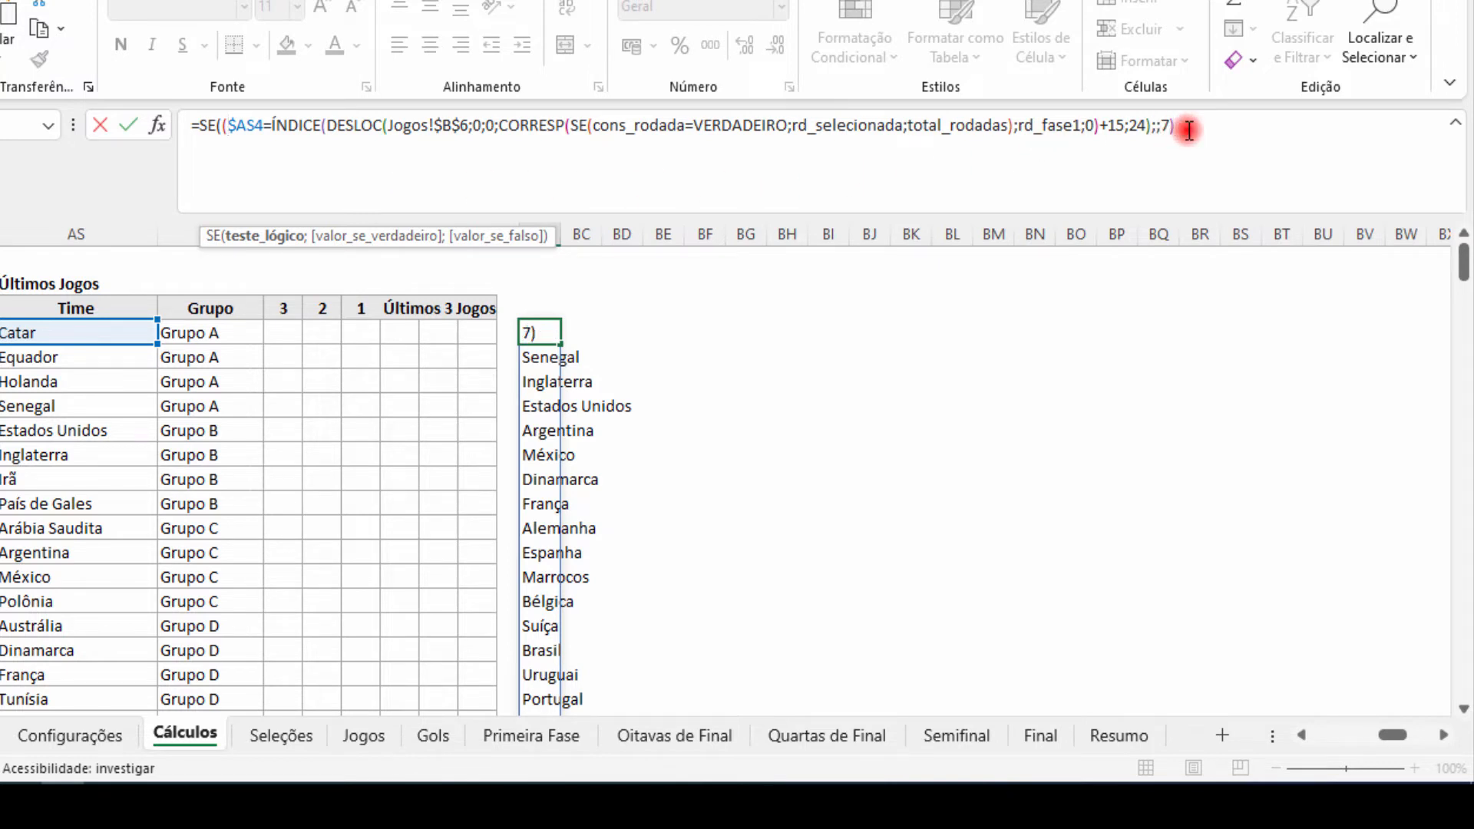
type(")")
left_click_drag(1187, 129, 224, 118)
left_click(267, 116)
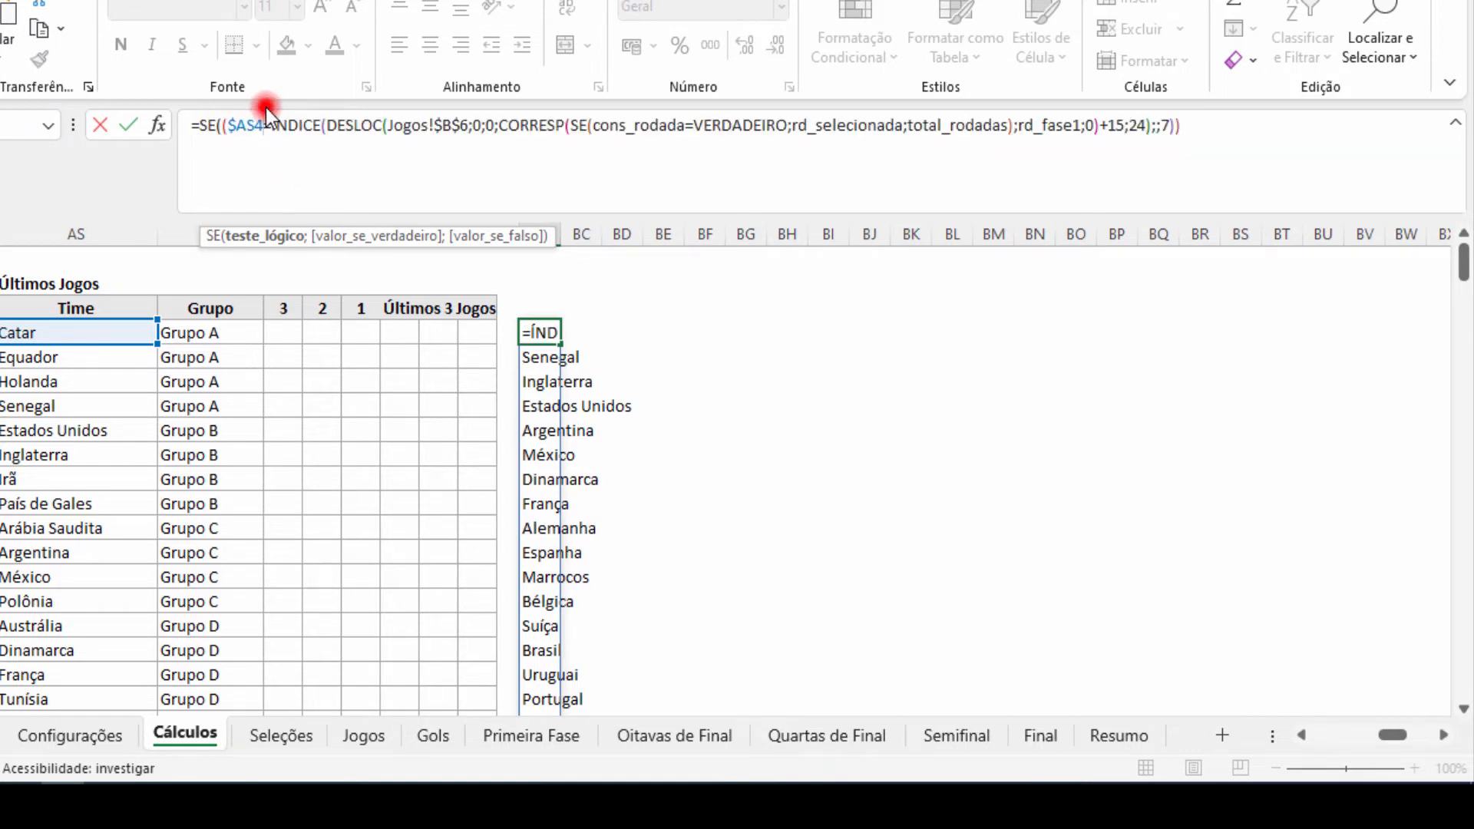
left_click(254, 235)
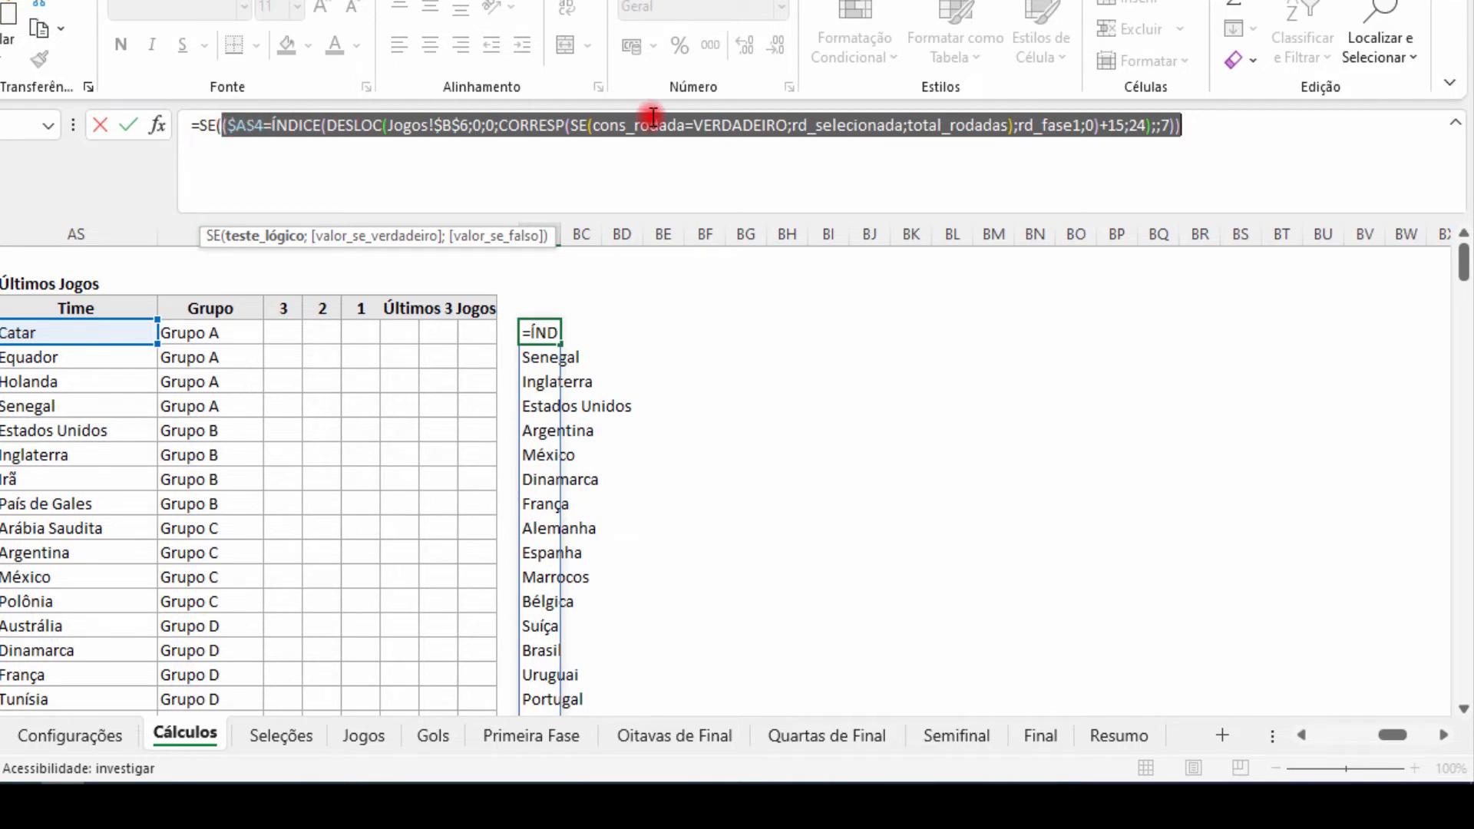
Multiply the first condition by a copy of the $AS4=ÍNDICE(...;;7) expression, placed on a second line of the formula.
left_click(1193, 125)
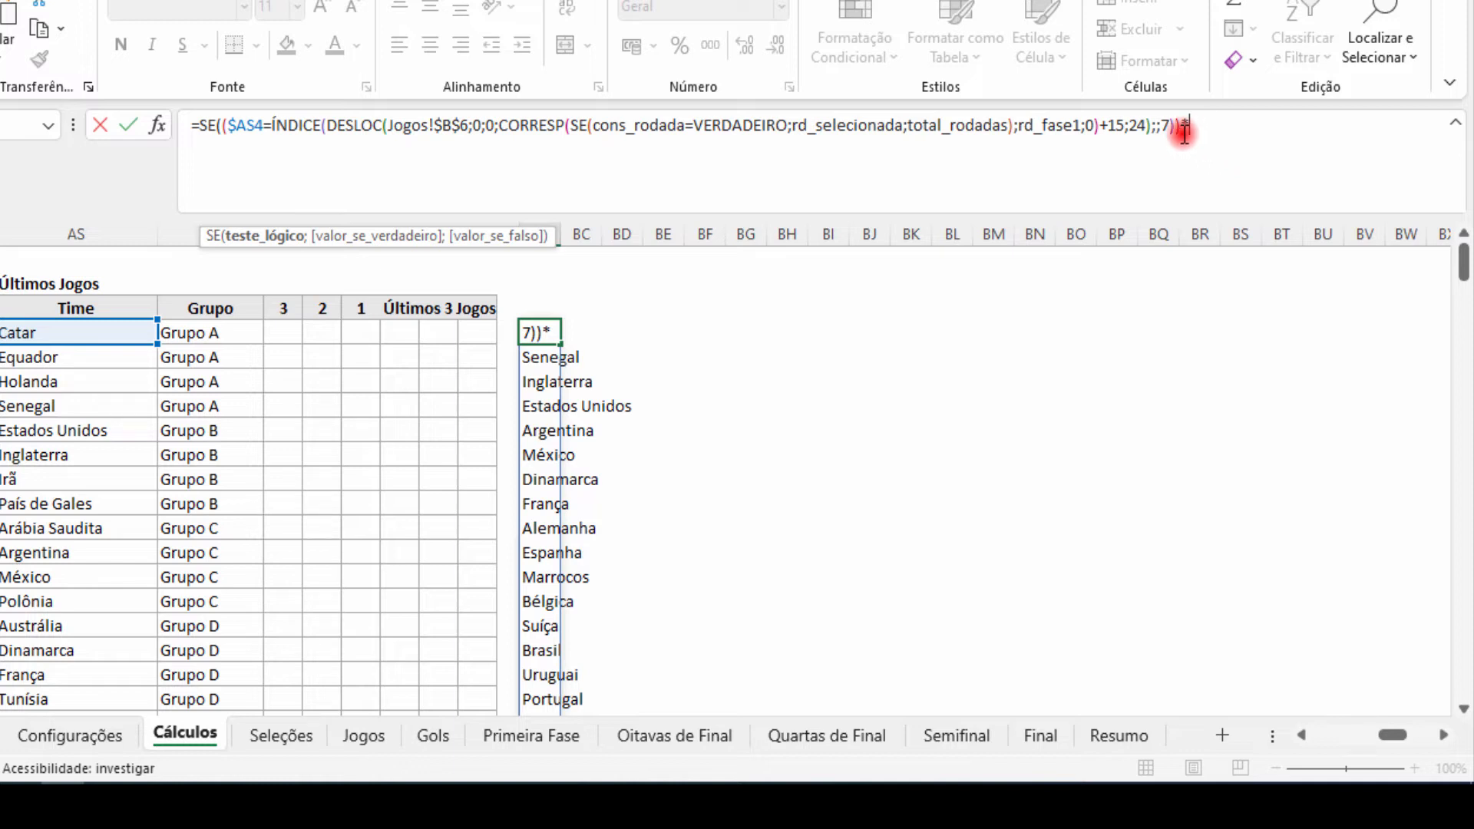
left_click_drag(1175, 126, 223, 140)
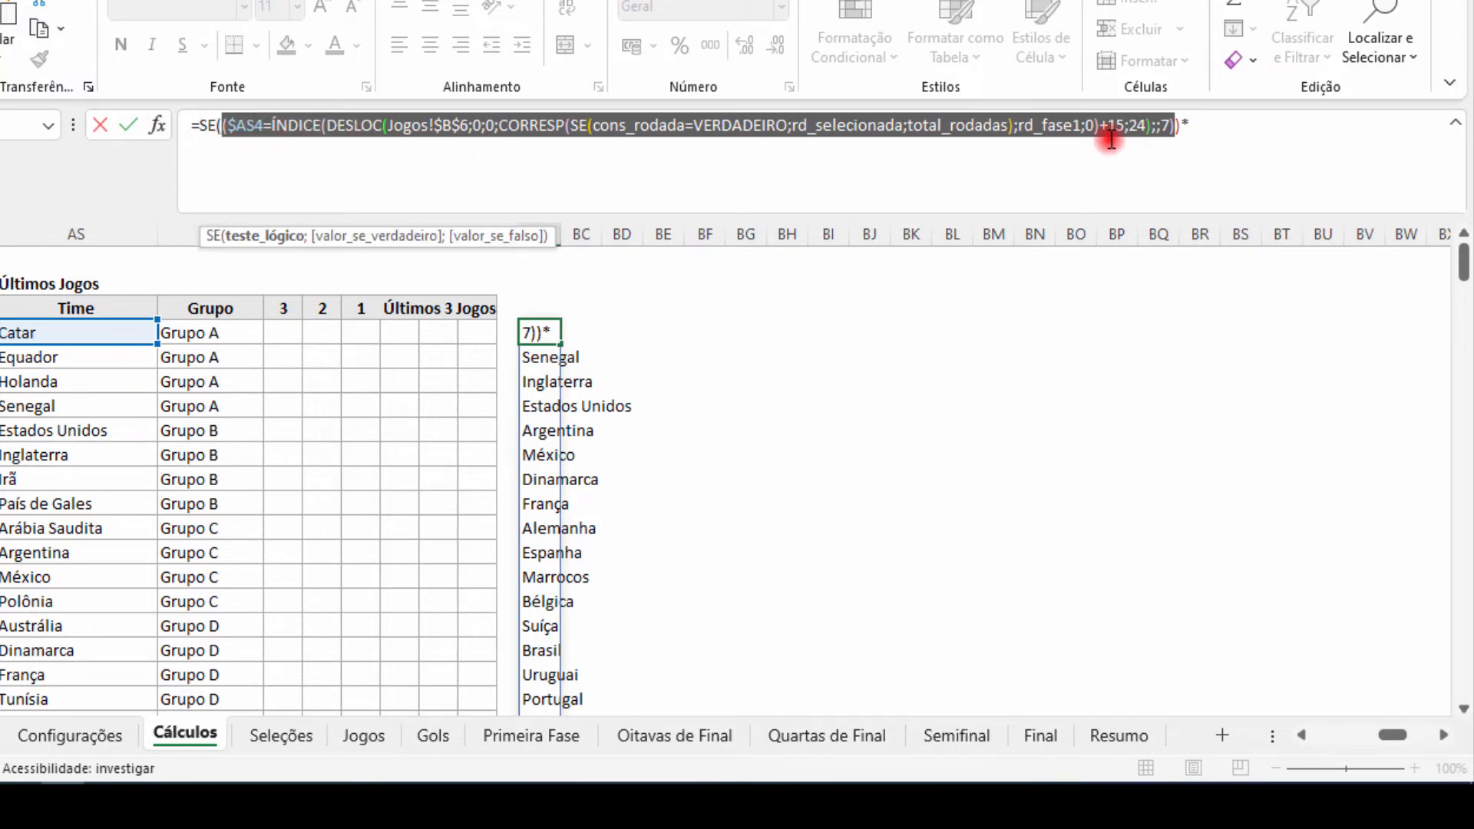
left_click(1212, 123)
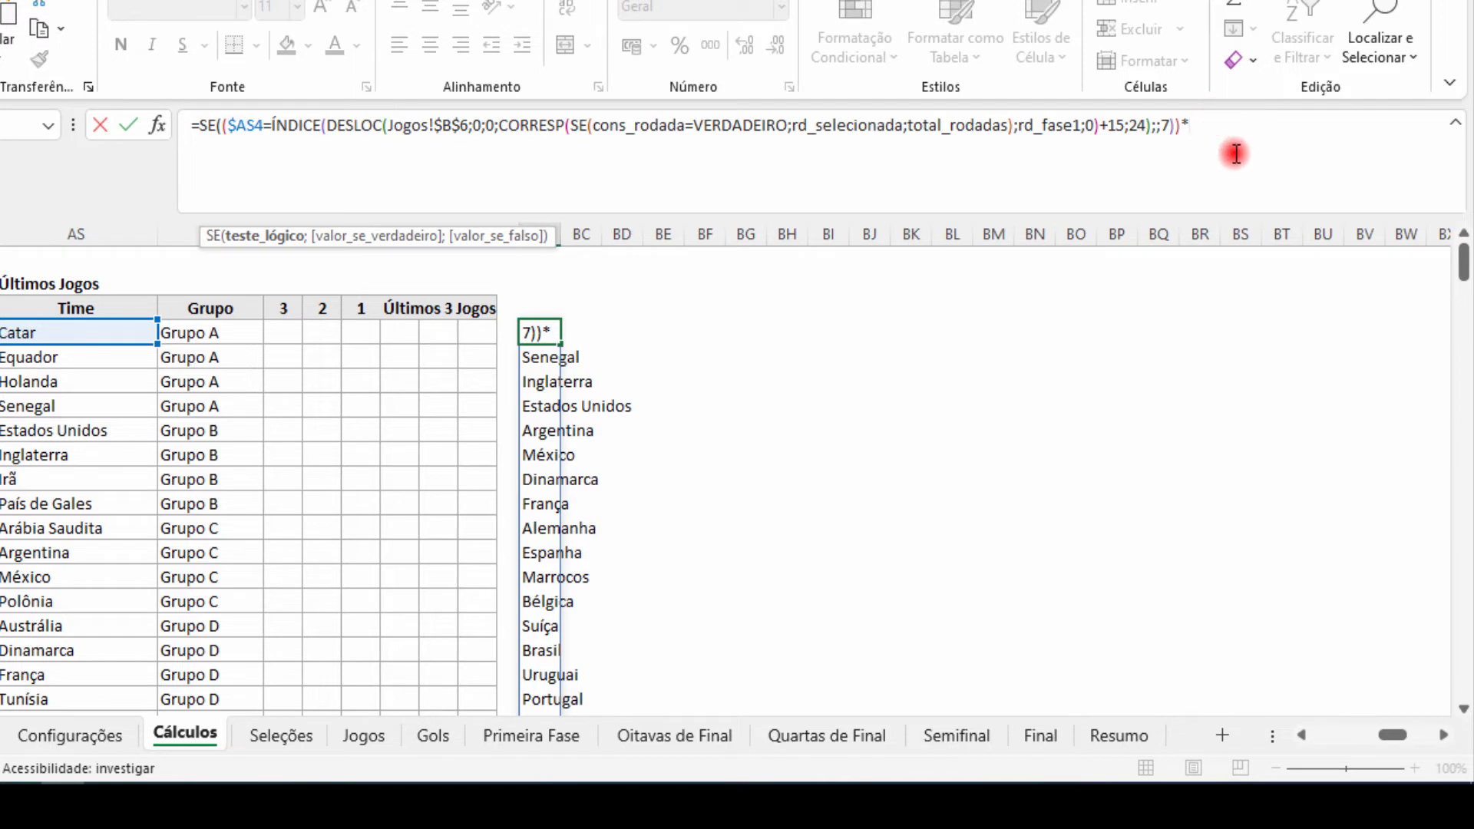
key("ctrl+v")
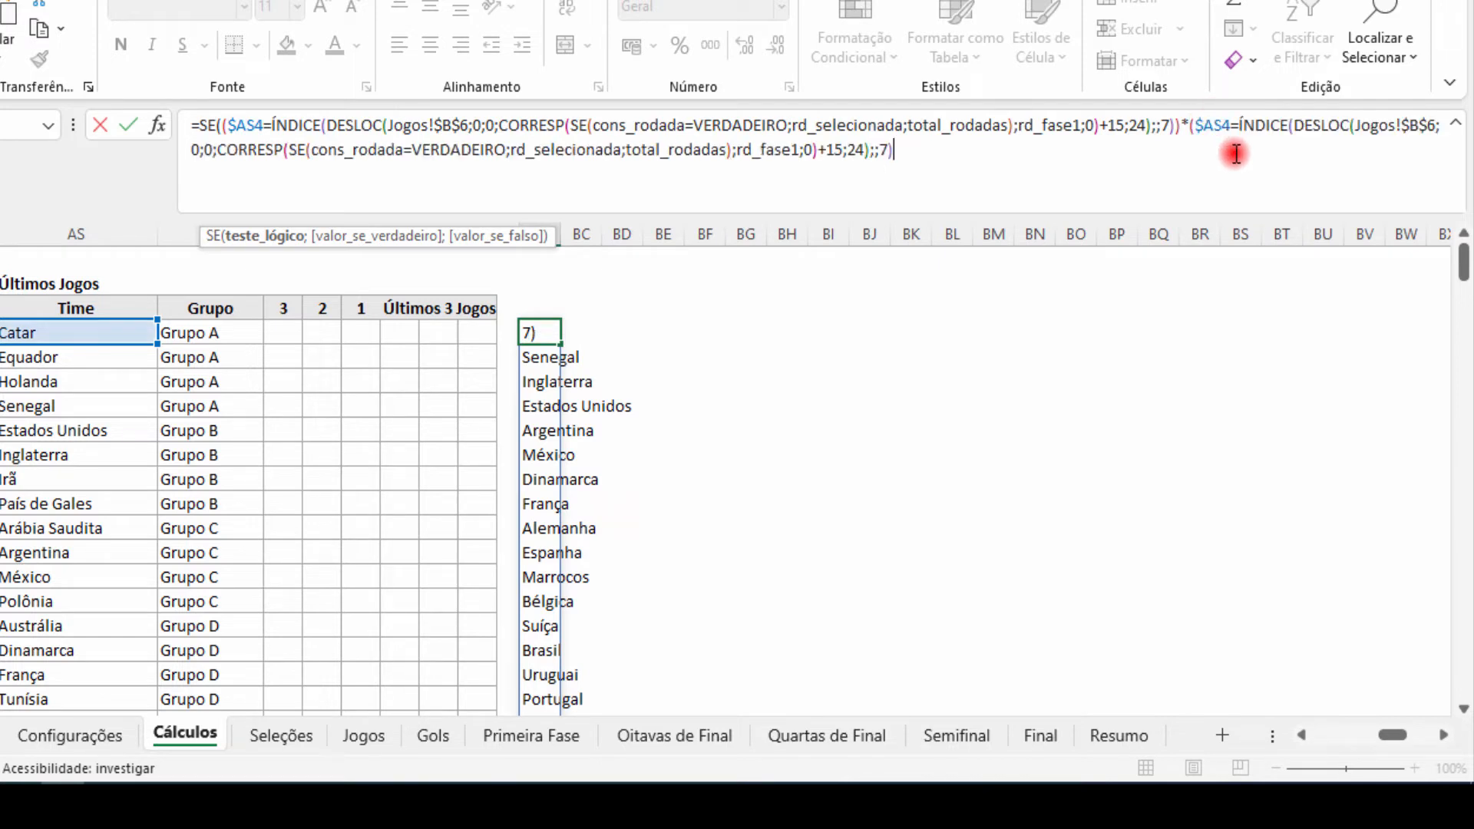
left_click(1189, 126)
type("(")
key("alt+Return")
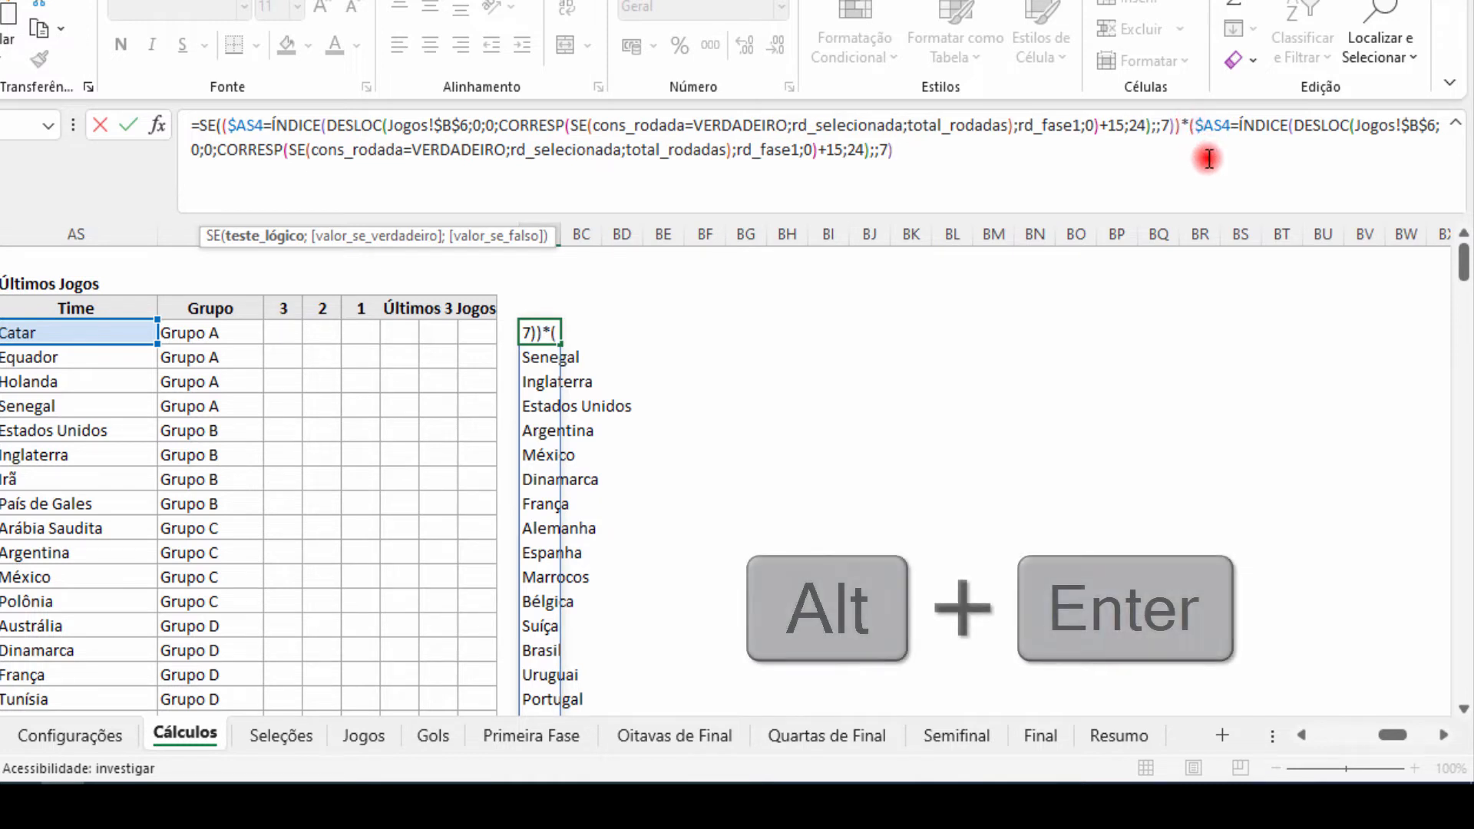
key("alt+Return")
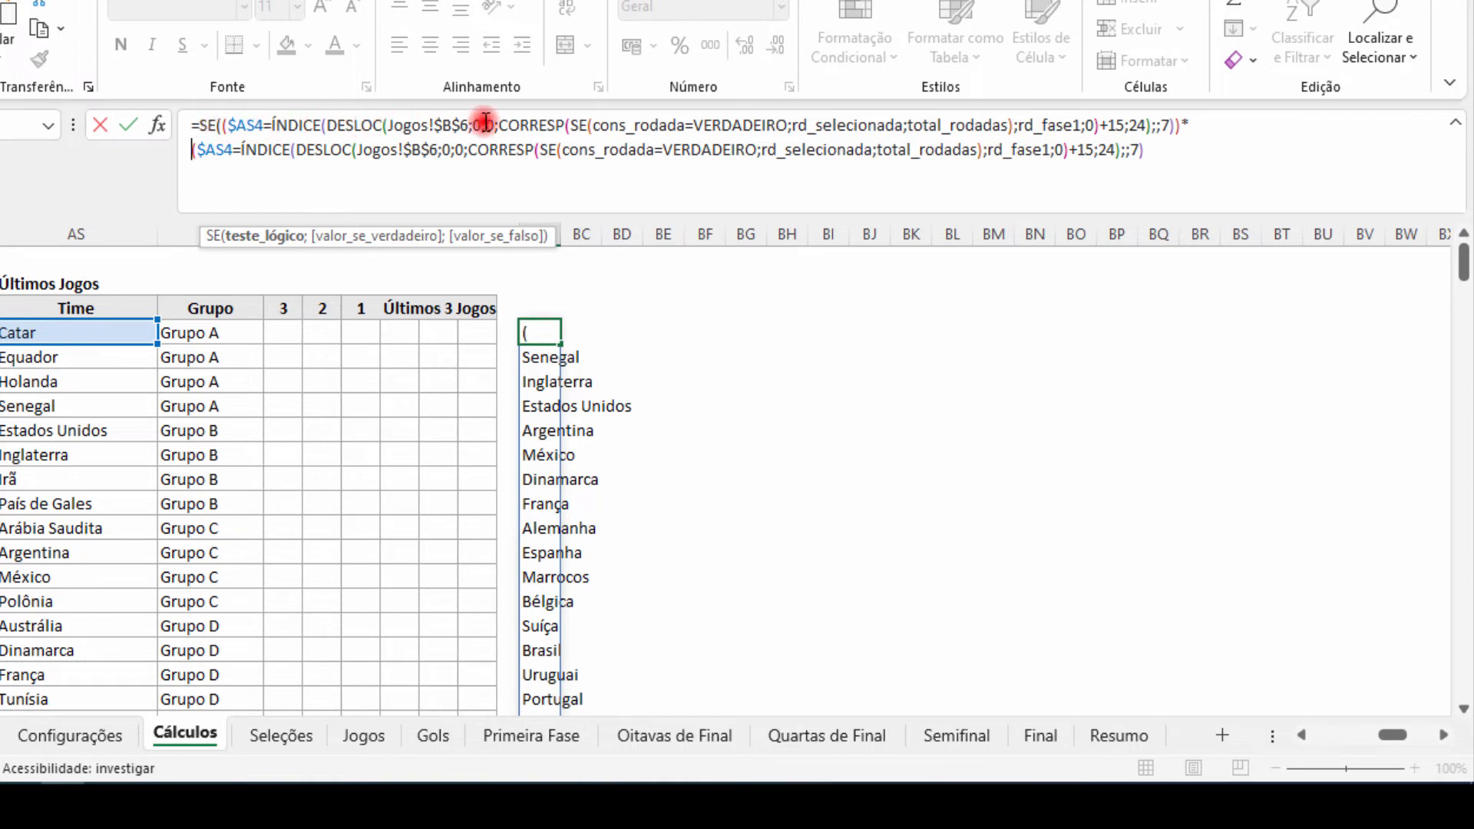
left_click(1180, 126)
type(")*")
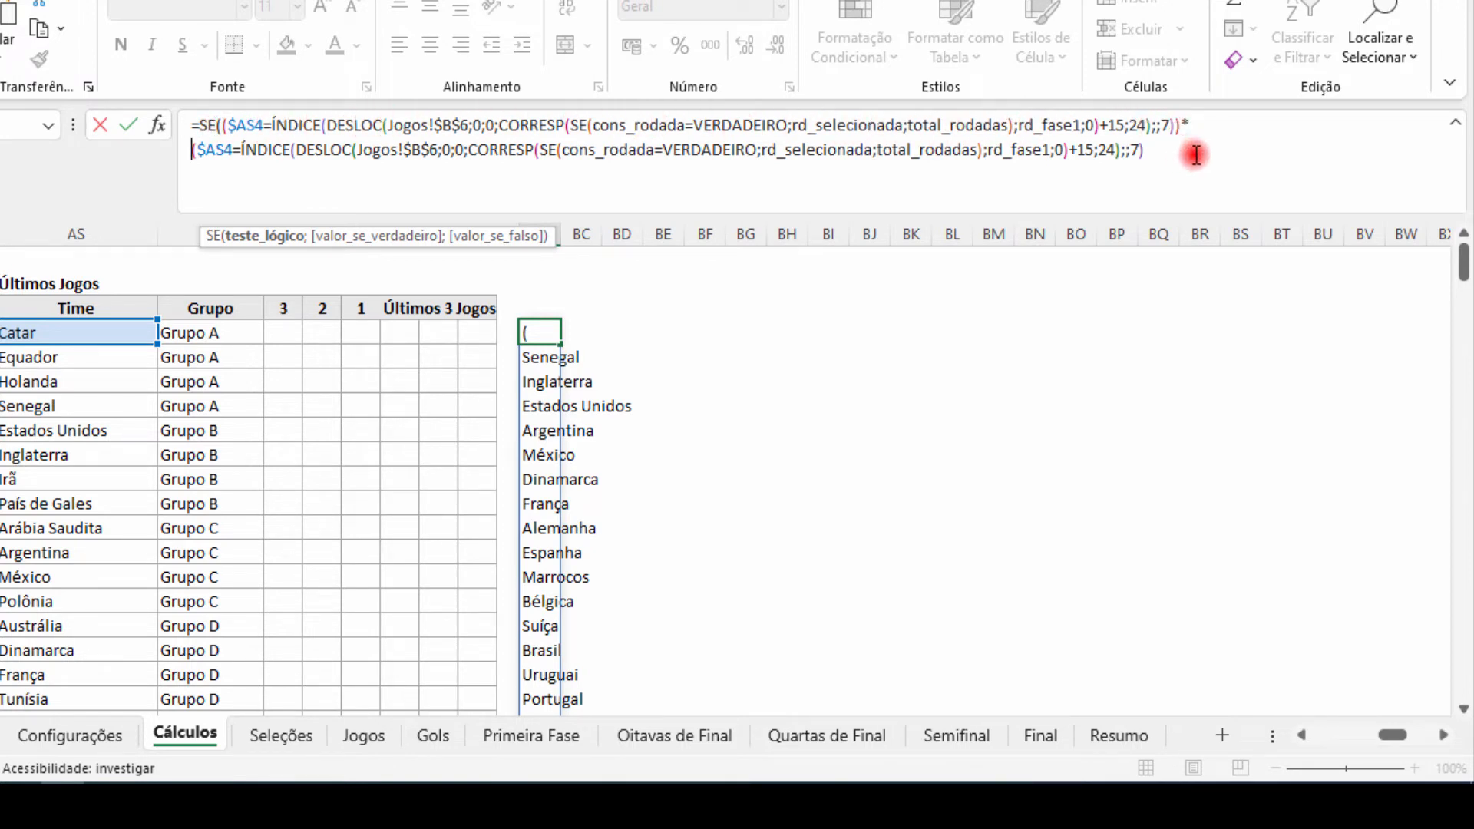
In the formula's second line, remove the $AS4= comparison and set the ÍNDICE column number to 12.
left_click(238, 149)
key("BackSpace")
key("BackSpace")
key("BackSpace")
key("BackSpace")
key("BackSpace")
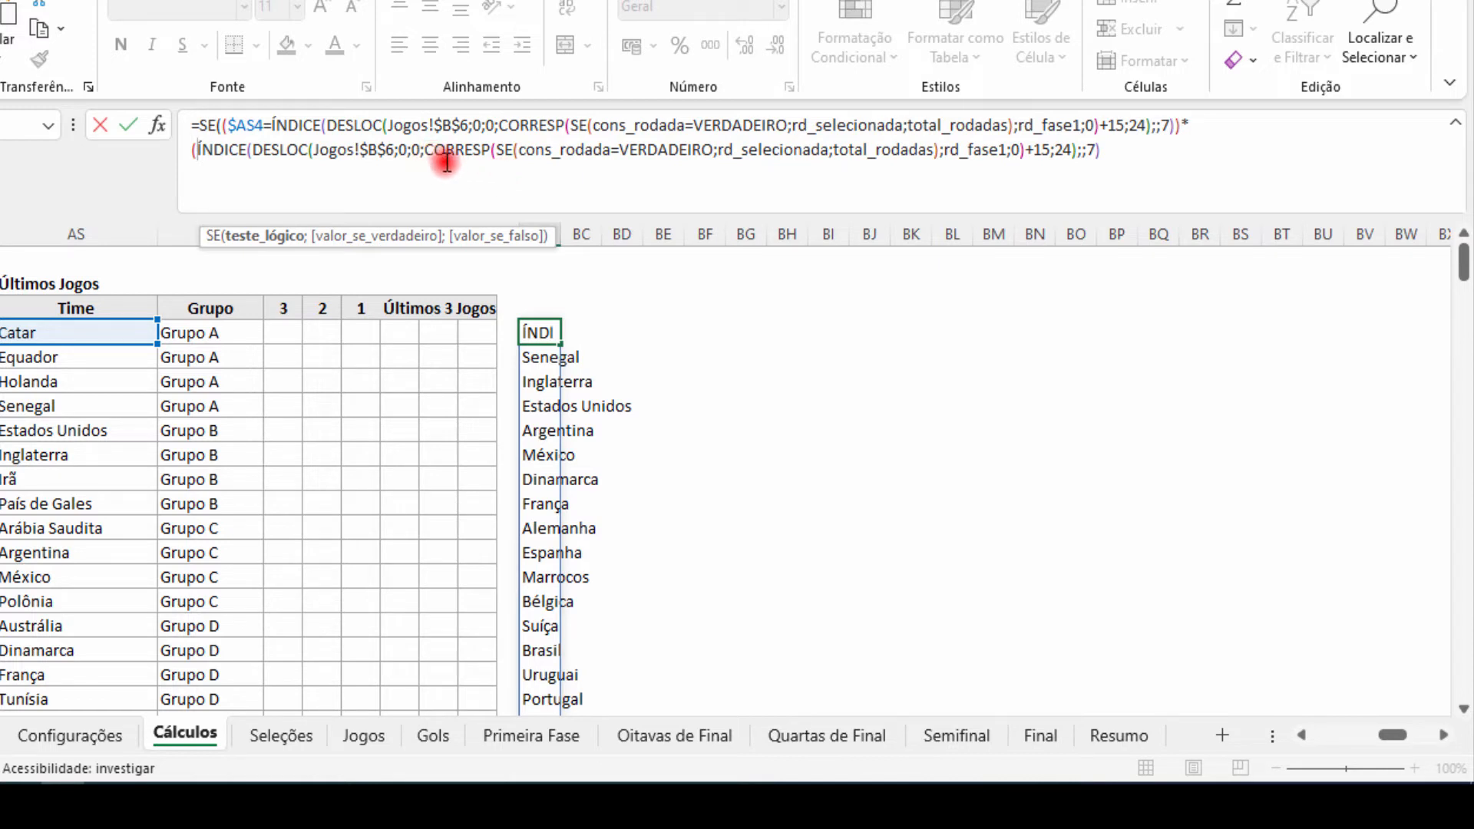
left_click(1087, 152)
key("Delete")
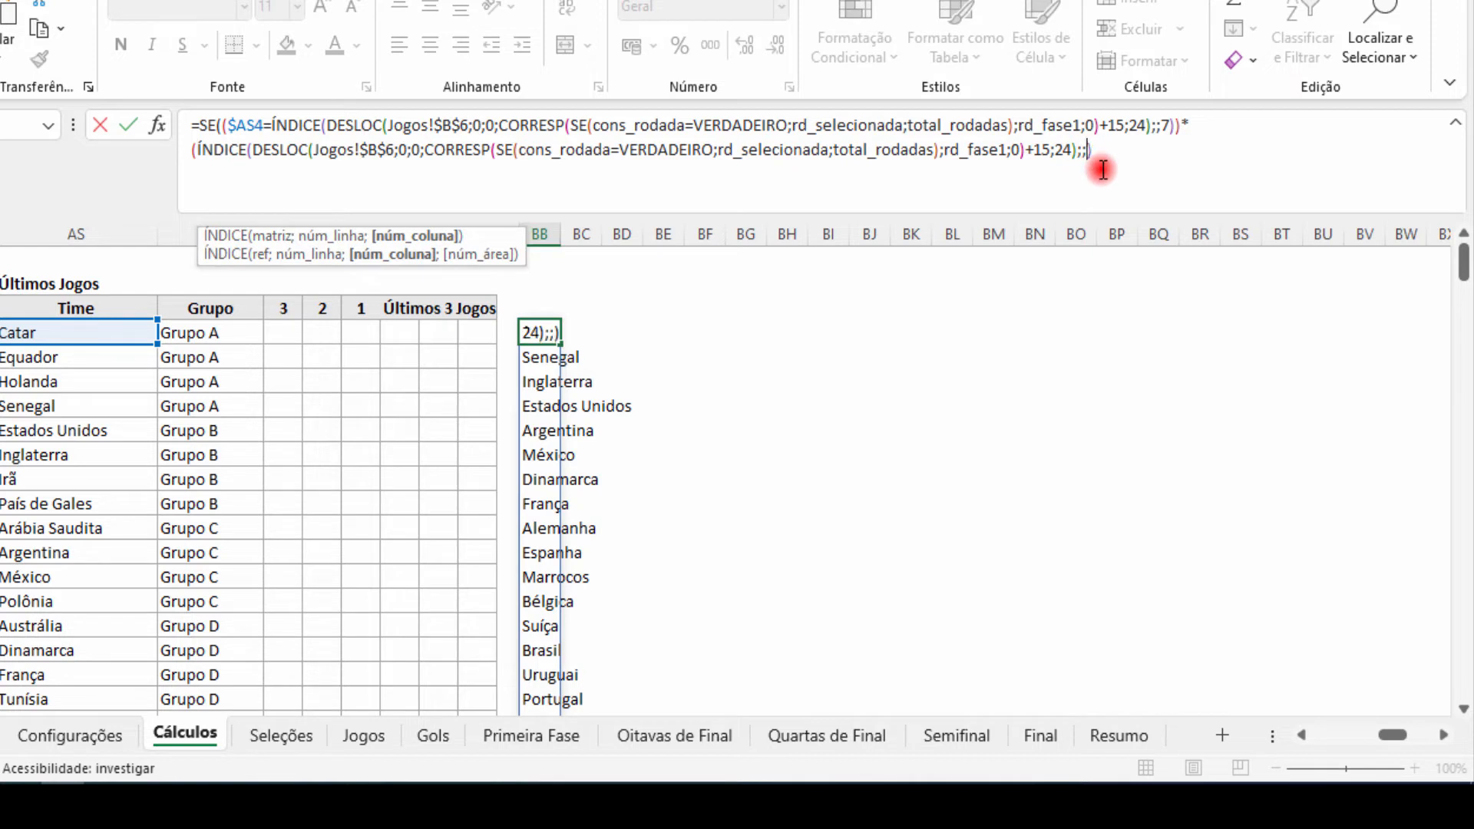
type("12")
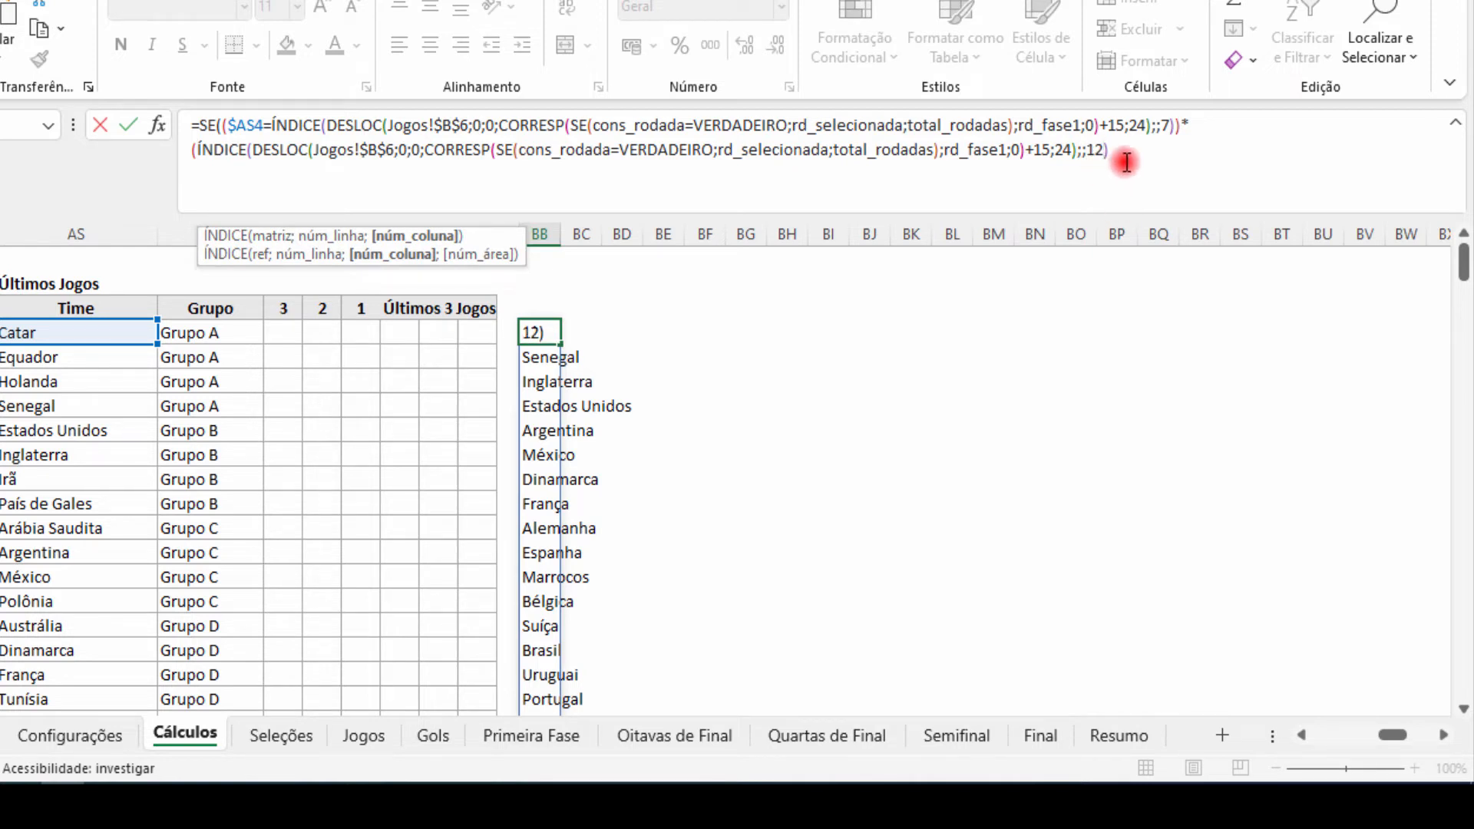
Complete the second condition by requiring the column 12 ÍNDICE result to be <>"" and closing its parenthesis.
left_click(1129, 158)
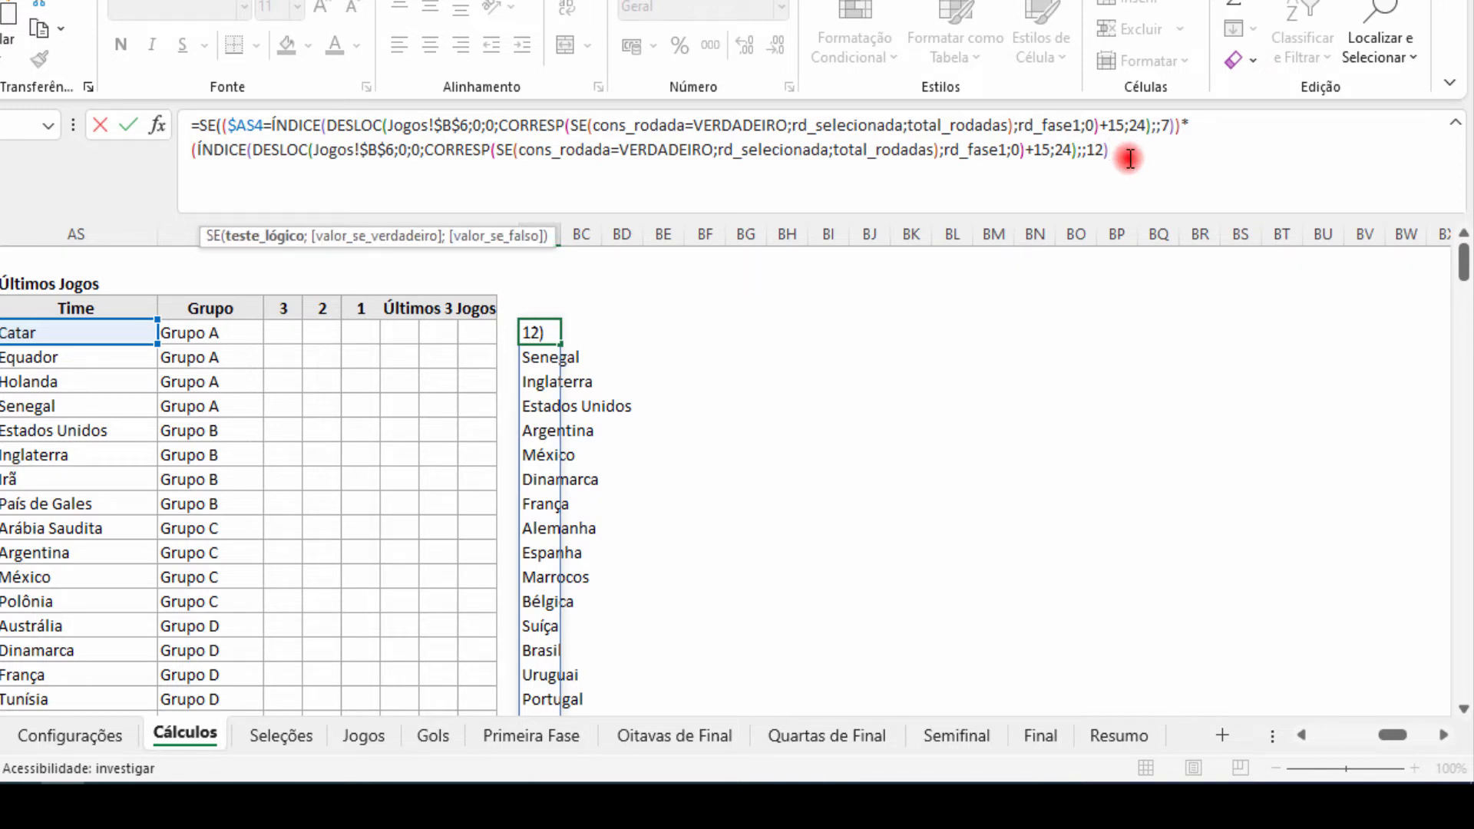
type("<>\"\"")
type(")")
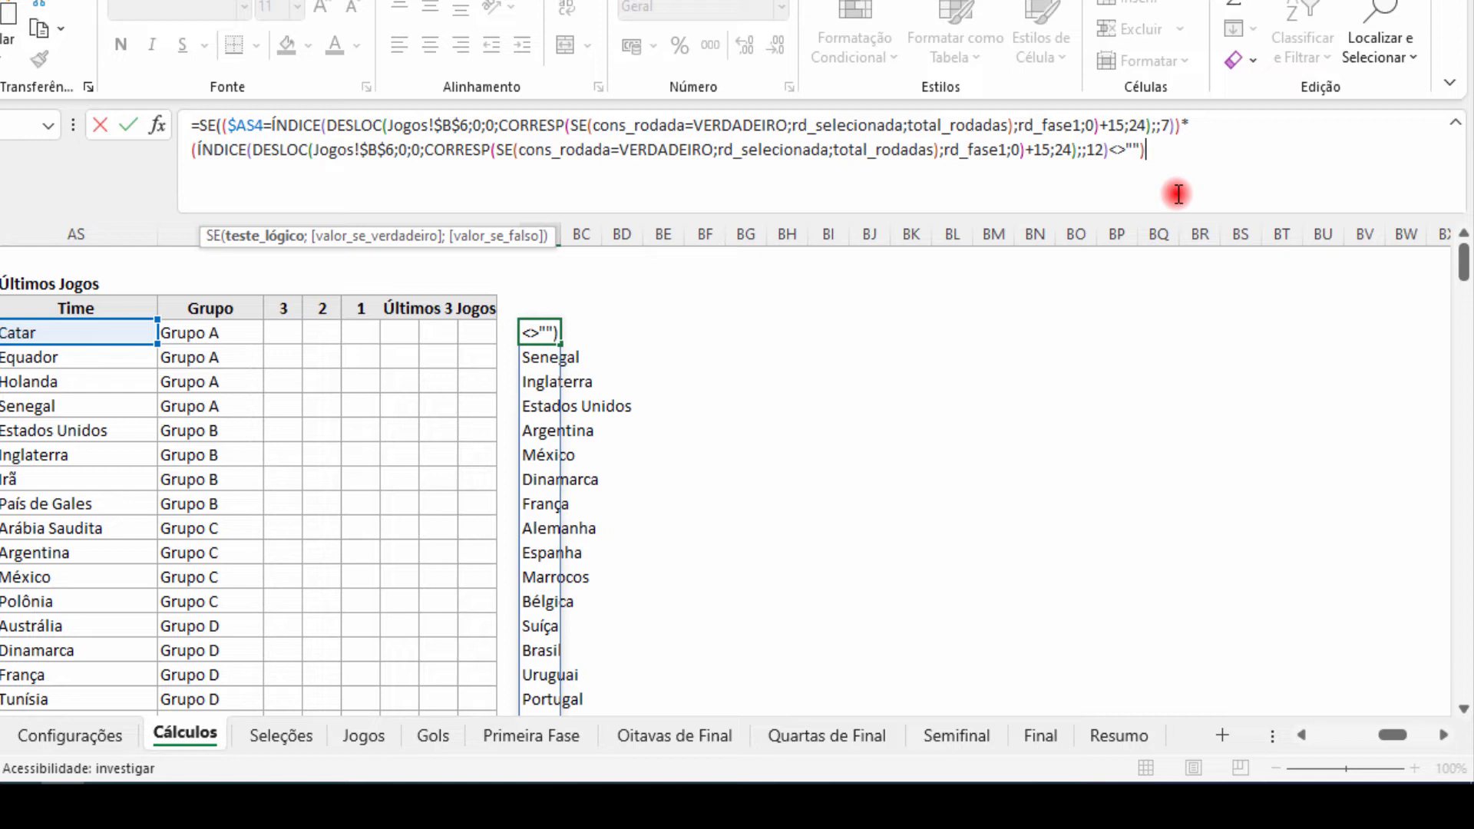
Begin SE's value-if-true argument with a copy of the column 12 ÍNDICE expression, placed on a third line of the formula.
type(";")
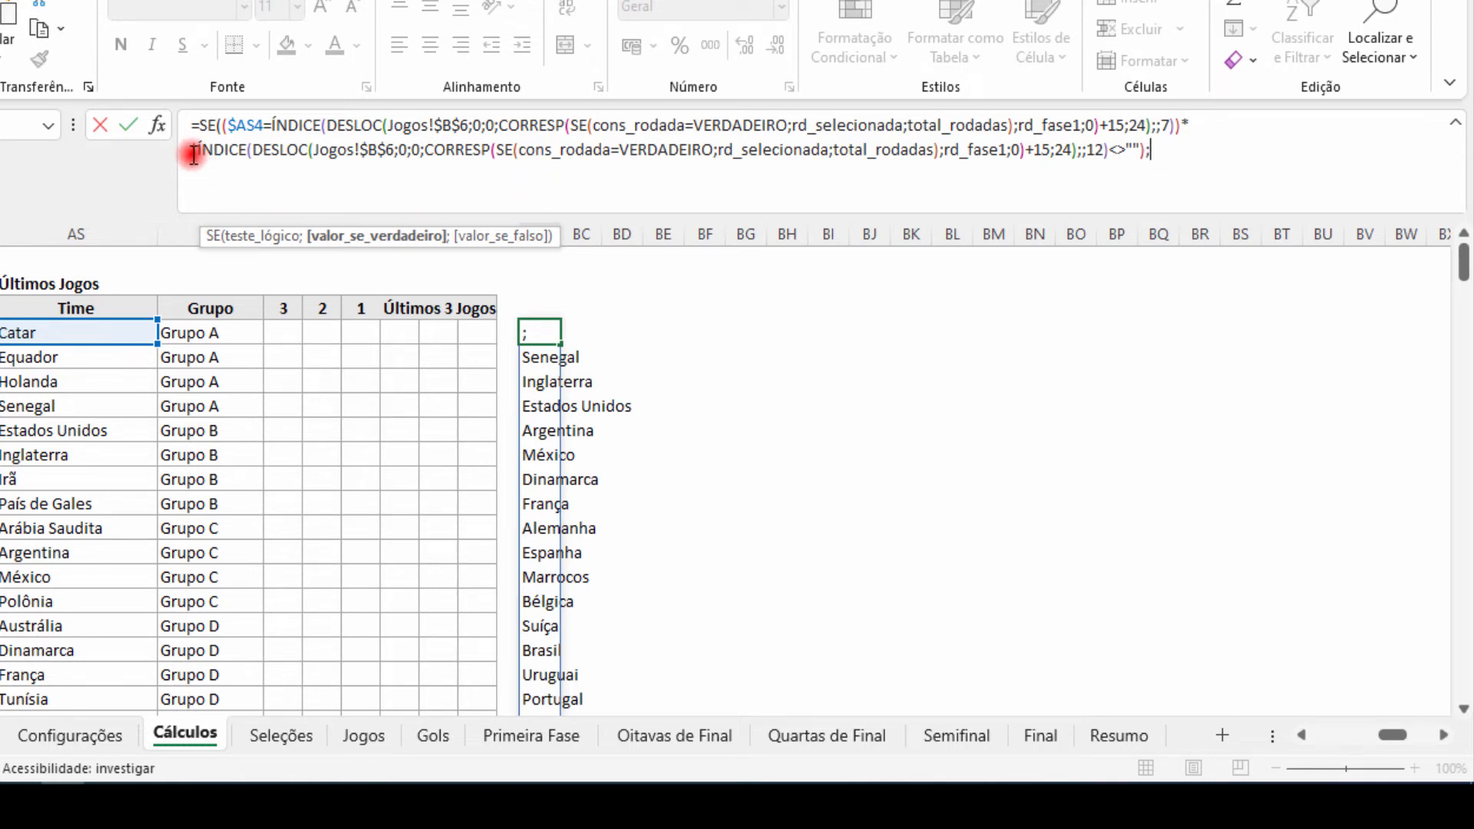
left_click_drag(191, 149, 1108, 150)
key("ctrl+c")
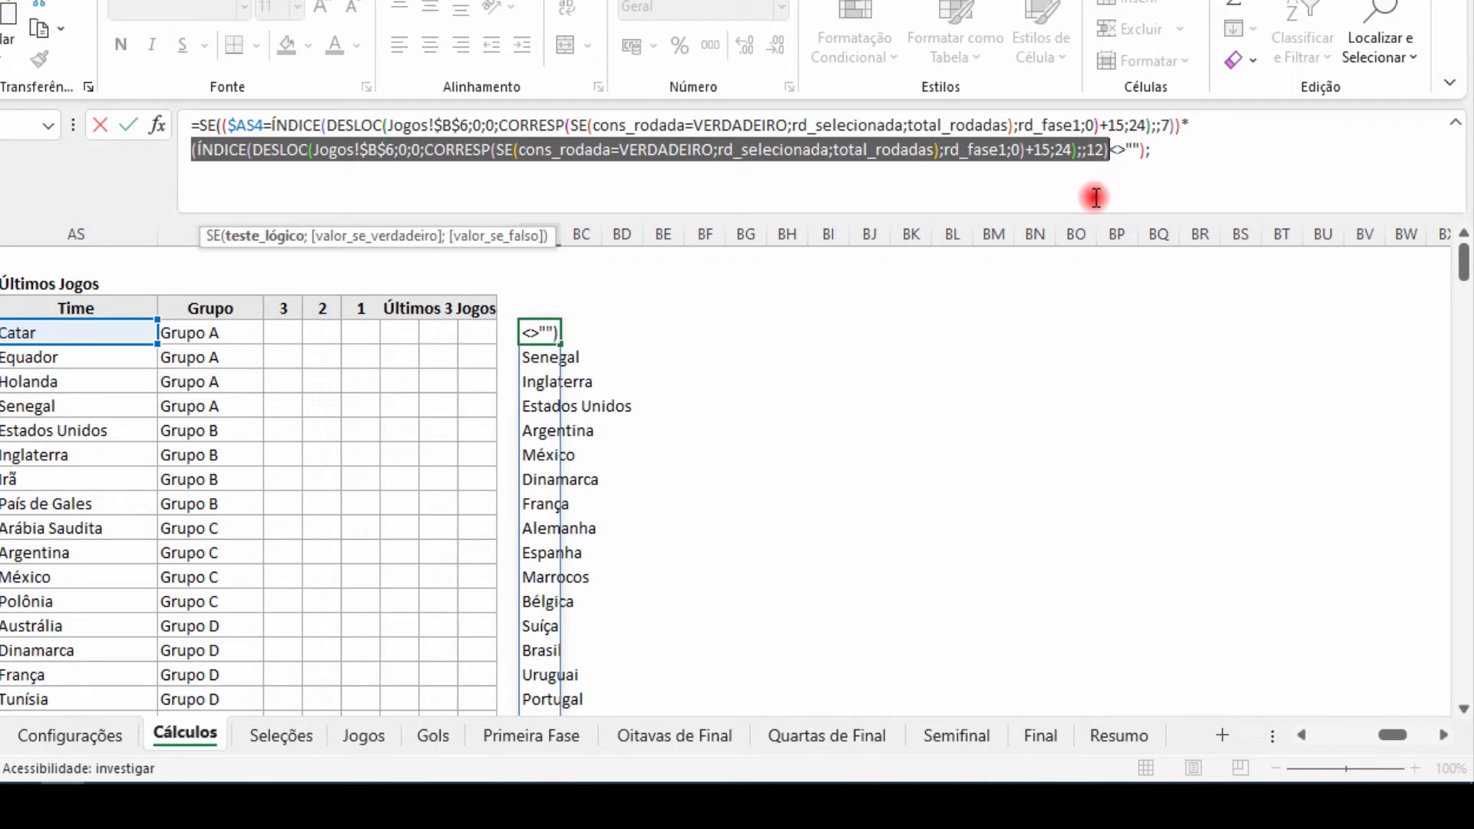
left_click(1166, 157)
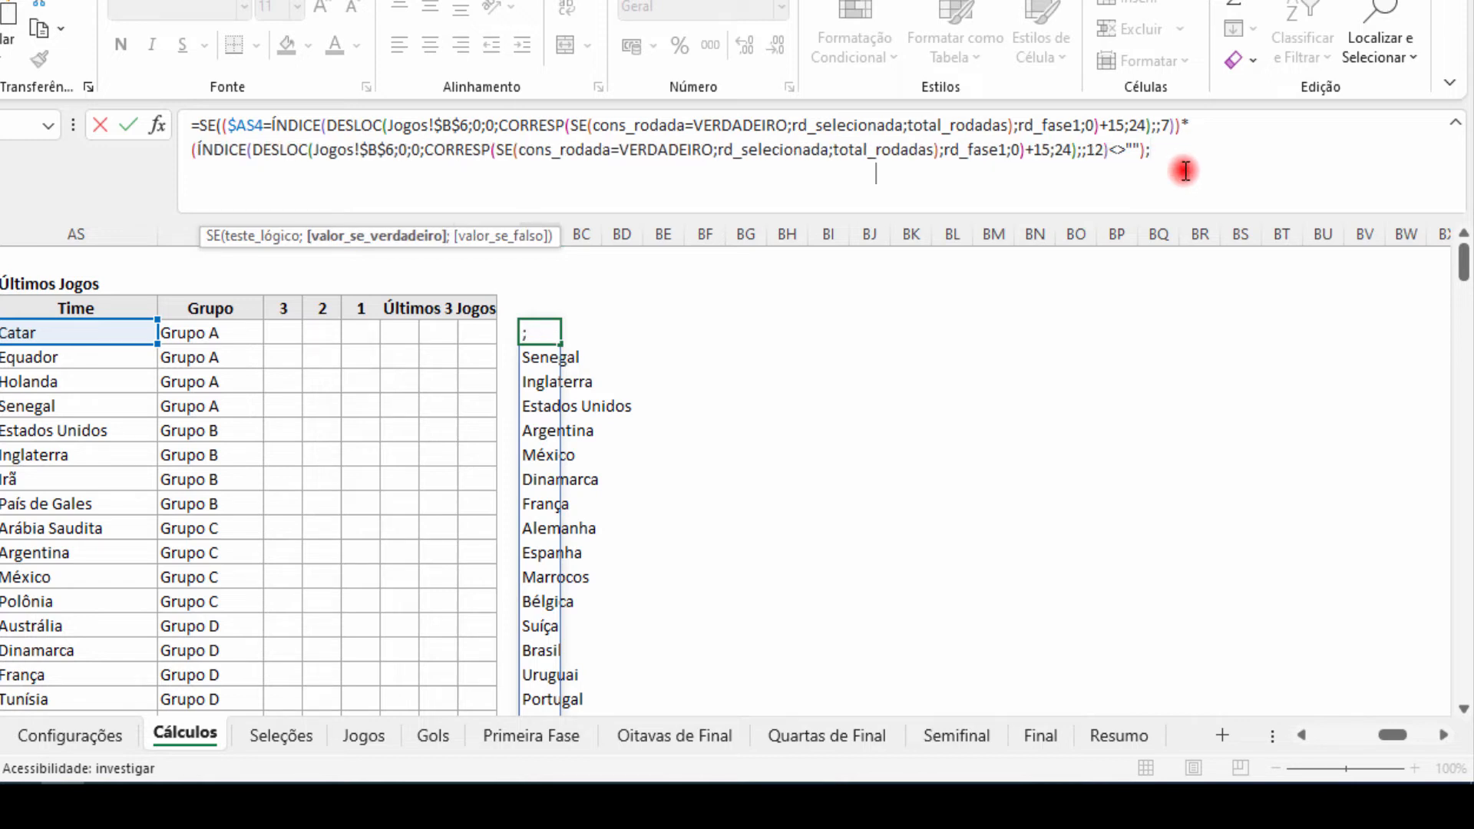
key("ctrl+v")
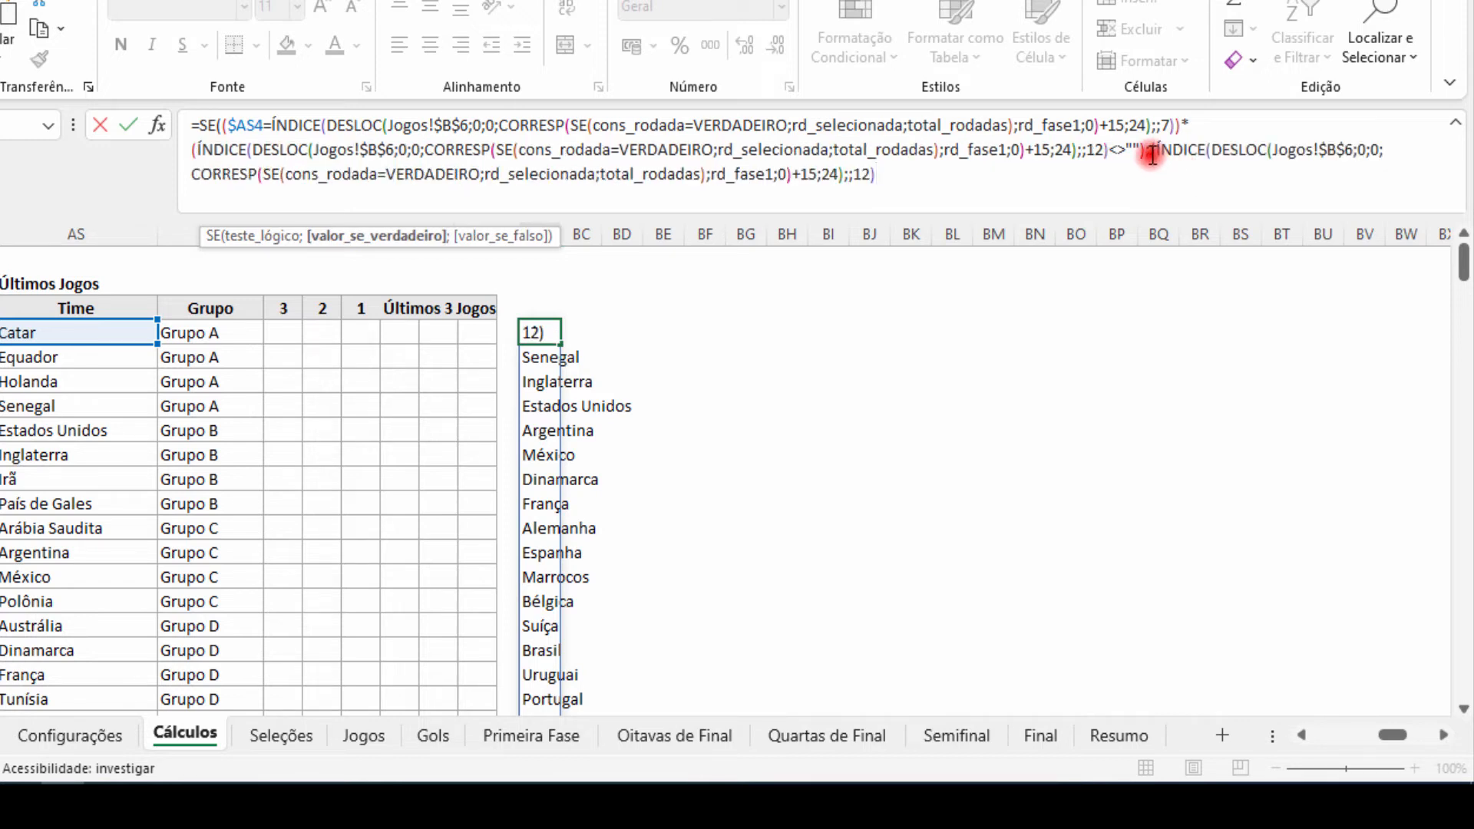
left_click(1152, 155)
key("alt+Return")
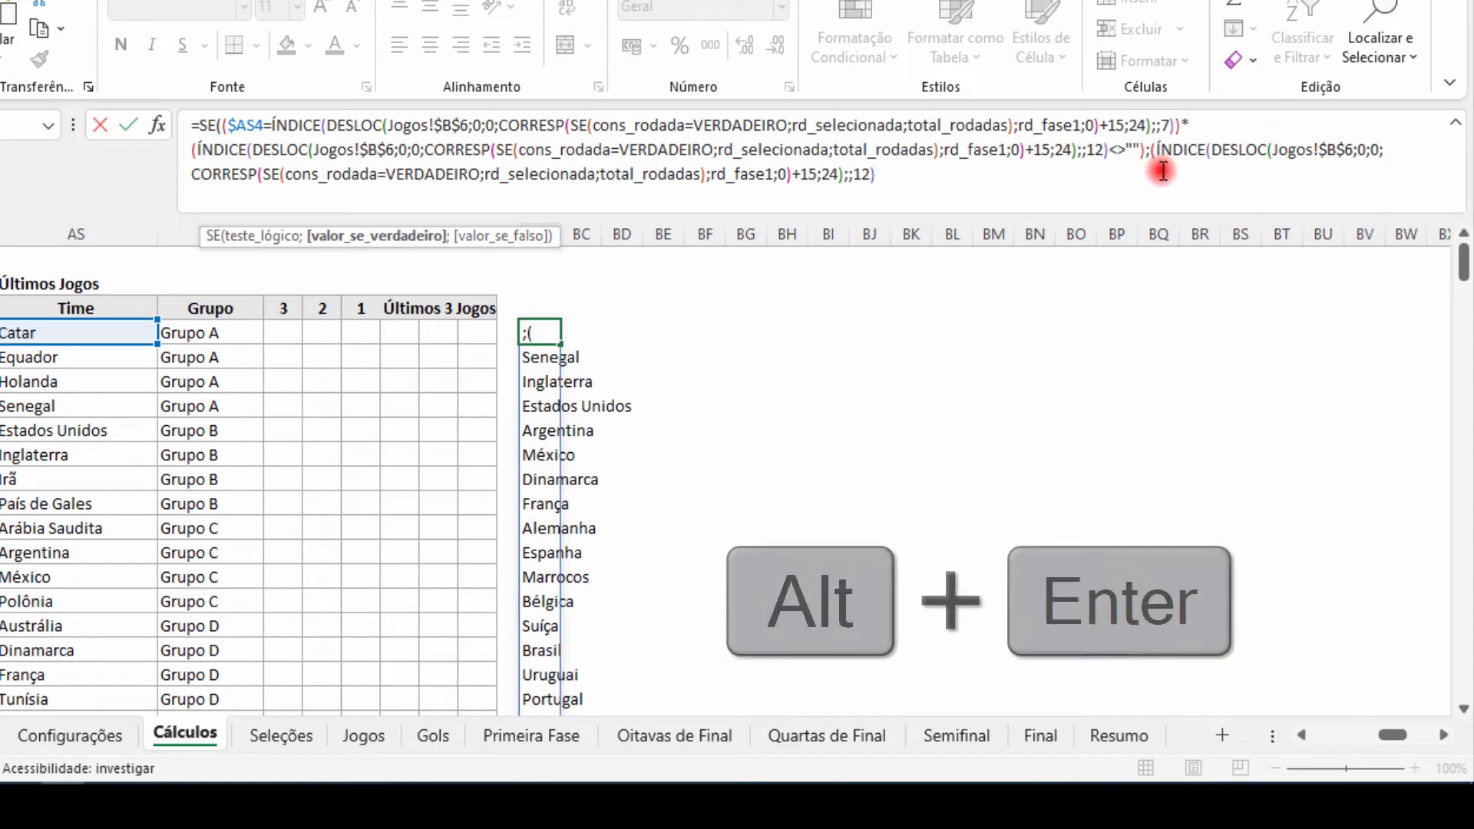
key("alt+Return")
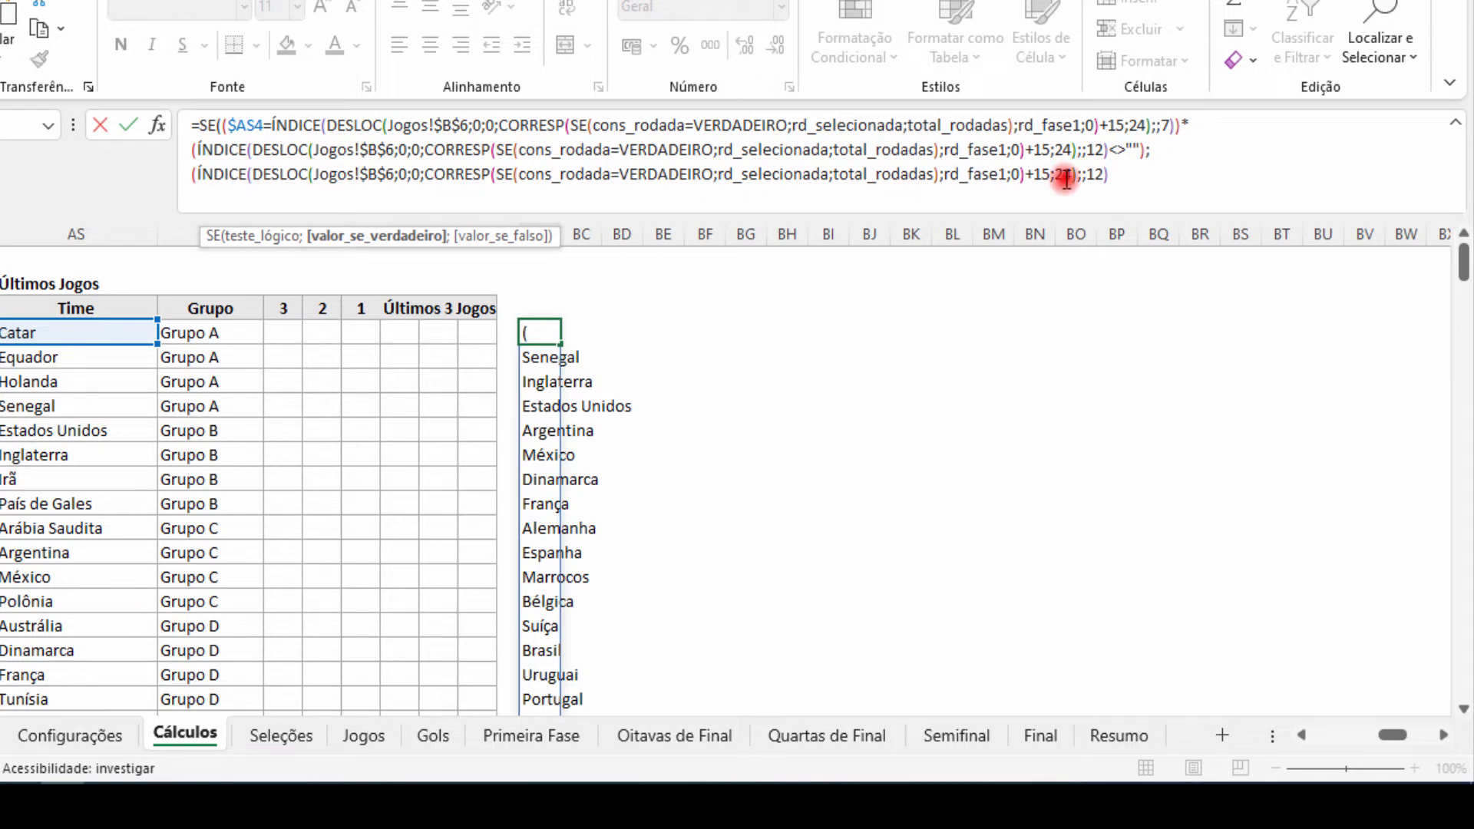
Set the column number of the third line's ÍNDICE expression to 1.
left_click(1095, 179)
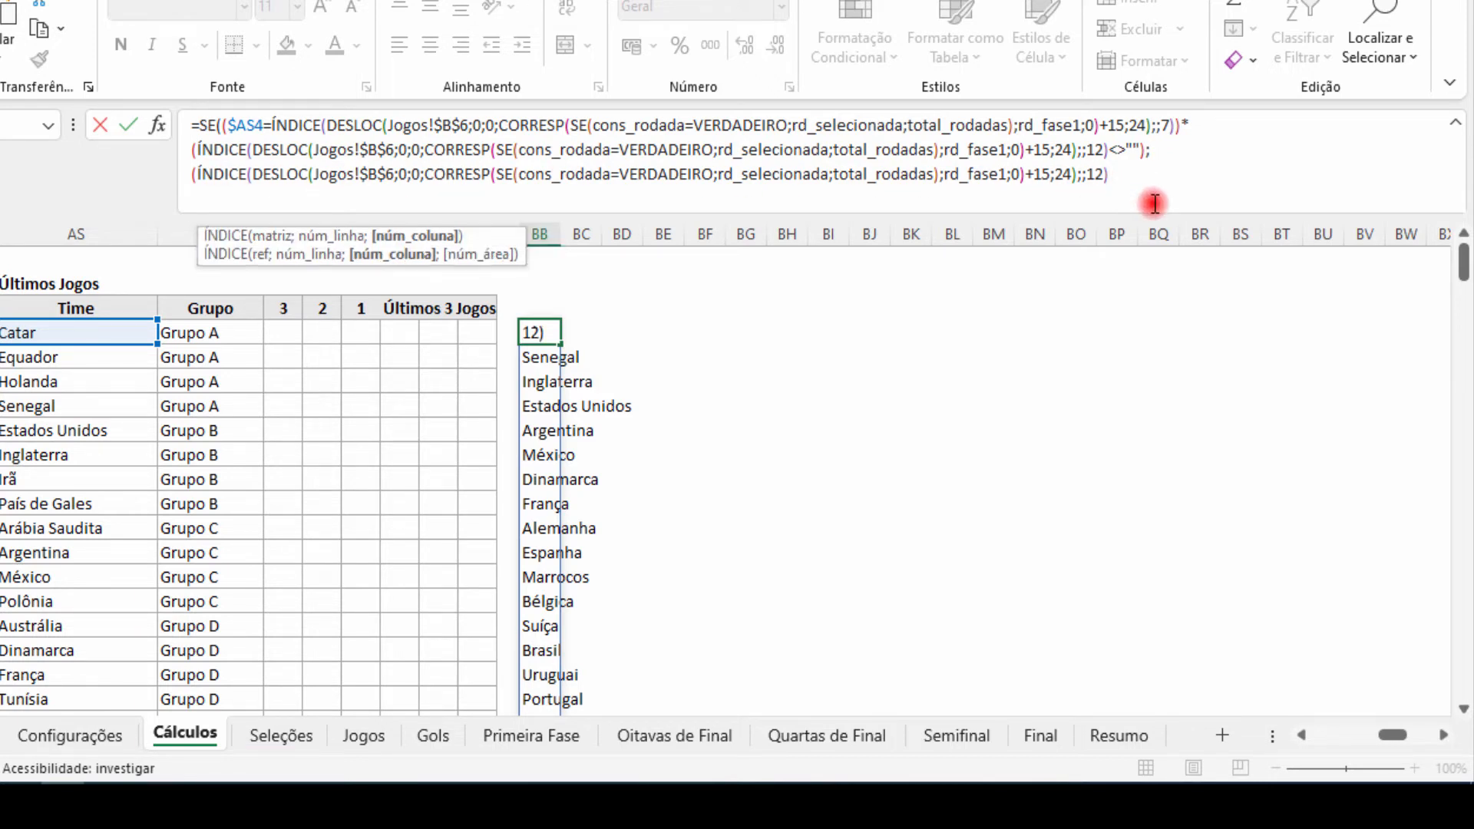
key("Delete")
key("Right")
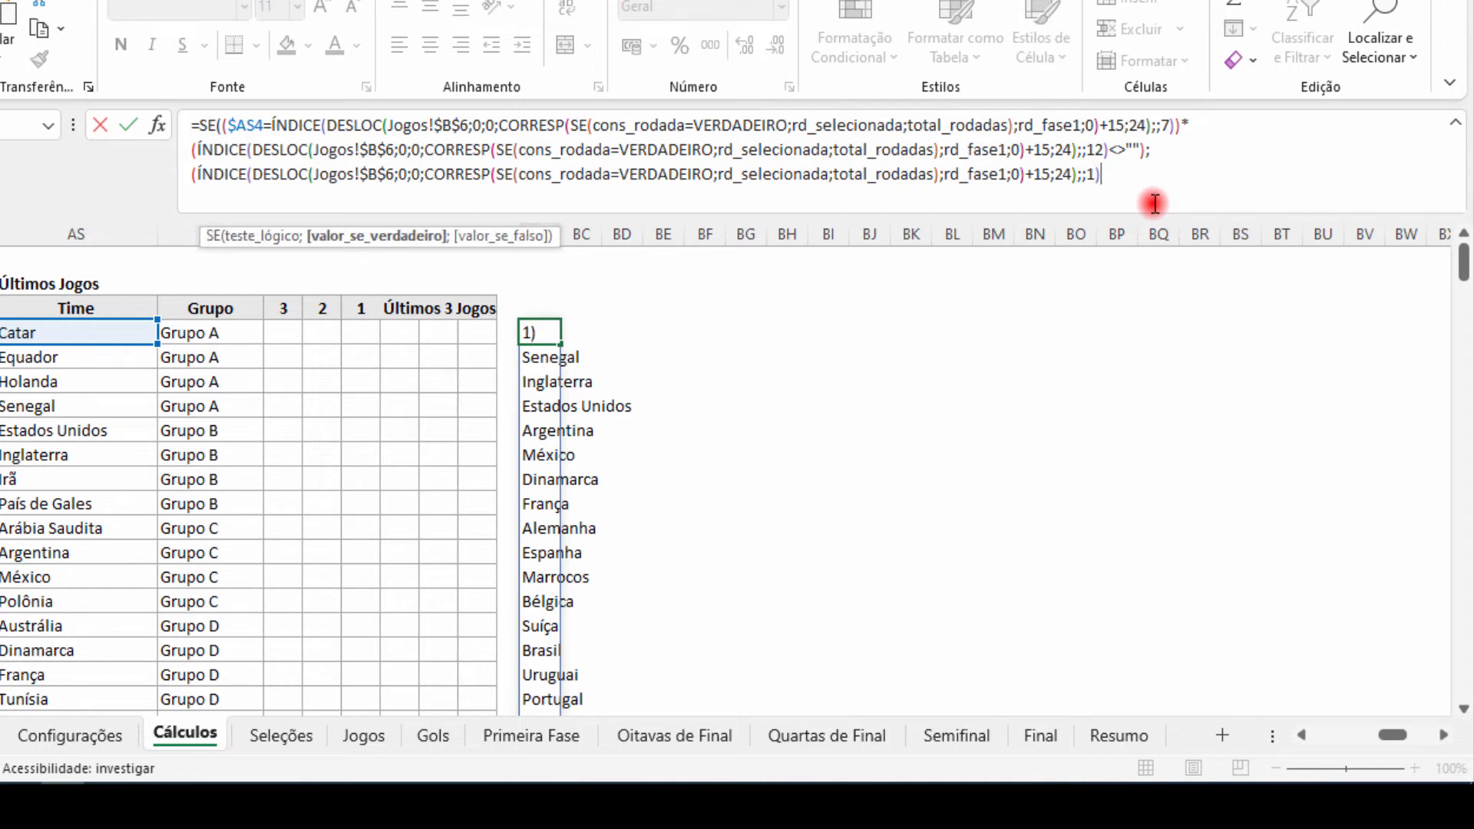
scroll(1197, 563, "left", 3)
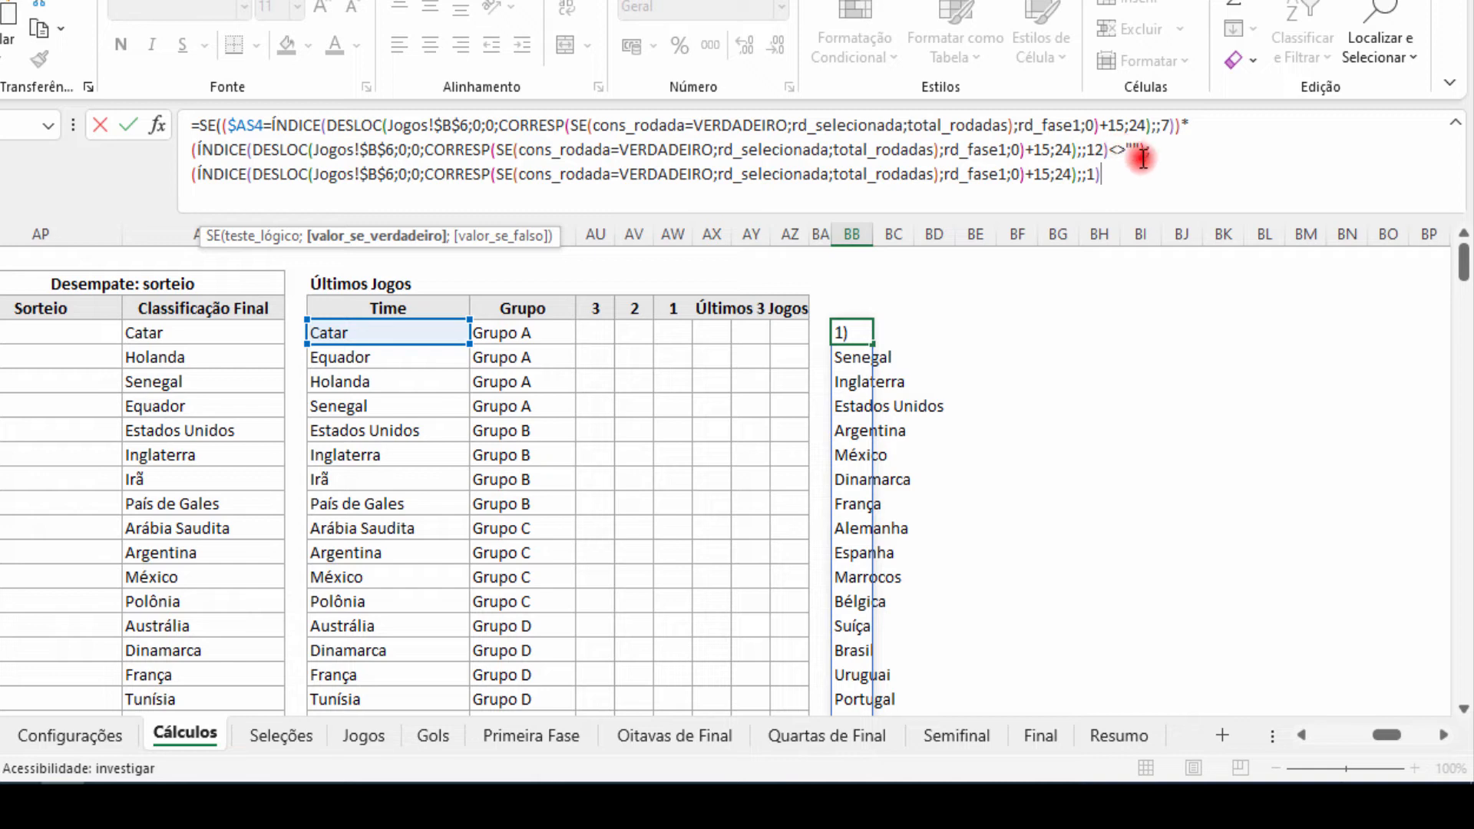
left_click(1144, 151)
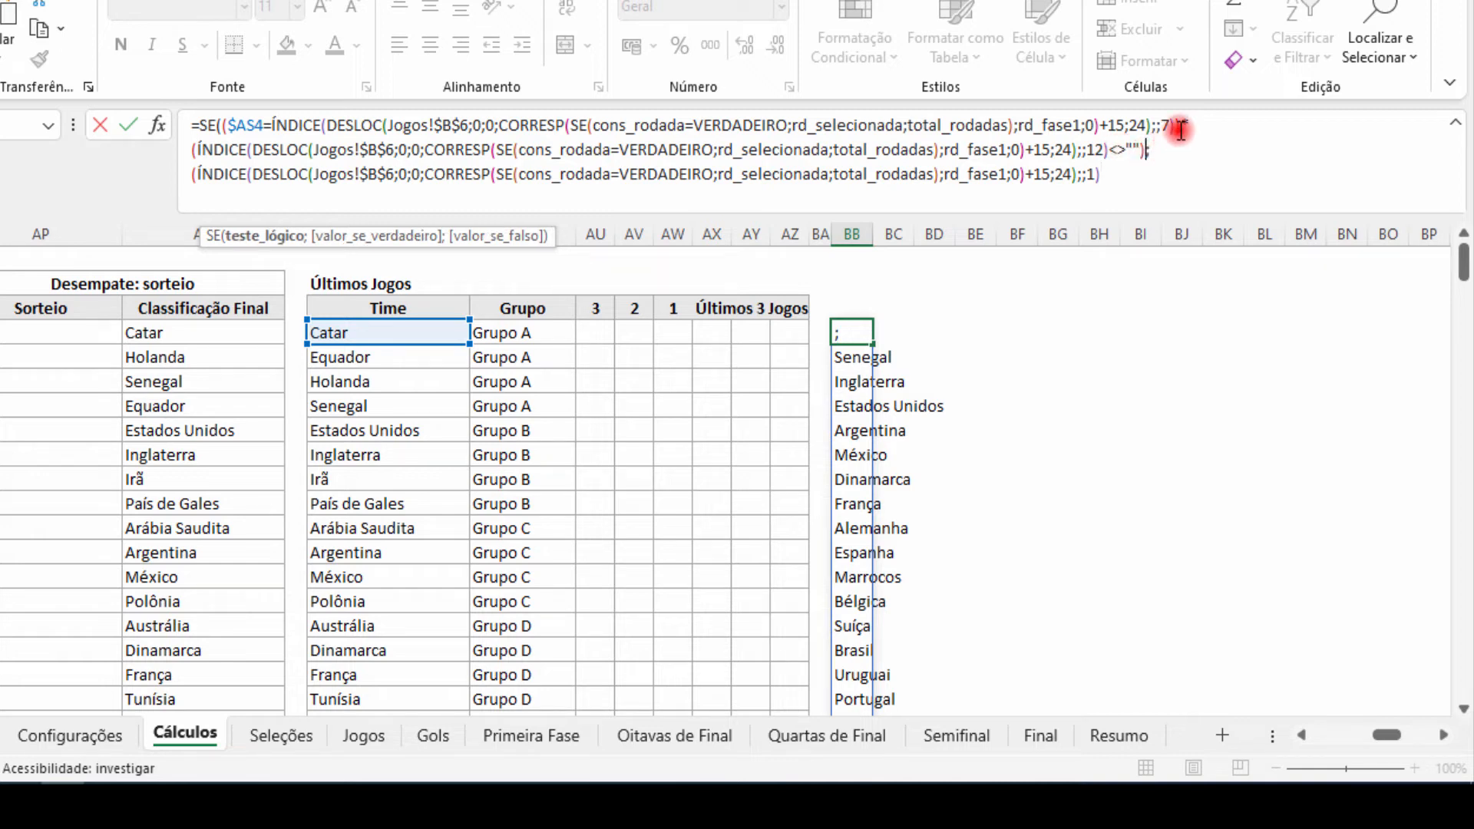
left_click(1180, 129)
type(")*")
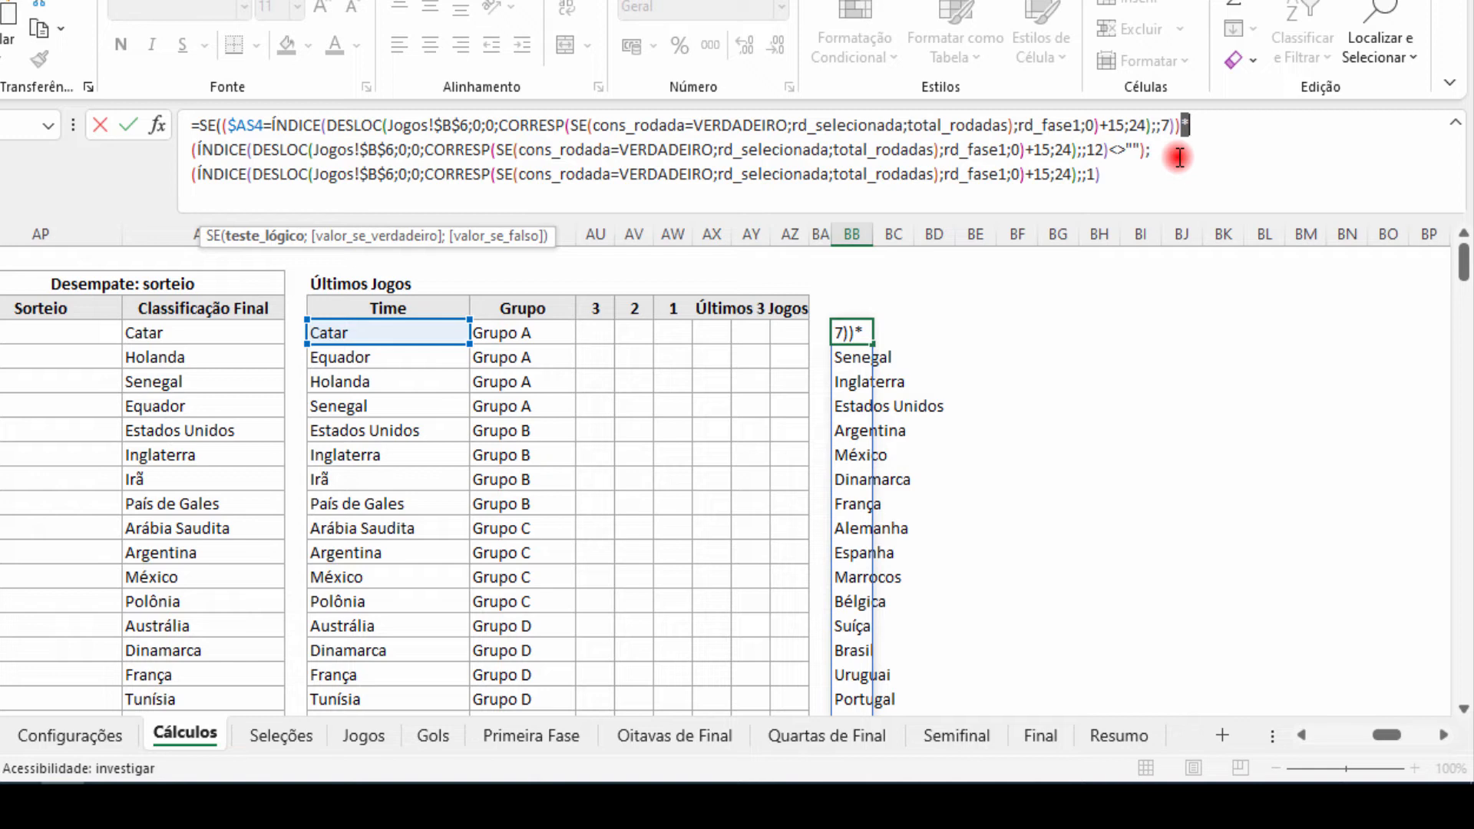
After the second condition, add a + and a copy of both conditions on new lines, before the semicolon that ends SE's logical test.
left_click(1146, 152)
type(");")
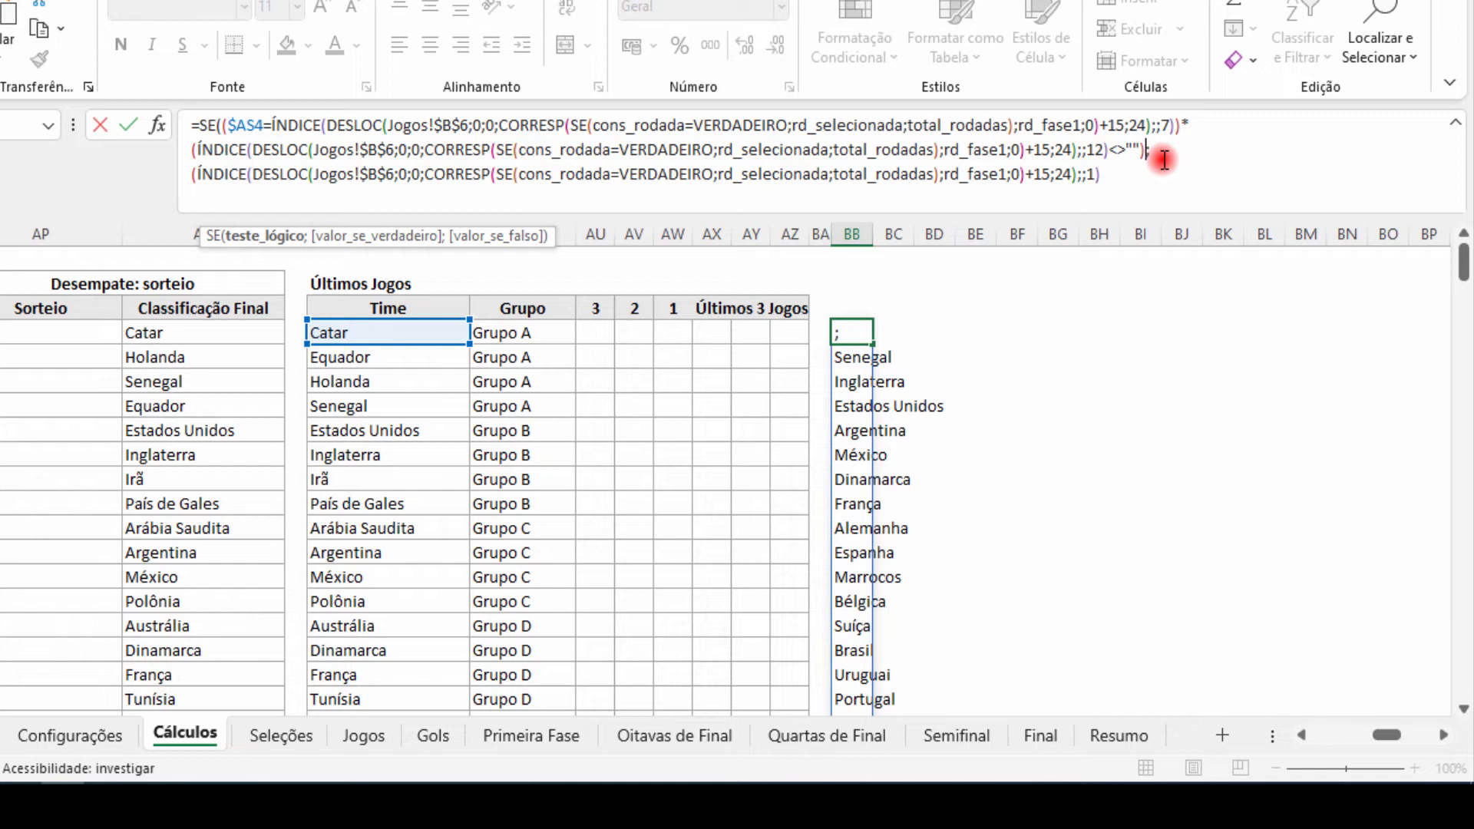
type("+")
left_click_drag(222, 126, 1150, 153)
key("ctrl+c")
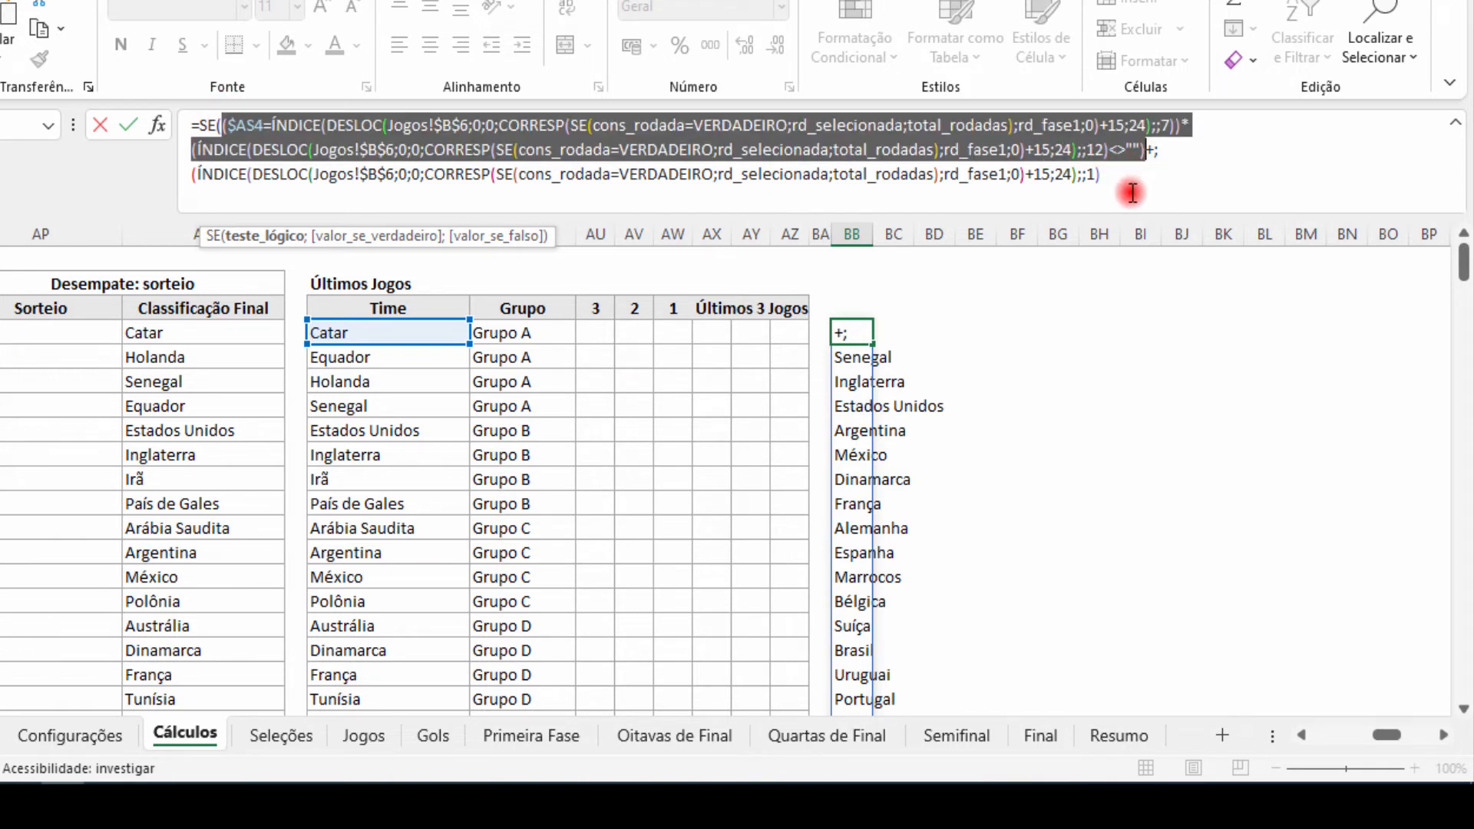
left_click(1156, 150)
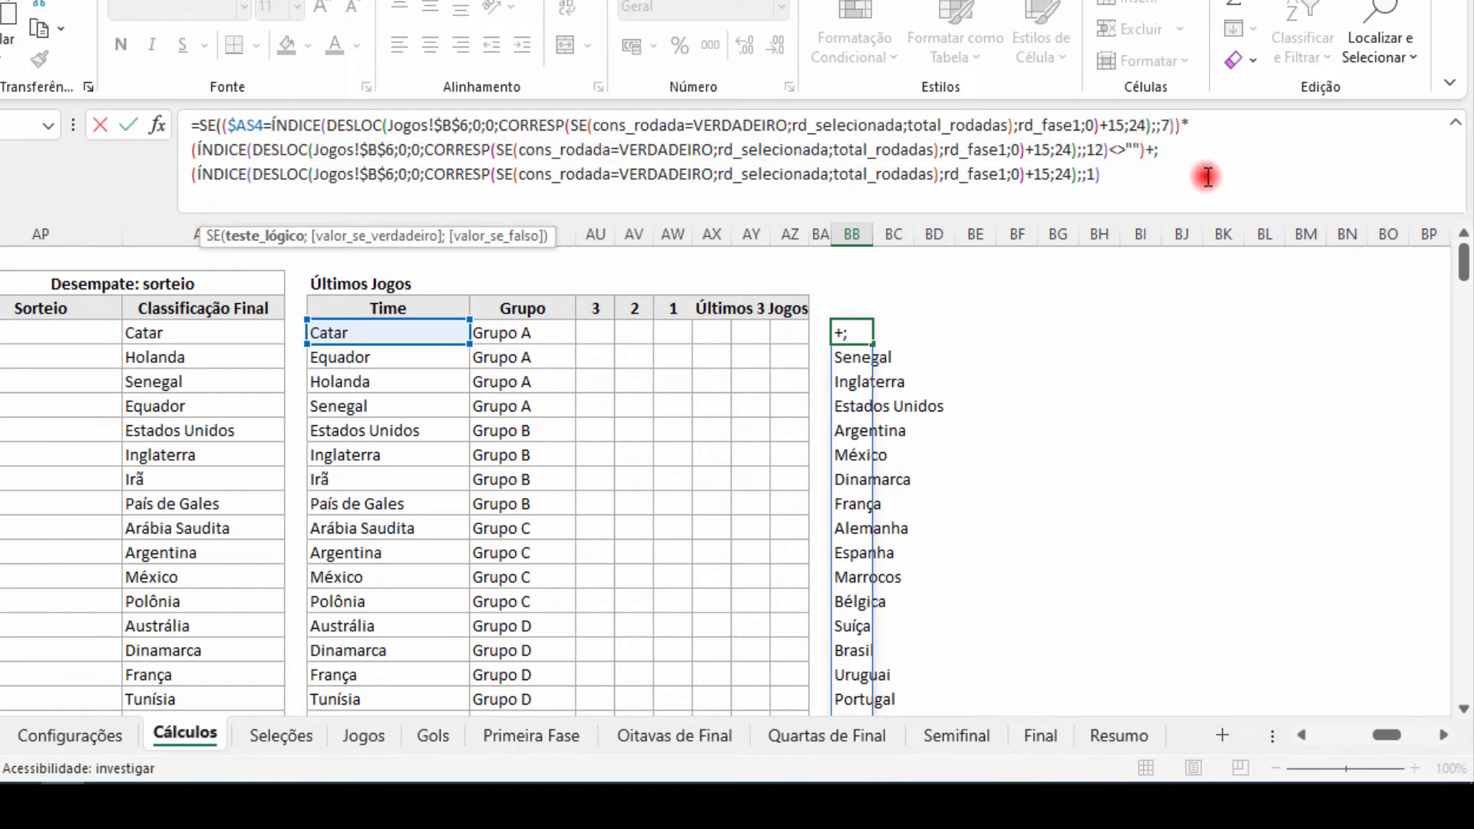
key("alt+Return")
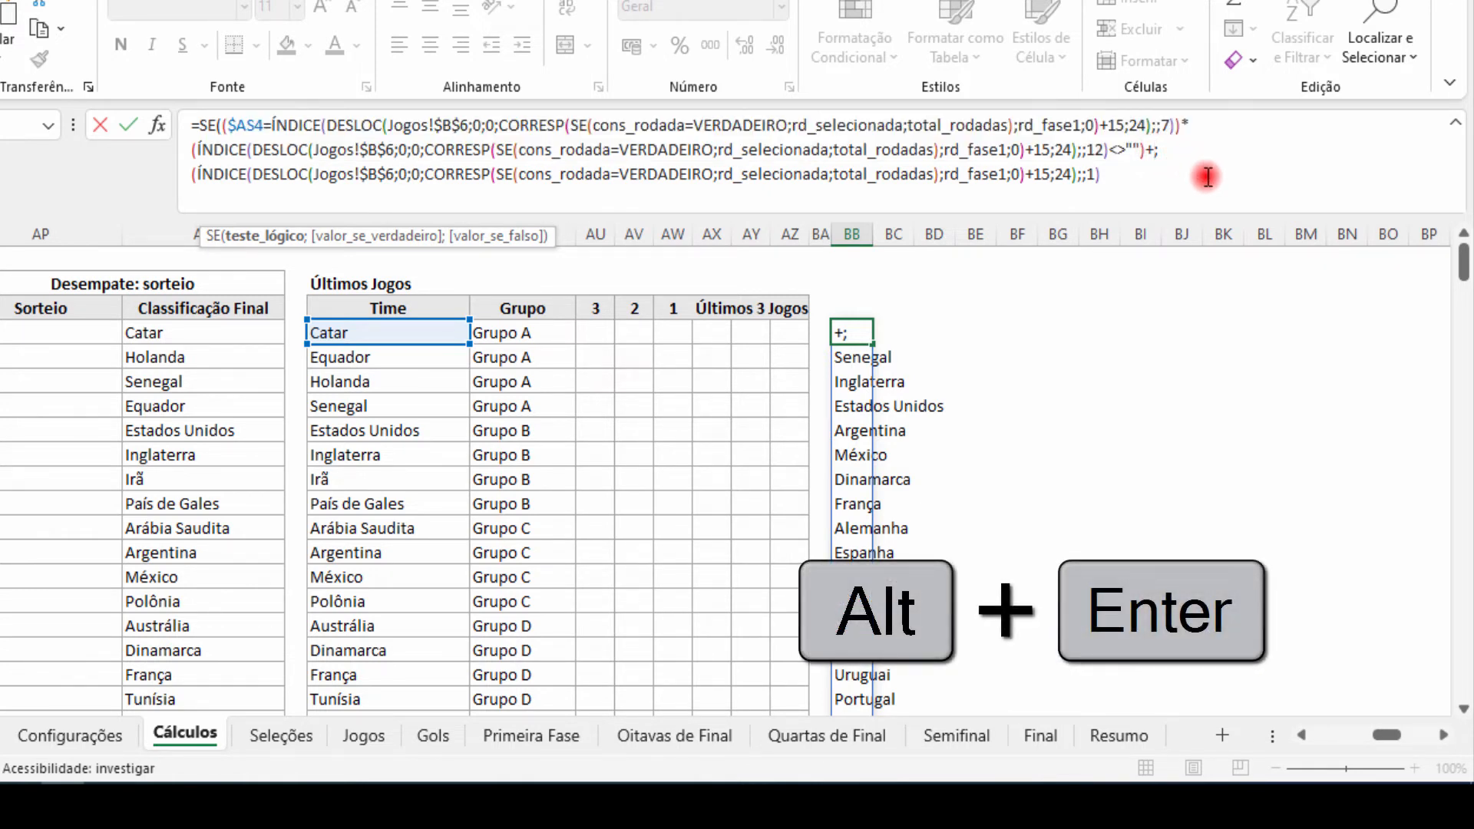
key("alt+Return")
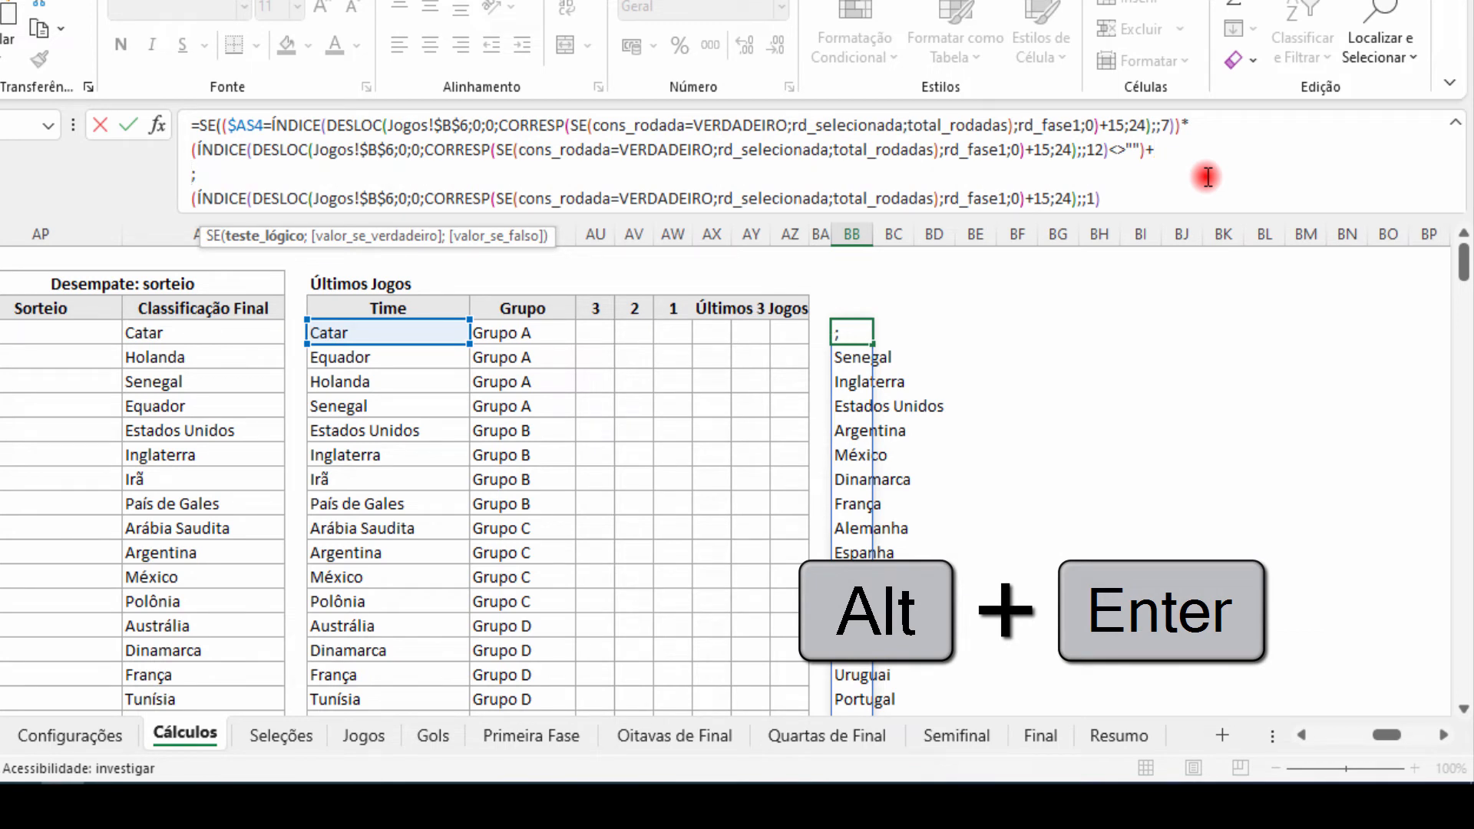
key("ctrl+v")
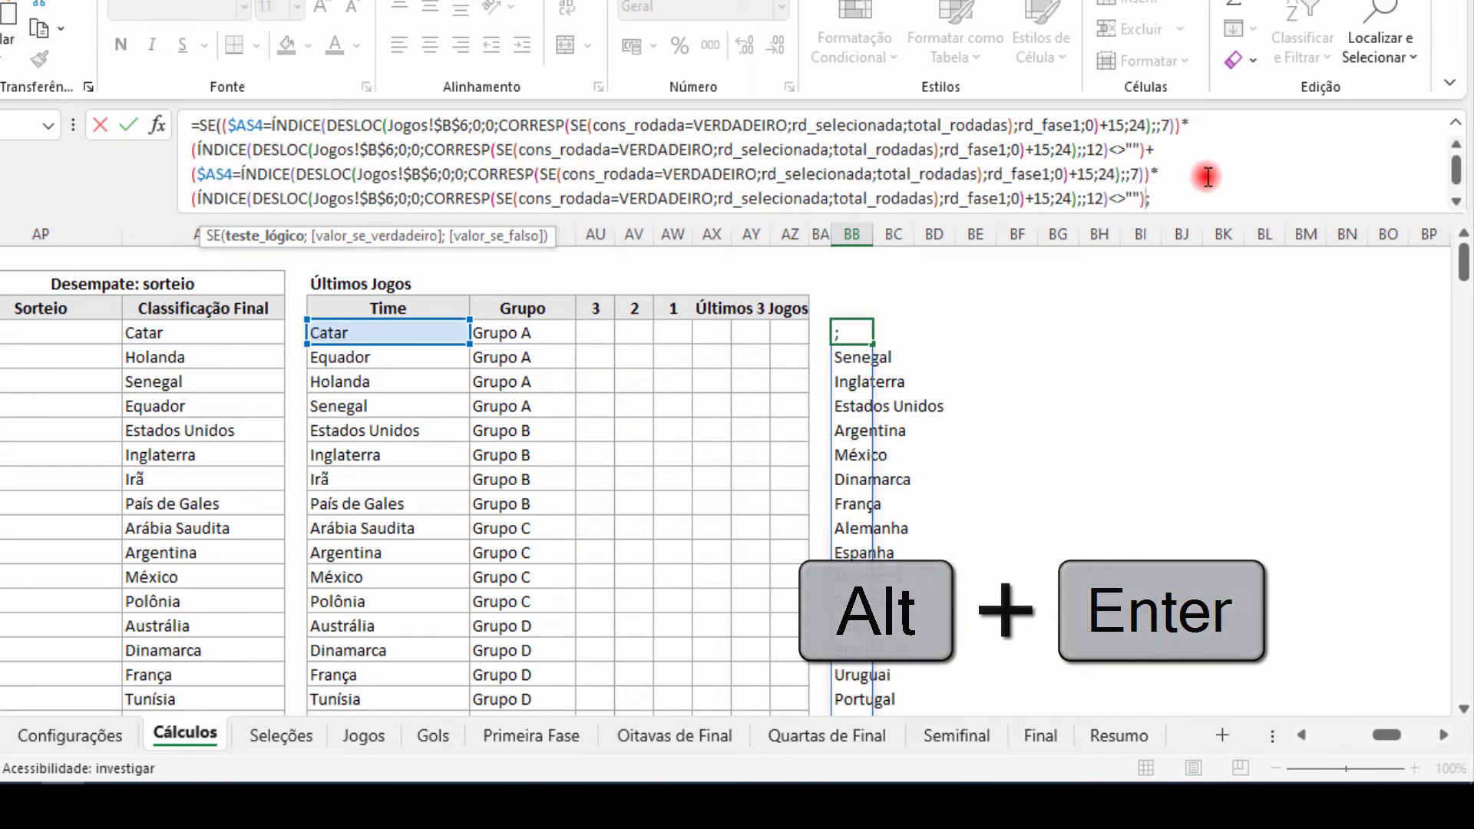
Enlarge the formula bar to show all five formula lines and set the third line's ÍNDICE column number to 19.
left_click_drag(1191, 217, 1192, 285)
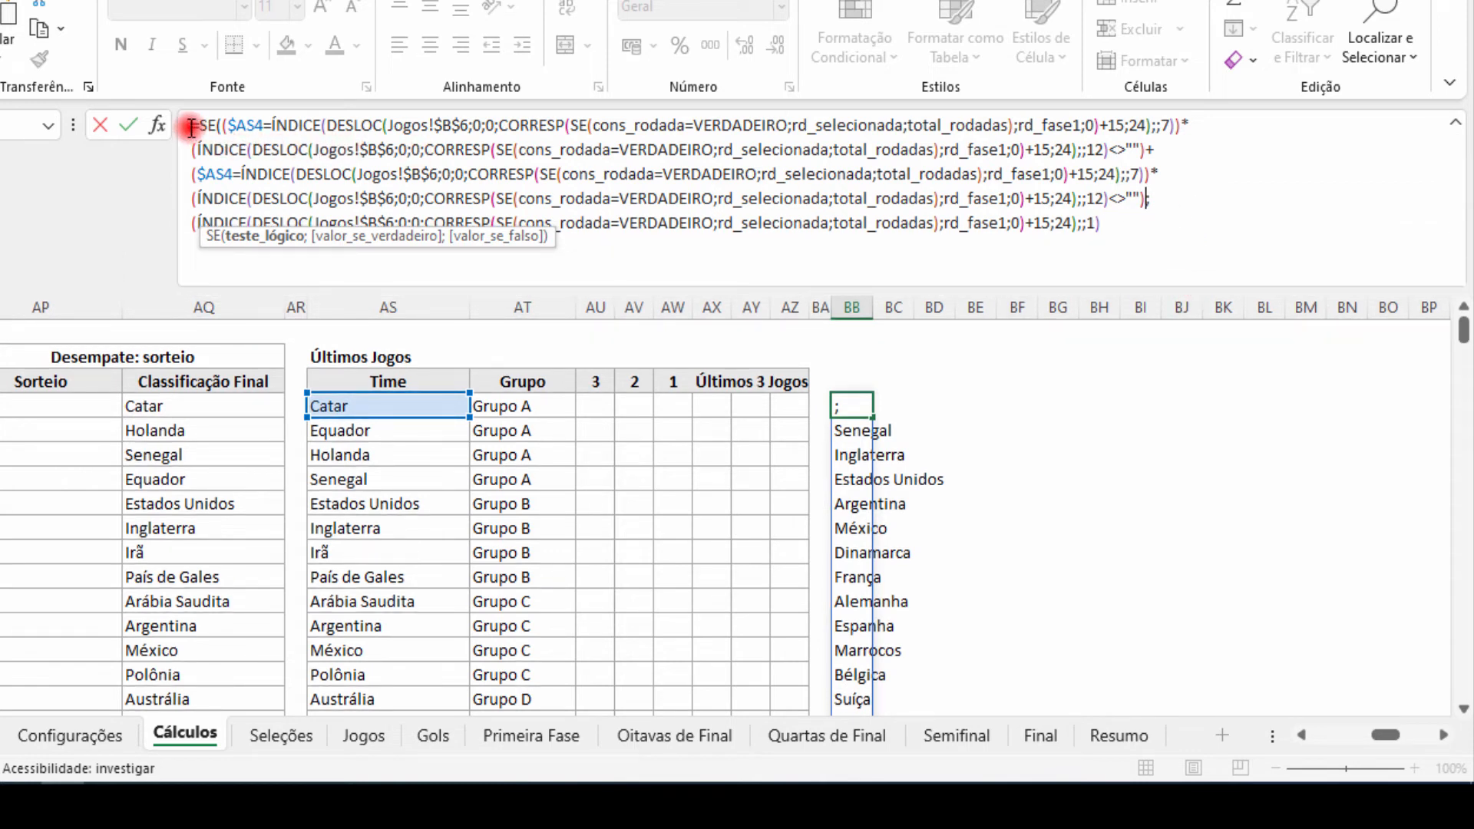
left_click_drag(190, 127, 1192, 125)
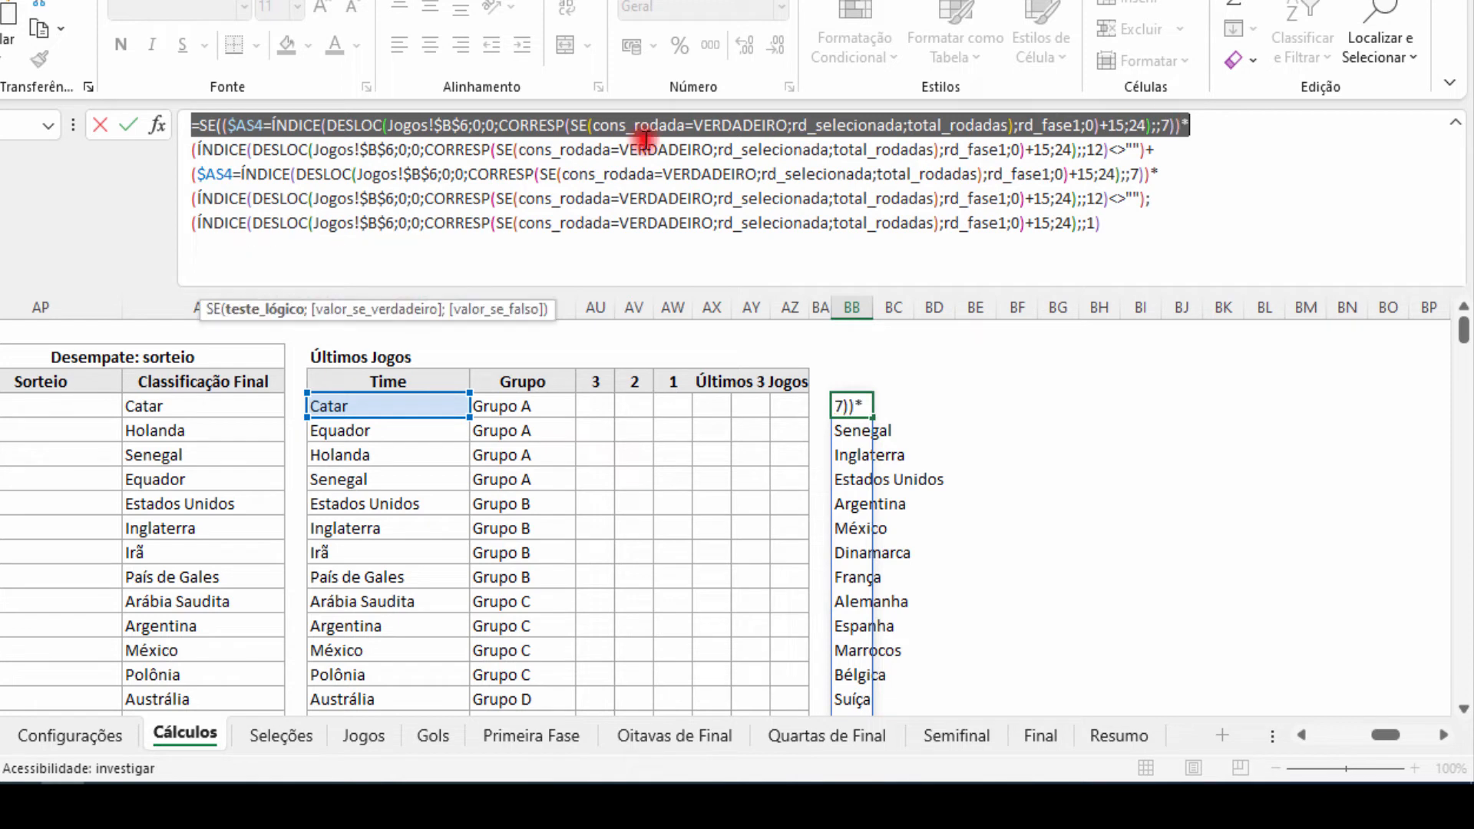
left_click_drag(190, 151, 750, 154)
left_click_drag(1020, 149, 1144, 149)
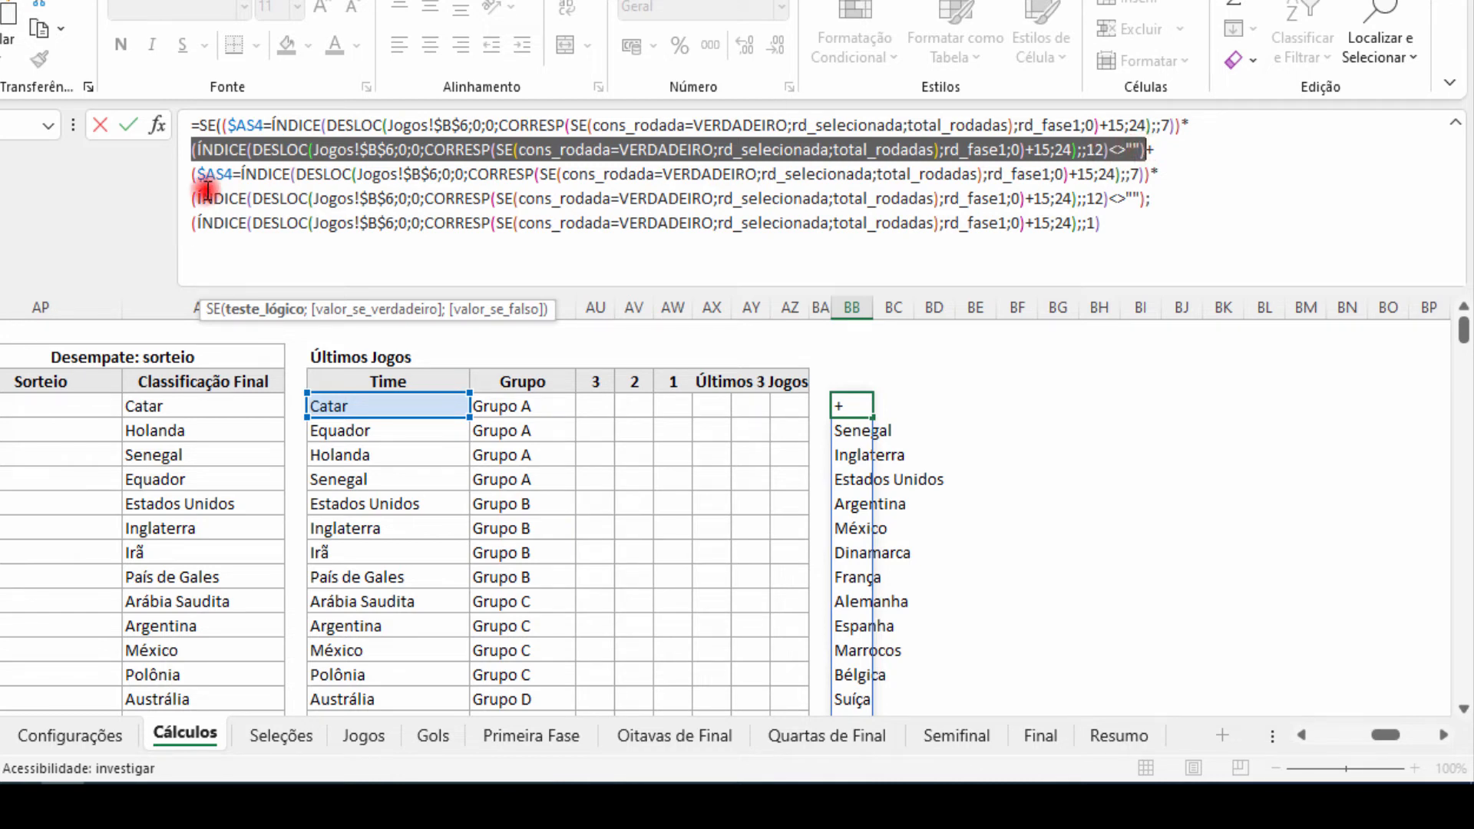
left_click_drag(191, 176, 1143, 176)
left_click(1141, 175)
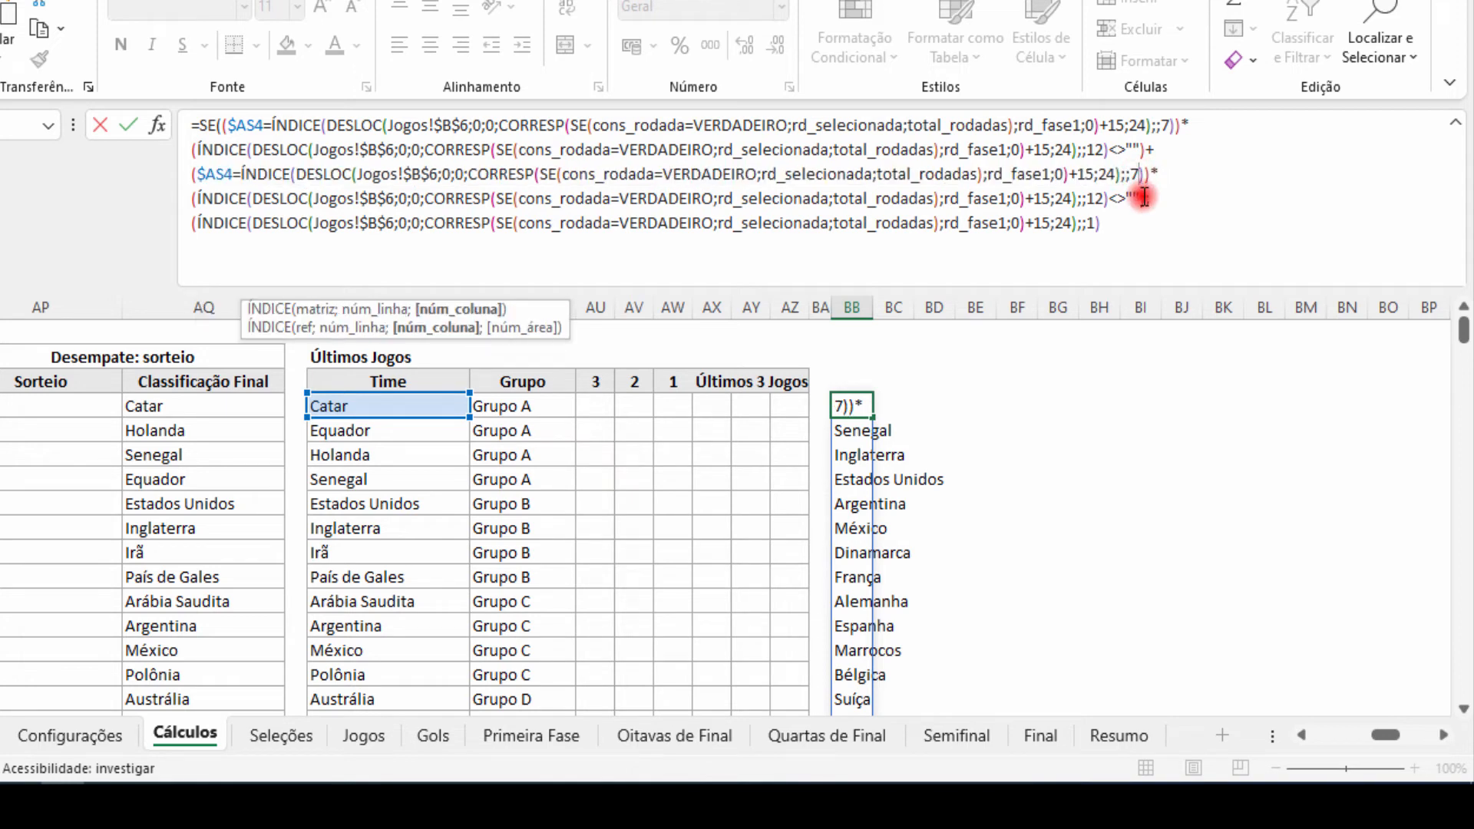
key("BackSpace")
type("19")
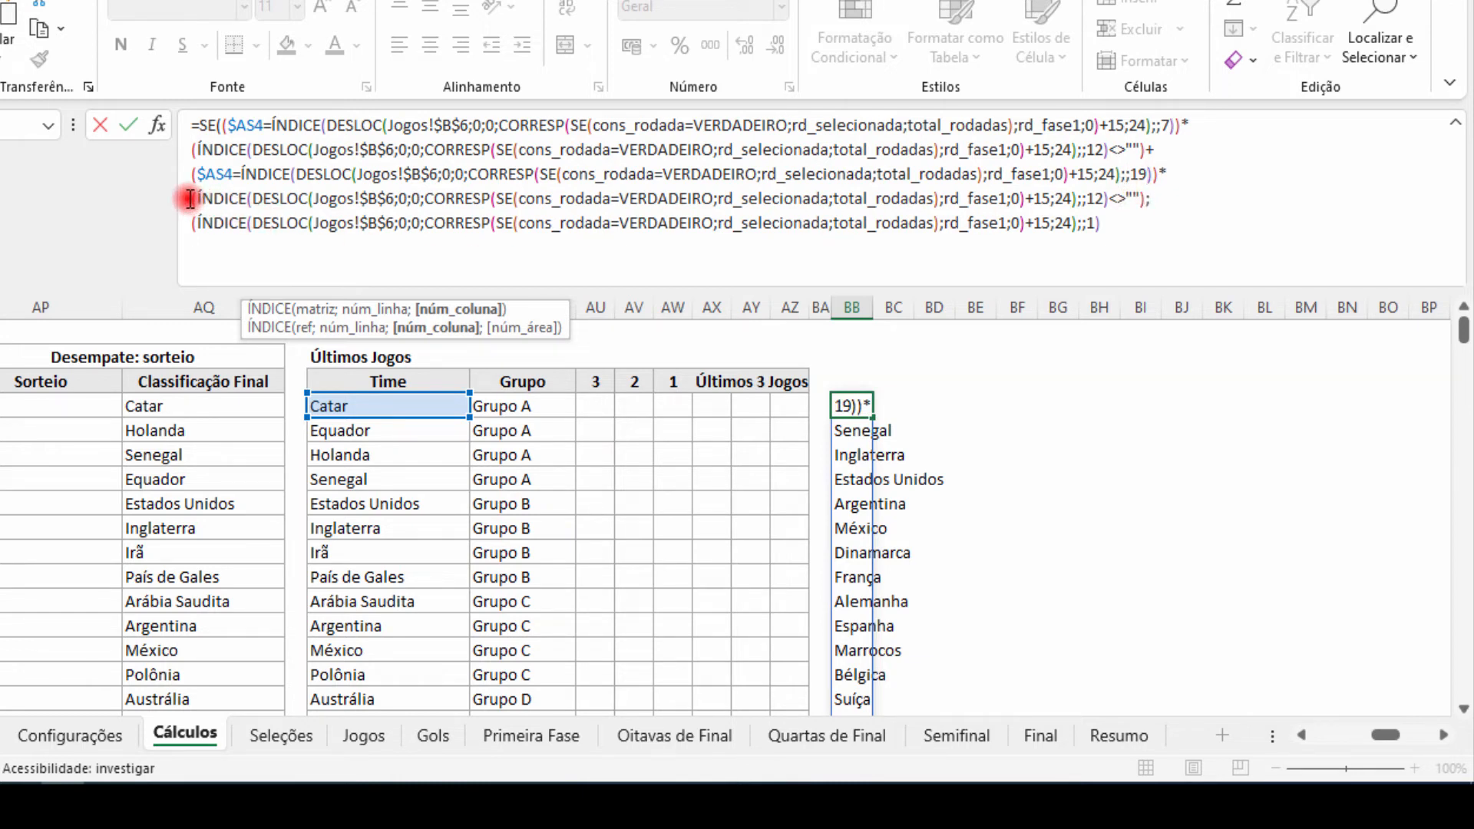
Set the column number of the fourth line's ÍNDICE expression to 14, keeping its <>"" condition.
left_click_drag(191, 199, 1149, 203)
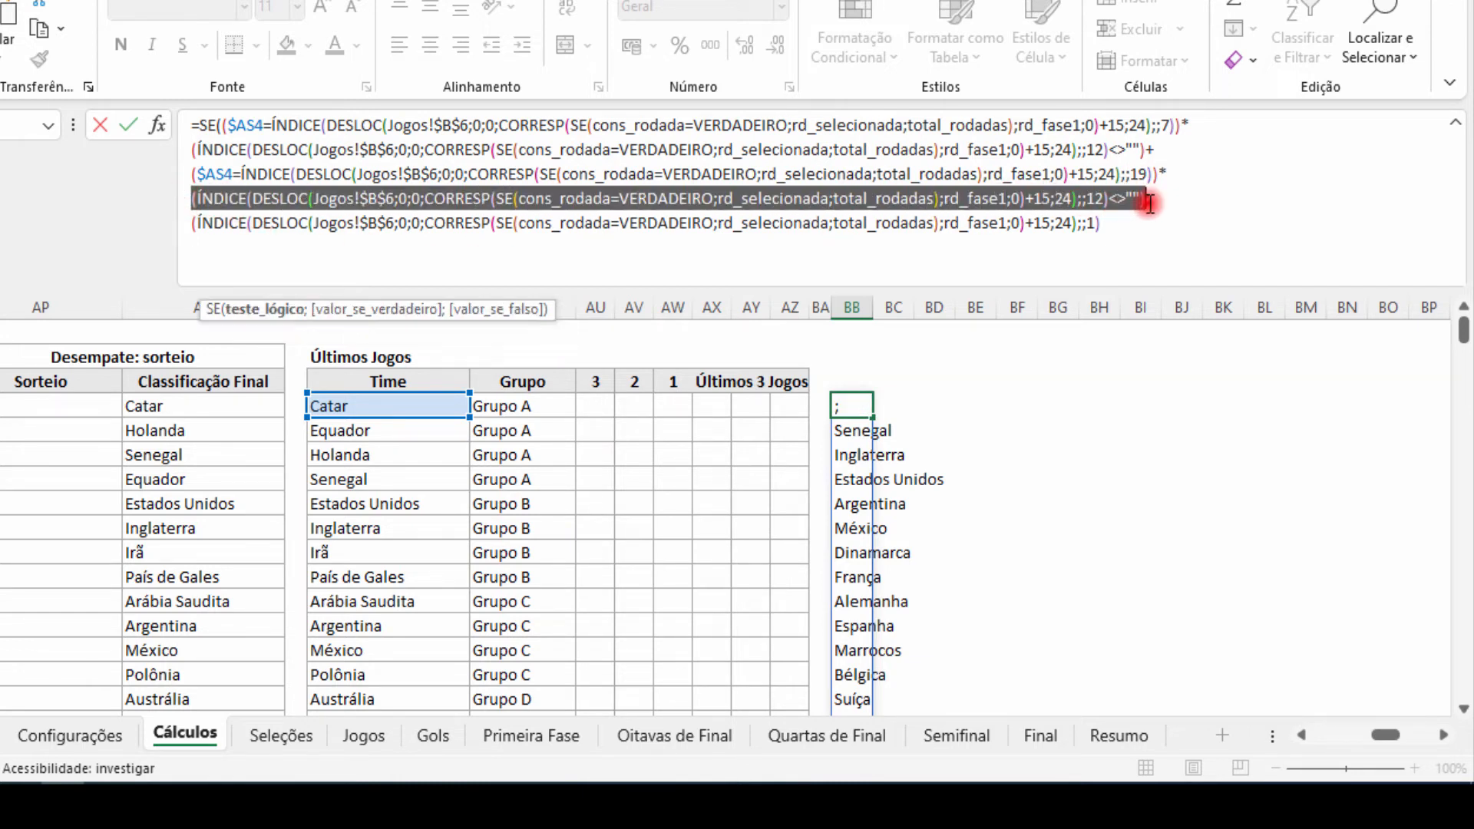
left_click(1108, 201)
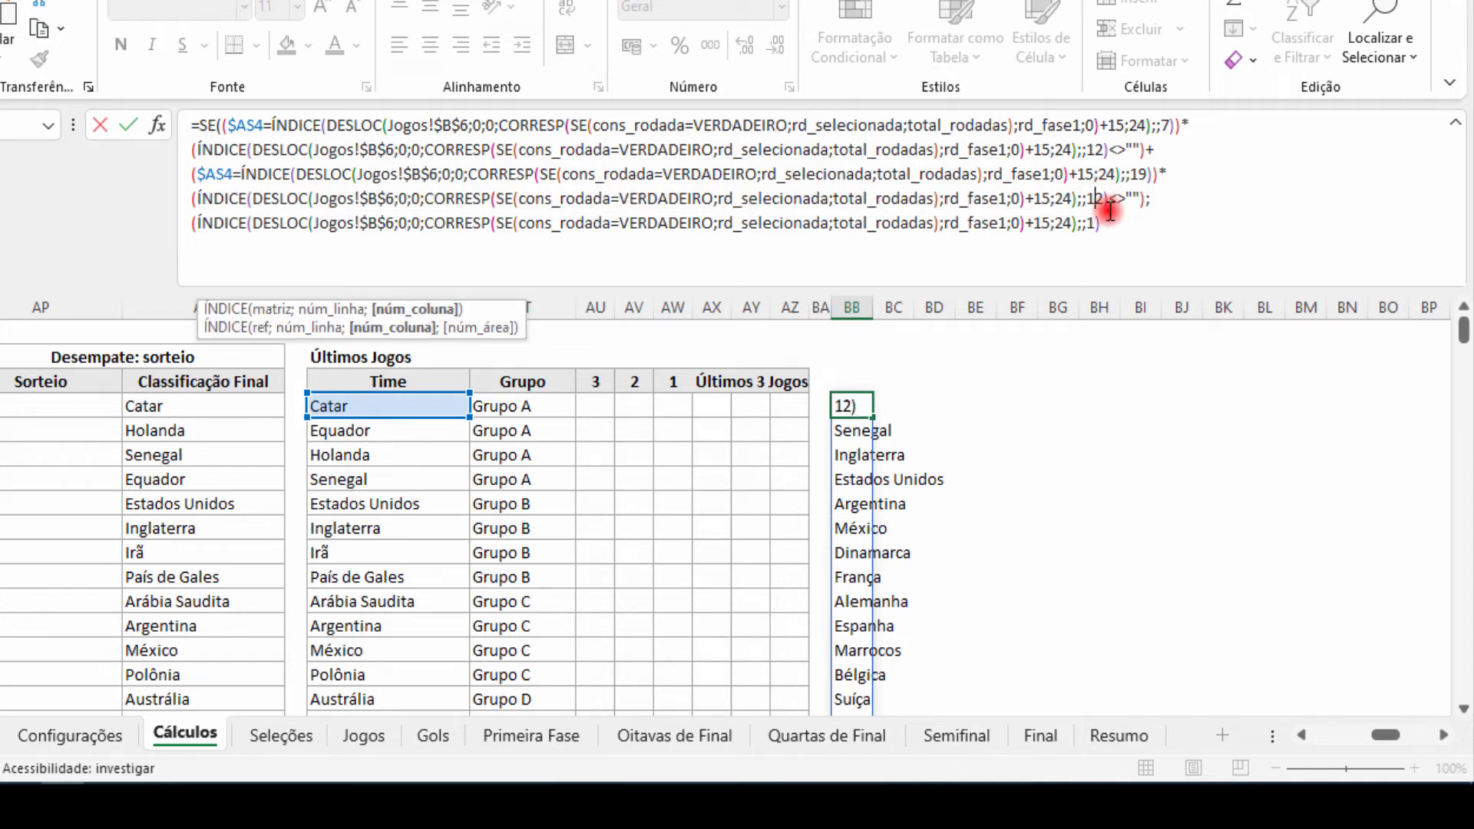
key("BackSpace")
type("4")
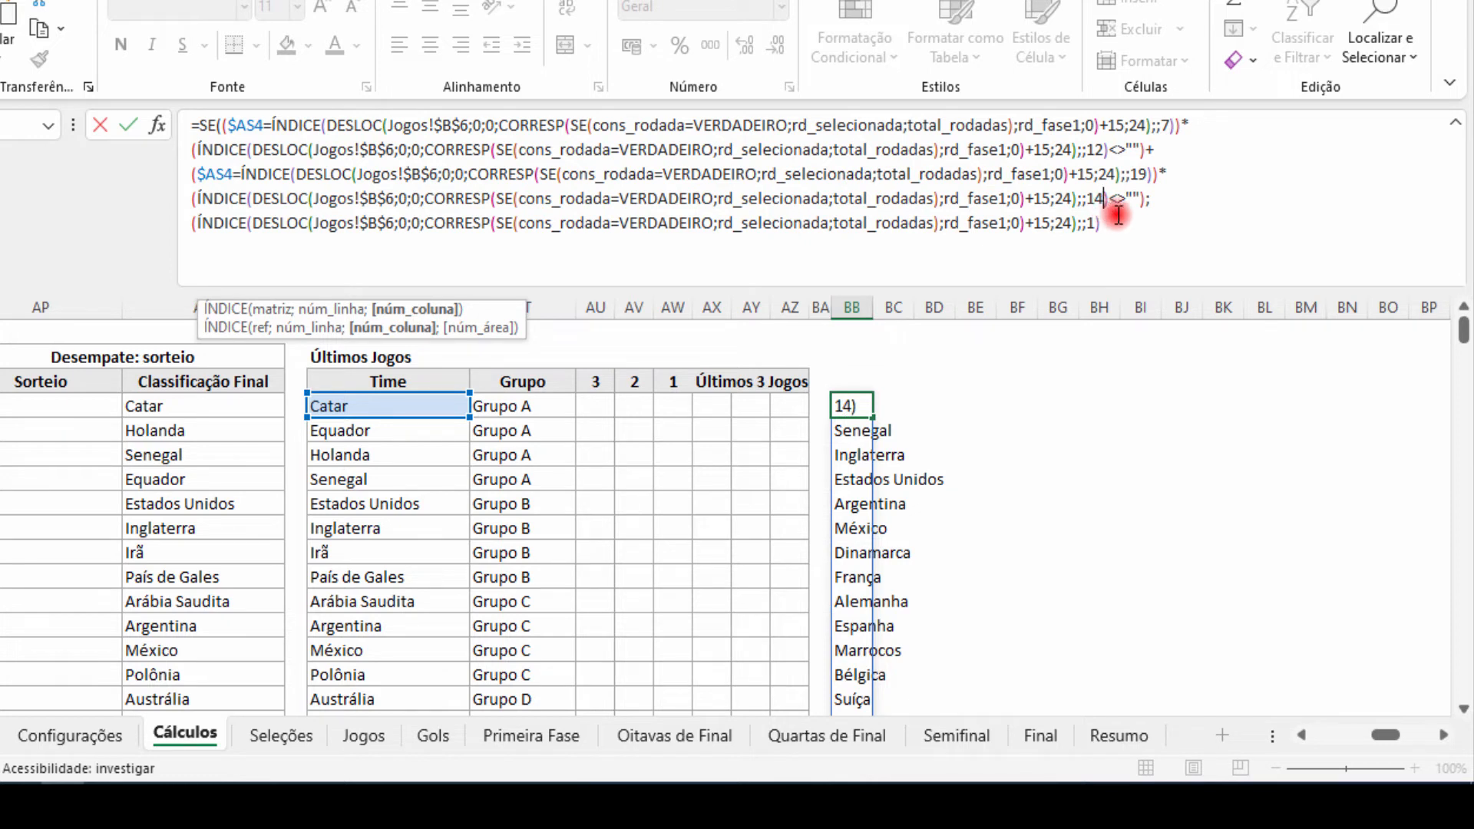
left_click(1155, 199)
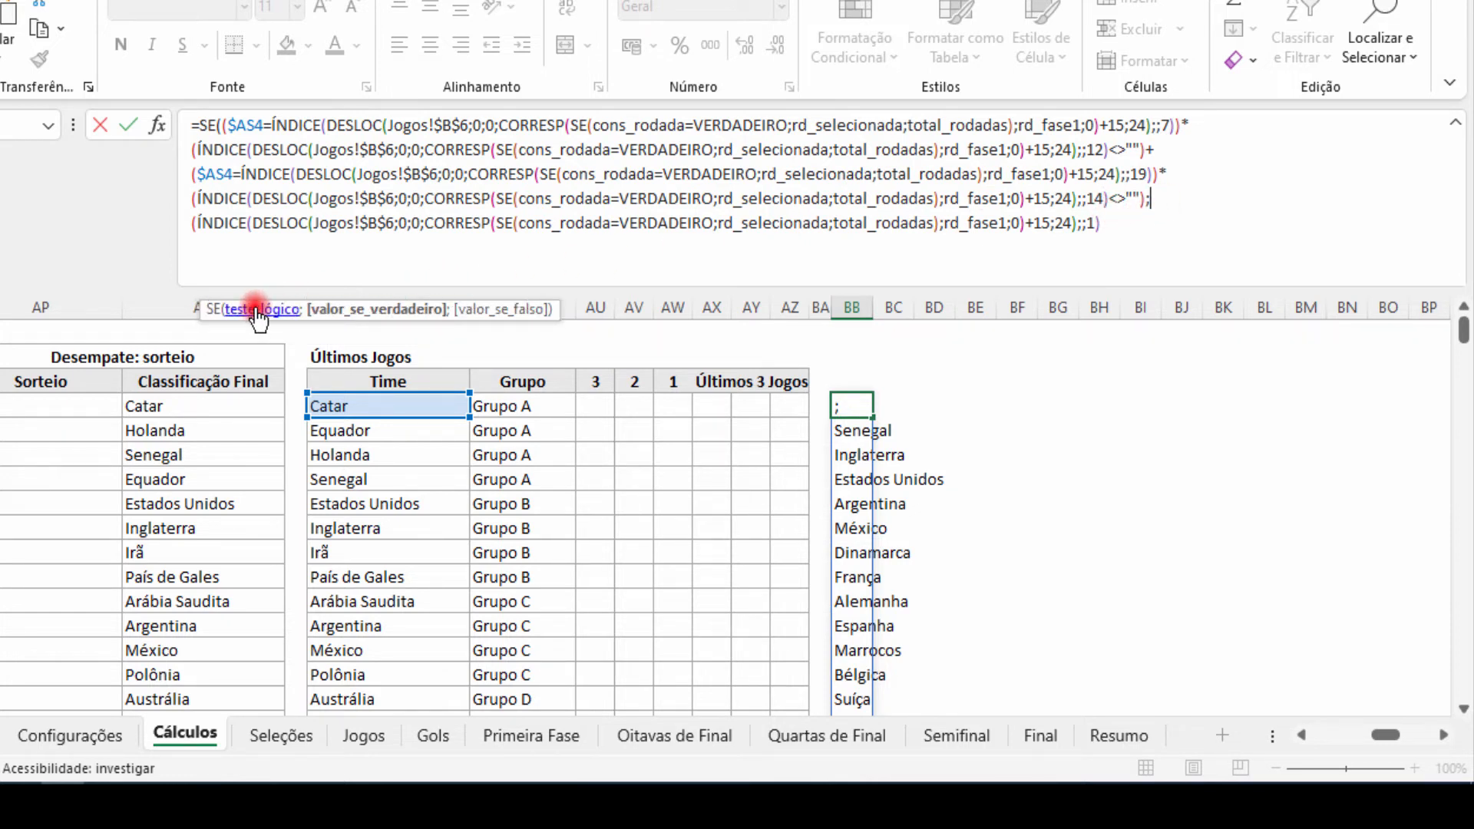
Examine the extent of SE's logical test and the nested functions and parentheses of the value-if-true ÍNDICE expression on the fifth line.
left_click(219, 125)
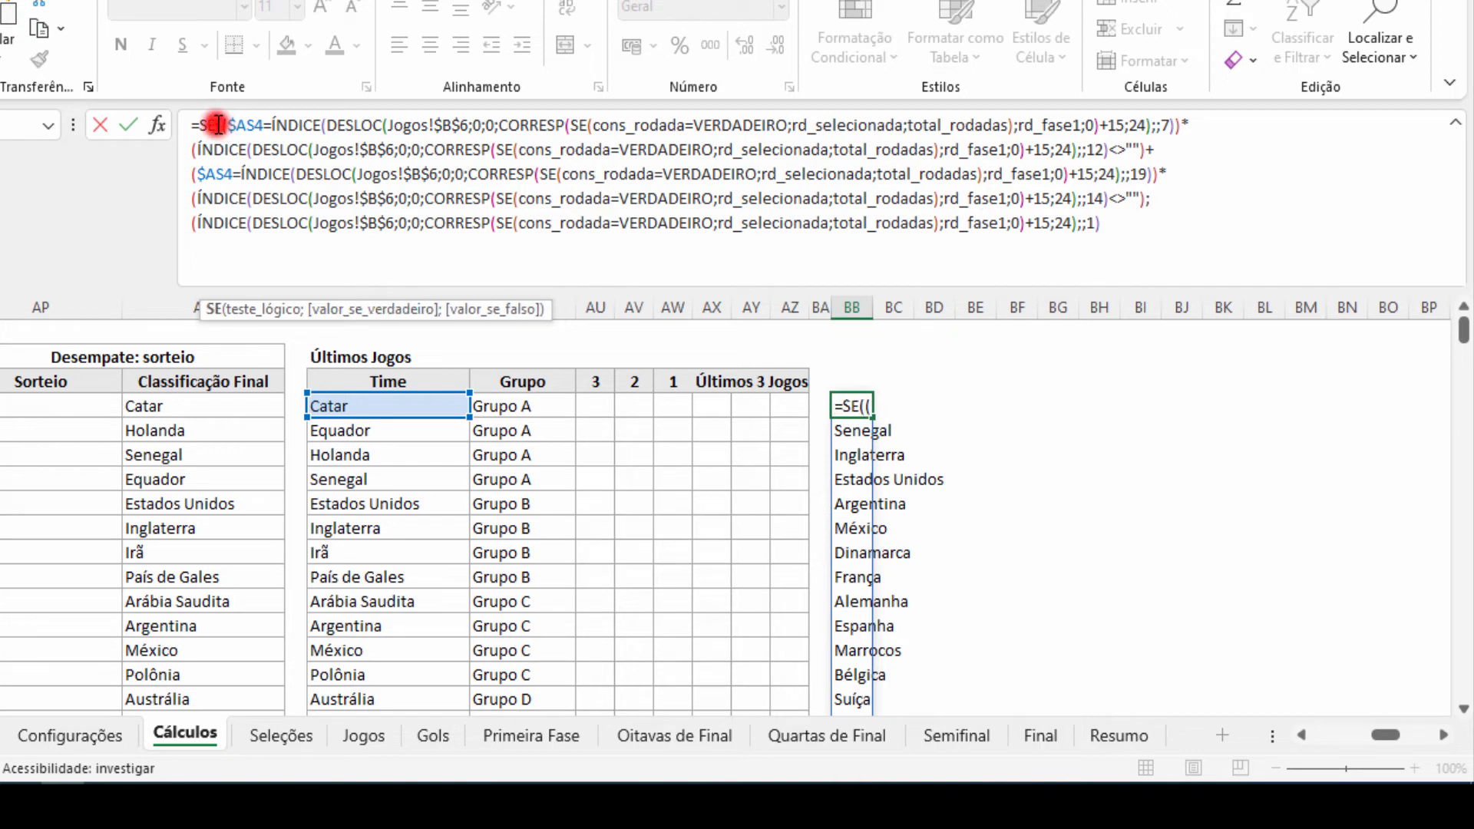
left_click(249, 309)
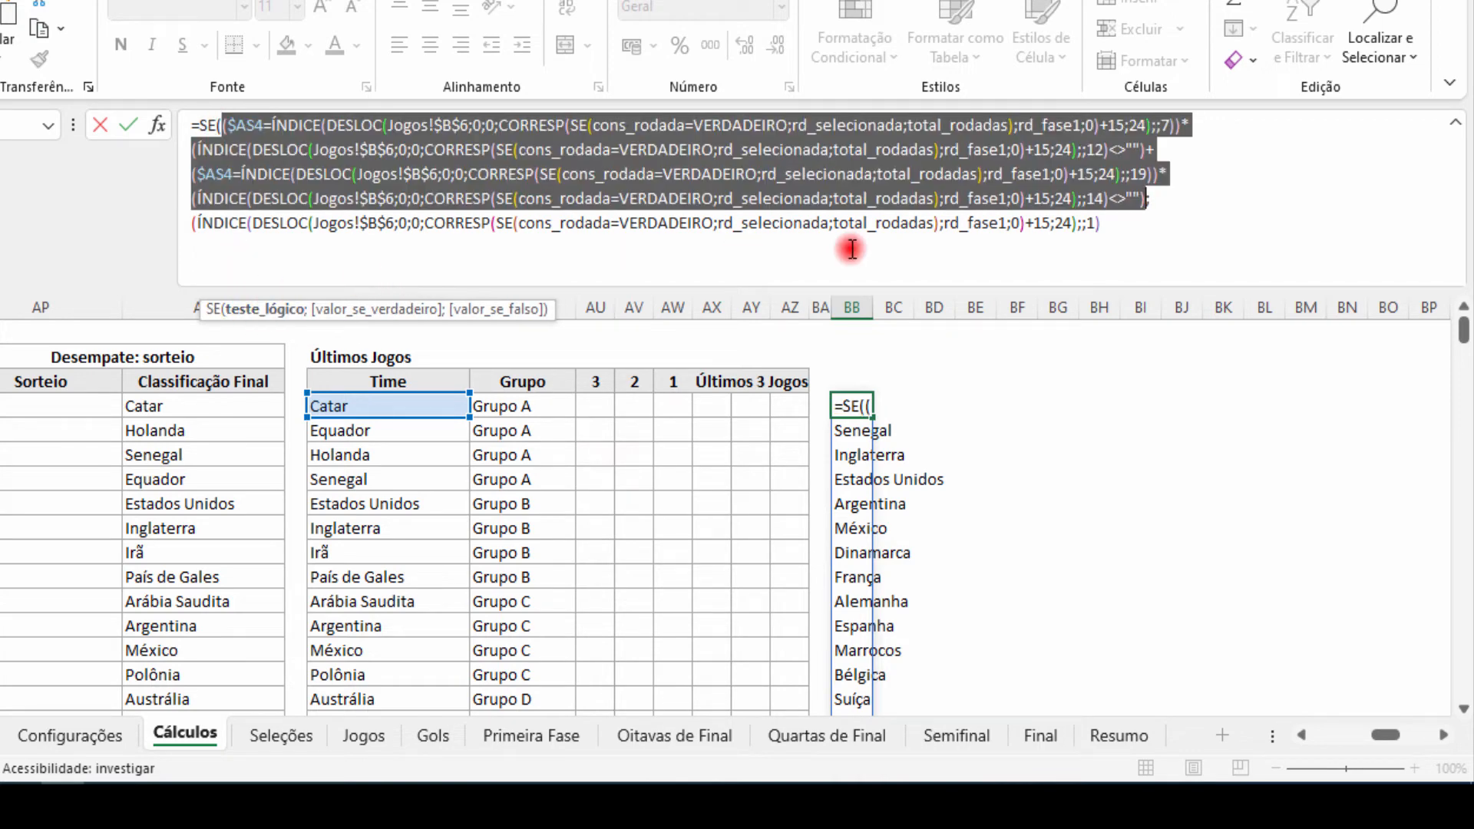
left_click(1155, 199)
left_click_drag(1110, 226, 199, 222)
left_click(198, 222)
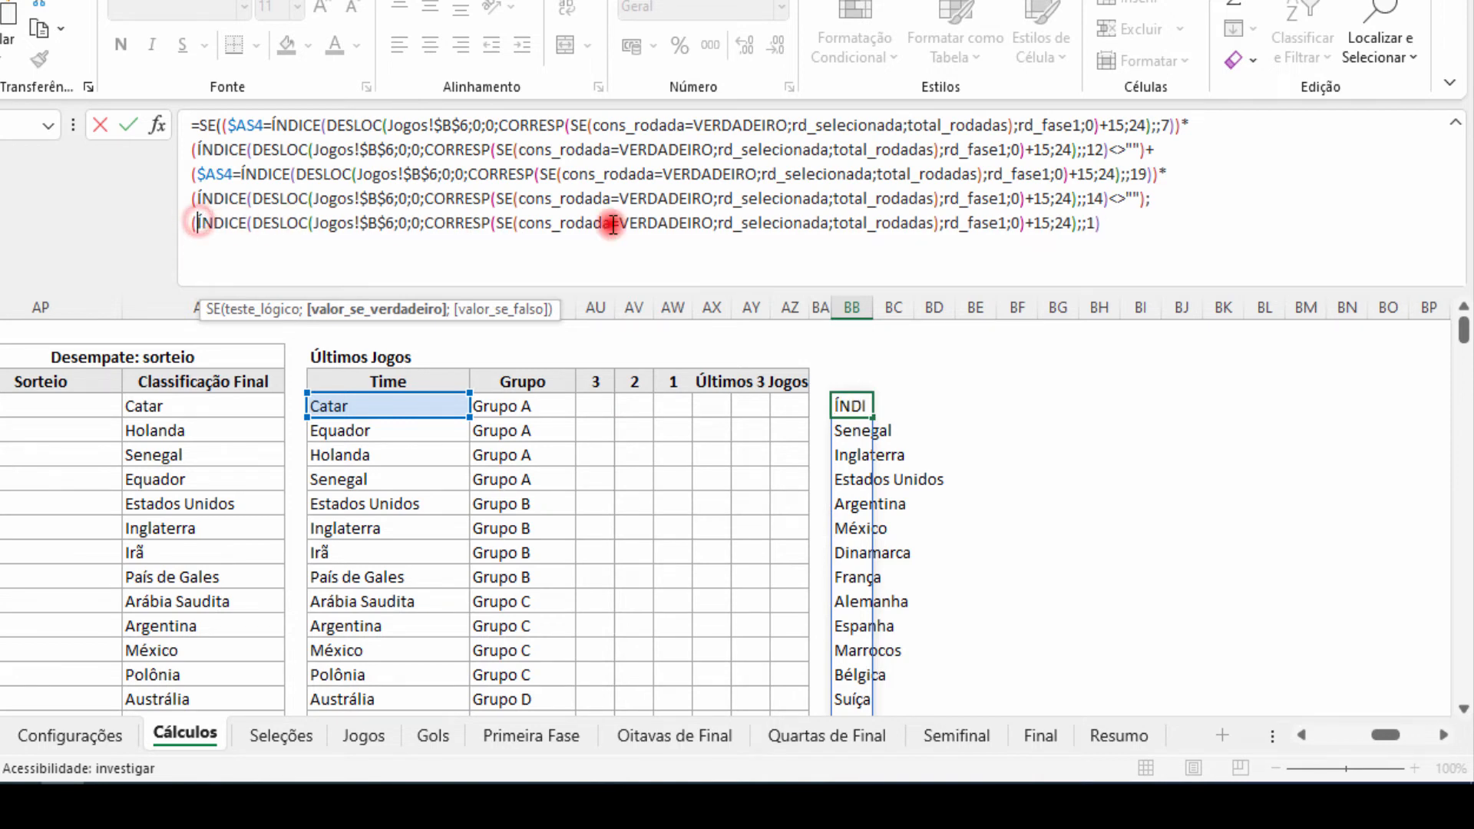
left_click(1119, 223)
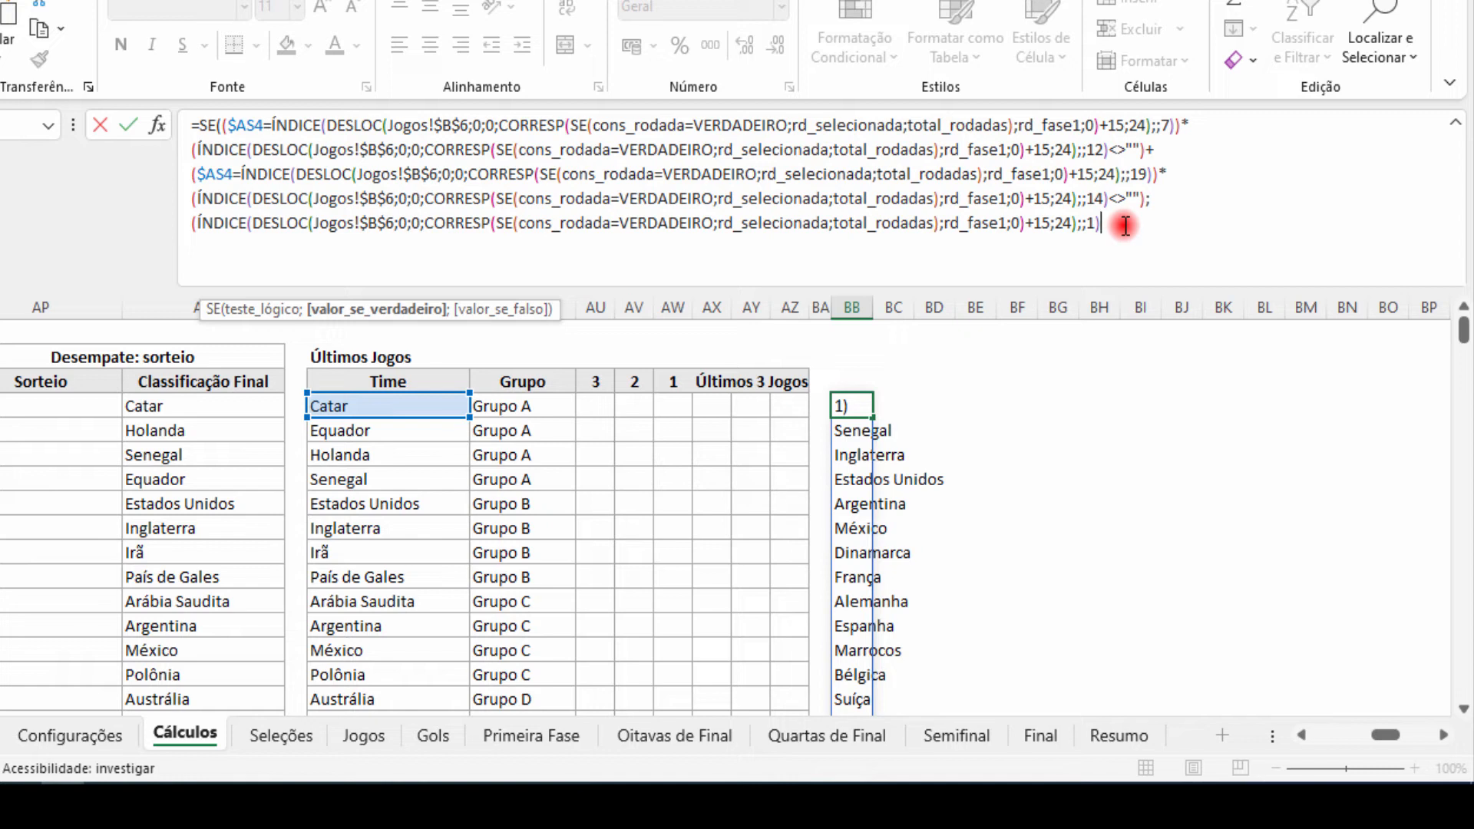
left_click_drag(1120, 223, 198, 223)
left_click(197, 223)
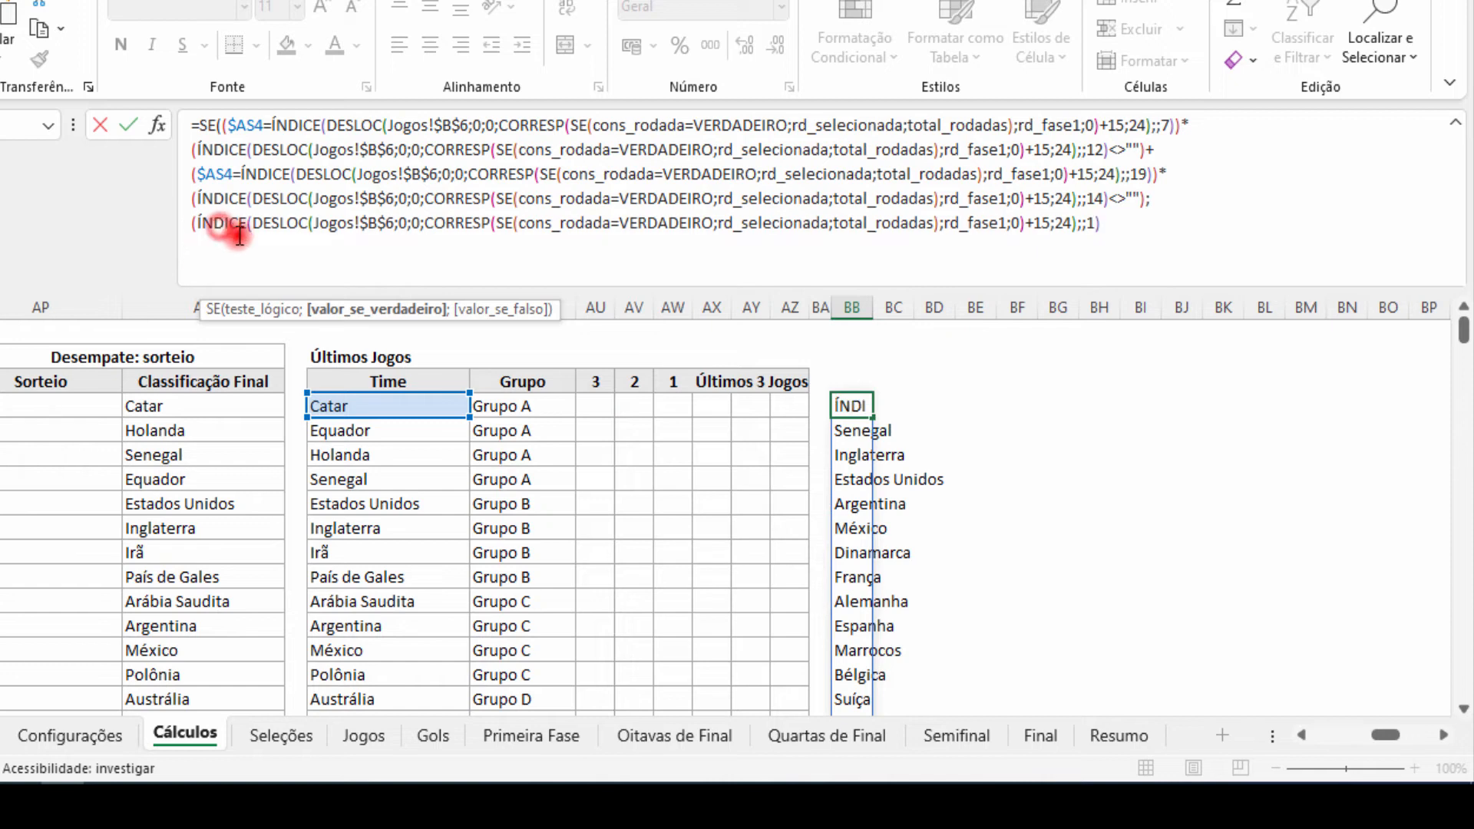
left_click(193, 224)
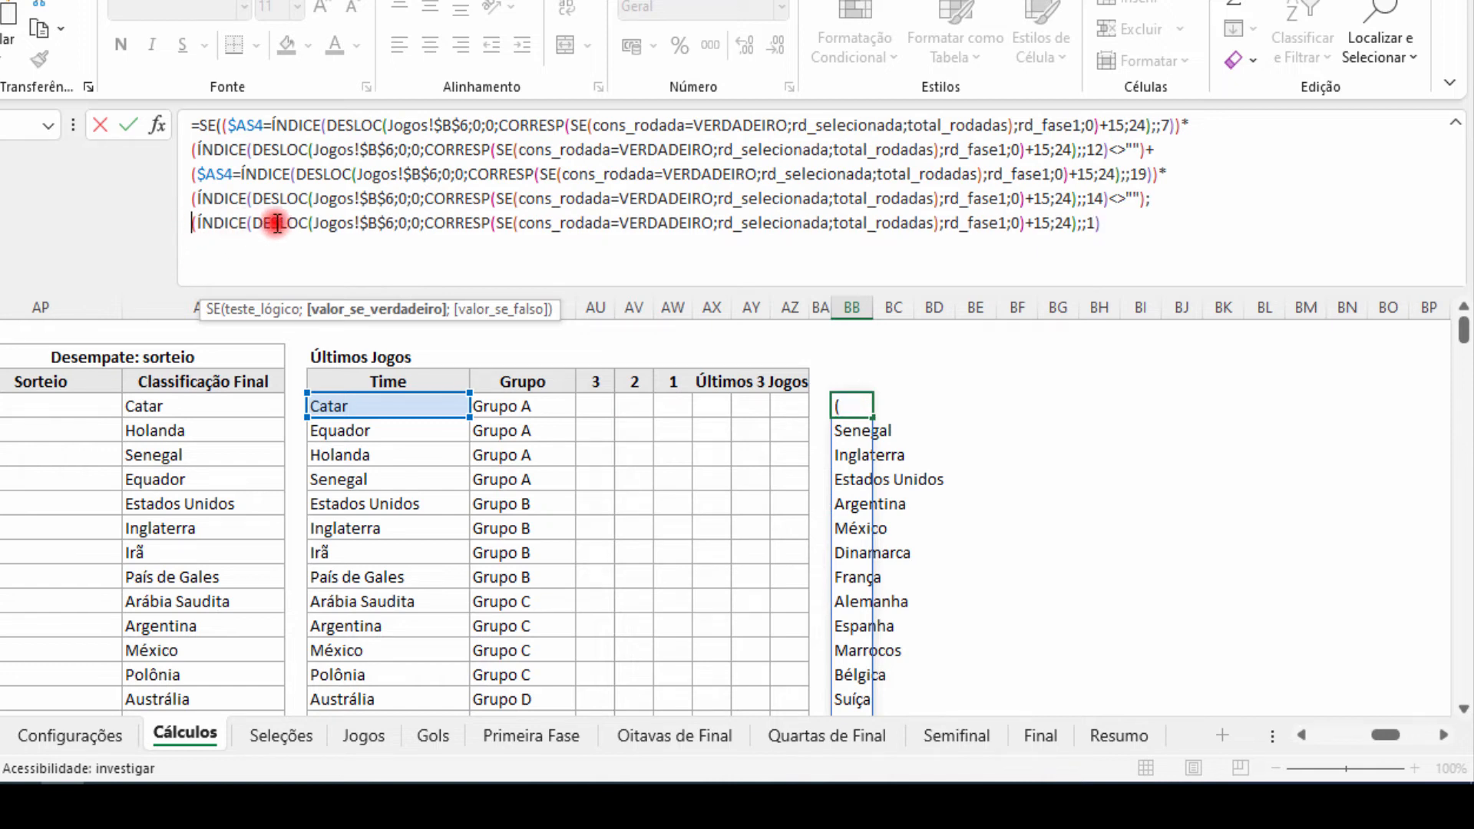
left_click(252, 224)
left_click(313, 223)
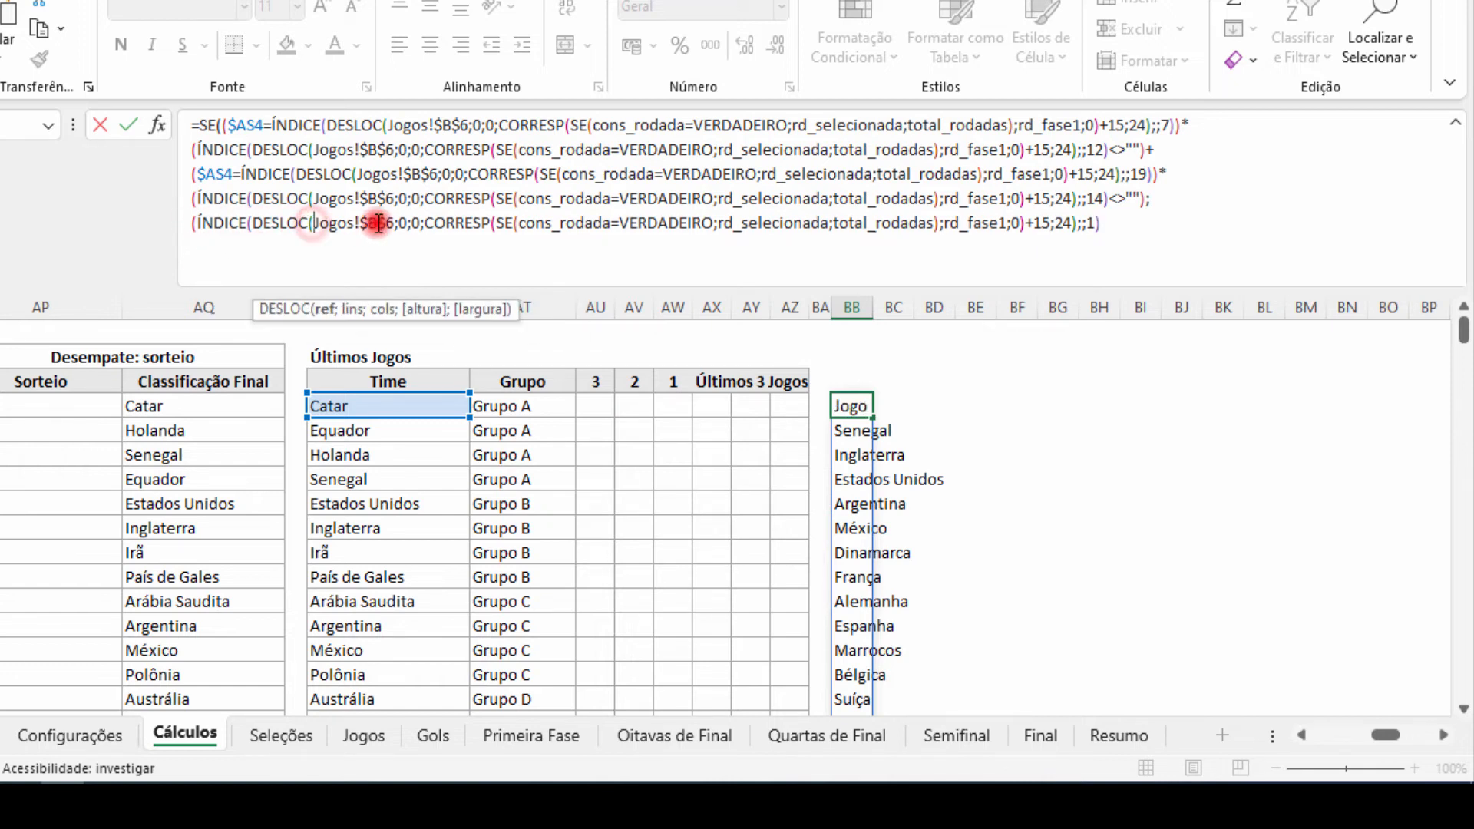
left_click(493, 223)
left_click(519, 225)
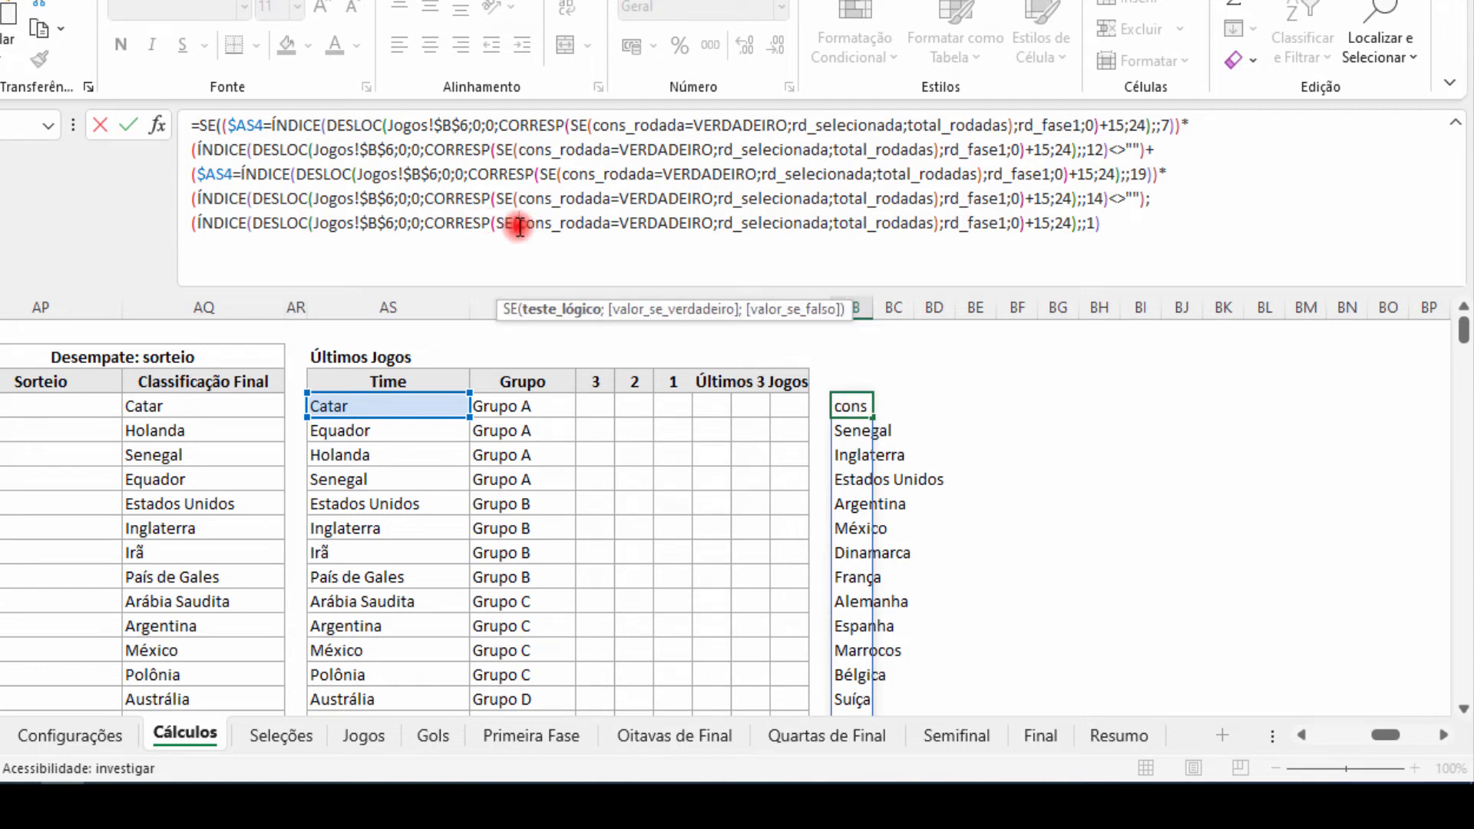
left_click(933, 223)
left_click(1019, 223)
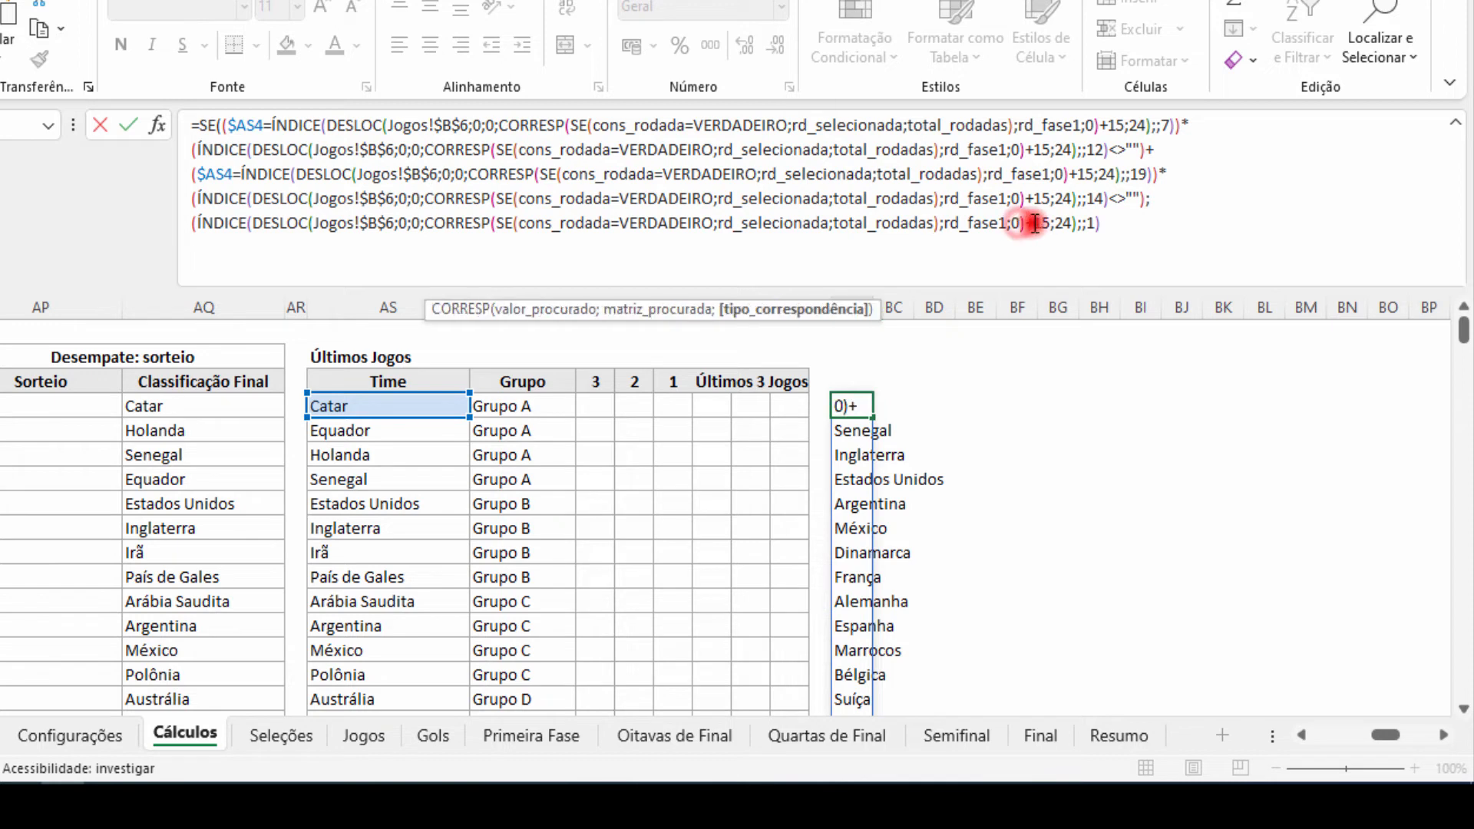
left_click(1063, 224)
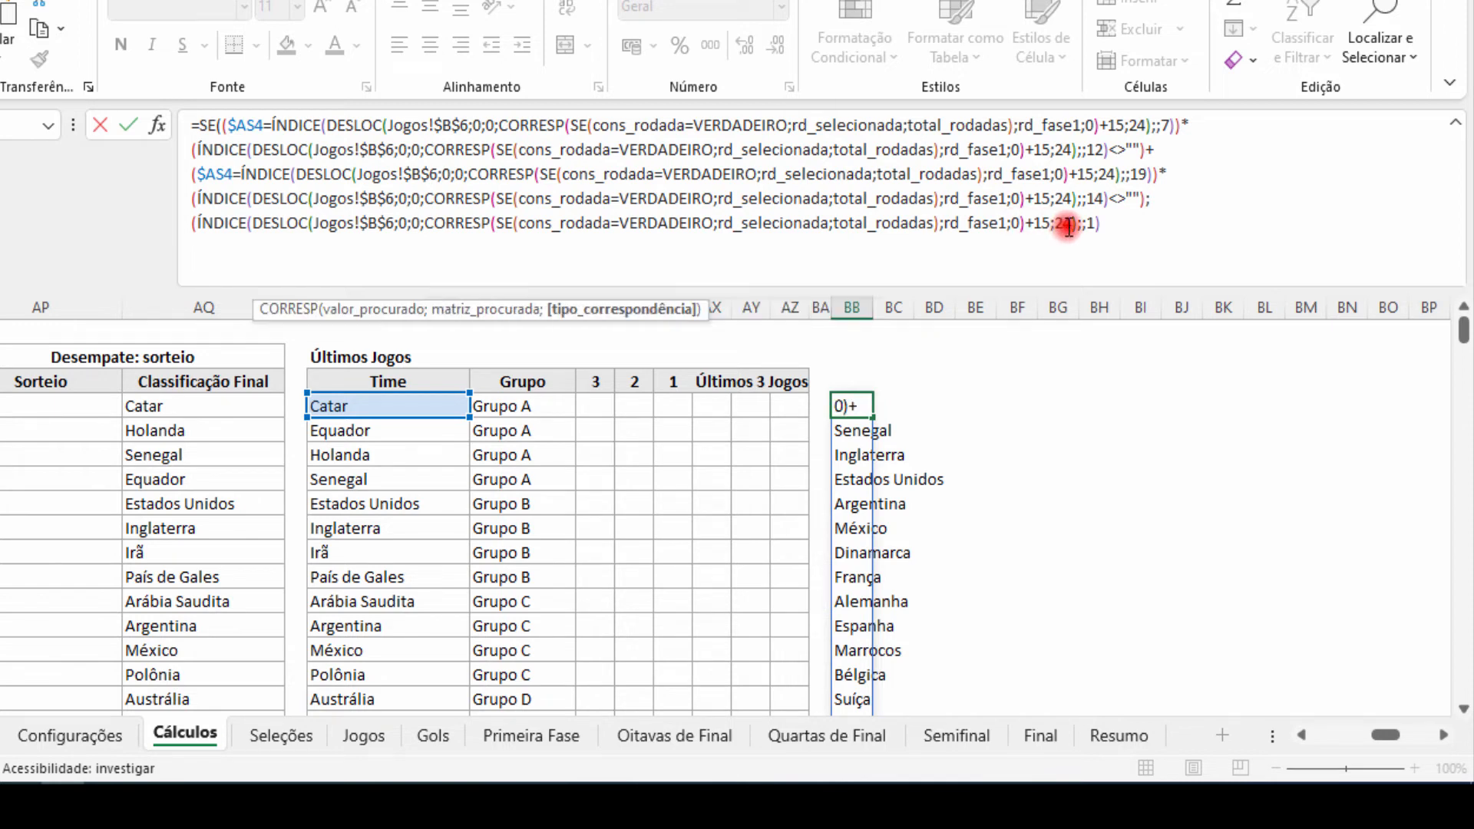
Close the value-if-true parenthesis and the SE function at the end of the fifth line, and enter the formula in BB4.
left_click(1114, 223)
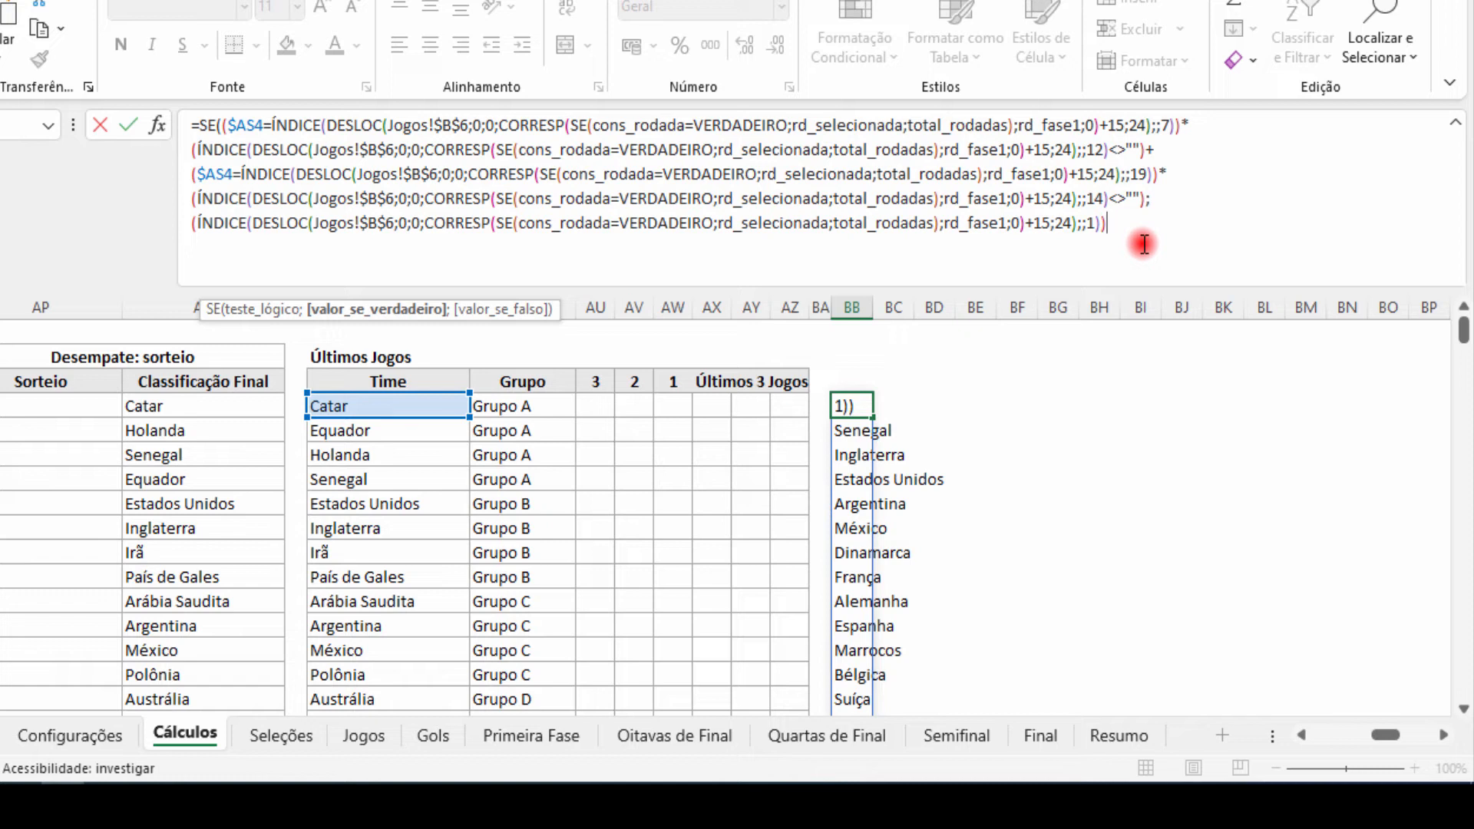
type(")")
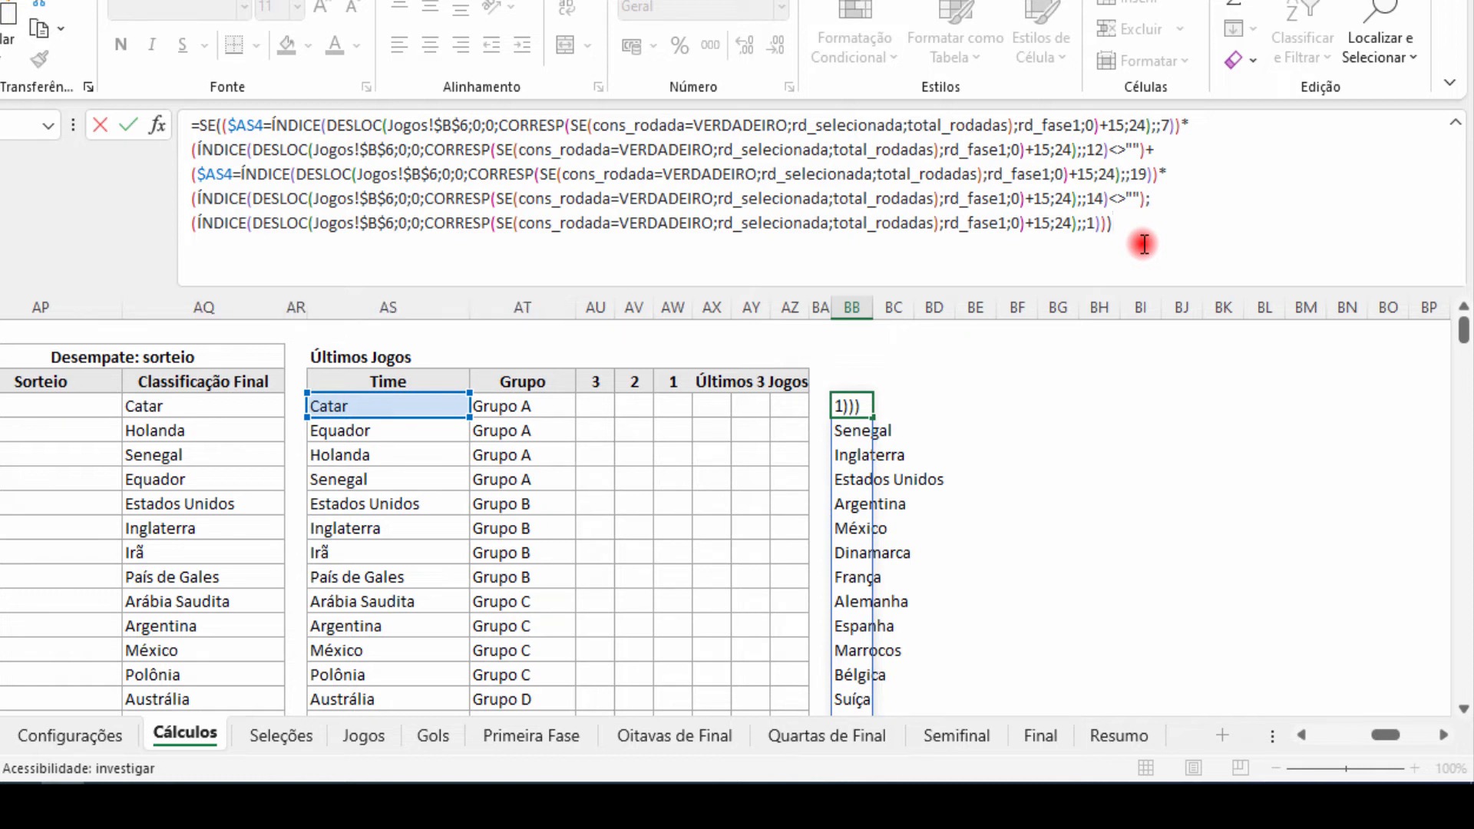
key("ctrl+Return")
left_click(1131, 225)
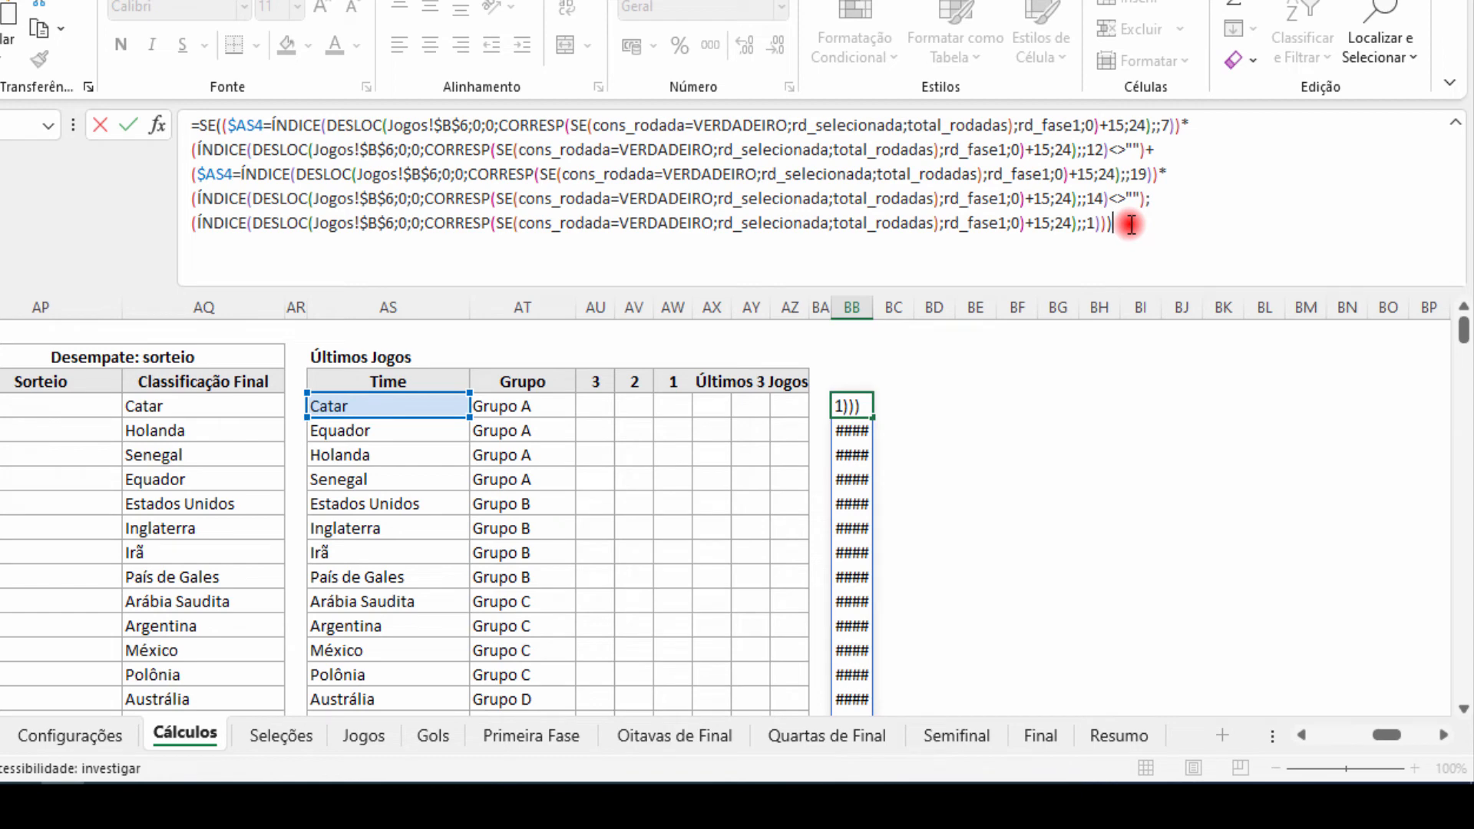
key("ctrl+shift+Return")
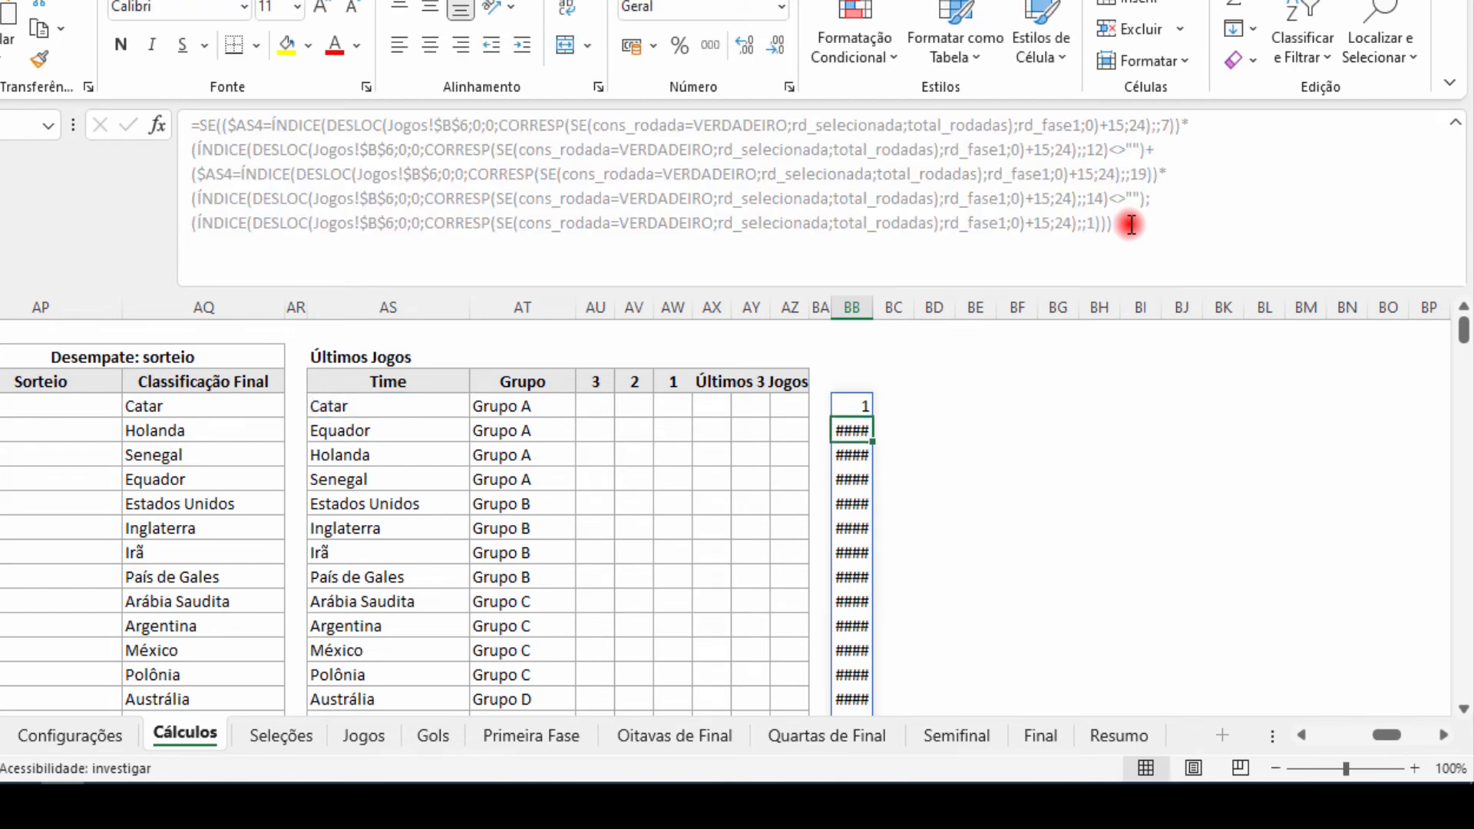
Copy the complete formula text from BB4 into AU4, the Catar cell under heading 3 of Últimos Jogos.
left_click(857, 405)
left_click_drag(1114, 222, 176, 92)
key("ctrl+c")
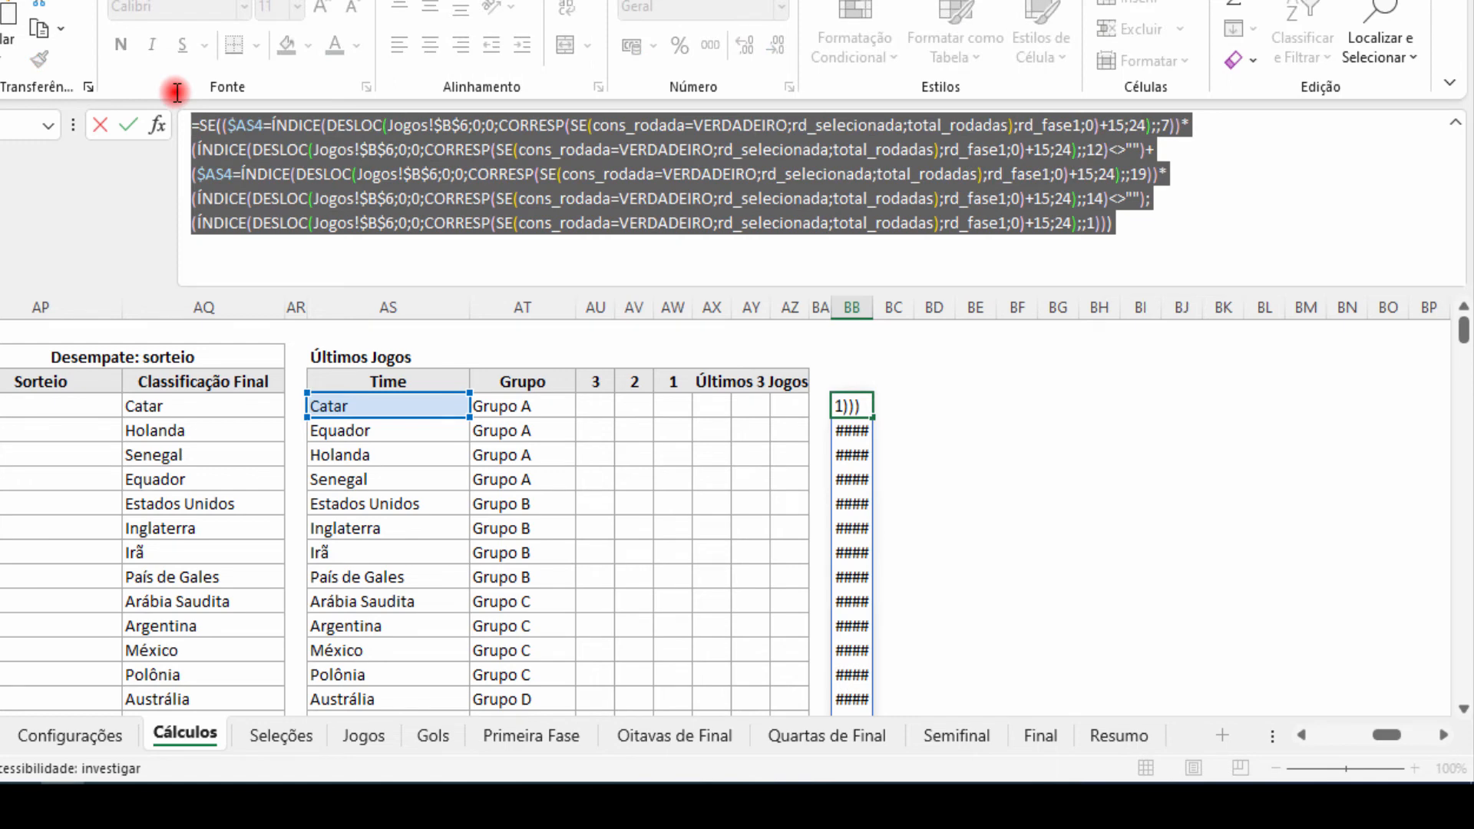
key("Escape")
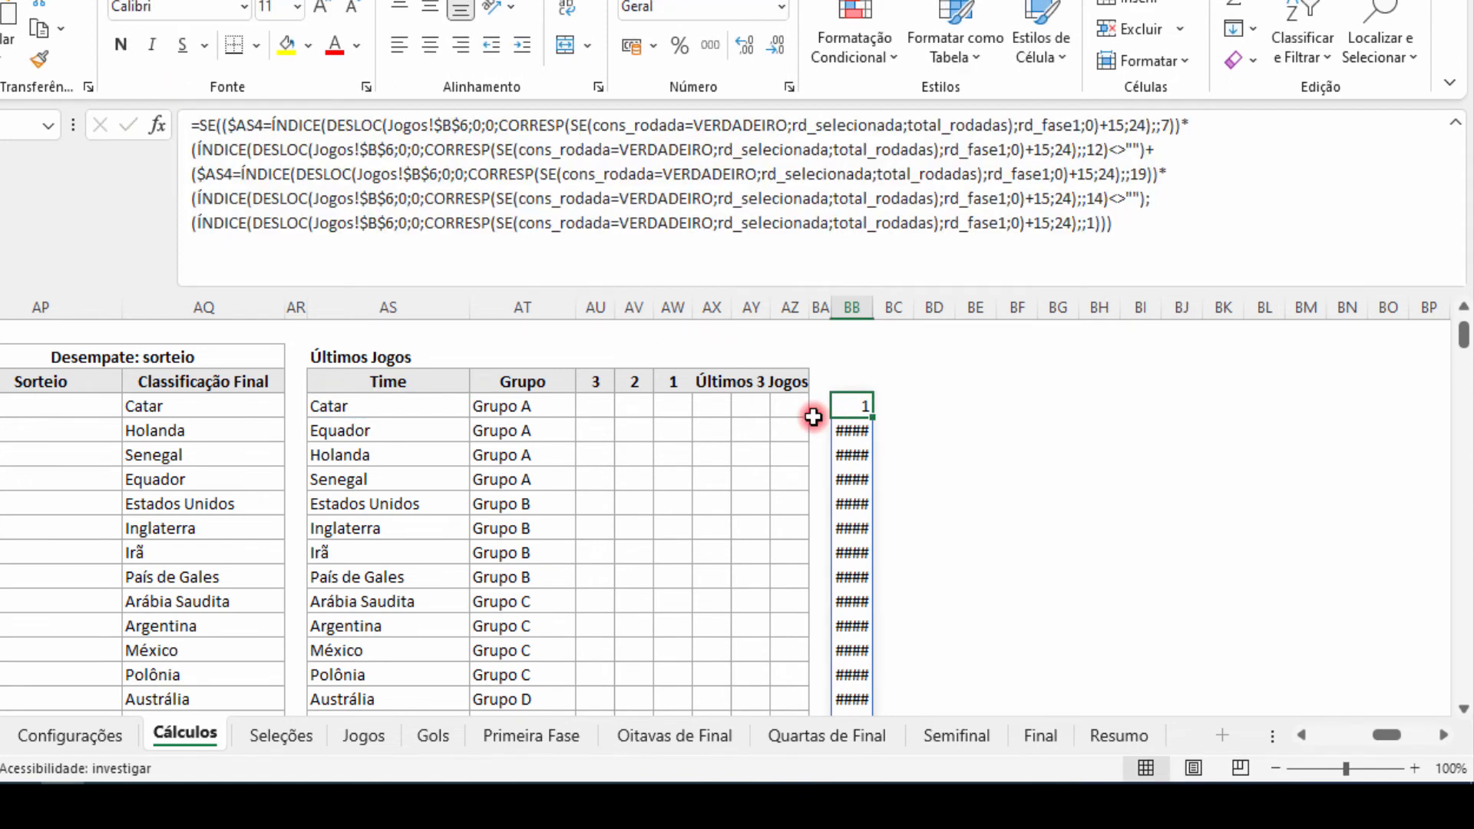
scroll(813, 422, "down", 9)
scroll(813, 421, "up", 10)
left_click(606, 406)
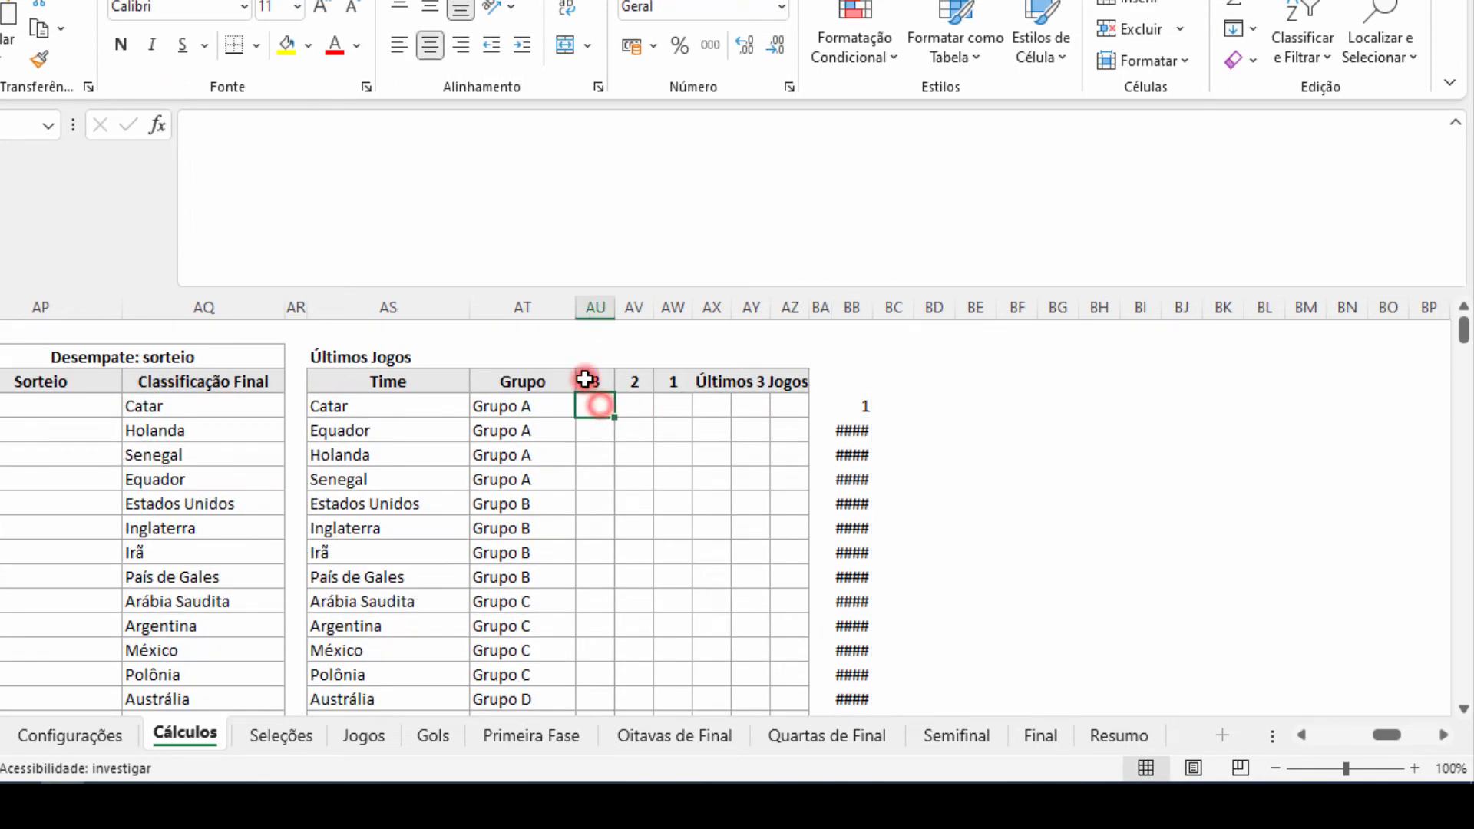
left_click(362, 128)
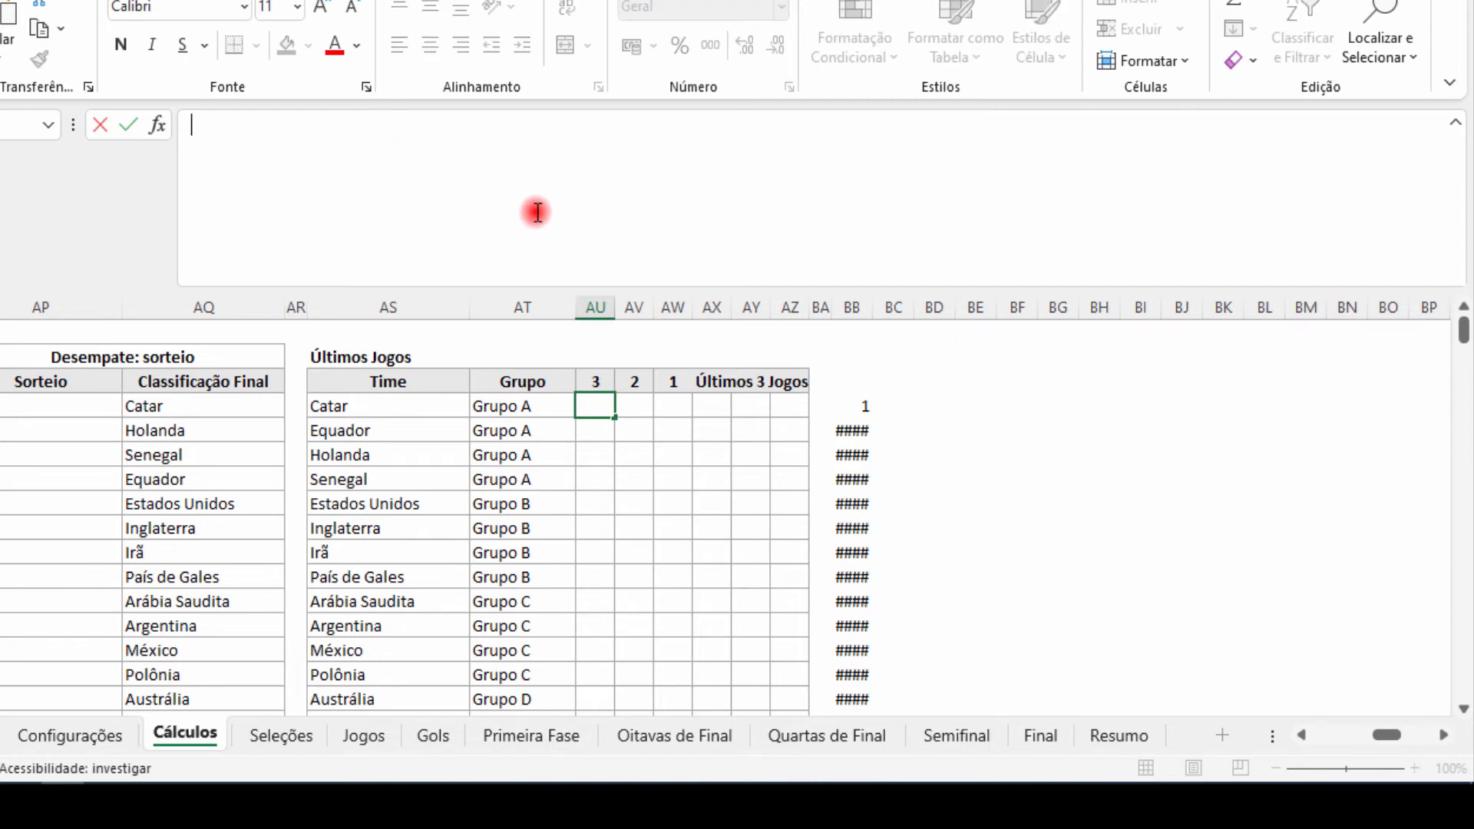
key("ctrl+v")
key("Return")
scroll(701, 418, "down", 5)
scroll(701, 418, "up", 5)
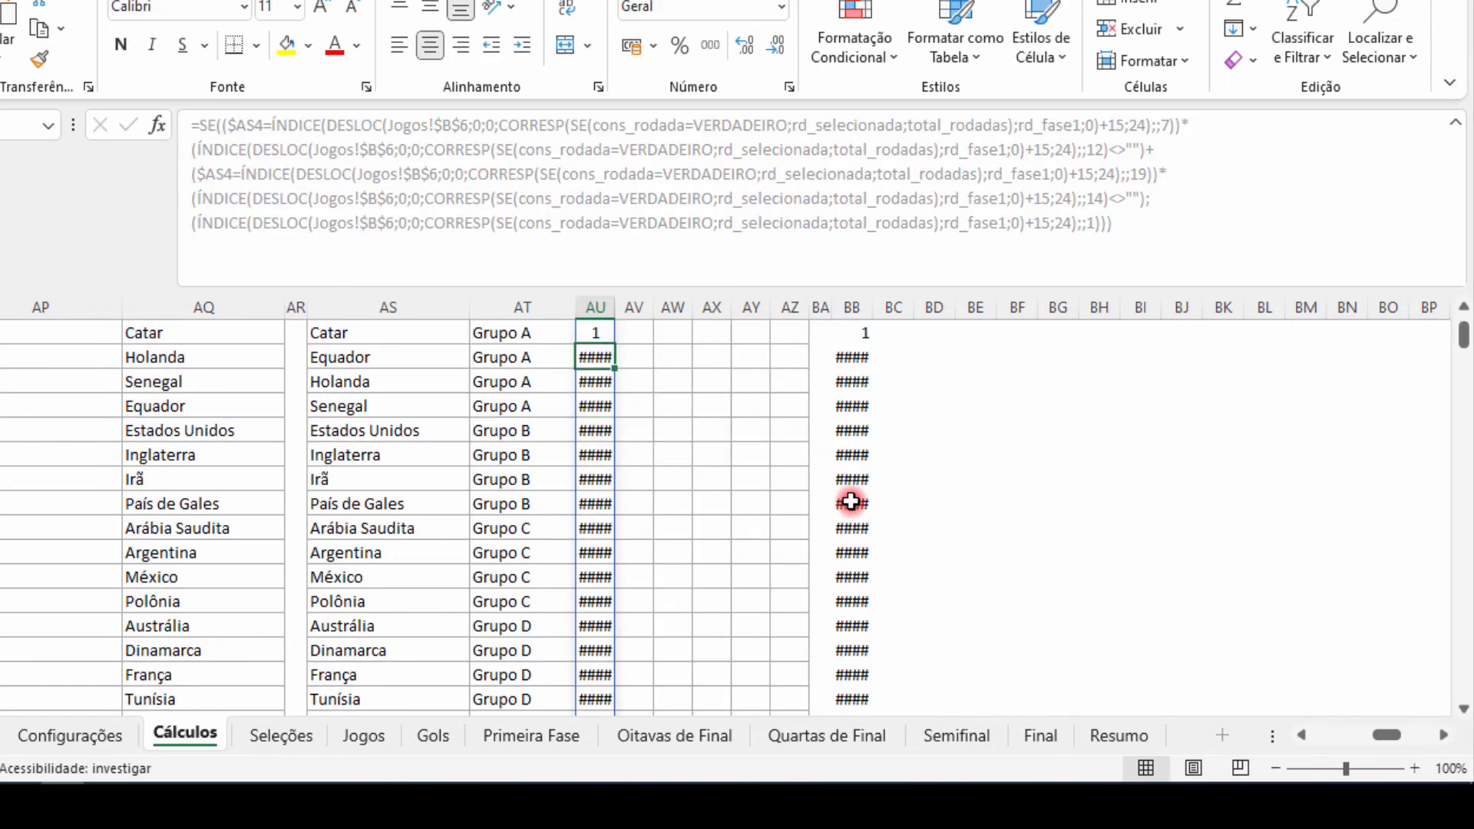
Clear the test formula in BB4 and the results below it in column BB.
scroll(849, 418, "up", 1)
left_click(851, 404)
key("ctrl+shift+Down")
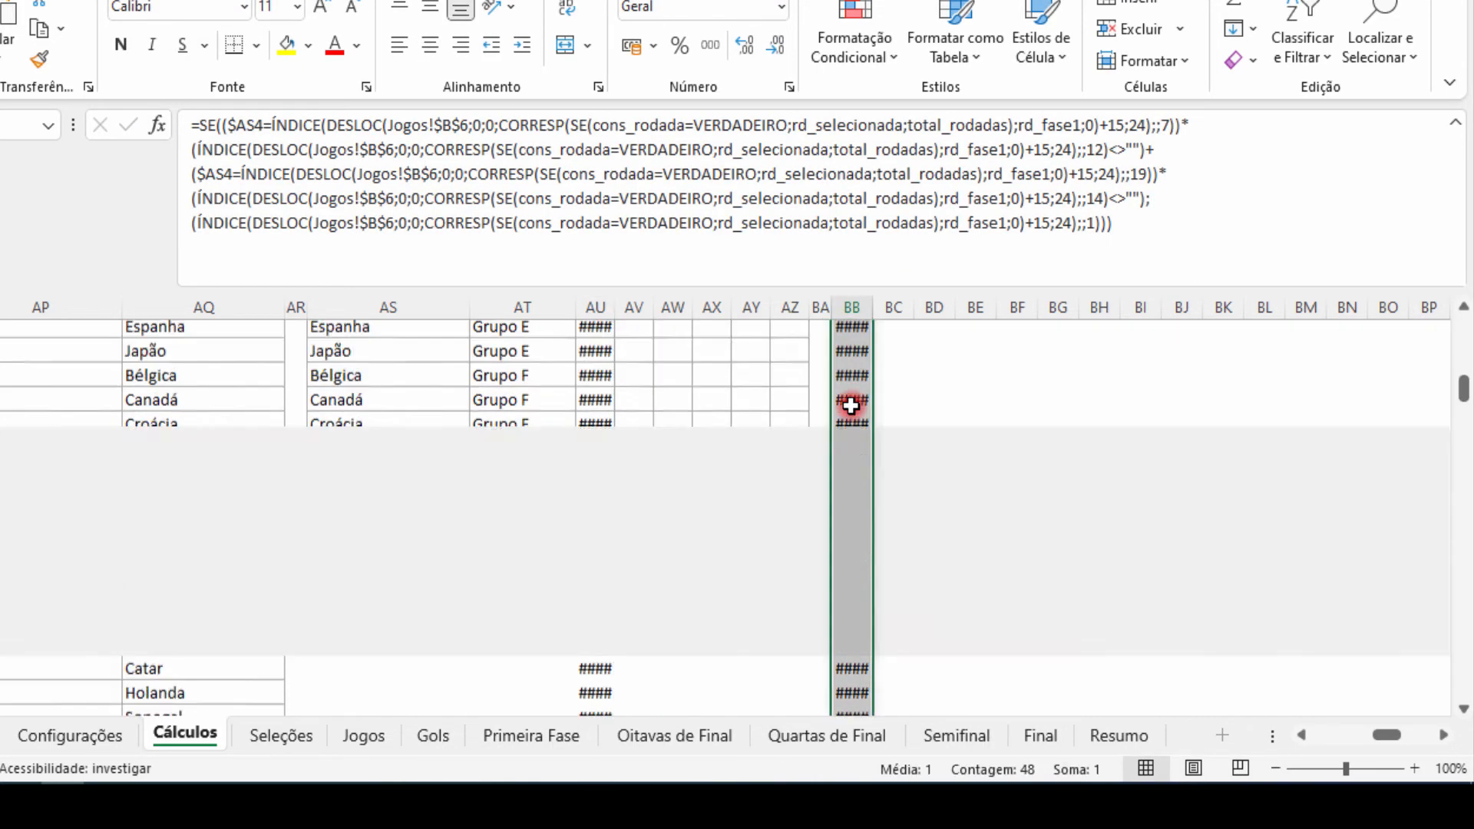
key("Delete")
scroll(848, 408, "up", 1)
left_click(849, 405)
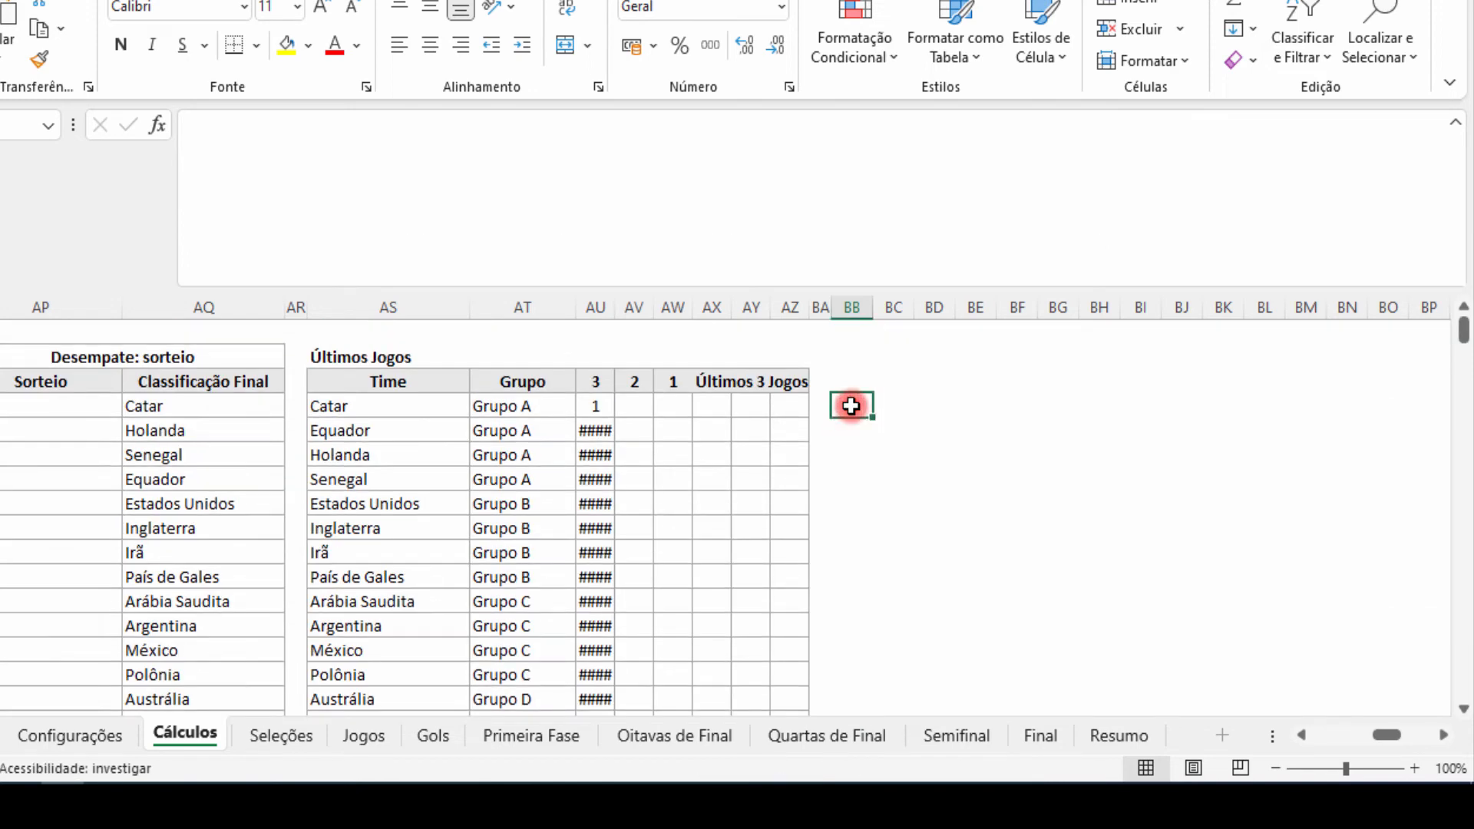
Examine Catar's first-round score and the Grupo A Últimos Jogos cells on the Primeira Fase sheet.
left_click(603, 405)
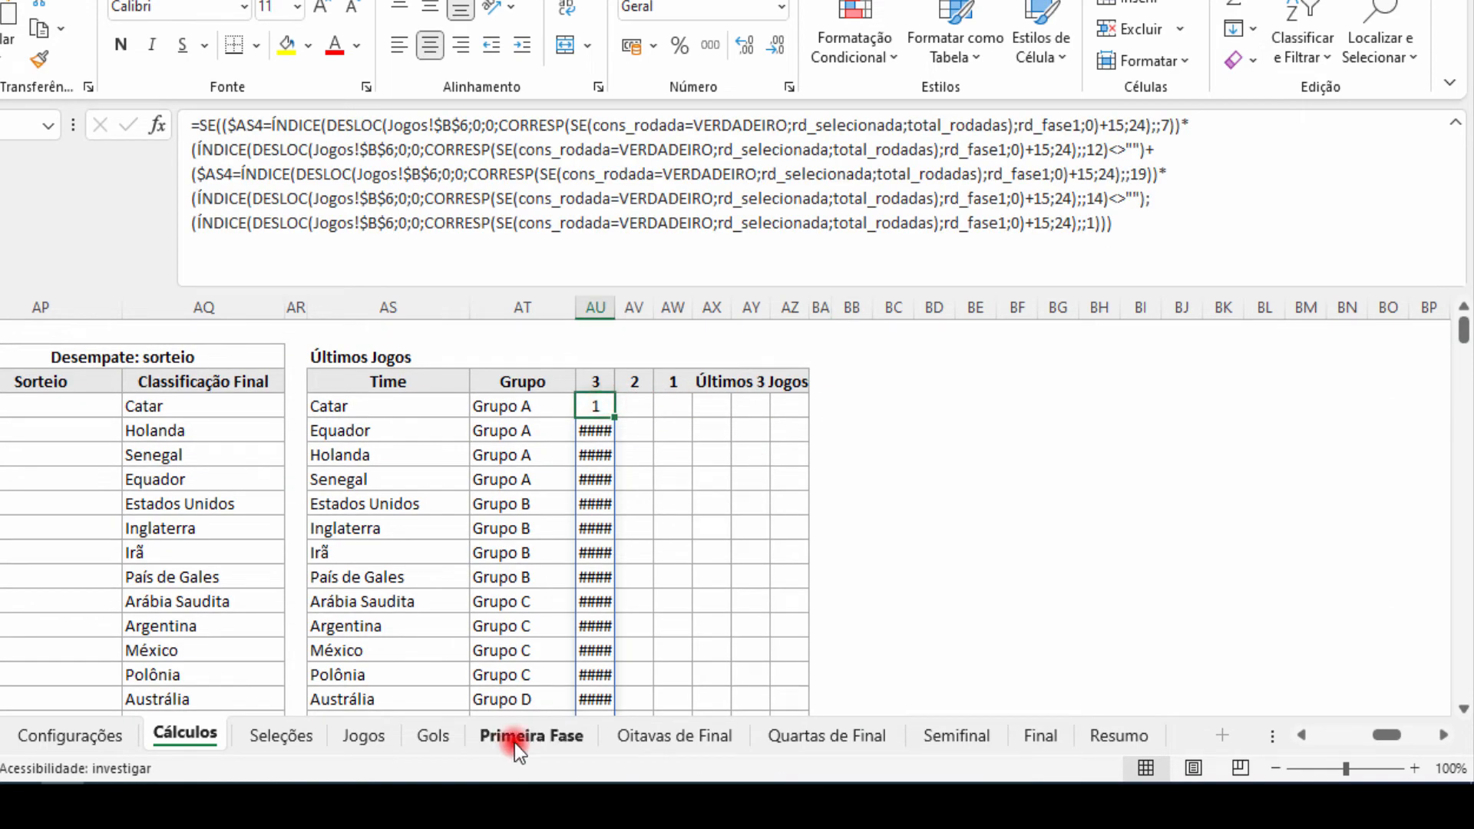
left_click(511, 740)
left_click_drag(821, 292, 821, 146)
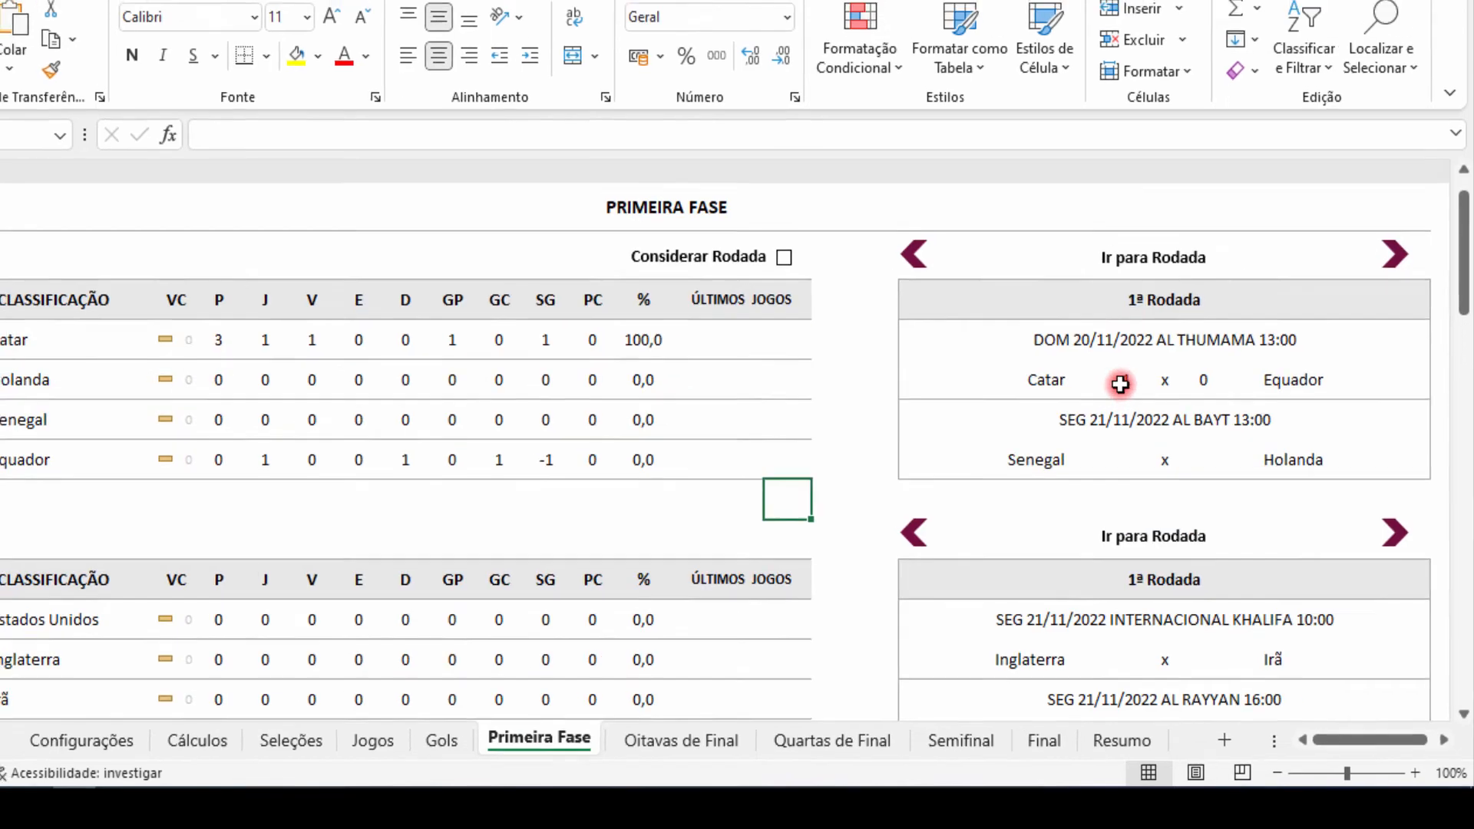
left_click(1118, 379)
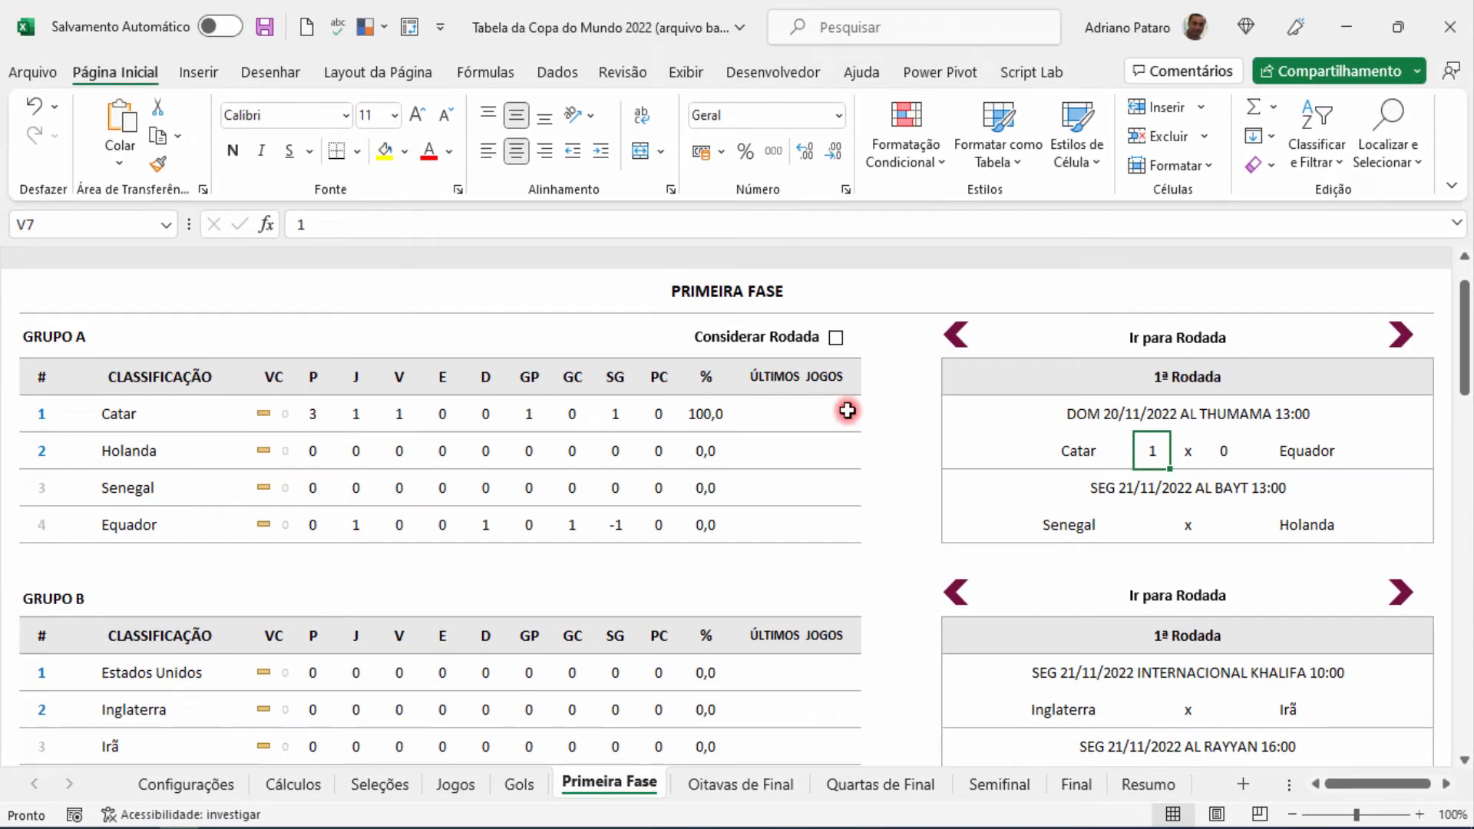
left_click_drag(847, 411, 763, 531)
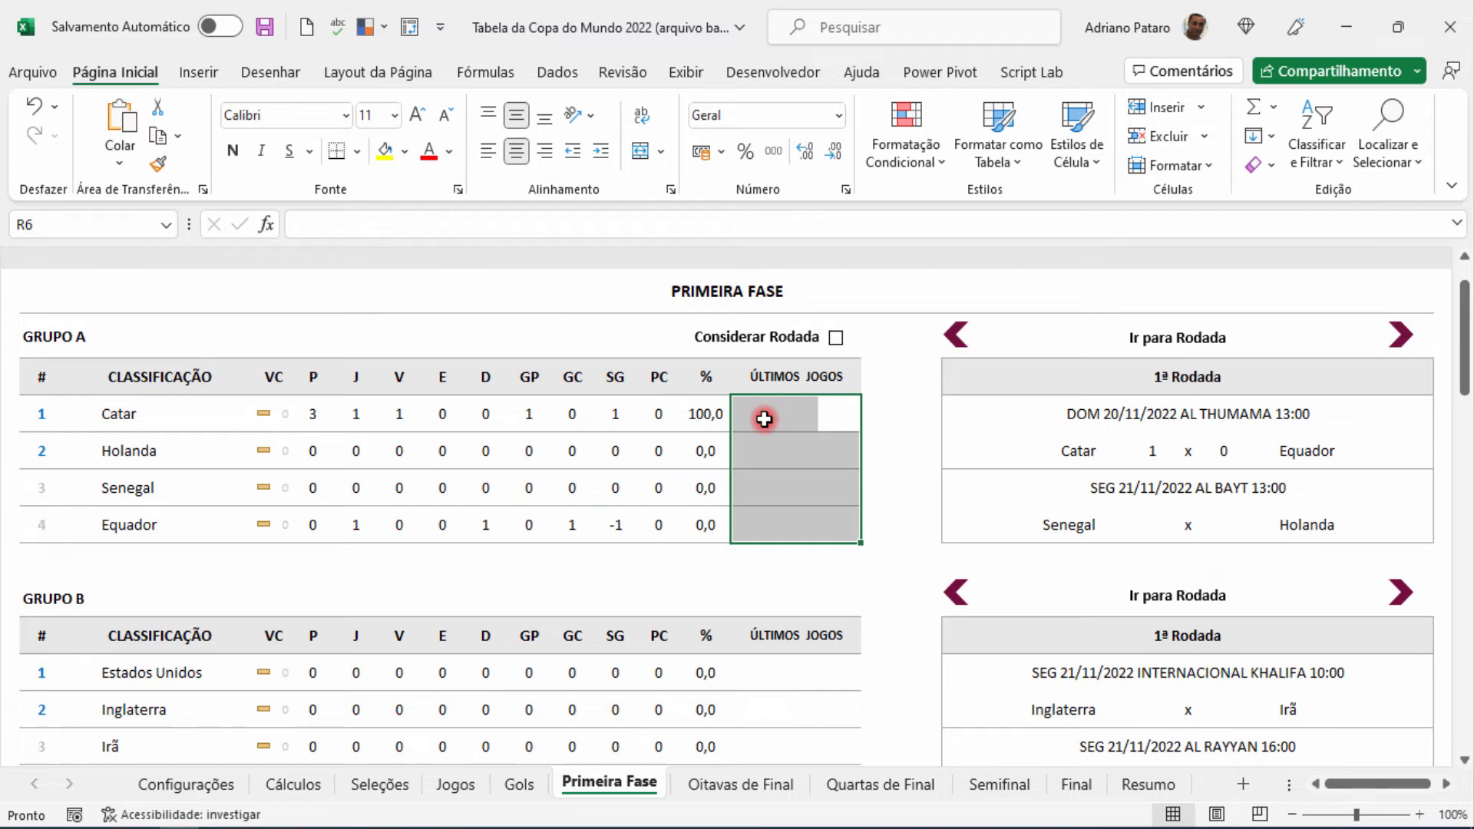
left_click(819, 491)
left_click(763, 414)
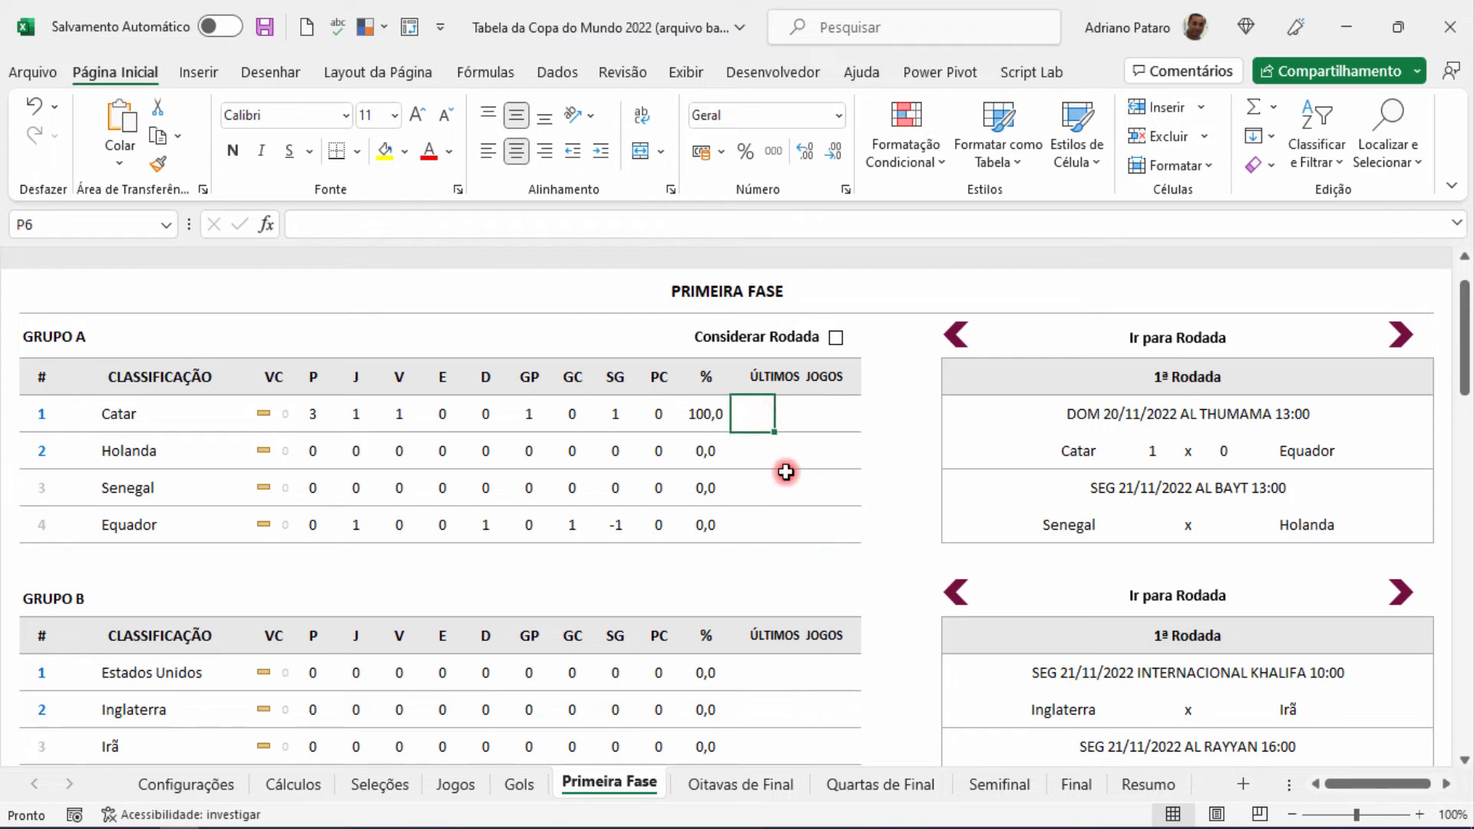
left_click_drag(757, 419, 738, 528)
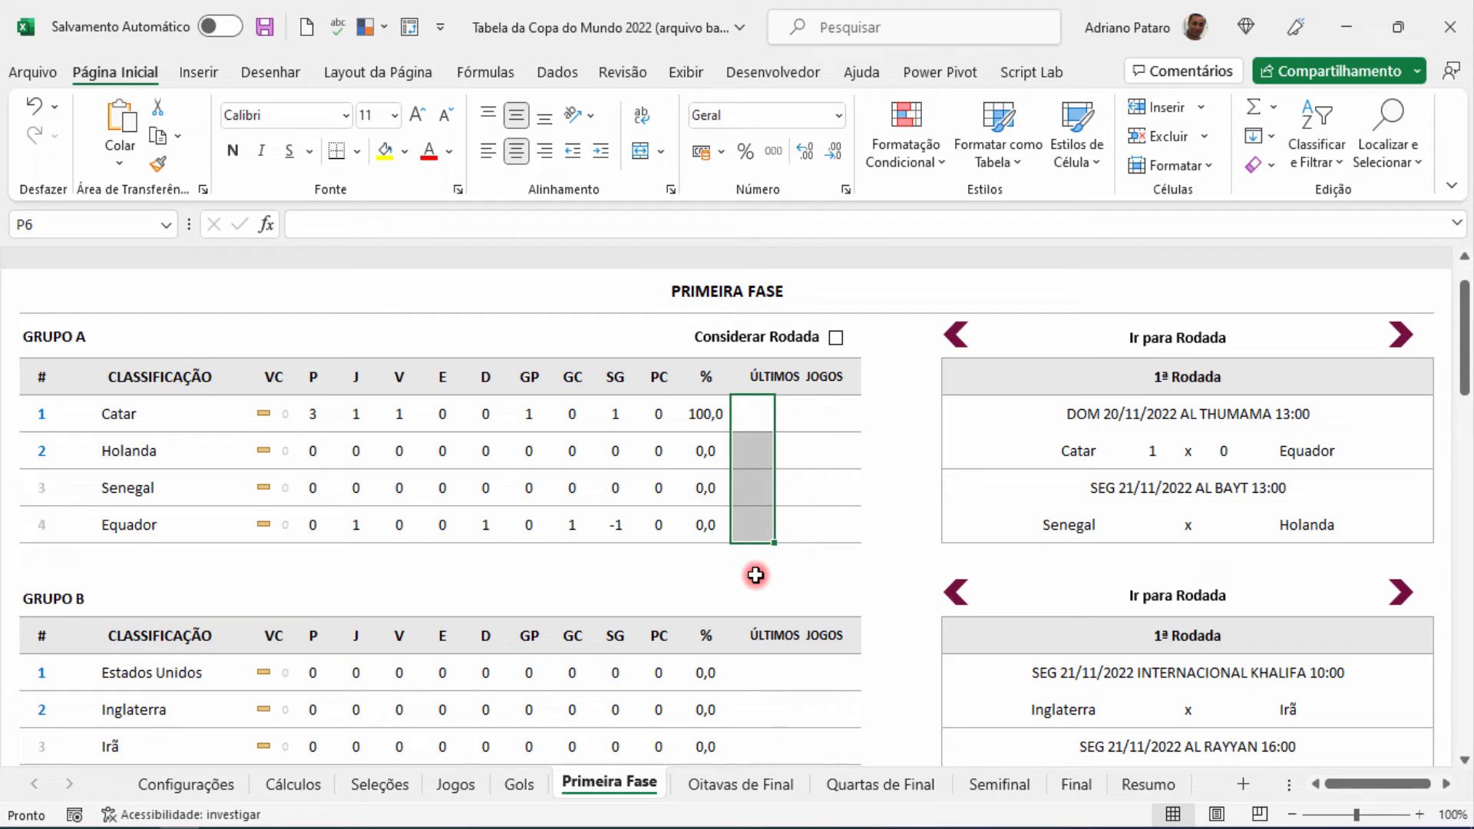
left_click(842, 414)
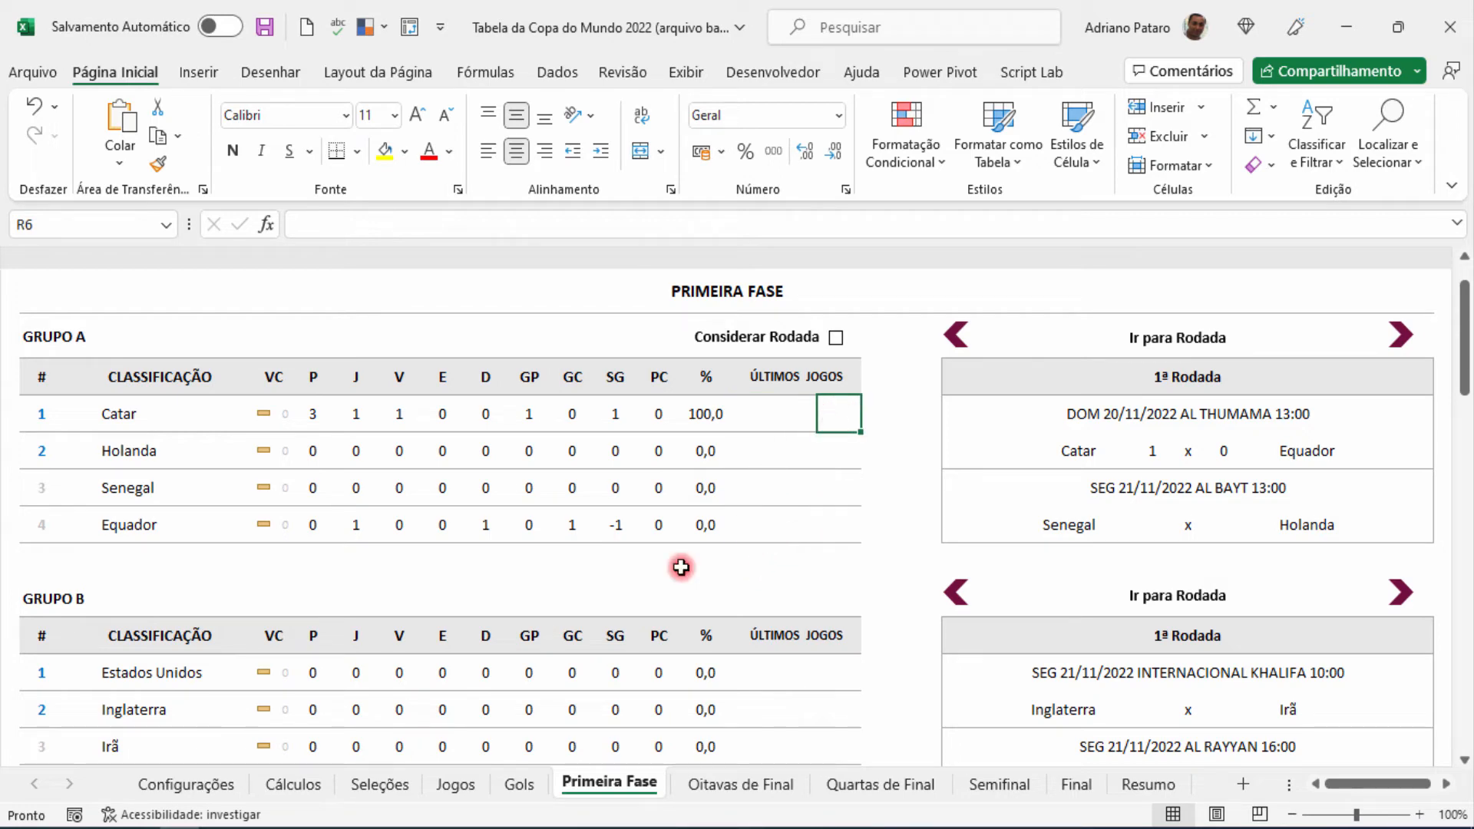
On the Cálculos sheet, wrap the SE formula of AU4 in a MAIOR function, opening it right after the equals sign.
left_click(315, 783)
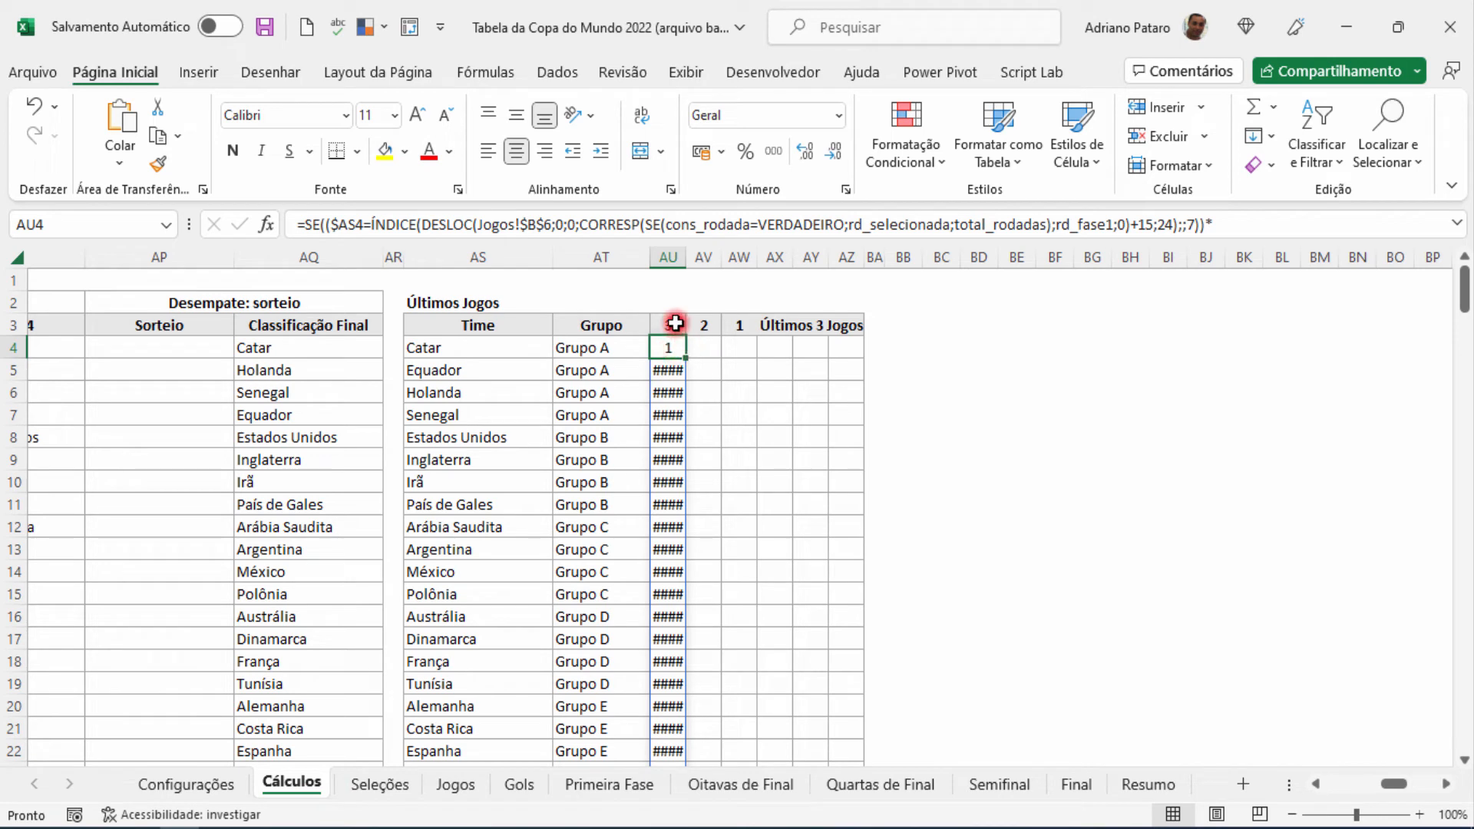
left_click(675, 323)
left_click(737, 323)
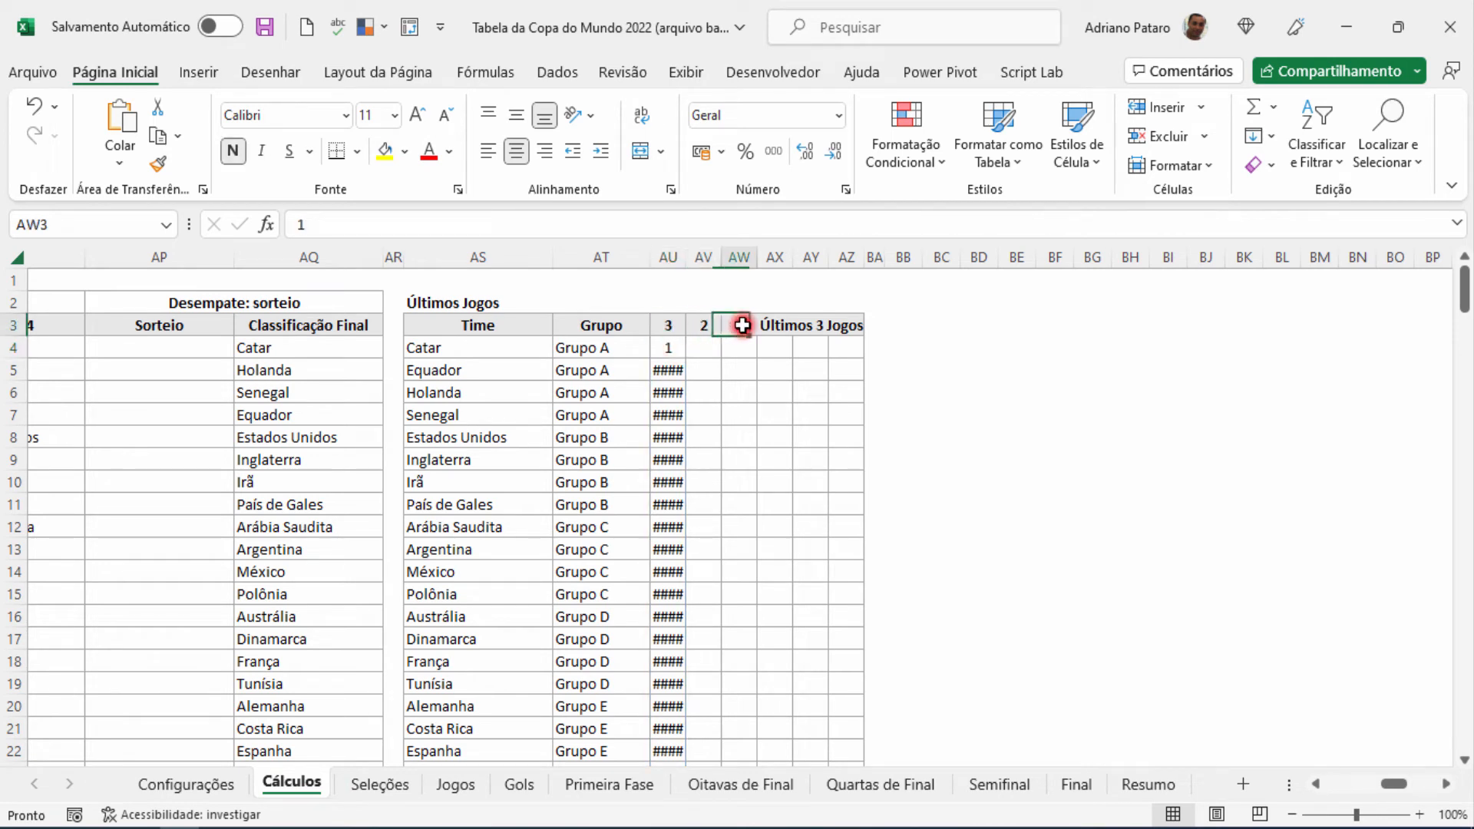
left_click(675, 353)
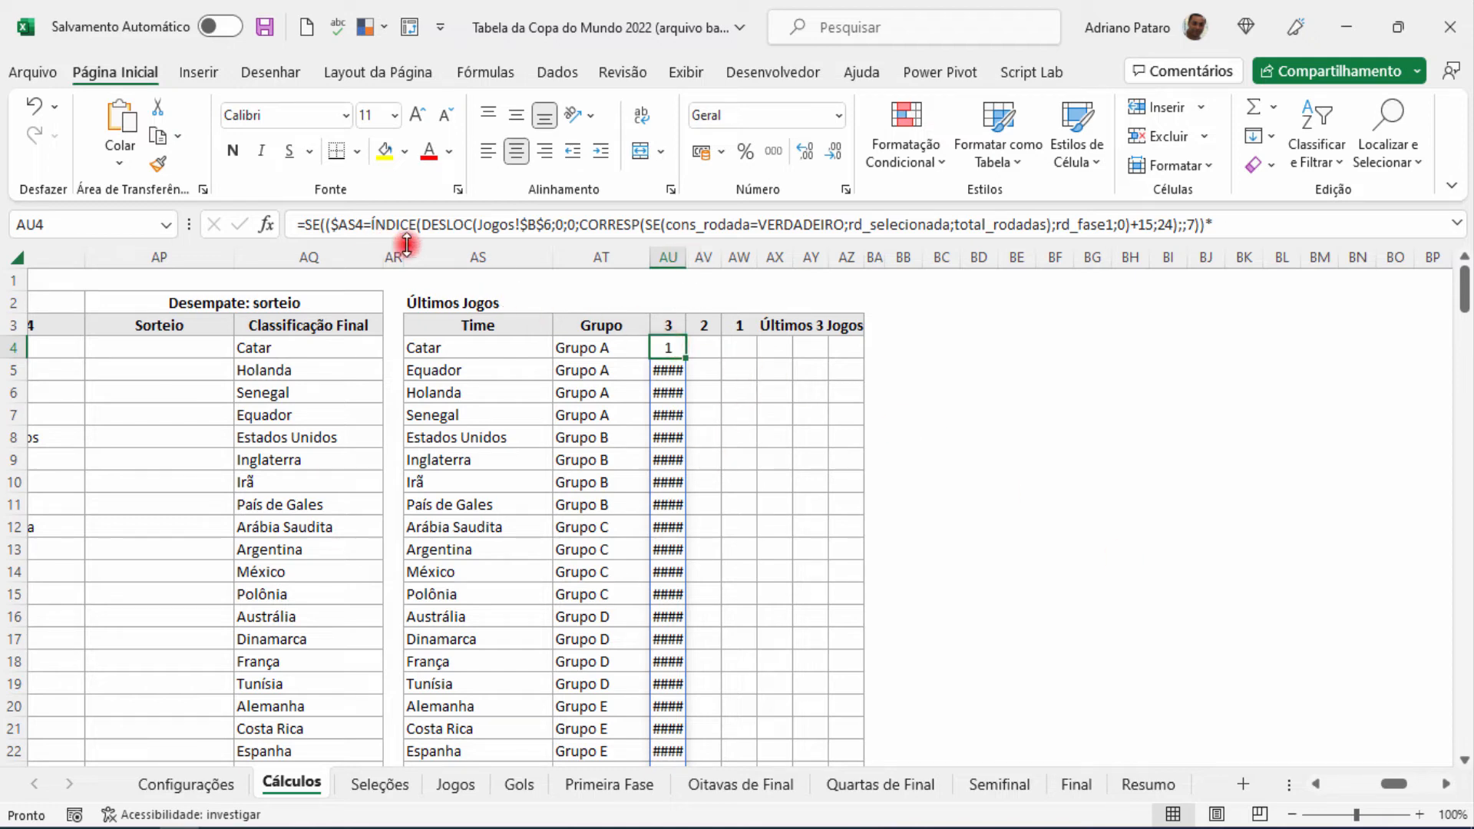
left_click_drag(406, 242, 407, 332)
left_click(308, 225)
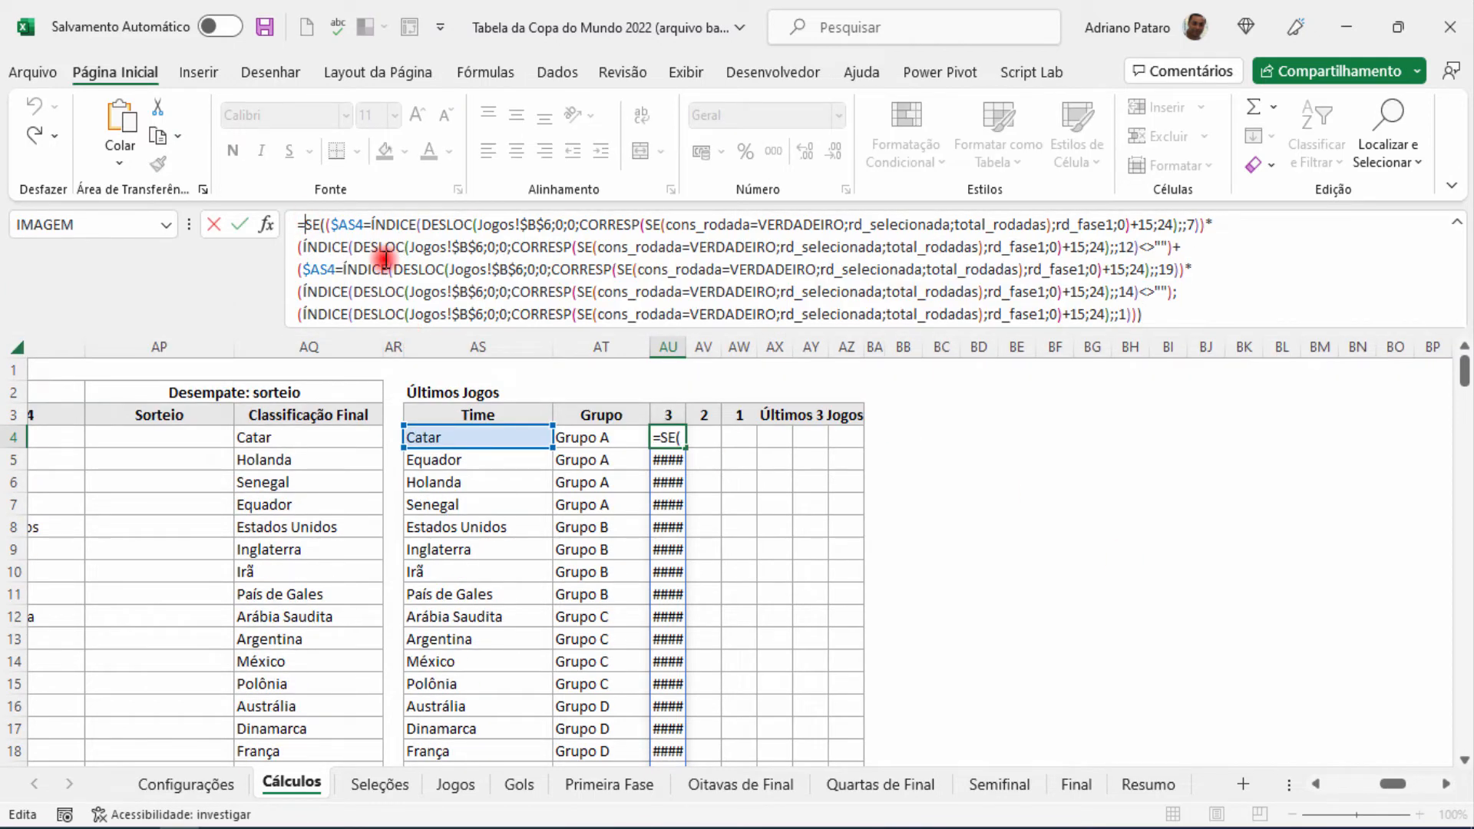
type("MAIOR(")
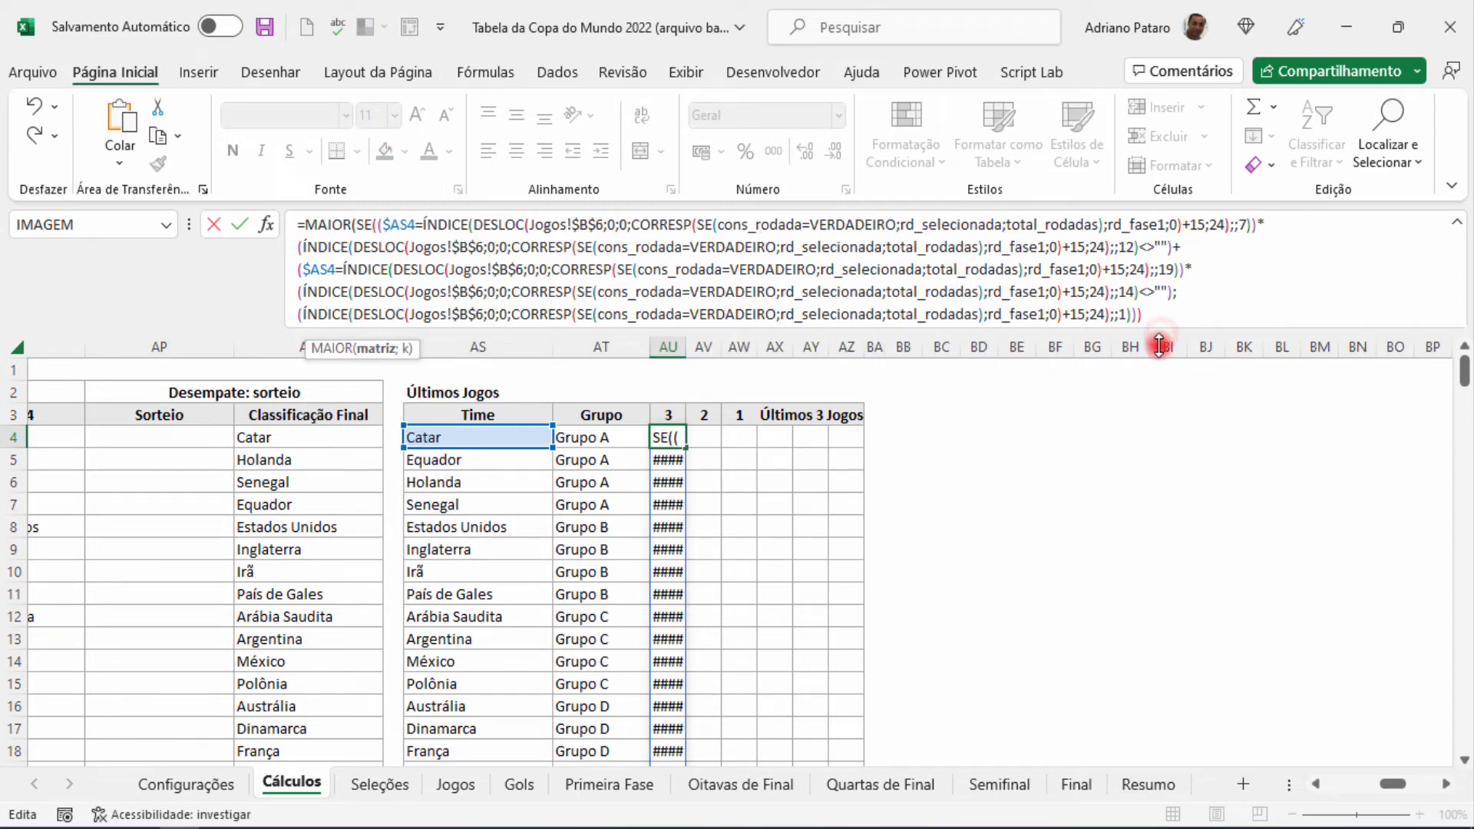
Complete MAIOR in AU4 with the row-locked heading AU$3 as its k argument, close it and enter it as an array formula.
left_click_drag(1160, 340, 1161, 355)
left_click(1163, 316)
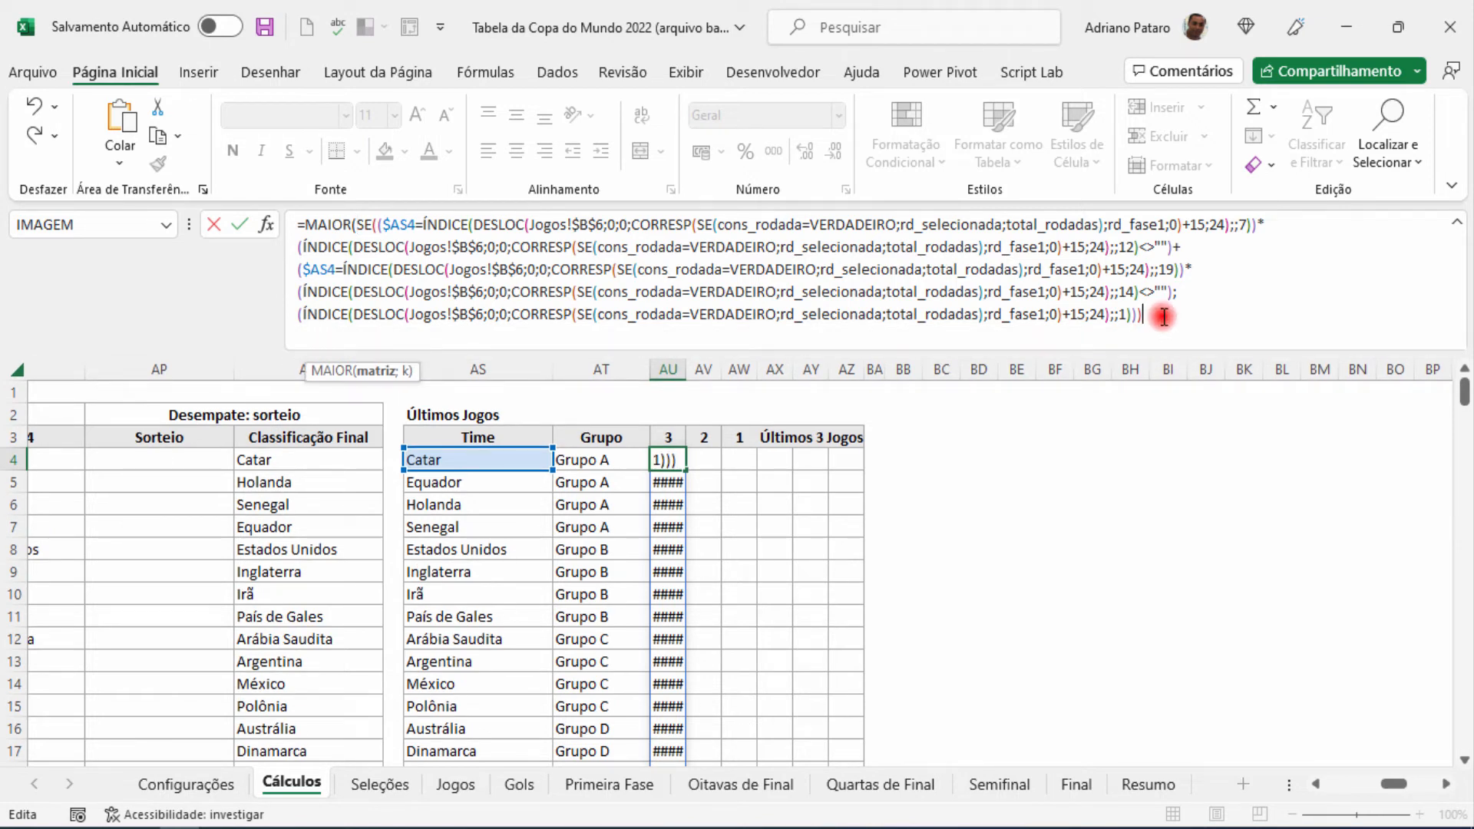
type(";")
left_click(668, 440)
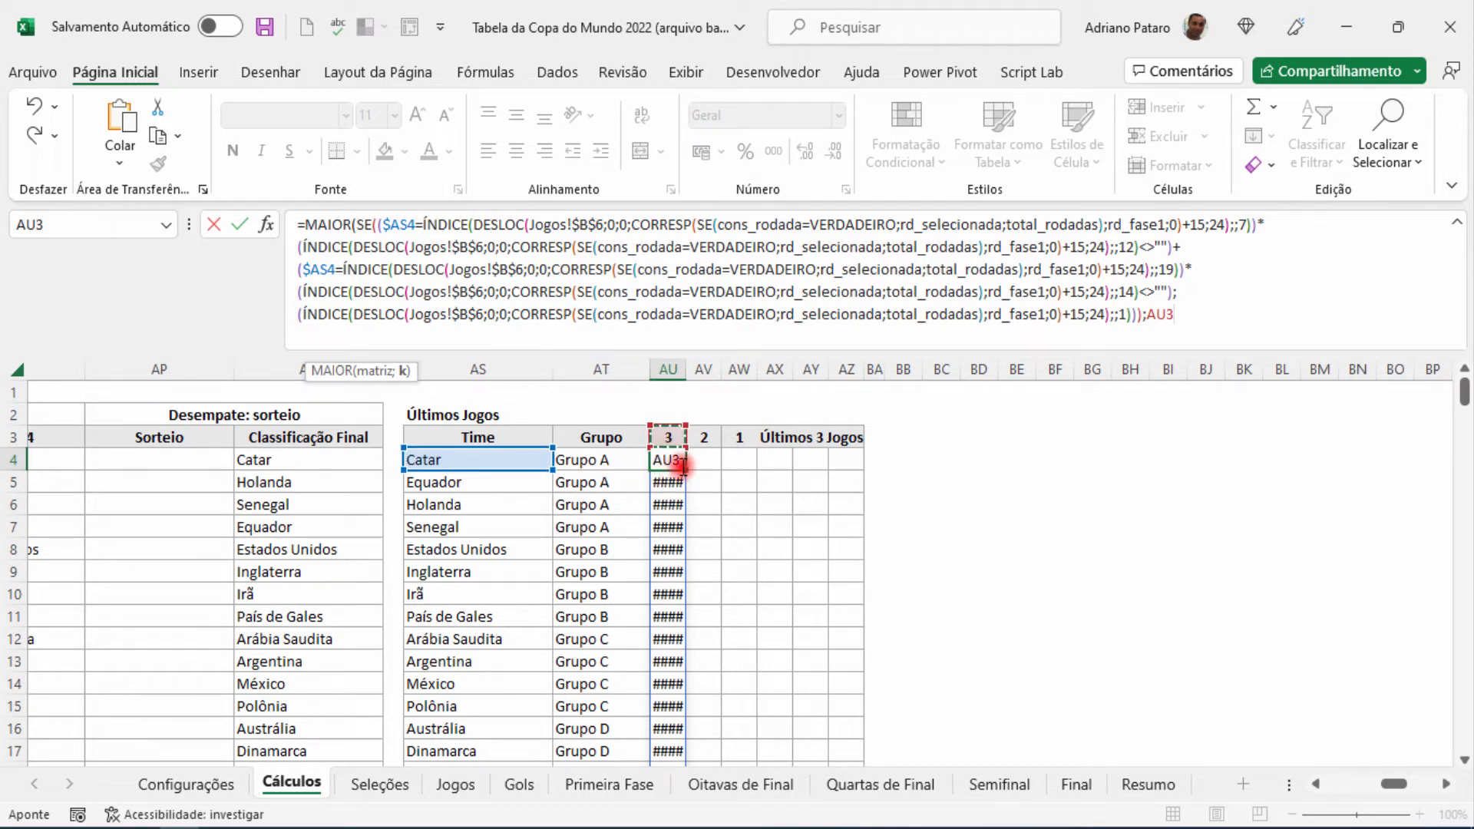
scroll(675, 464, "down", 13)
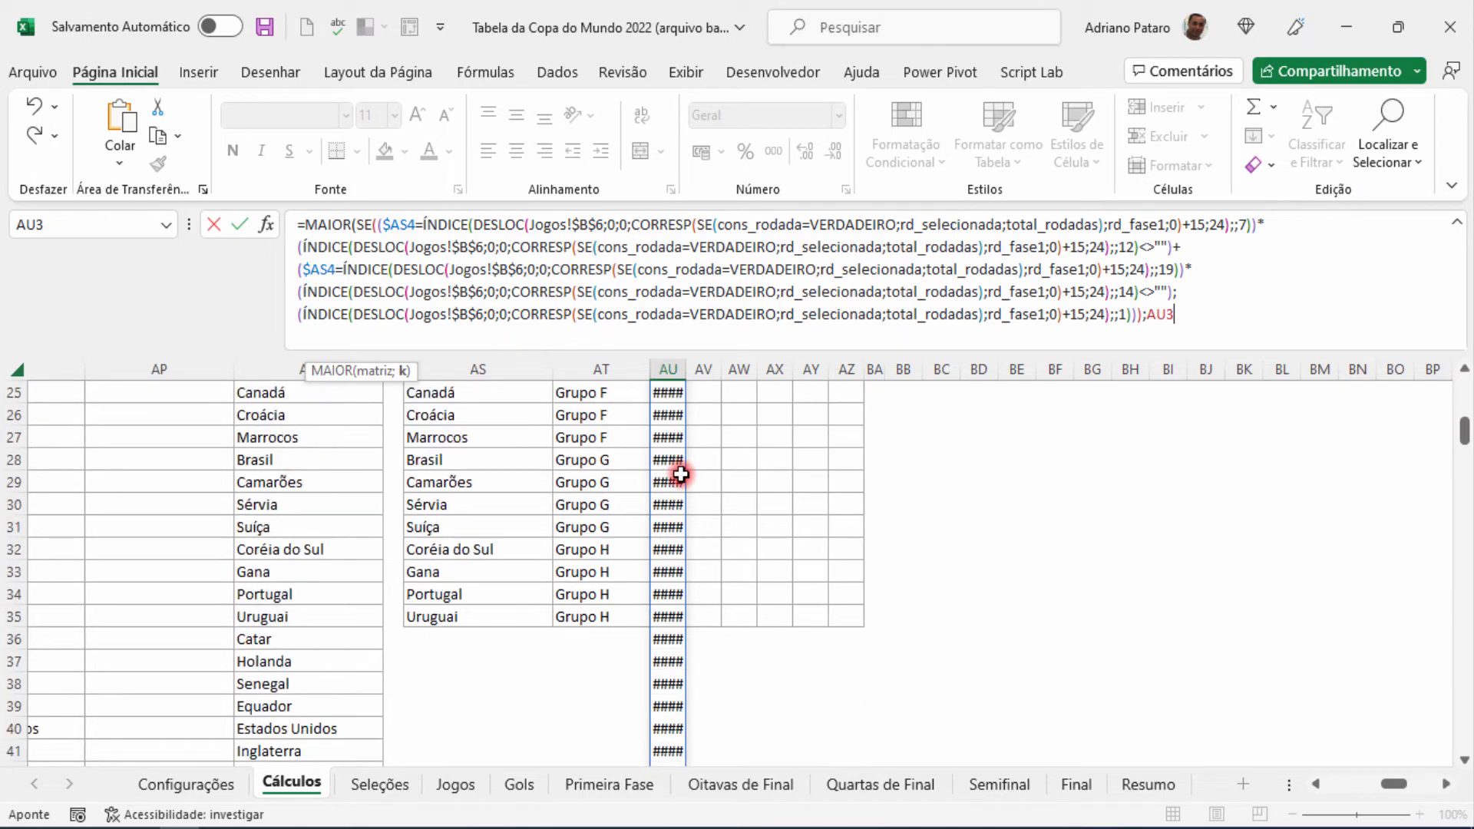
scroll(679, 470, "up", 12)
scroll(679, 472, "up", 1)
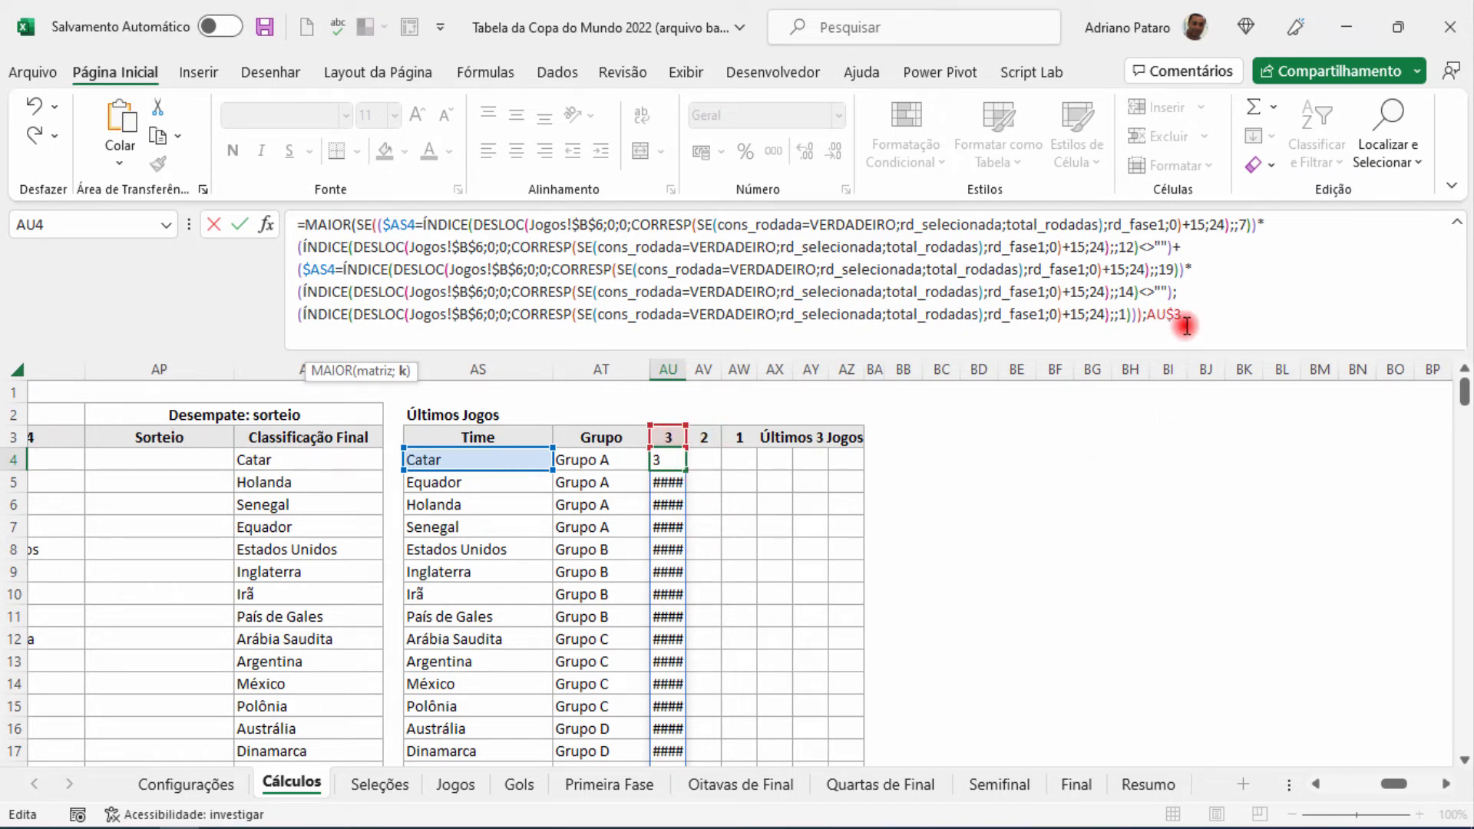
type(")")
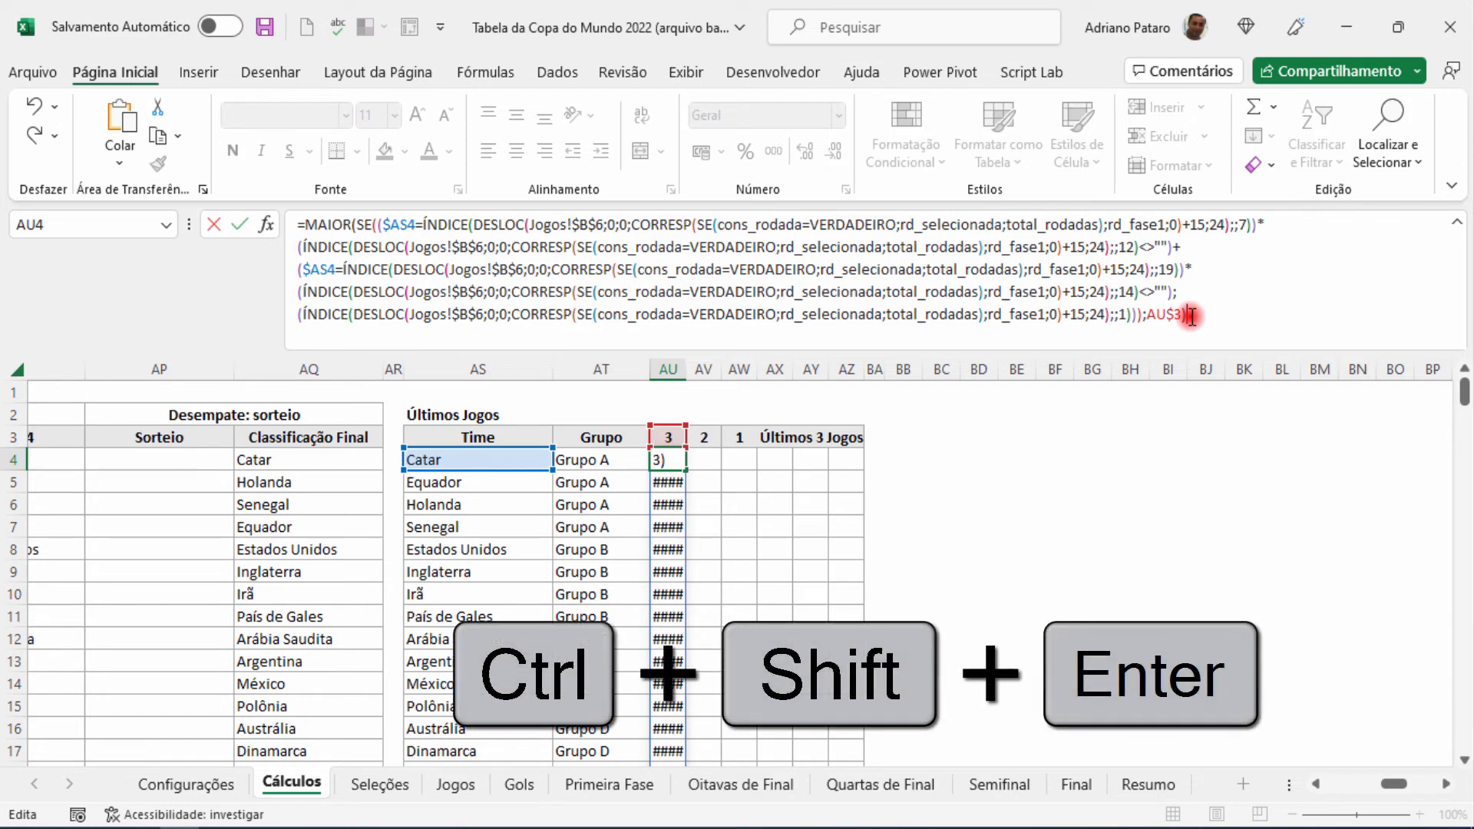
key("ctrl+shift+Return")
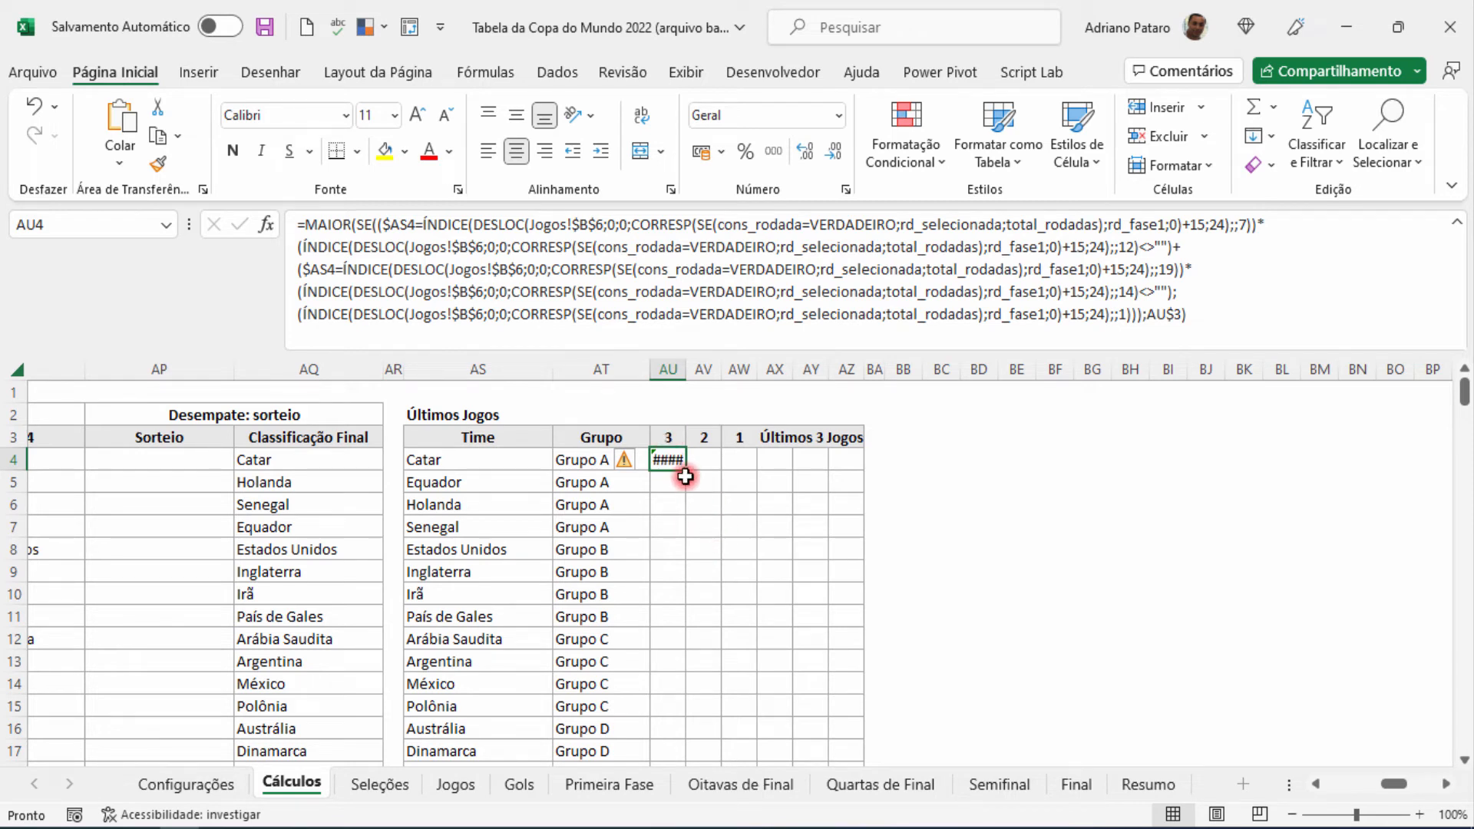
Fill the MAIOR formula from AU4 across headings 2 and 1 to AW4 and down all three columns to the last team.
left_click_drag(684, 469, 704, 473)
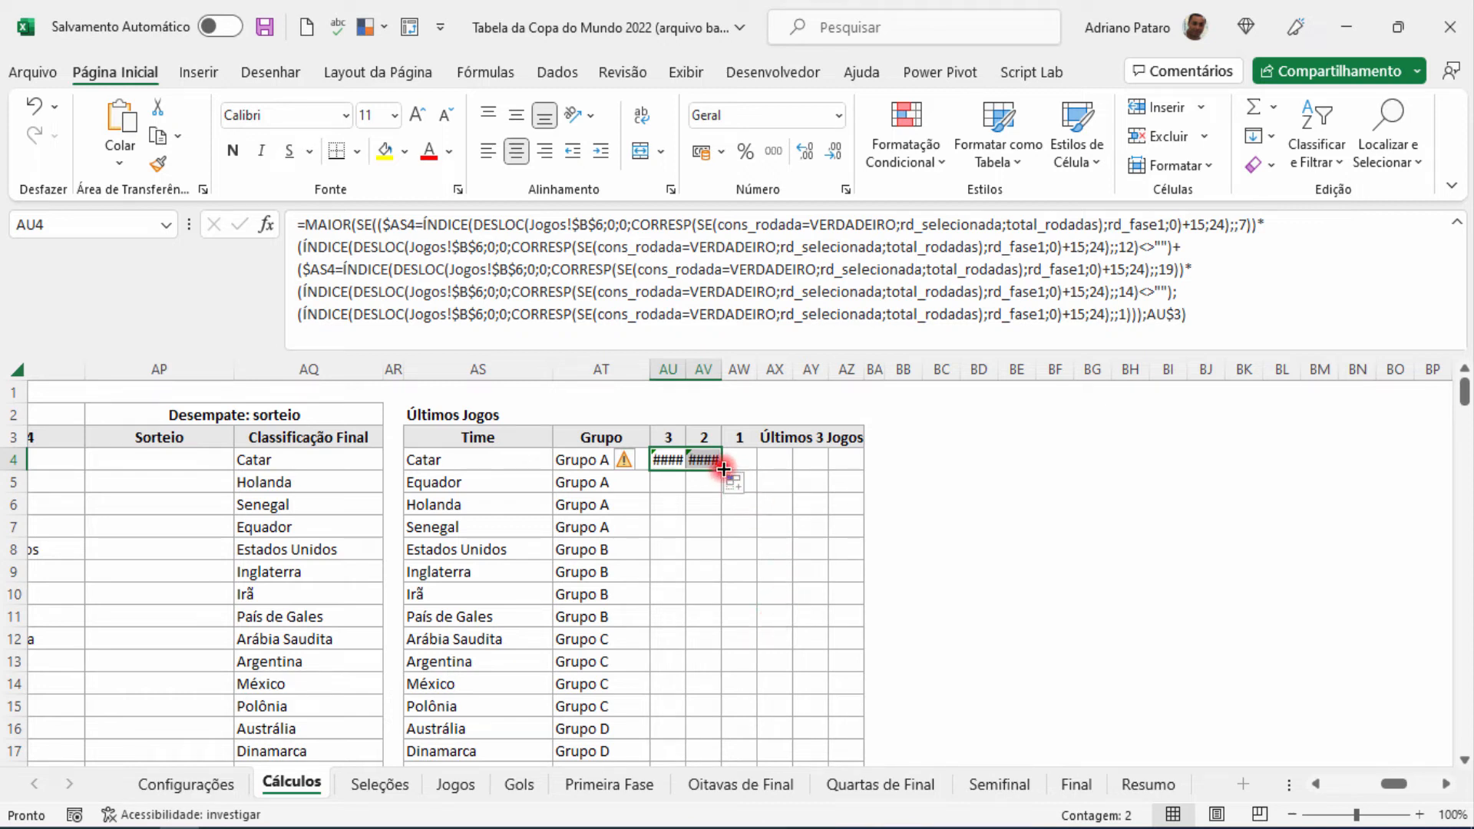
left_click_drag(720, 470, 742, 478)
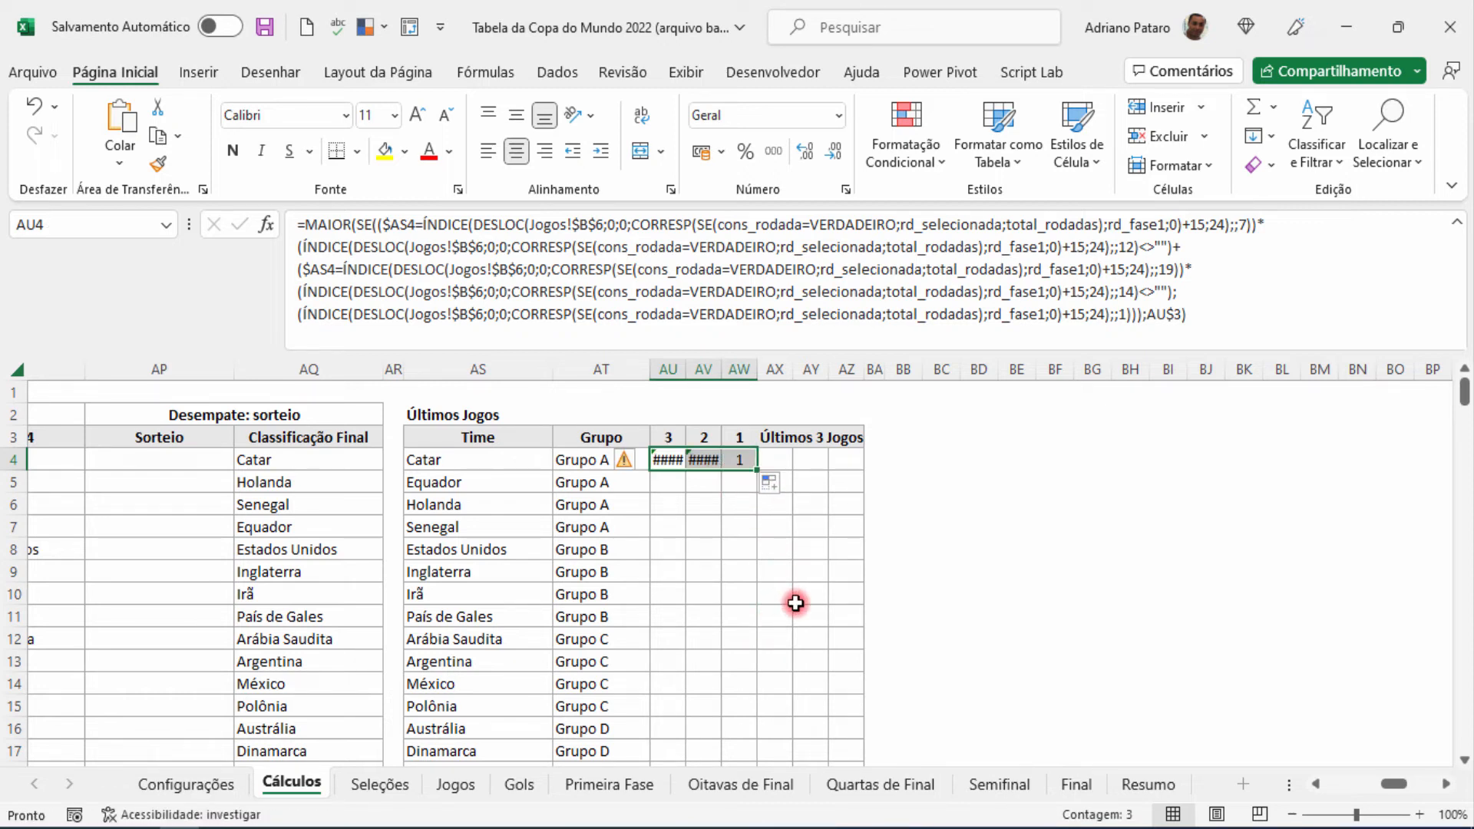
left_click(745, 460)
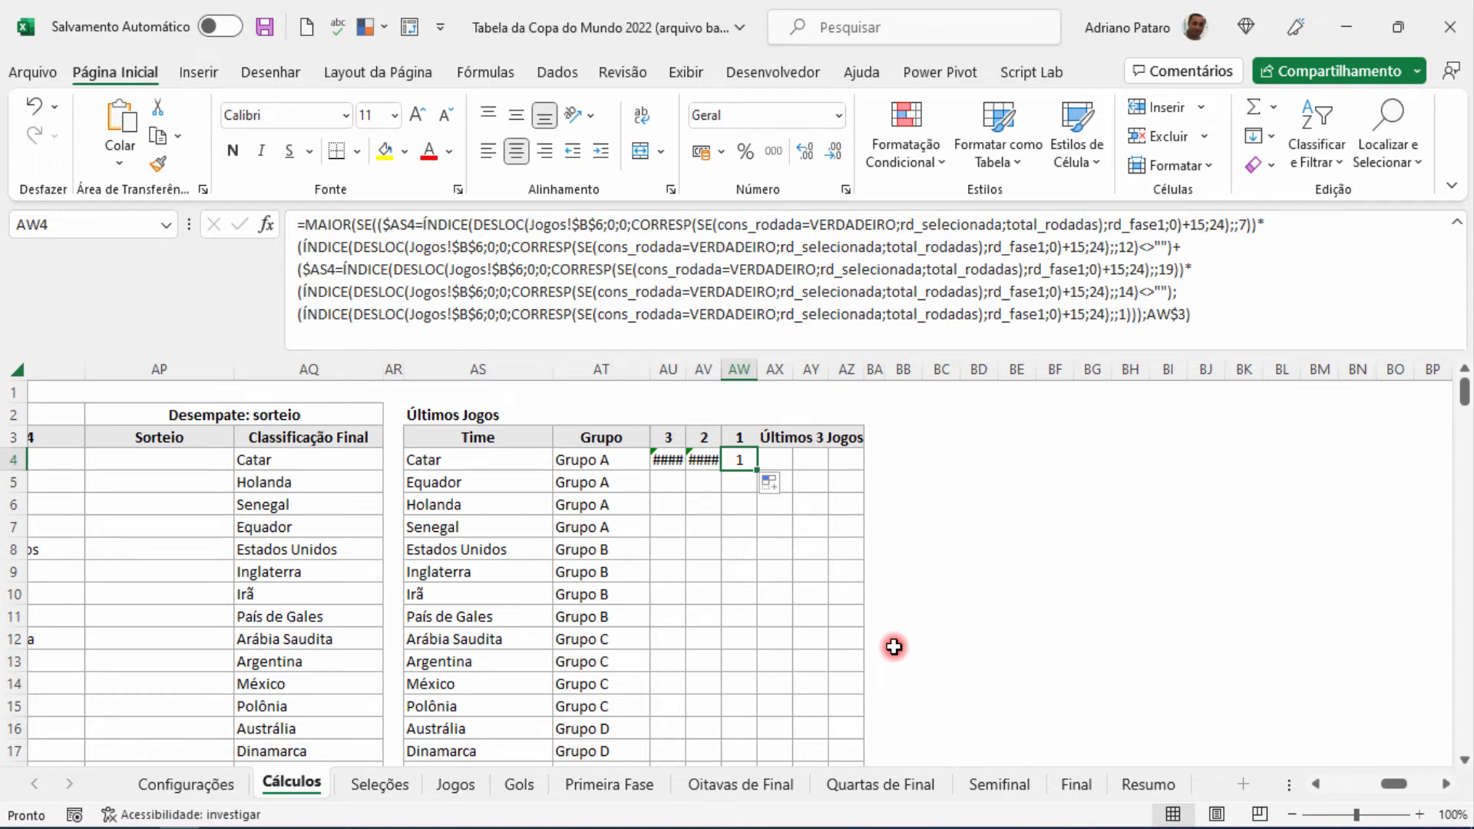
left_click(671, 459)
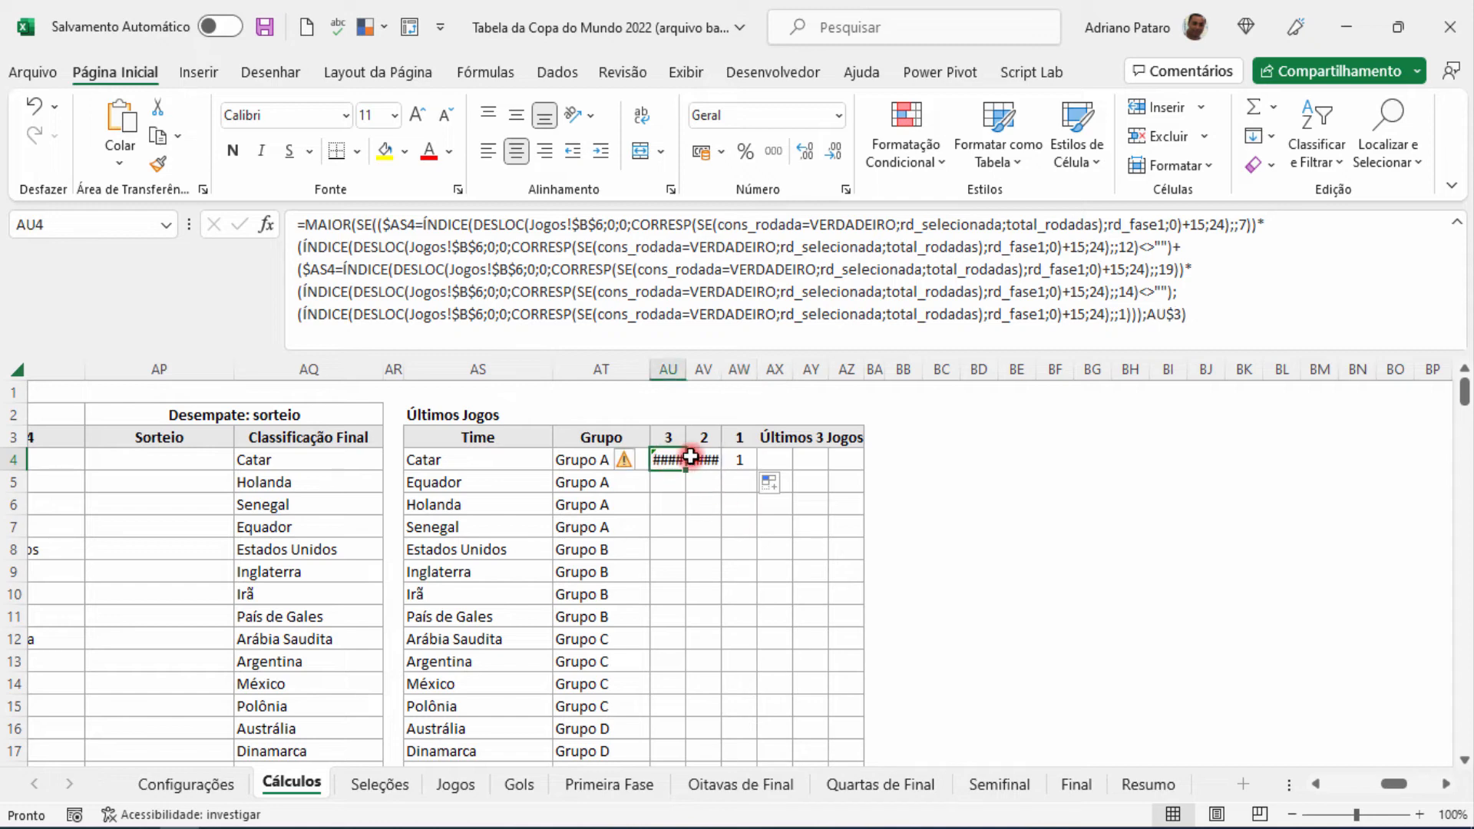
left_click_drag(690, 456, 740, 722)
scroll(1101, 653, "up", 5)
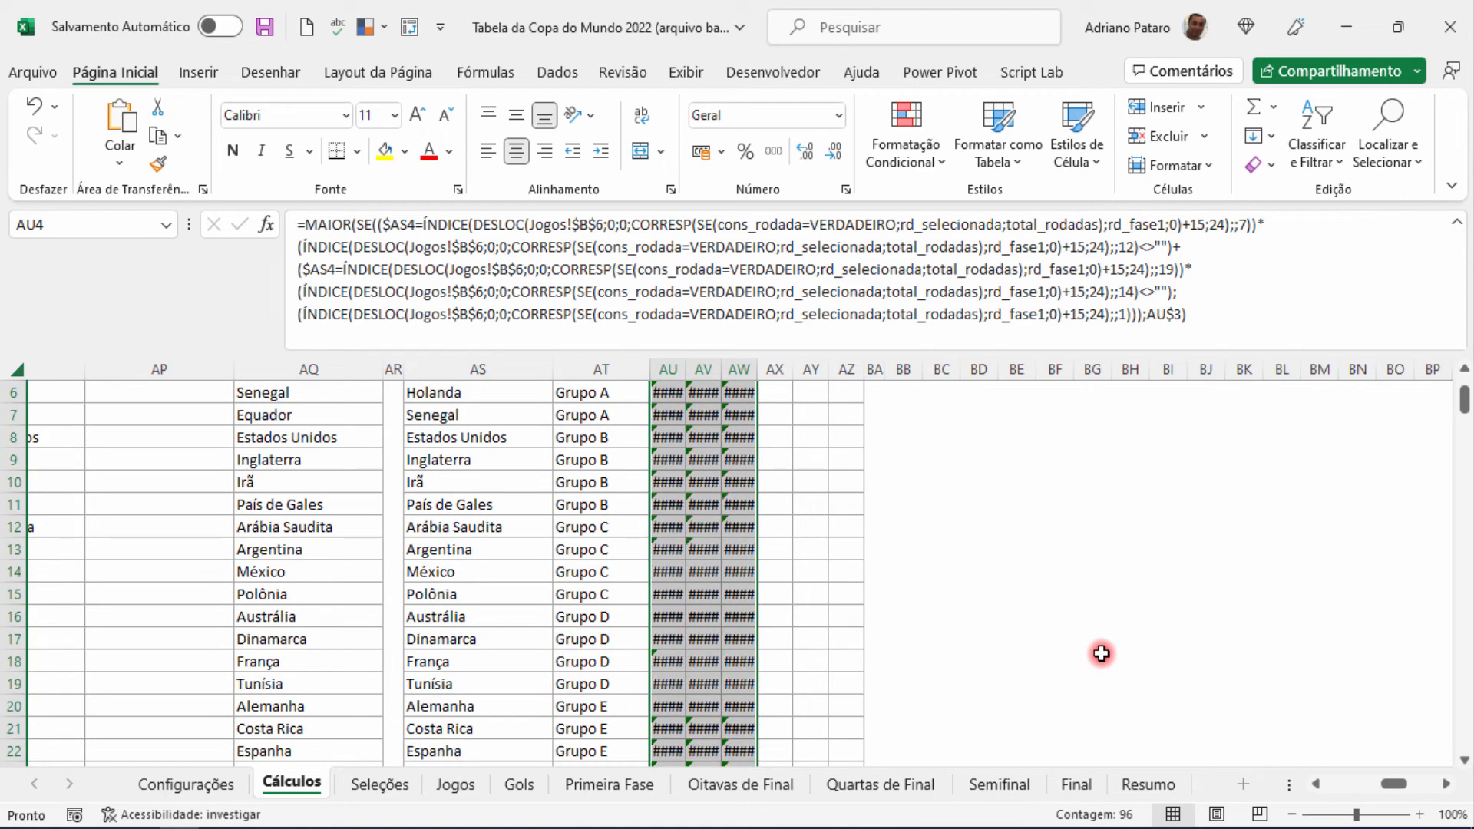
scroll(1101, 654, "up", 2)
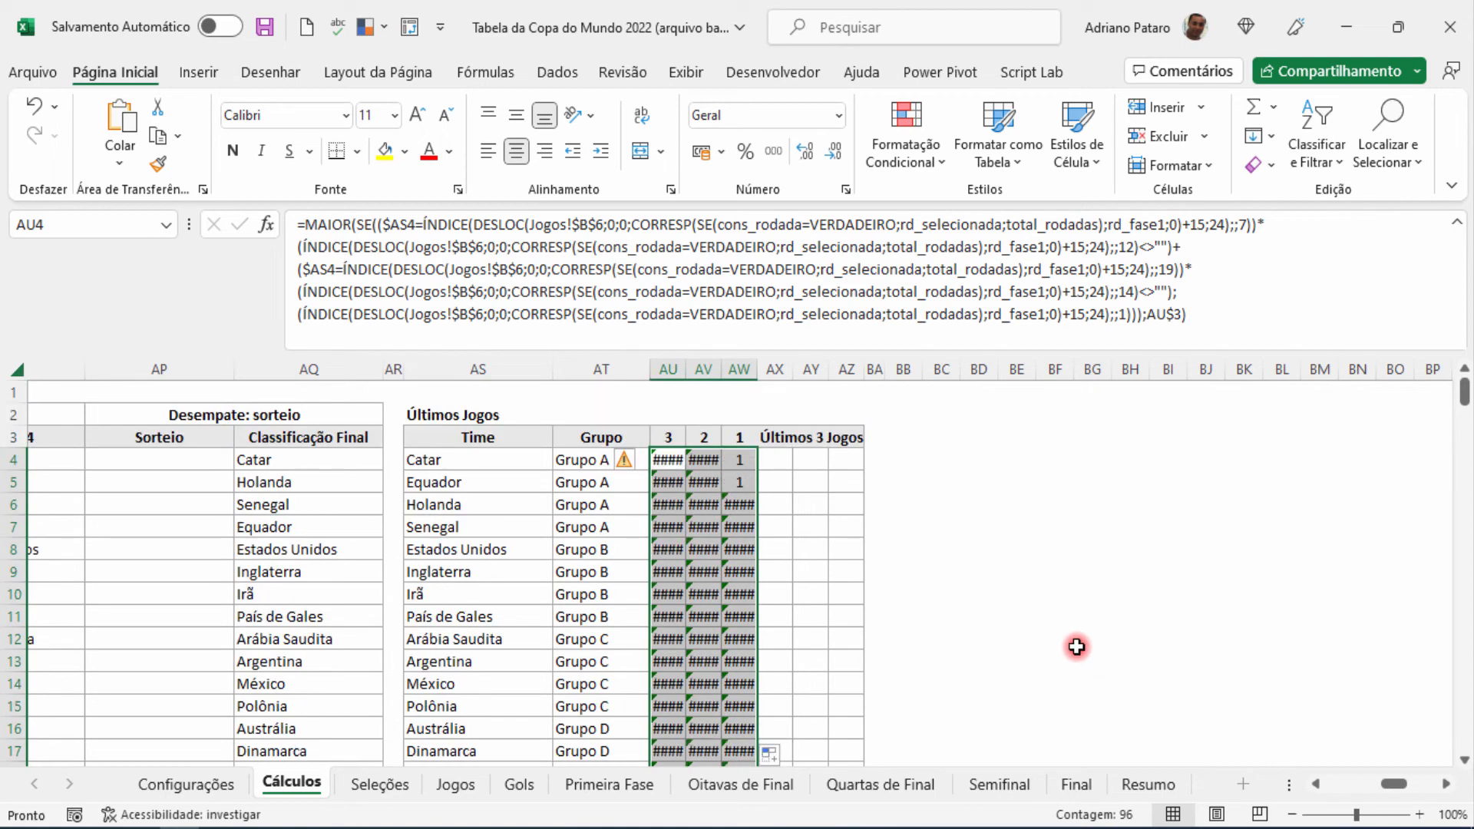
left_click(746, 481)
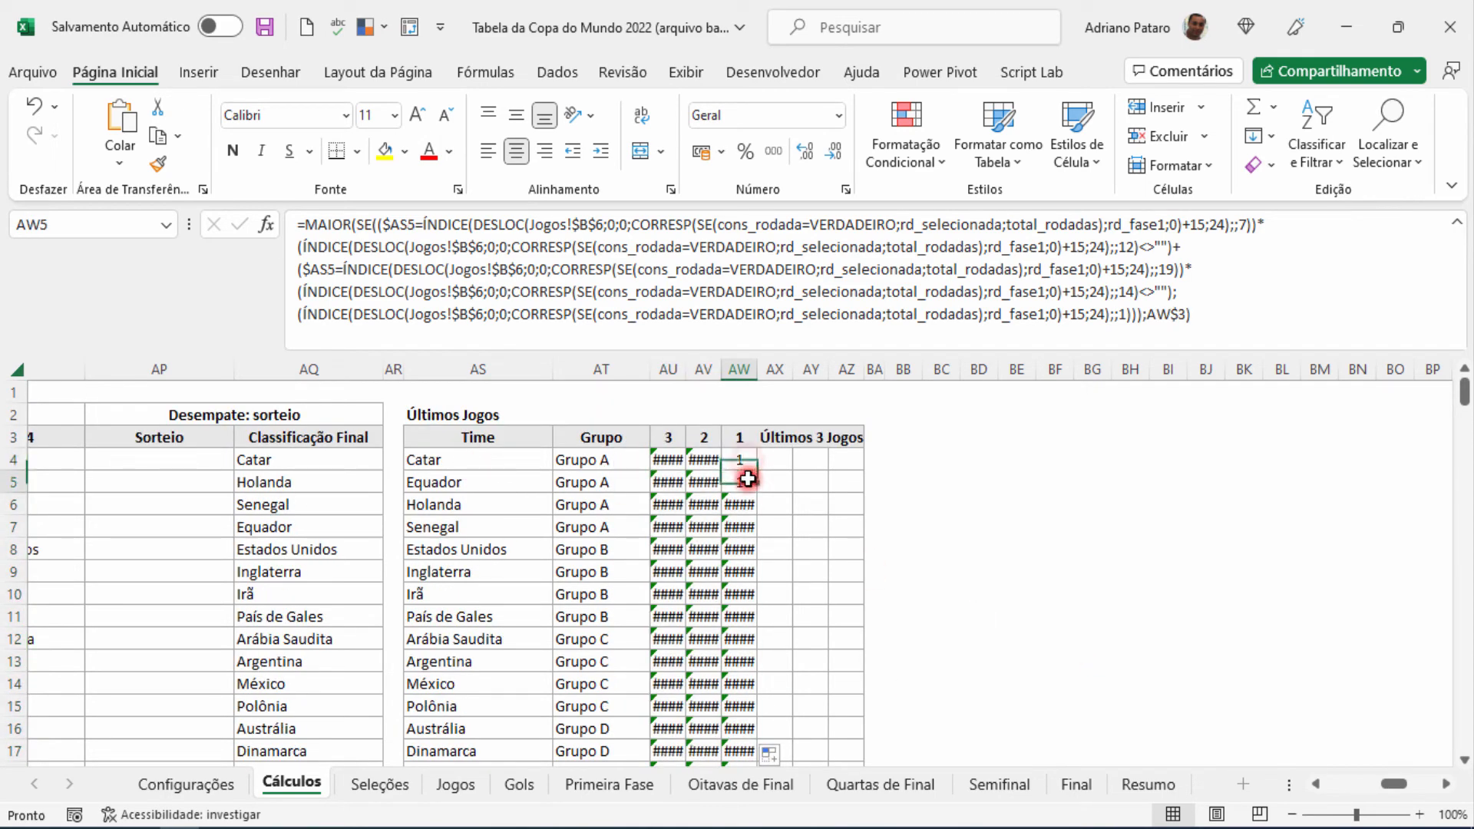
On the Primeira Fase sheet, enter the first-round score Inglaterra 1 x 0 Irã in Grupo B and advance the matches to 2ª Rodada.
left_click(587, 783)
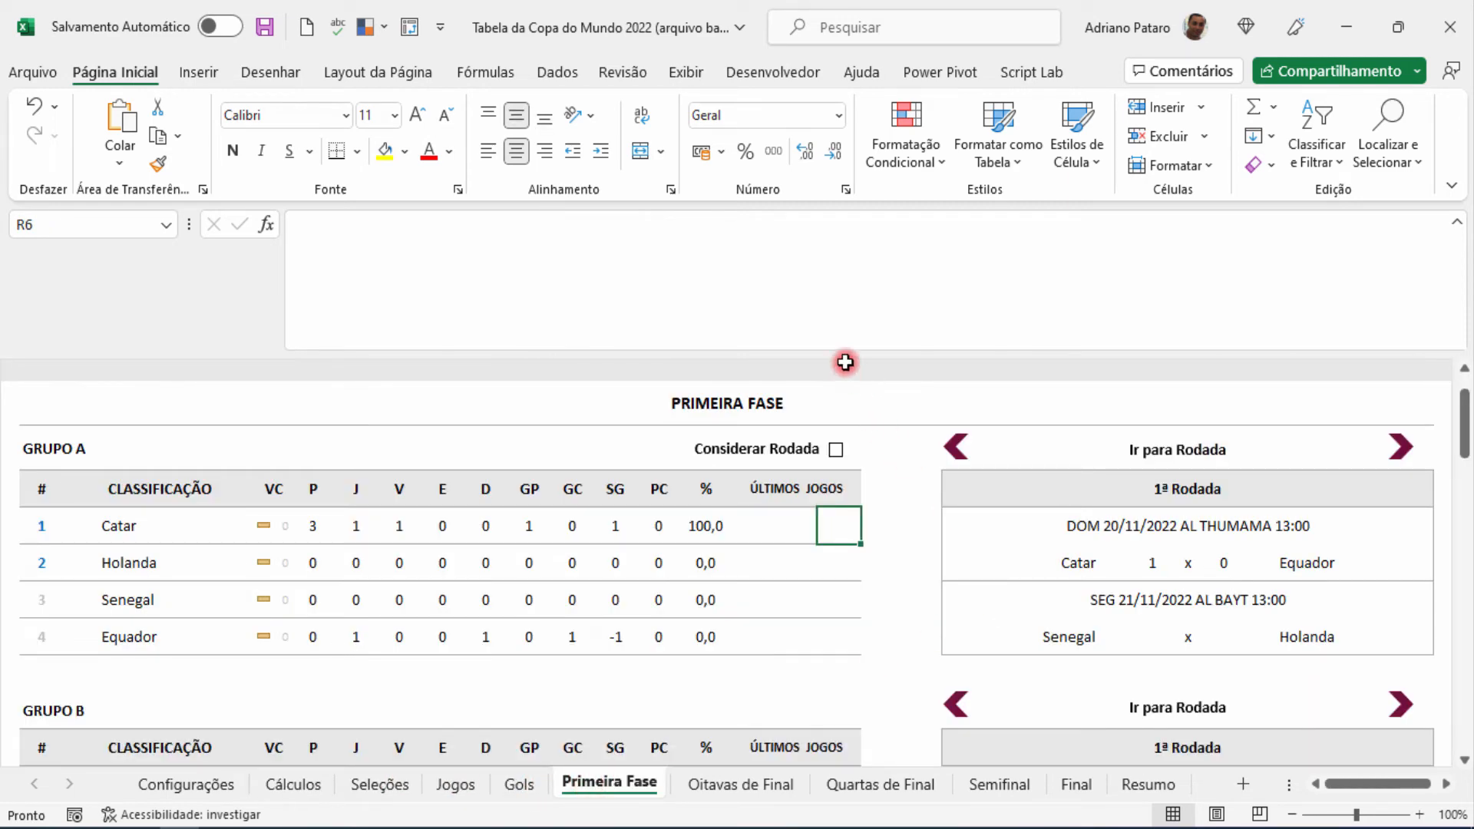
left_click_drag(845, 363, 844, 247)
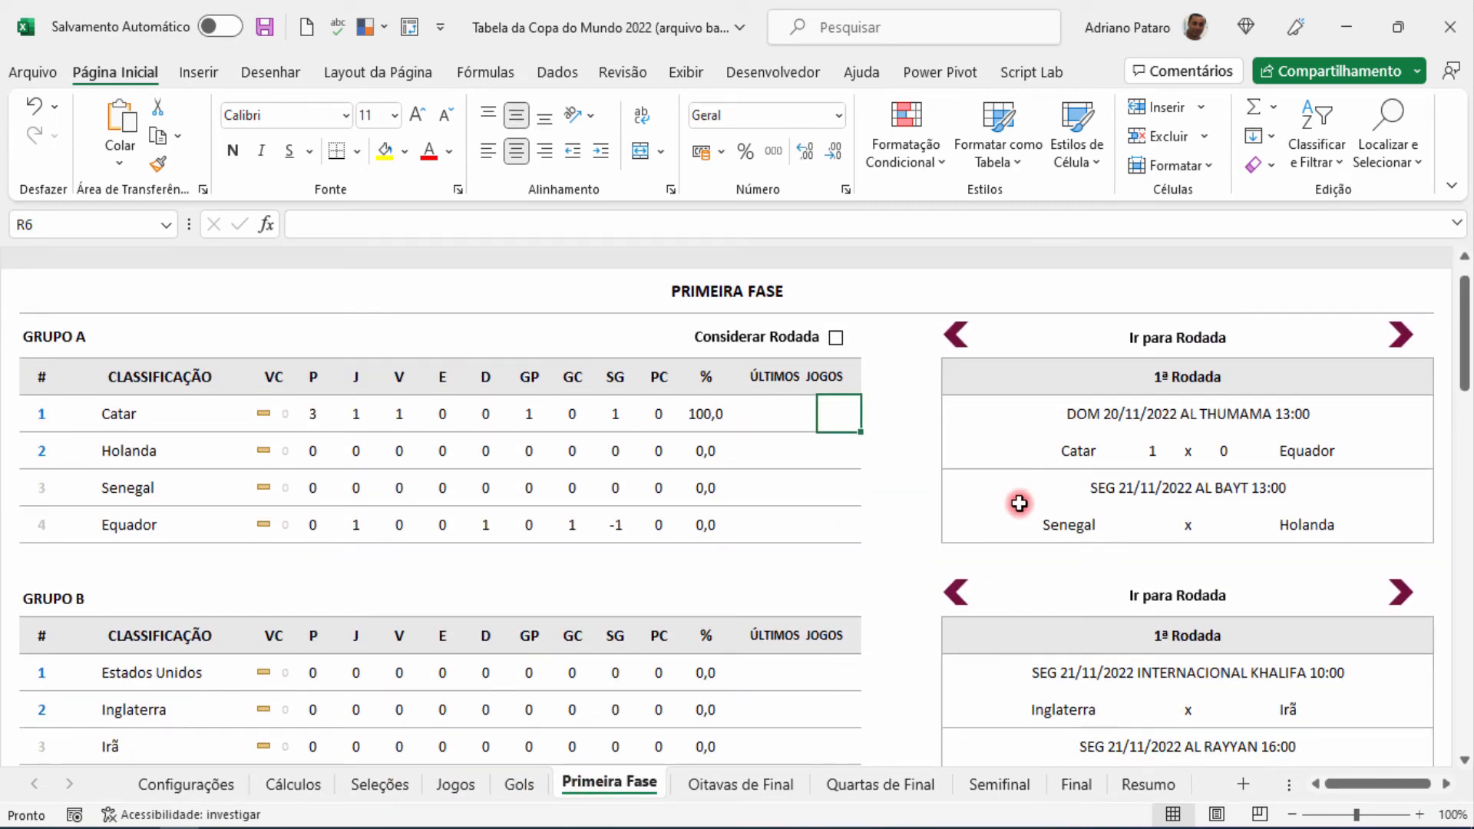
scroll(1018, 504, "down", 2)
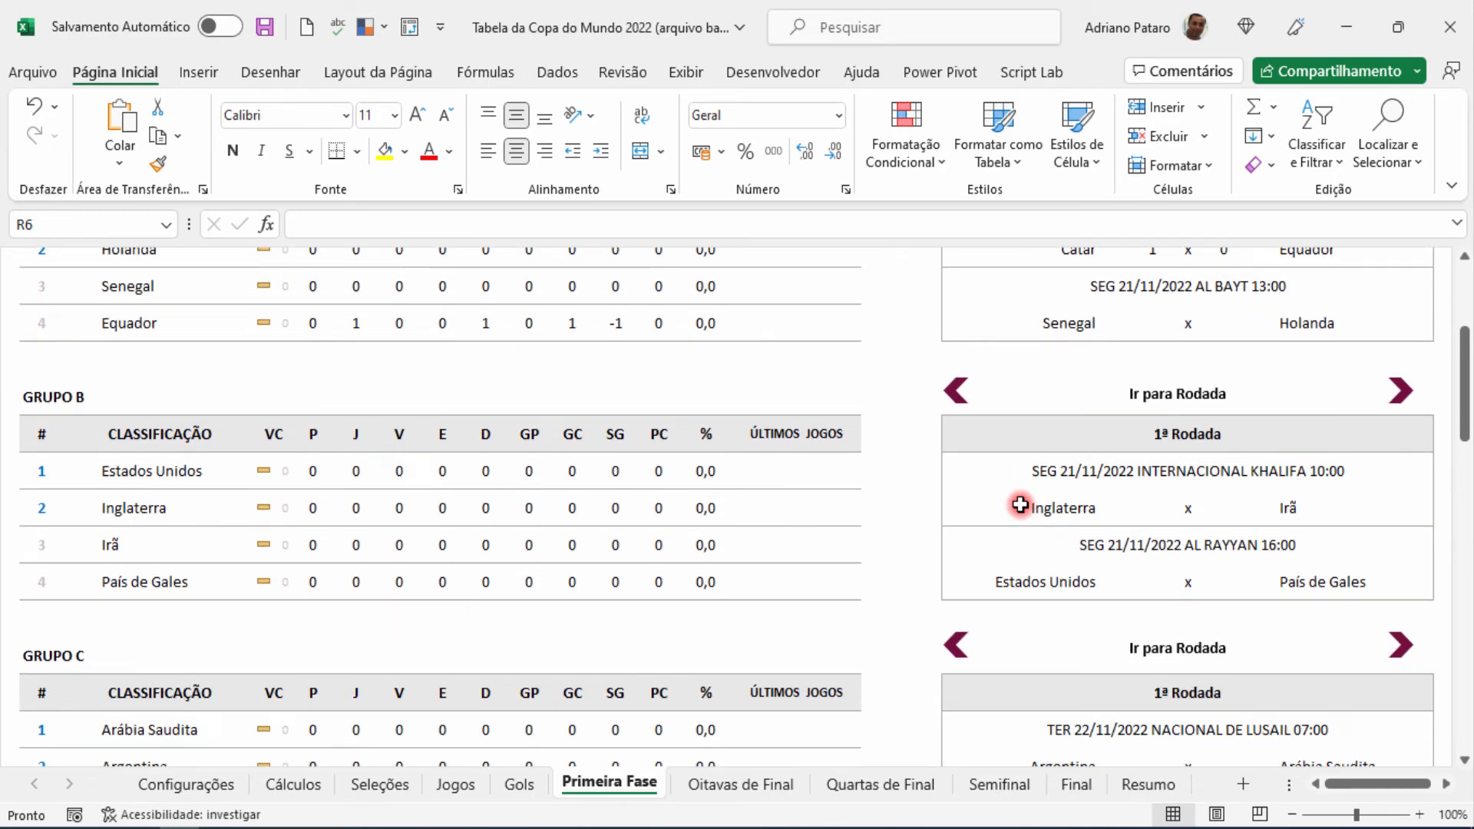
left_click(1153, 509)
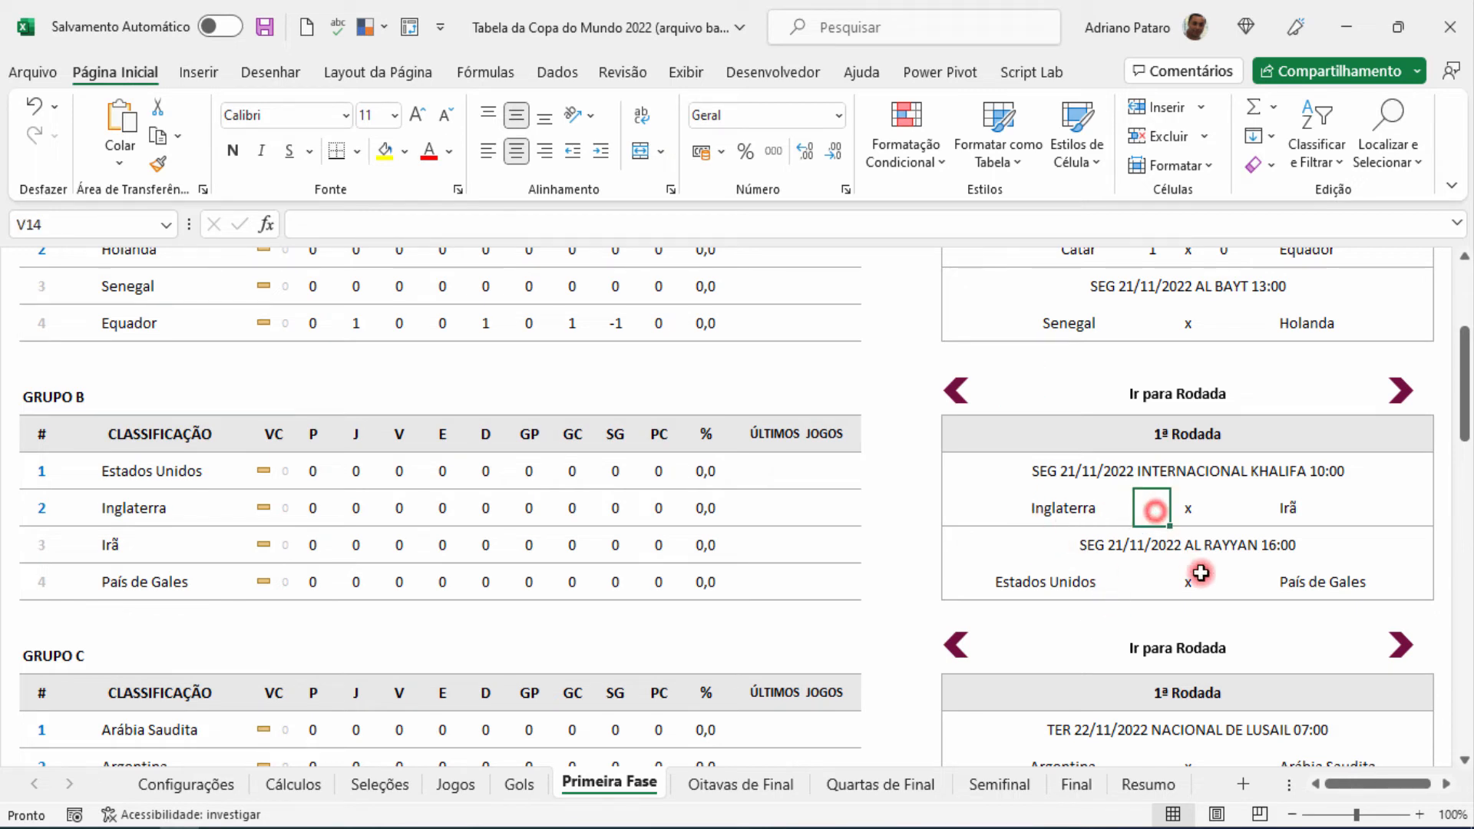
type("1")
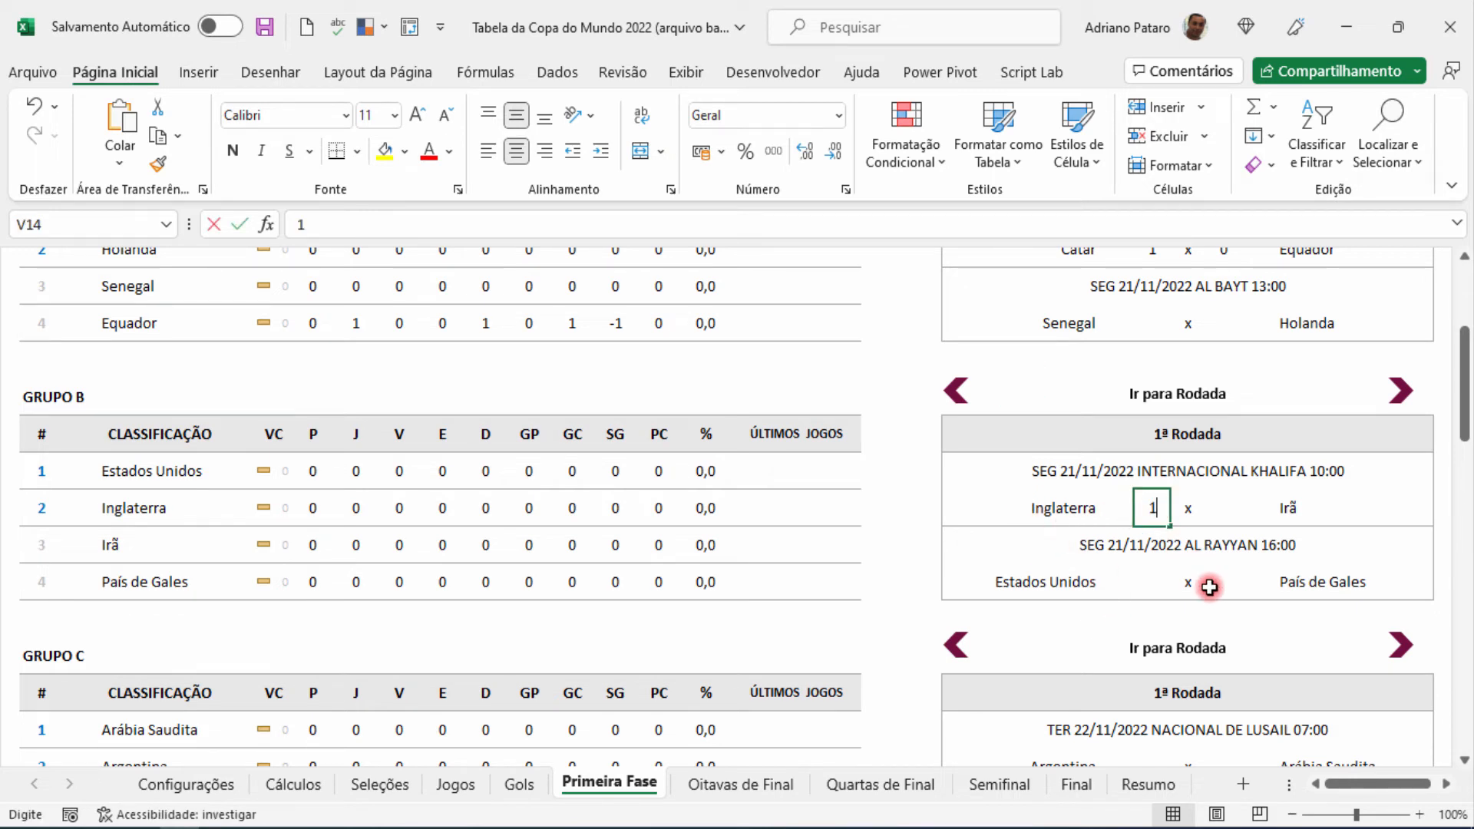
key("Tab")
type("0")
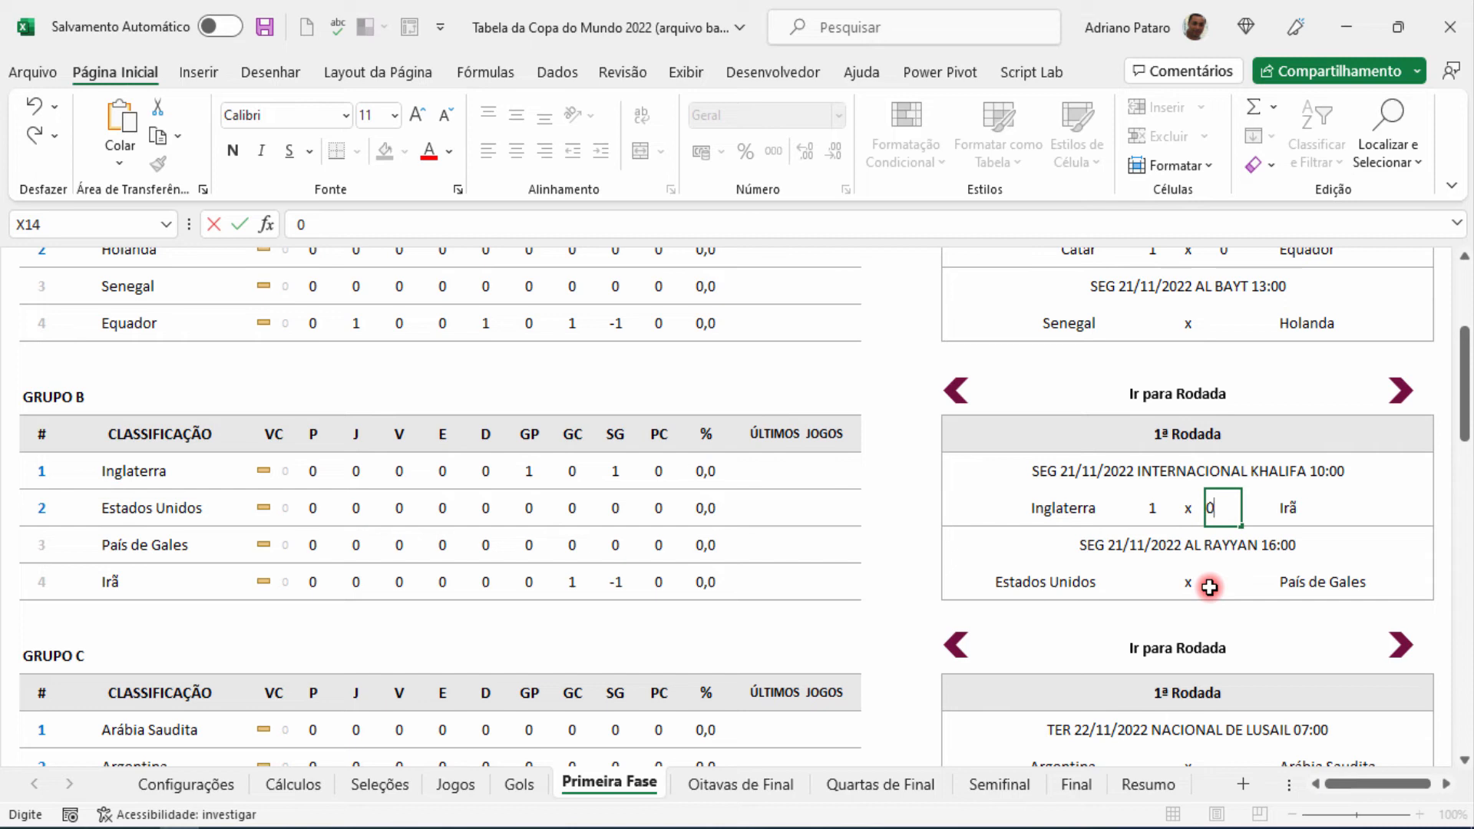
left_click(1157, 585)
left_click(1226, 587)
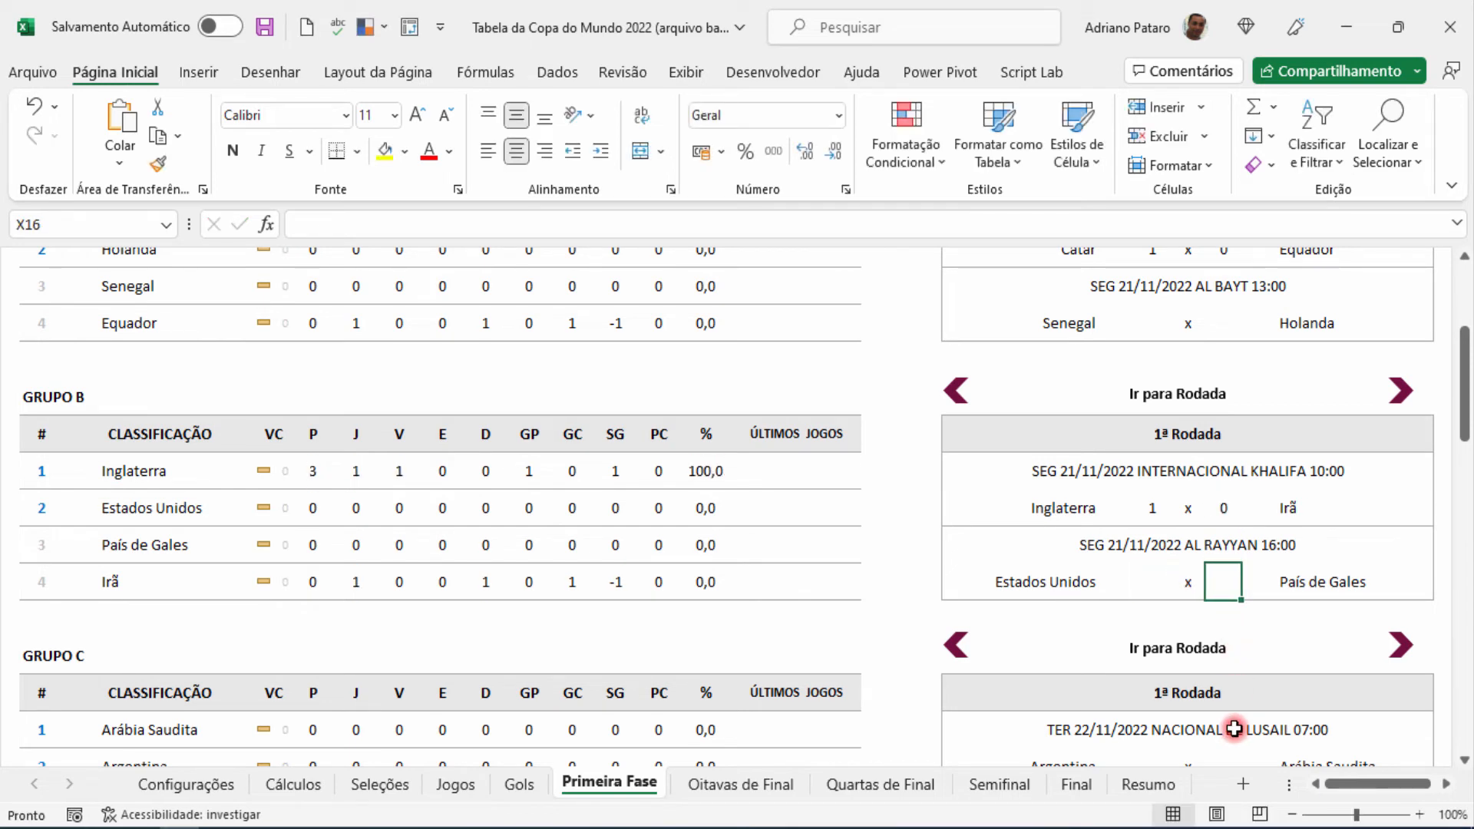
left_click(1397, 390)
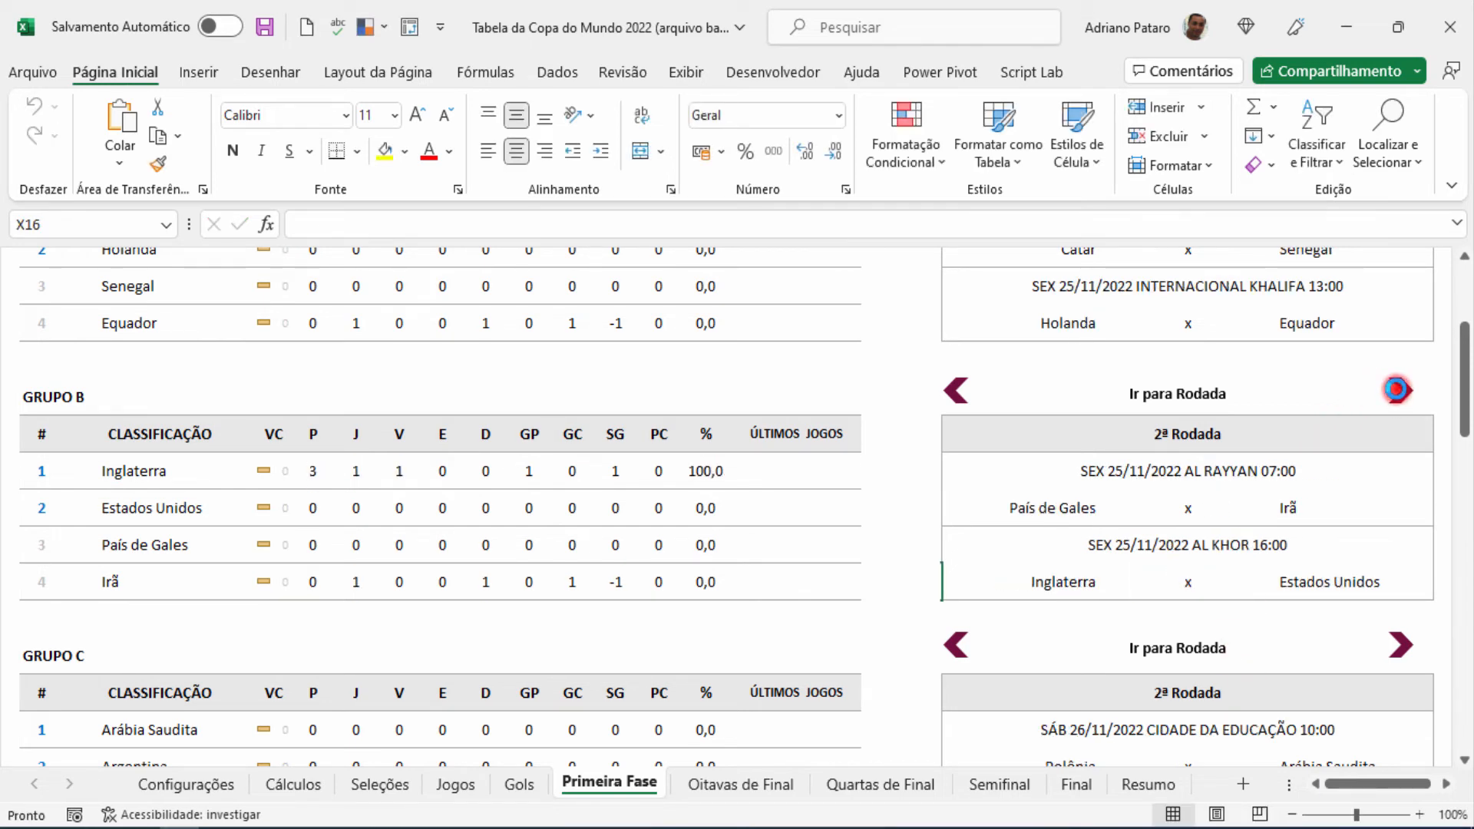
Enter the Grupo B second-round scores Inglaterra 0 x 0 Estados Unidos and País de Gales 2 x 2 Irã.
left_click(1150, 582)
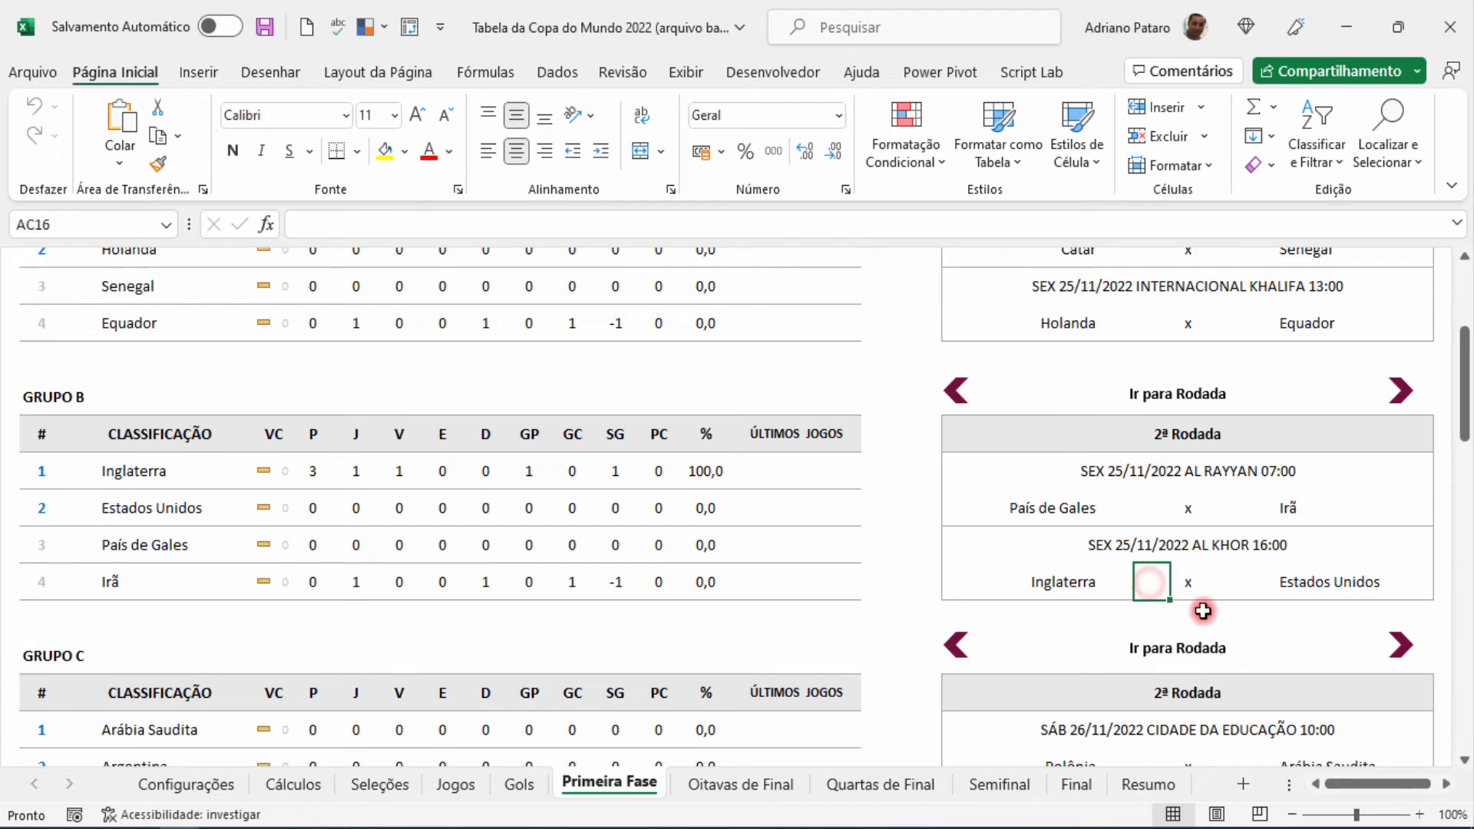
type("0")
key("Tab")
type("0")
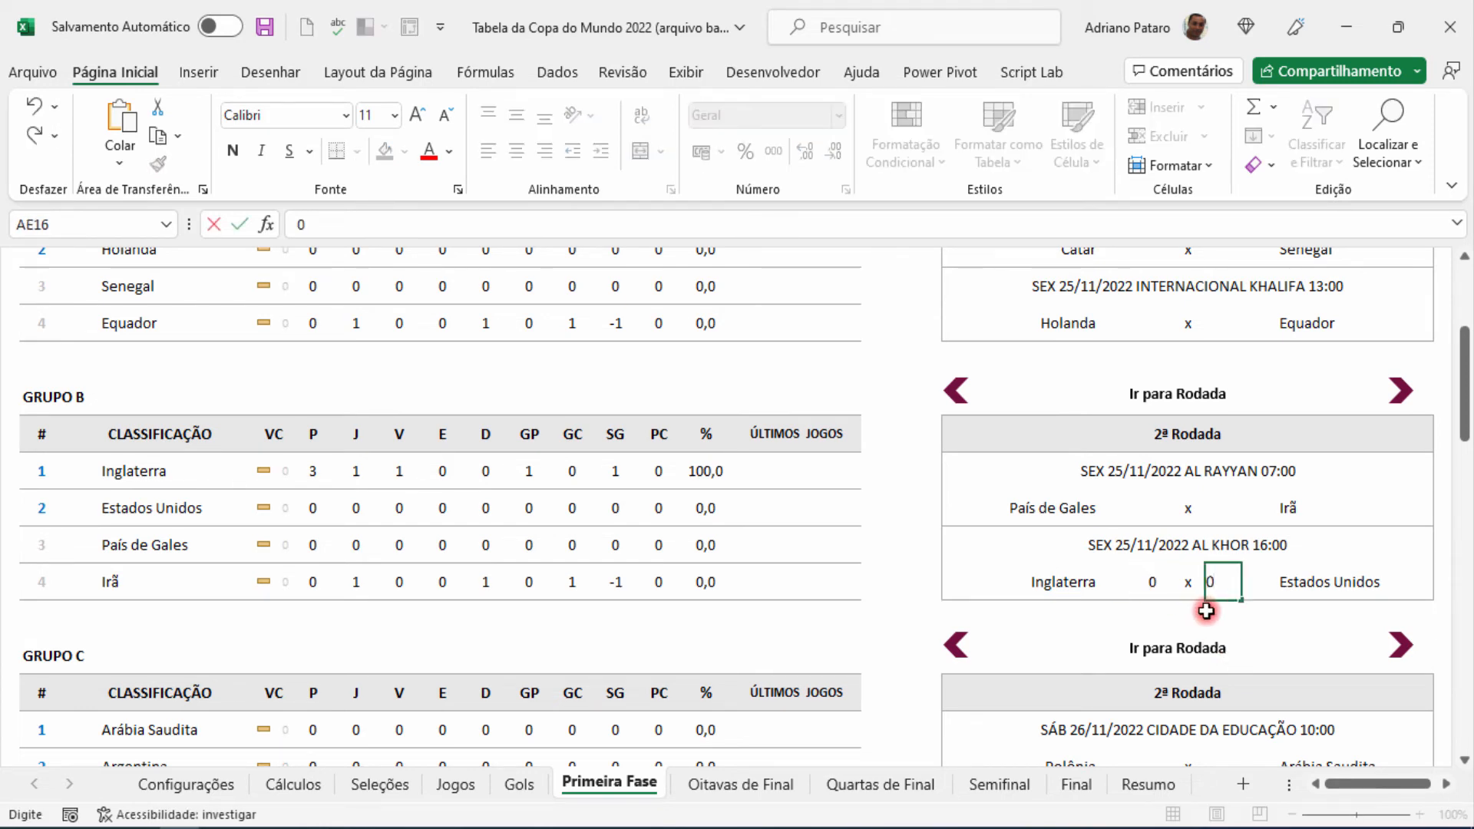
left_click(1146, 505)
type("2")
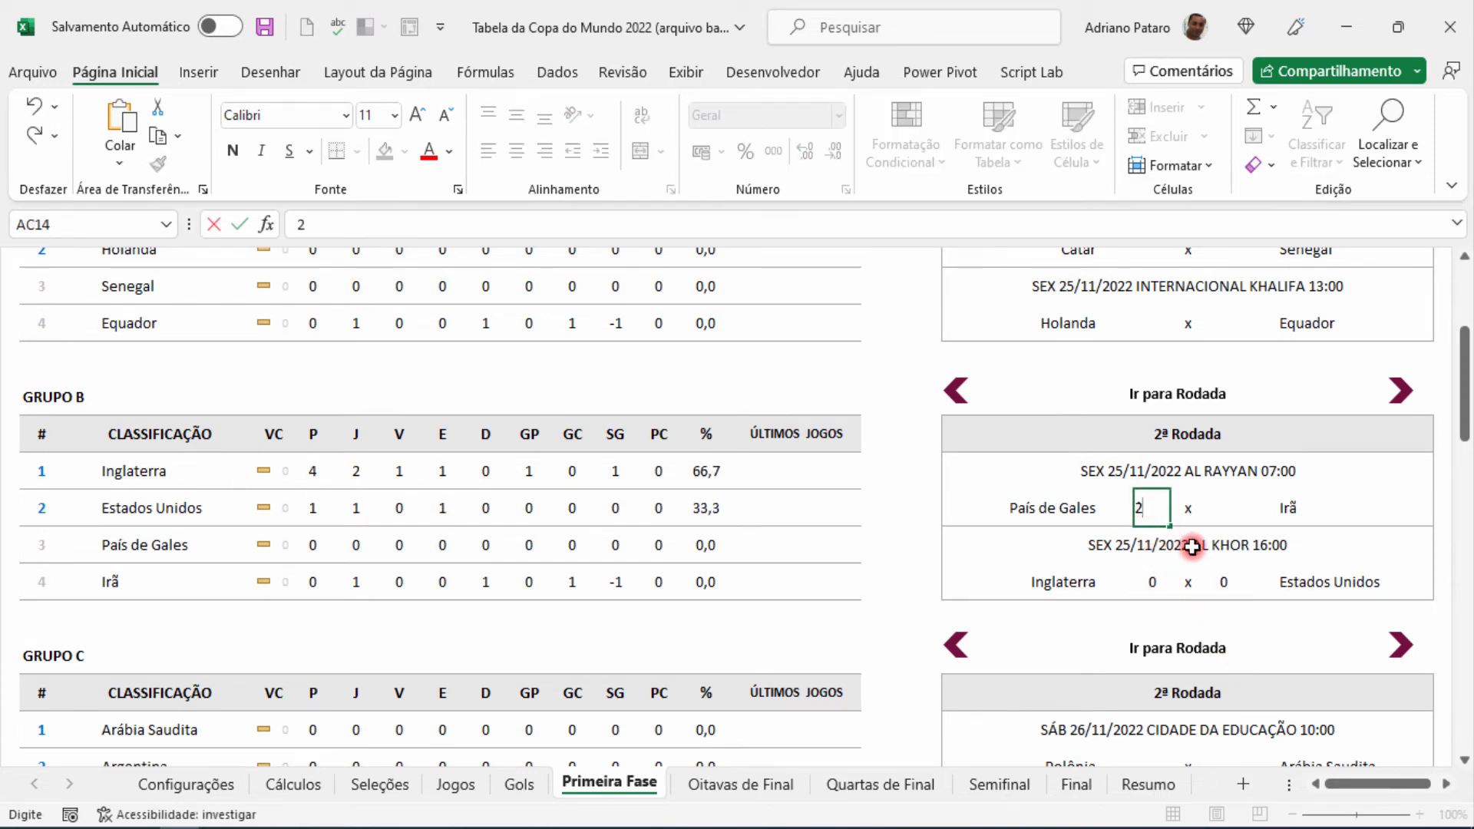
key("Tab")
type("2")
key("Return")
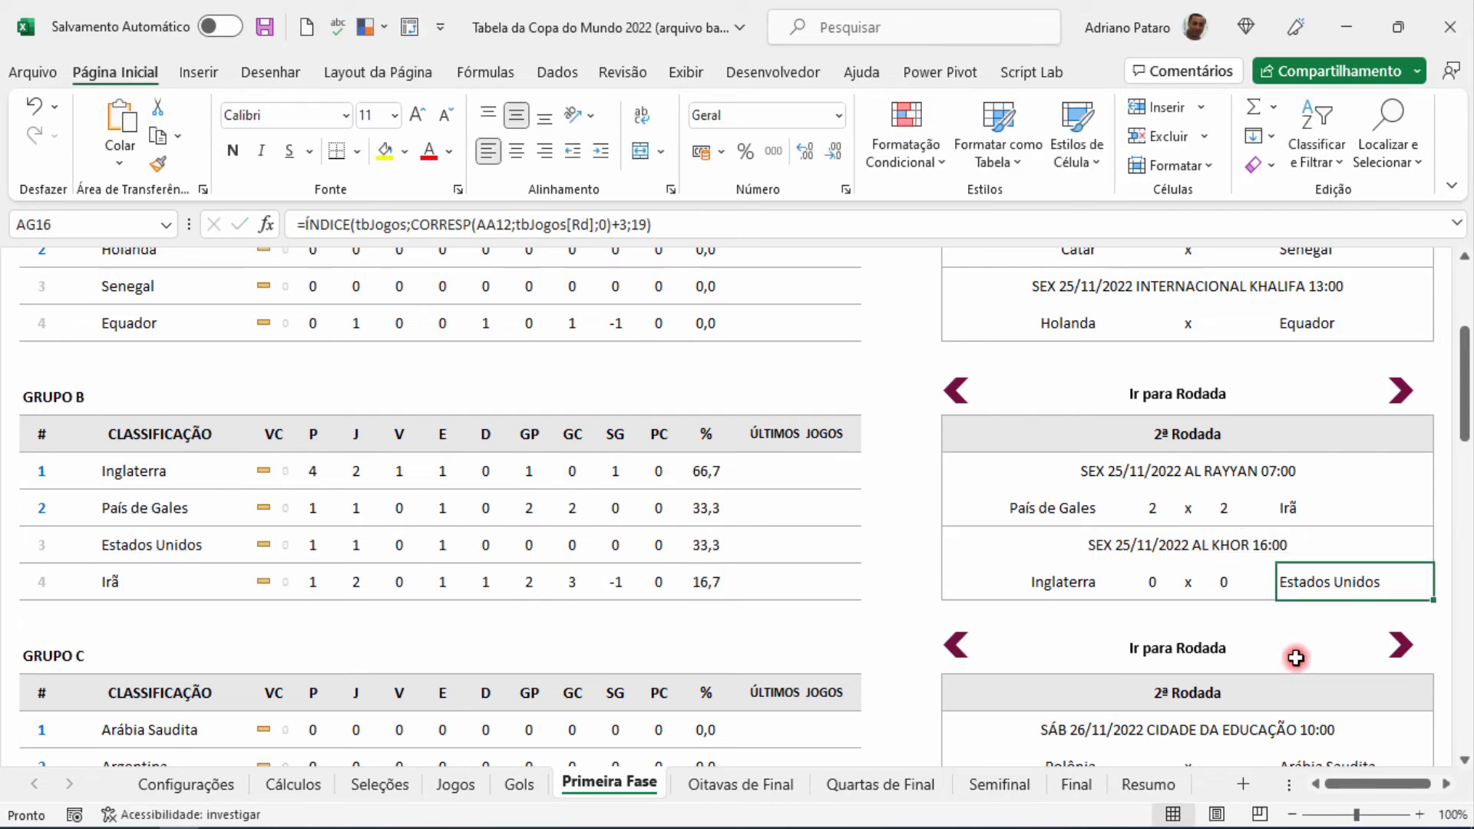
On the Cálculos sheet, check the latest match numbers returned for Catar and Equador under heading 1.
left_click(292, 783)
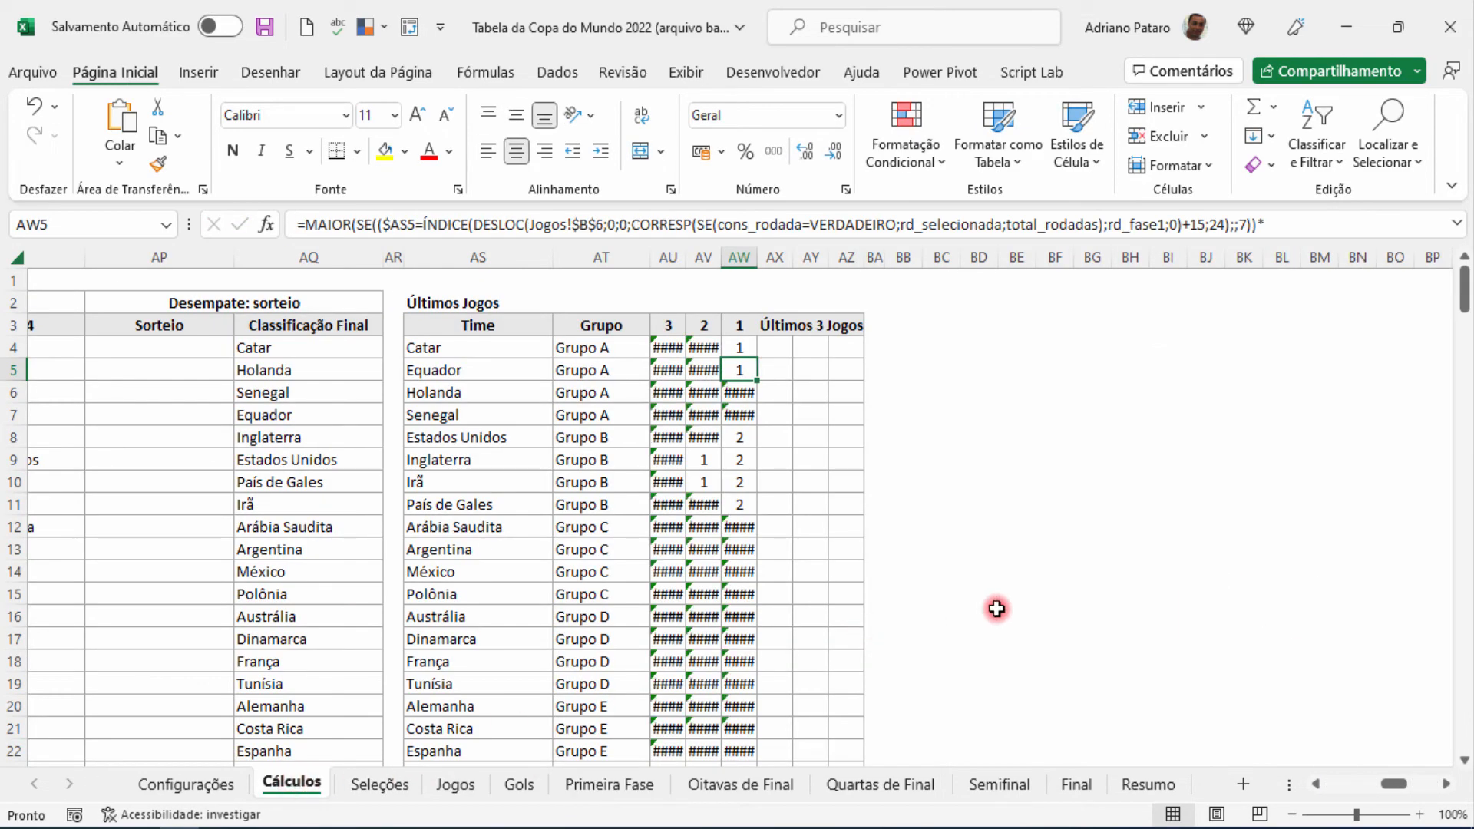
left_click(741, 347)
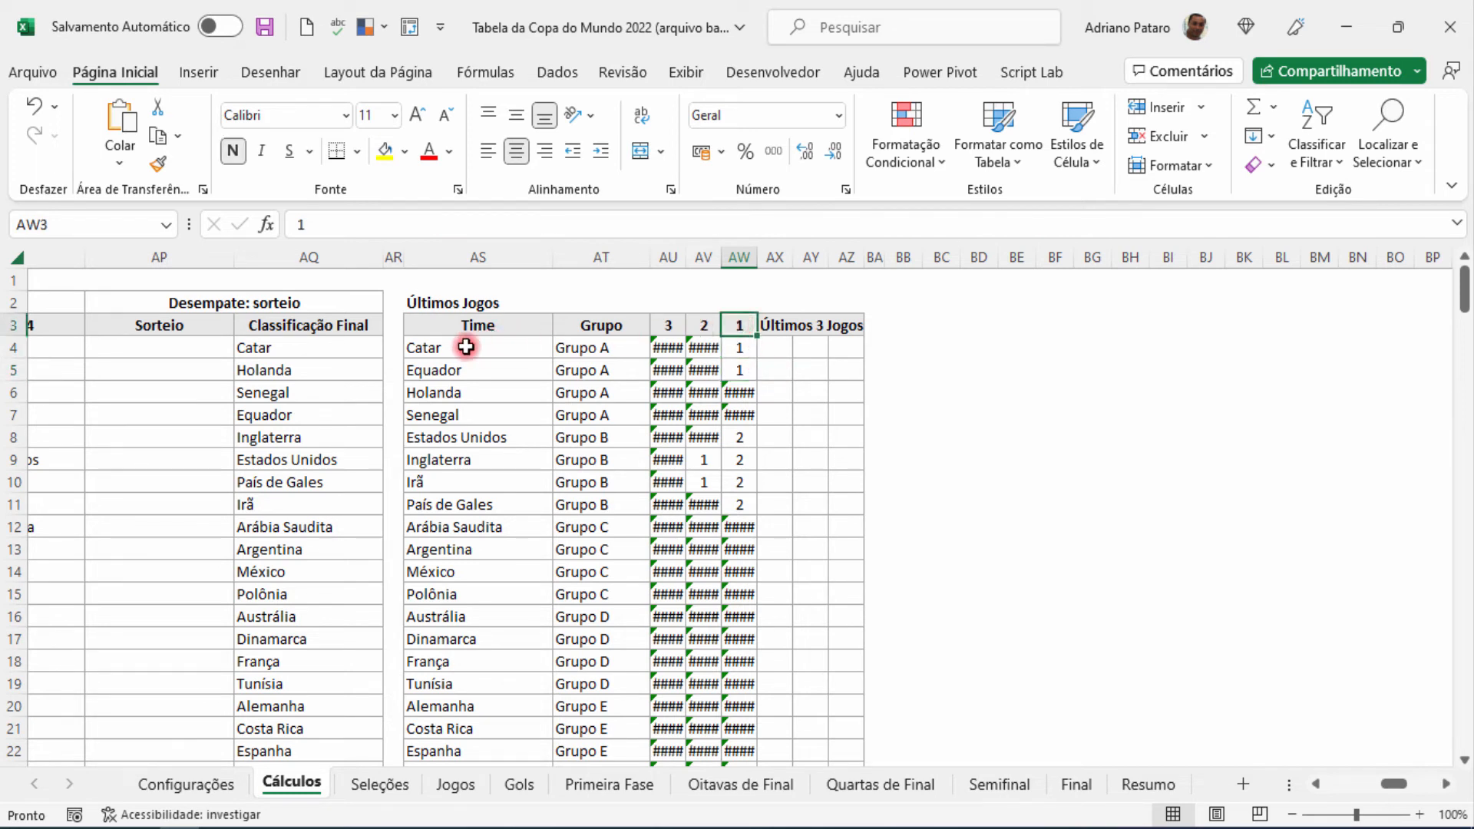
left_click_drag(463, 347, 746, 349)
left_click(747, 350)
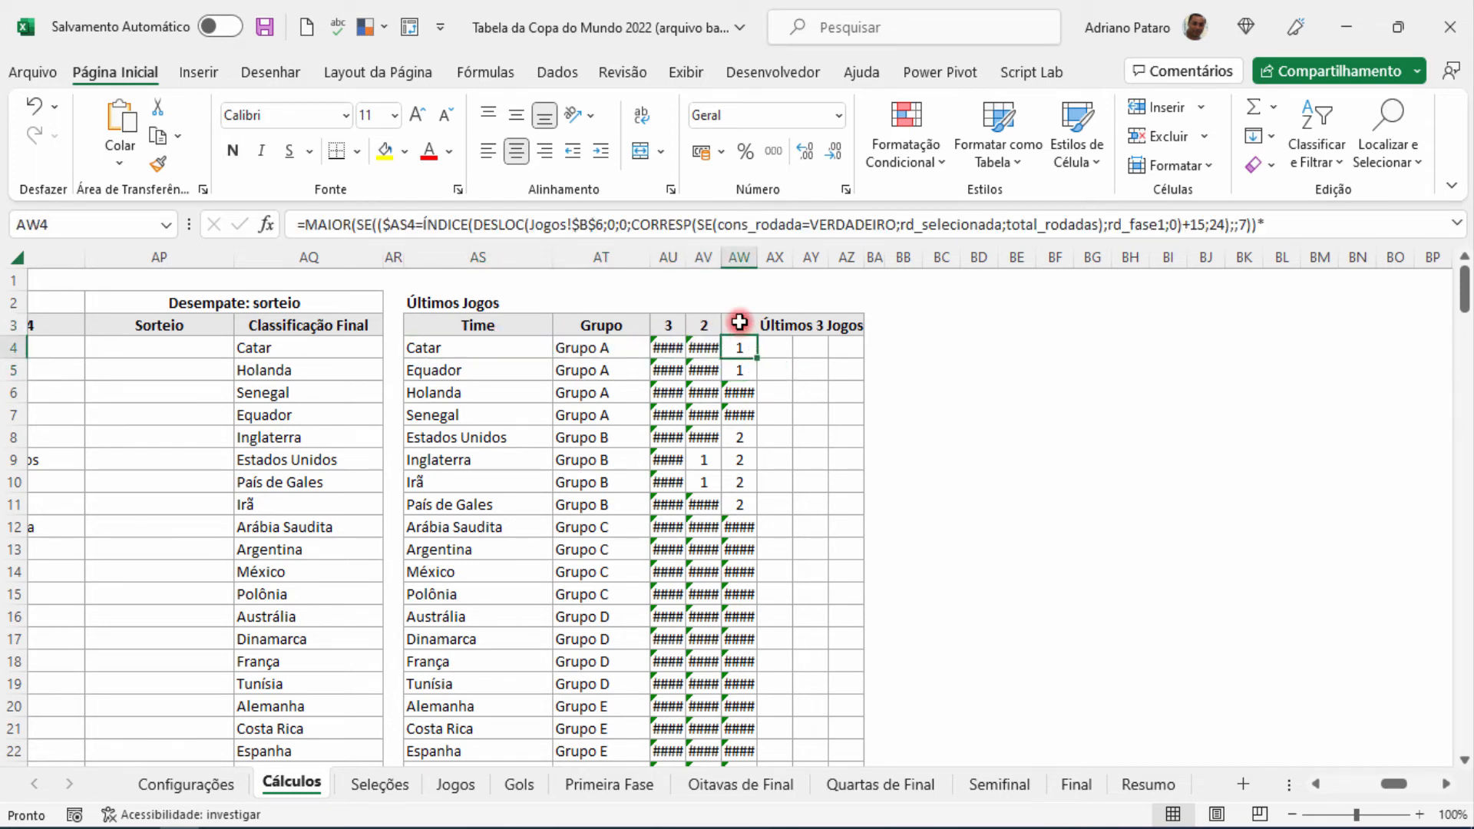
left_click(737, 322)
left_click_drag(459, 375, 744, 372)
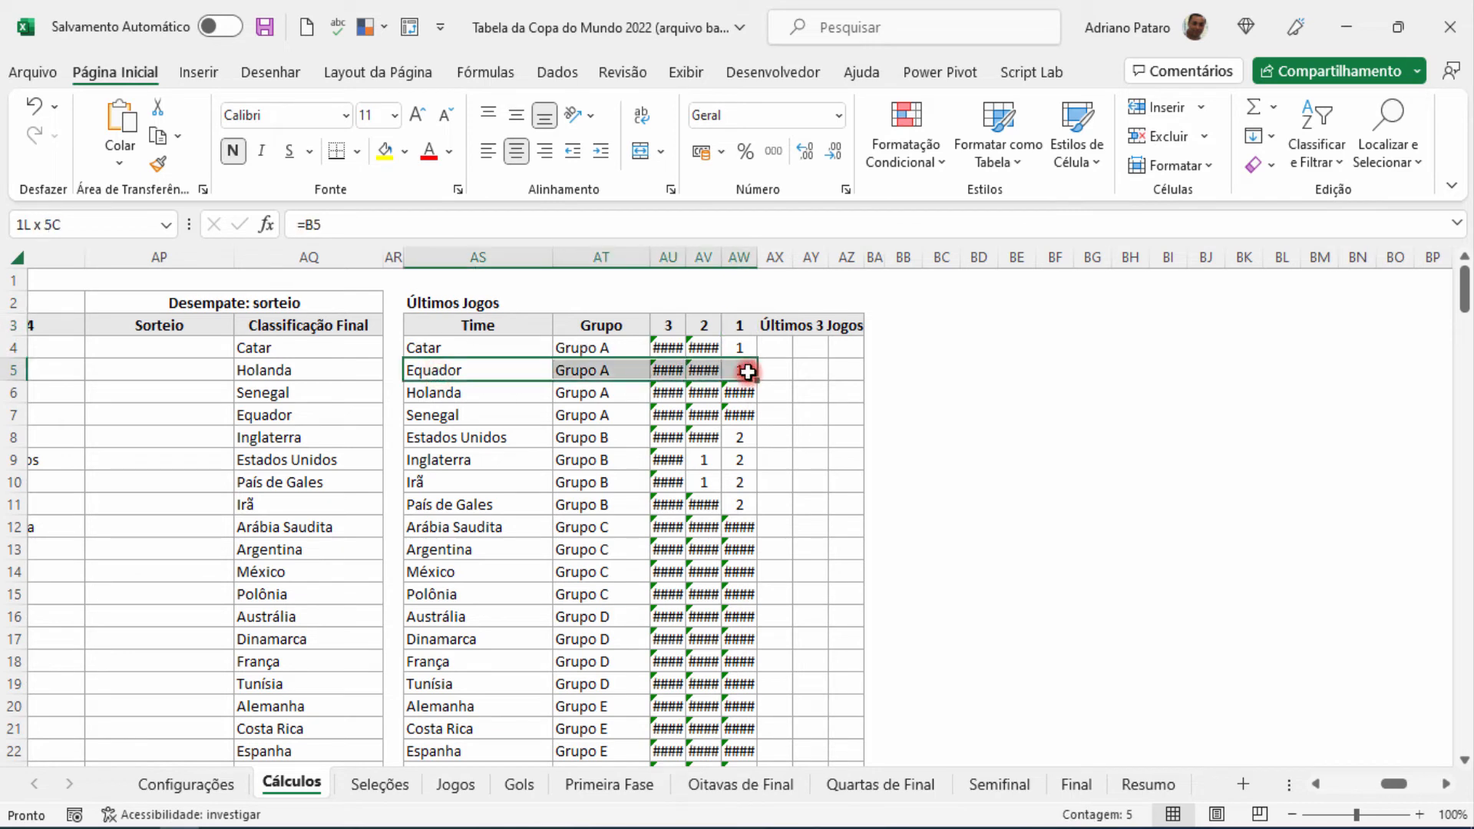
left_click(744, 369)
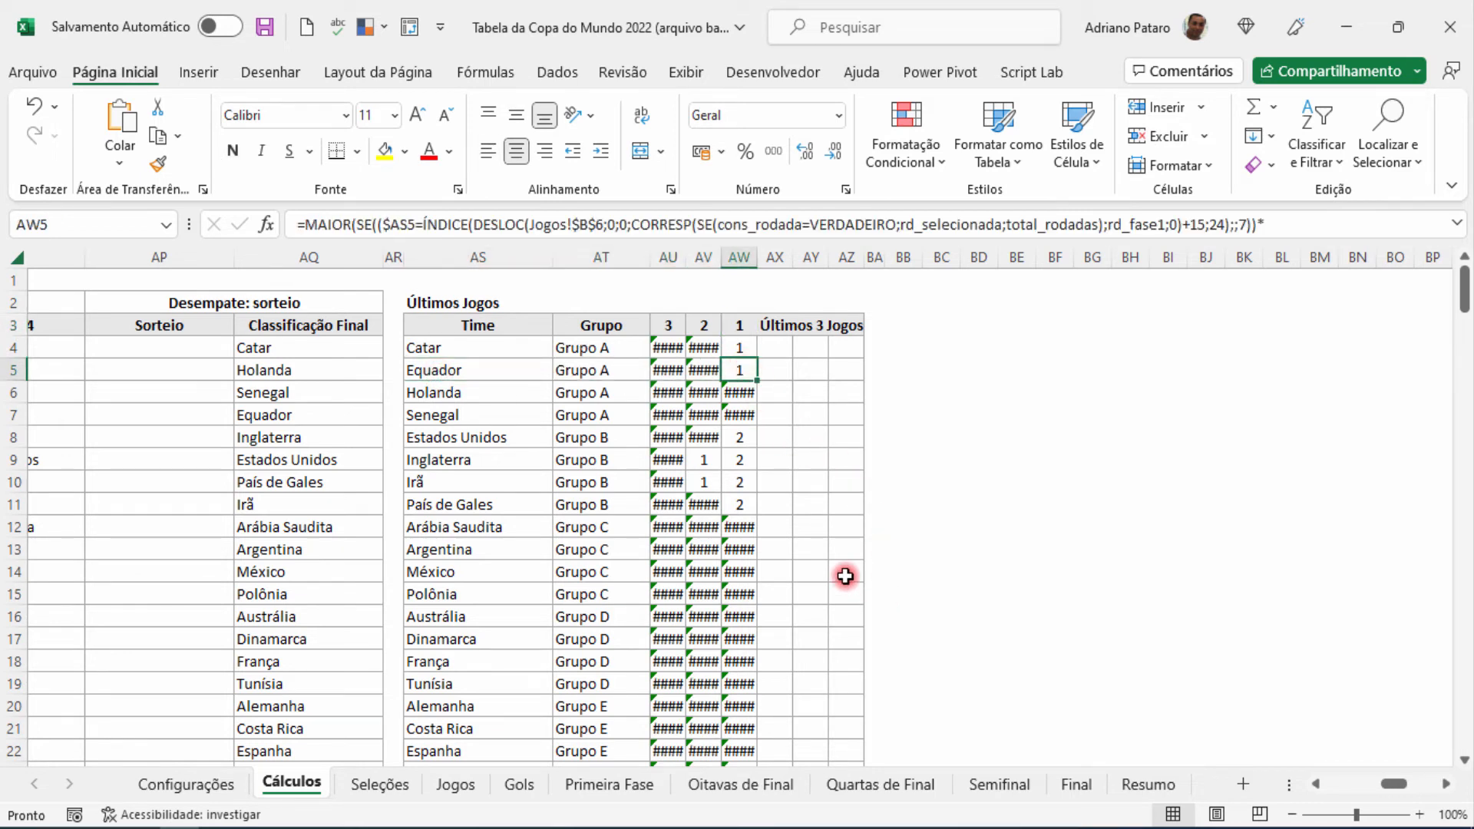
Check the match numbers returned for the four Grupo B teams, from Estados Unidos to País de Gales.
left_click_drag(465, 437, 730, 438)
left_click(741, 437)
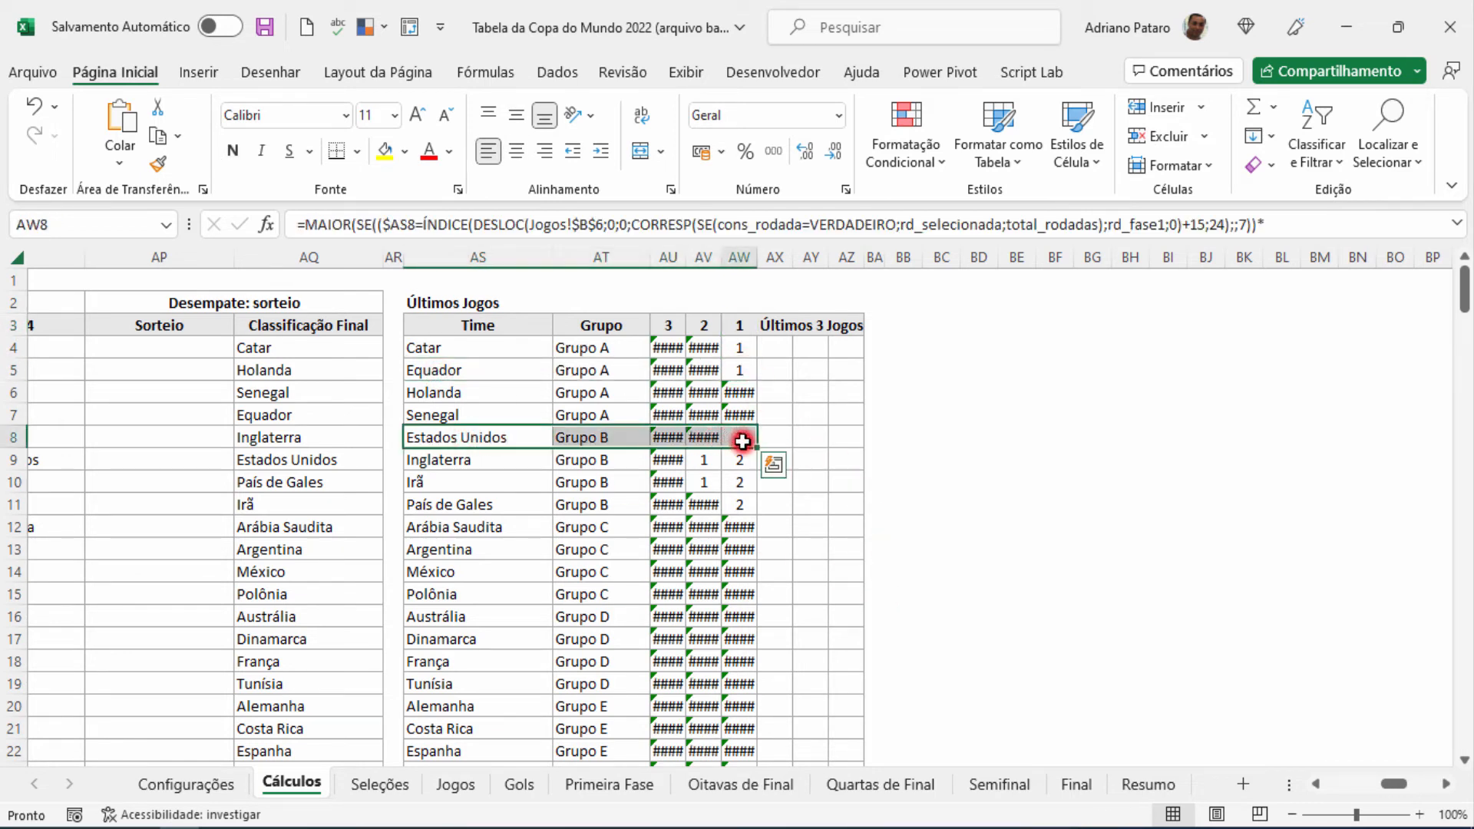
left_click(432, 464)
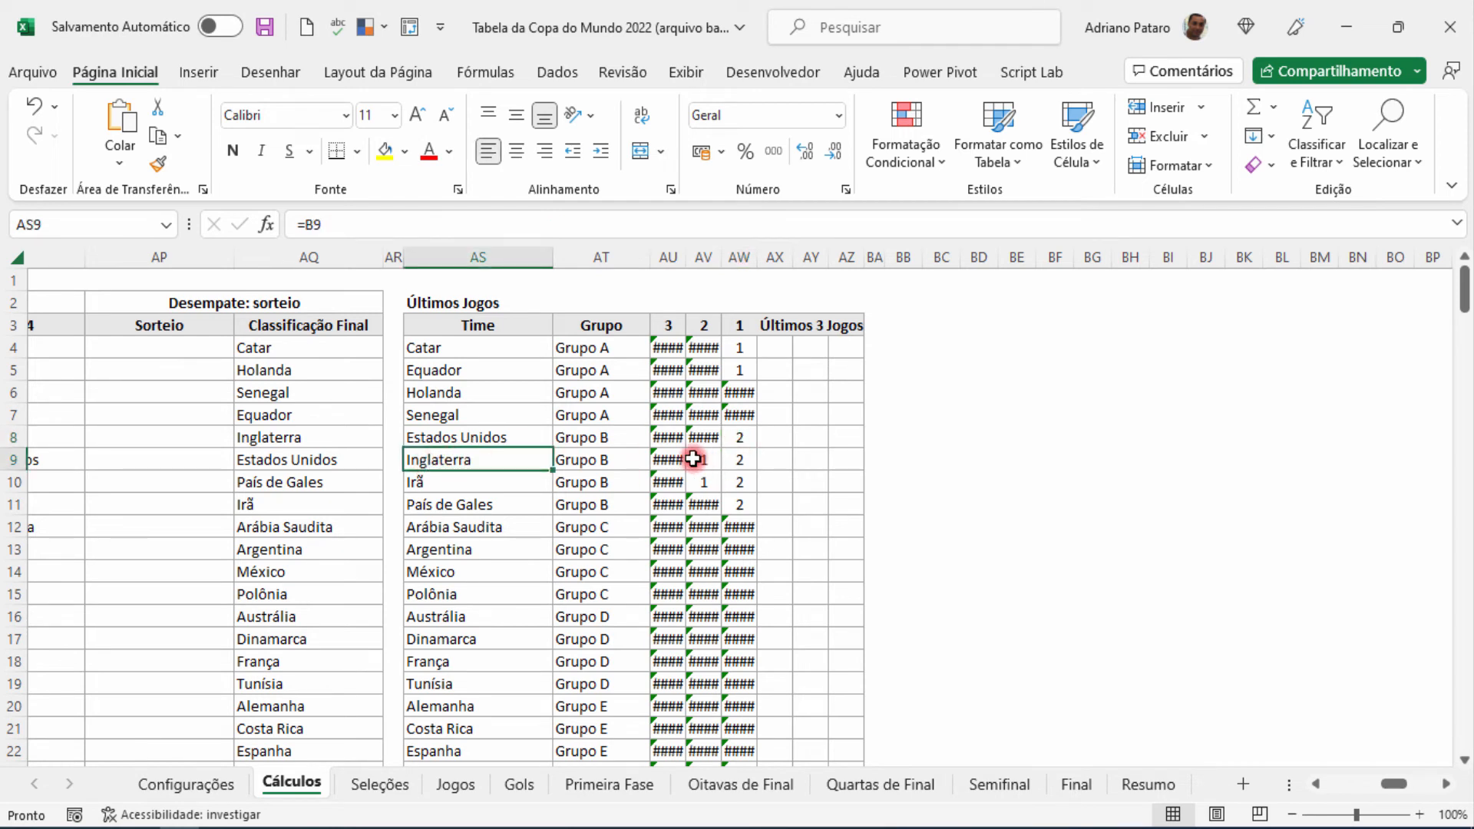
left_click(739, 459)
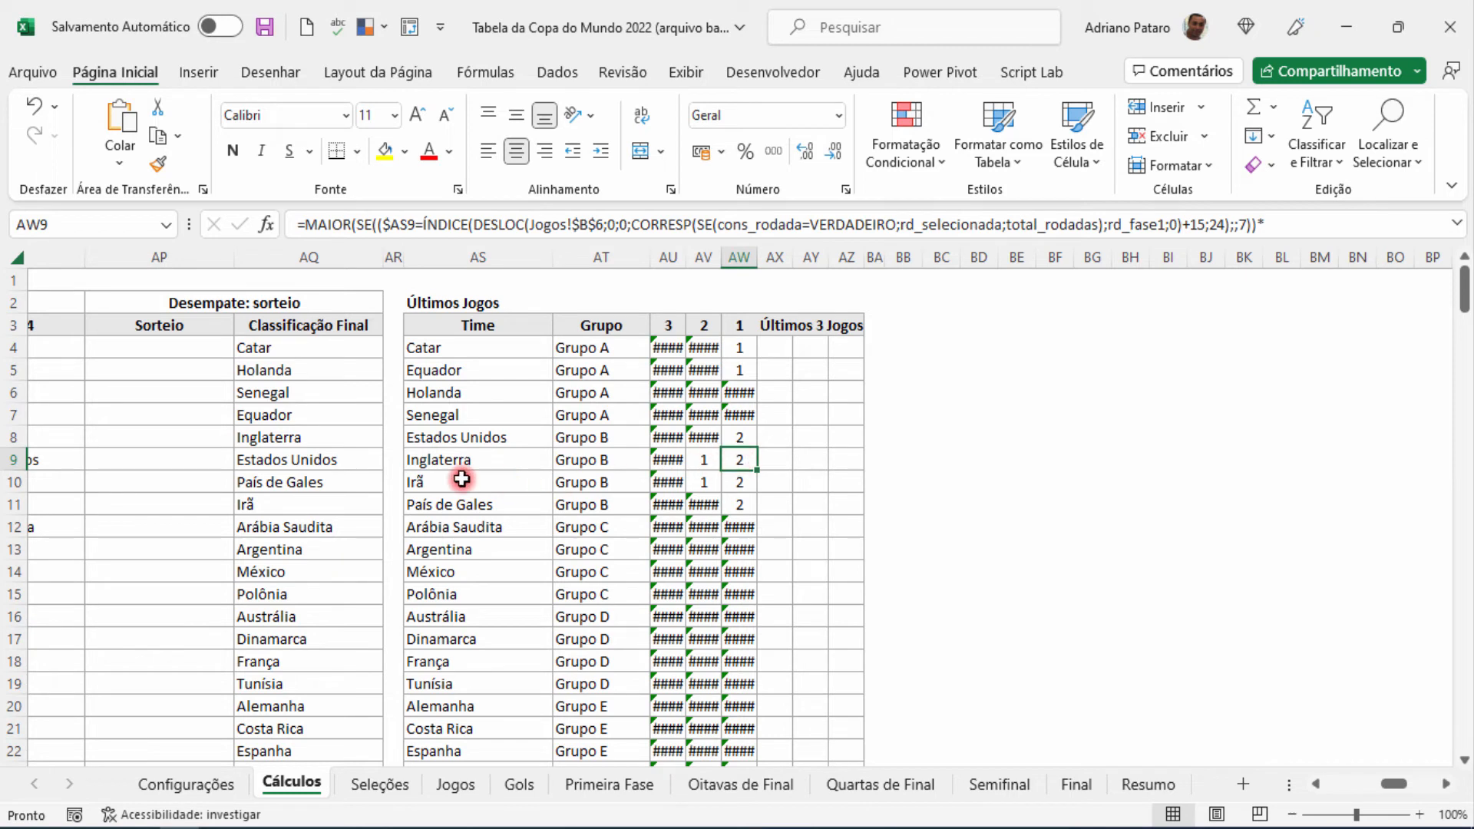
left_click(701, 480)
left_click(740, 481)
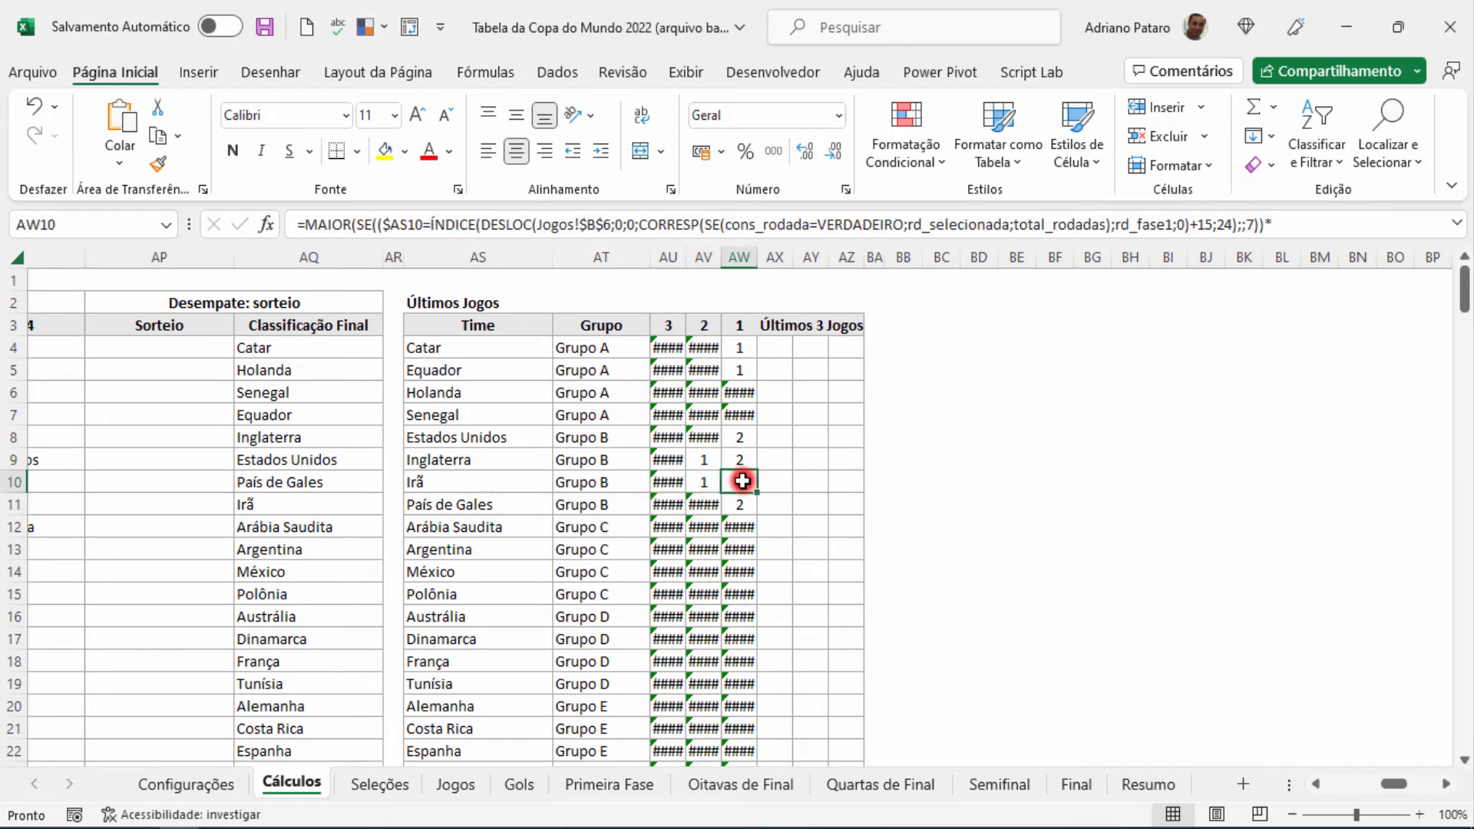
left_click(488, 510)
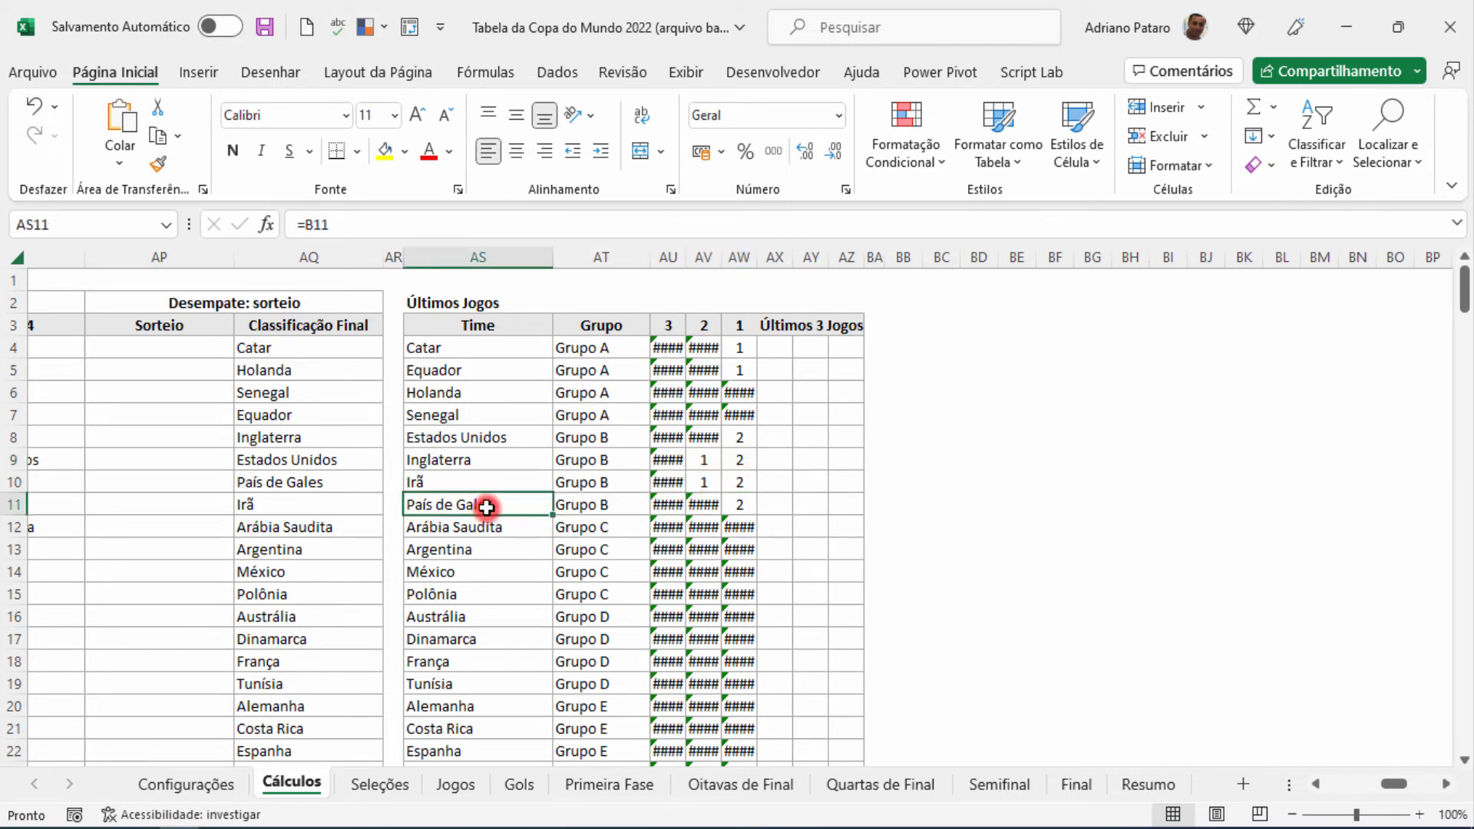
left_click(741, 501)
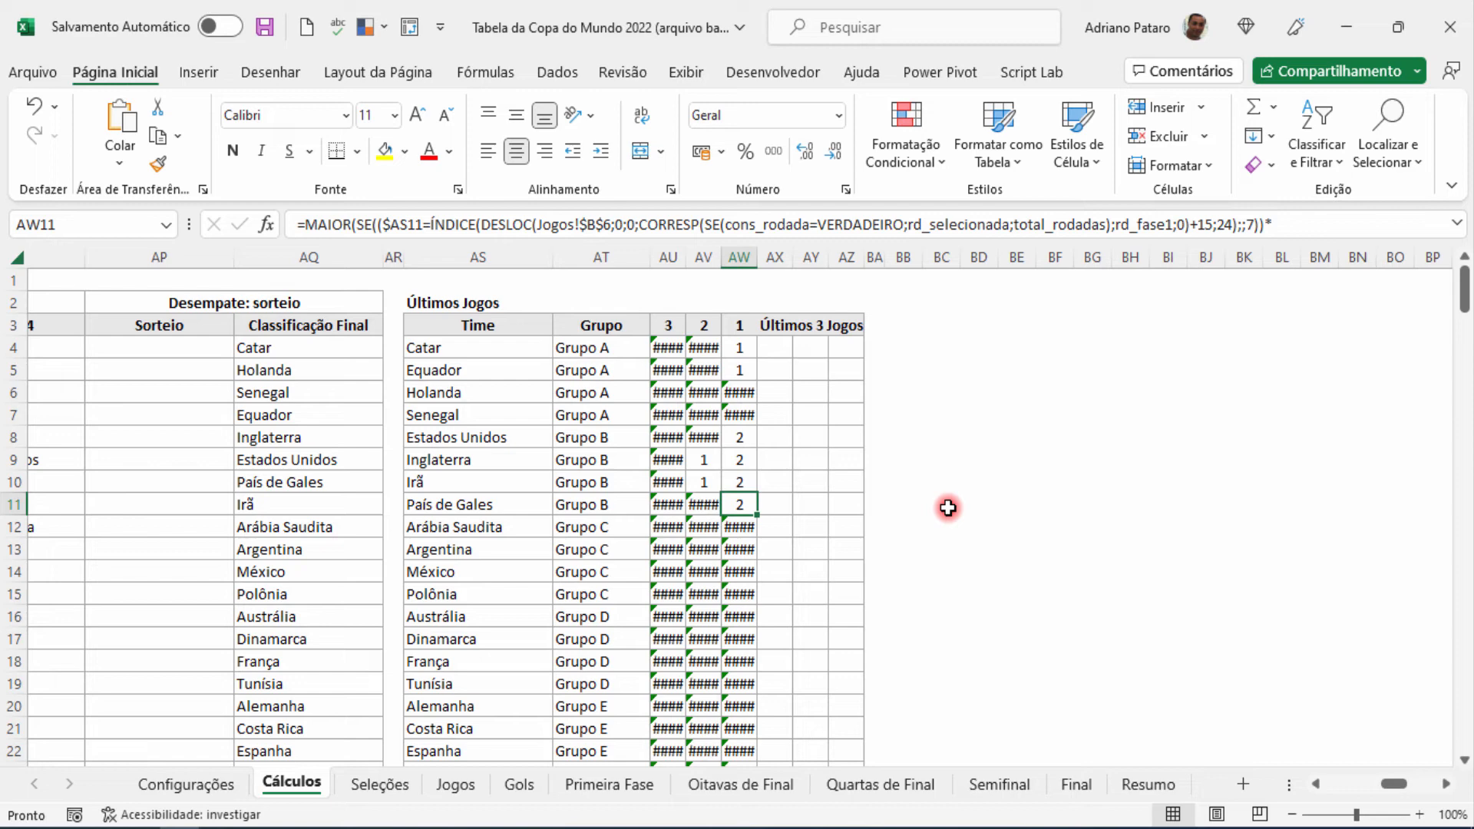
On the Primeira Fase sheet, clear both second-round Grupo B scores and return the matches to 1ª Rodada.
left_click(601, 782)
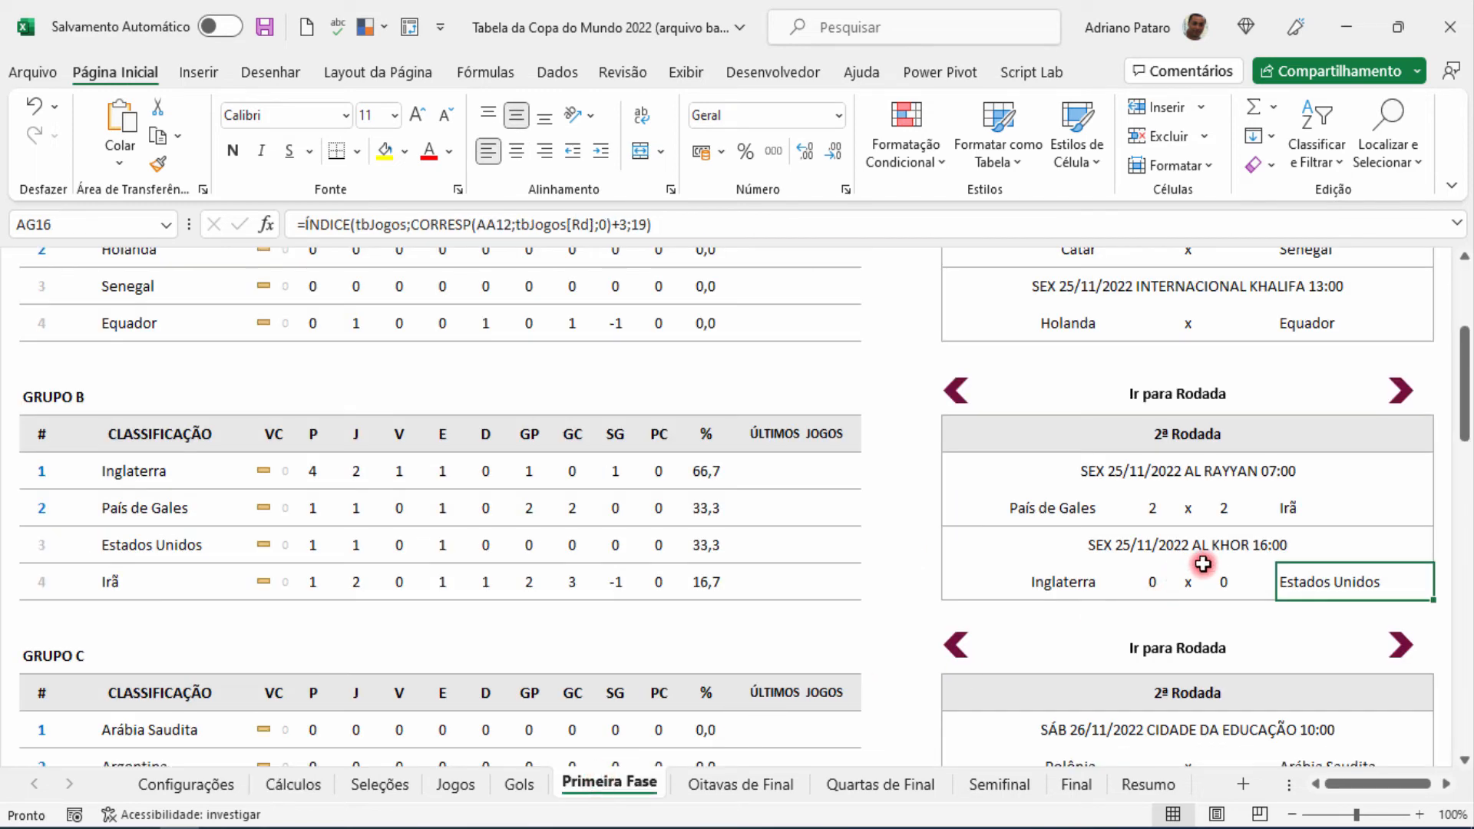
left_click(1151, 508)
key("Delete")
left_click(1153, 581)
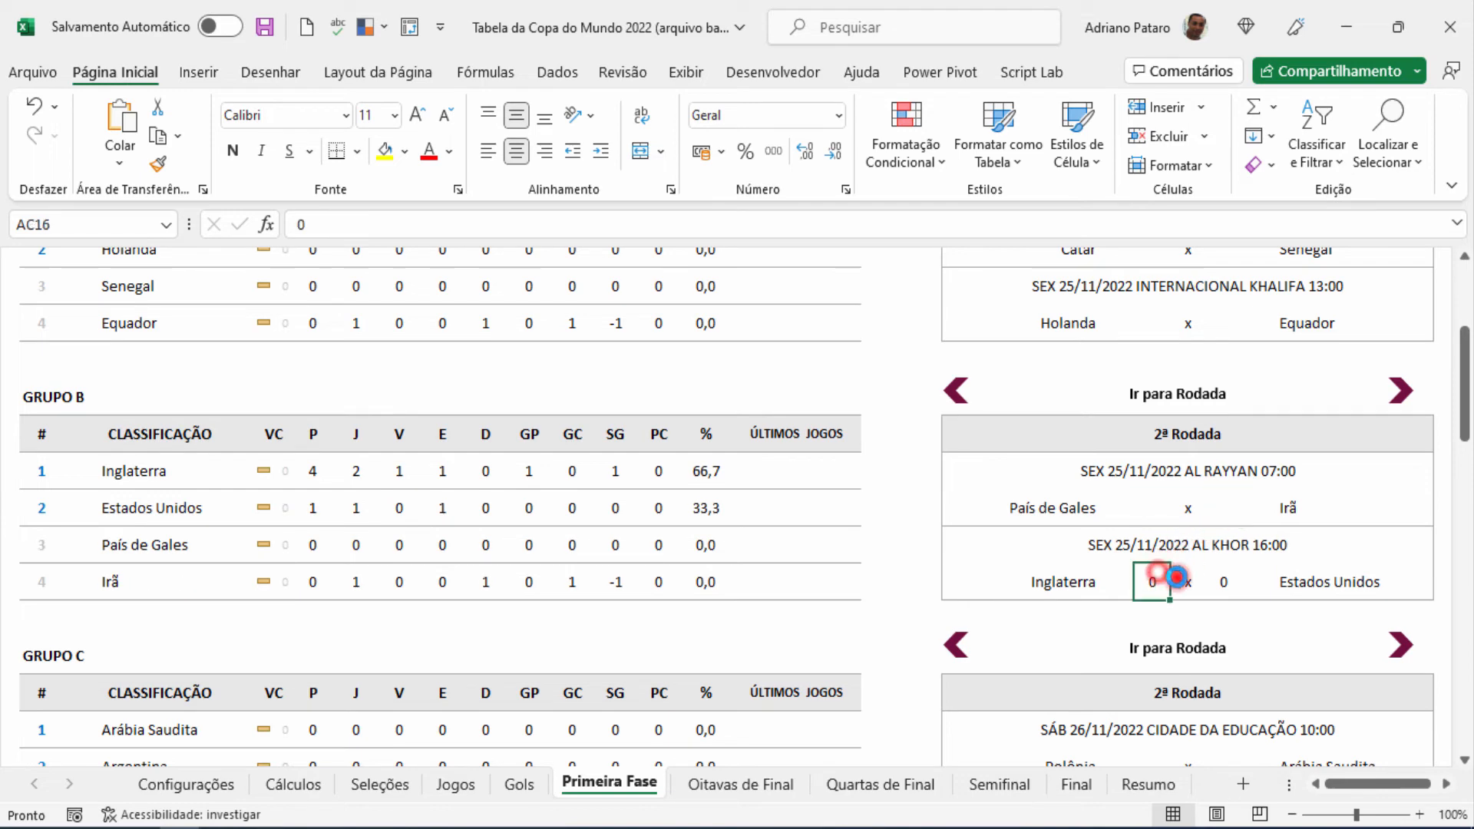
key("Delete")
left_click(1218, 580)
scroll(1188, 466, "up", 3)
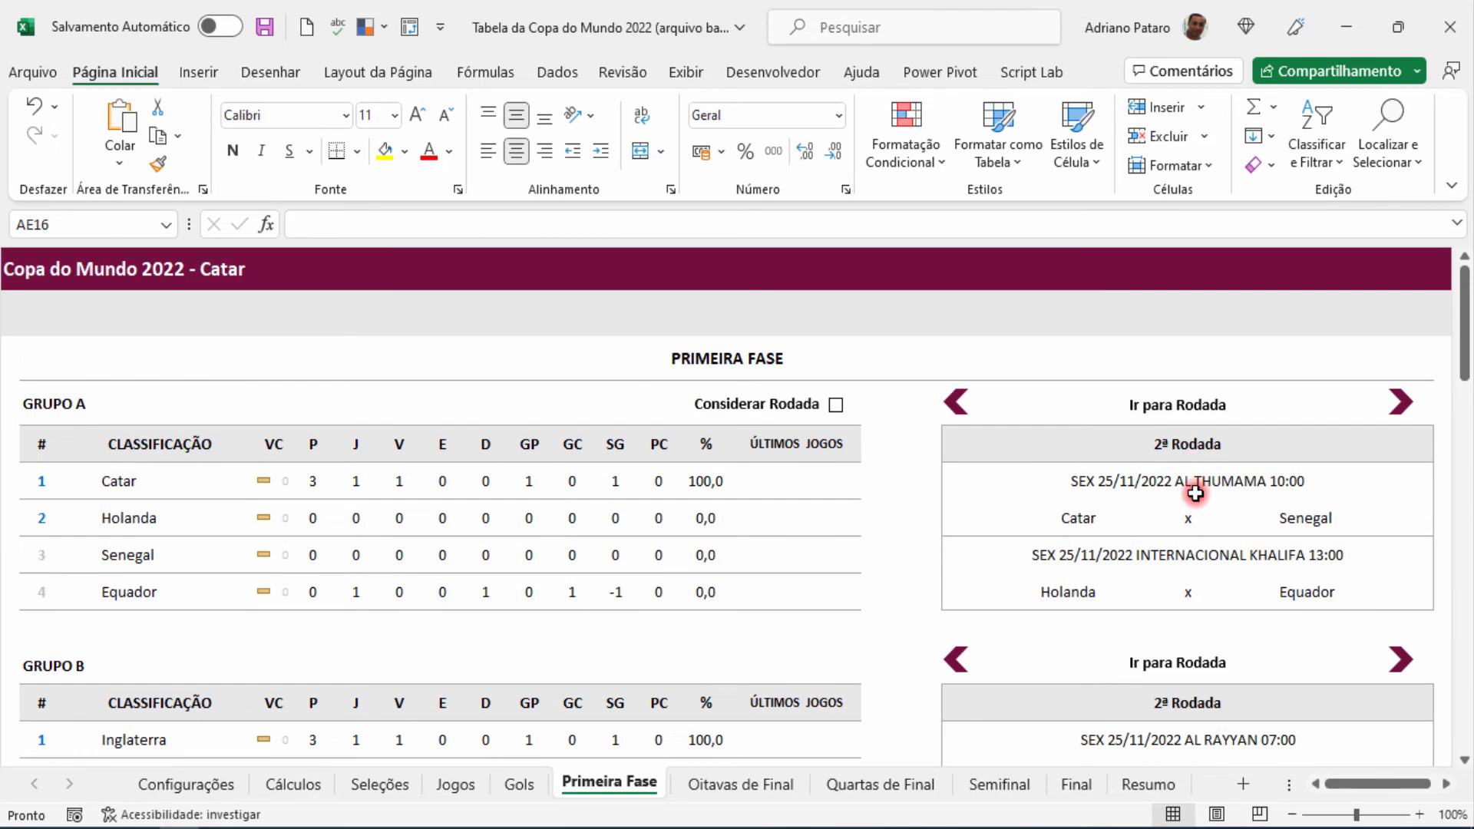
left_click(956, 401)
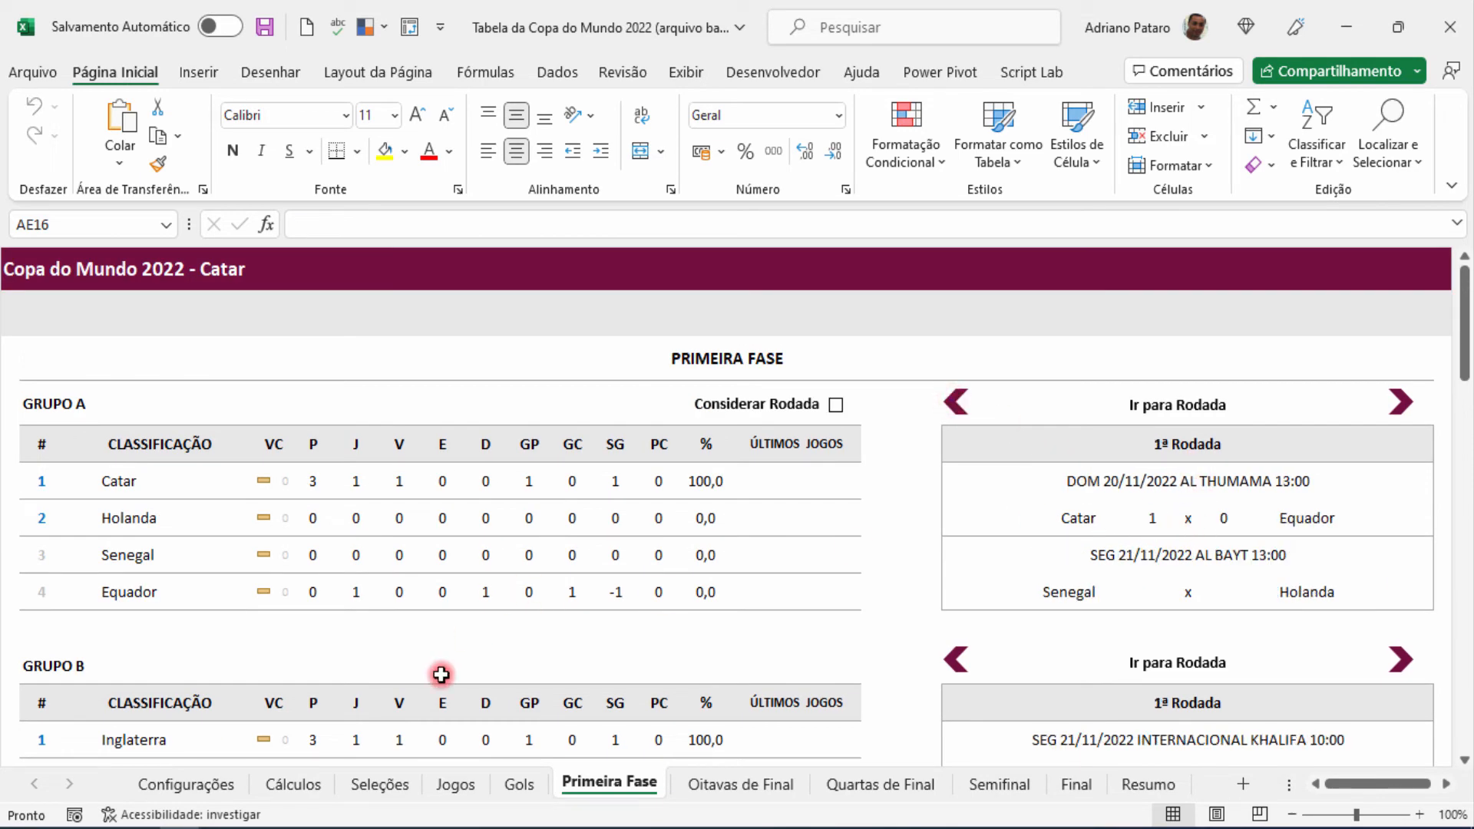
On the Cálculos sheet, recheck the latest match numbers in AW4:AW10 against the empty Últimos 3 Jogos columns.
left_click(293, 782)
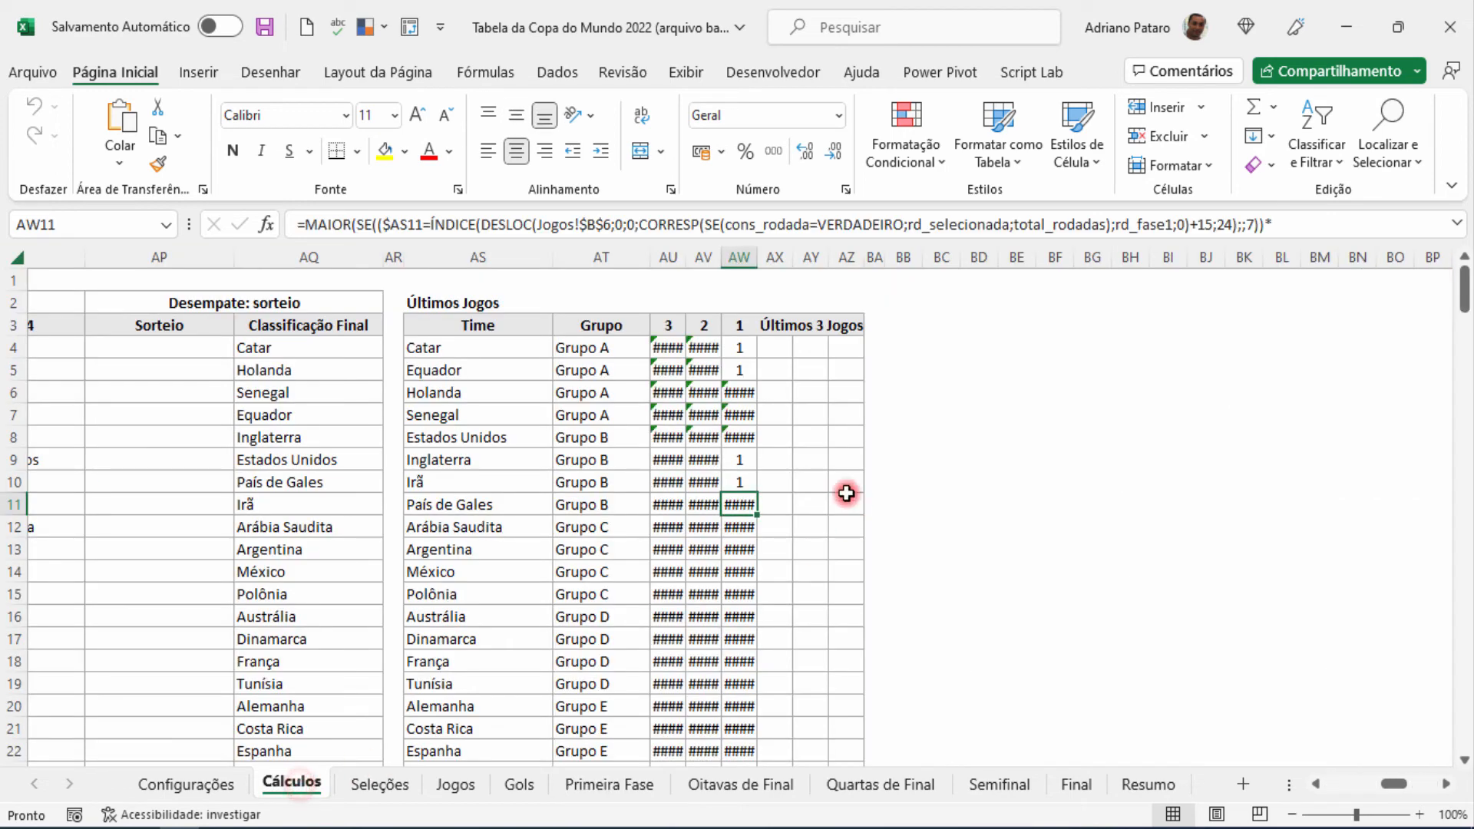
left_click(824, 414)
left_click_drag(739, 348, 749, 482)
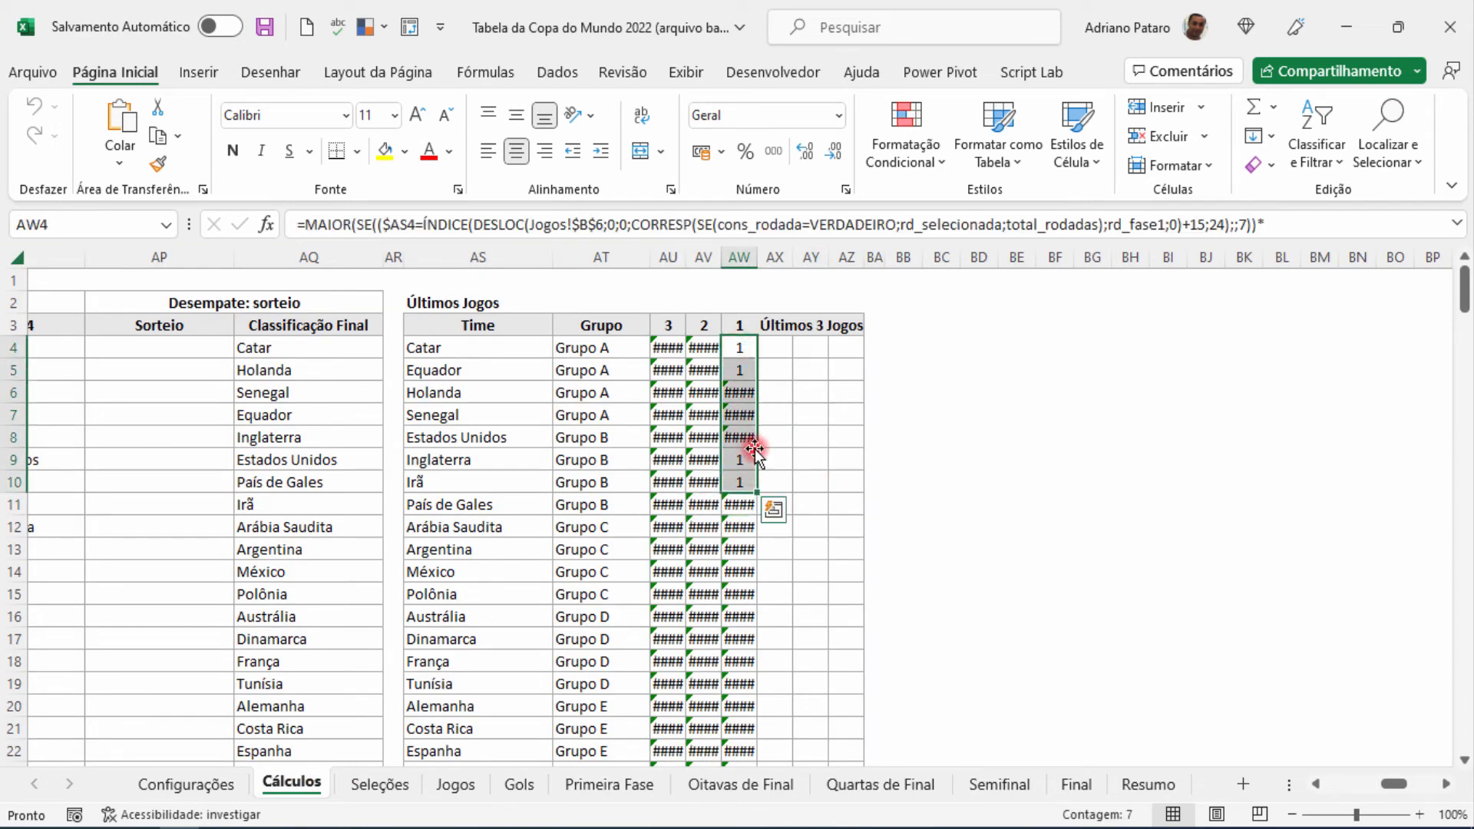
left_click(744, 438)
left_click(775, 348)
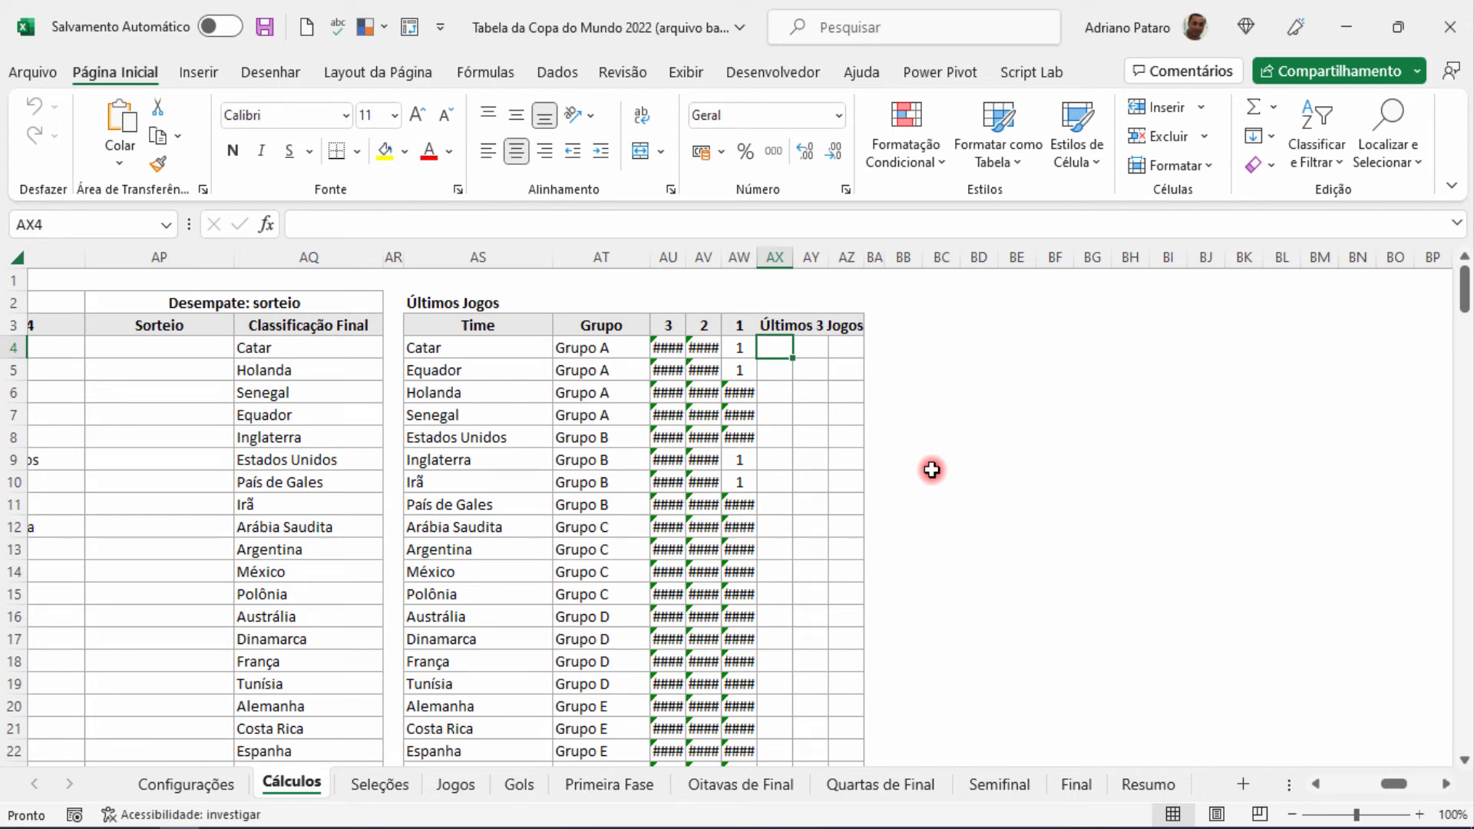
left_click(453, 346)
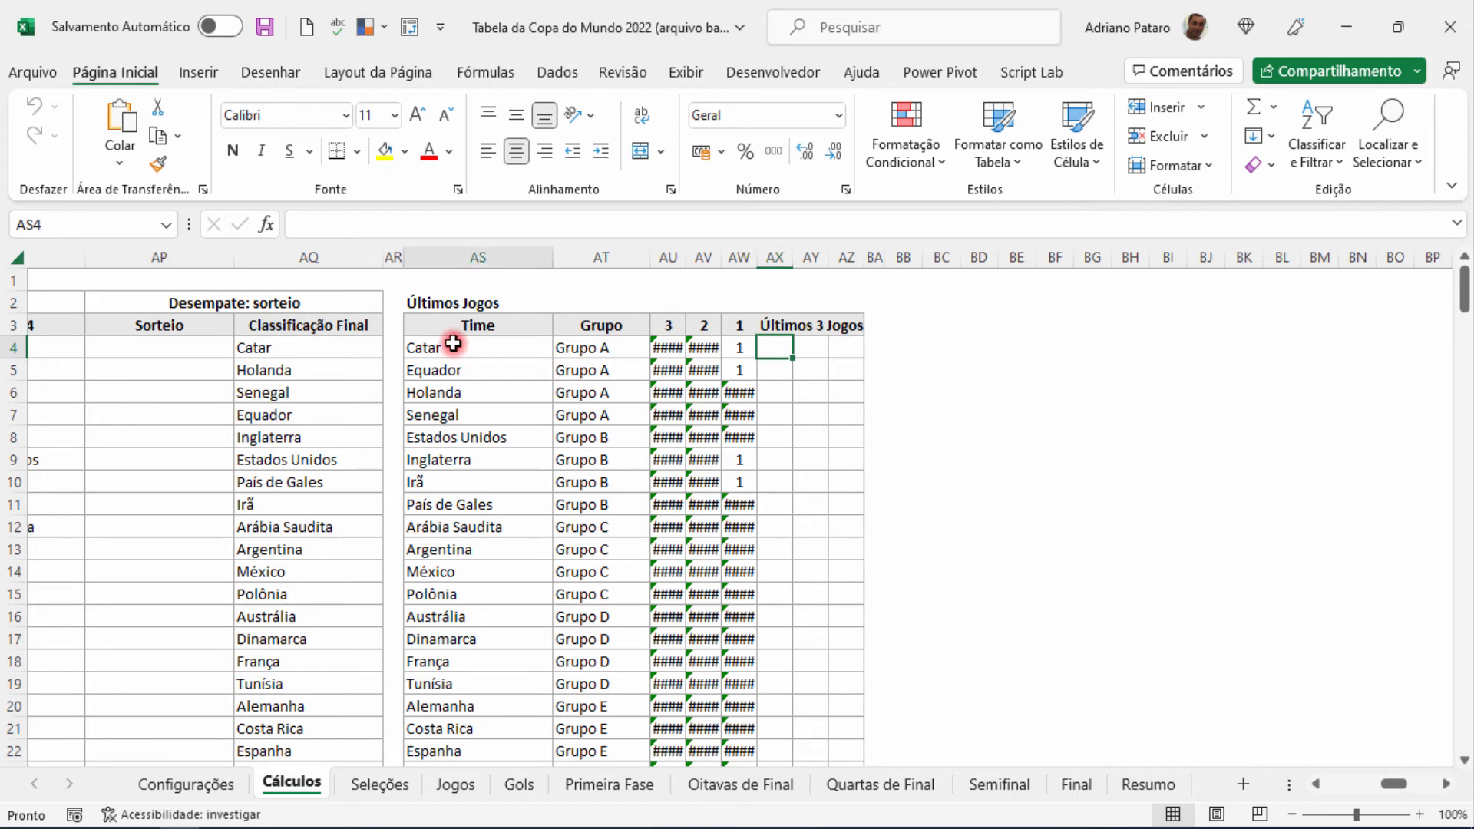
left_click(737, 346)
left_click(776, 349)
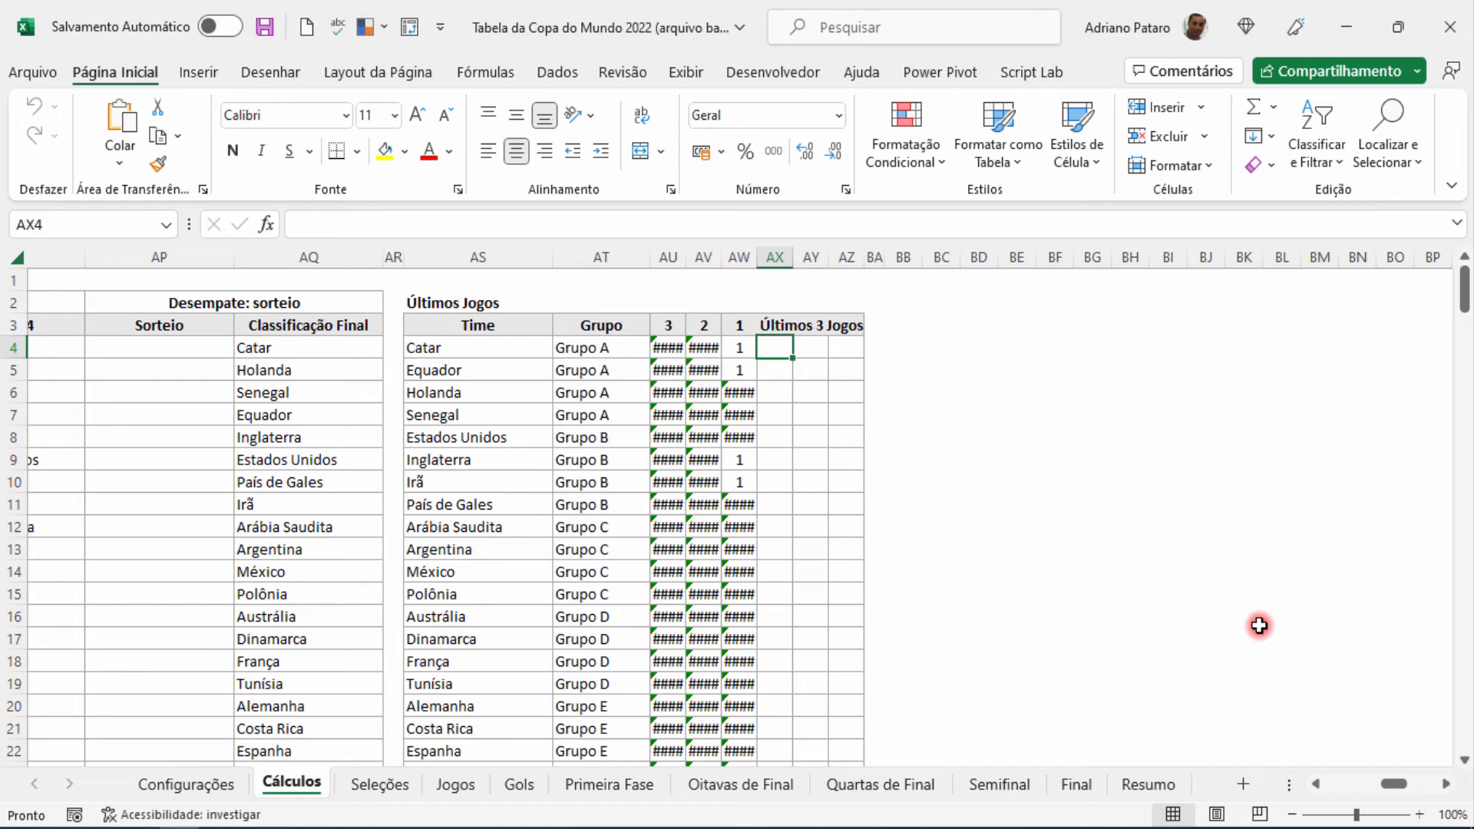
type("=ÍND")
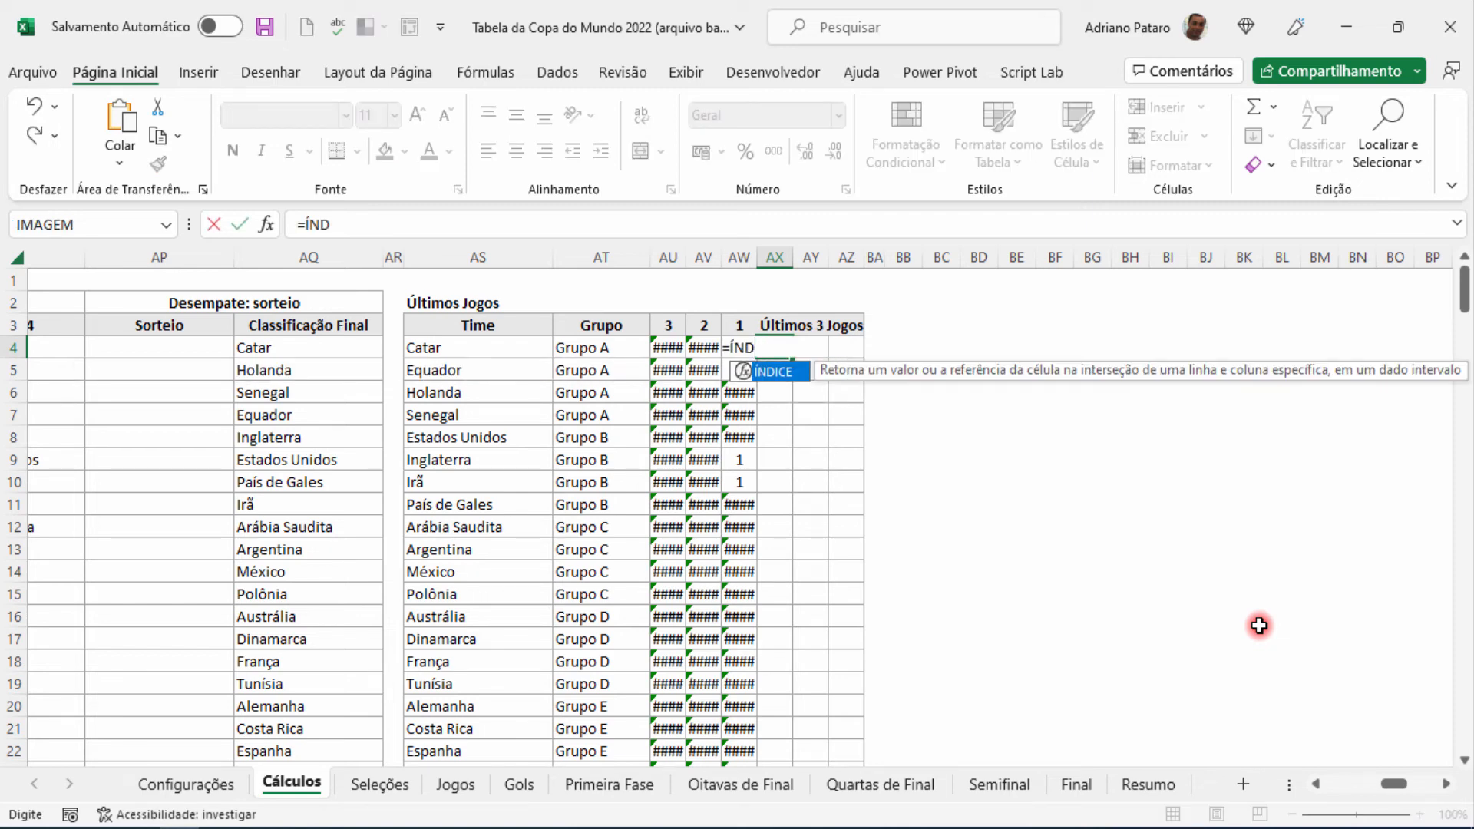
key("Tab")
left_click(266, 225)
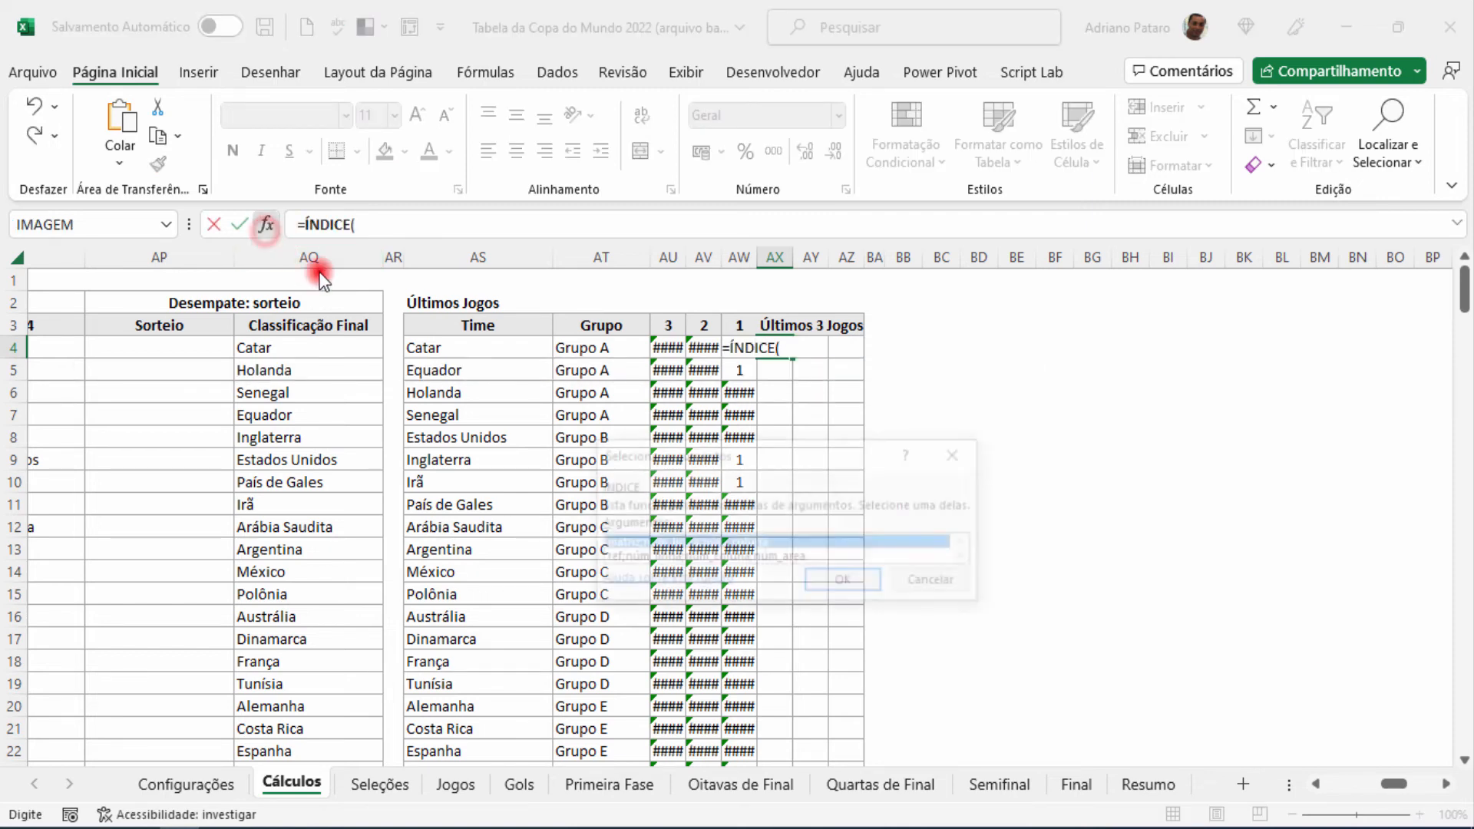
left_click(845, 581)
left_click(790, 455)
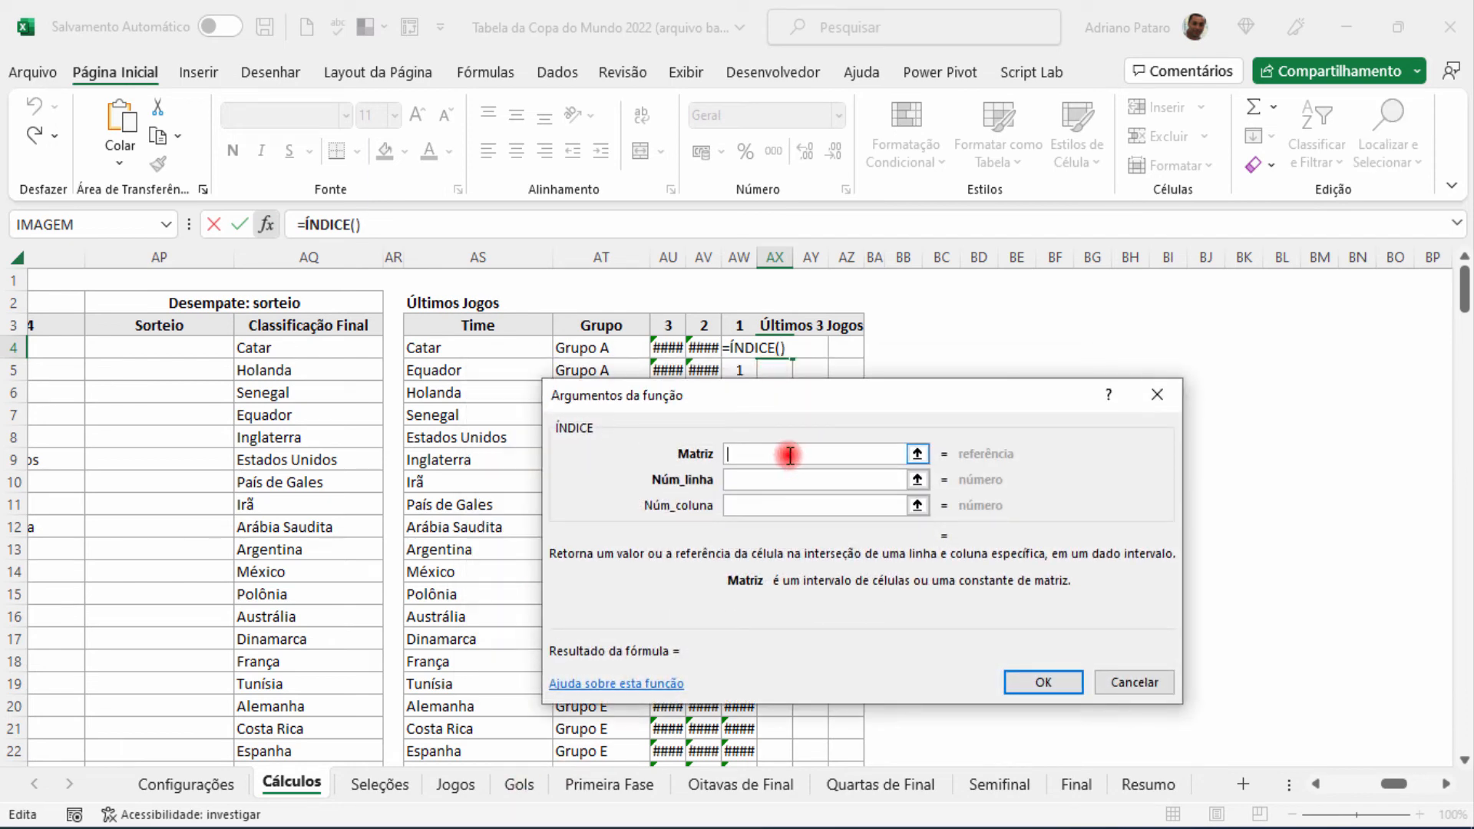
type("fase1")
left_click(765, 504)
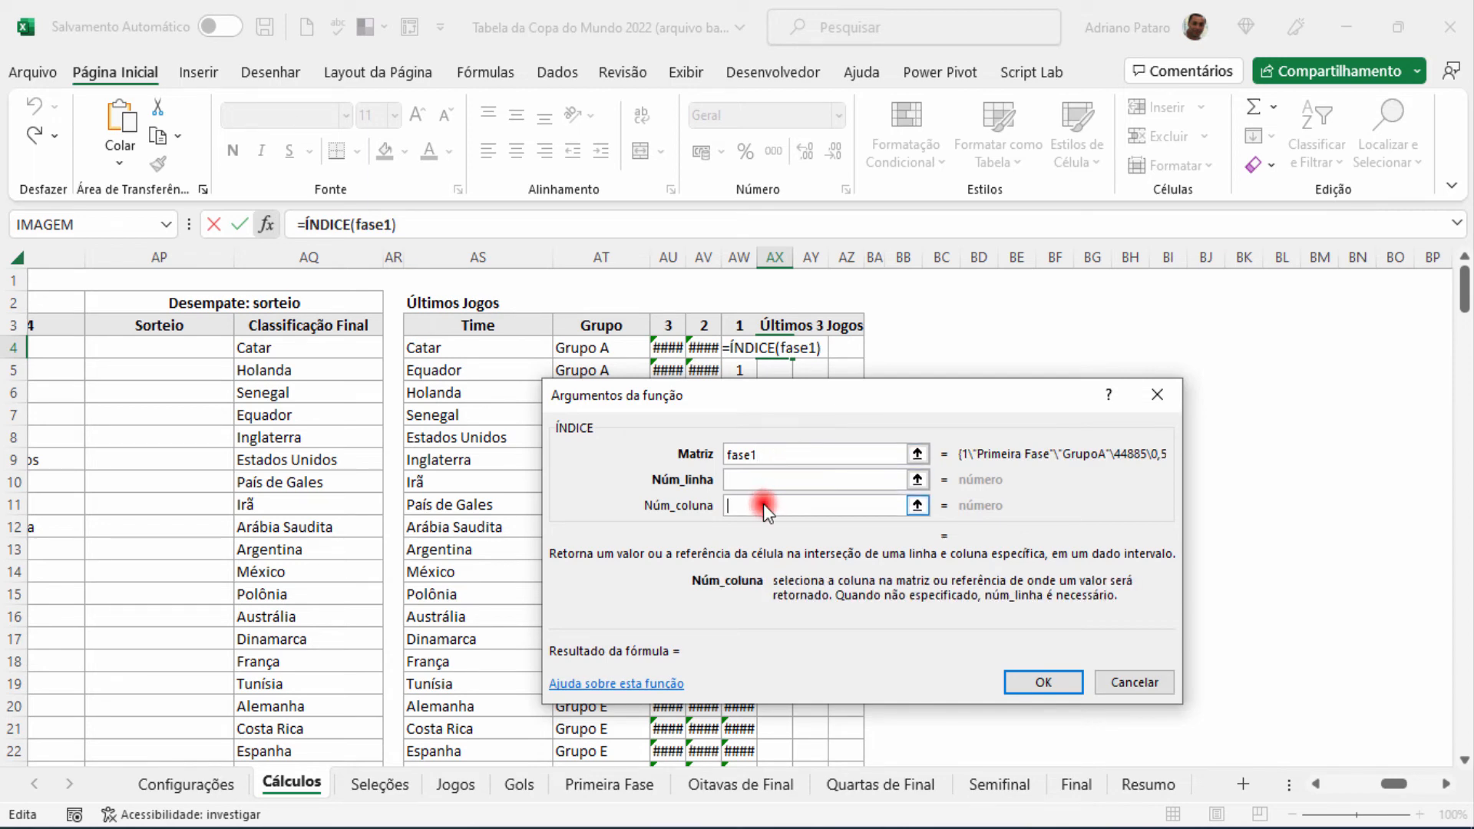
key("Escape")
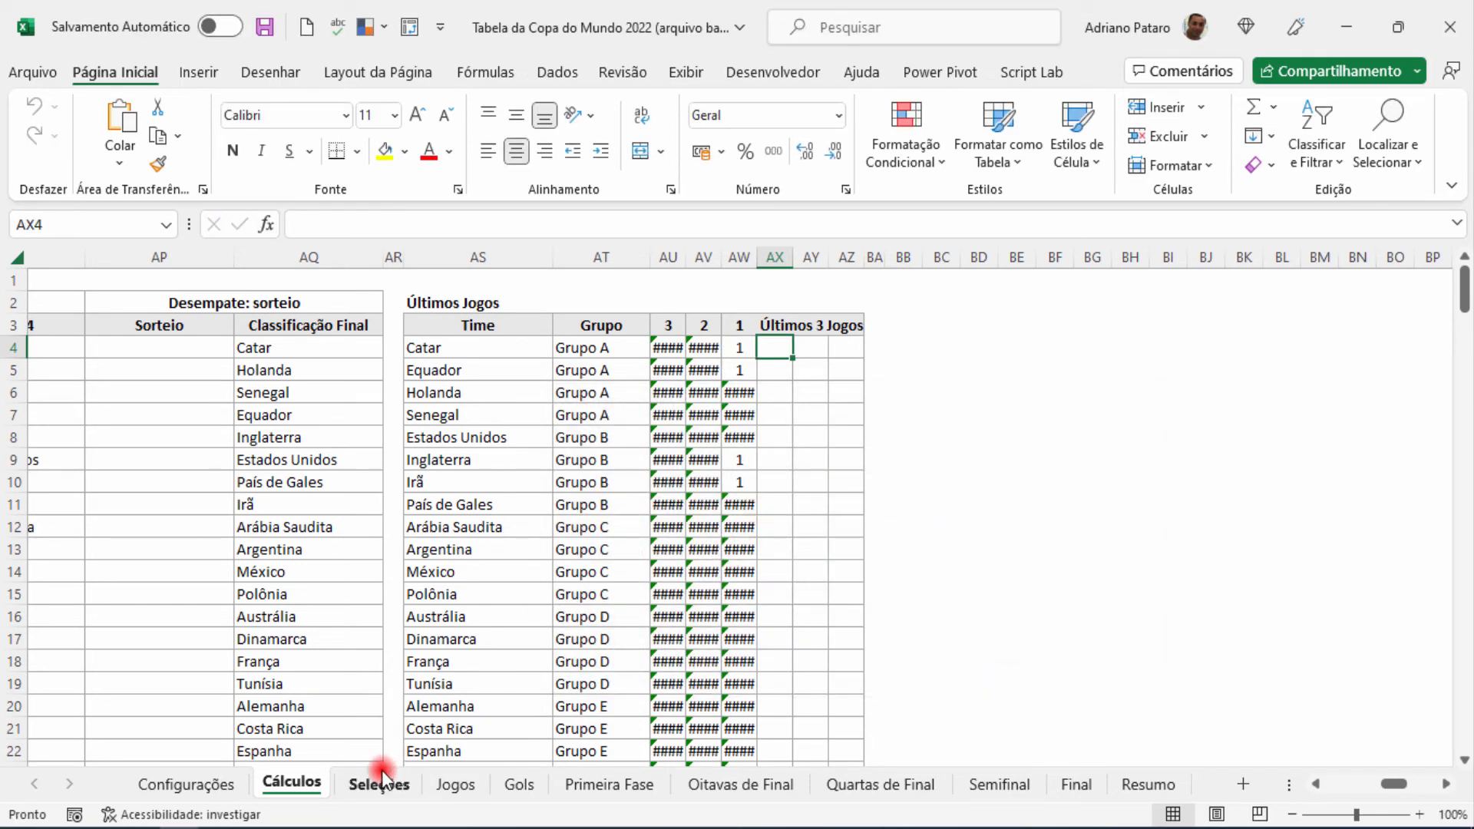
On the Jogos sheet, examine the PM and PV points columns and the table headings from Rd through PV.
left_click(480, 785)
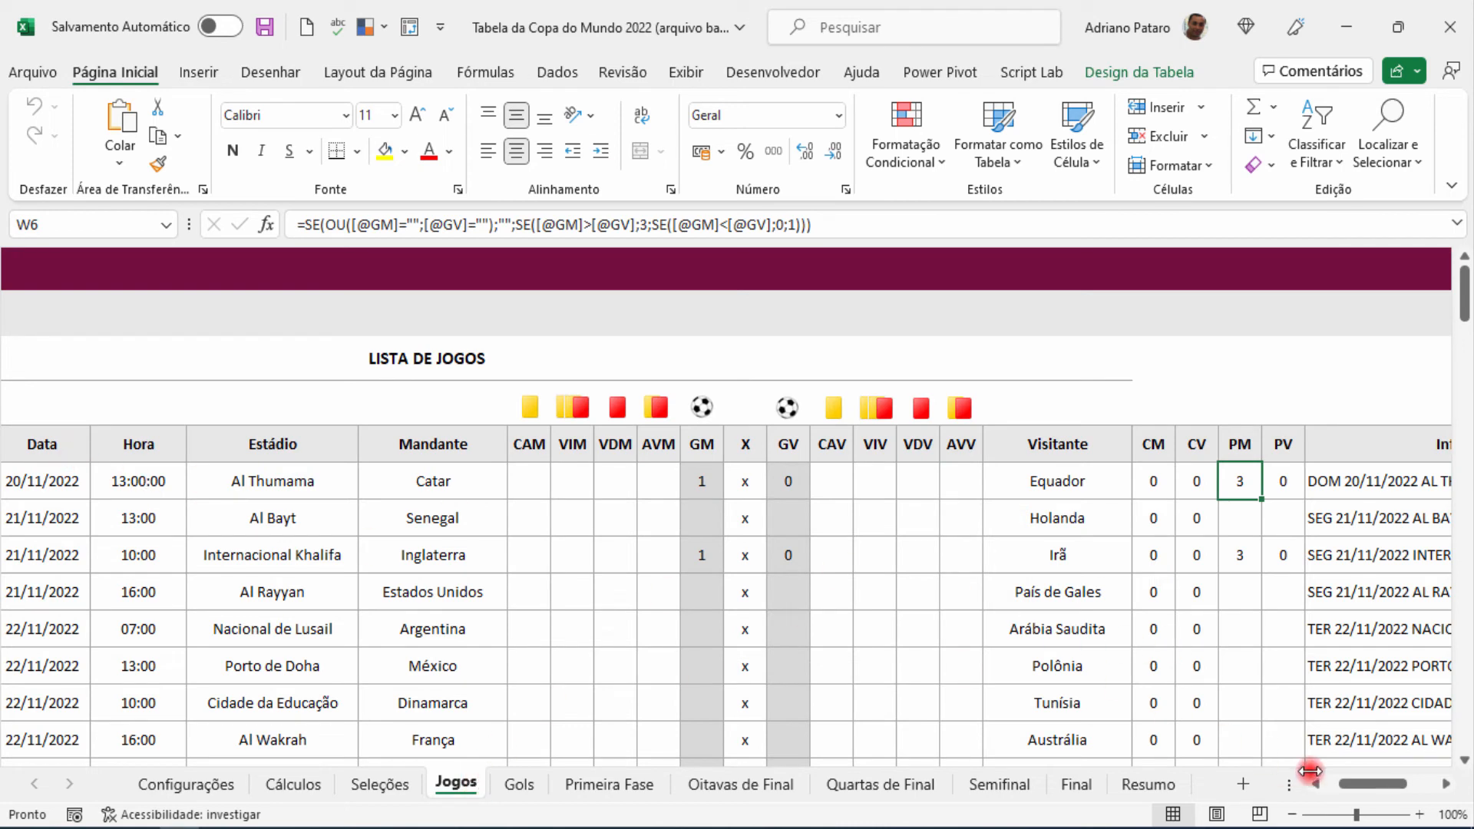
left_click_drag(1238, 449, 1275, 445)
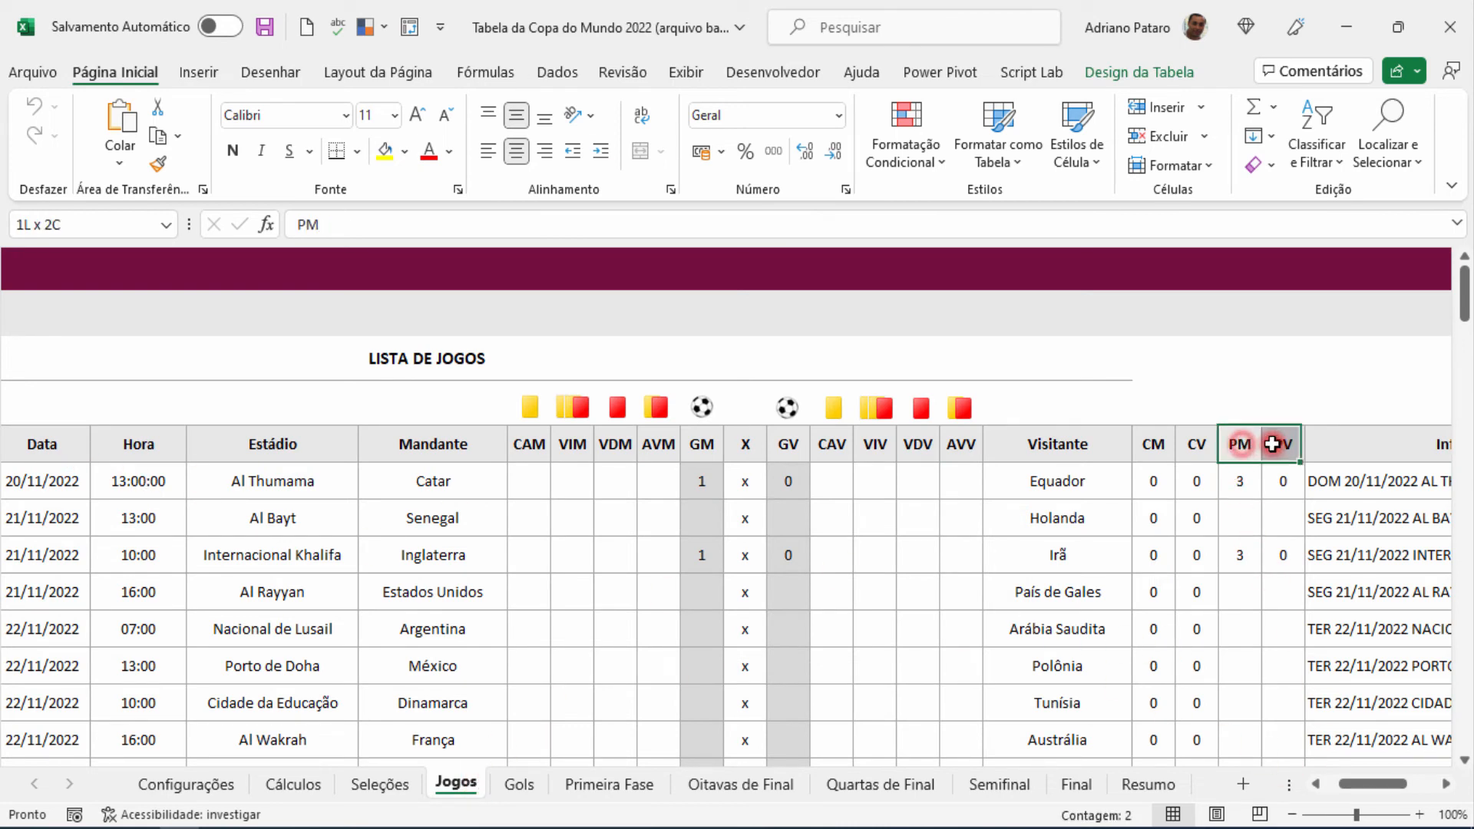
left_click(1246, 481)
left_click(1297, 482)
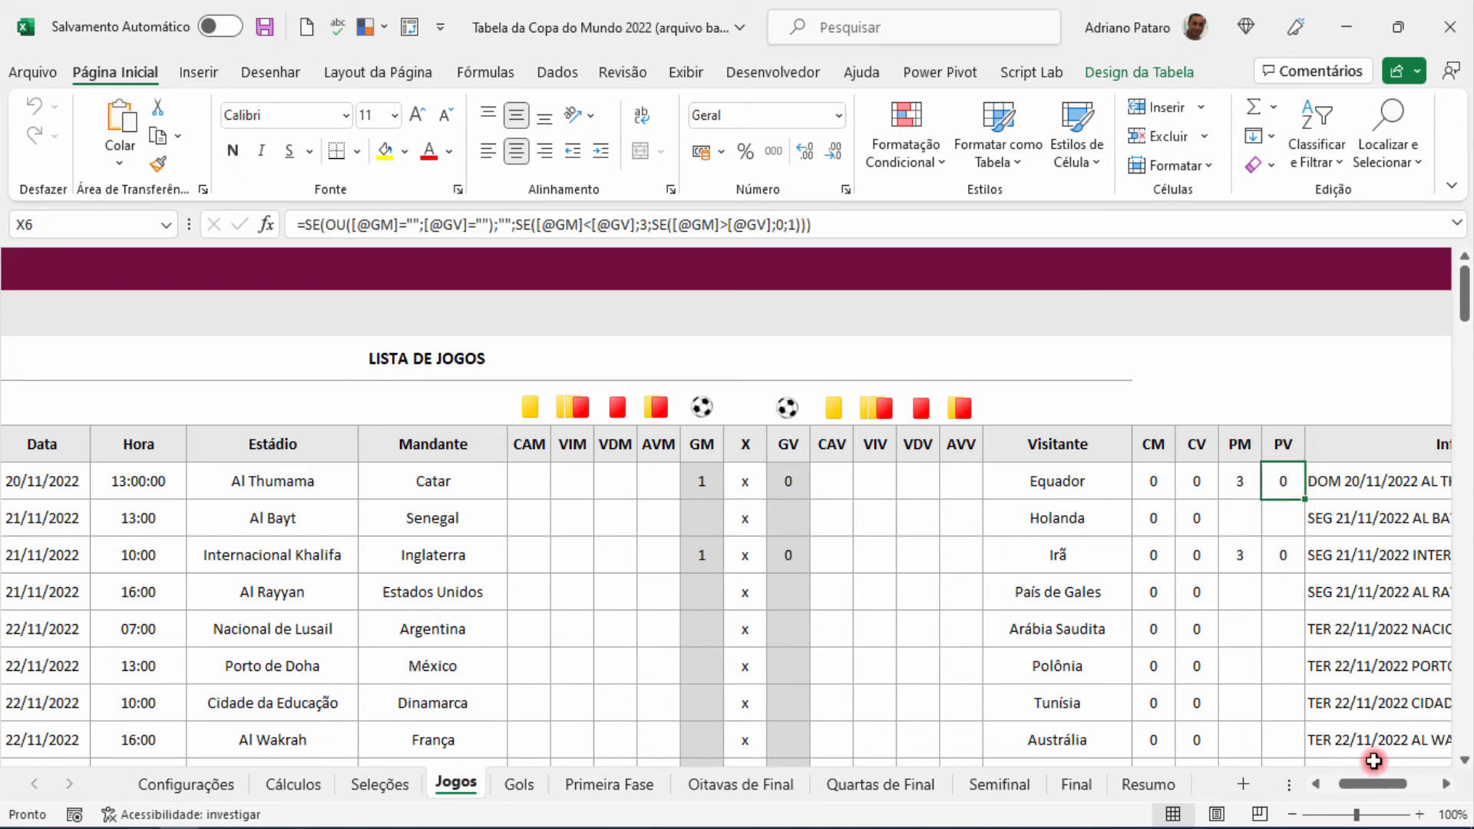
left_click_drag(1381, 791, 1362, 791)
left_click_drag(39, 444, 915, 450)
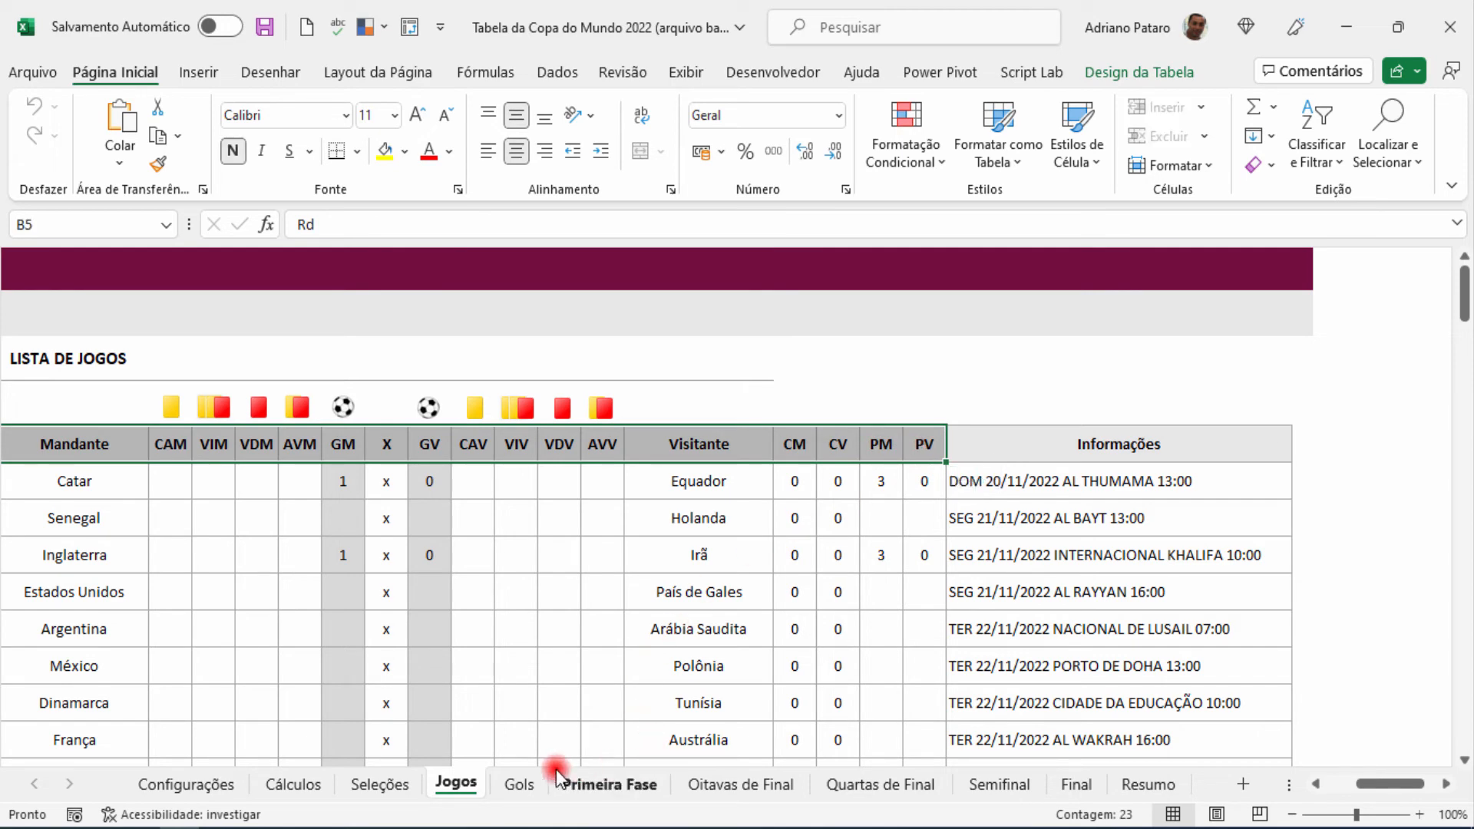
In AX4 of the Cálculos sheet, begin an ÍNDICE function with fase1 as the array and 22 as the column number.
left_click(323, 782)
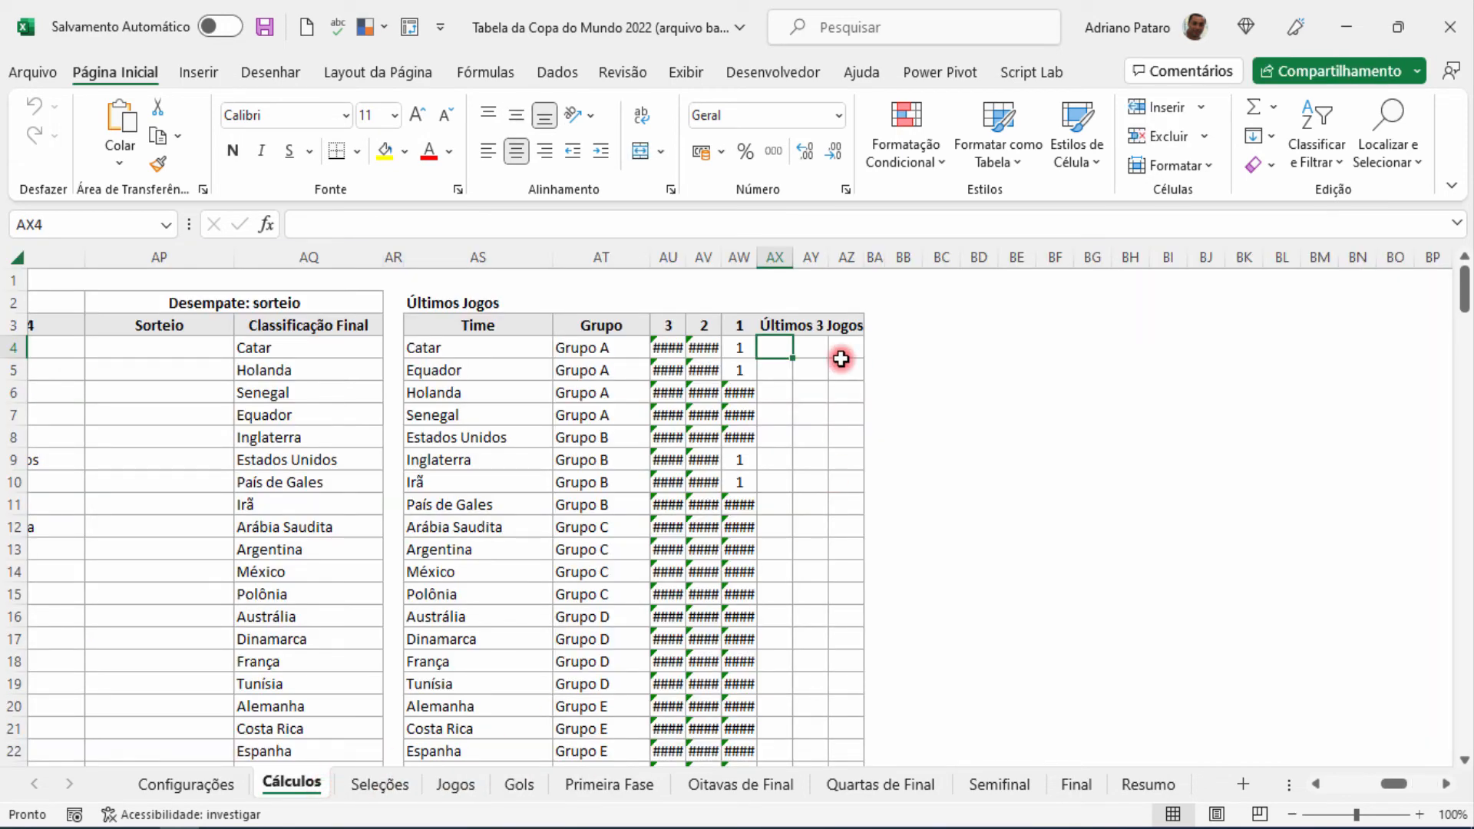
type("=índice")
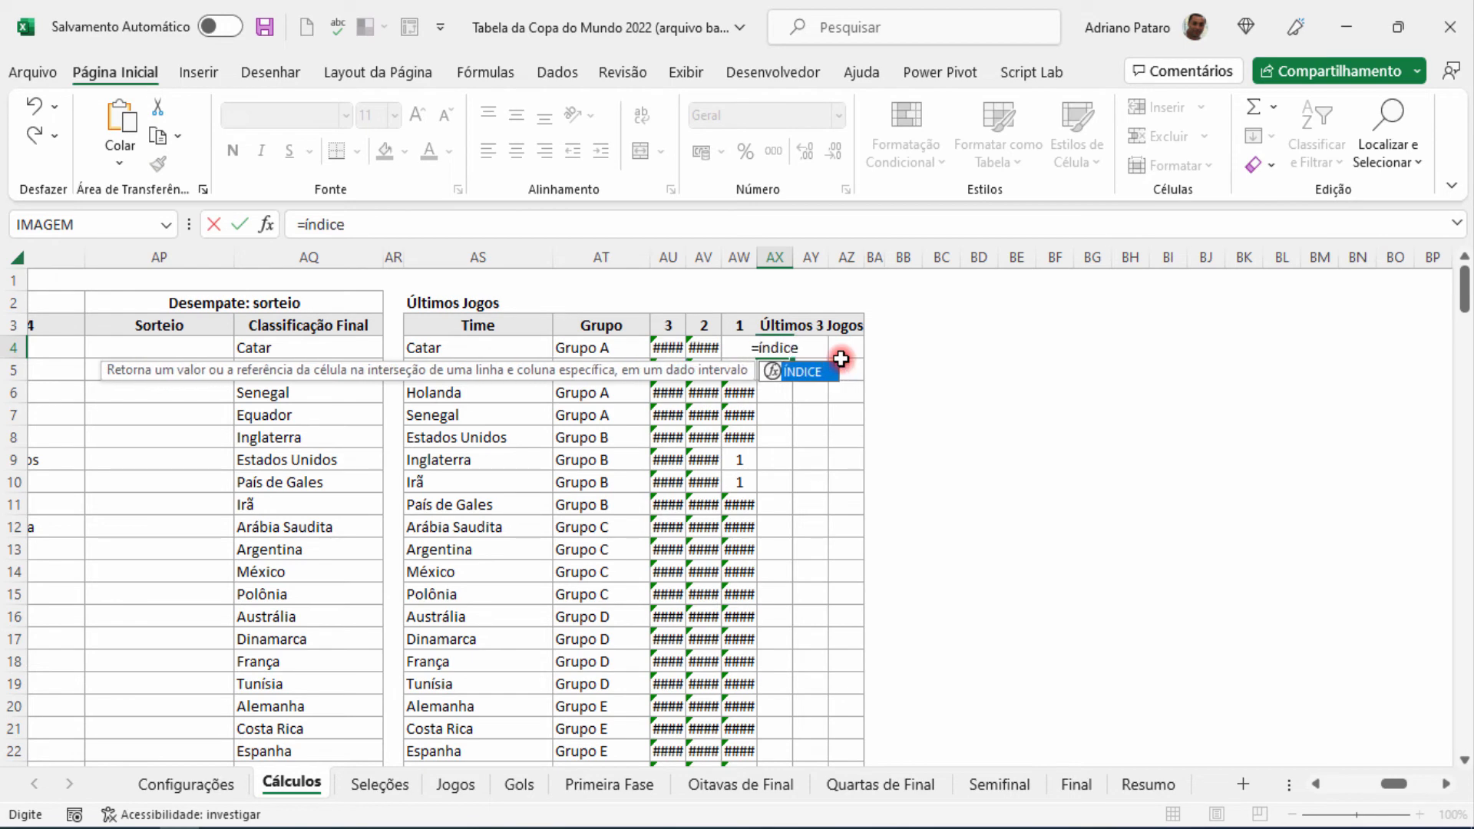
type("()")
left_click(268, 225)
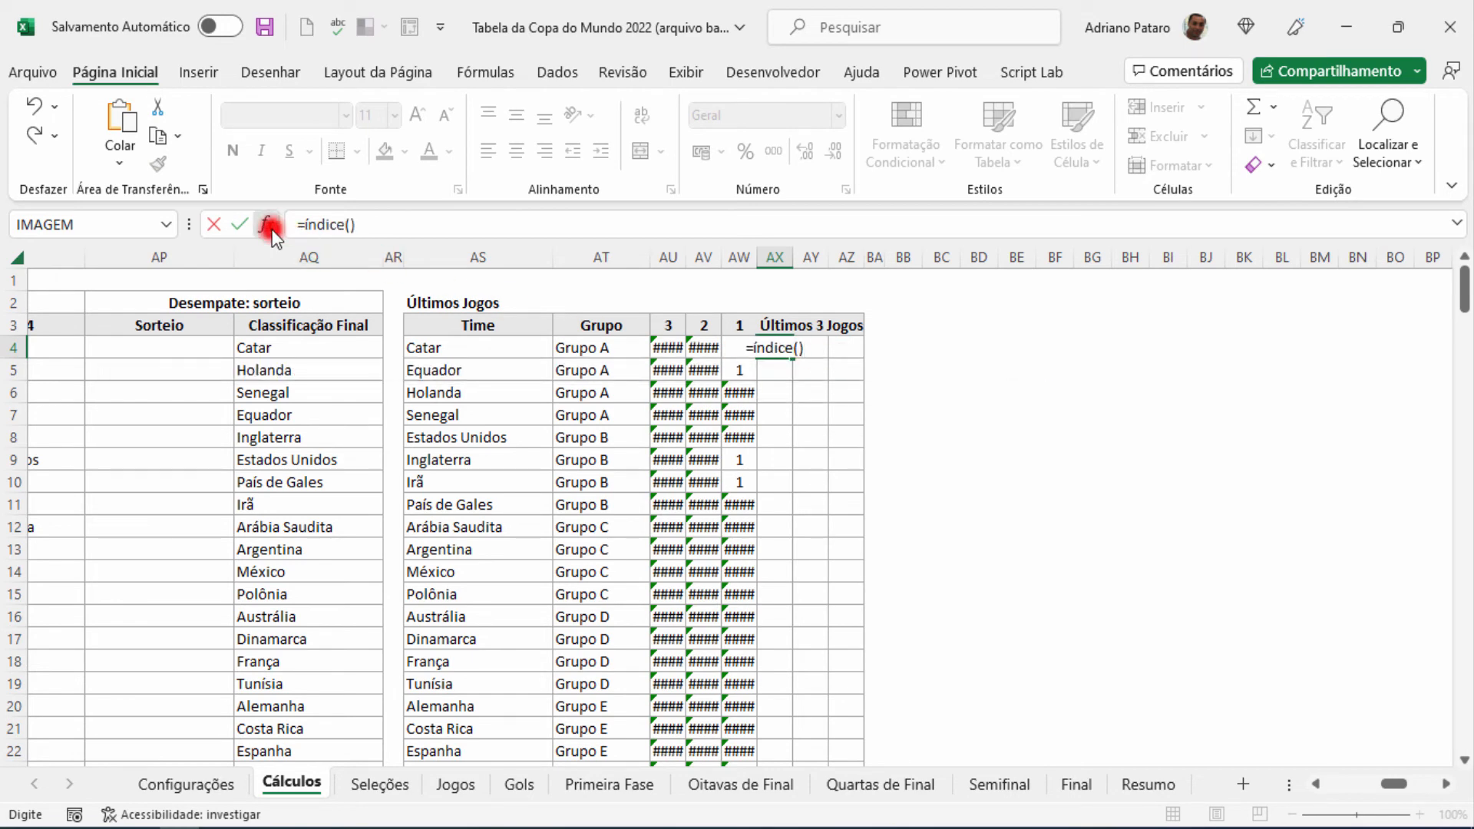
left_click(923, 603)
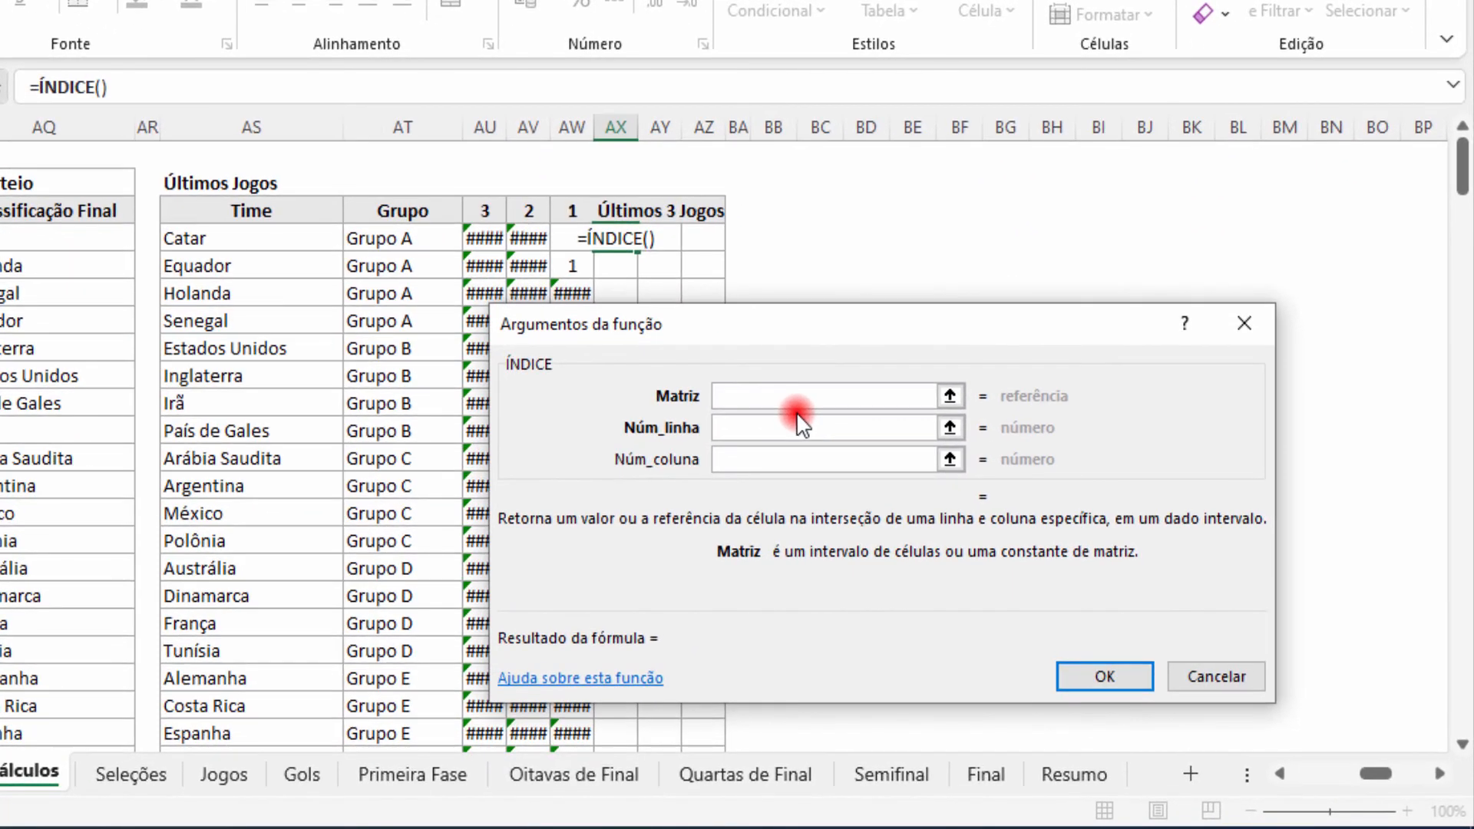
type("fase1")
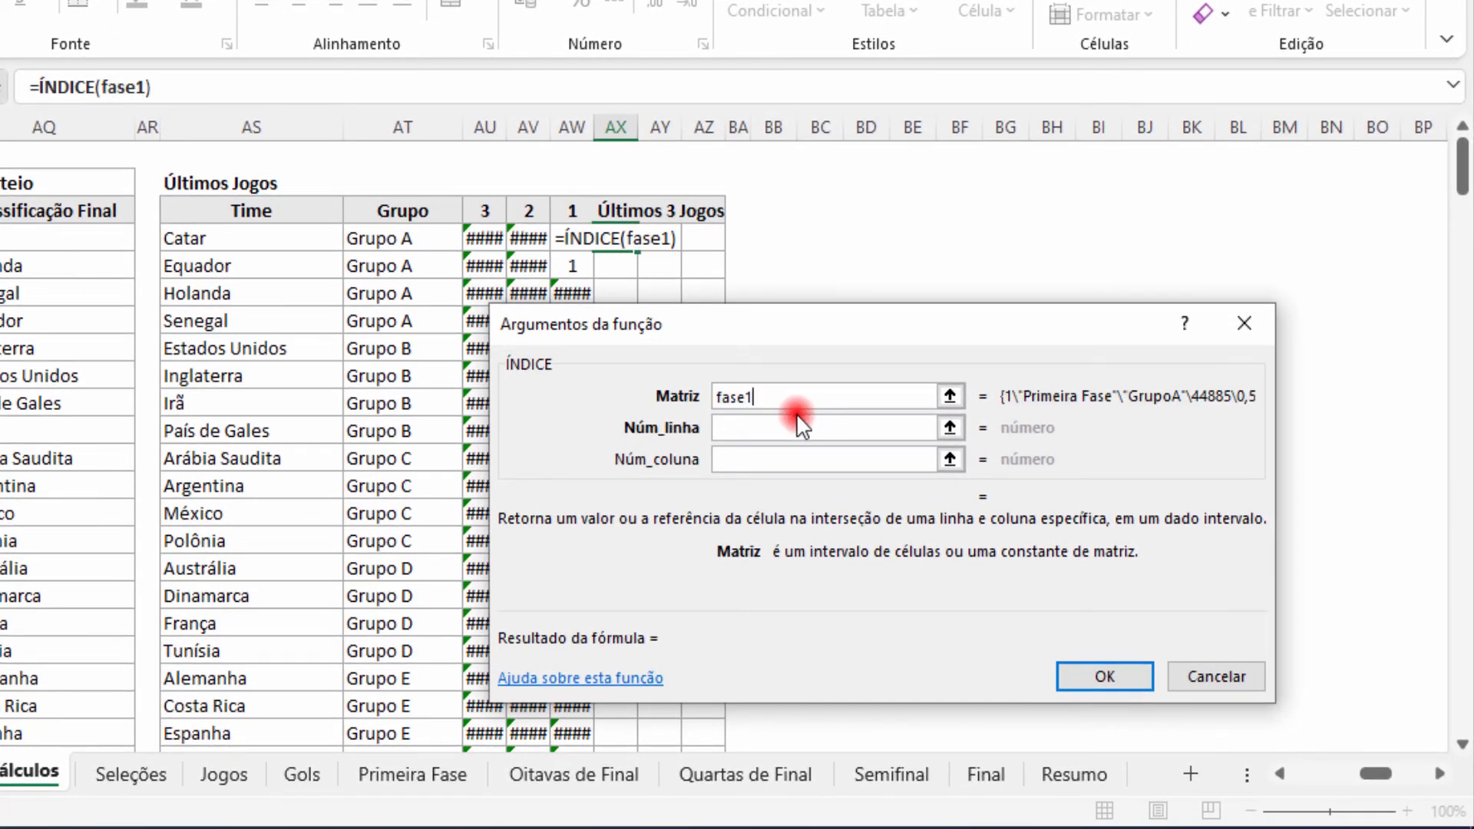
left_click(781, 462)
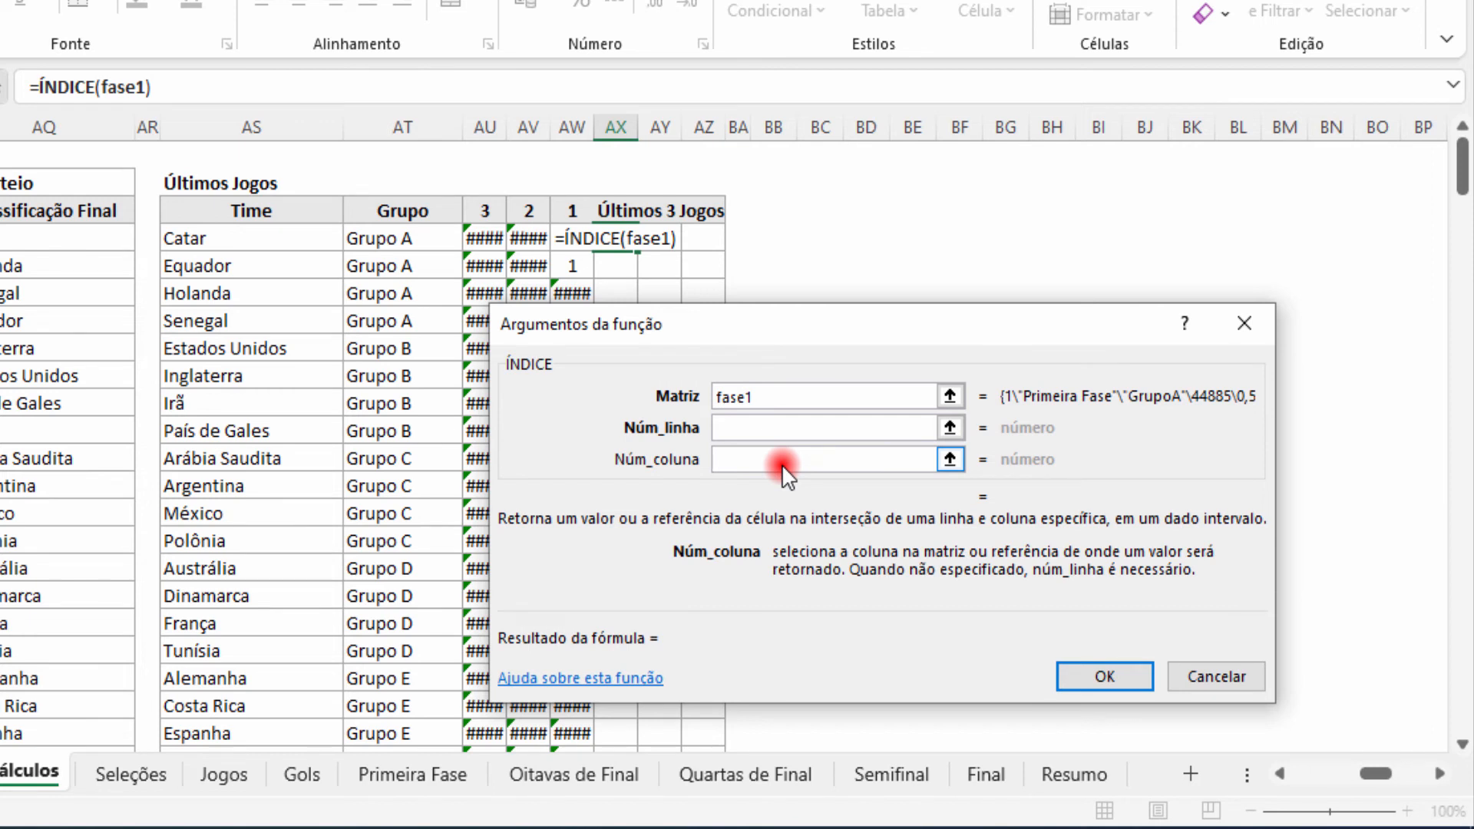
type("22")
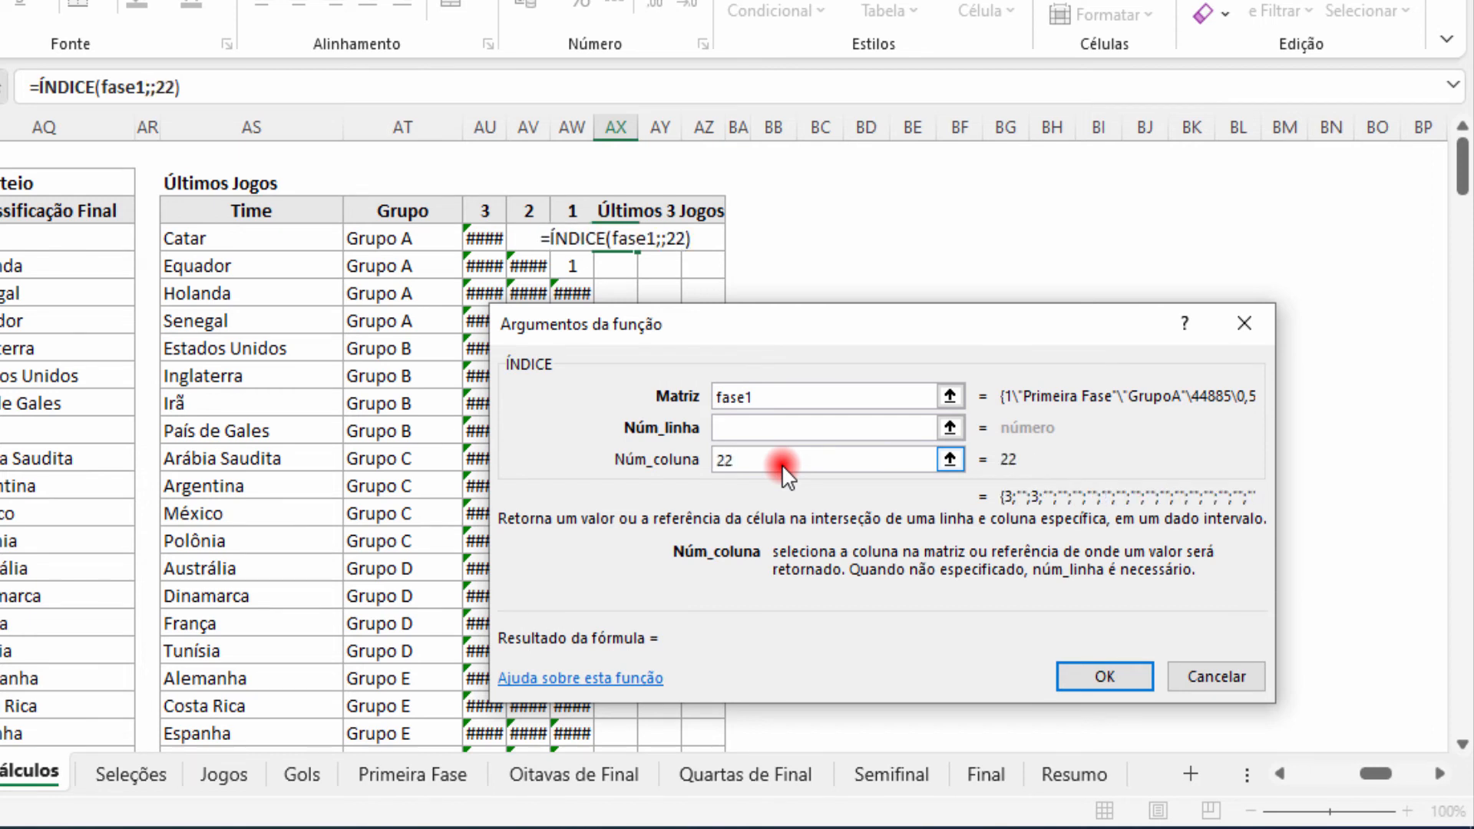
Nest CORRESP as the ÍNDICE row number, with $AS4&AU4 as its lookup value.
left_click(788, 428)
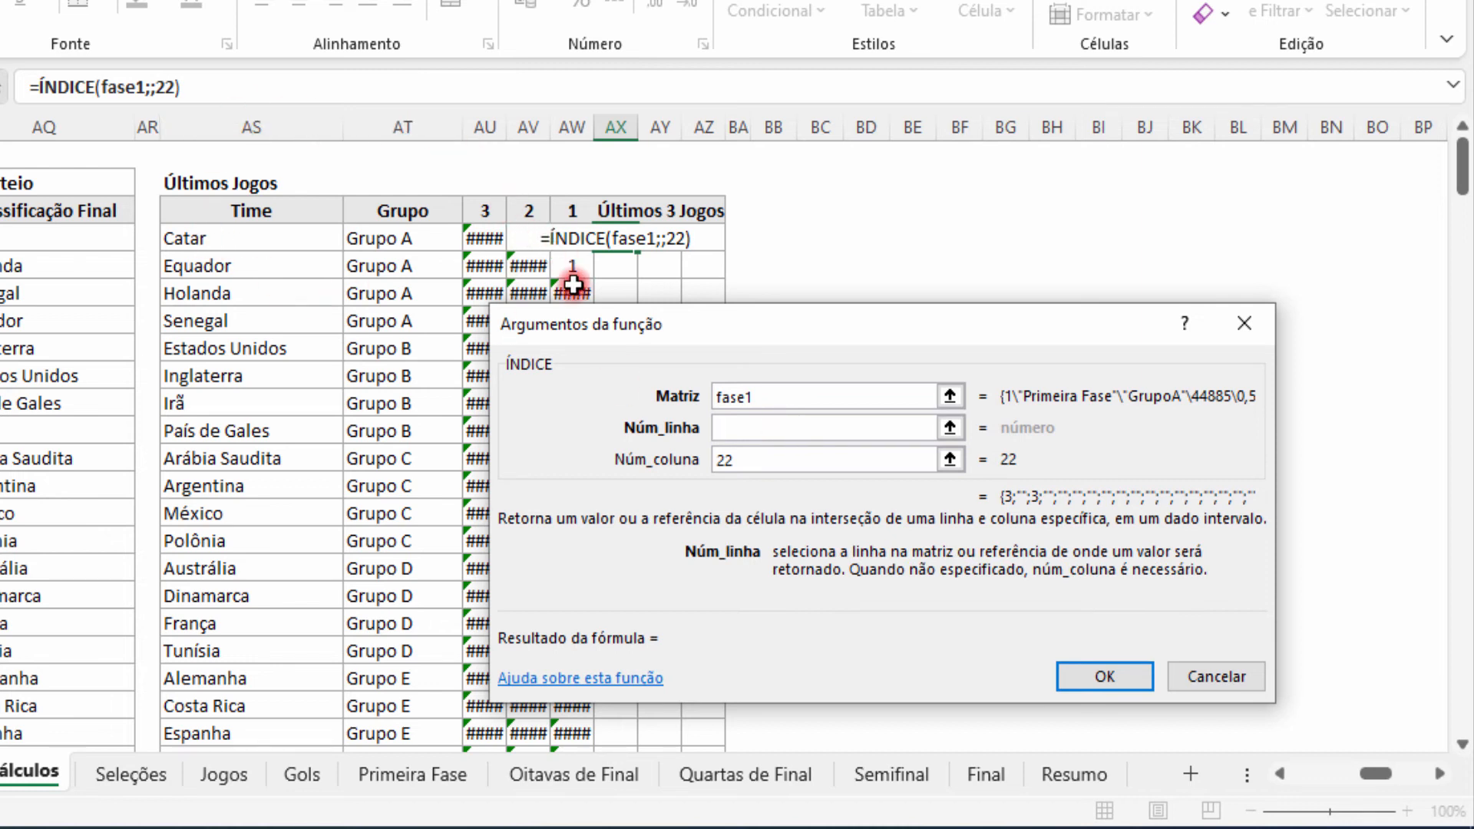
type("CORRE")
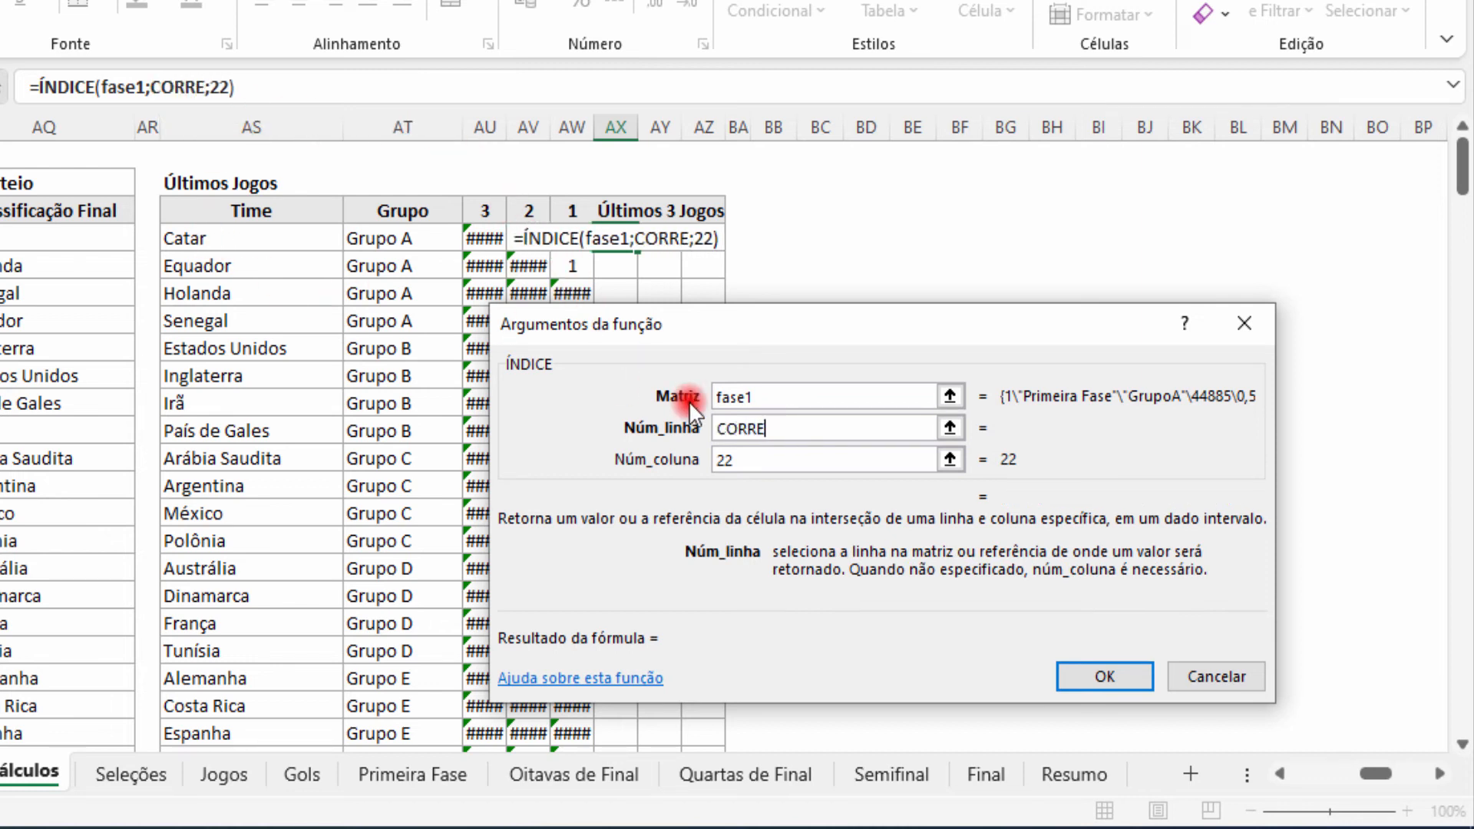
type("SP()")
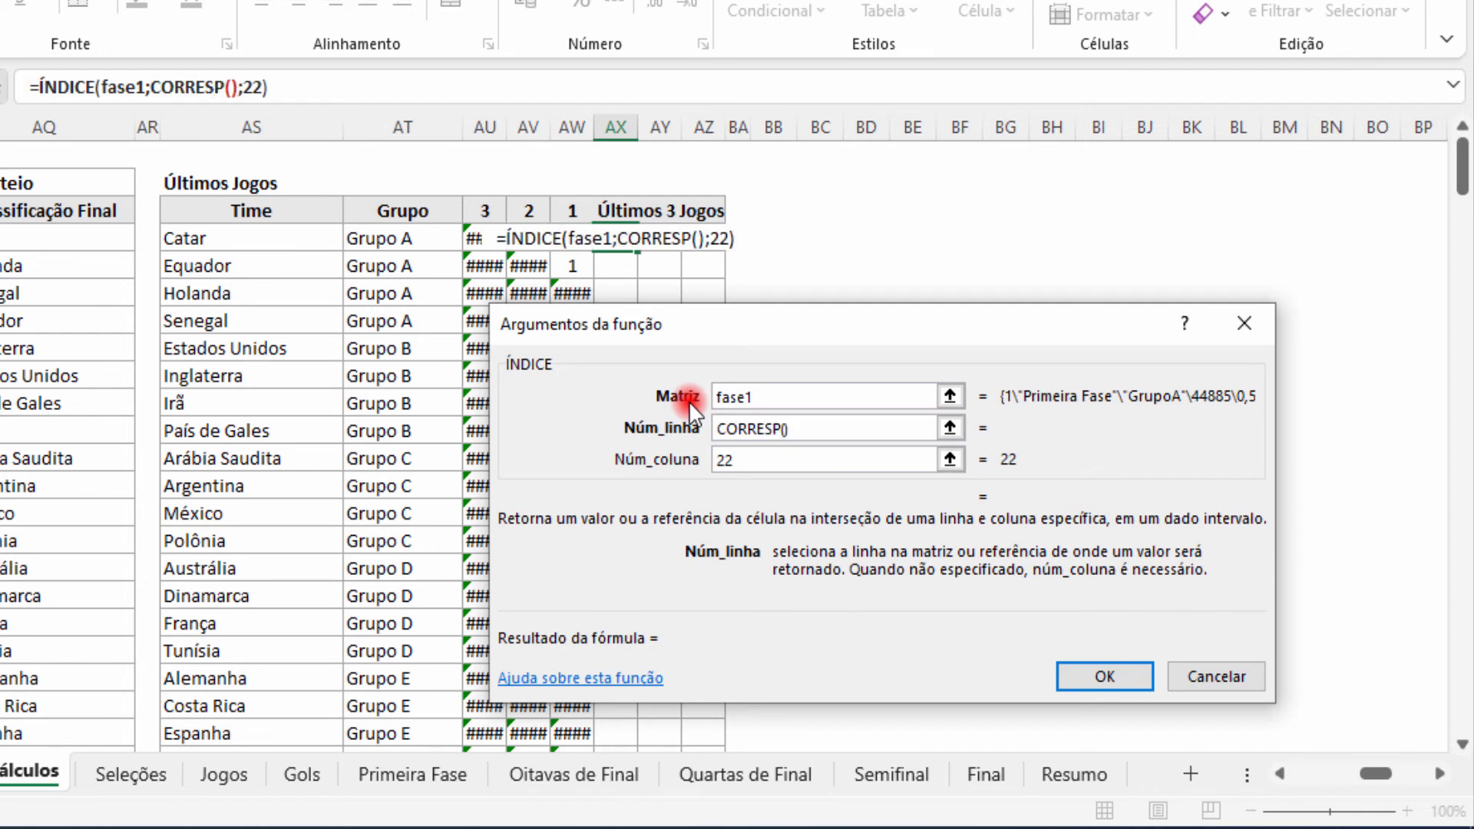
left_click(206, 87)
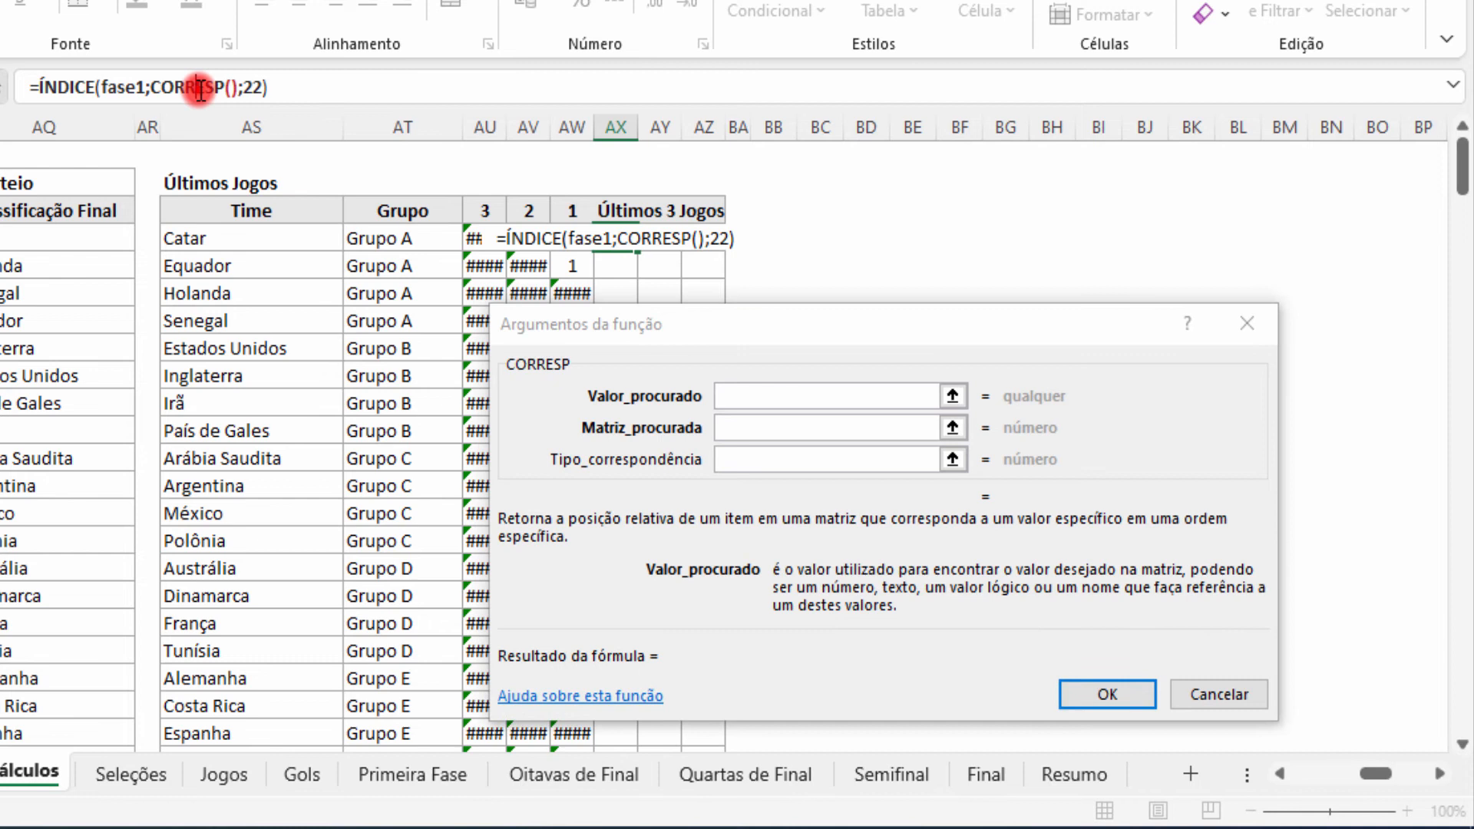
left_click(791, 428)
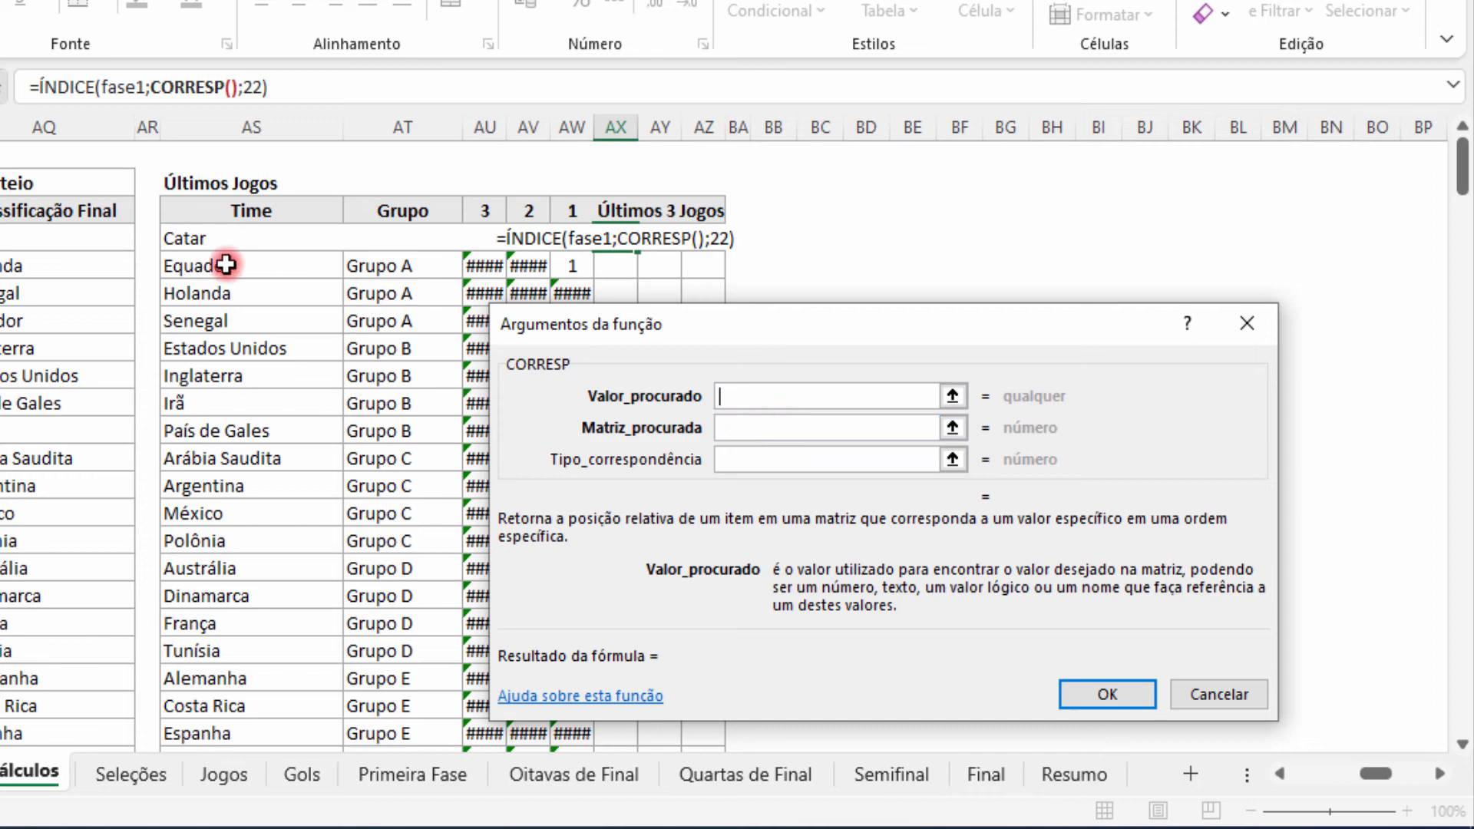
left_click(200, 238)
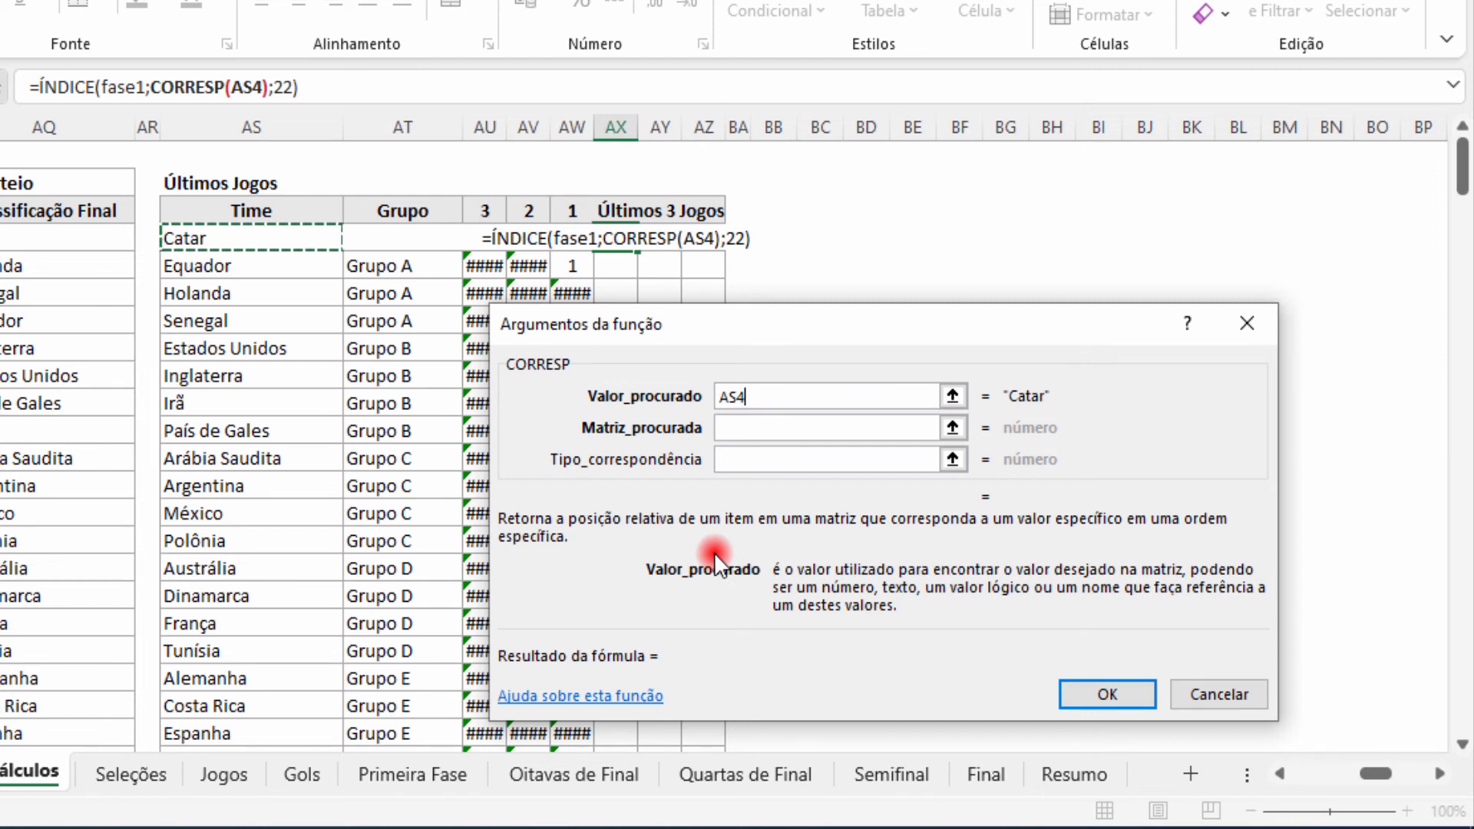
type("&AU4")
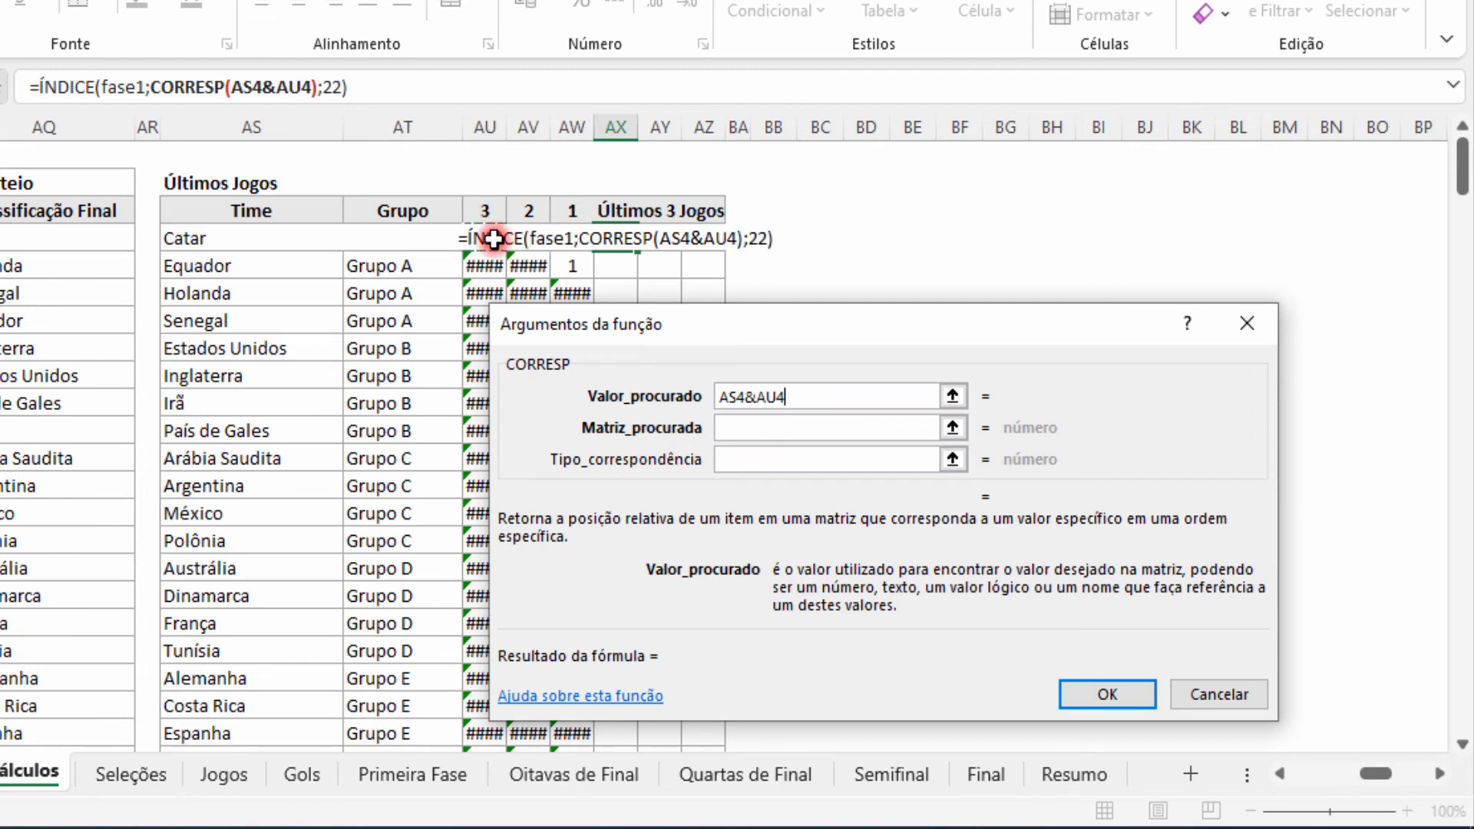
left_click(773, 398)
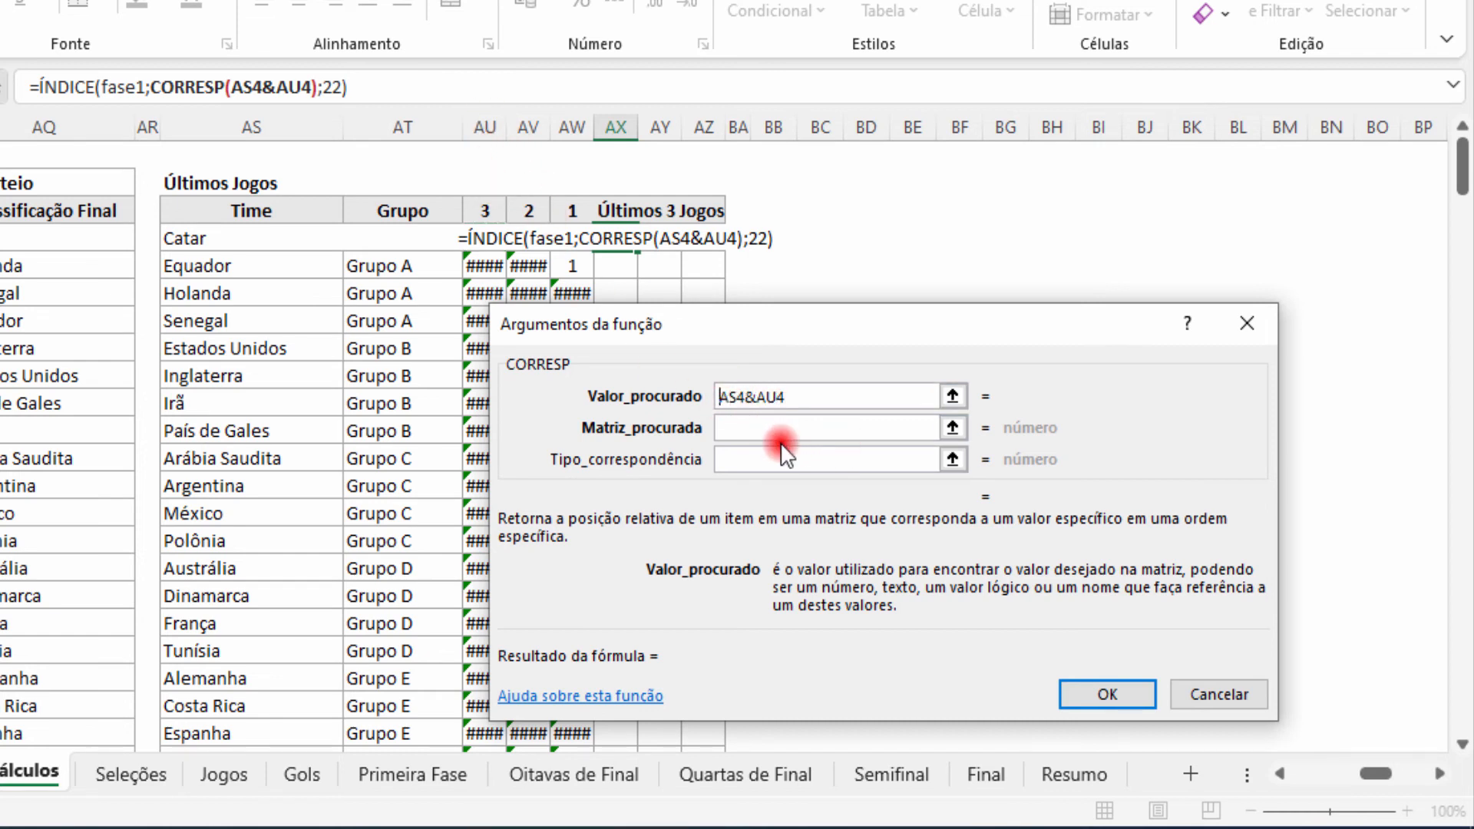
type("$")
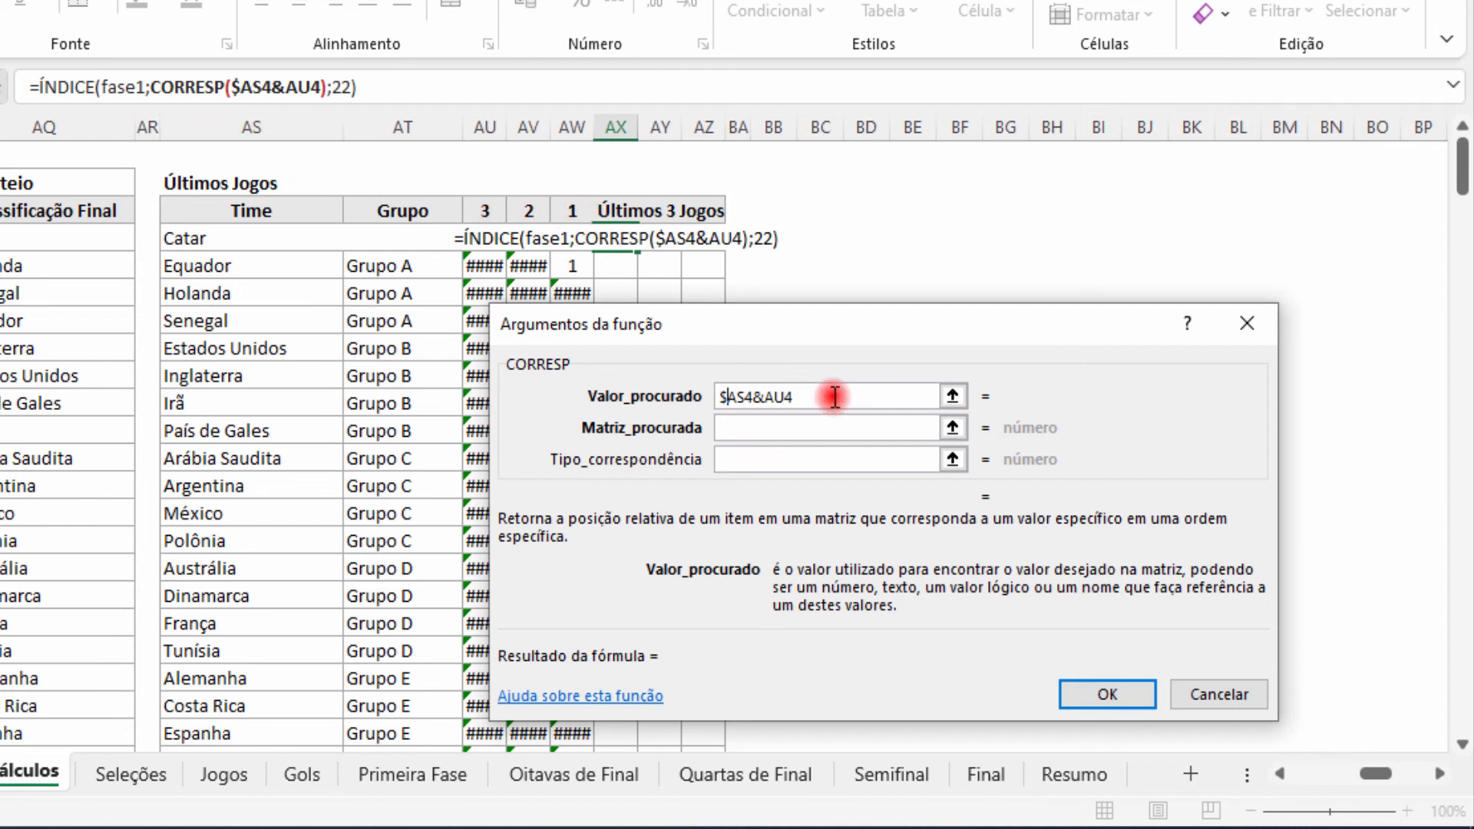
Complete CORRESP with mandante_fase1&rd_fase1 as the lookup array and match type 0, and enter the formula in AX4.
left_click(796, 428)
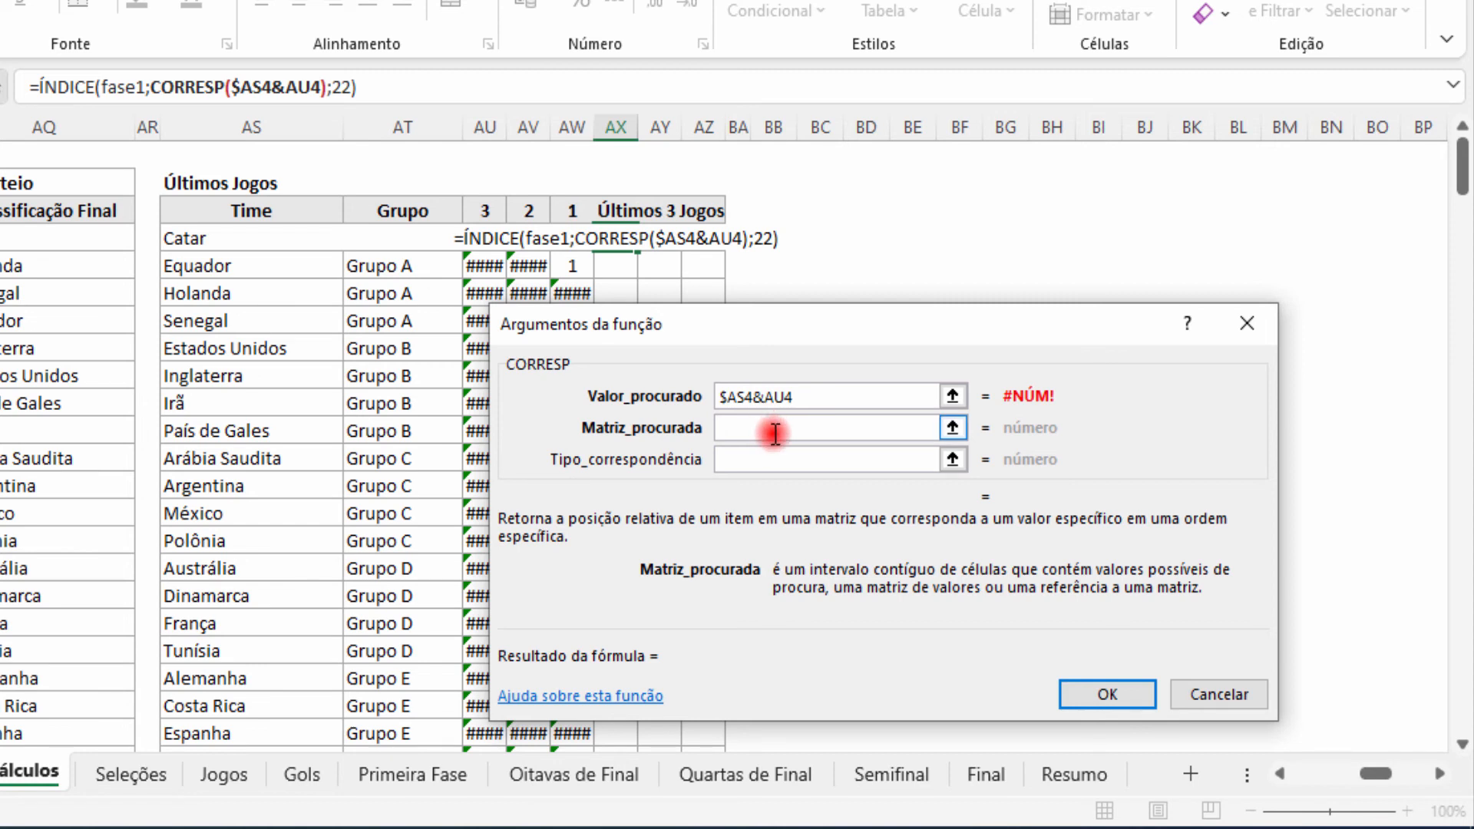
type("mandant")
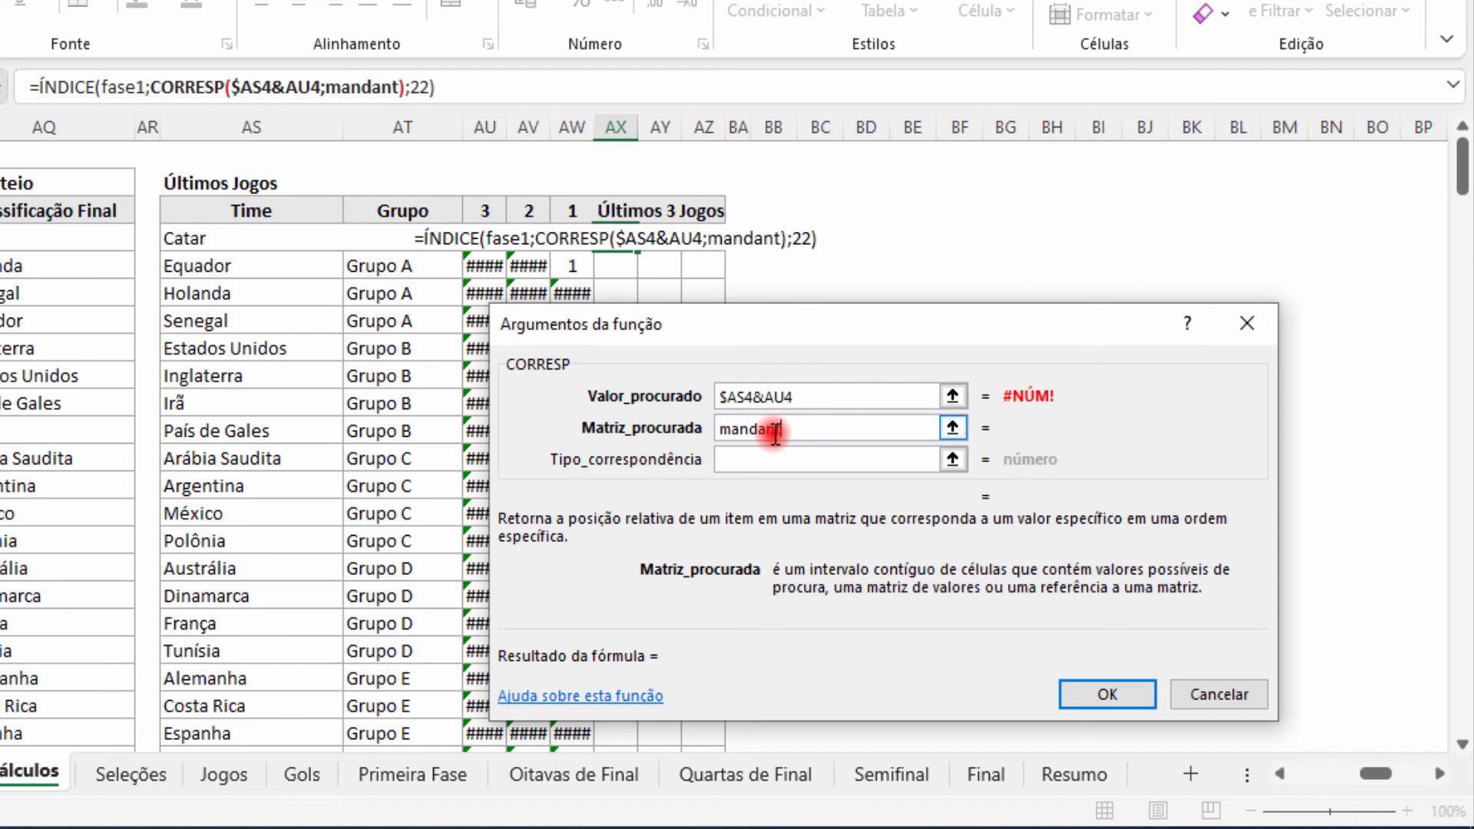
type("e_fase1")
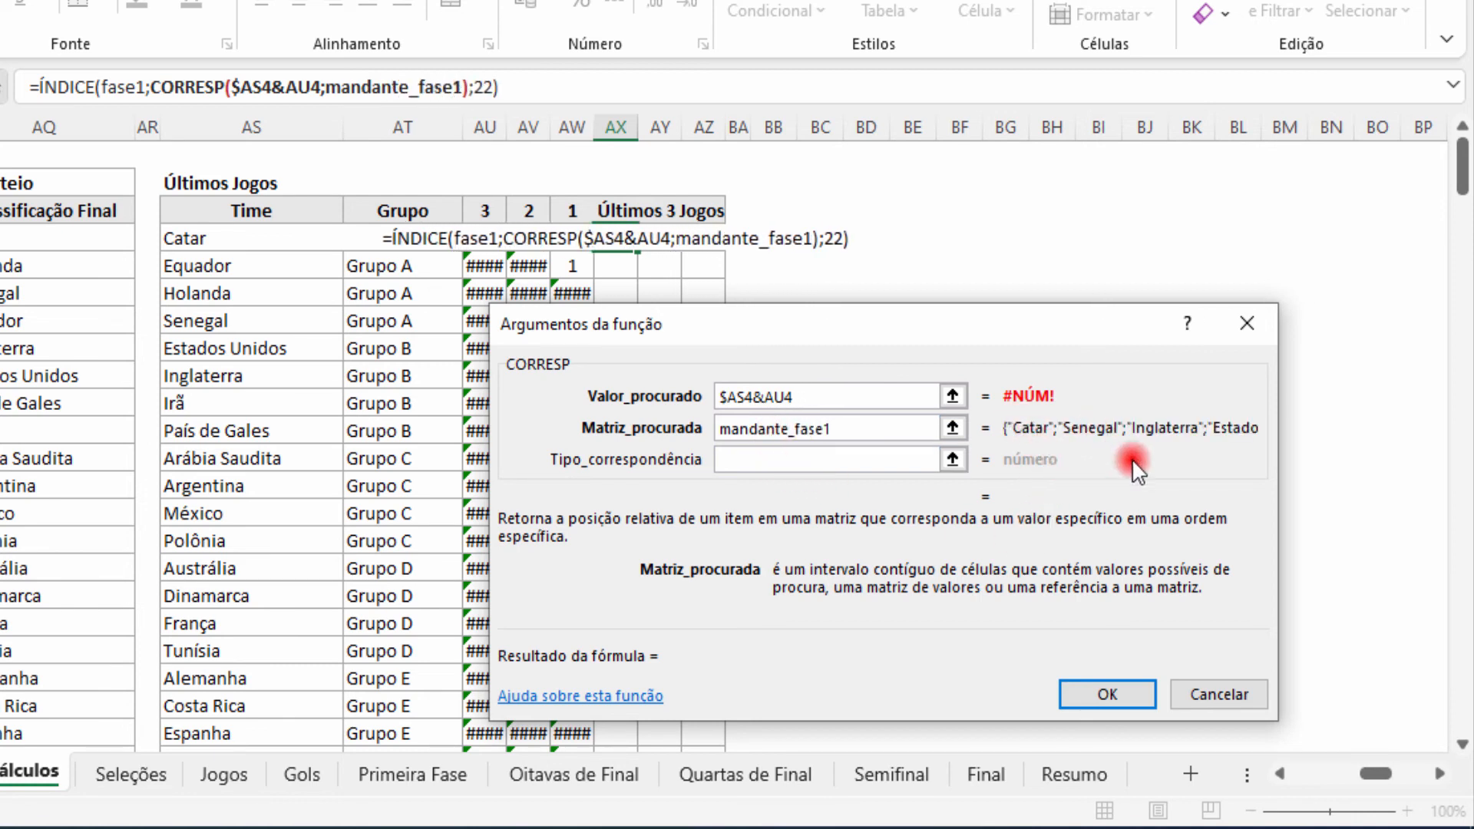
type("&r")
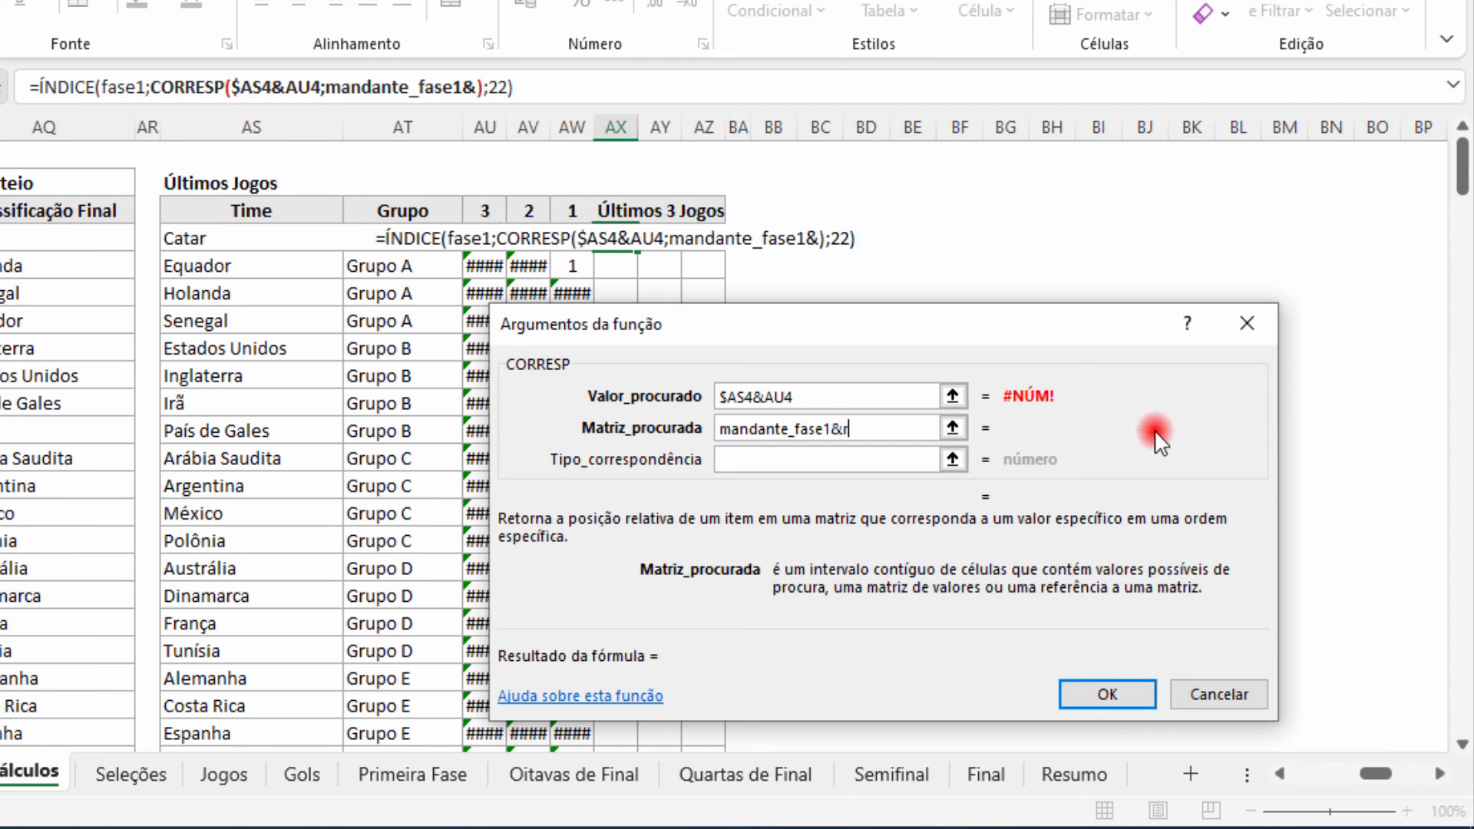
type("d_fase1")
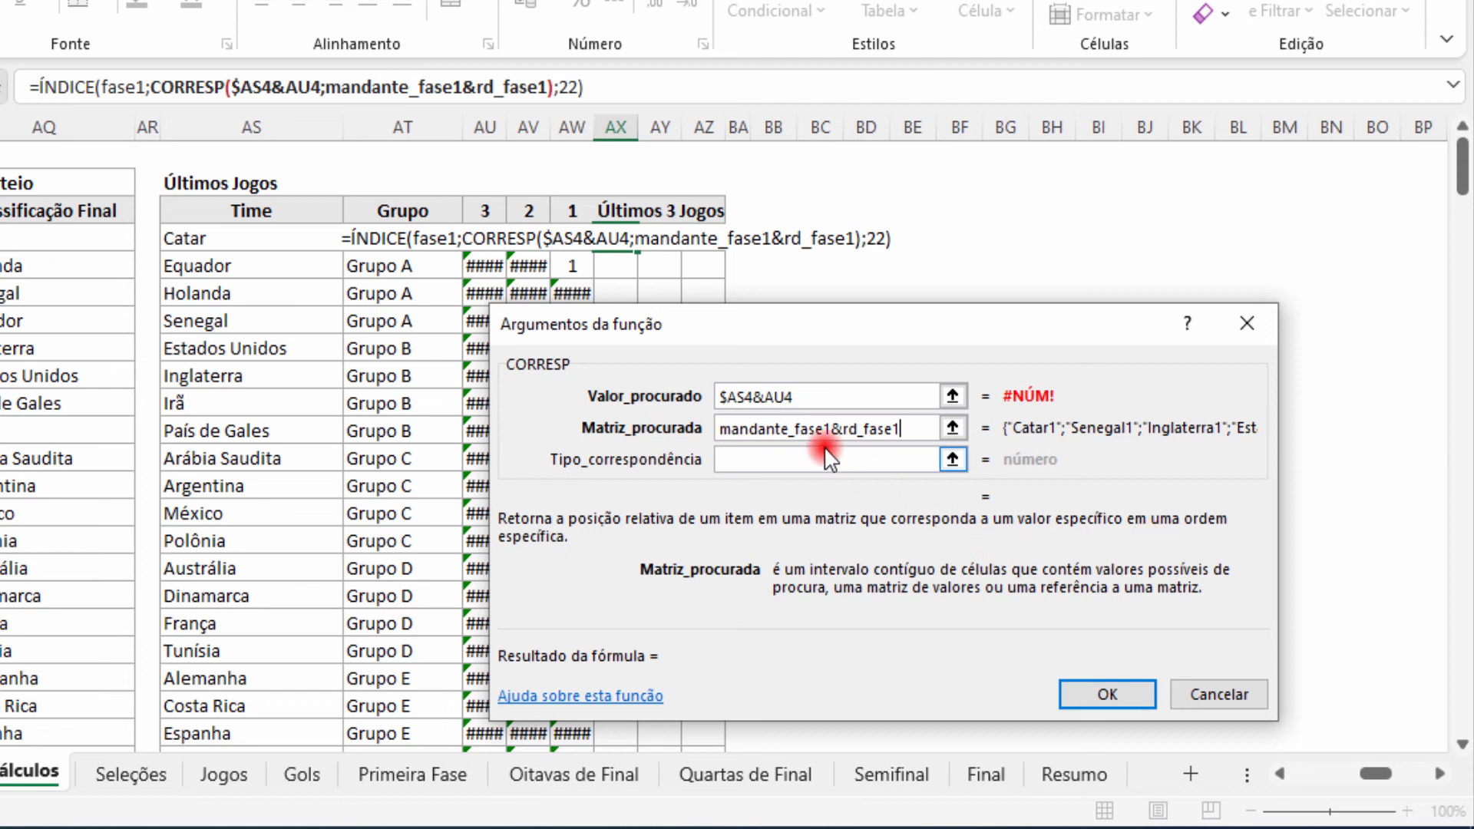
left_click(783, 458)
type("0")
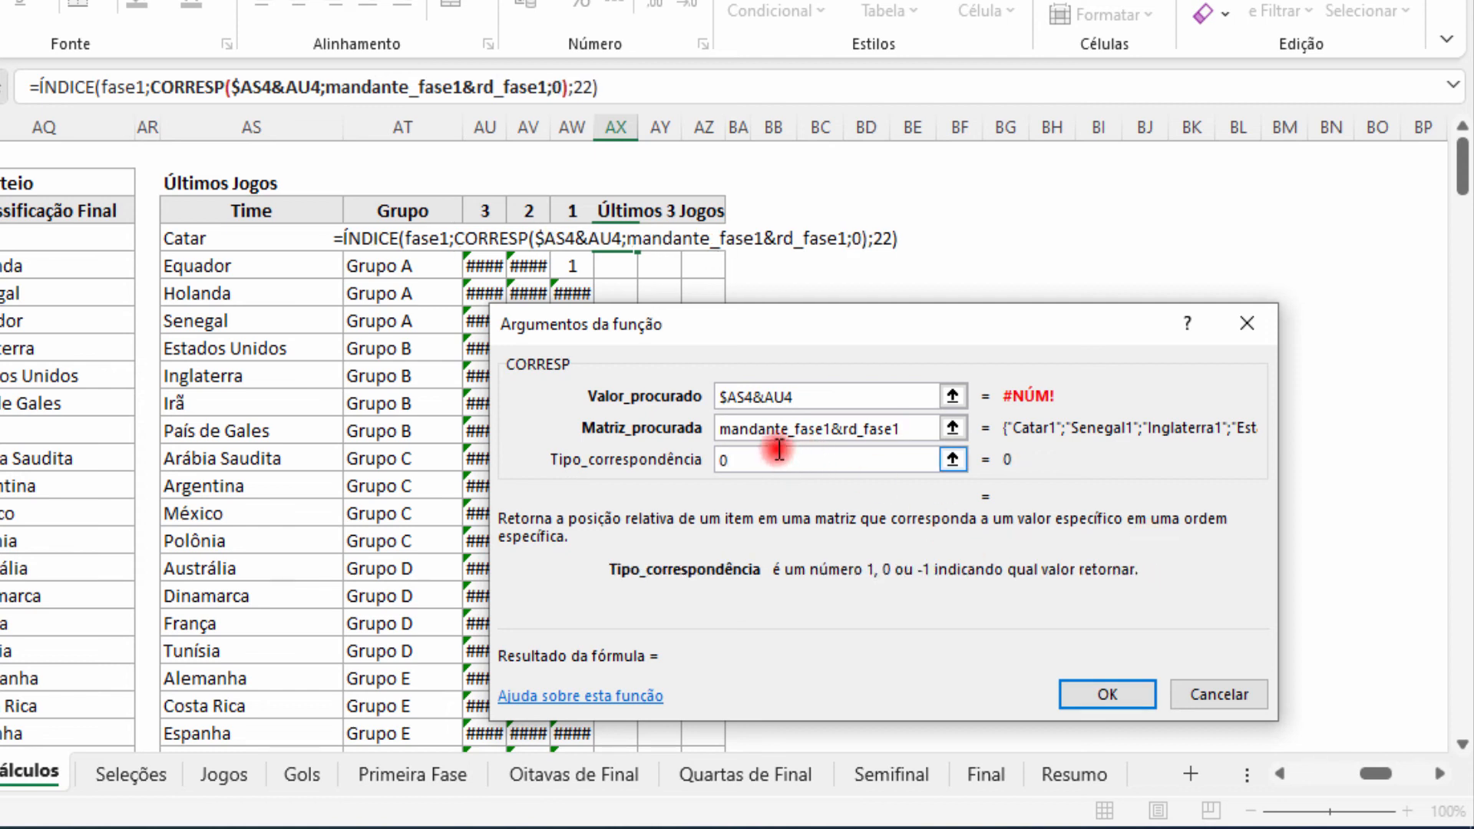
left_click(76, 82)
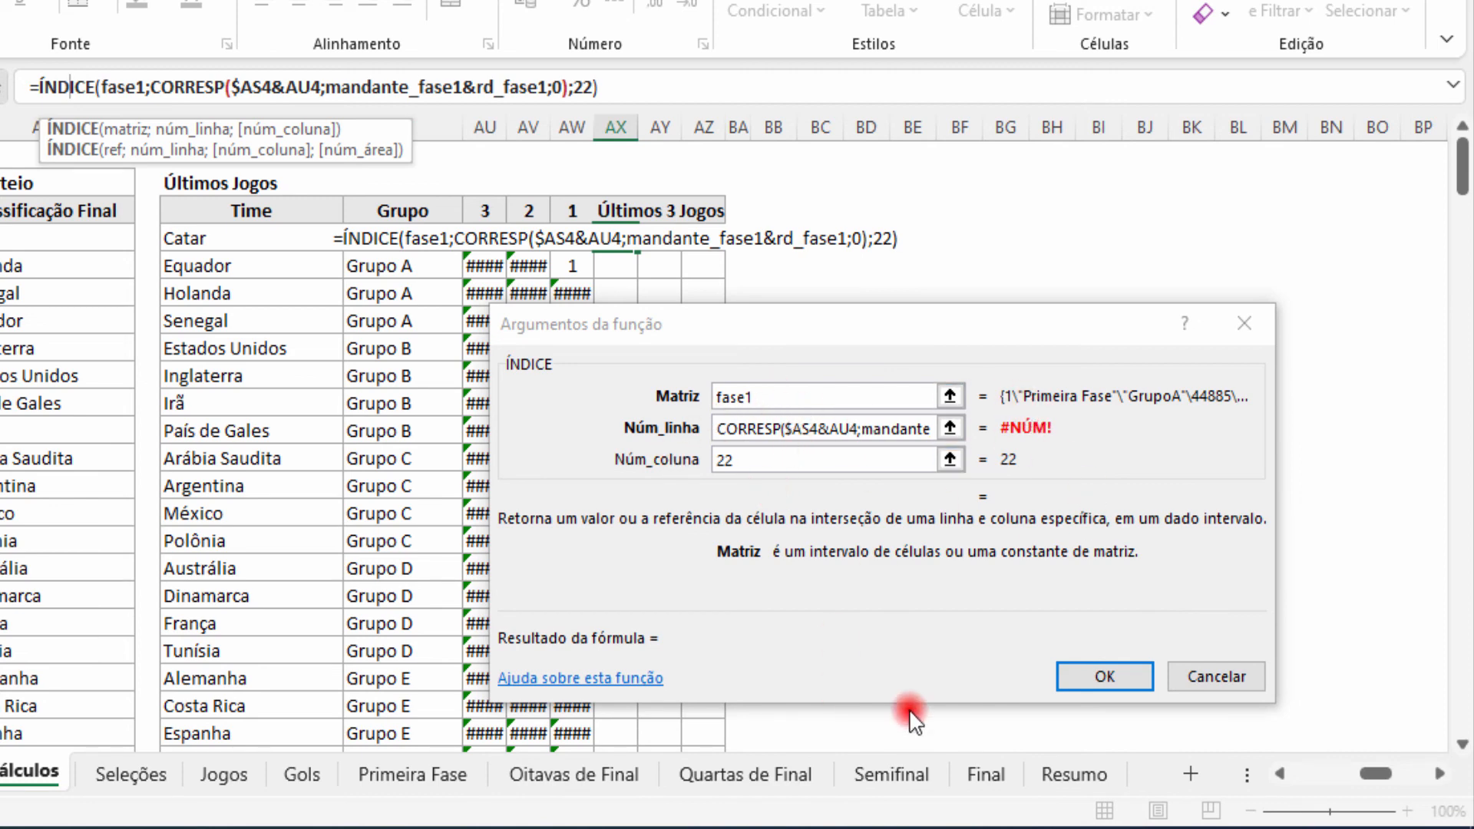
left_click(1130, 677)
key("ctrl+shift+Return")
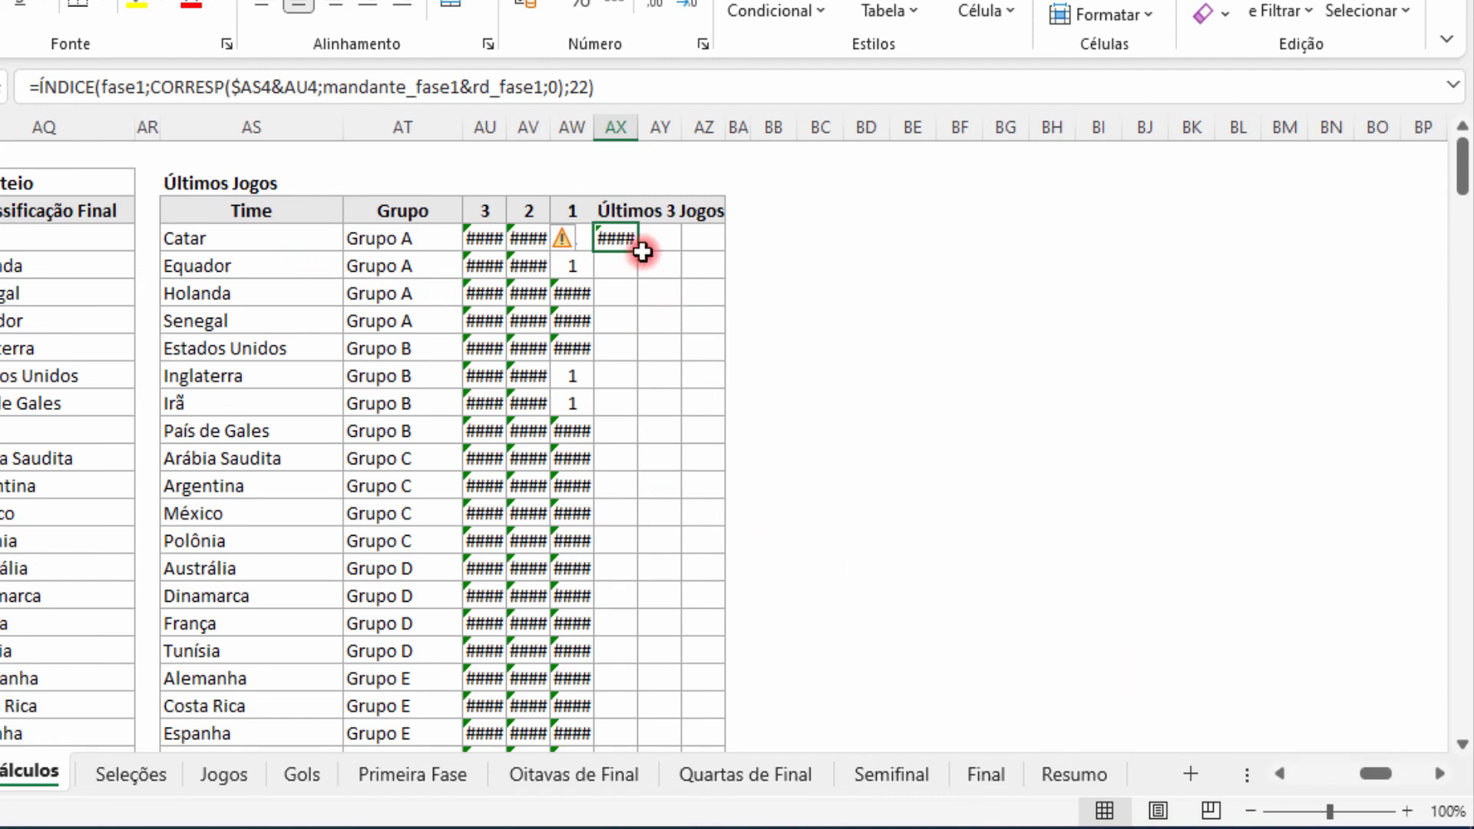
Fill the AX4 formula across to AZ4 and down to the Equador row.
left_click_drag(642, 247, 749, 292)
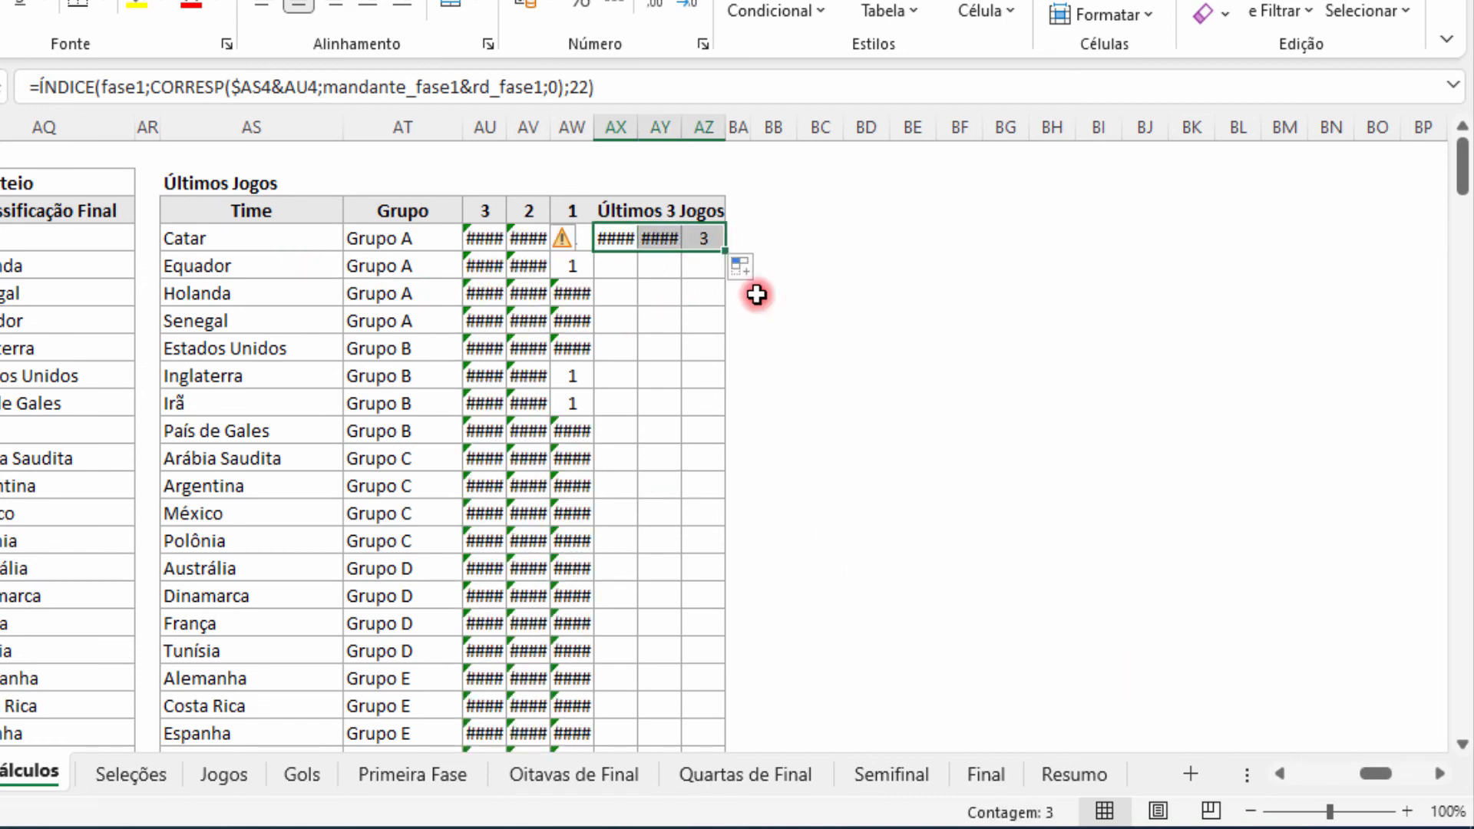
left_click(705, 238)
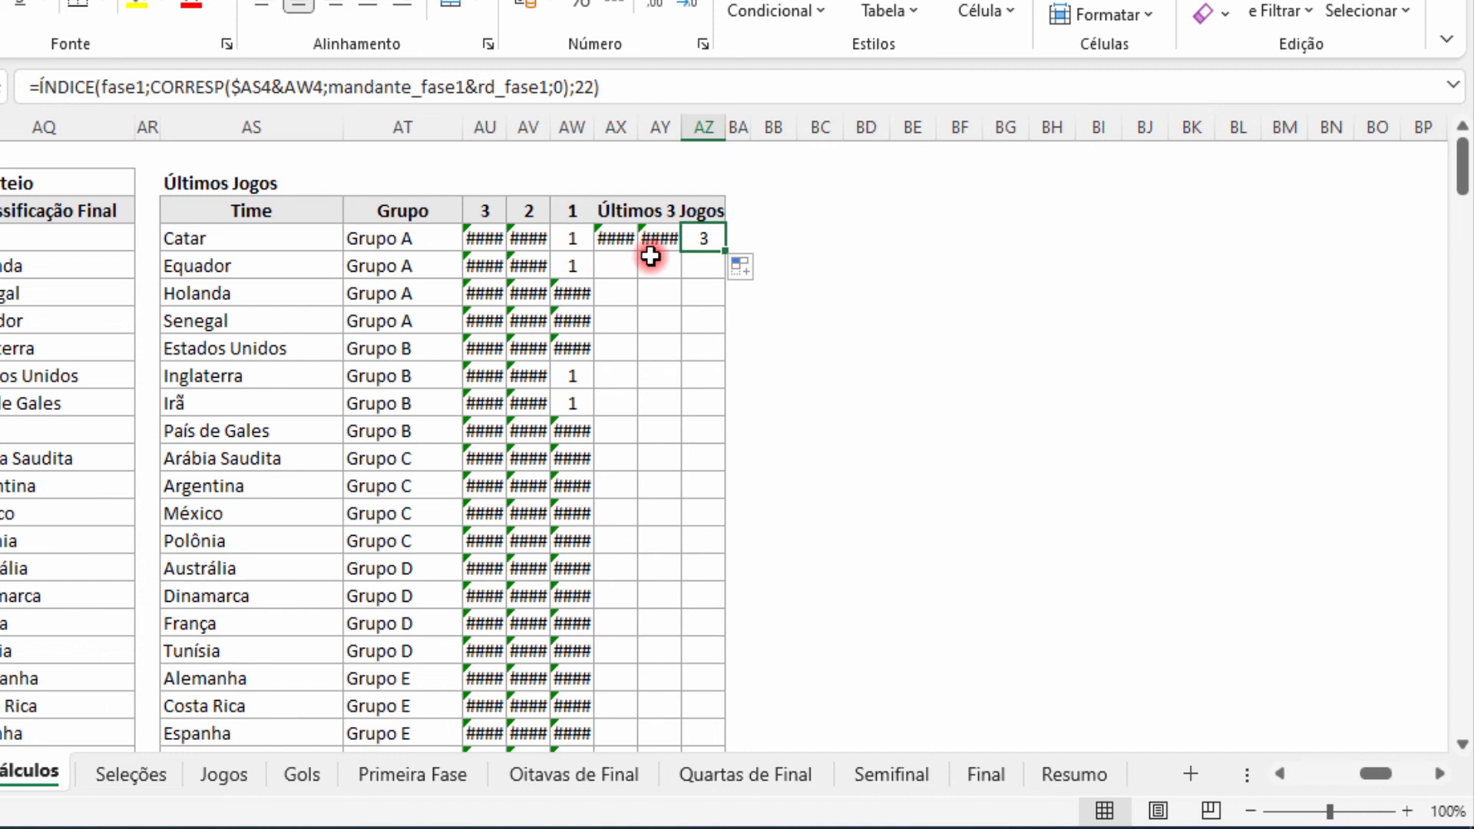
left_click(625, 238)
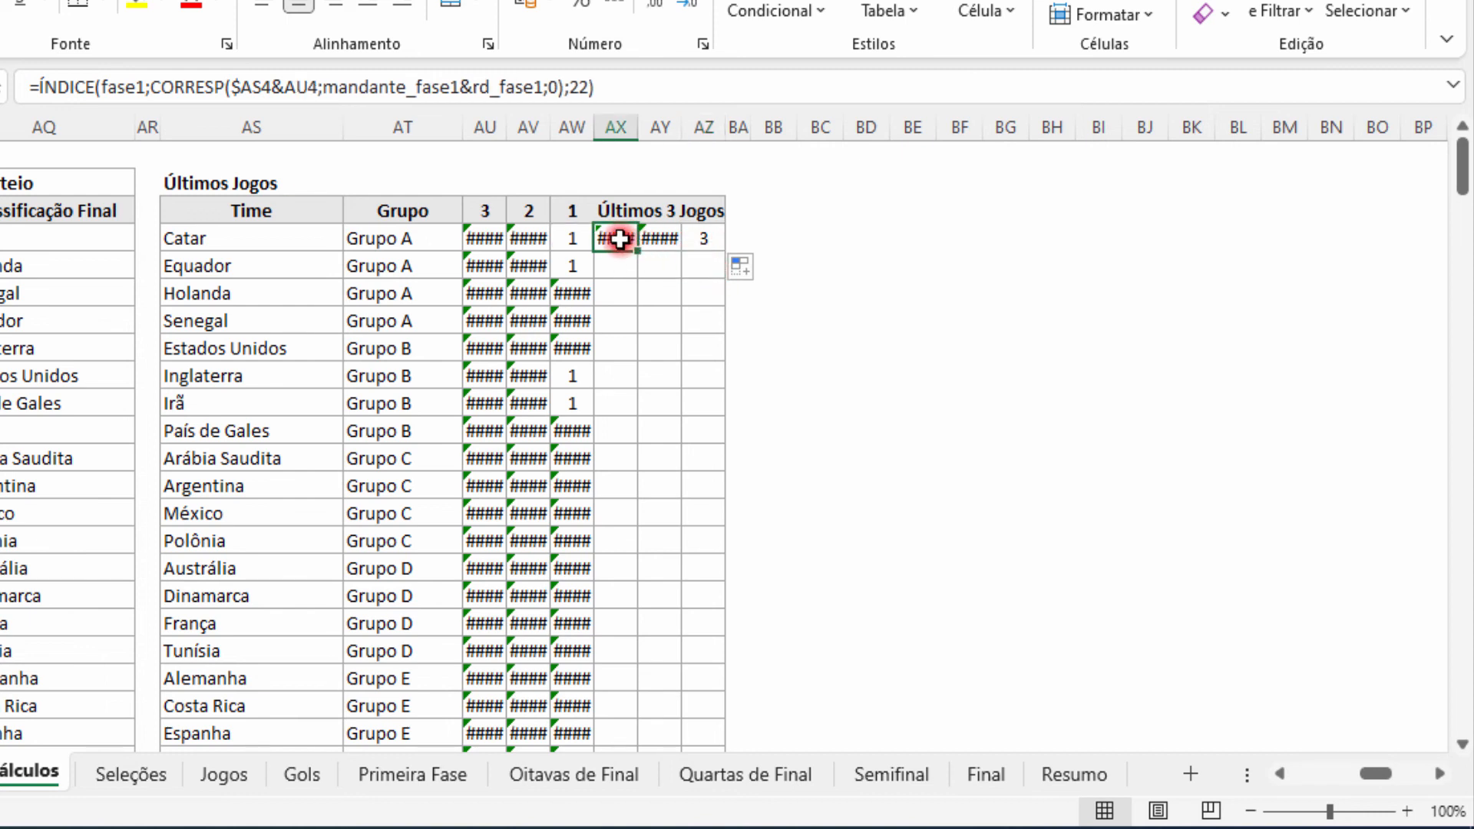
left_click_drag(615, 237, 724, 279)
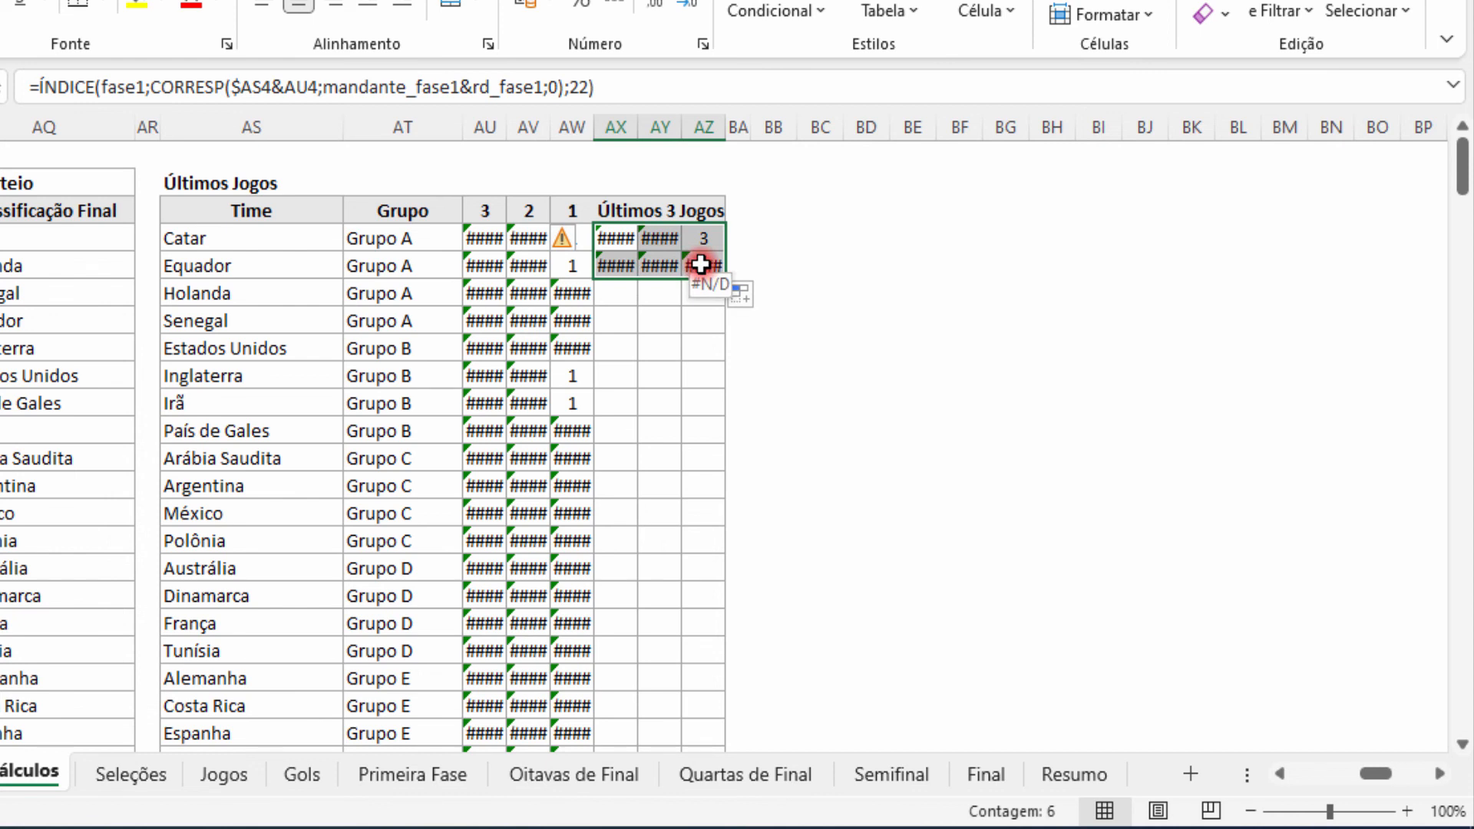
Open a SEERRO function around the existing ÍNDICE formula in AX4.
left_click(614, 237)
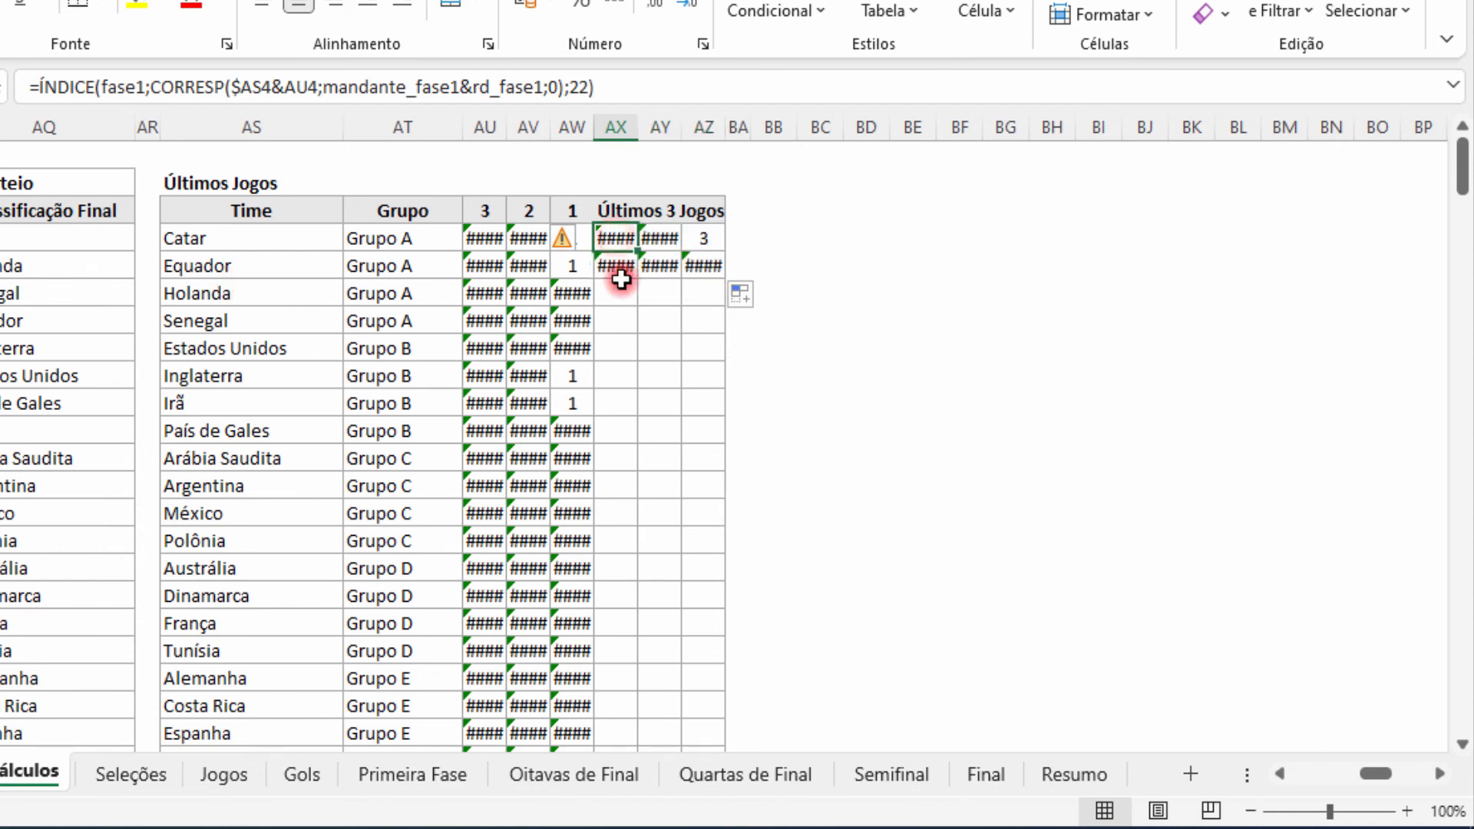
left_click(31, 86)
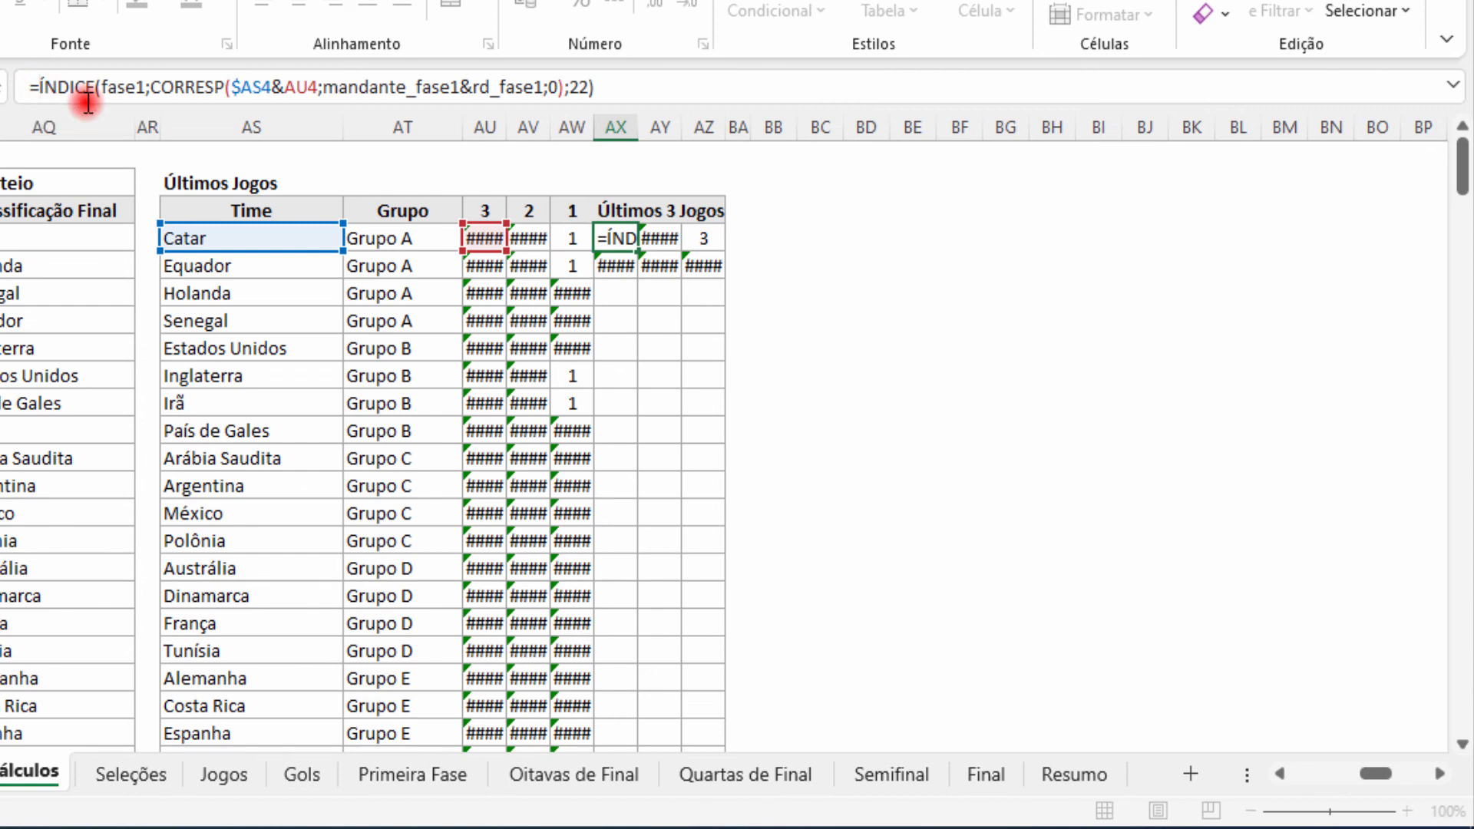
type("SE")
key("Down")
key("Down")
key("Down")
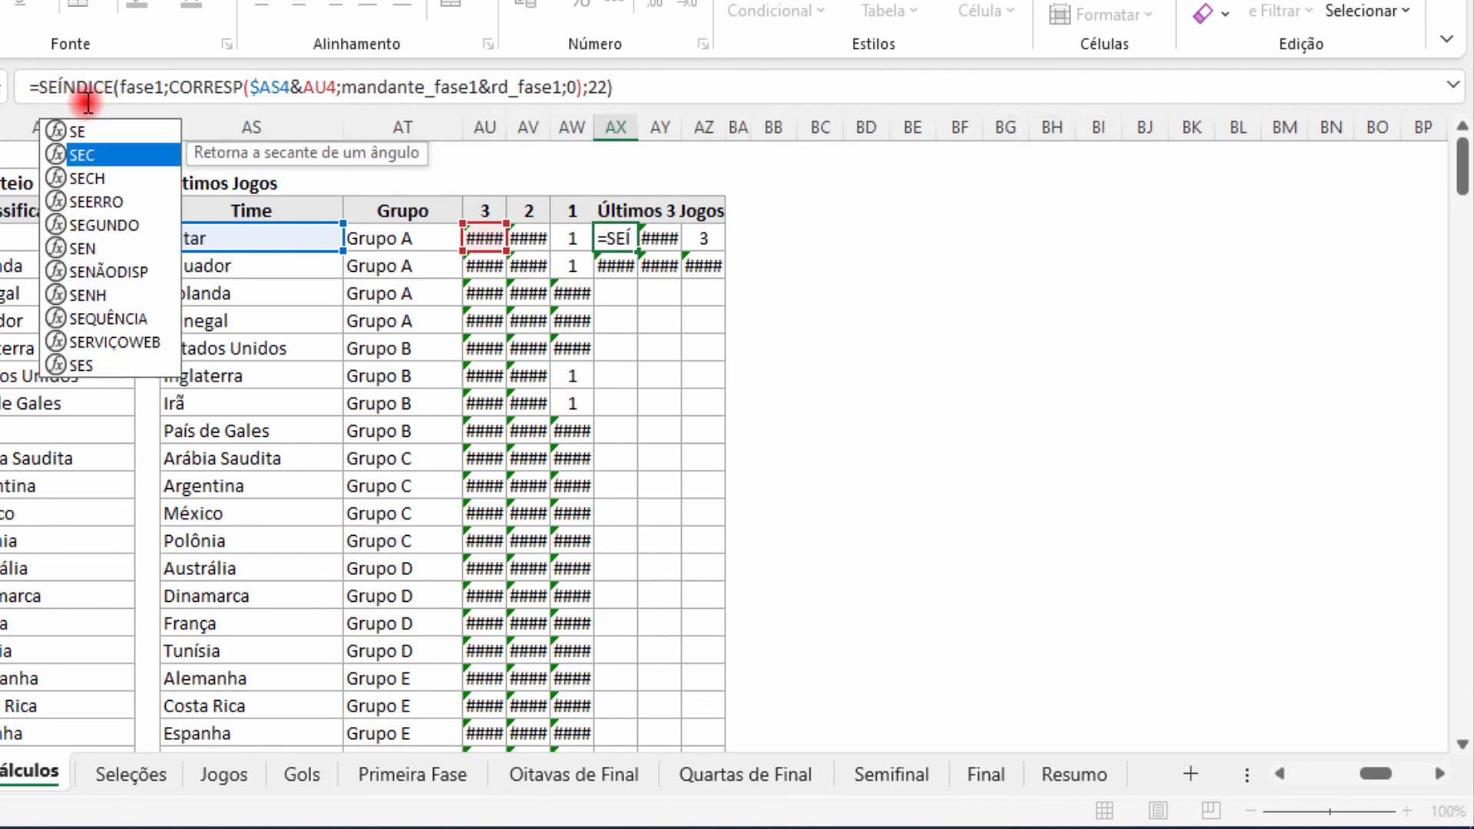
key("Tab")
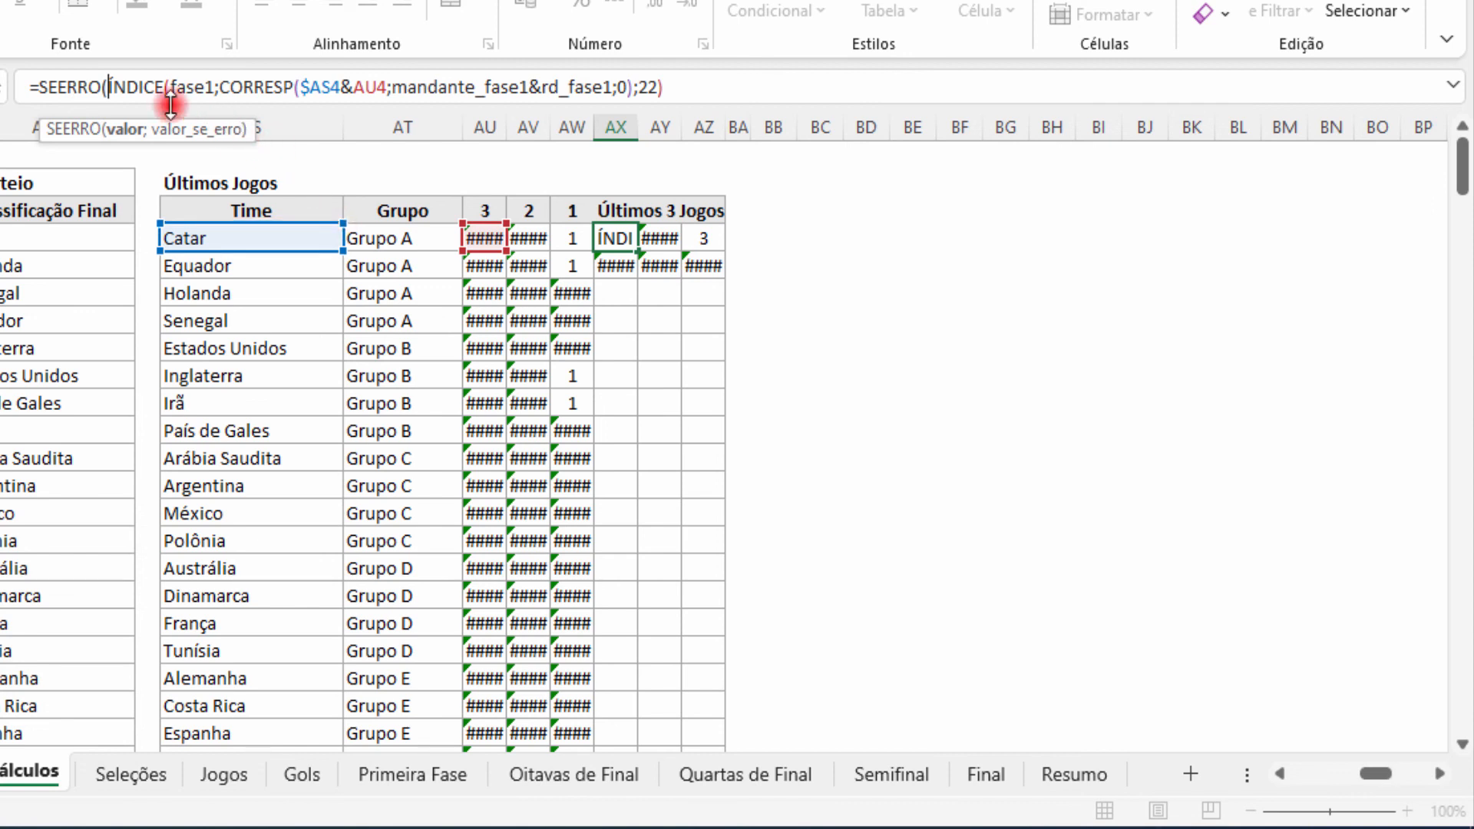
Add a copy of the whole ÍNDICE expression as SEERRO's value-if-error argument and close the function.
left_click_drag(108, 87, 393, 87)
left_click_drag(582, 86, 673, 86)
key("ctrl+c")
left_click(718, 86)
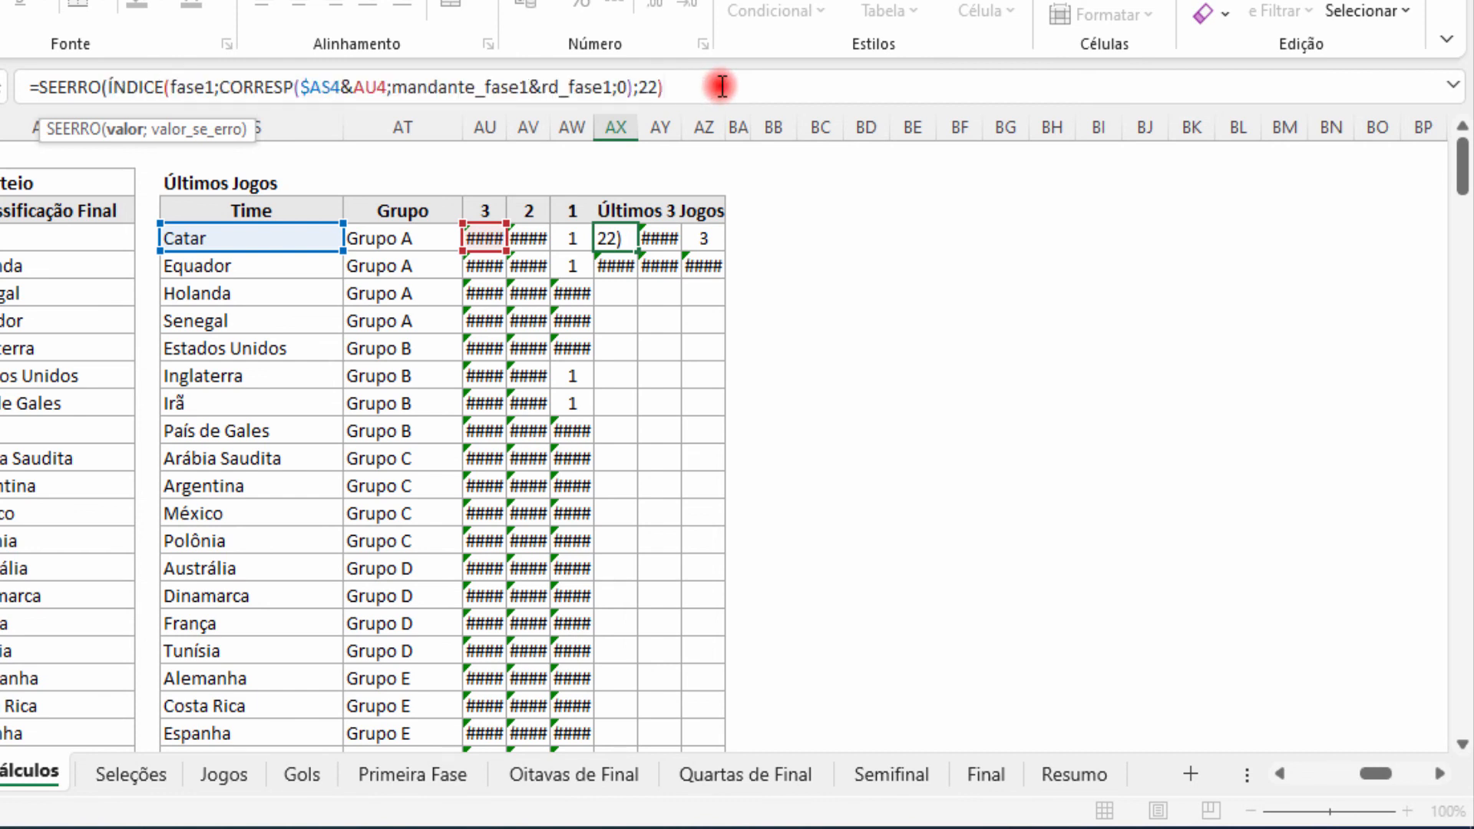
type(";")
key("ctrl+v")
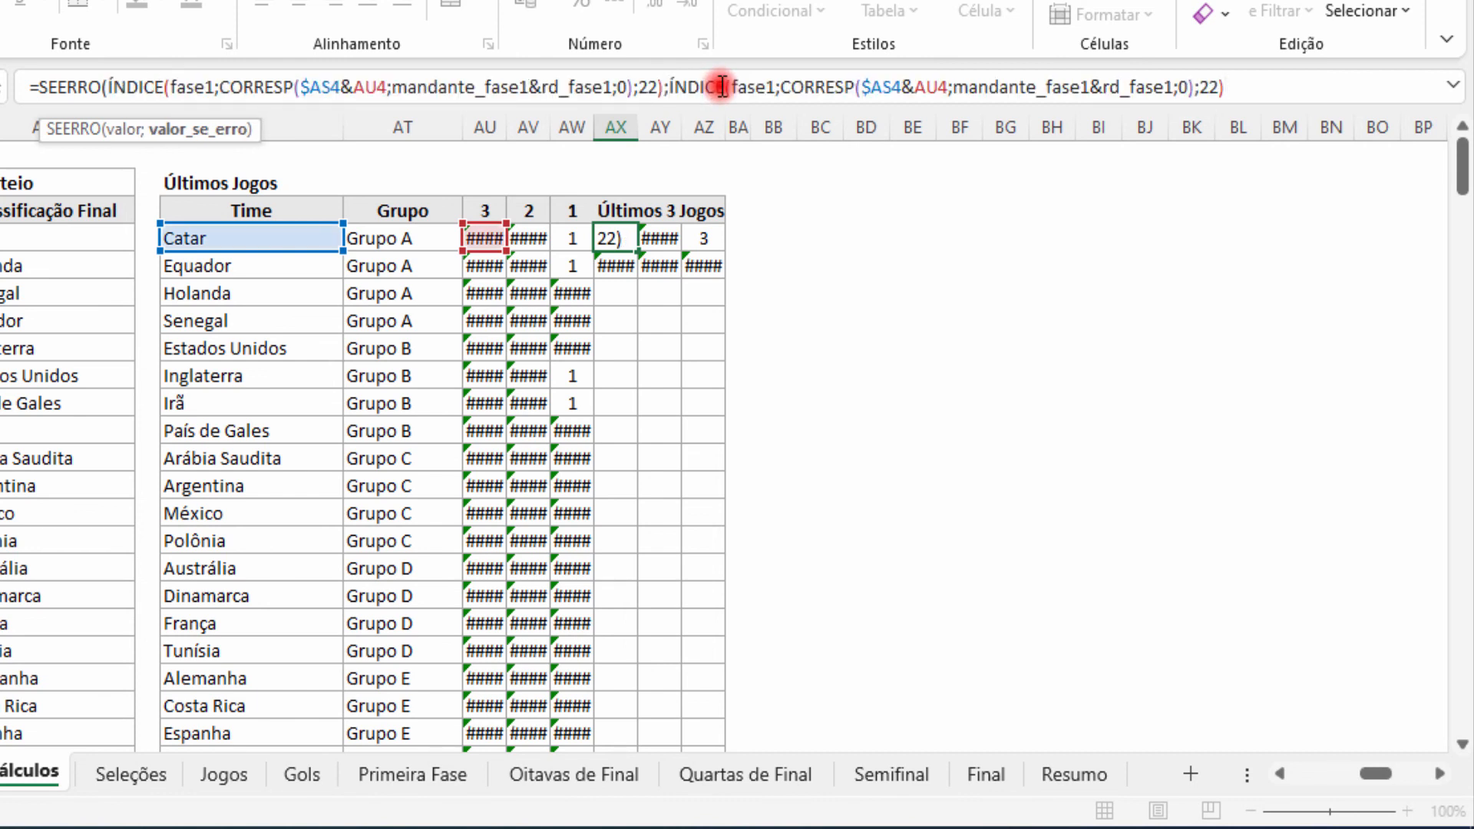
type(")")
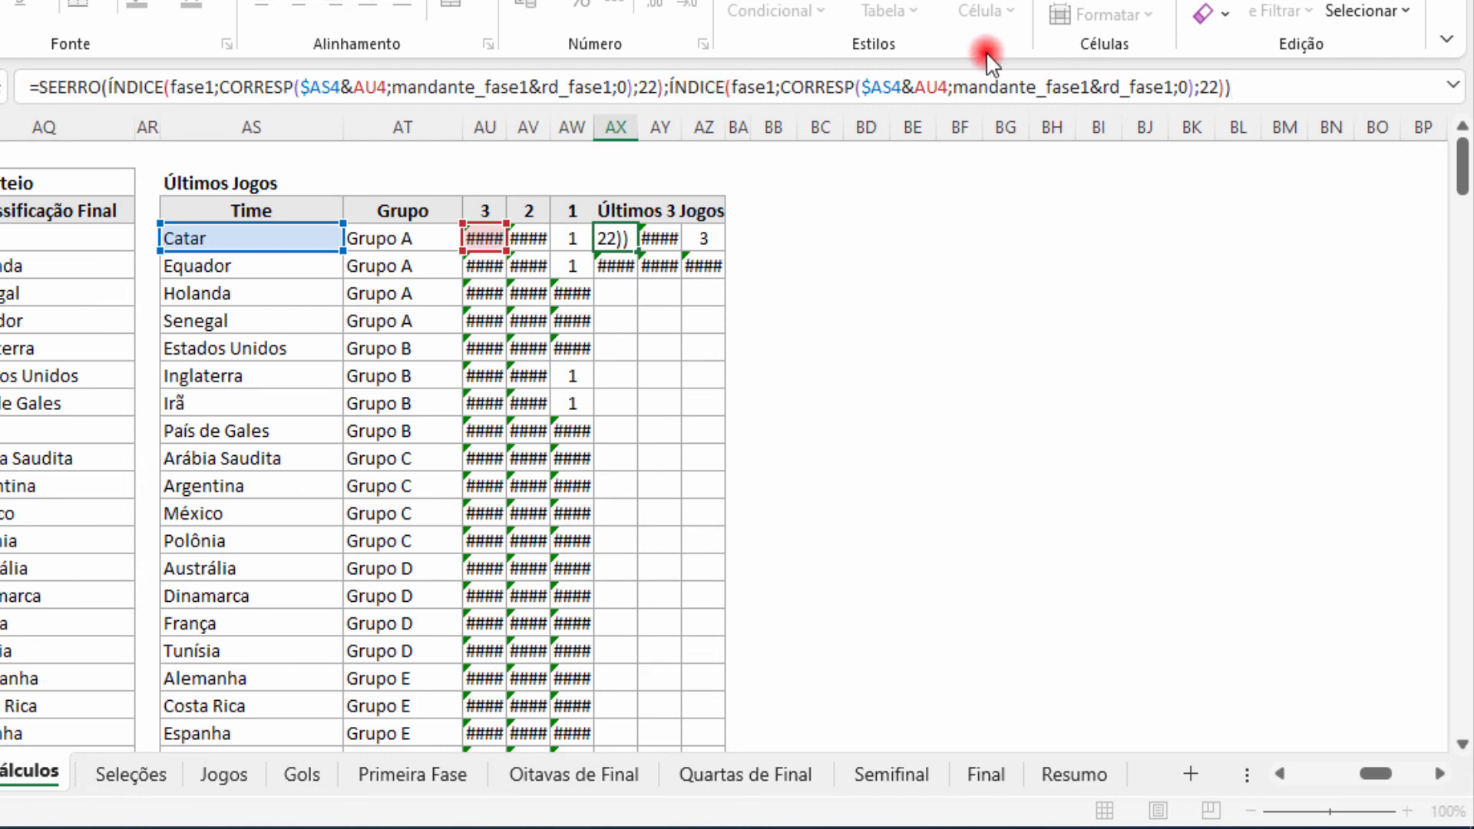
Change the lookup array of the second CORRESP in AX4 from mandante_fase1 to visitante_fase1, keeping &rd_fase1.
left_click(1036, 81)
key("Delete")
key("BackSpace")
key("BackSpace")
key("BackSpace")
key("BackSpace")
key("BackSpace")
key("BackSpace")
key("BackSpace")
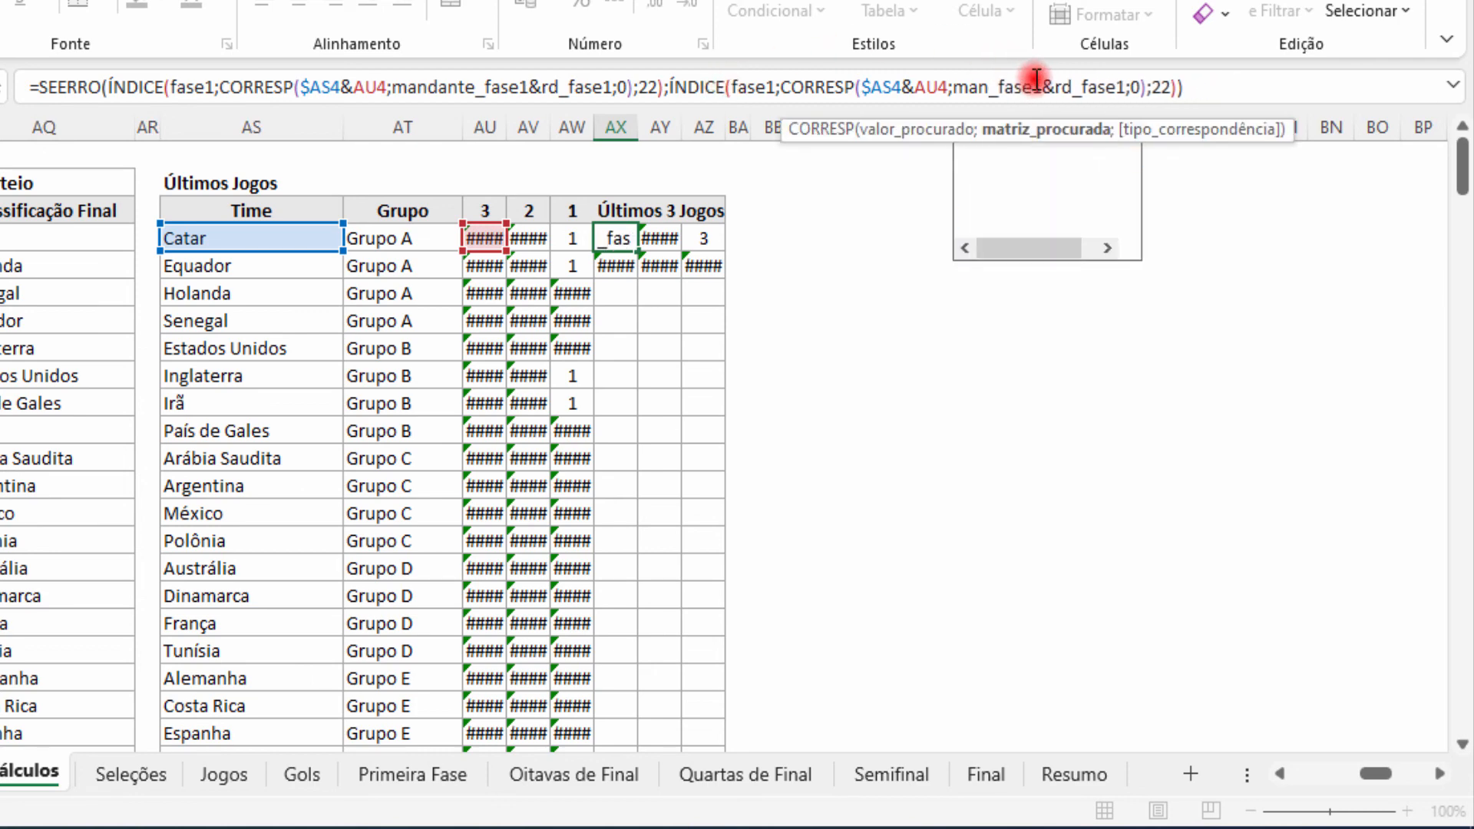
type("visitante")
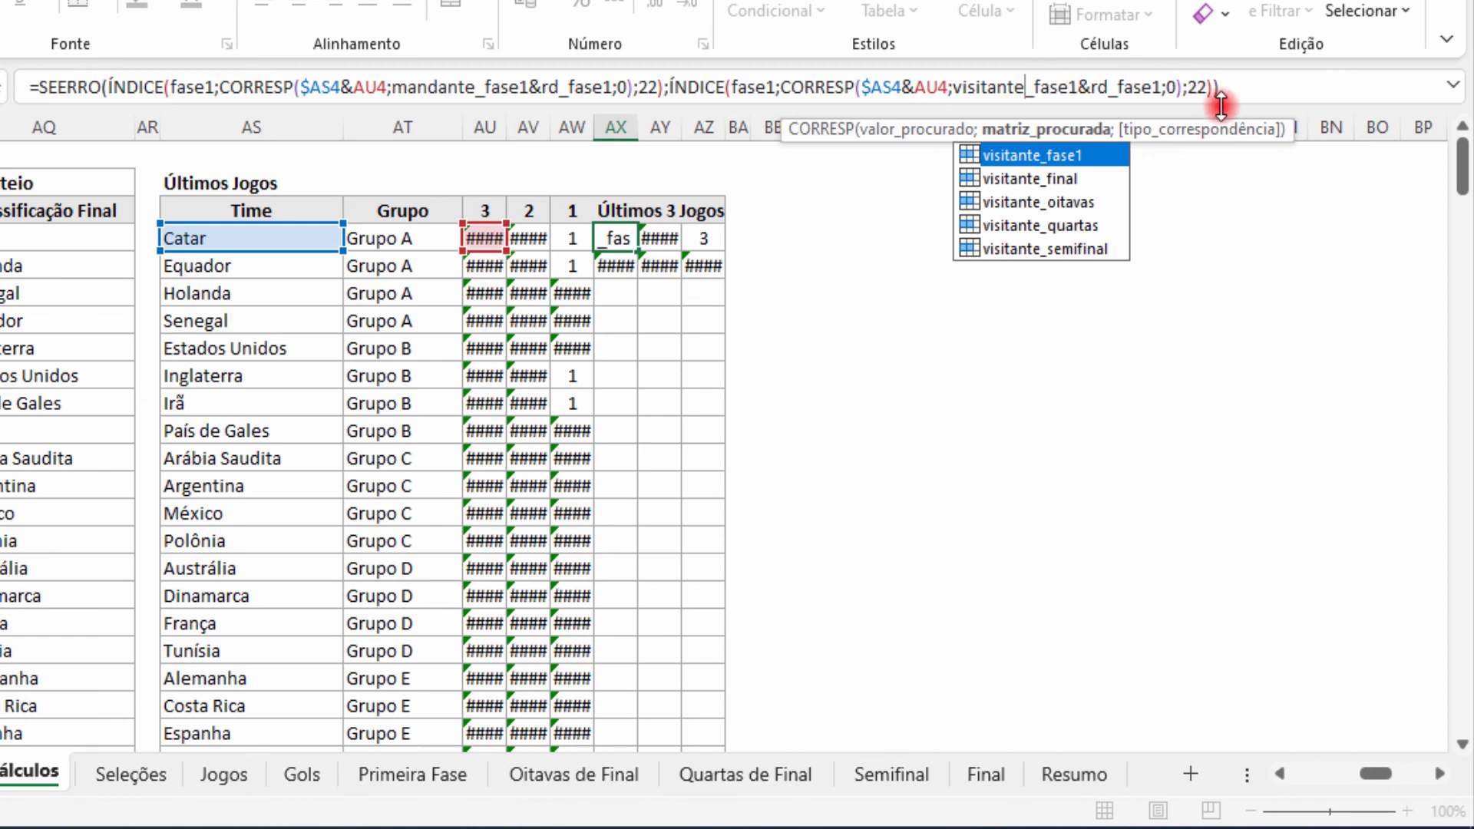
Set the second ÍNDICE's column number to 23 in AX4 and enter the SEERRO formula.
left_click(1199, 87)
key("Delete")
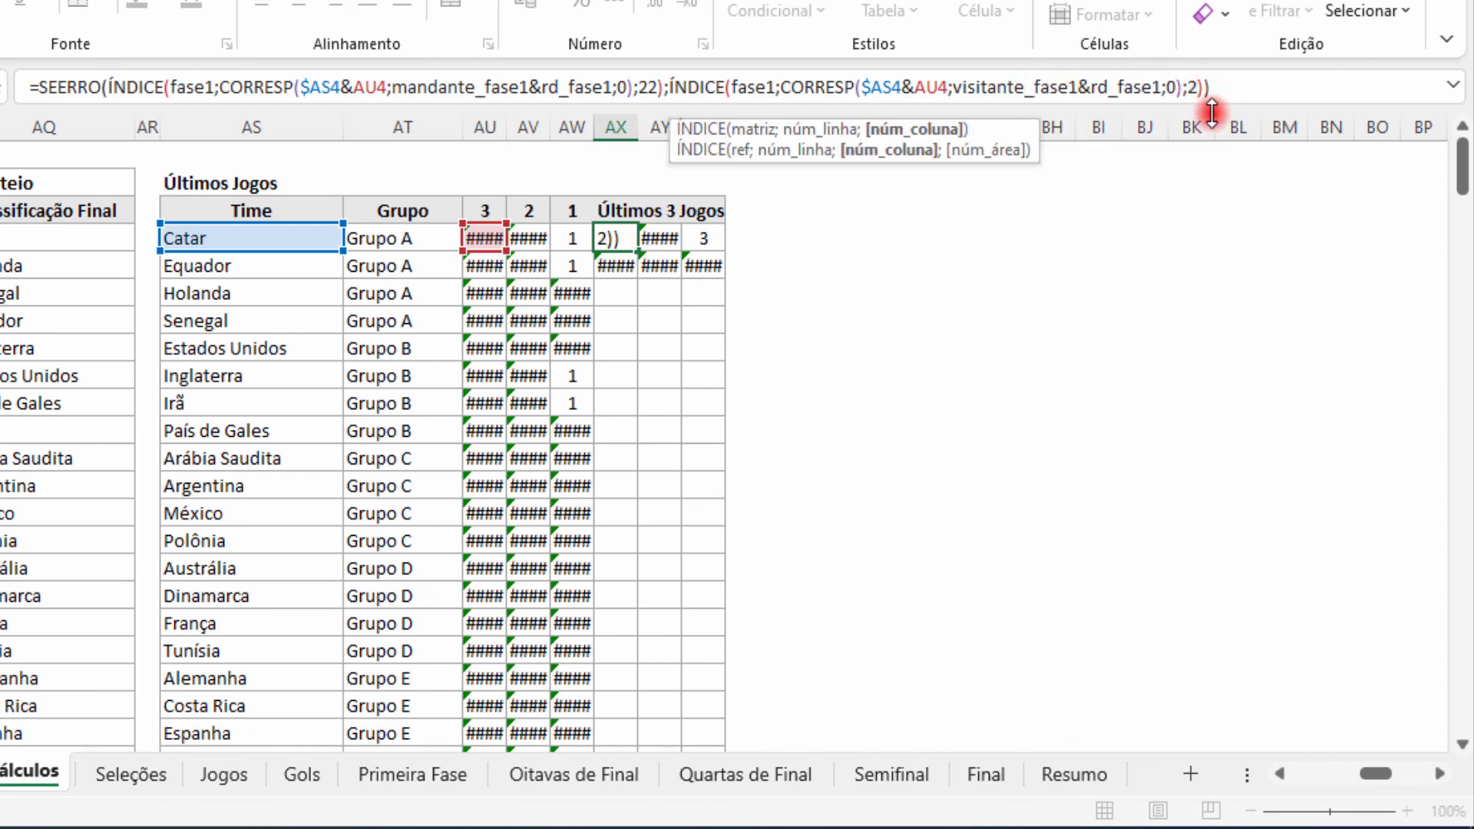
type("3")
left_click(1236, 89)
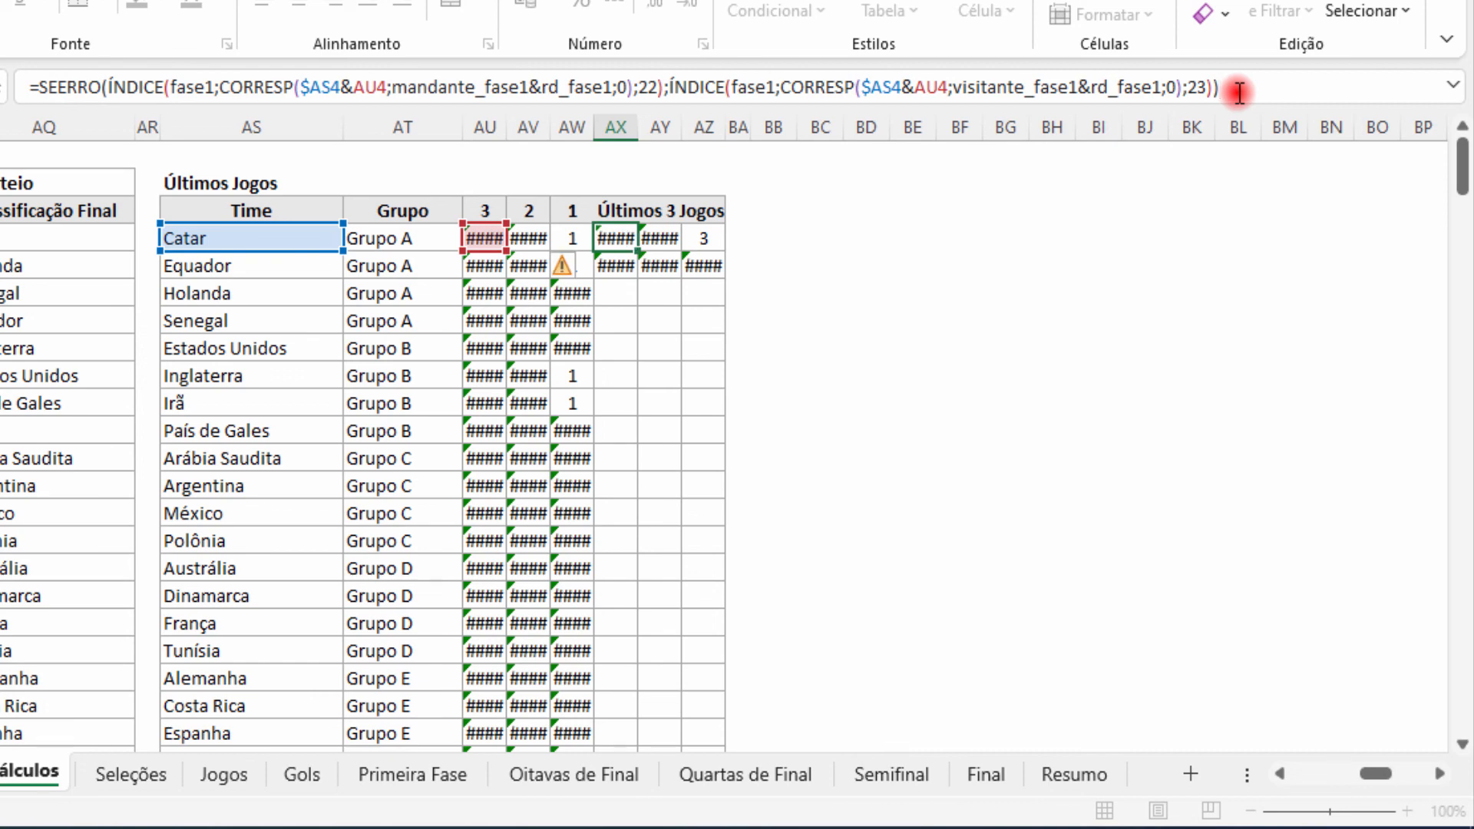
key("Return")
Fill the AX4 formula across to column AZ and down through the last team, and save the workbook.
left_click(619, 236)
left_click_drag(619, 236, 717, 798)
scroll(1061, 641, "up", 1)
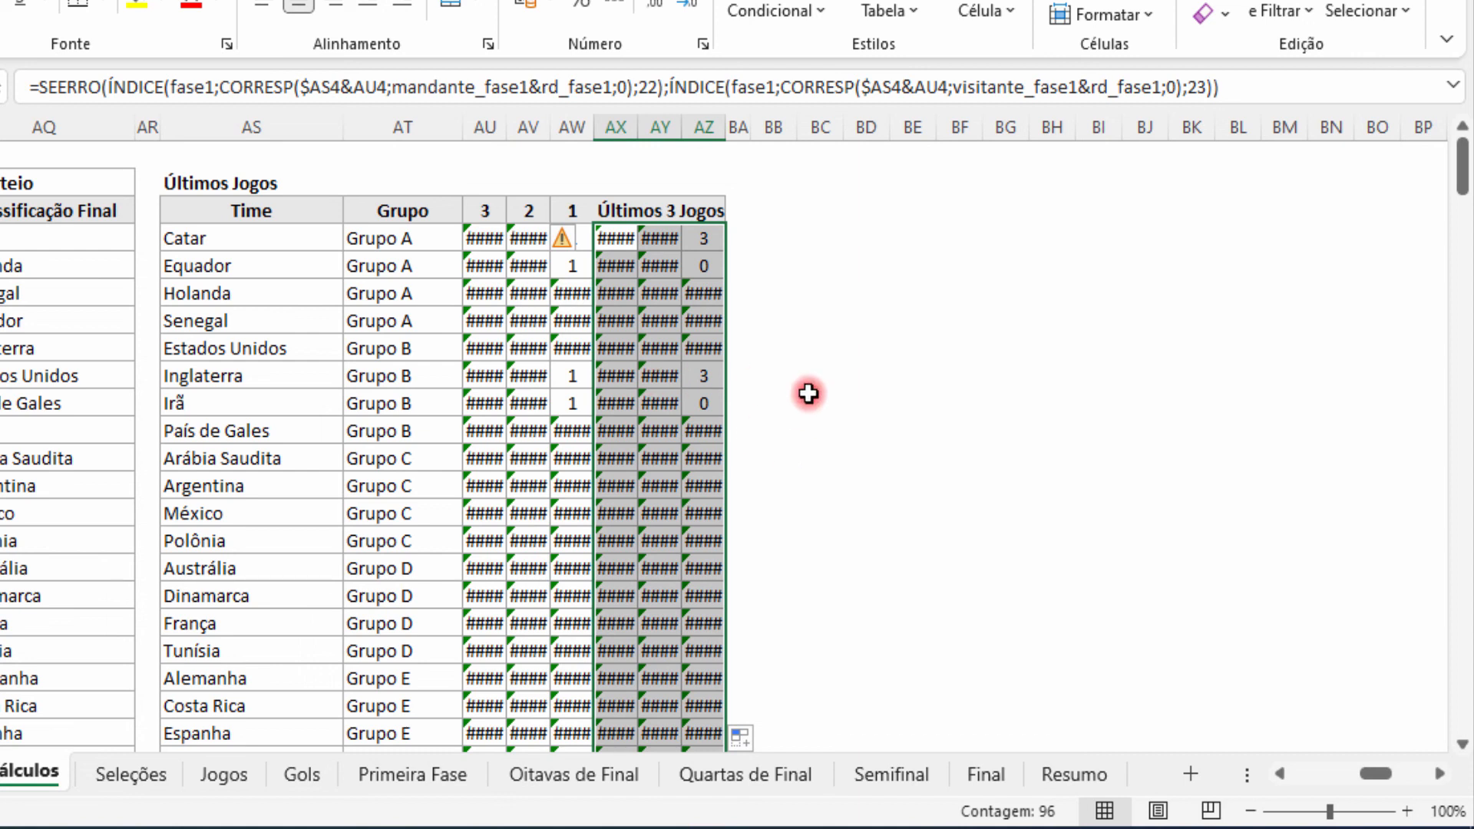
left_click(909, 377)
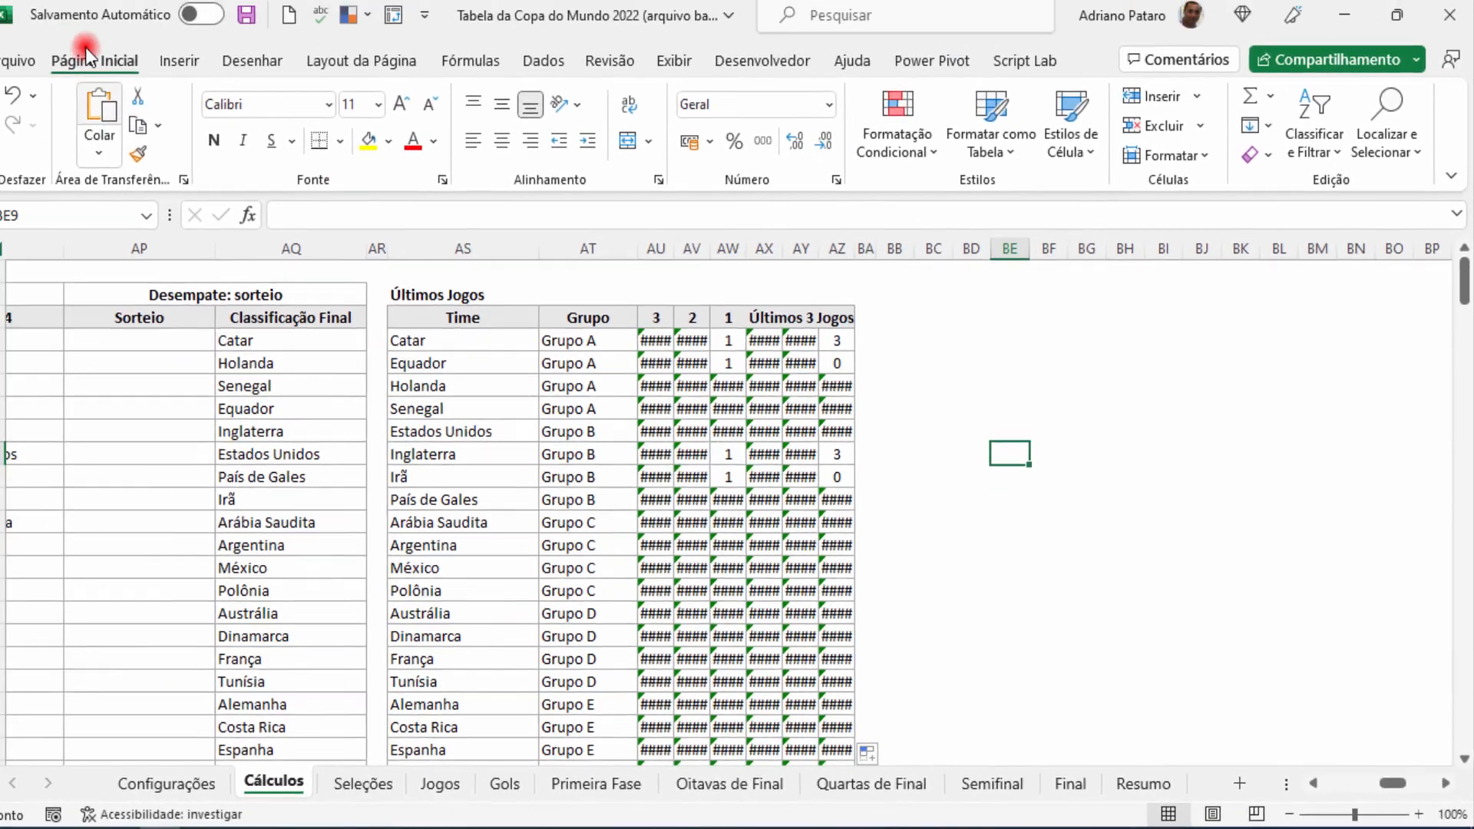
left_click(265, 26)
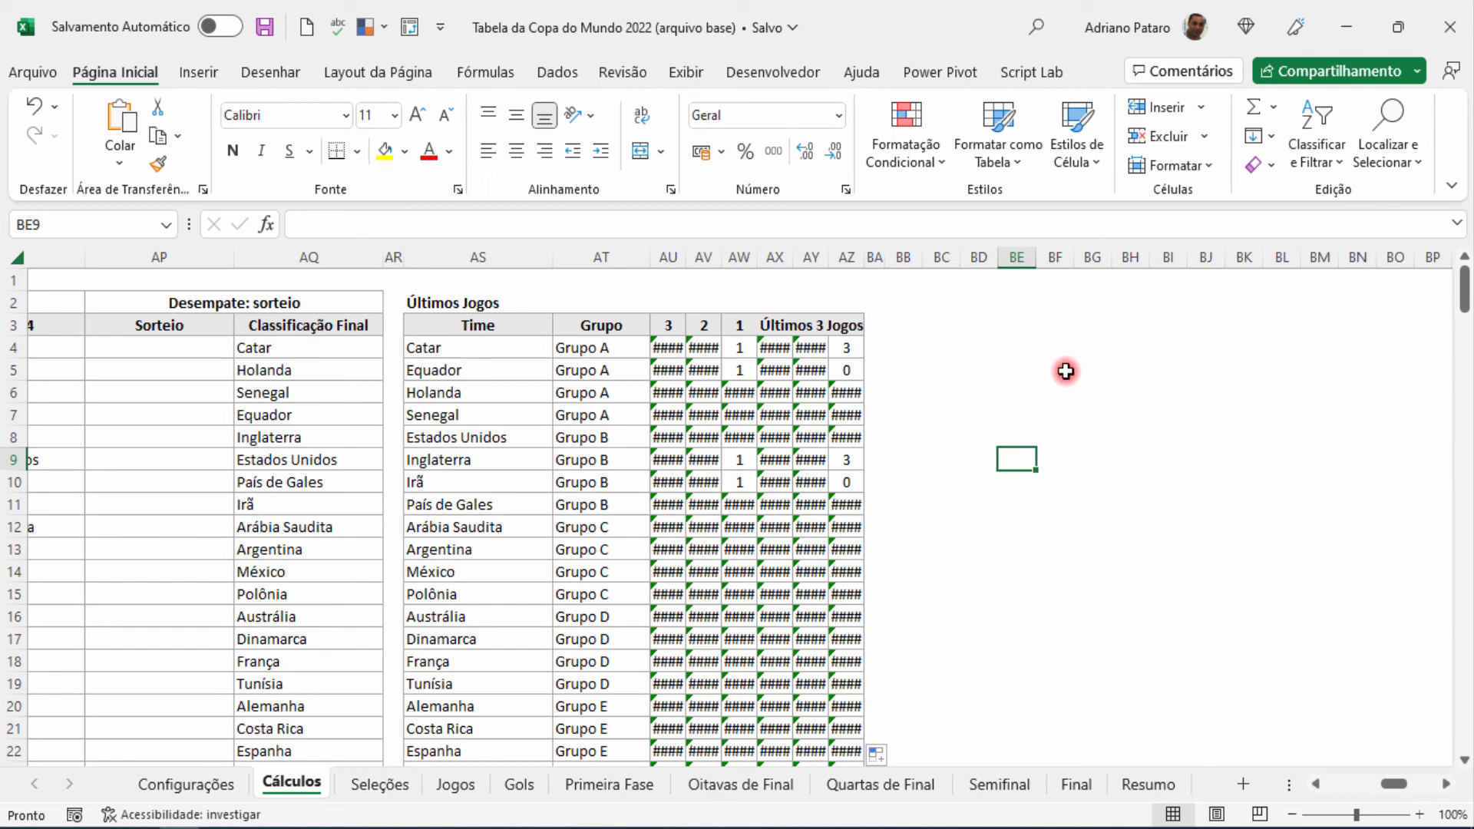
Expand the formula bar to examine the full MAIOR formula in AU4 of the Cálculos sheet.
left_click(667, 346)
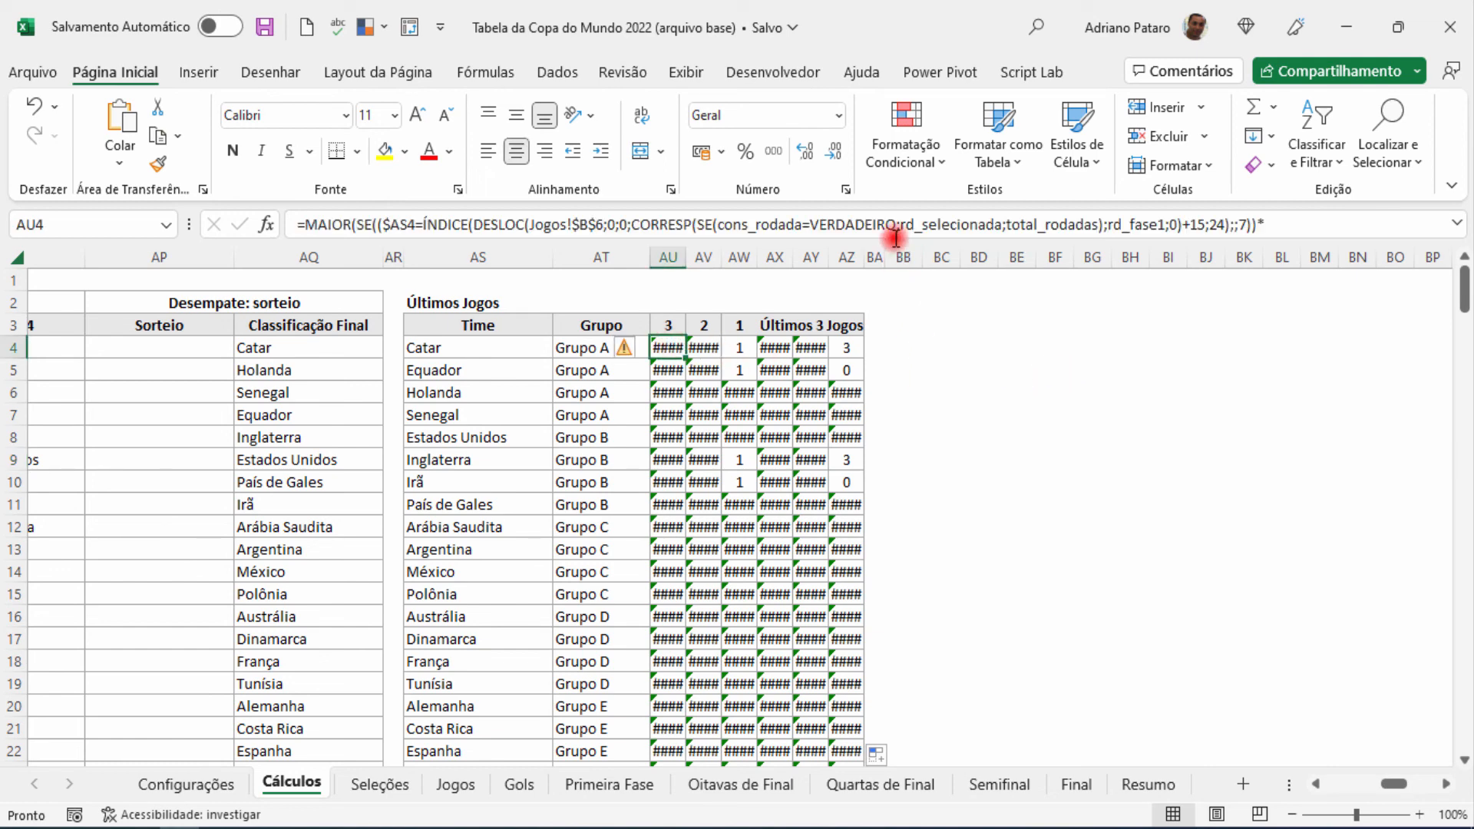
left_click_drag(891, 235, 924, 345)
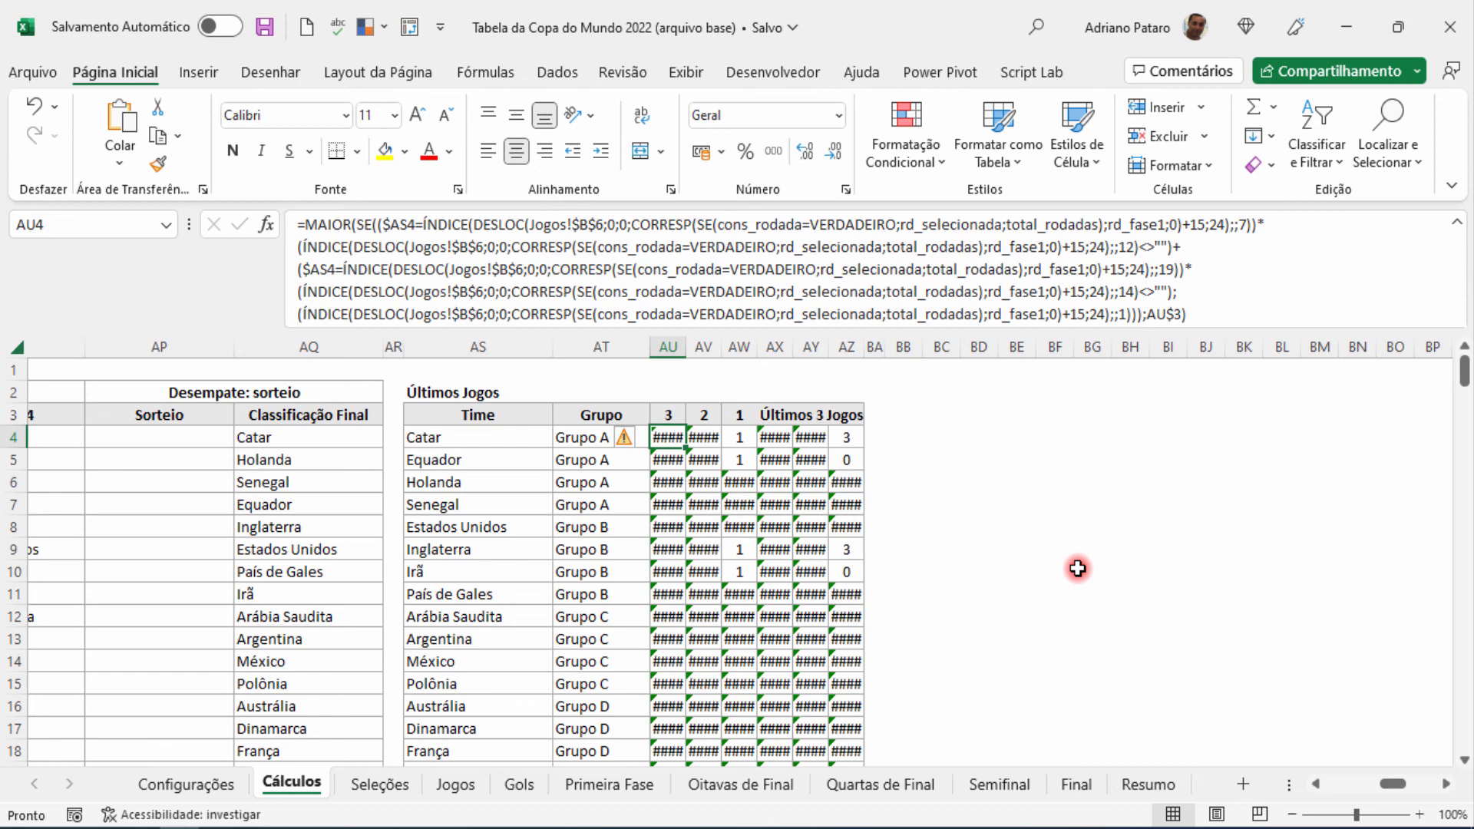
left_click(585, 786)
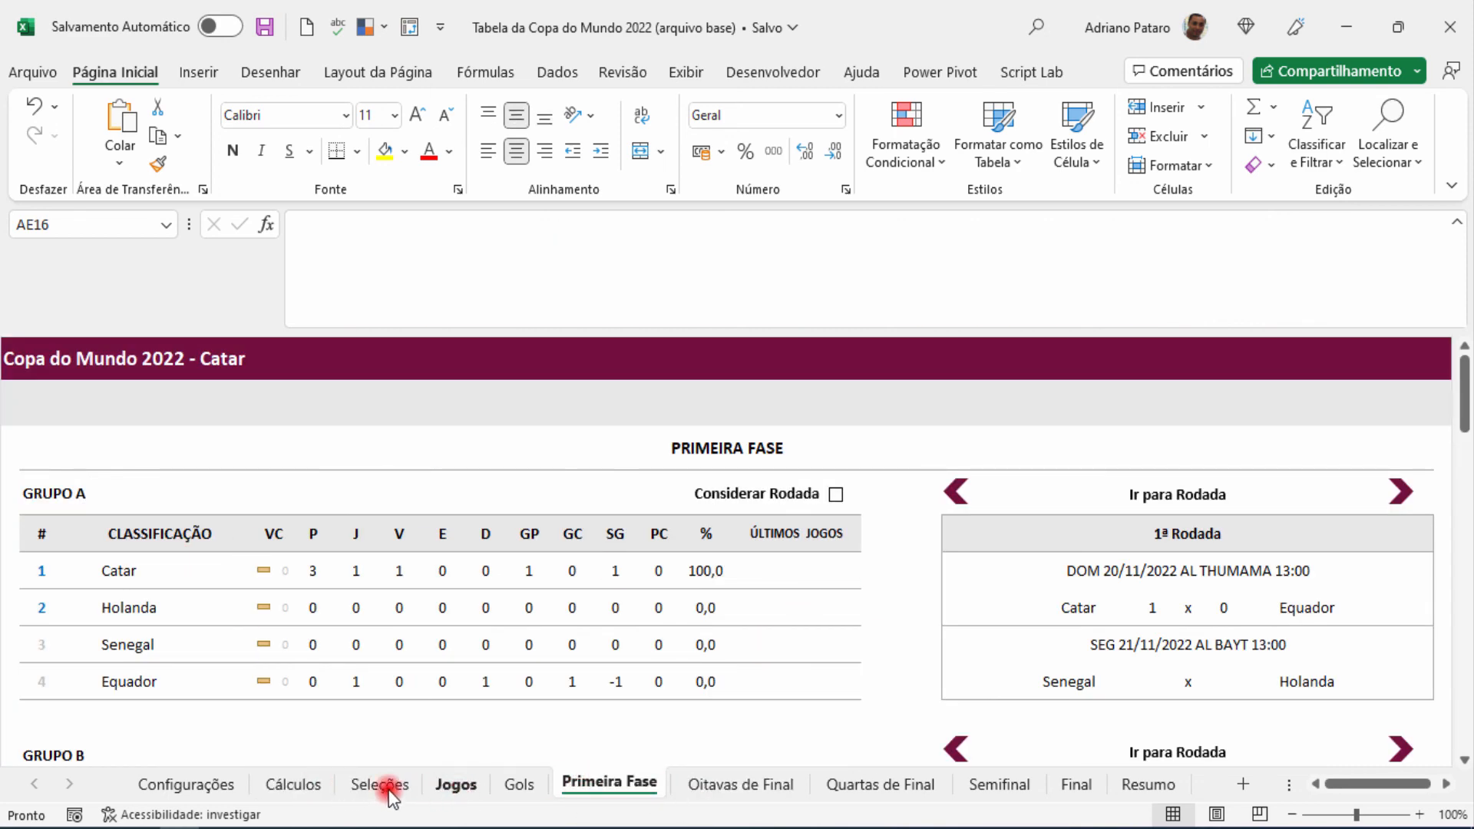
left_click(292, 786)
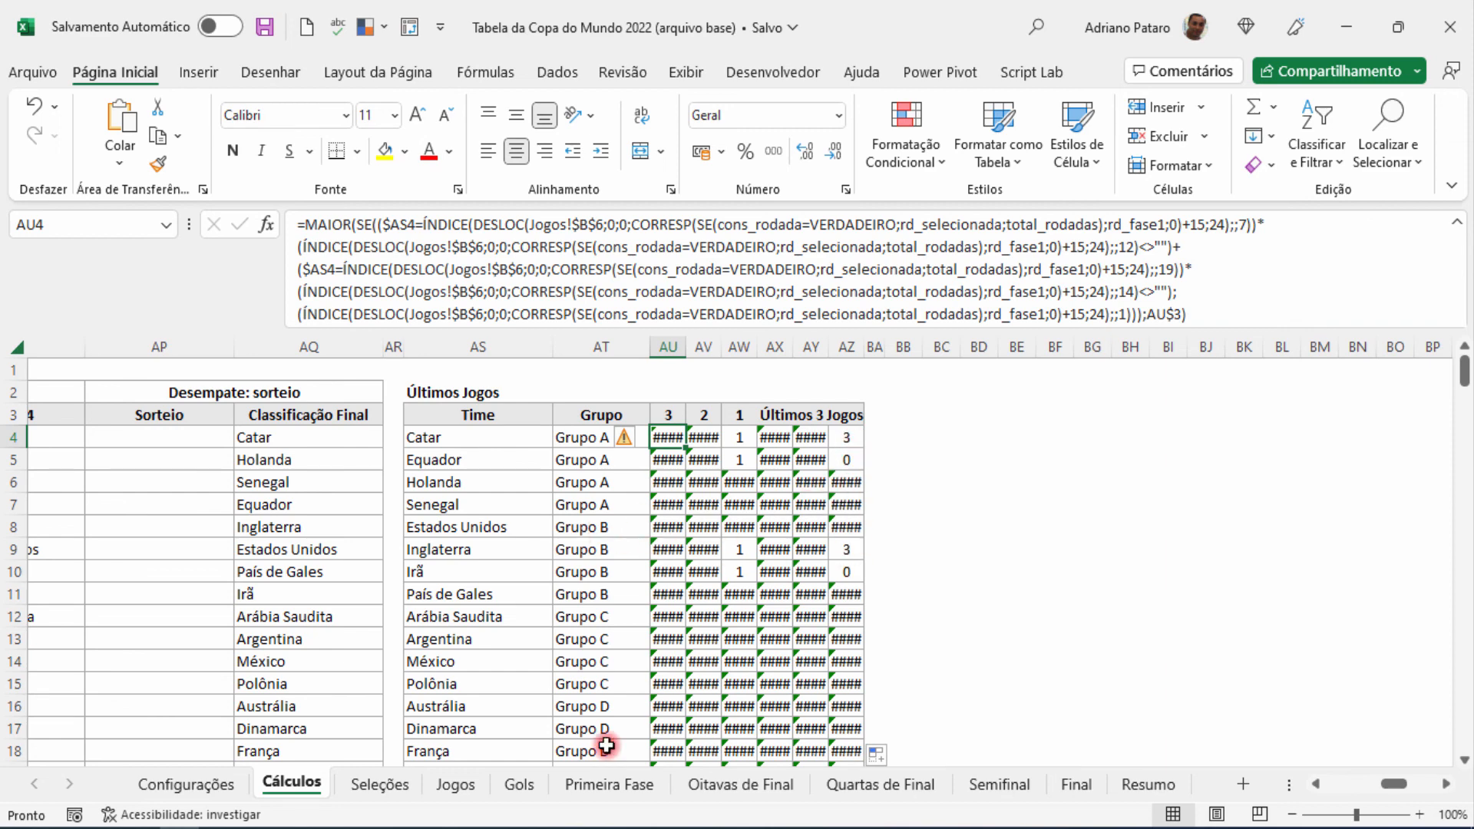
Examine the ÚLTIMOS JOGOS areas of Grupo A and Grupo B on the Primeira Fase sheet and save the workbook.
left_click(580, 782)
left_click_drag(836, 579, 852, 741)
scroll(848, 689, "down", 2)
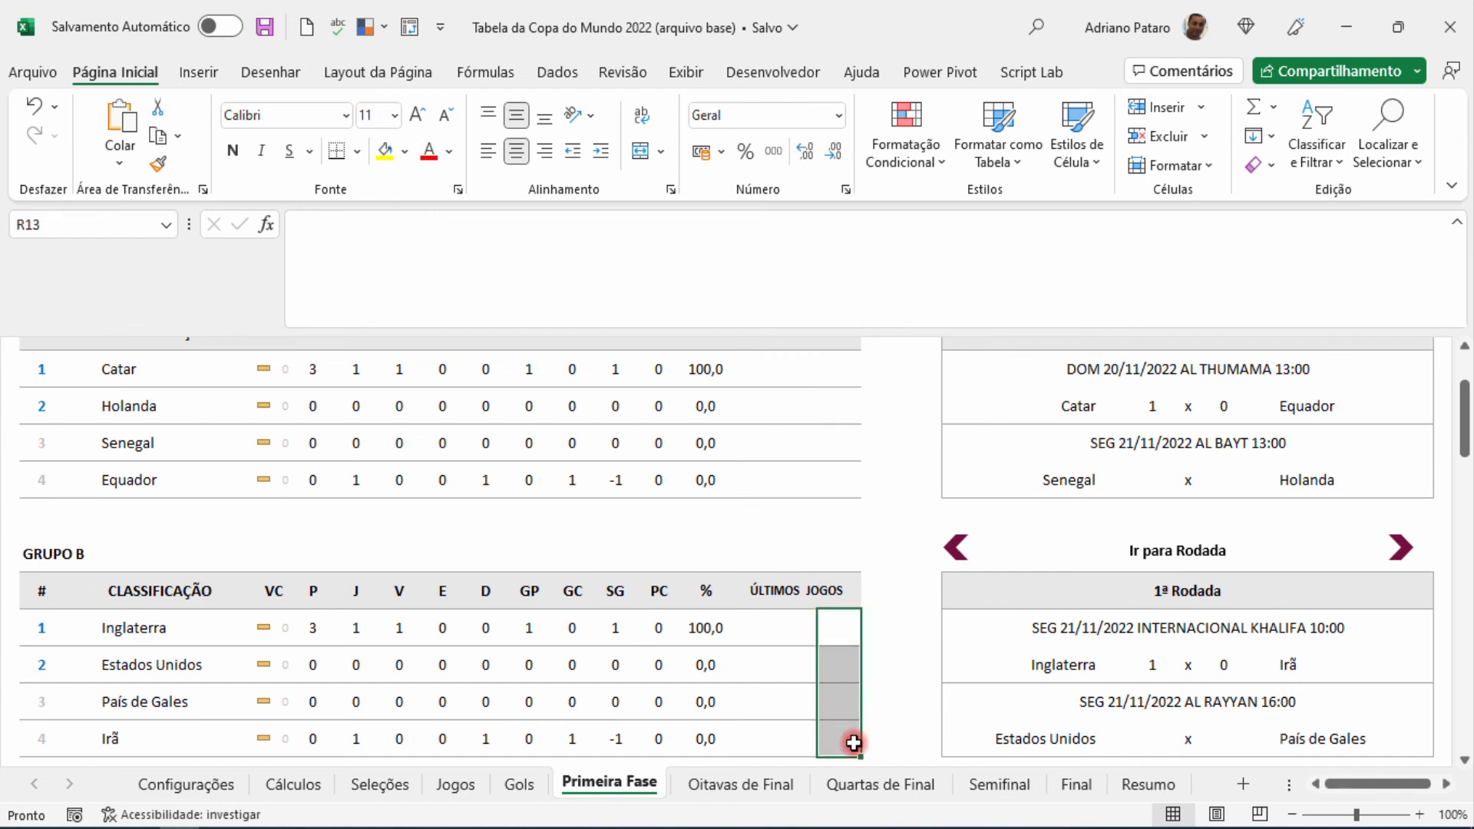
scroll(854, 743, "up", 3)
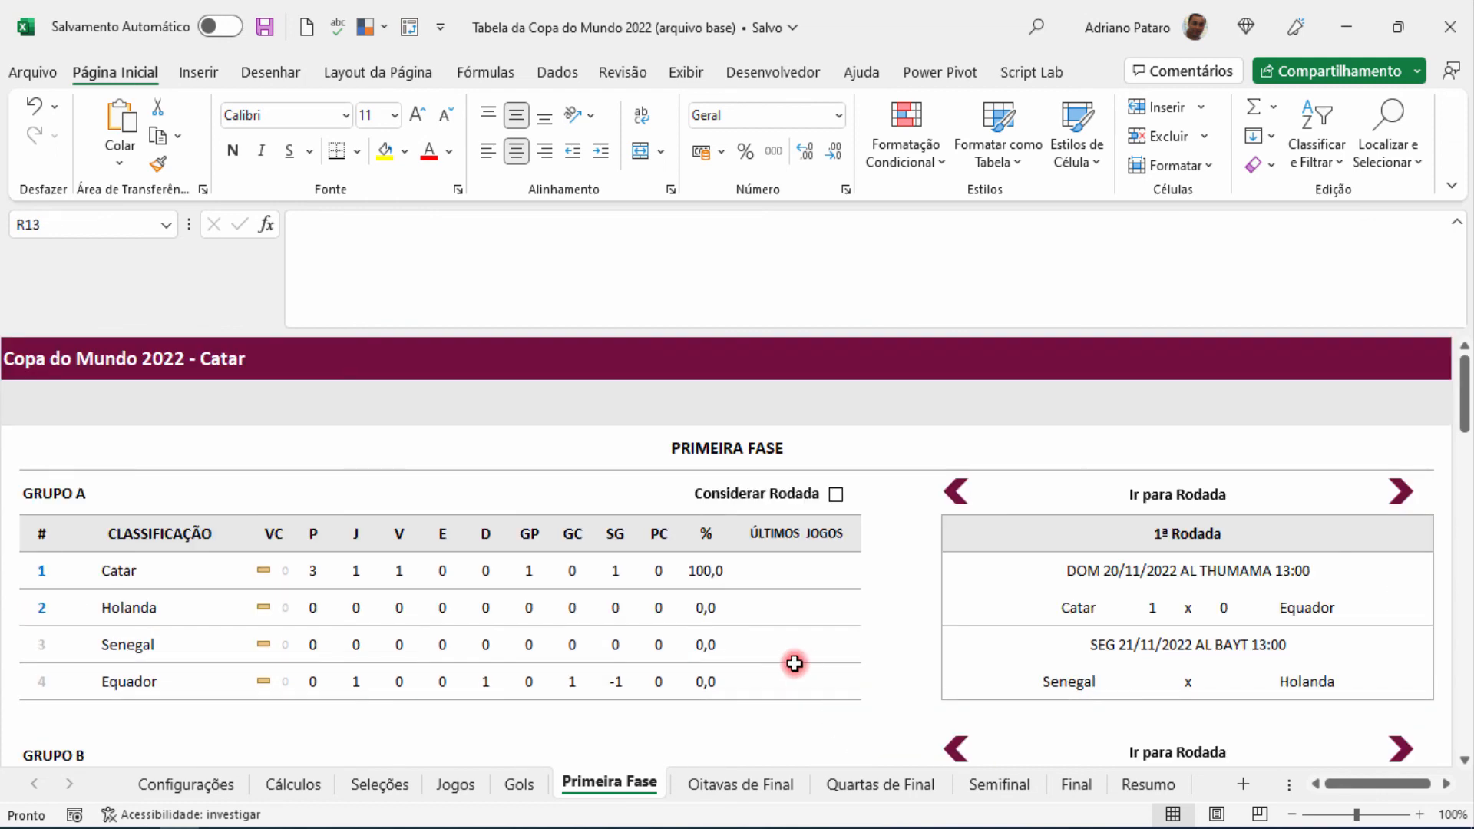
left_click(265, 35)
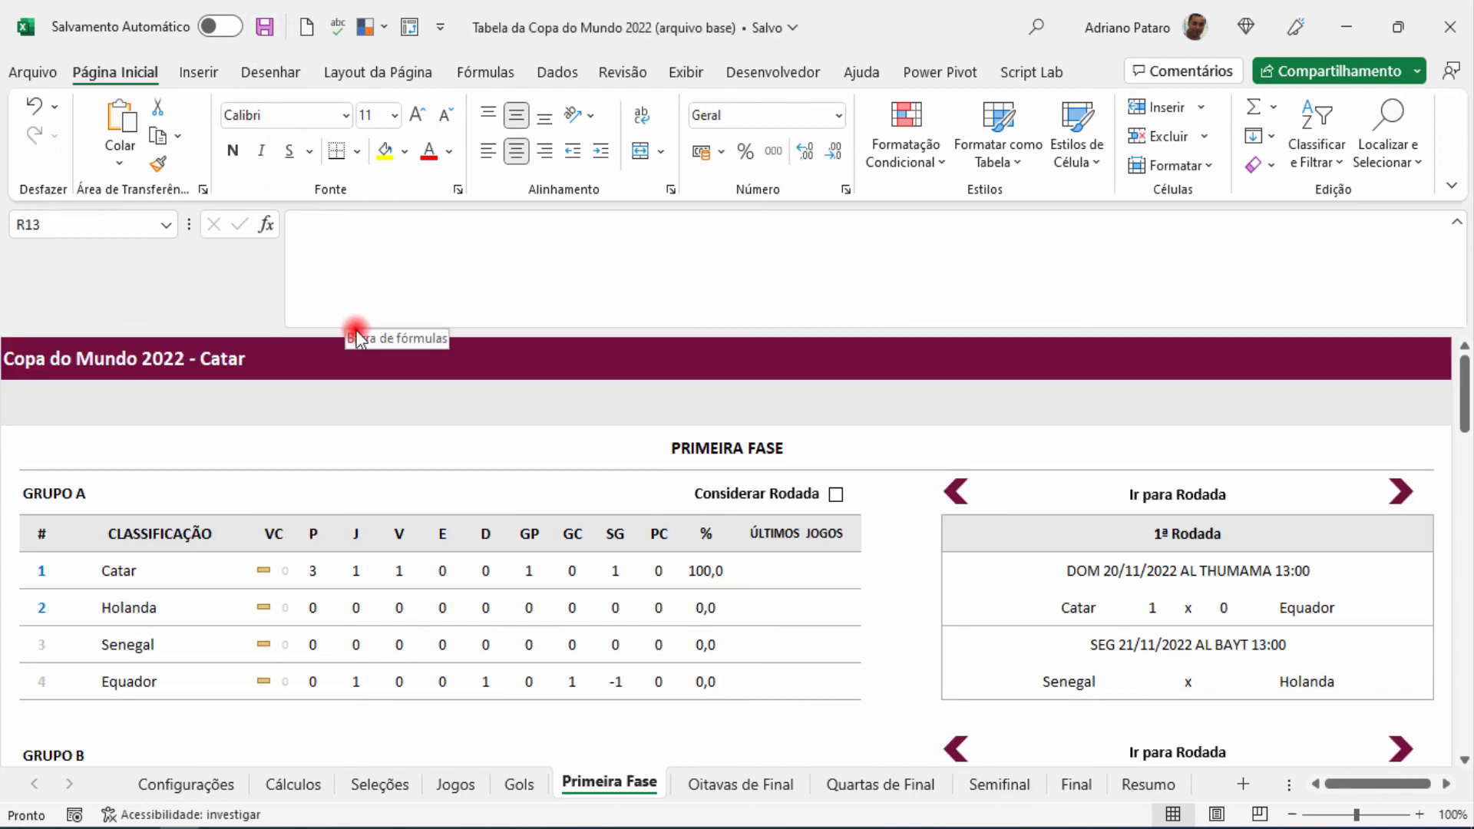